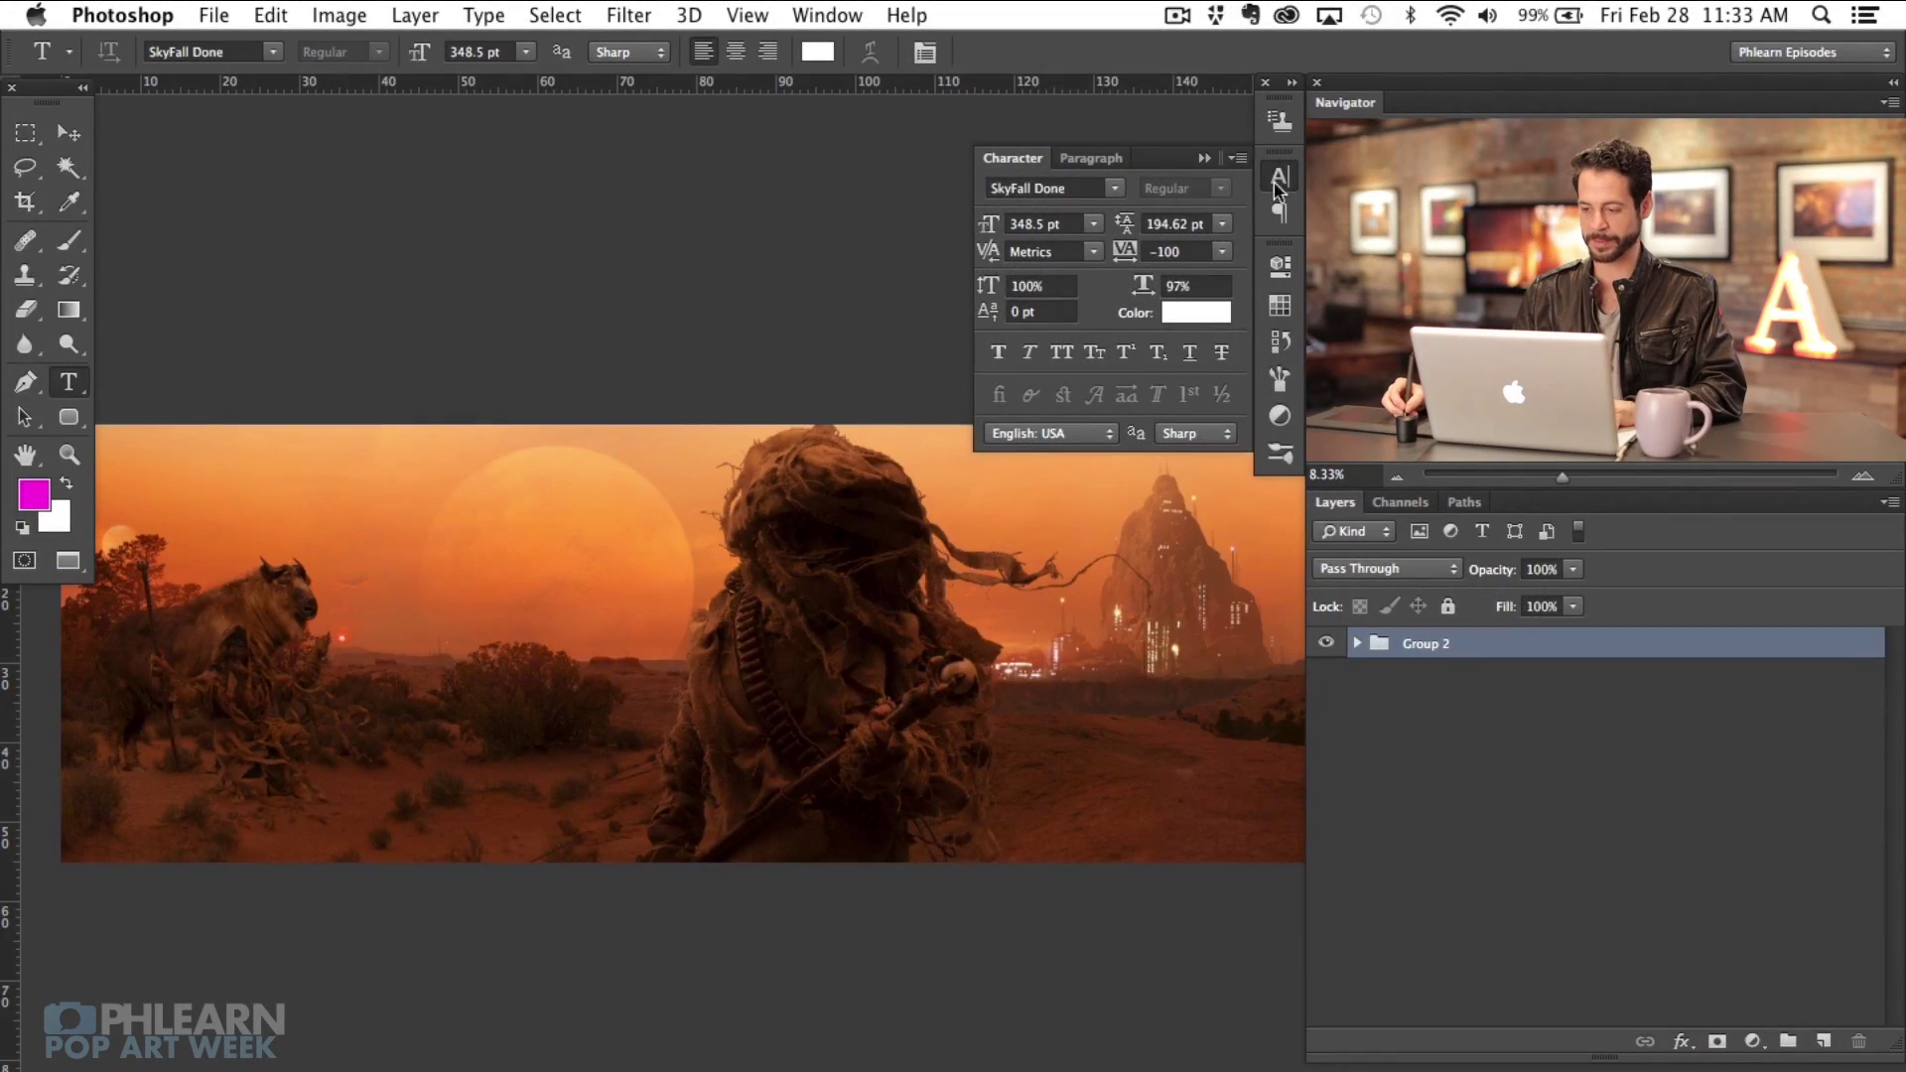
Step: Collapse the character settings and hide the rulers around the canvas
click(1278, 189)
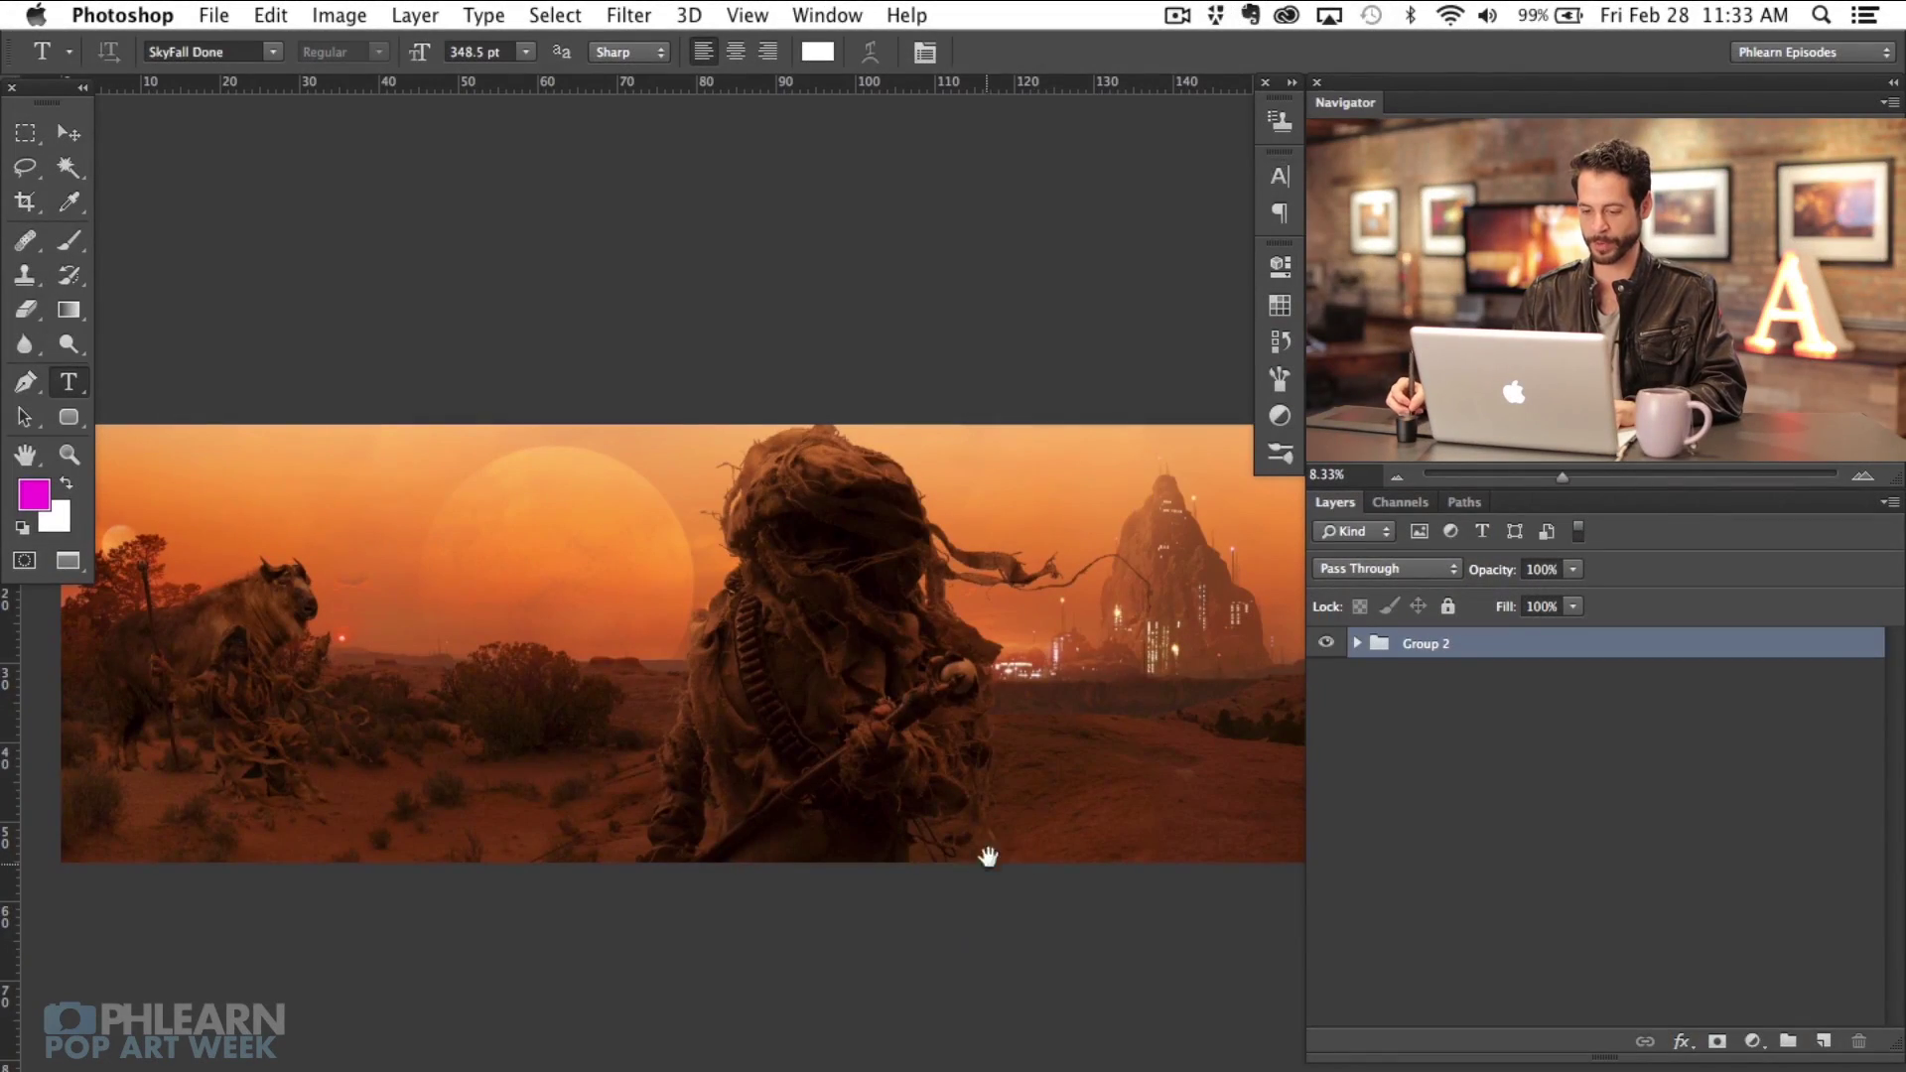
drag(987, 854, 912, 799)
key(super+r)
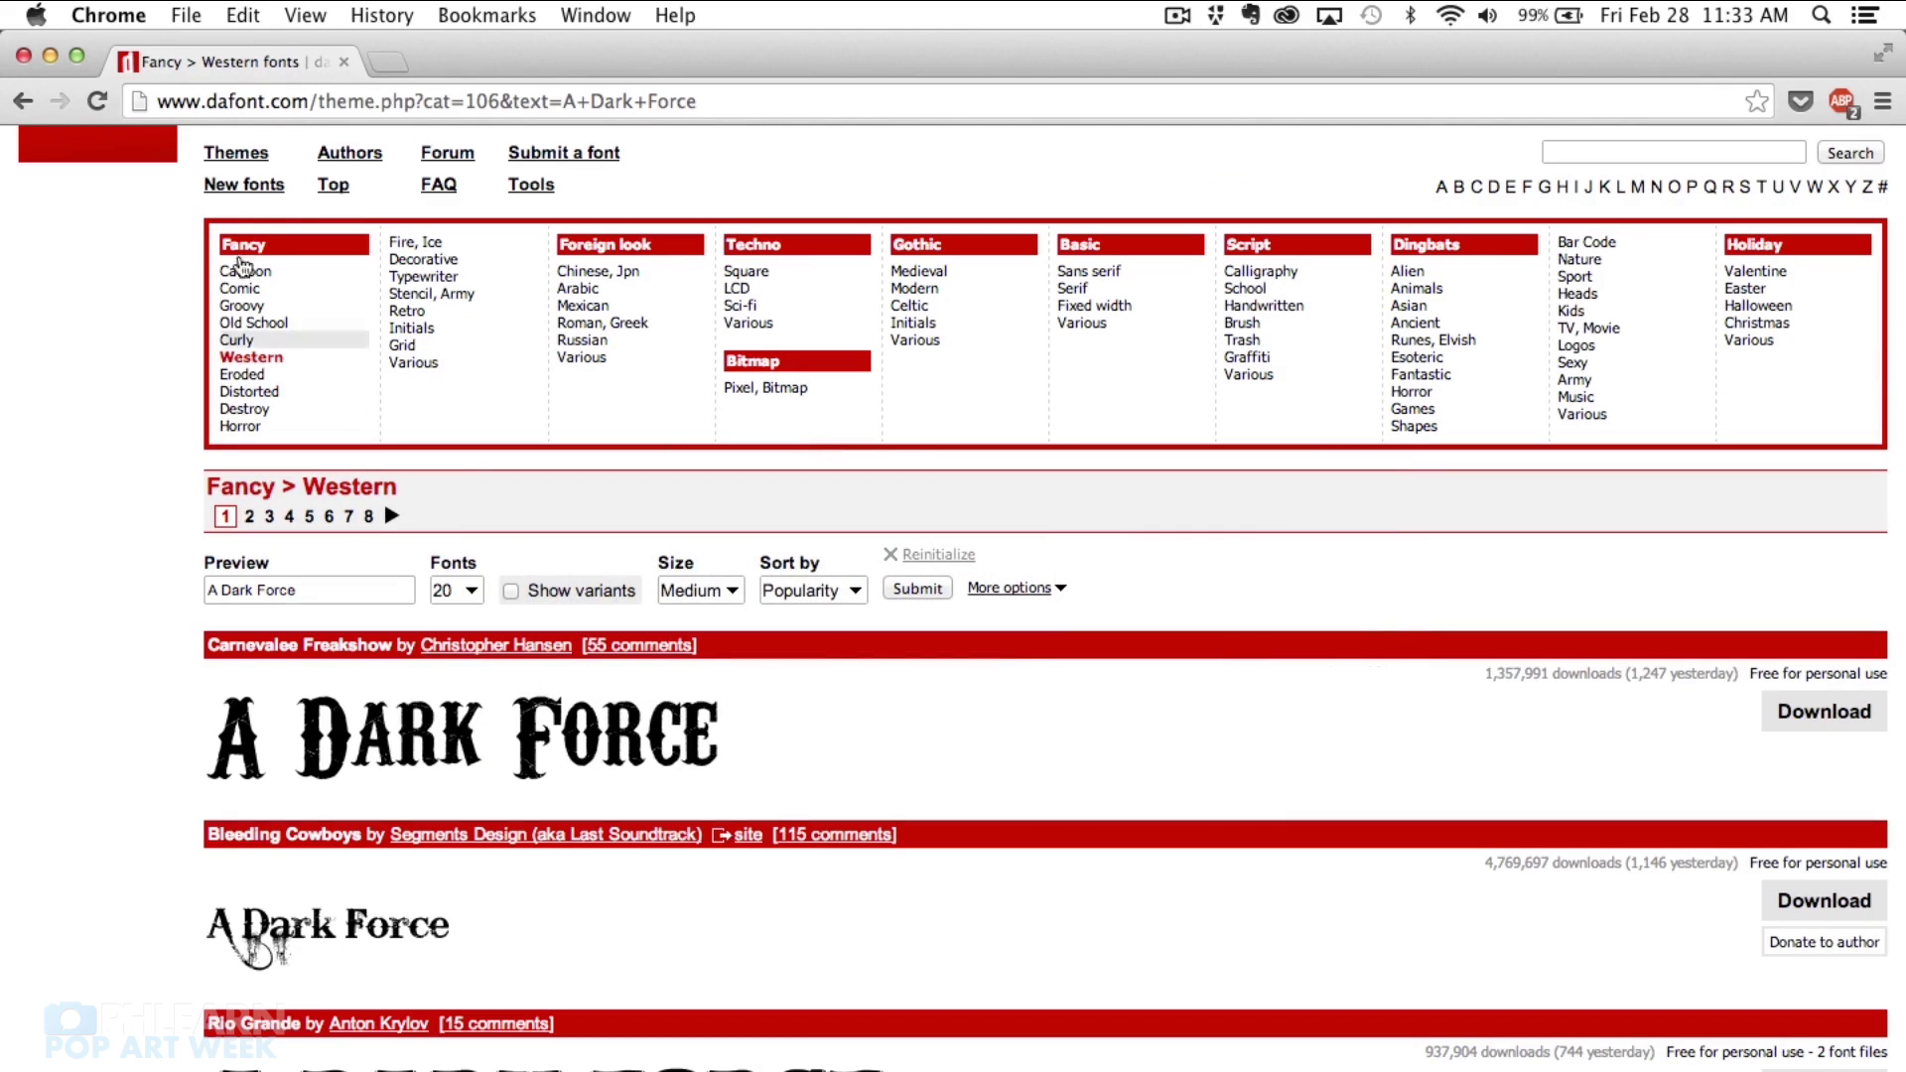
Step: Switch to Chrome and browse dafont.com's Decorative and Old School font categories, examining the font previews of "A Dark Force"
scroll(121, 272, up, 2)
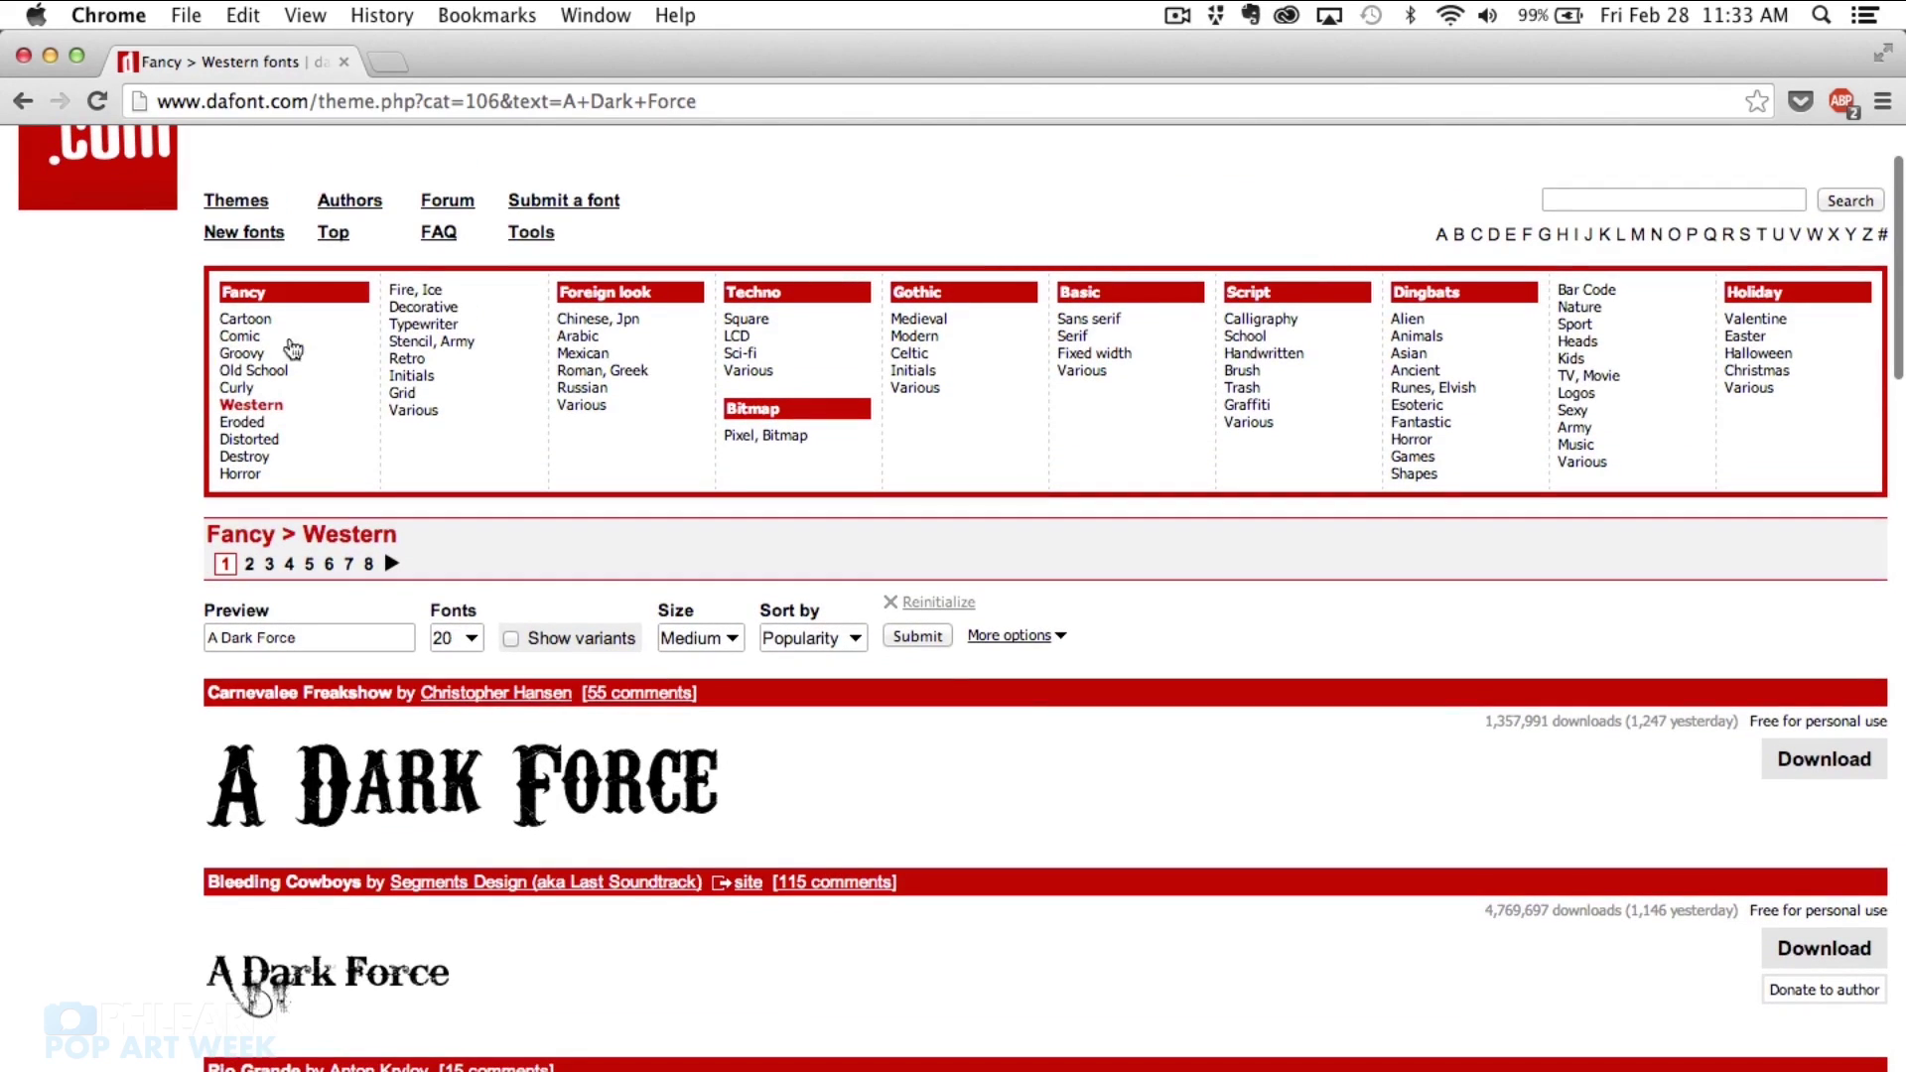
click(423, 308)
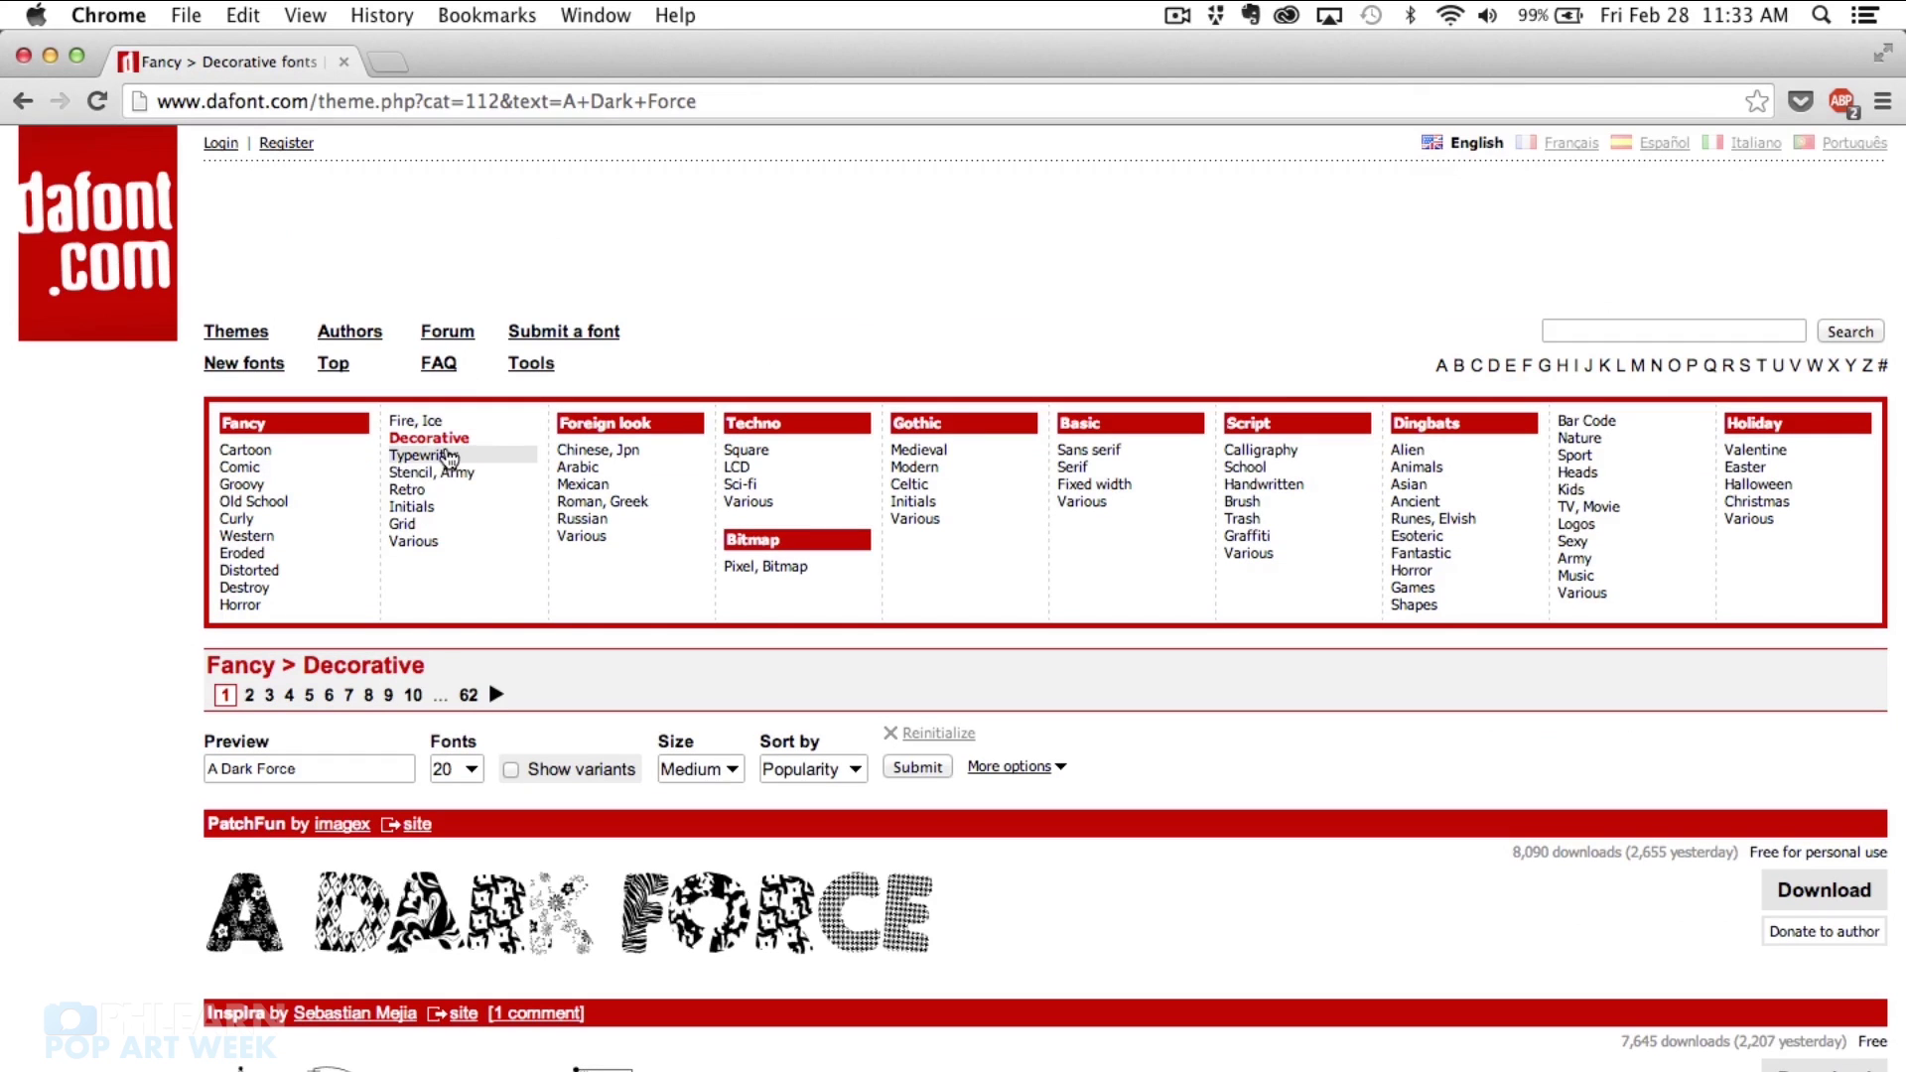
click(278, 508)
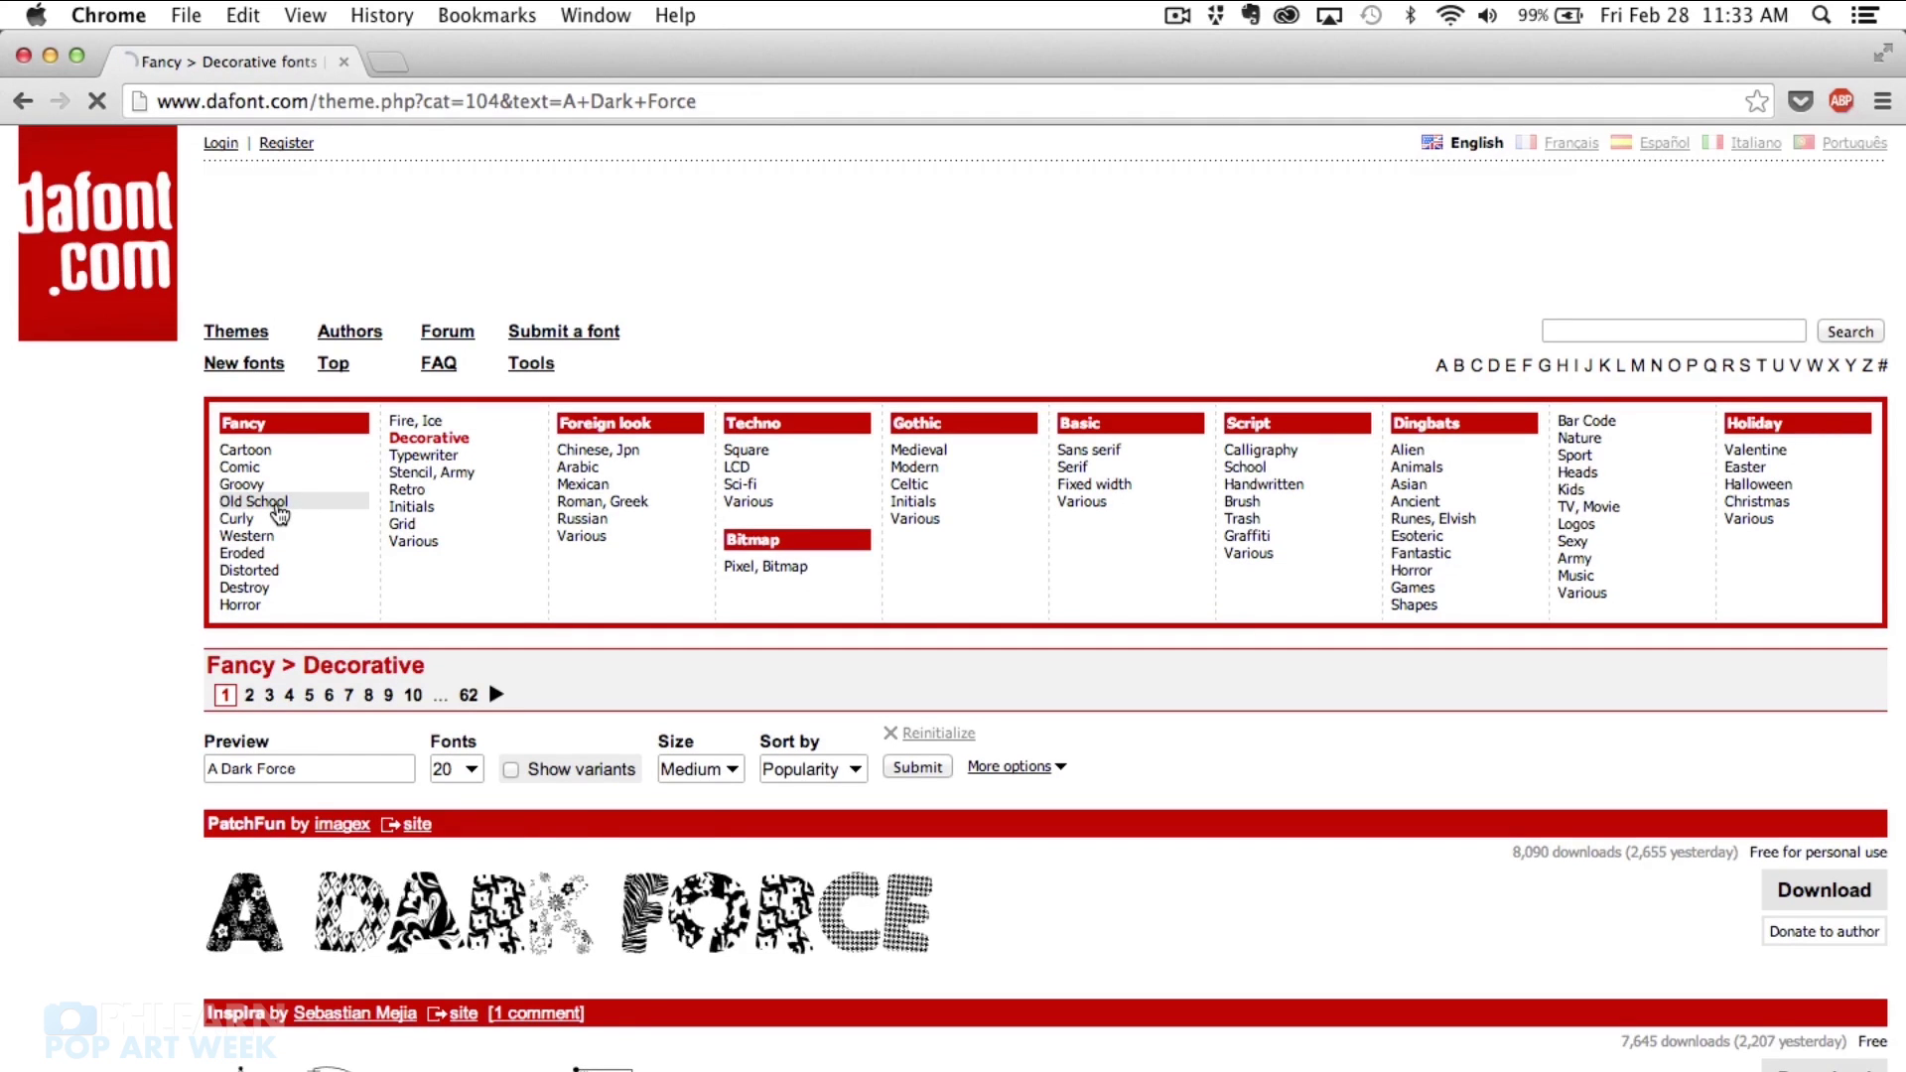
scroll(280, 514, down, 5)
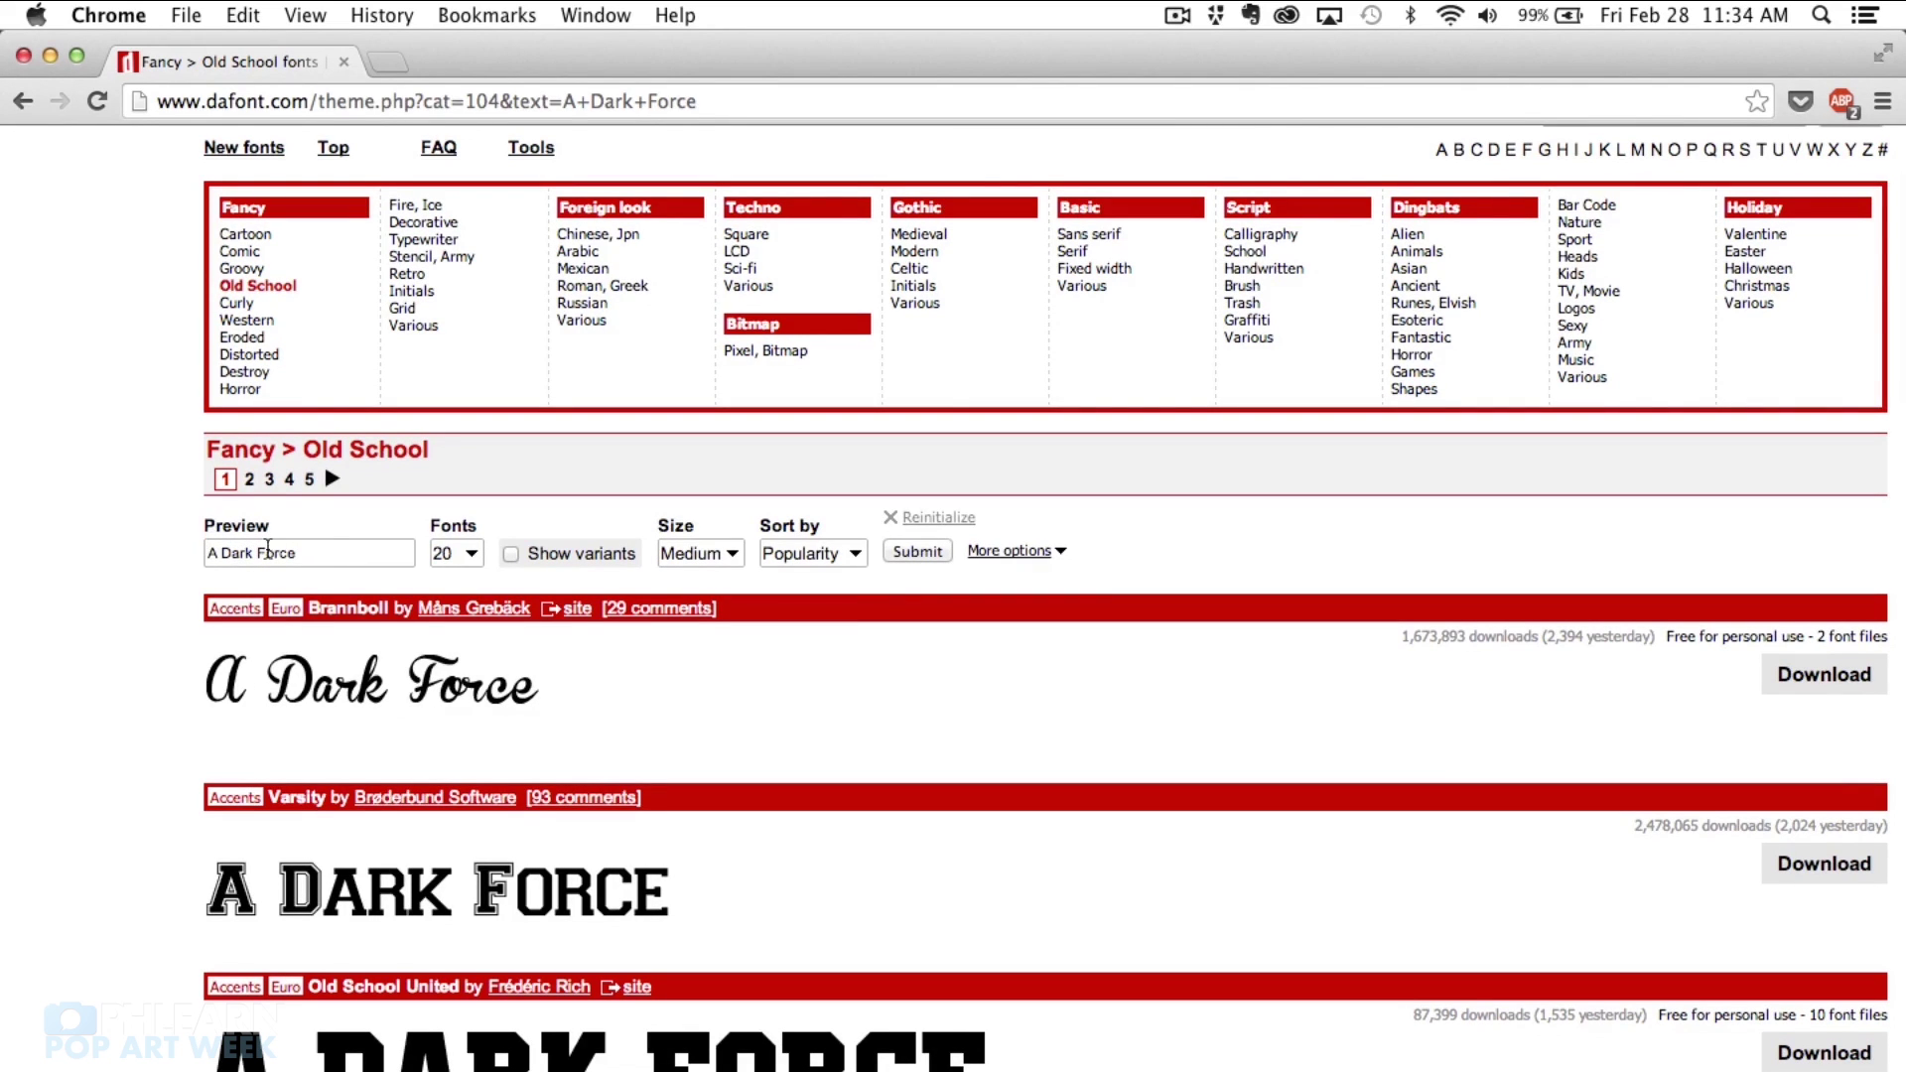
scroll(281, 595, down, 15)
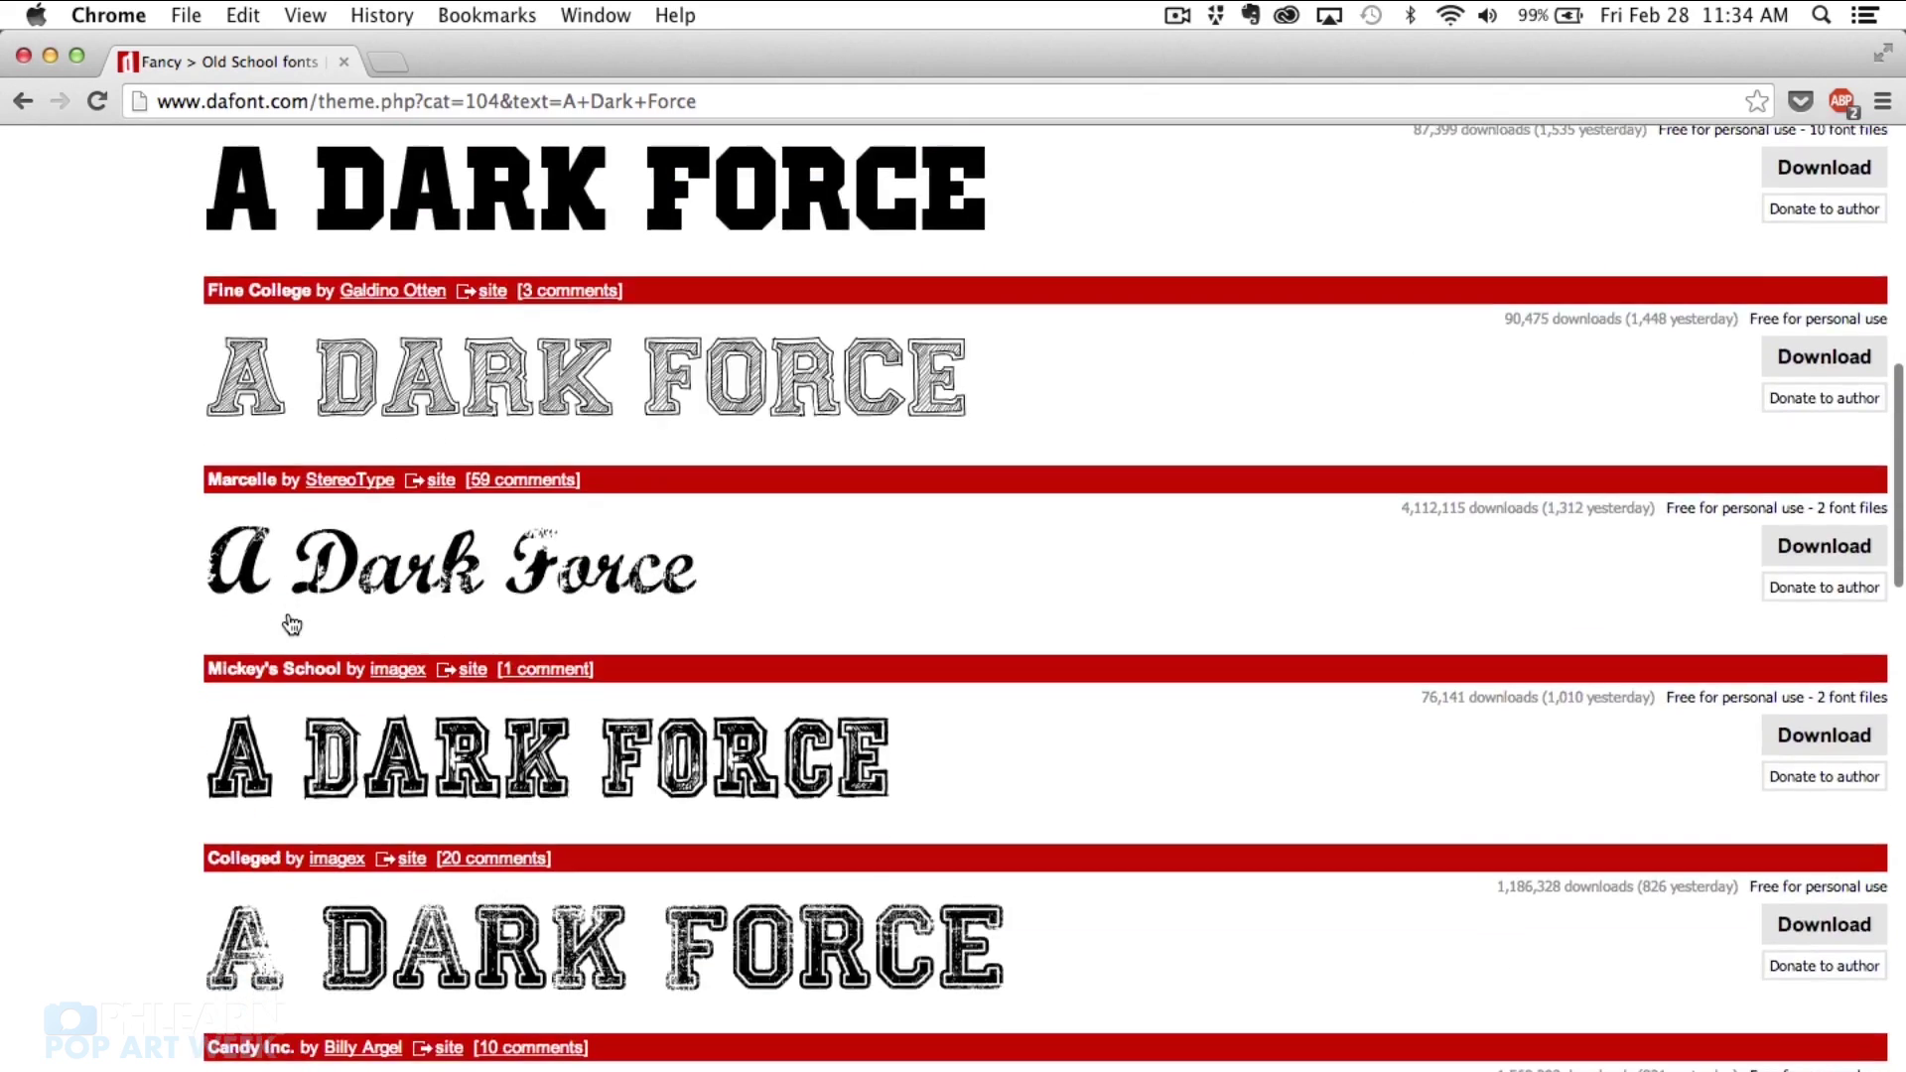
scroll(291, 623, up, 15)
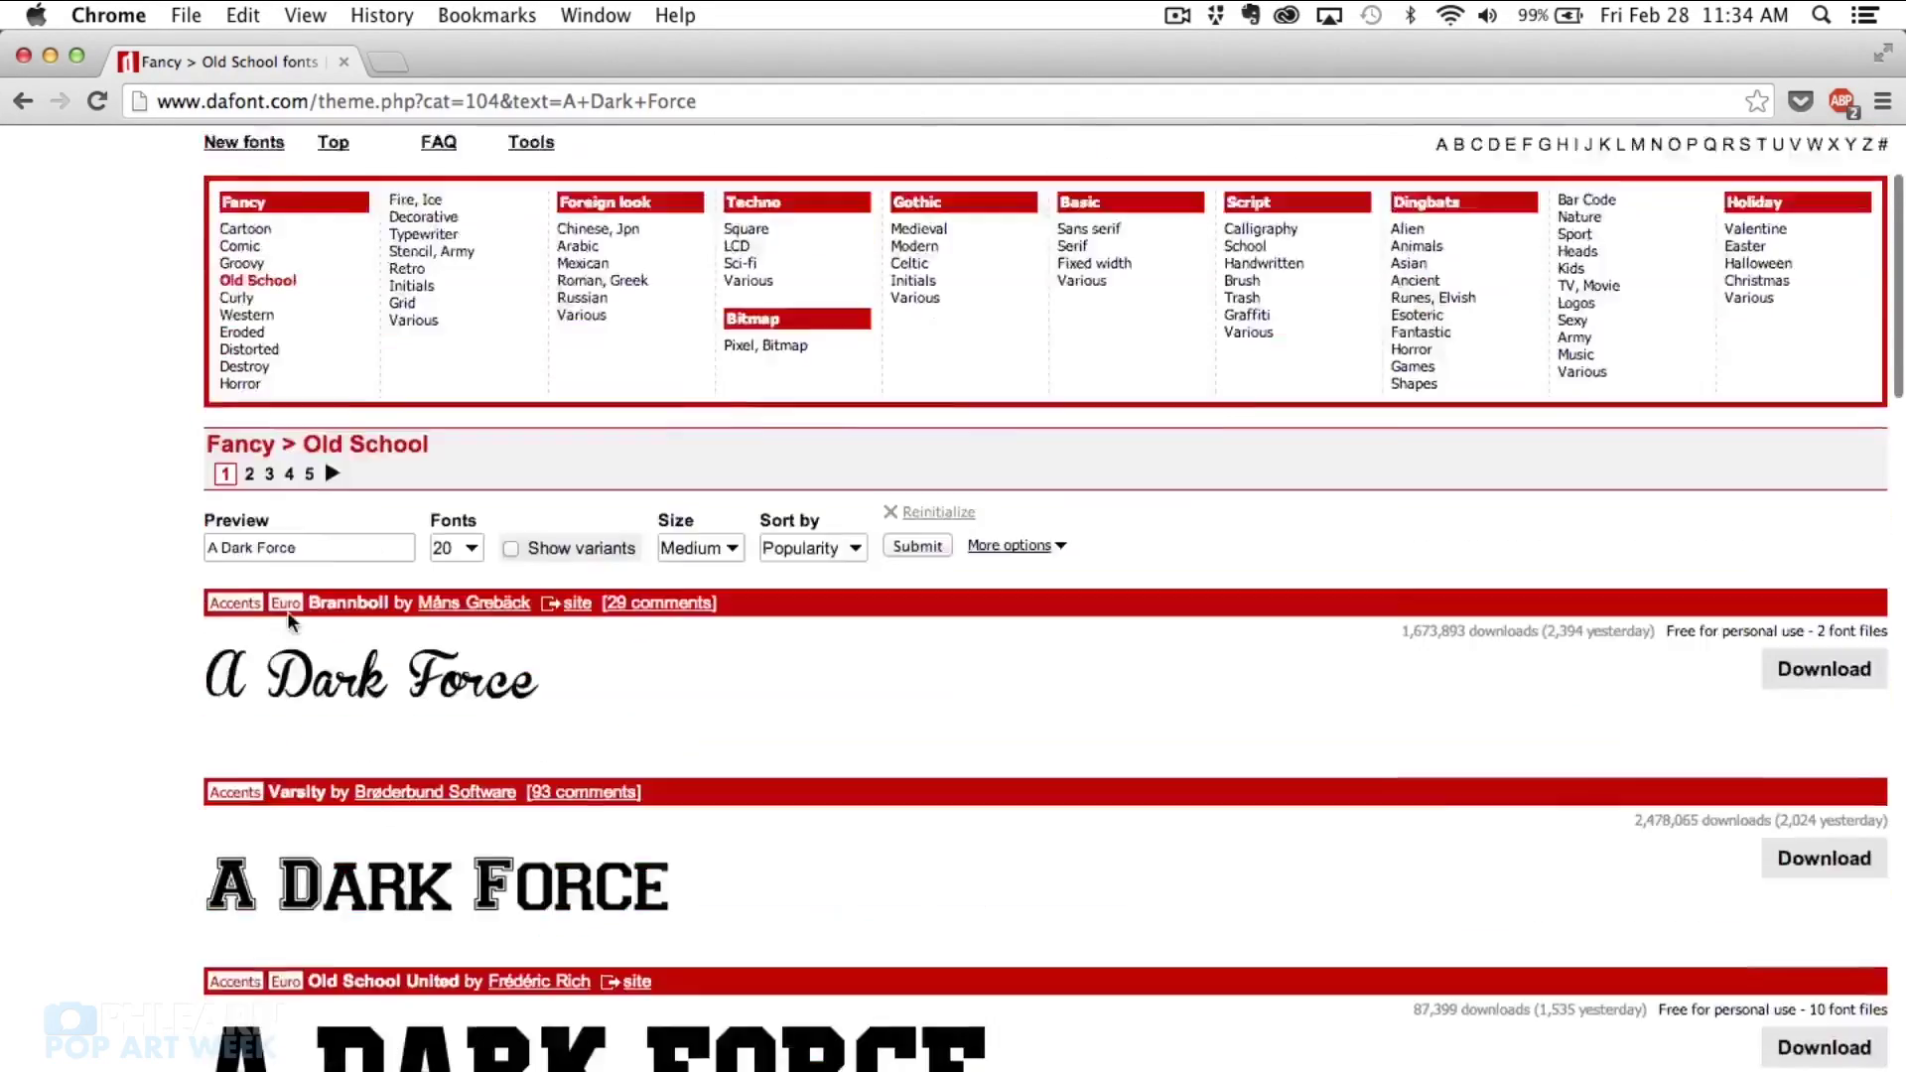
scroll(291, 623, down, 3)
scroll(292, 622, up, 4)
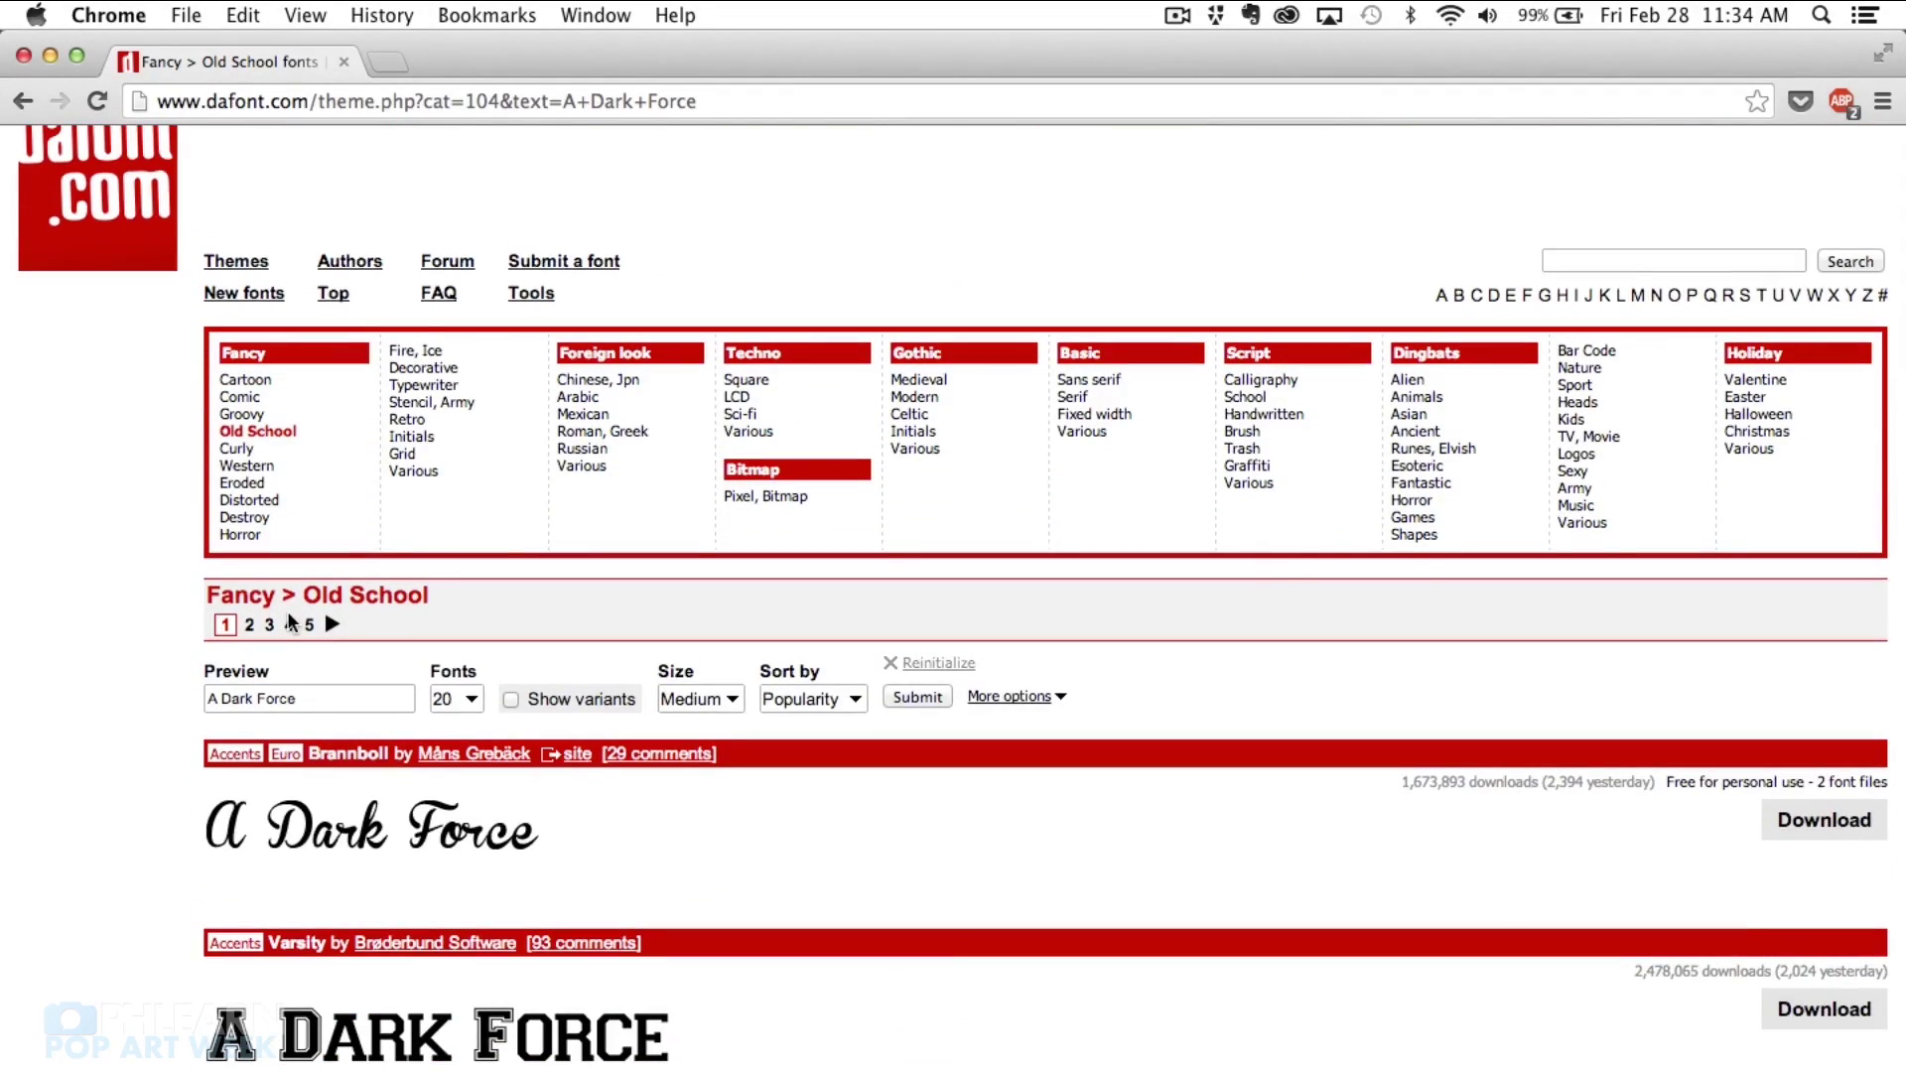
Step: Switch back to Photoshop and add the letter "A" as horizontal text in SkyFall Done over the pale sun
key(super+Tab)
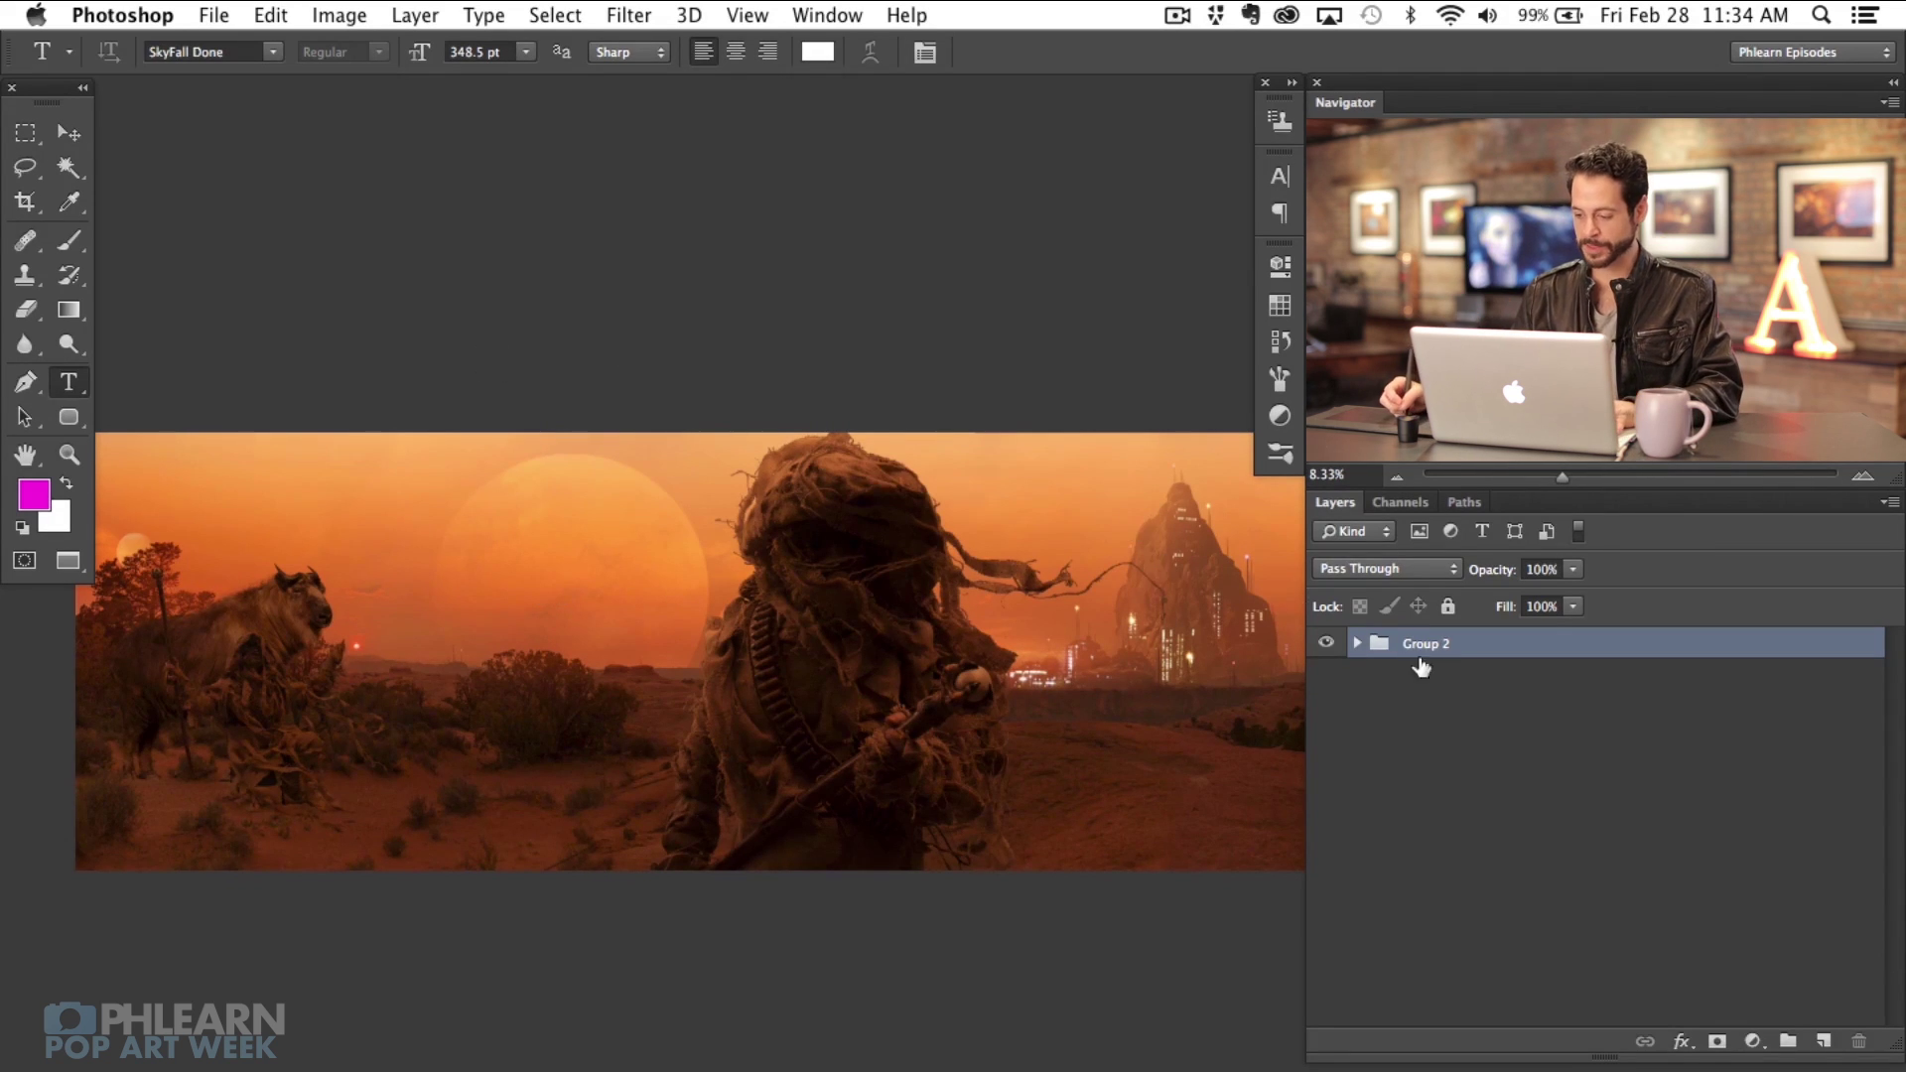
click(71, 395)
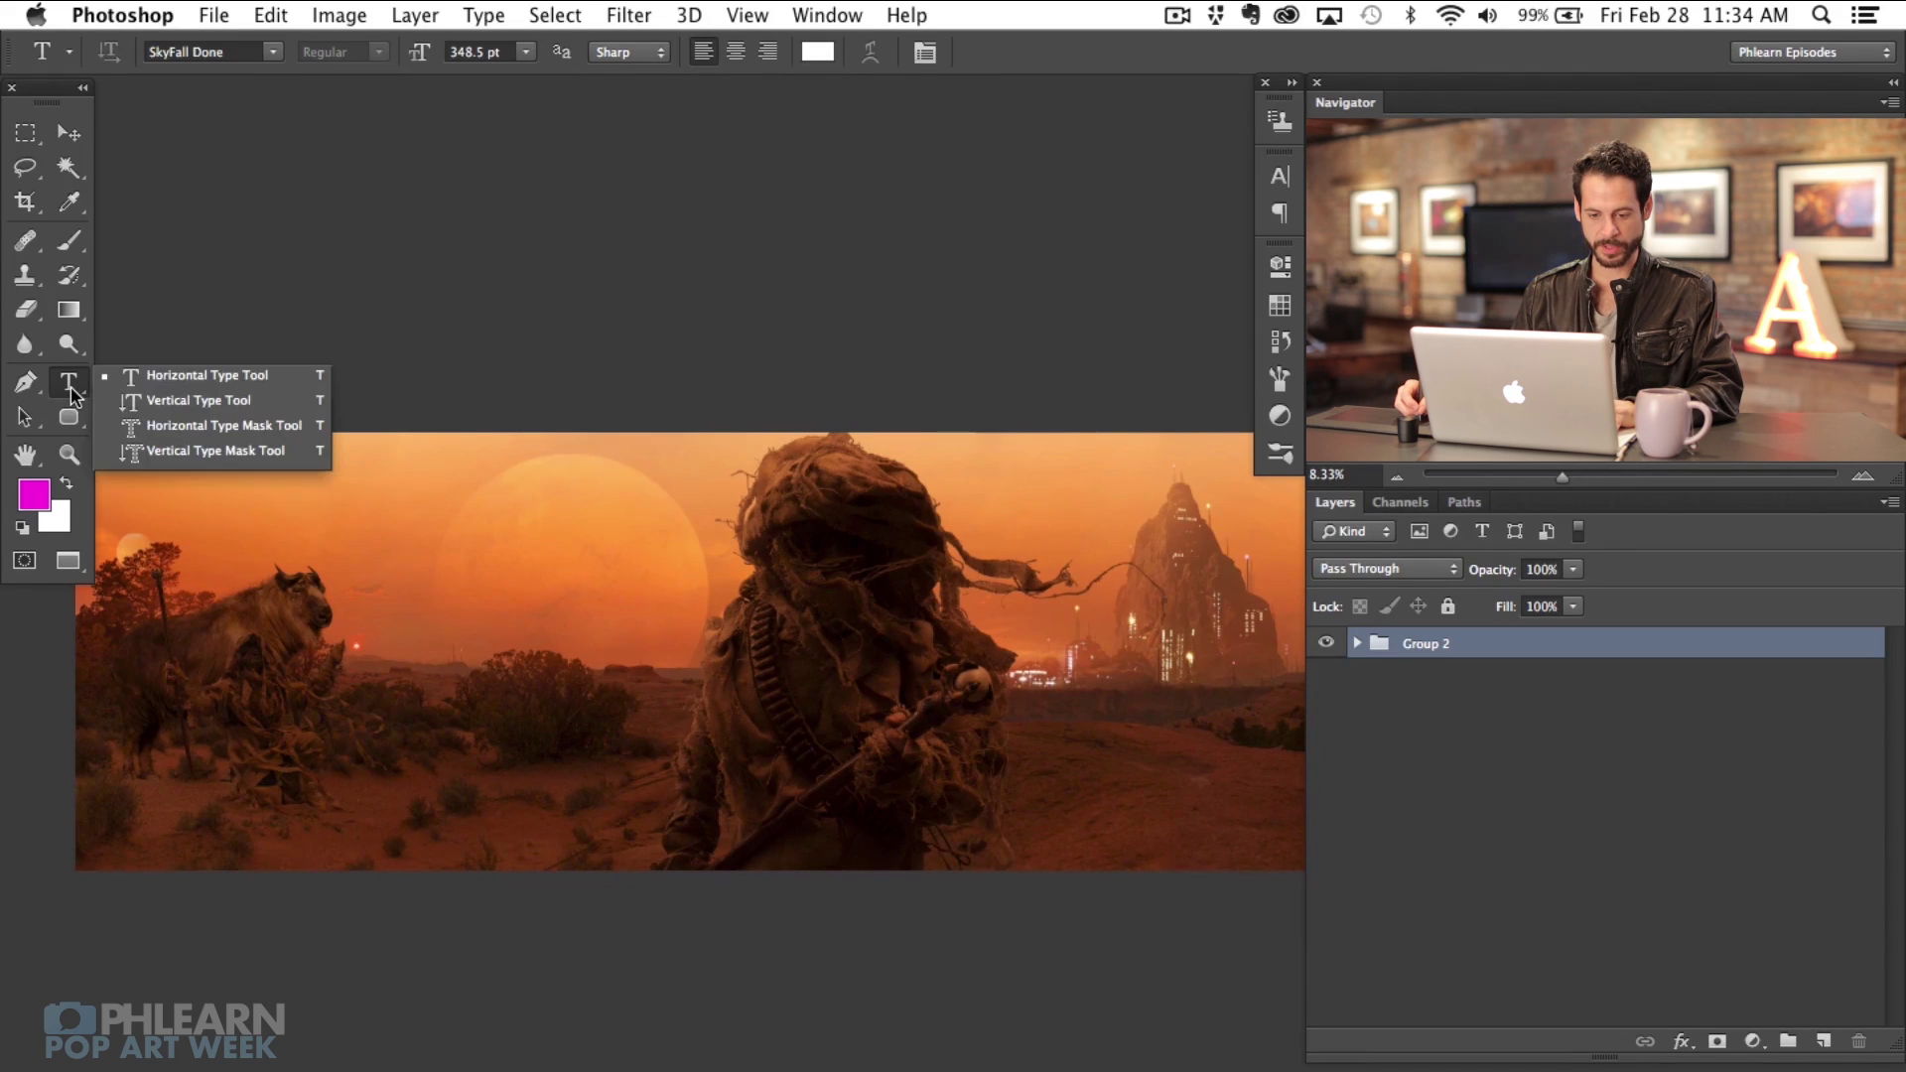
click(188, 379)
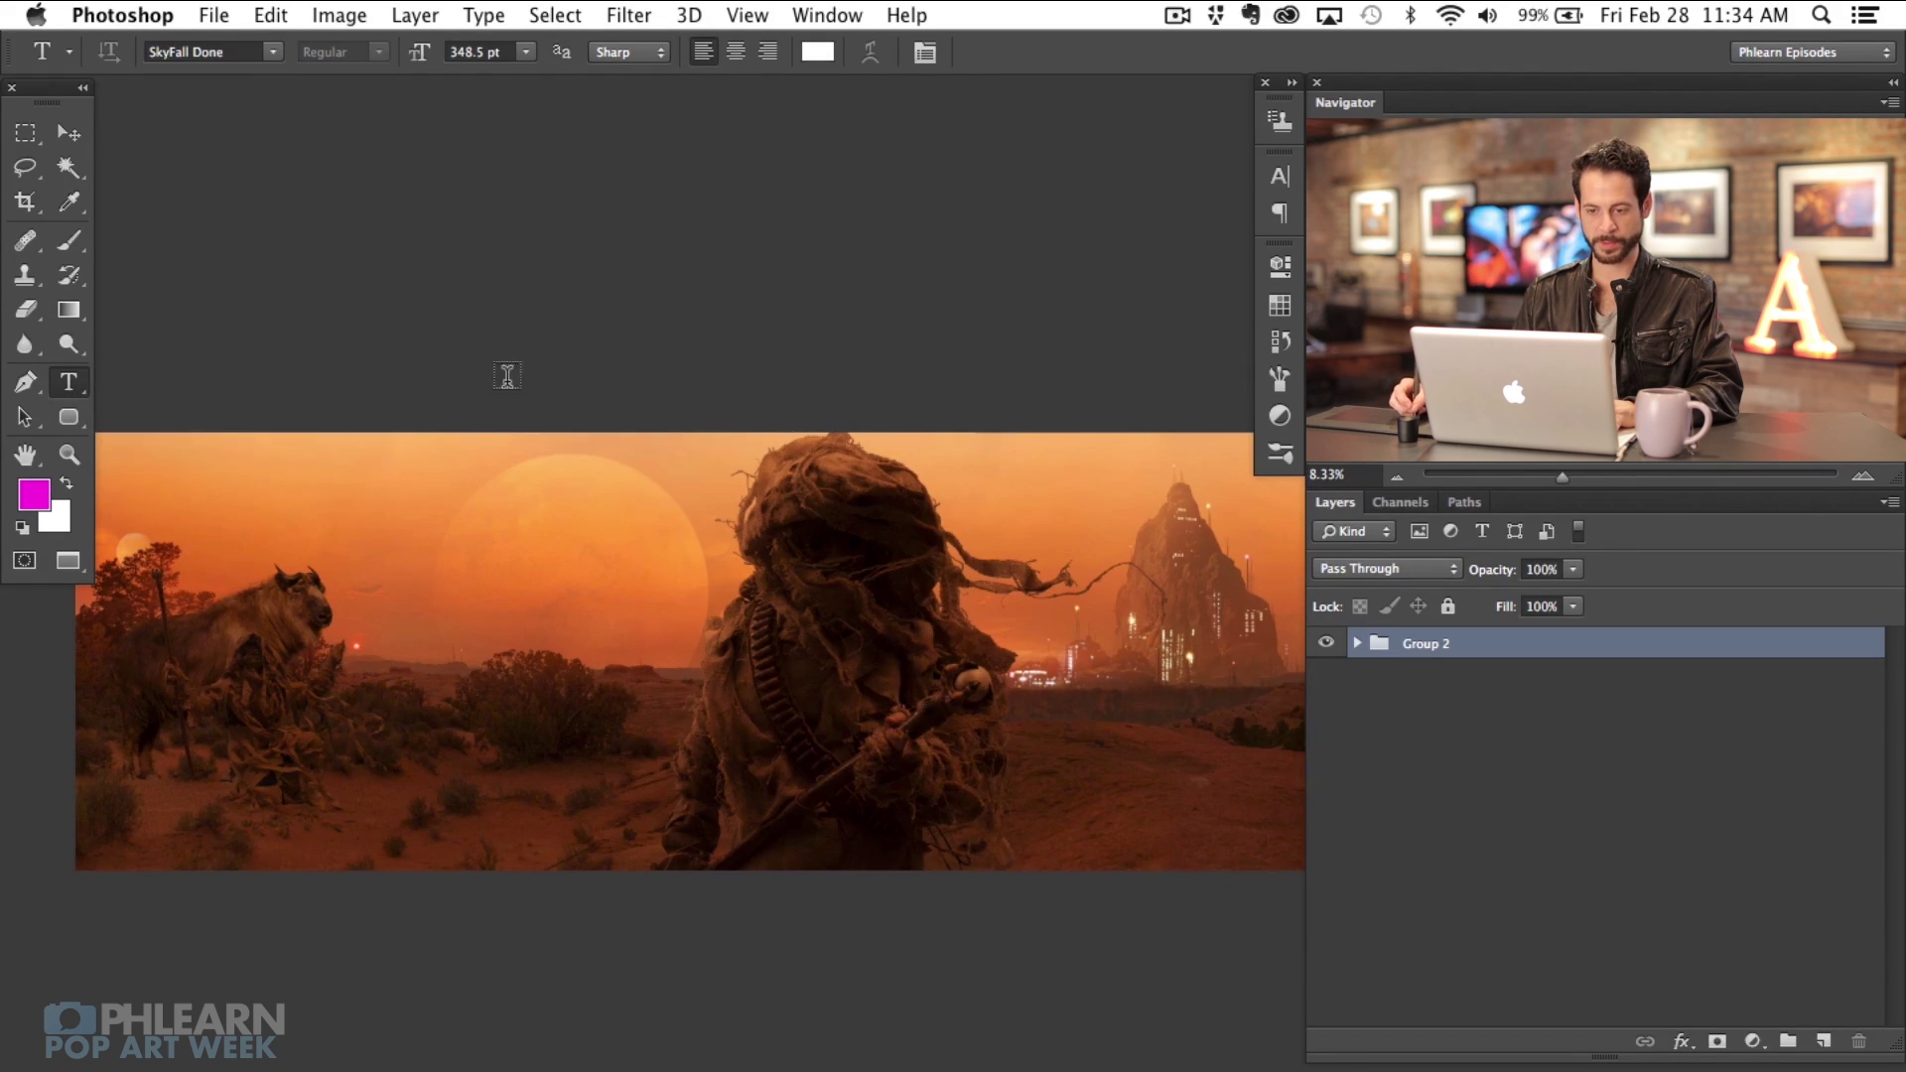
click(441, 569)
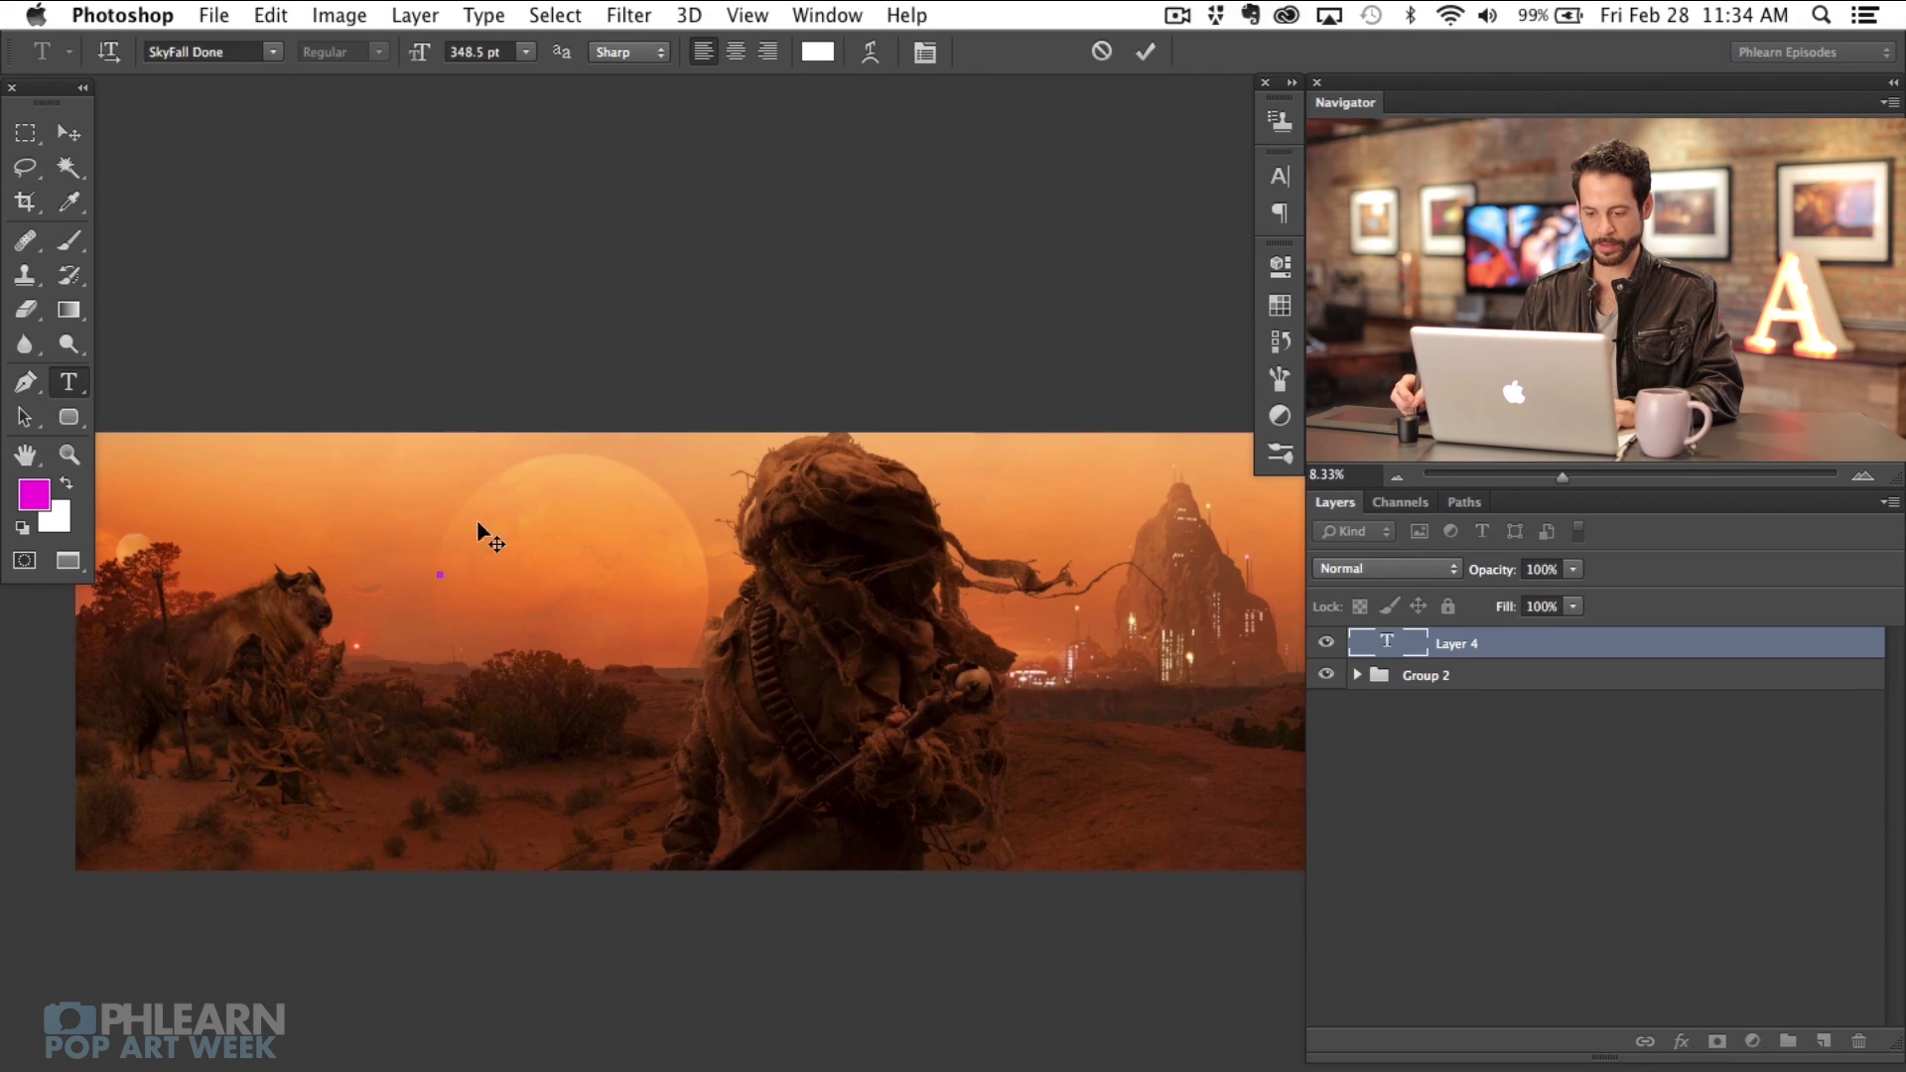
text(A)
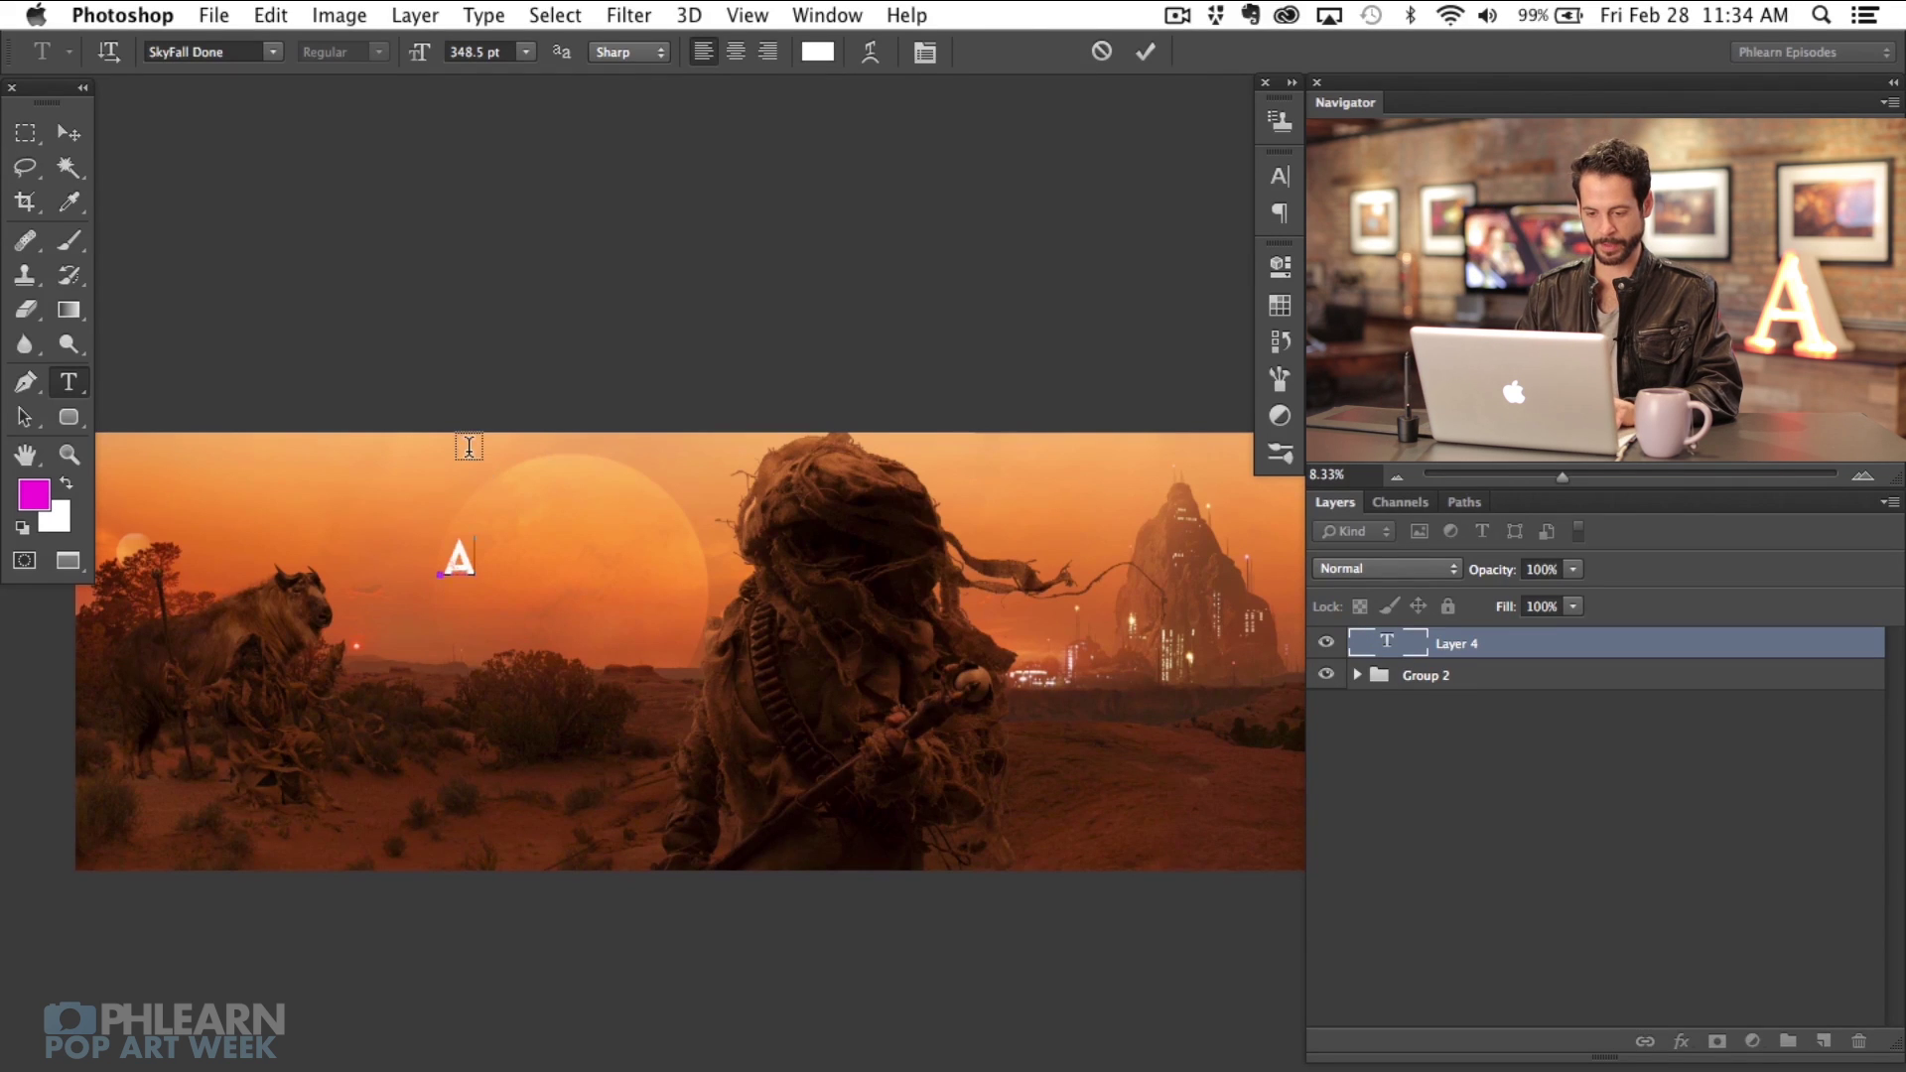
click(469, 452)
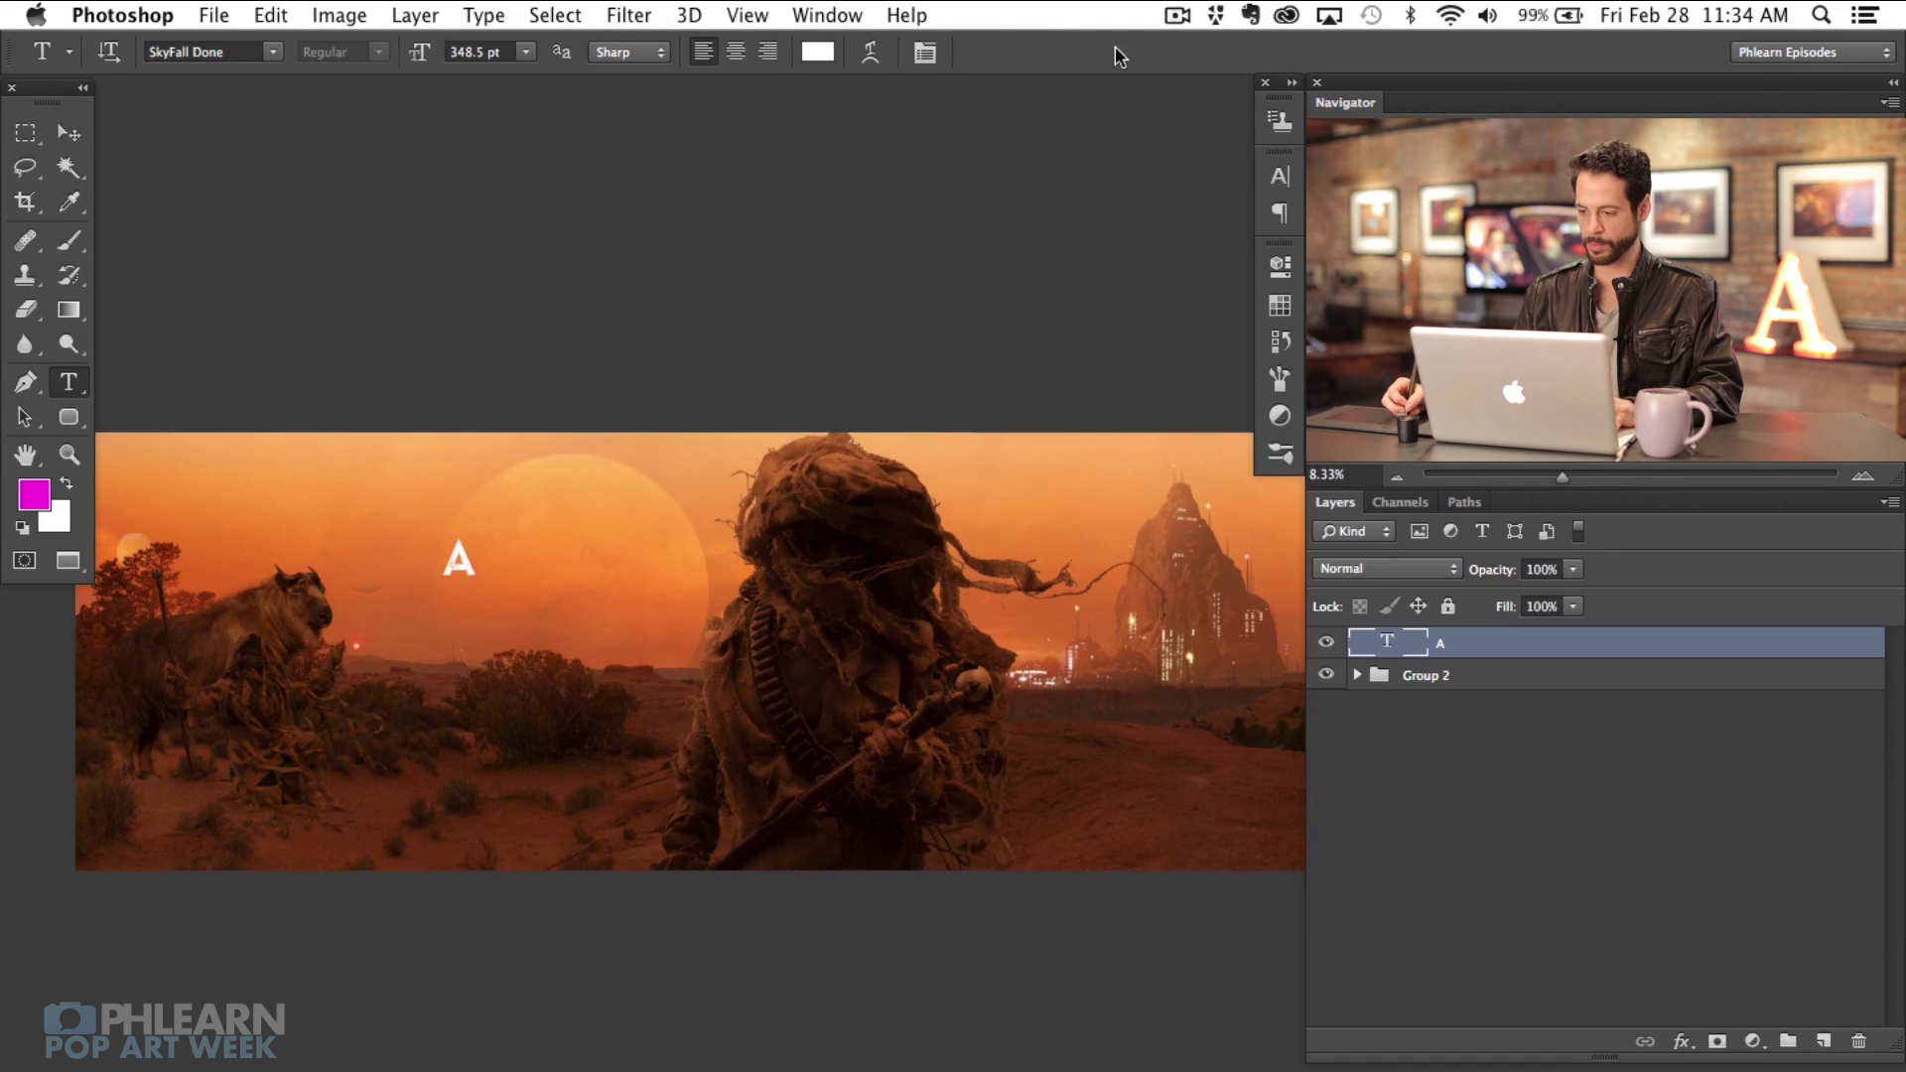
Step: Show the character settings and enlarge the letter A to a font size of 762.5 pt
click(828, 15)
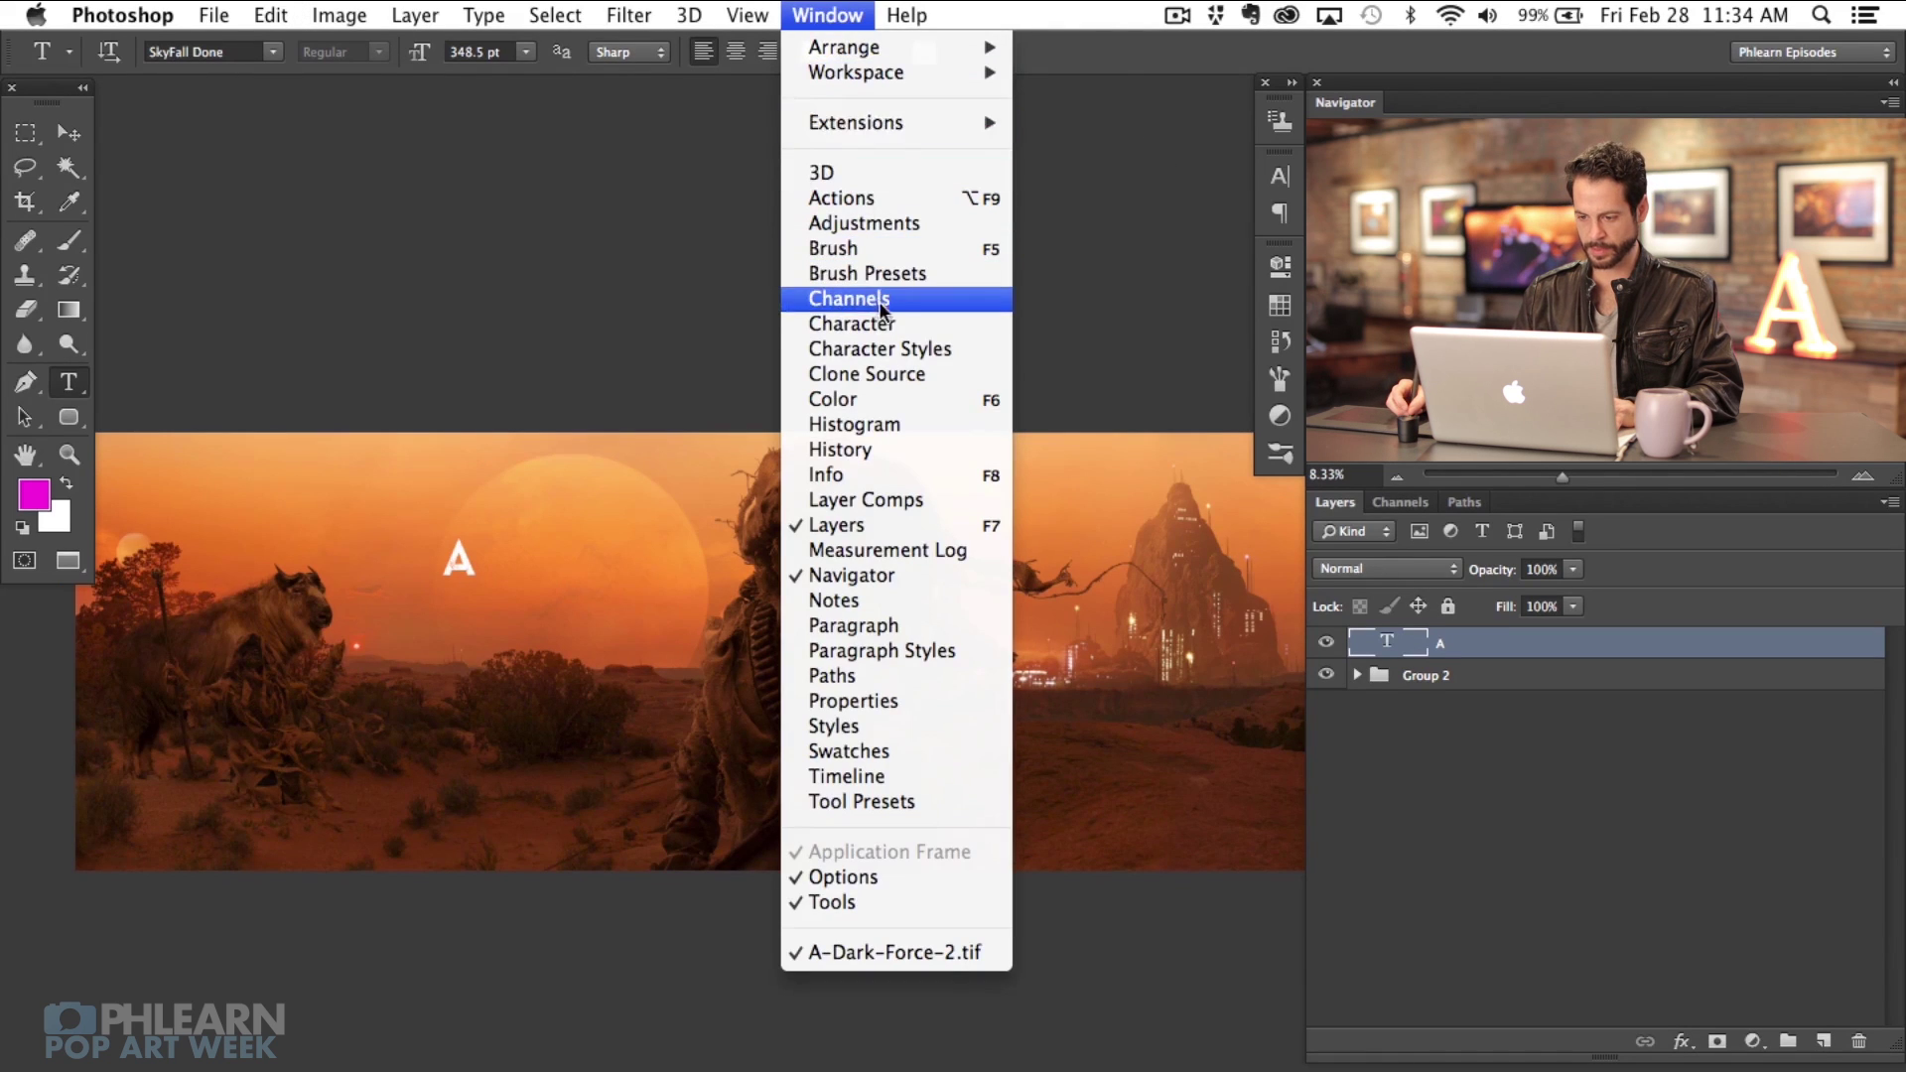
click(908, 324)
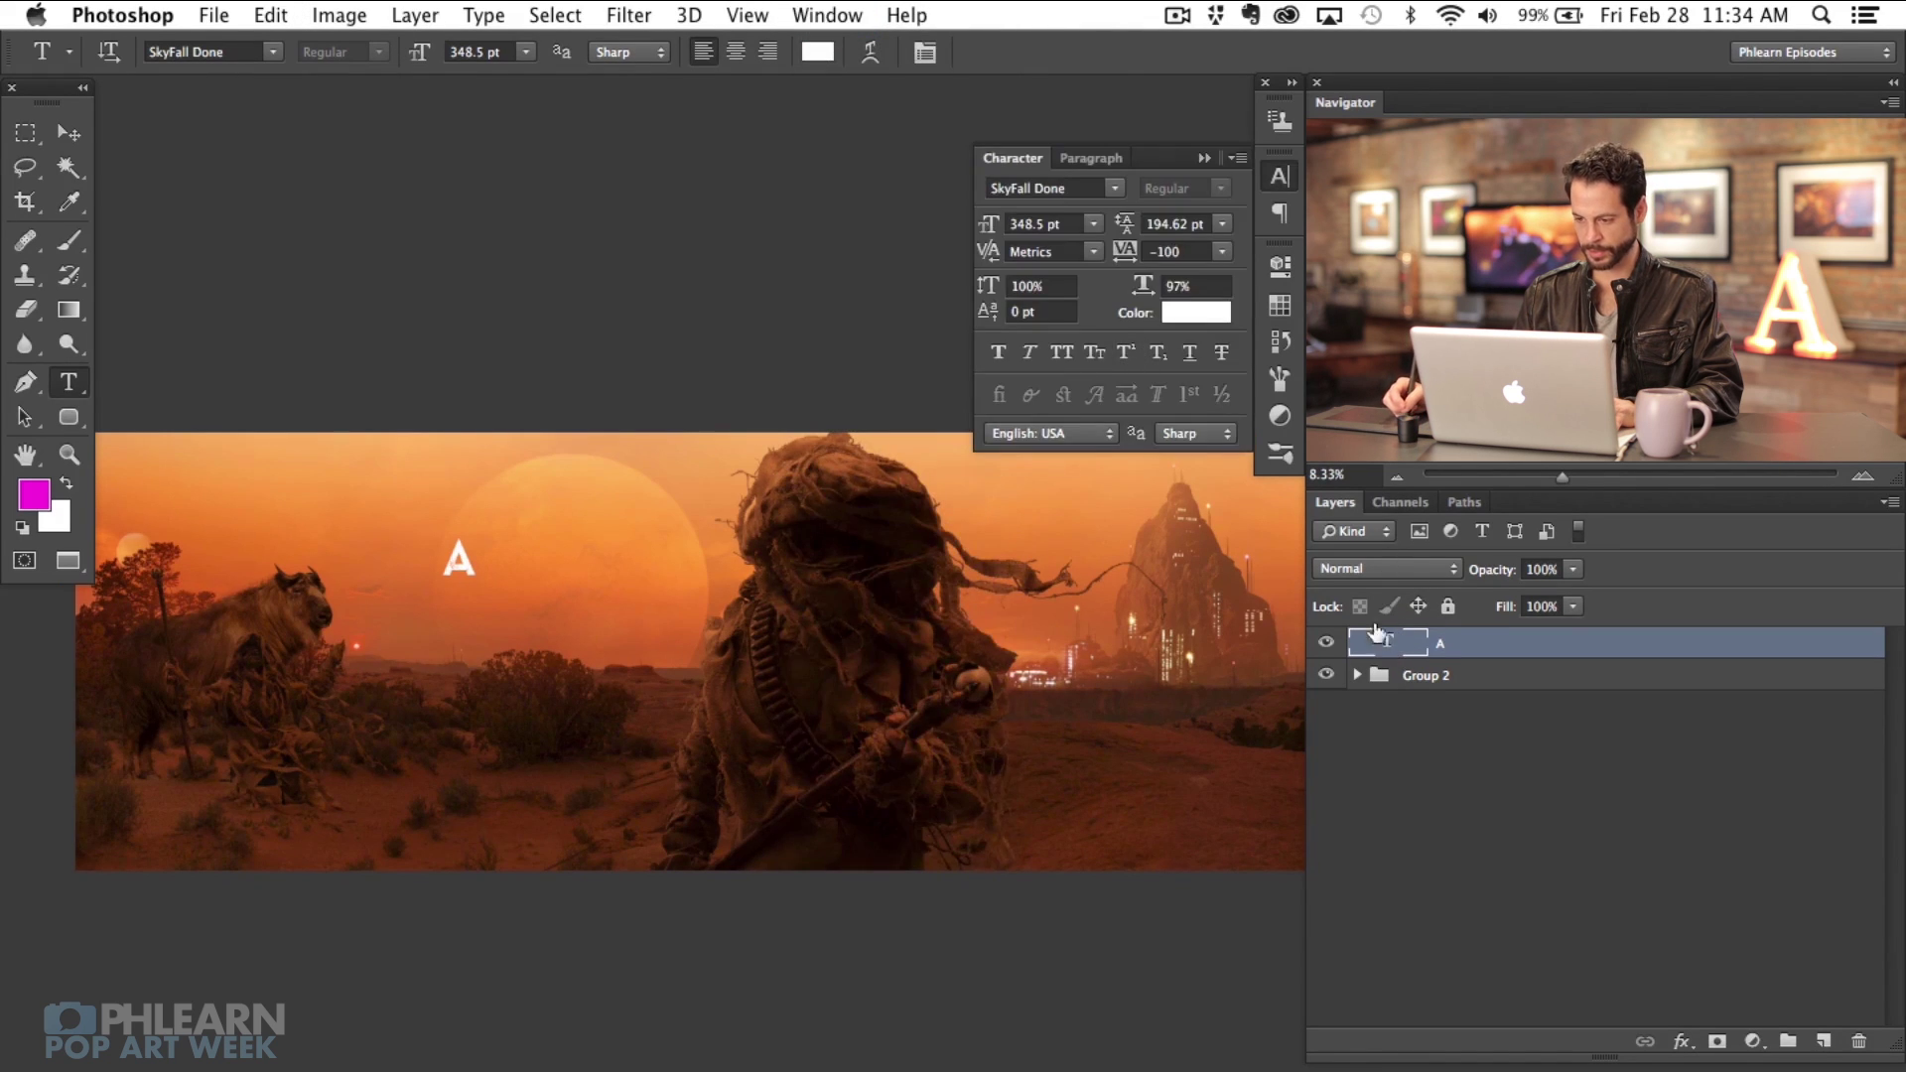
mouse_move(982, 228)
mouse_down()
mouse_move(1090, 227)
mouse_move(987, 235)
mouse_up()
click(1054, 223)
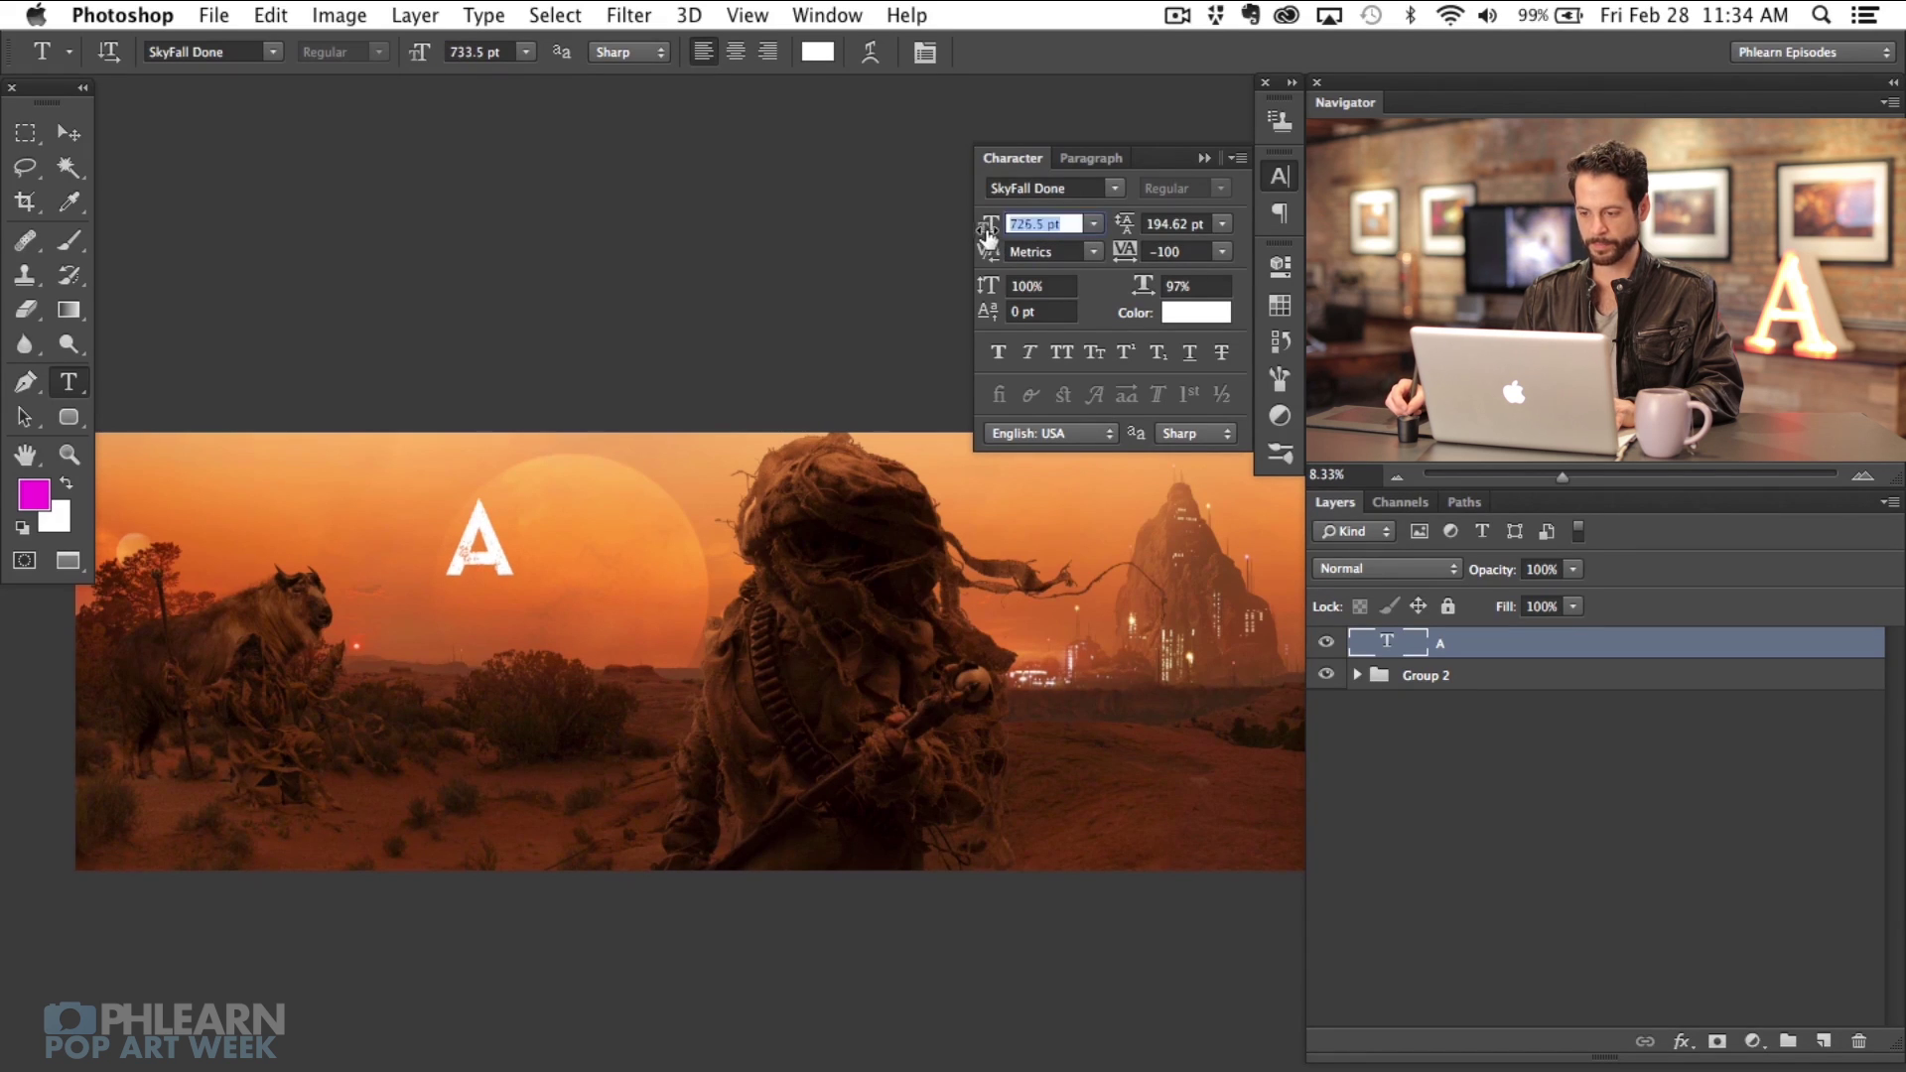
click(996, 229)
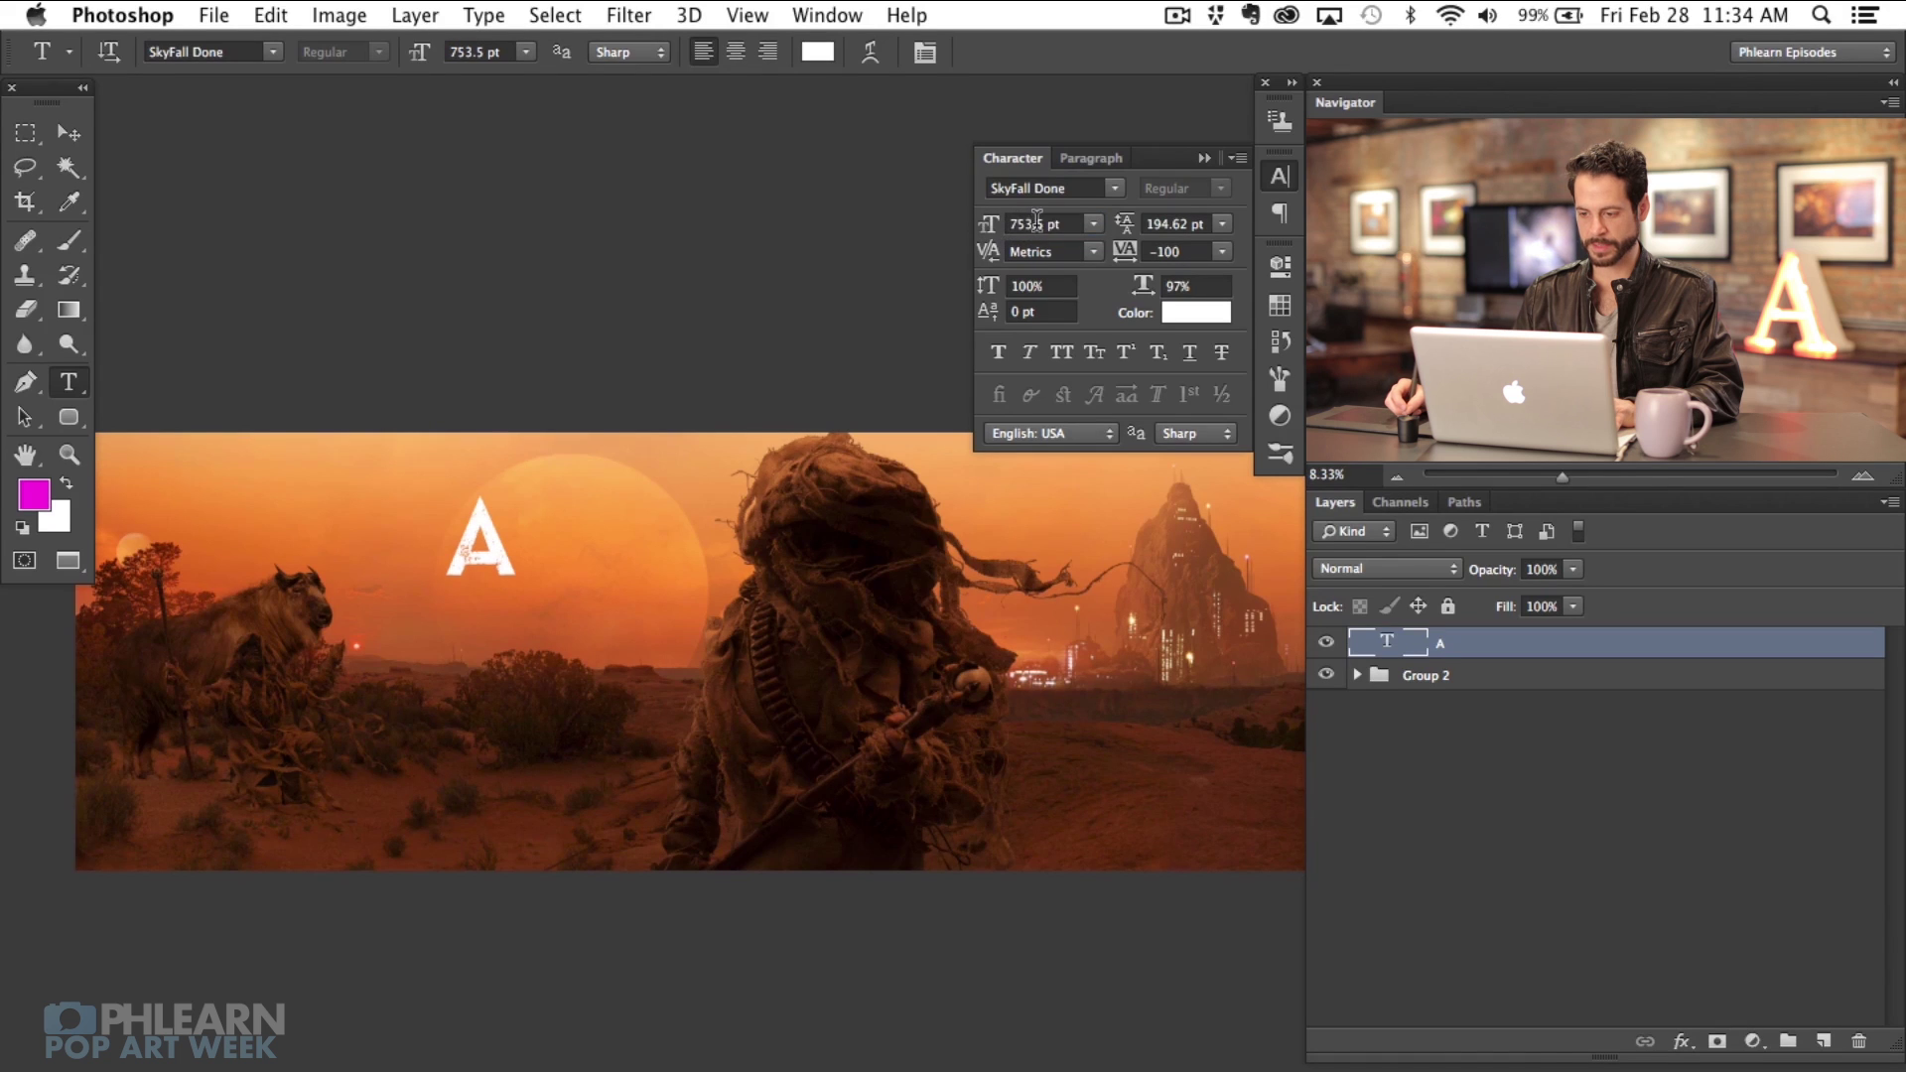
click(1092, 226)
click(1024, 219)
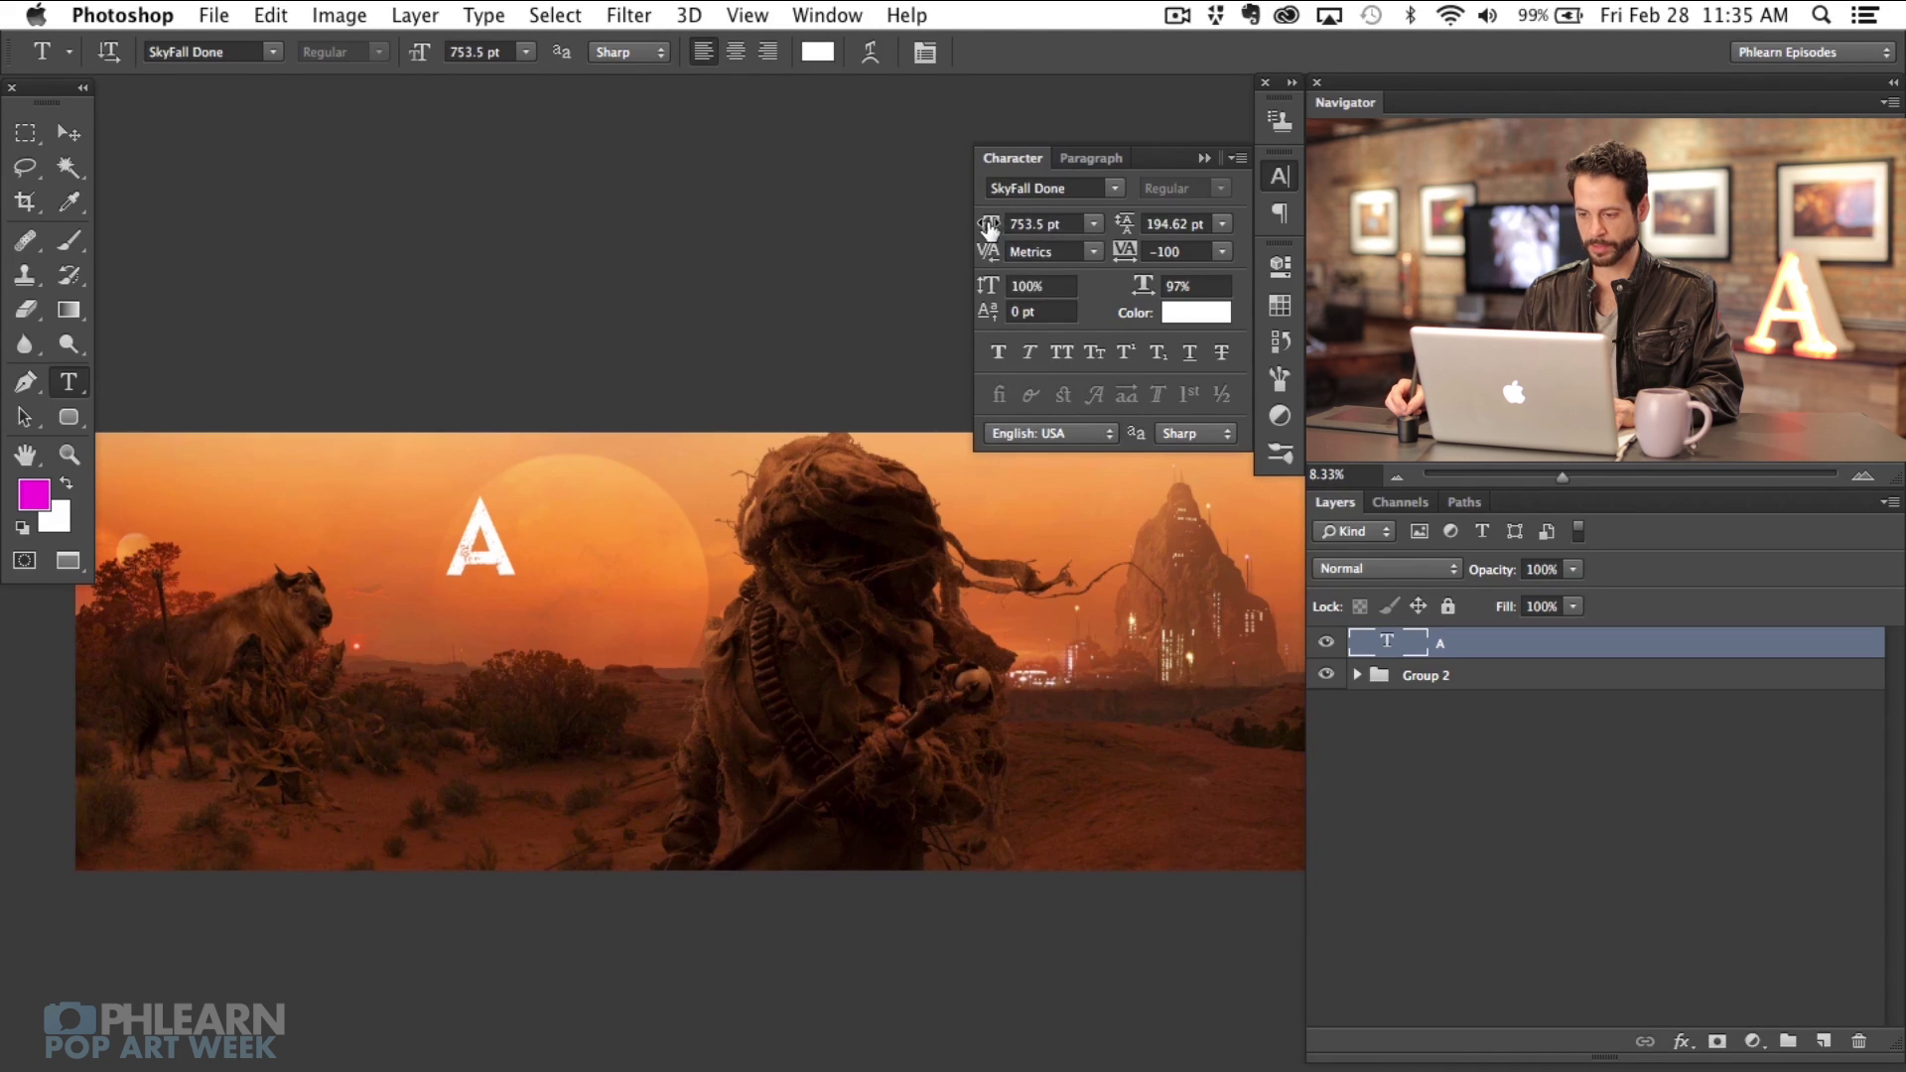
drag(988, 229, 998, 231)
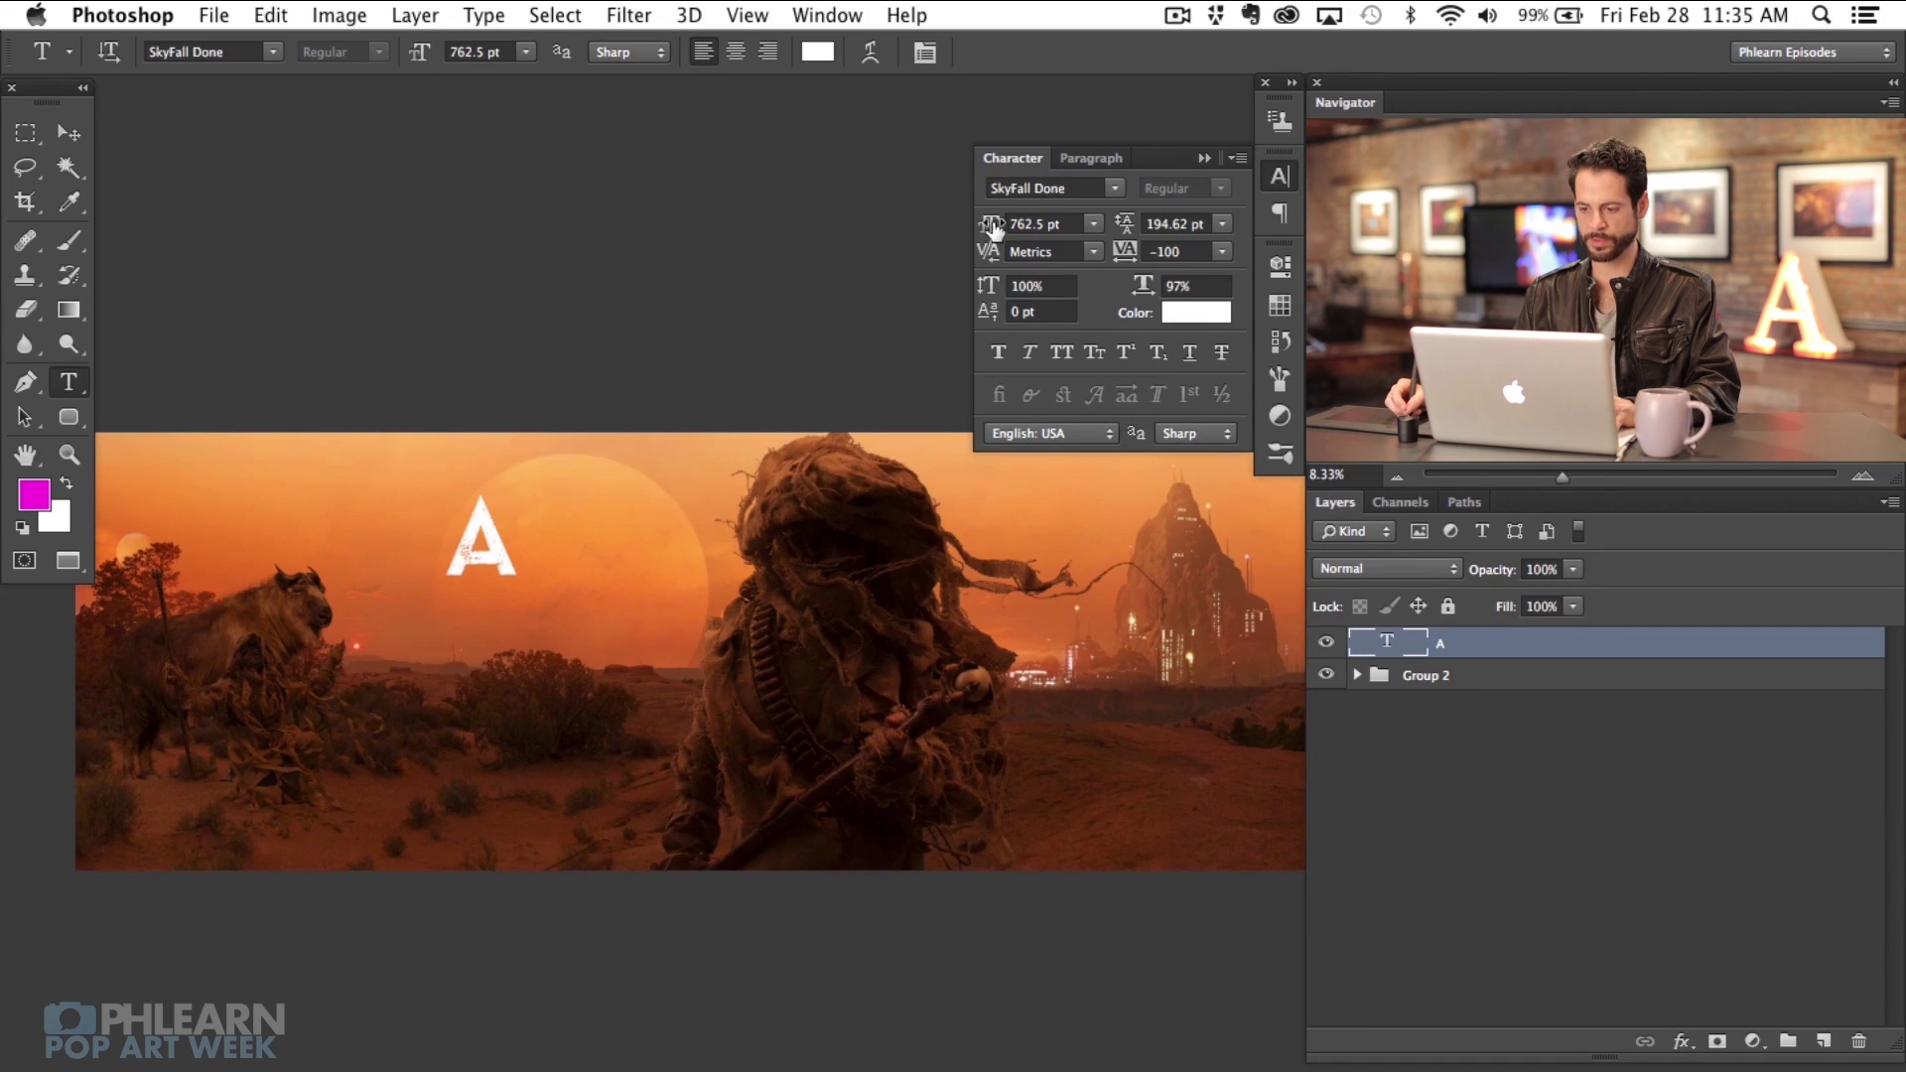
Step: Duplicate the A text layer, place the copy just right of the original and change its text to "DARK"
super+click(918, 645)
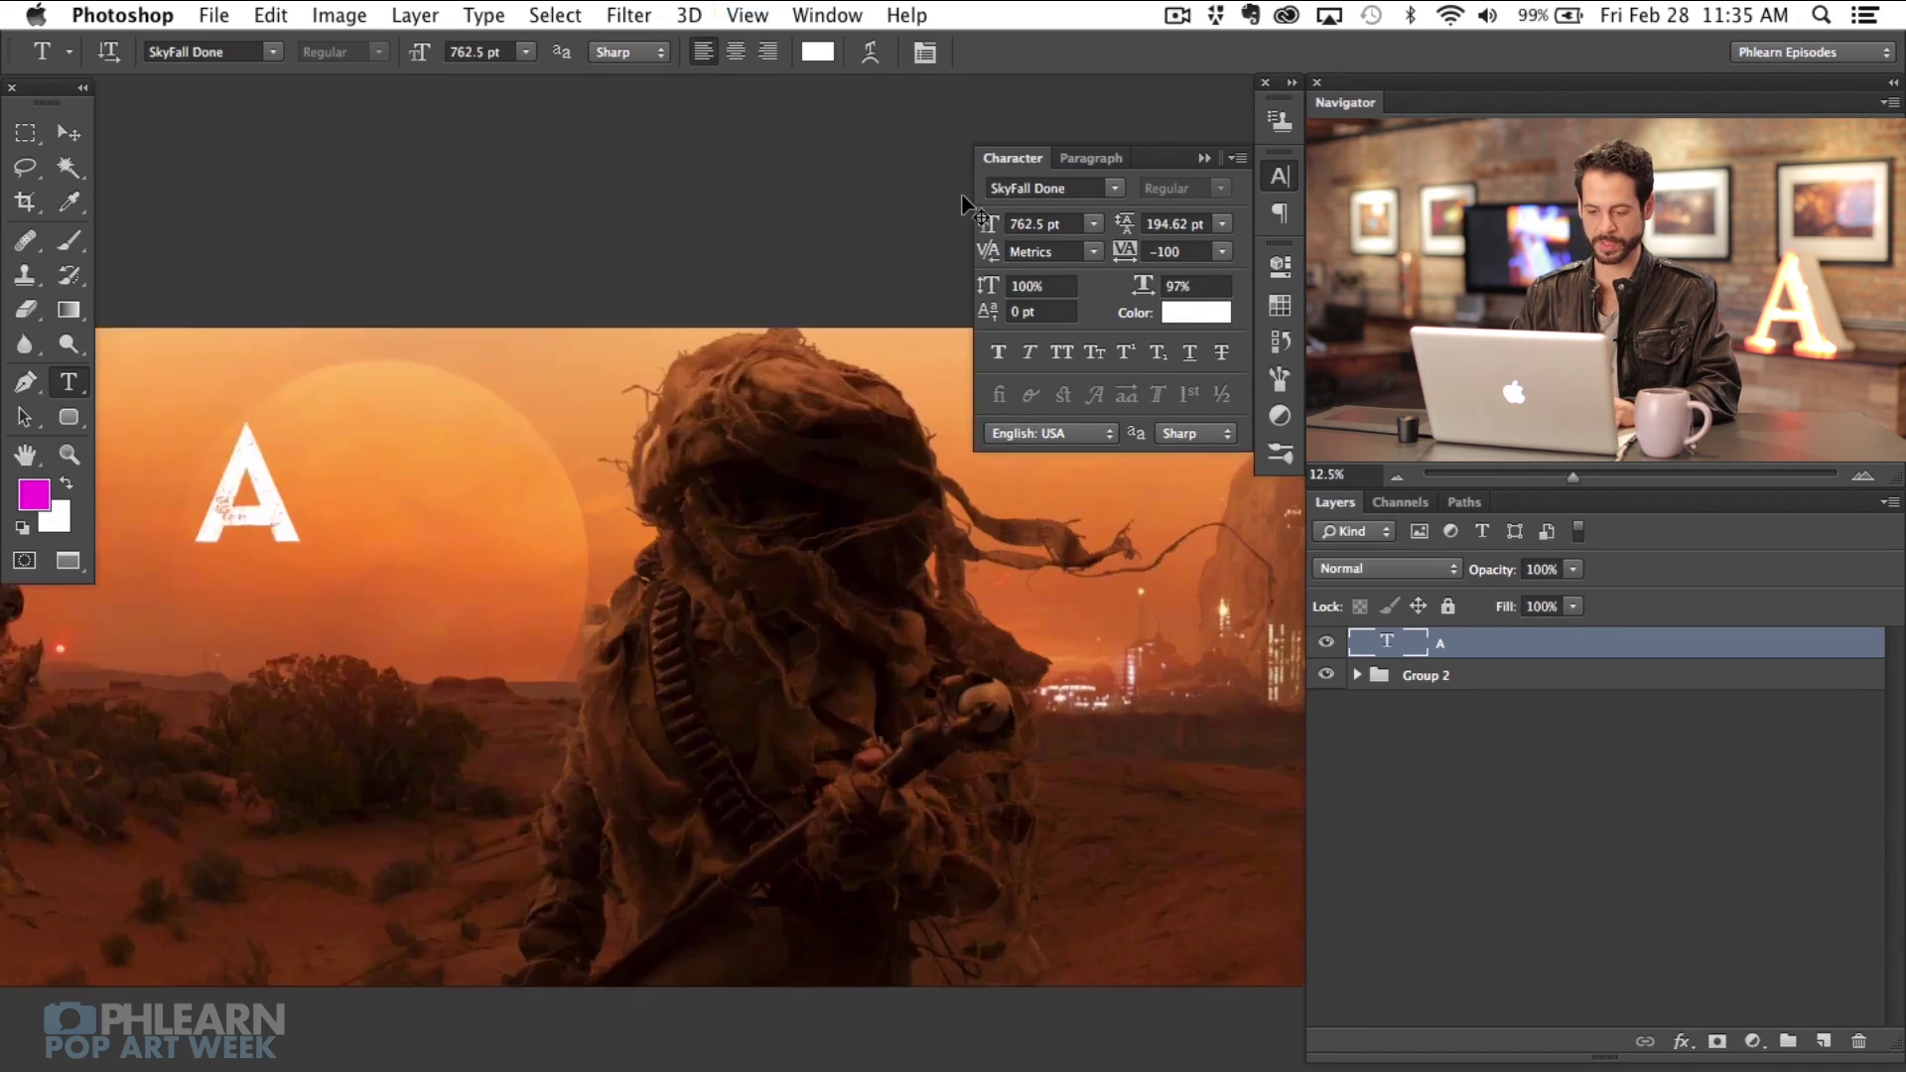
drag(371, 330, 617, 775)
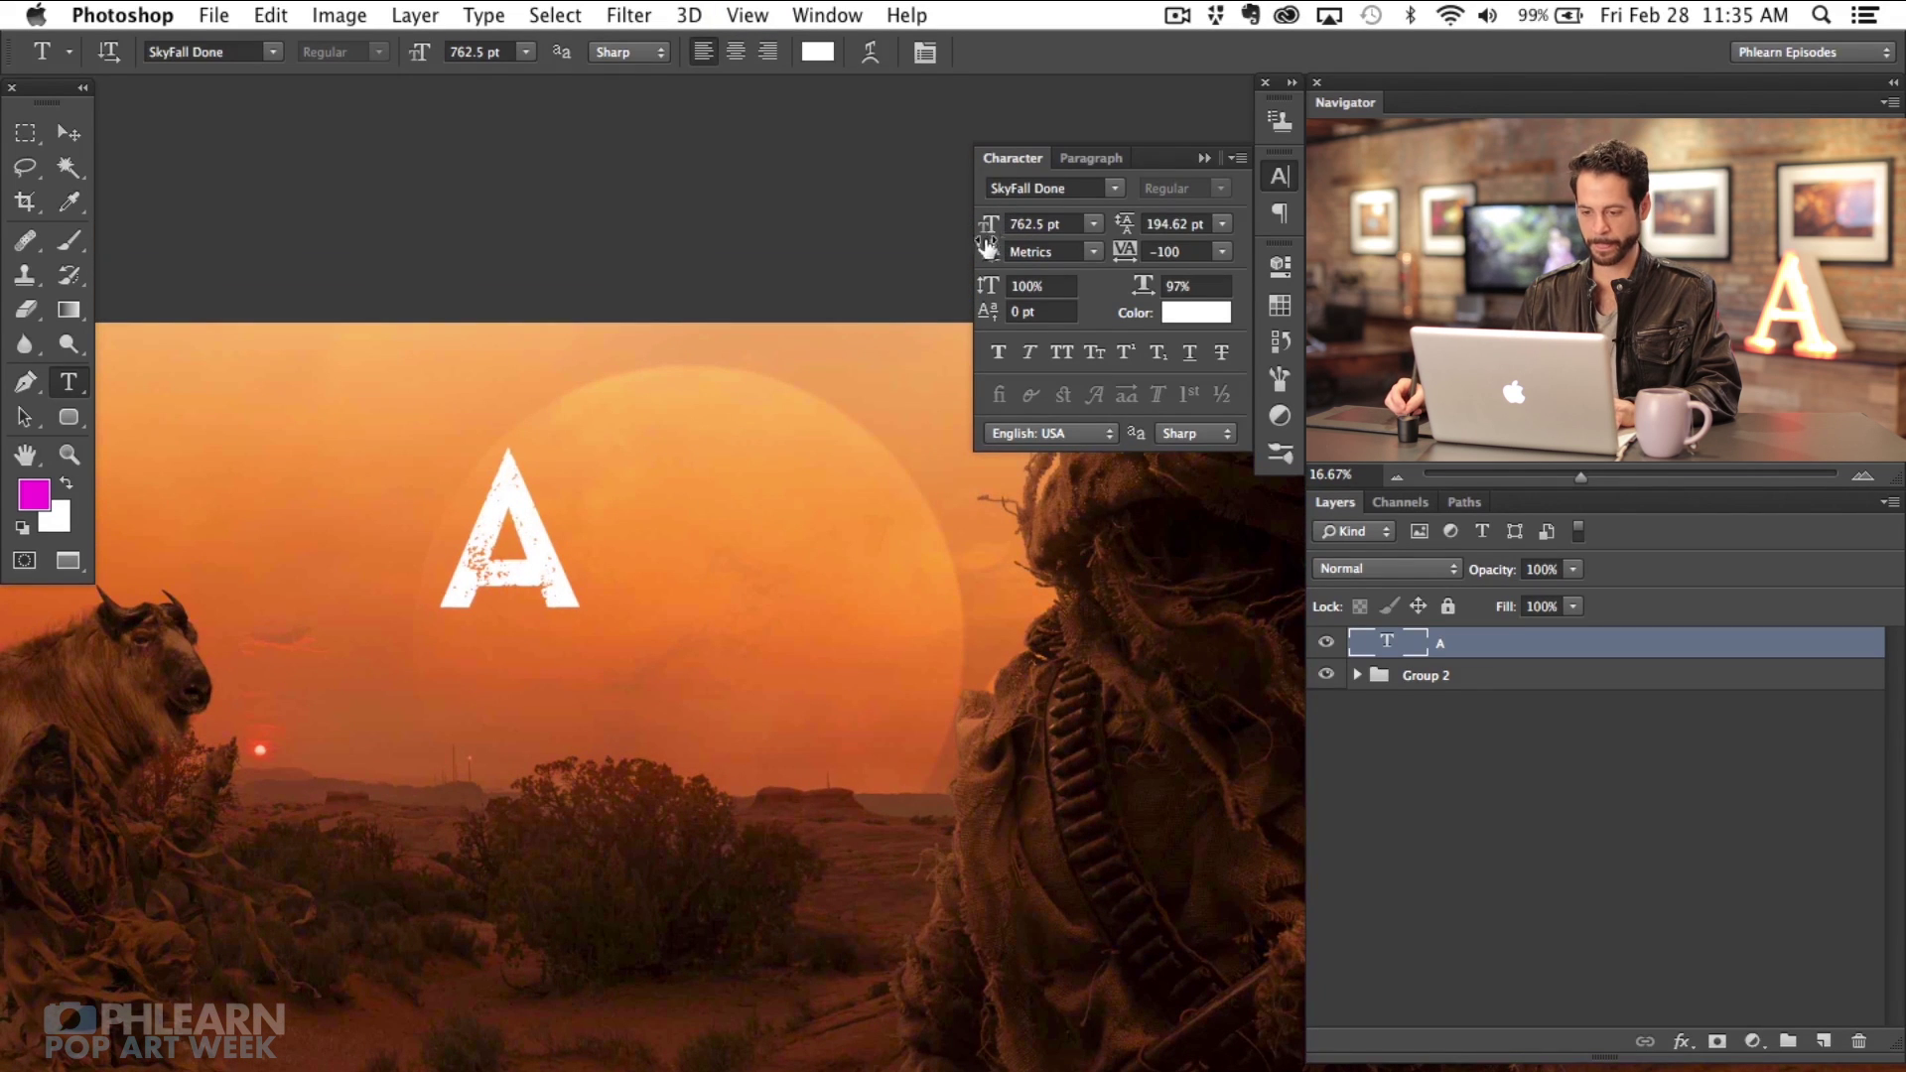
scroll(788, 500, up, 2)
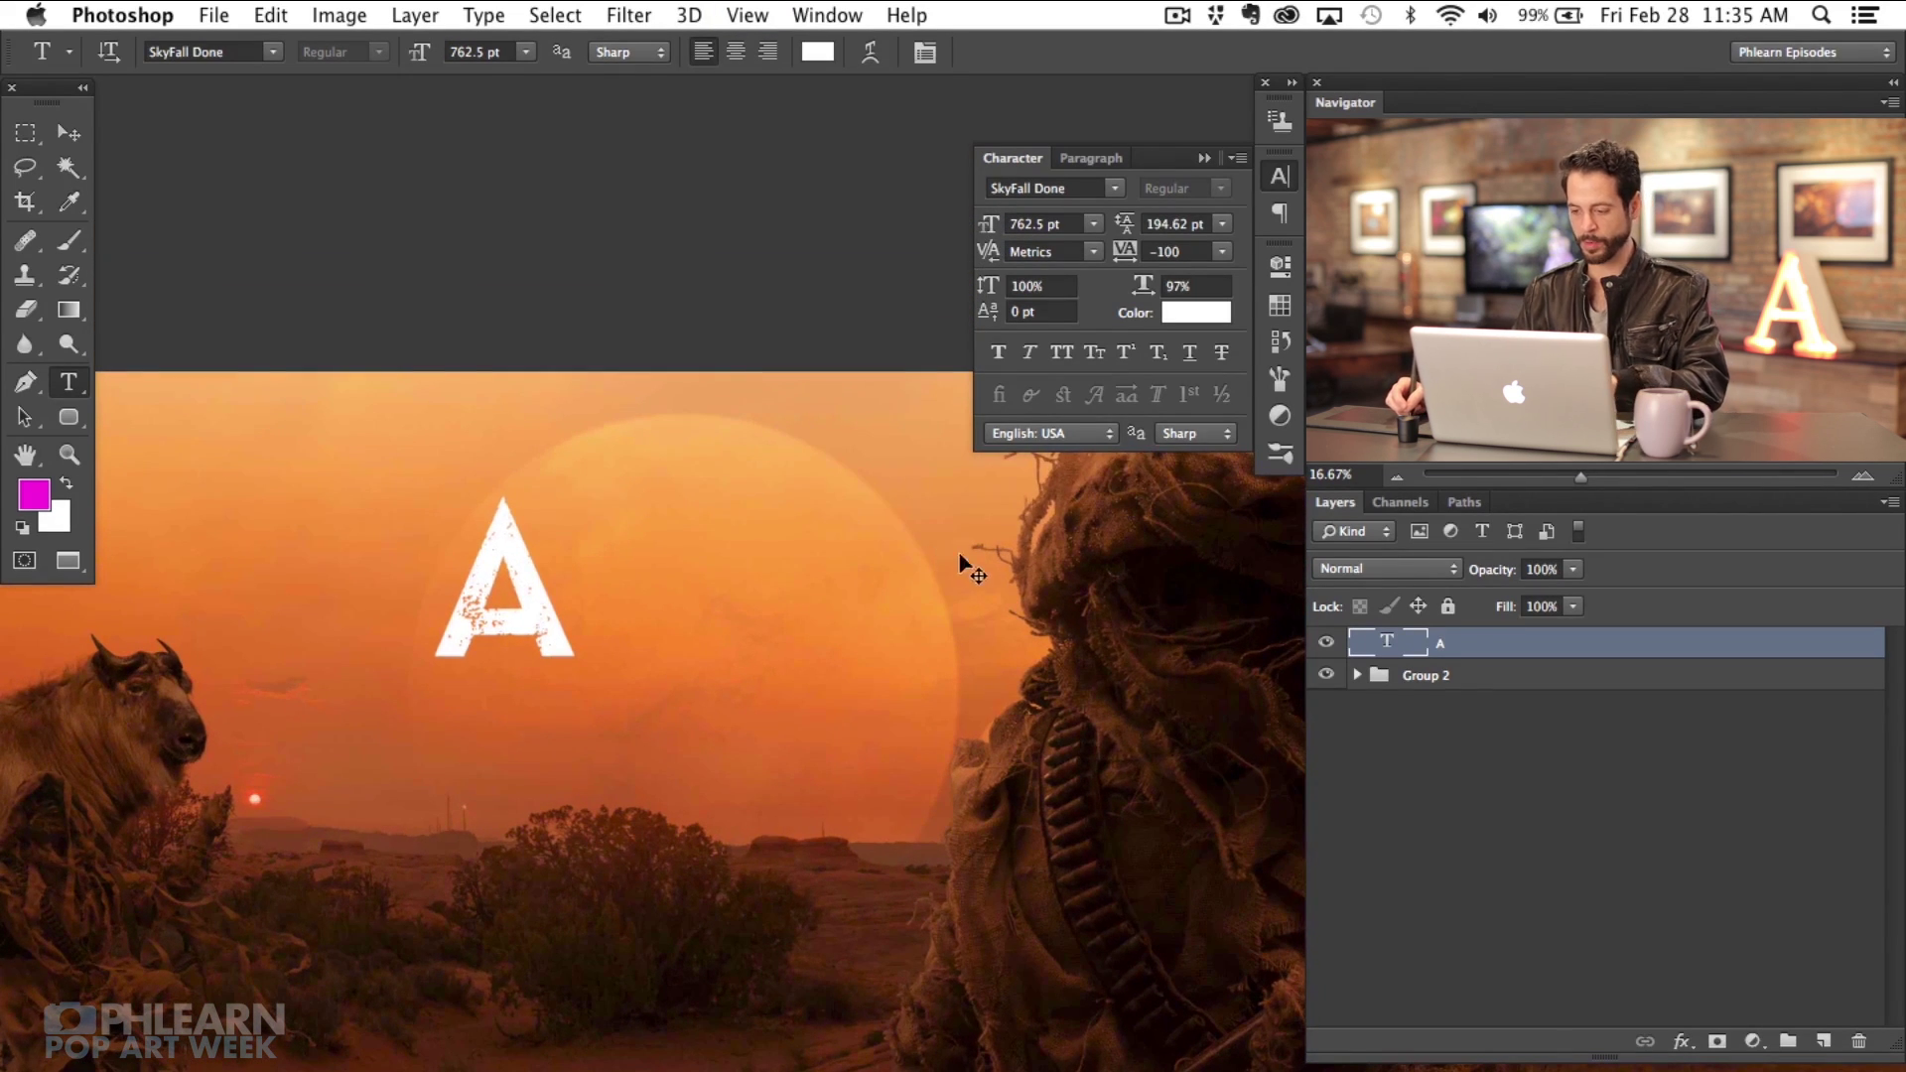
key(super+j)
key(v)
drag(658, 695, 844, 707)
double_click(1383, 644)
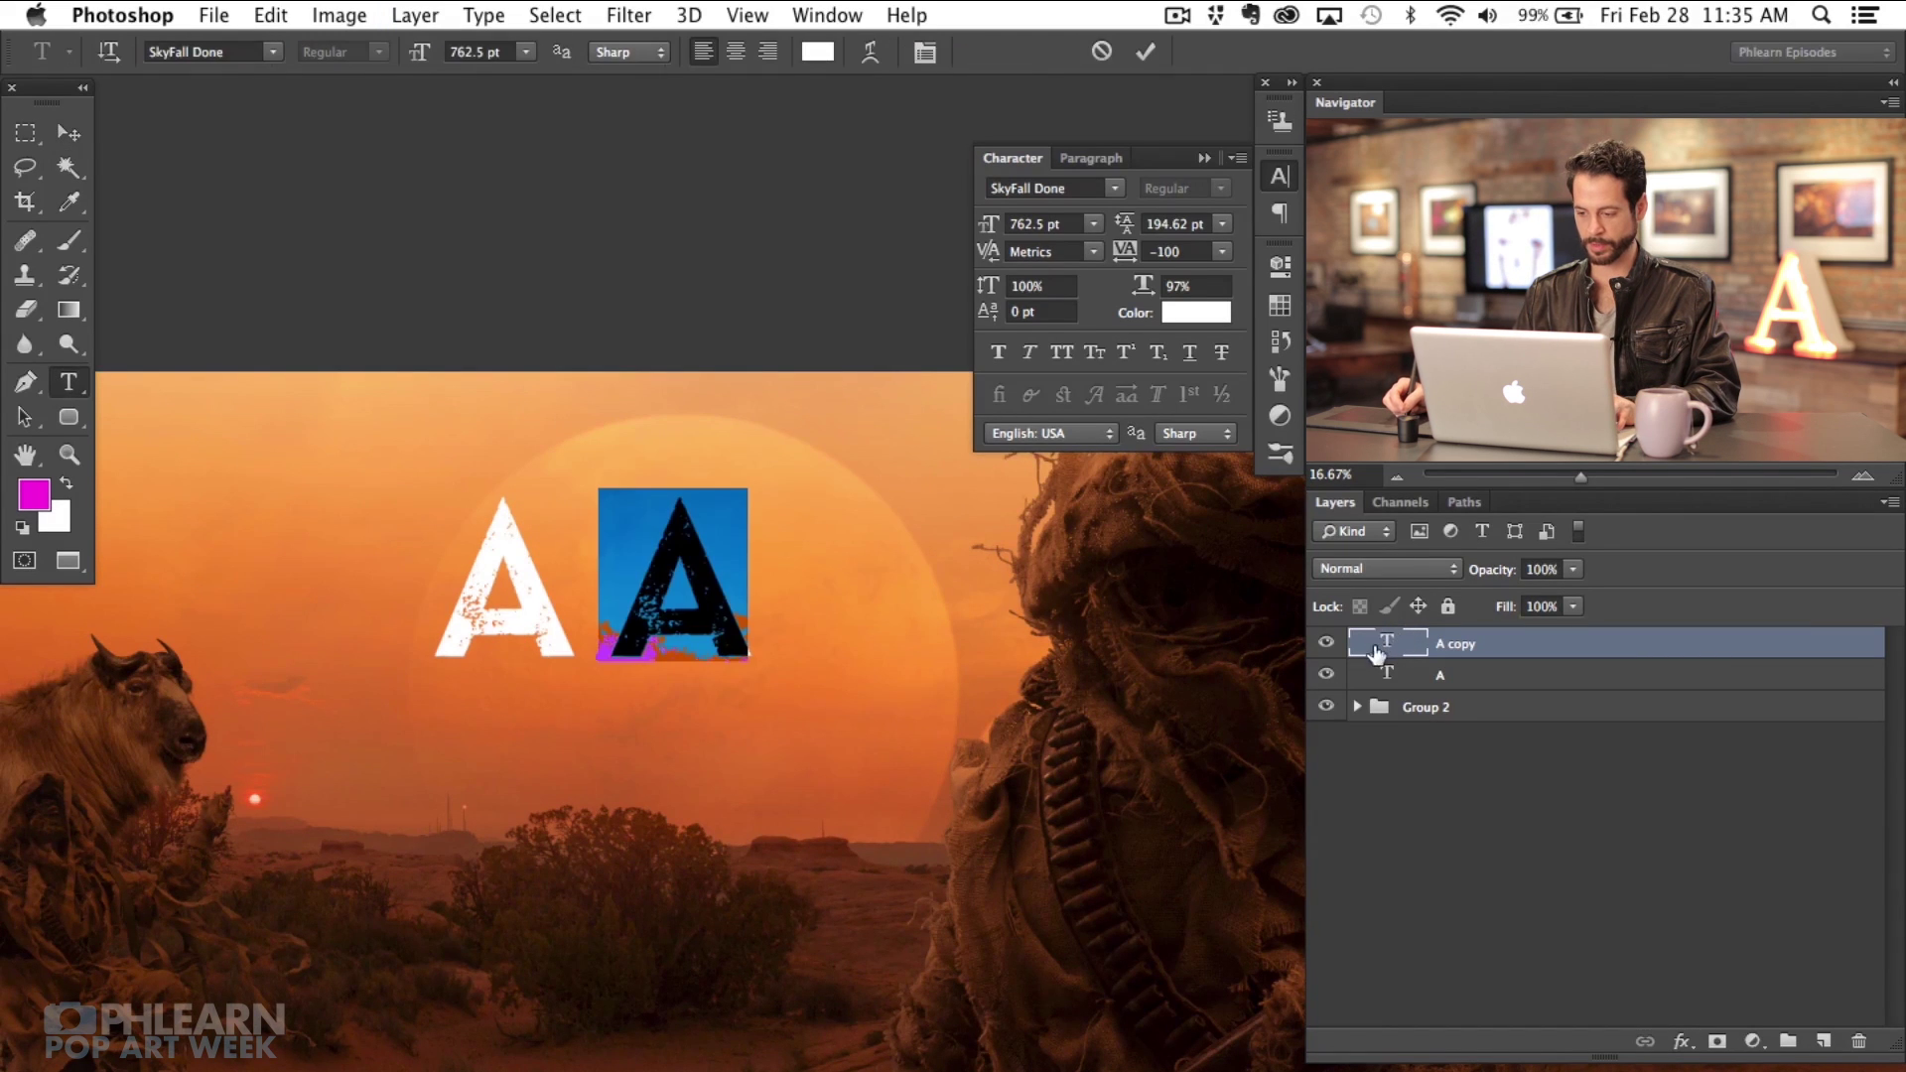
text(DARK)
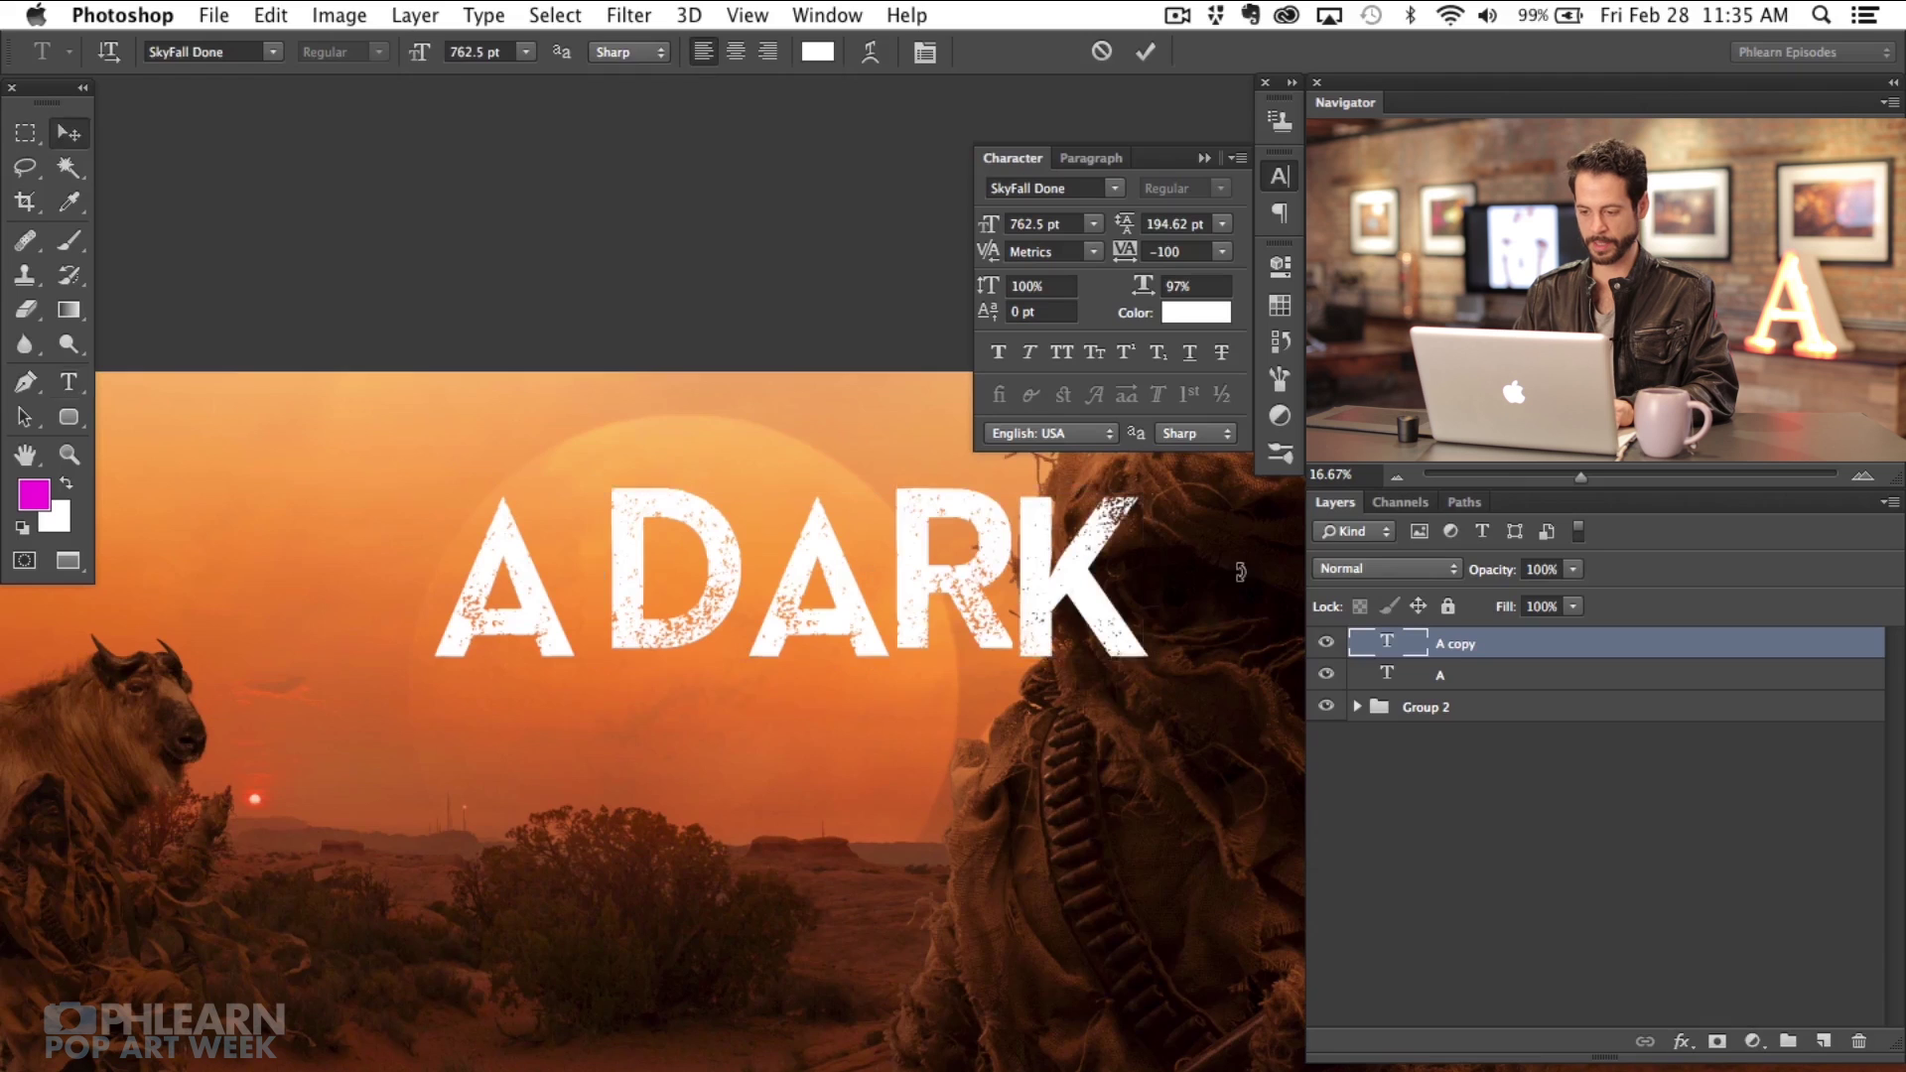
key(ctrl+Return)
key(v)
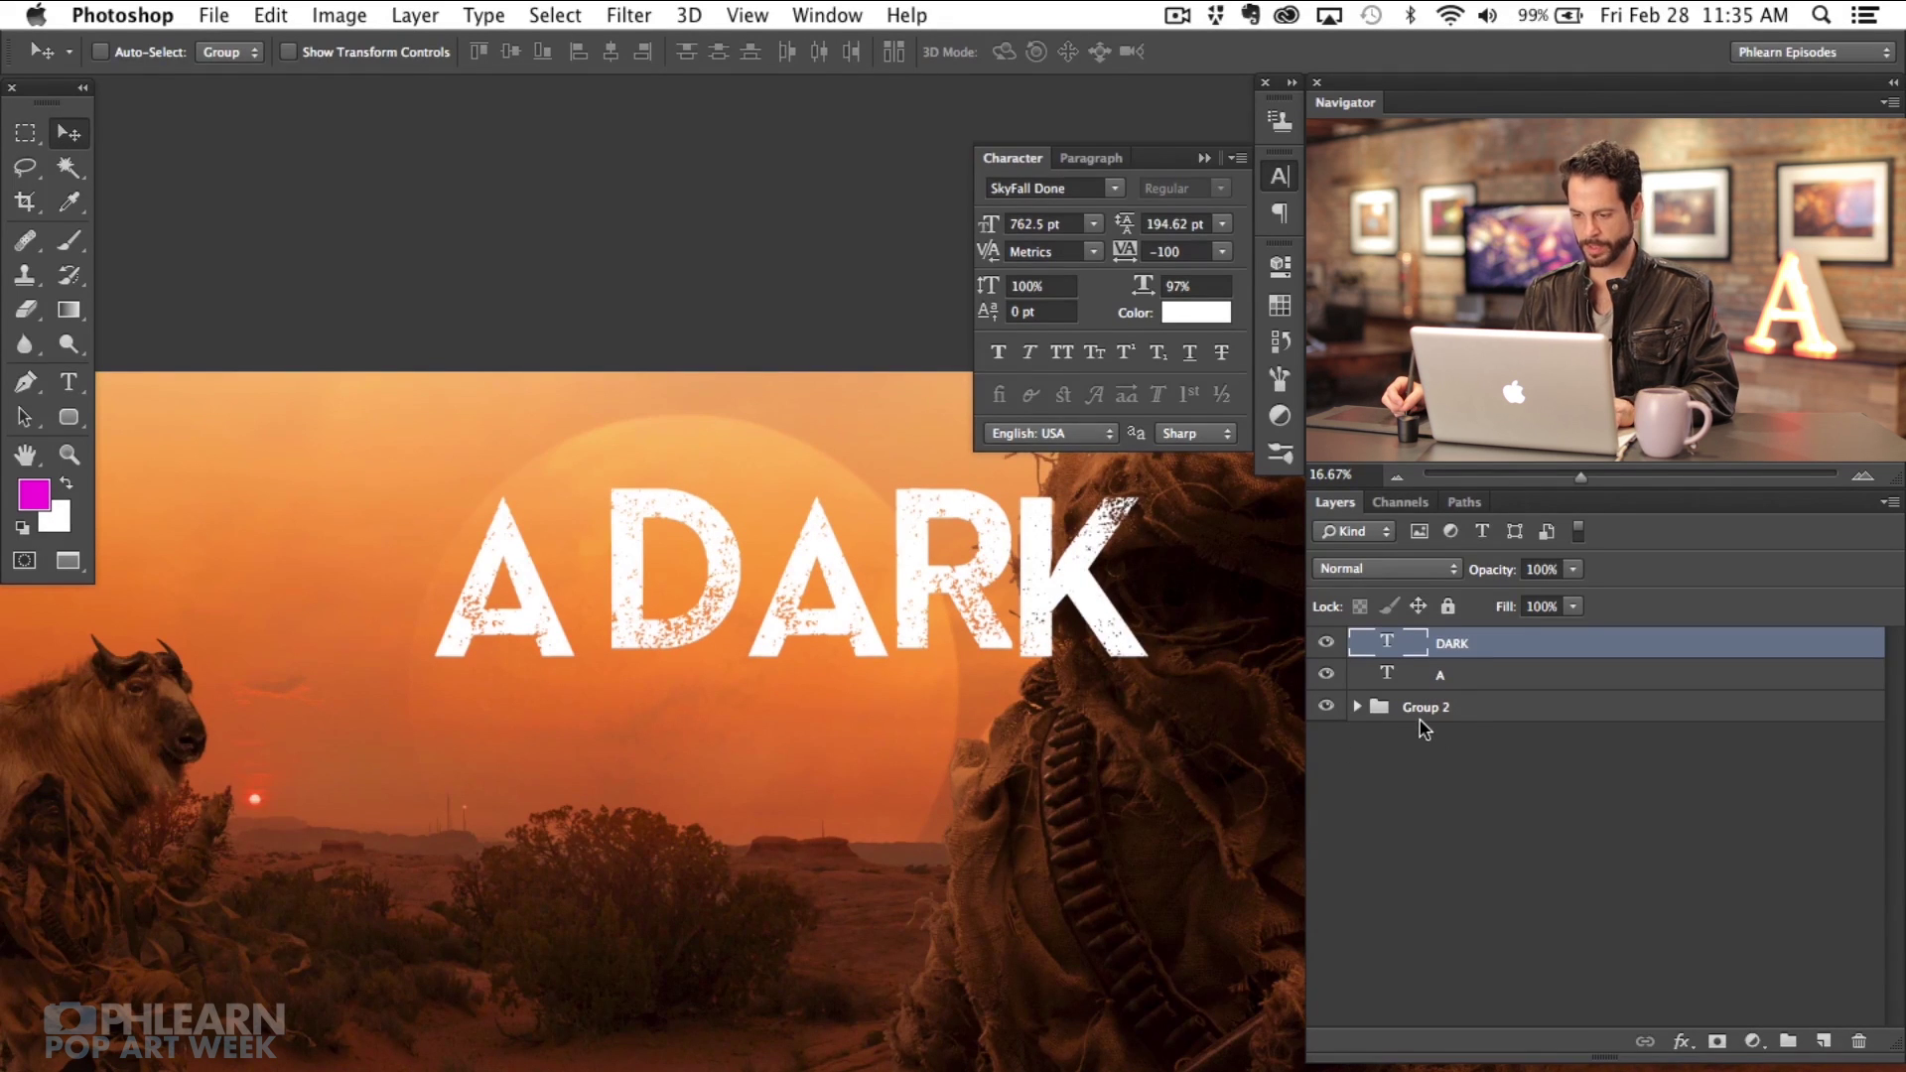
Step: Duplicate the DARK text layer, change the copy's text to "FORCE" and place it directly below DARK
key(ctrl+j)
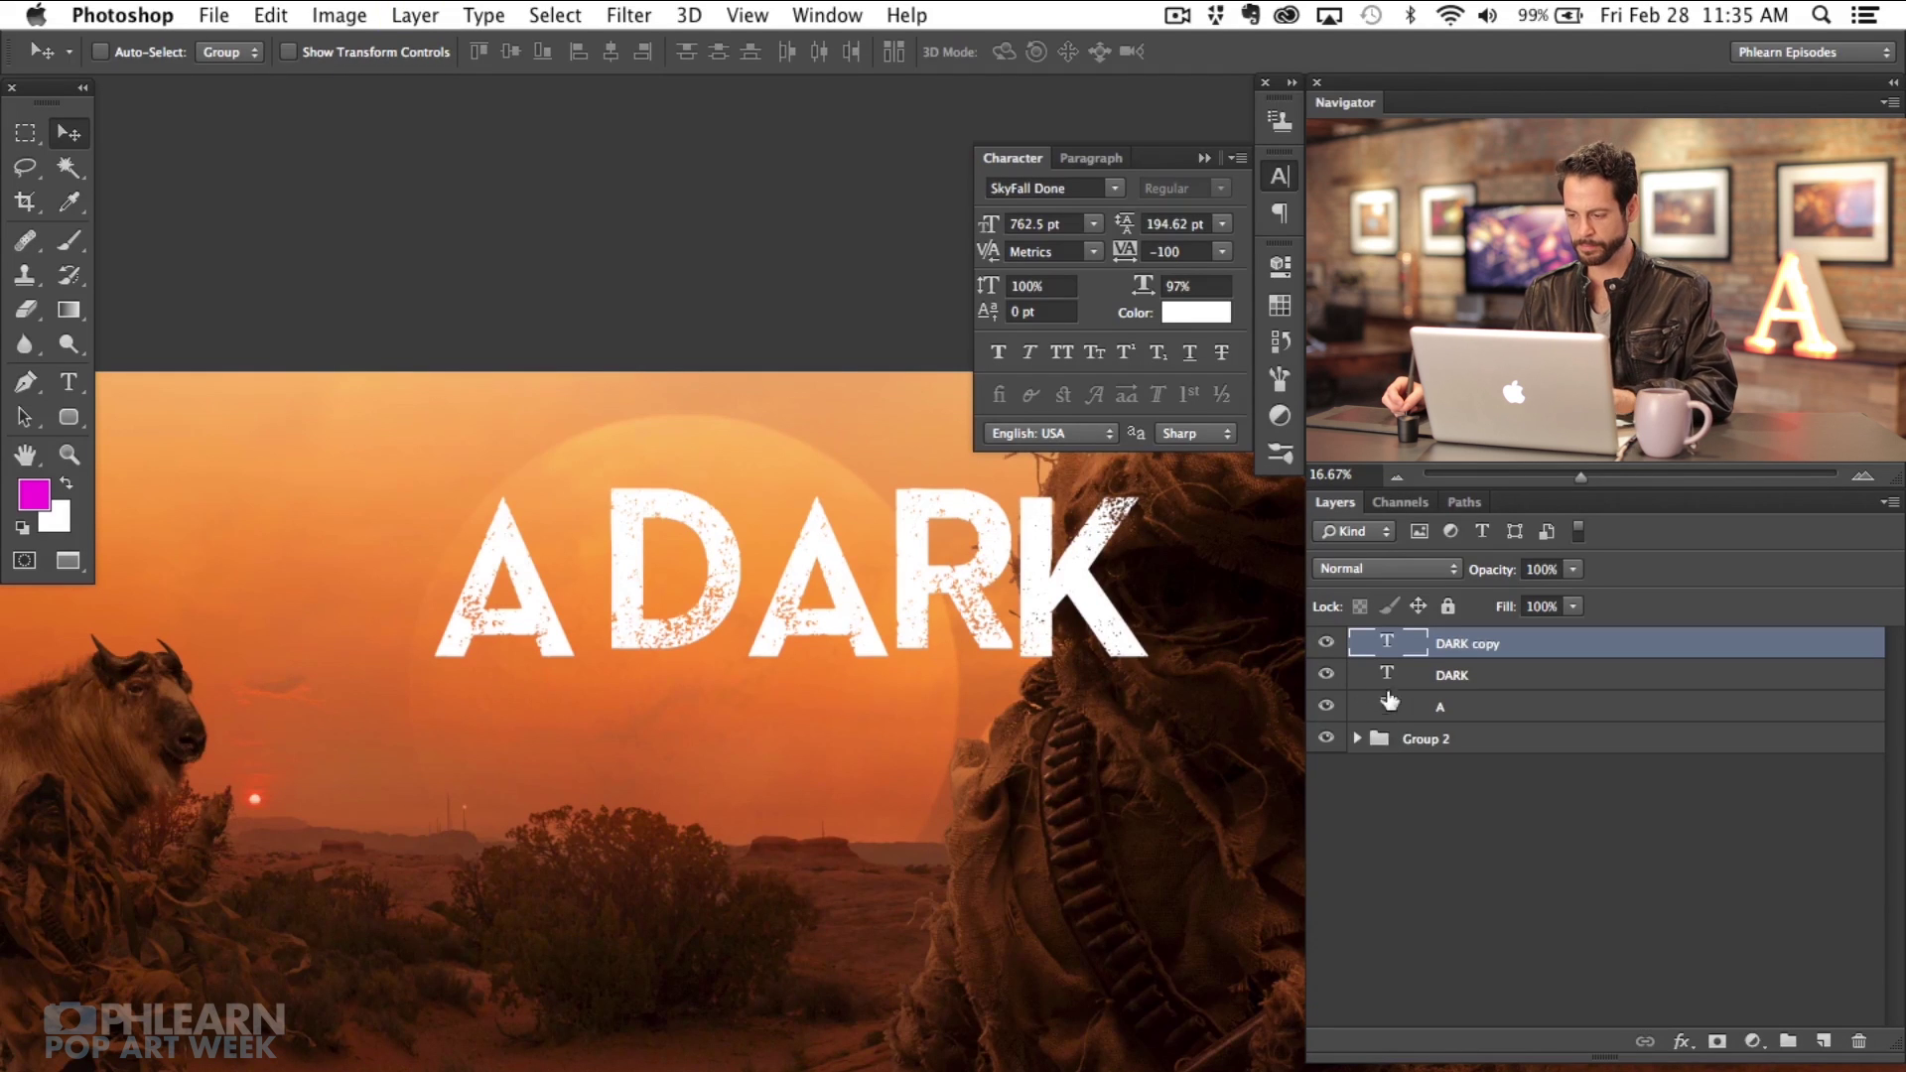
double_click(1393, 655)
text(FORCE)
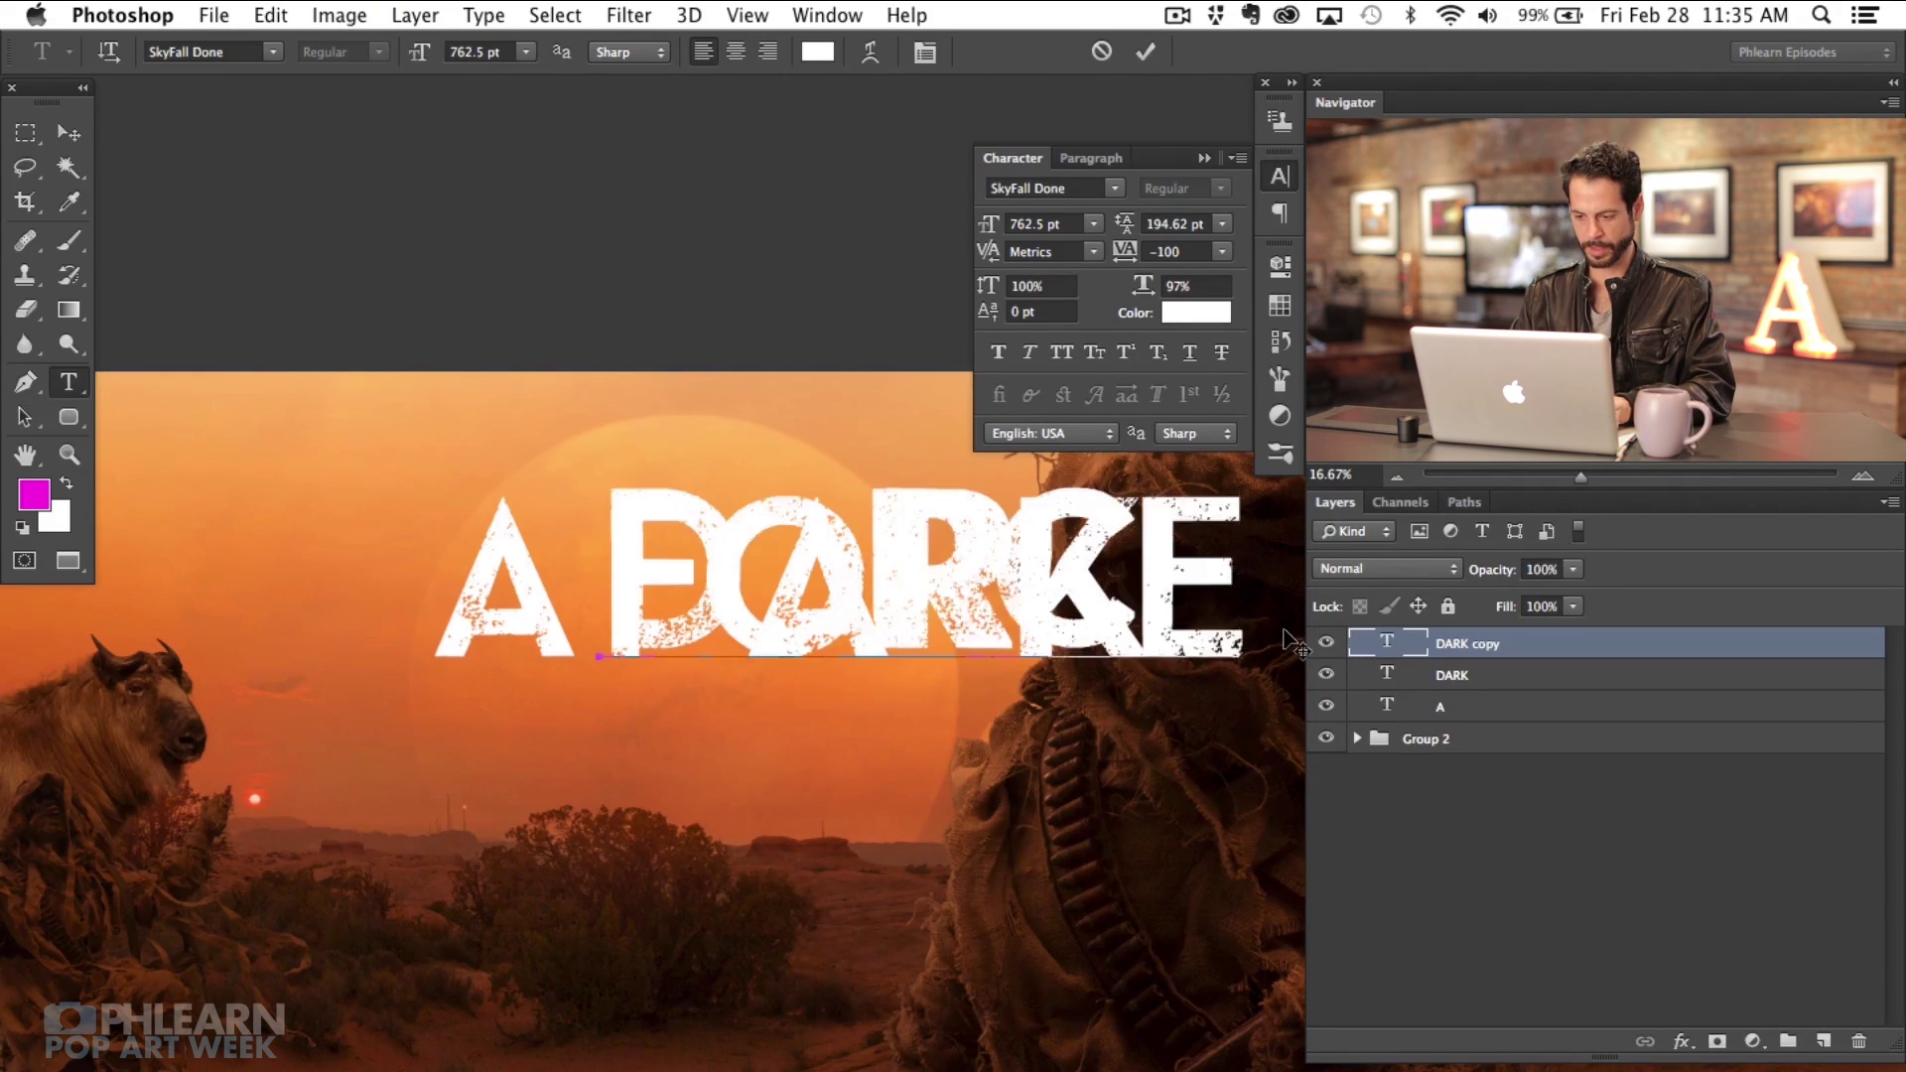
key(ctrl+Return)
key(v)
drag(787, 774, 798, 943)
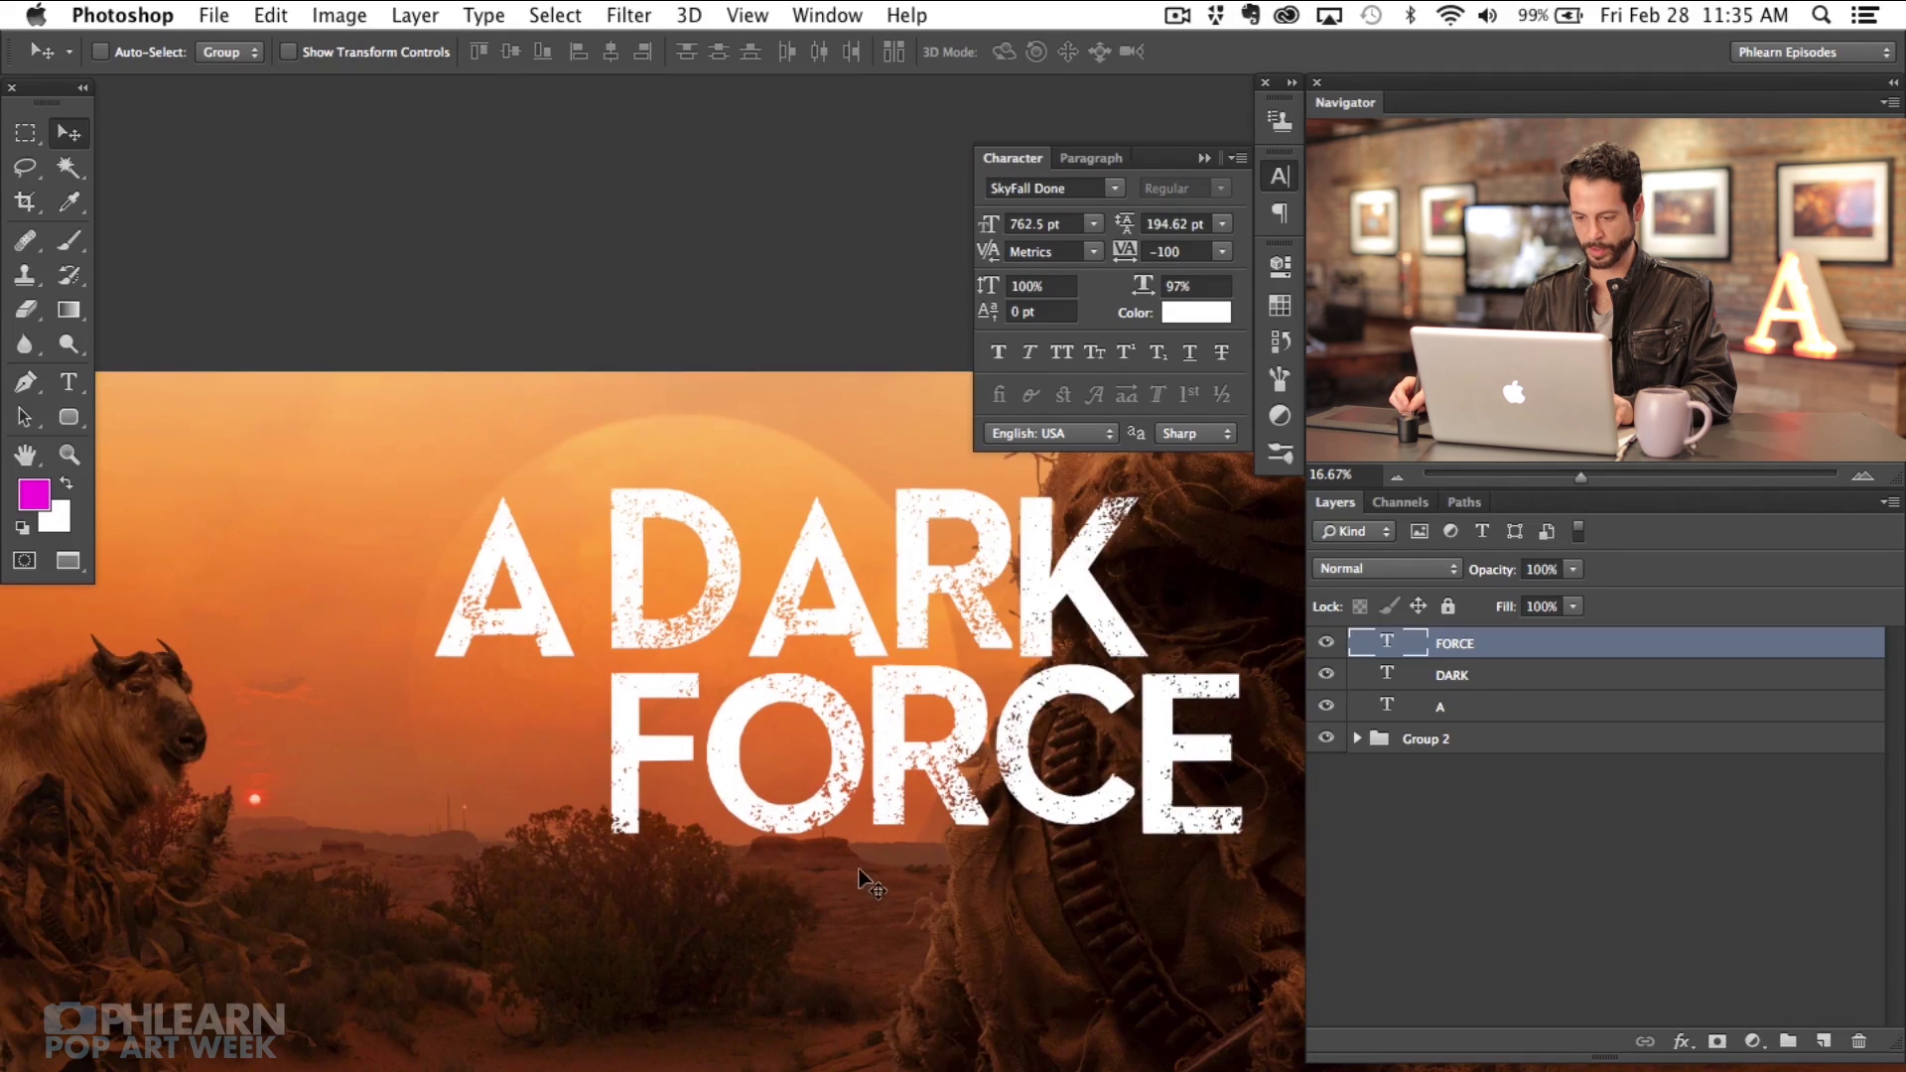
Step: Replace the text of the DARK layer with lowercase "dark" to use the font's alternate letterforms
click(1386, 679)
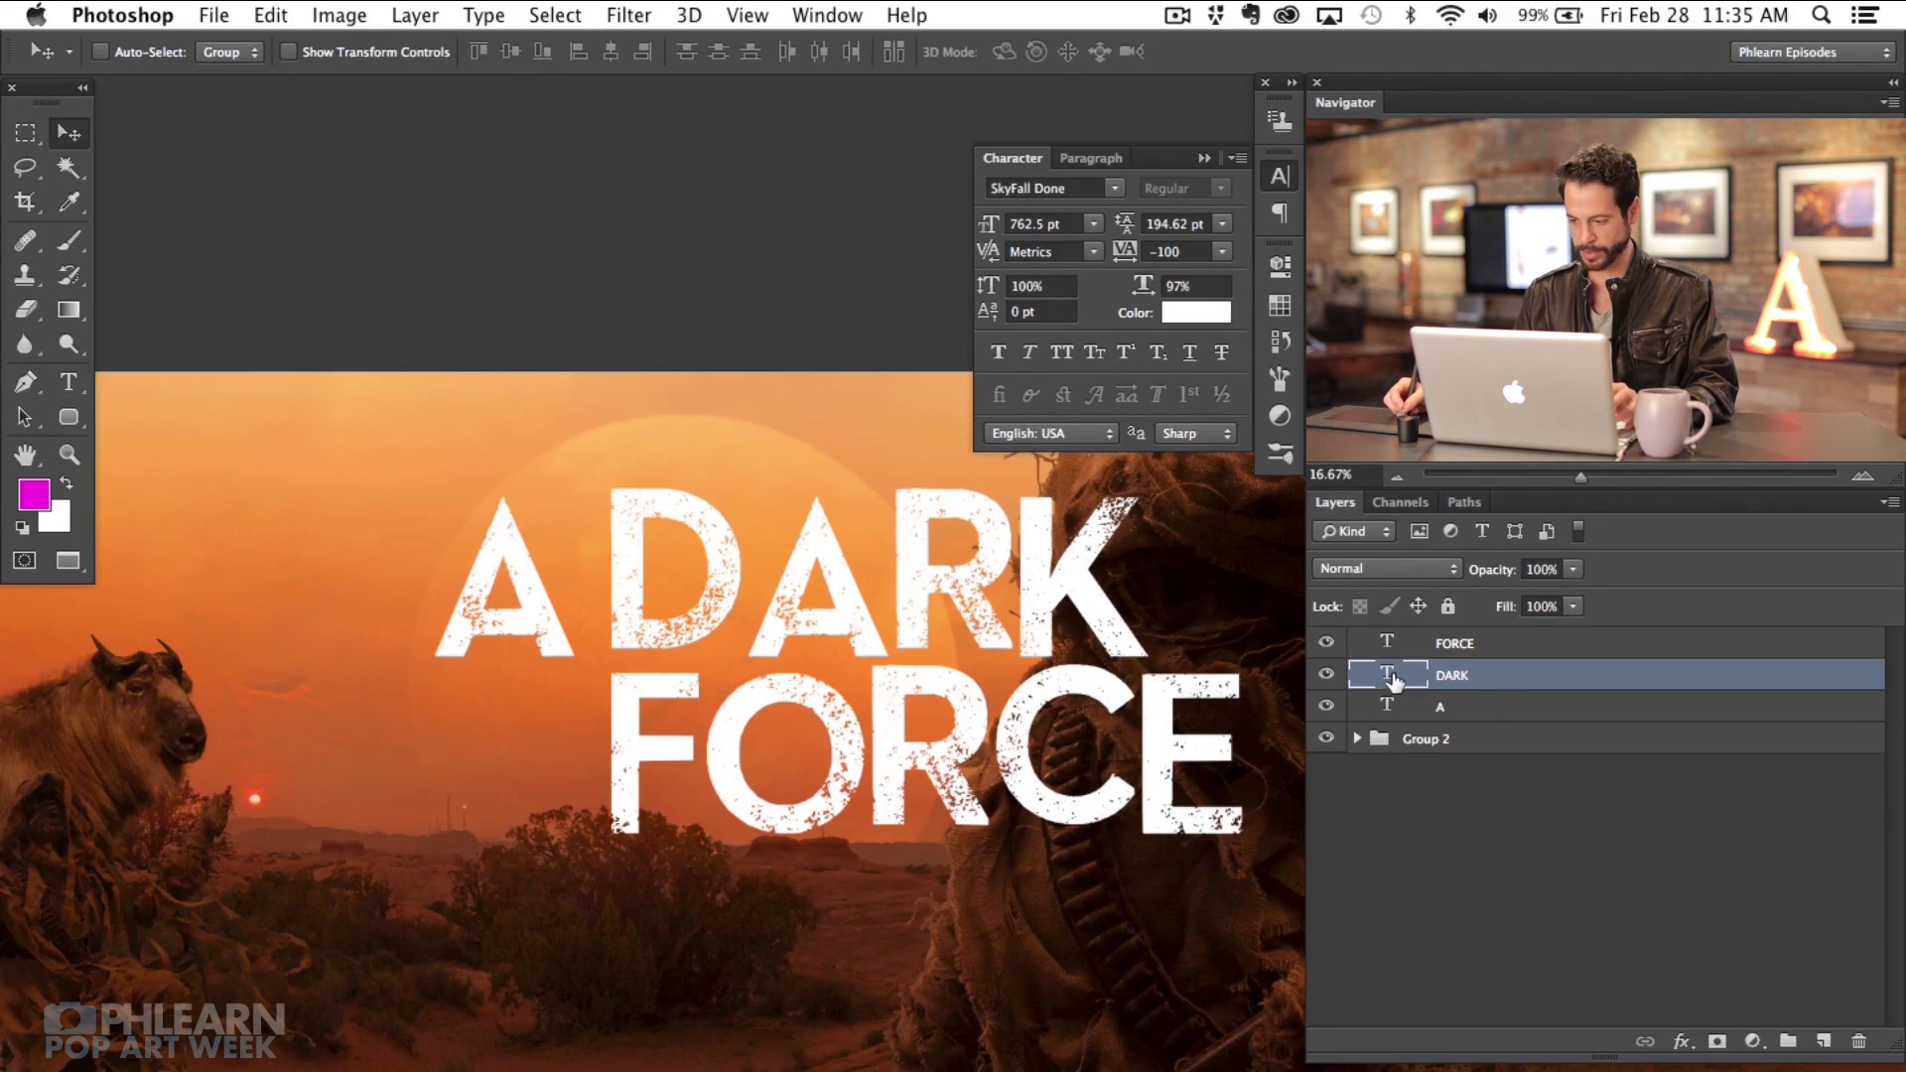
double_click(1389, 677)
text(DARK)
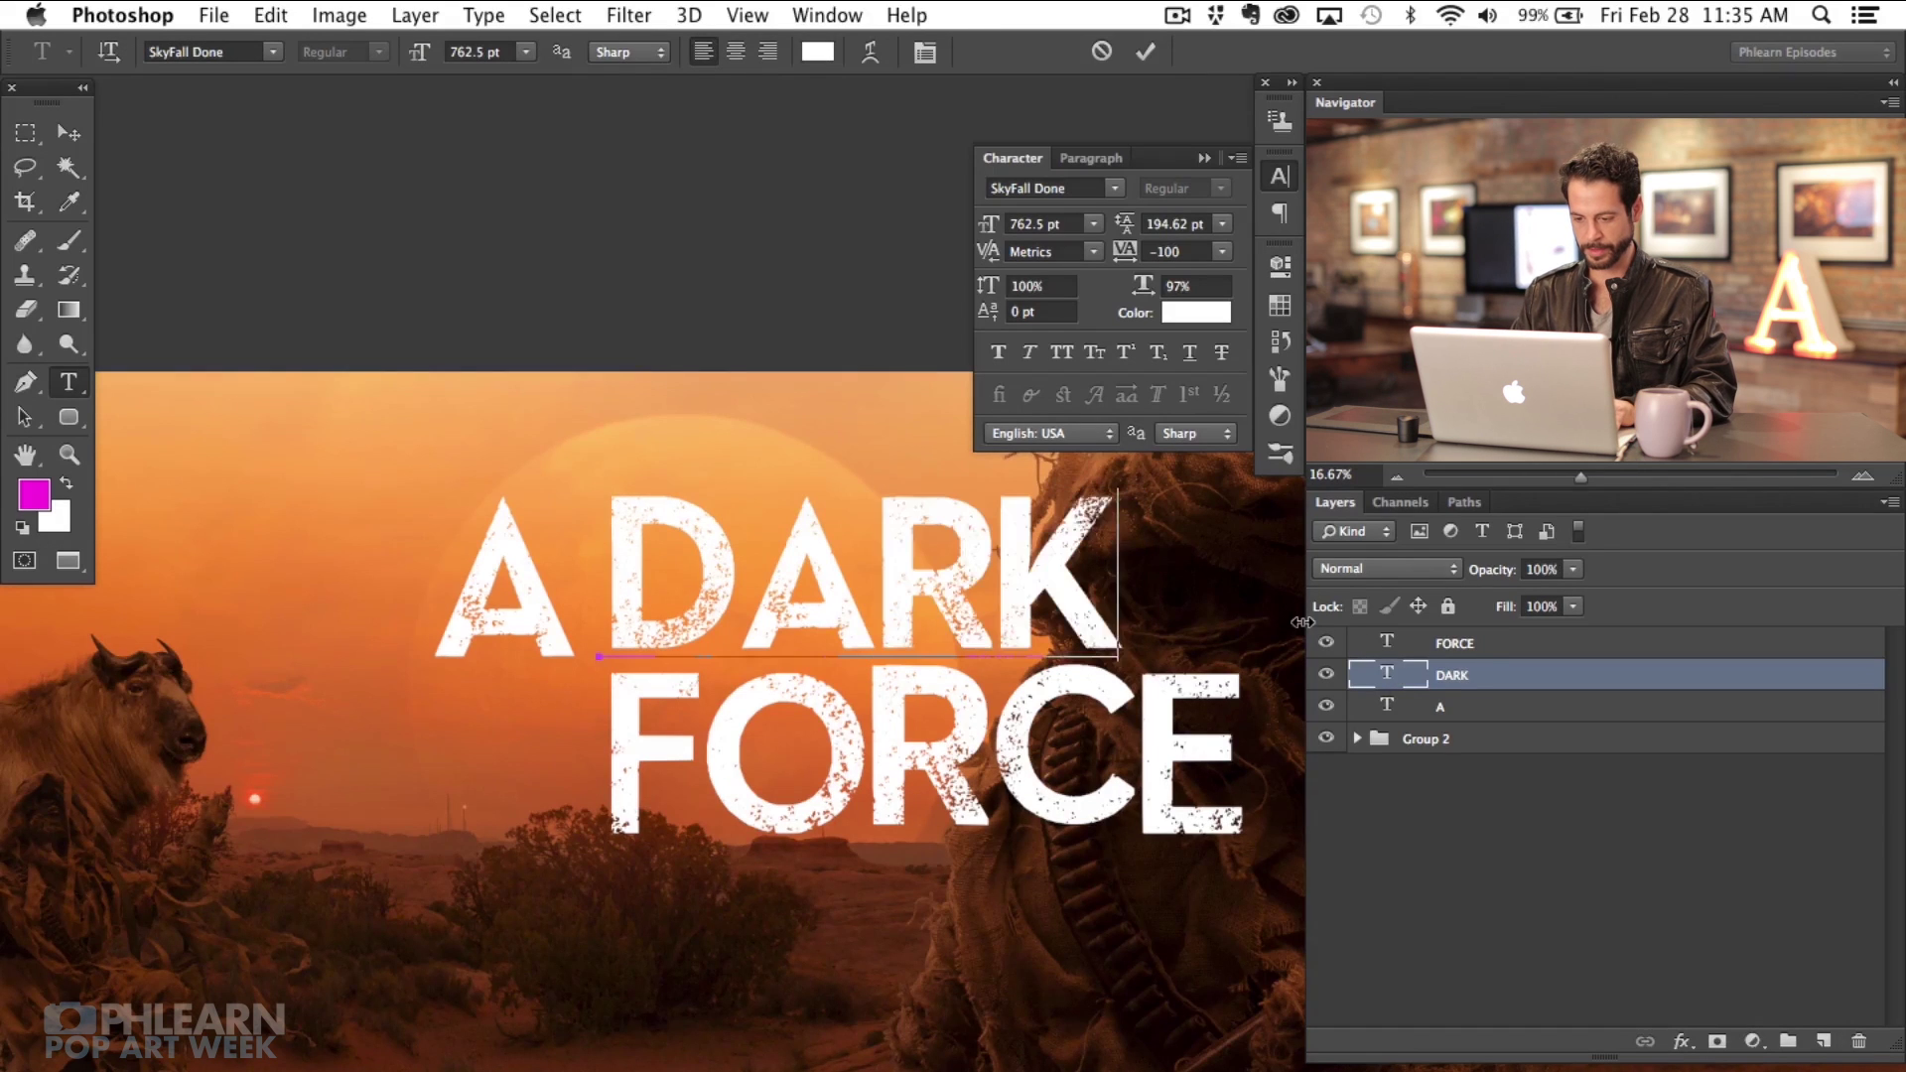
key(ctrl+Return)
key(v)
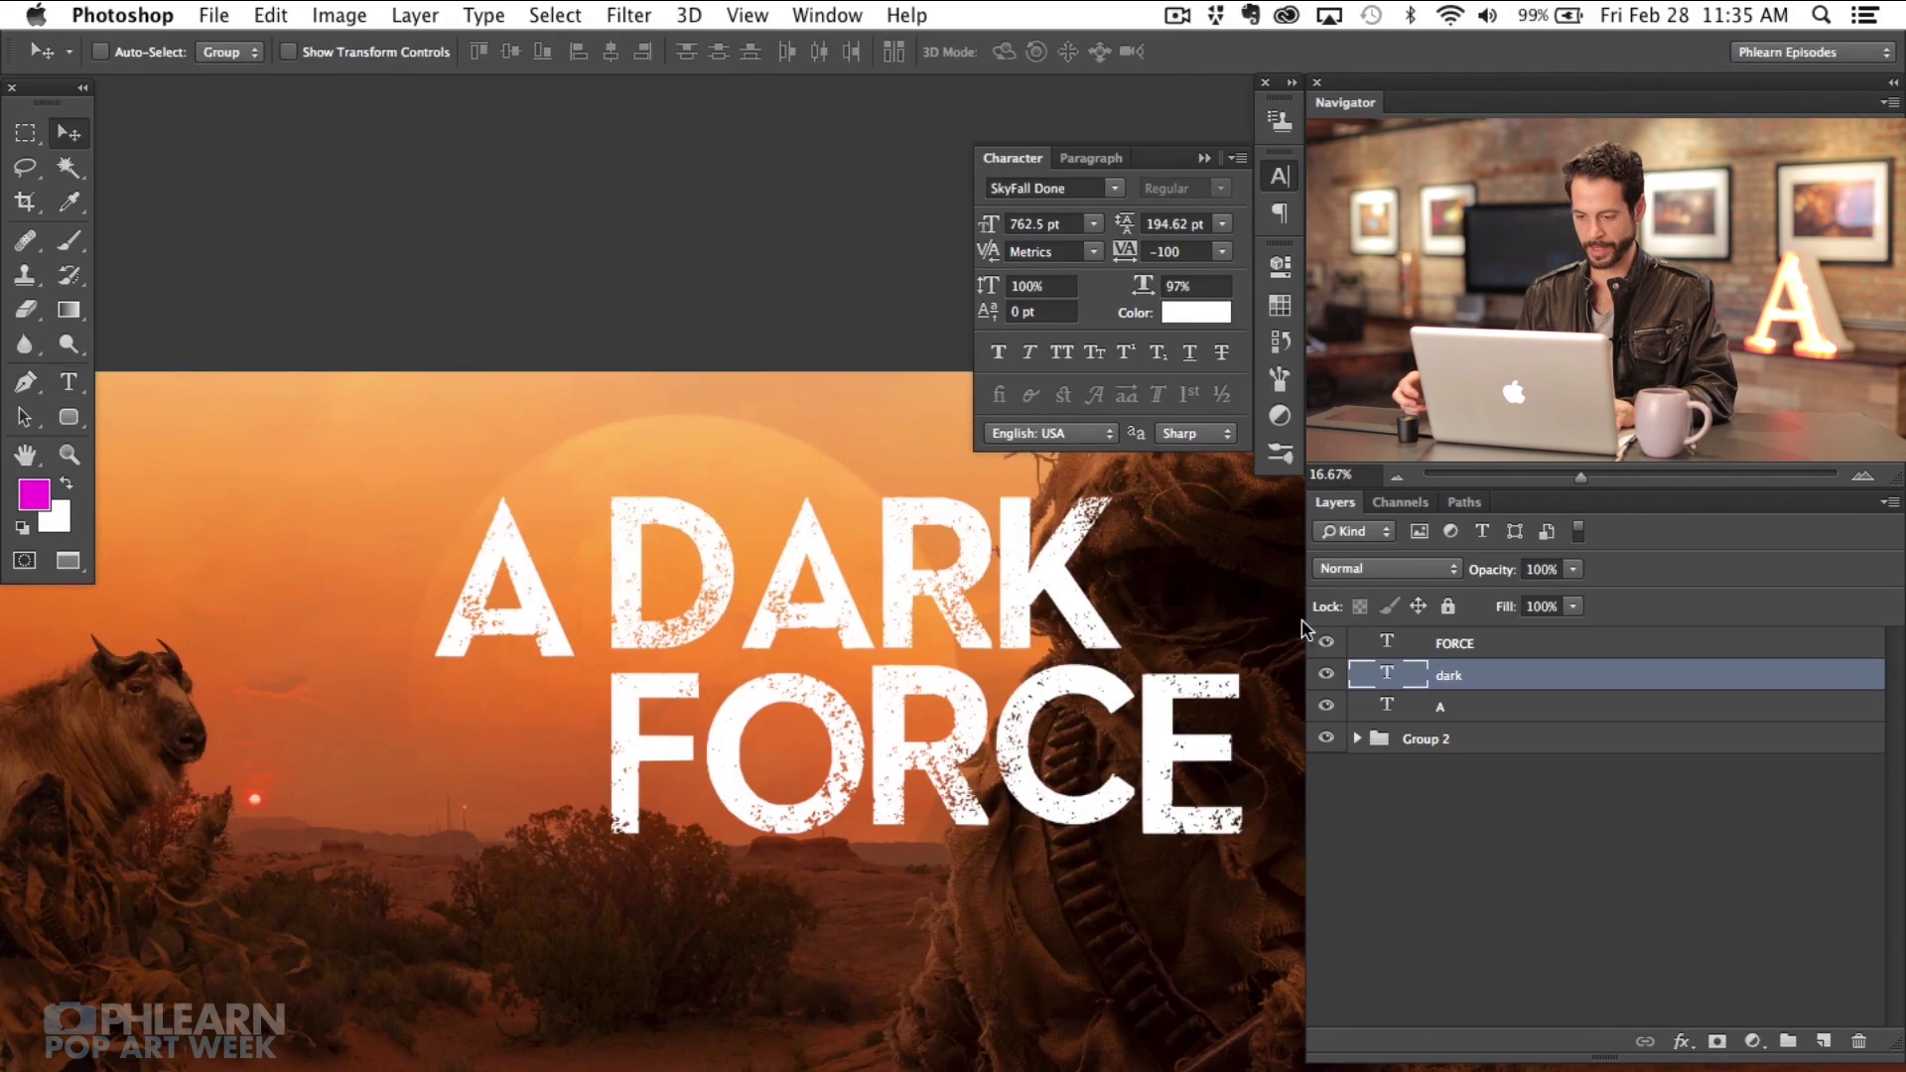
Step: Replace the text of the FORCE layer with lowercase "force" to use the font's alternate letterforms
double_click(1387, 647)
key(Escape)
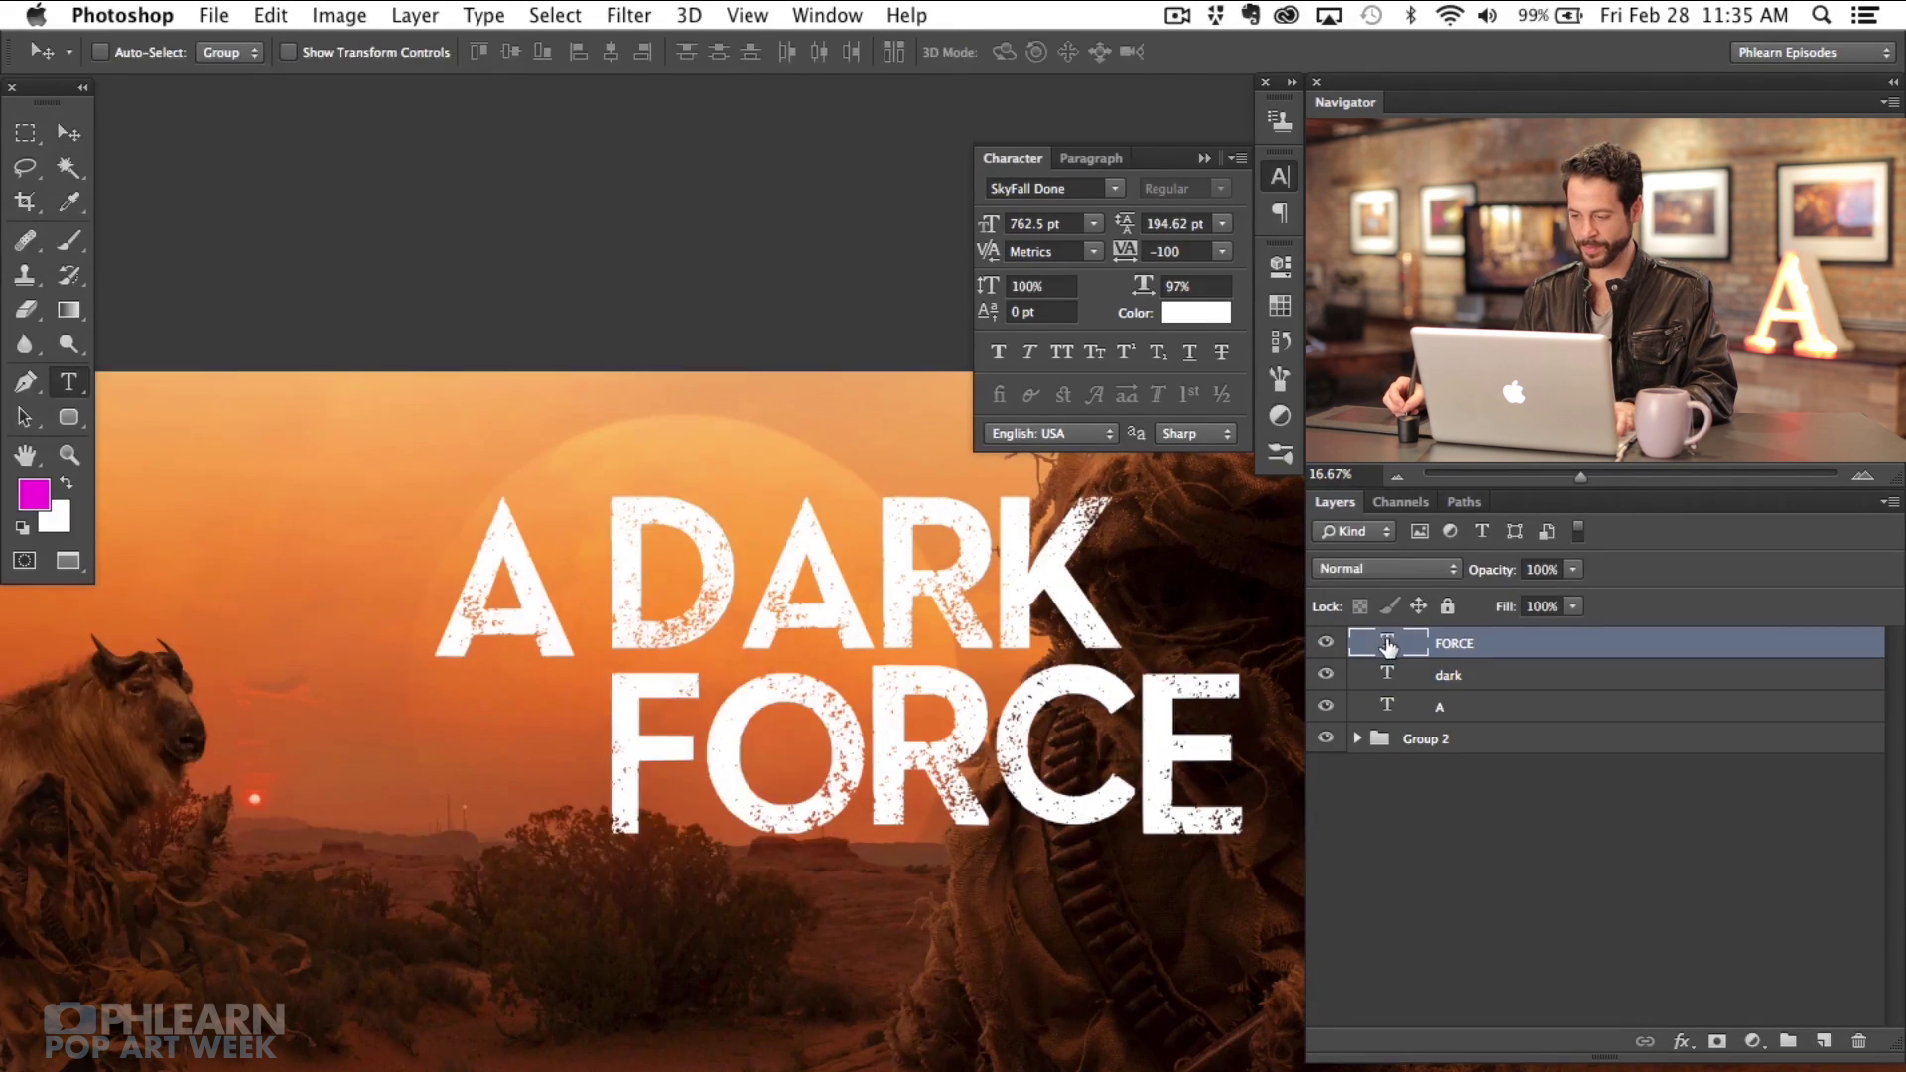
double_click(1388, 647)
text(FORCE)
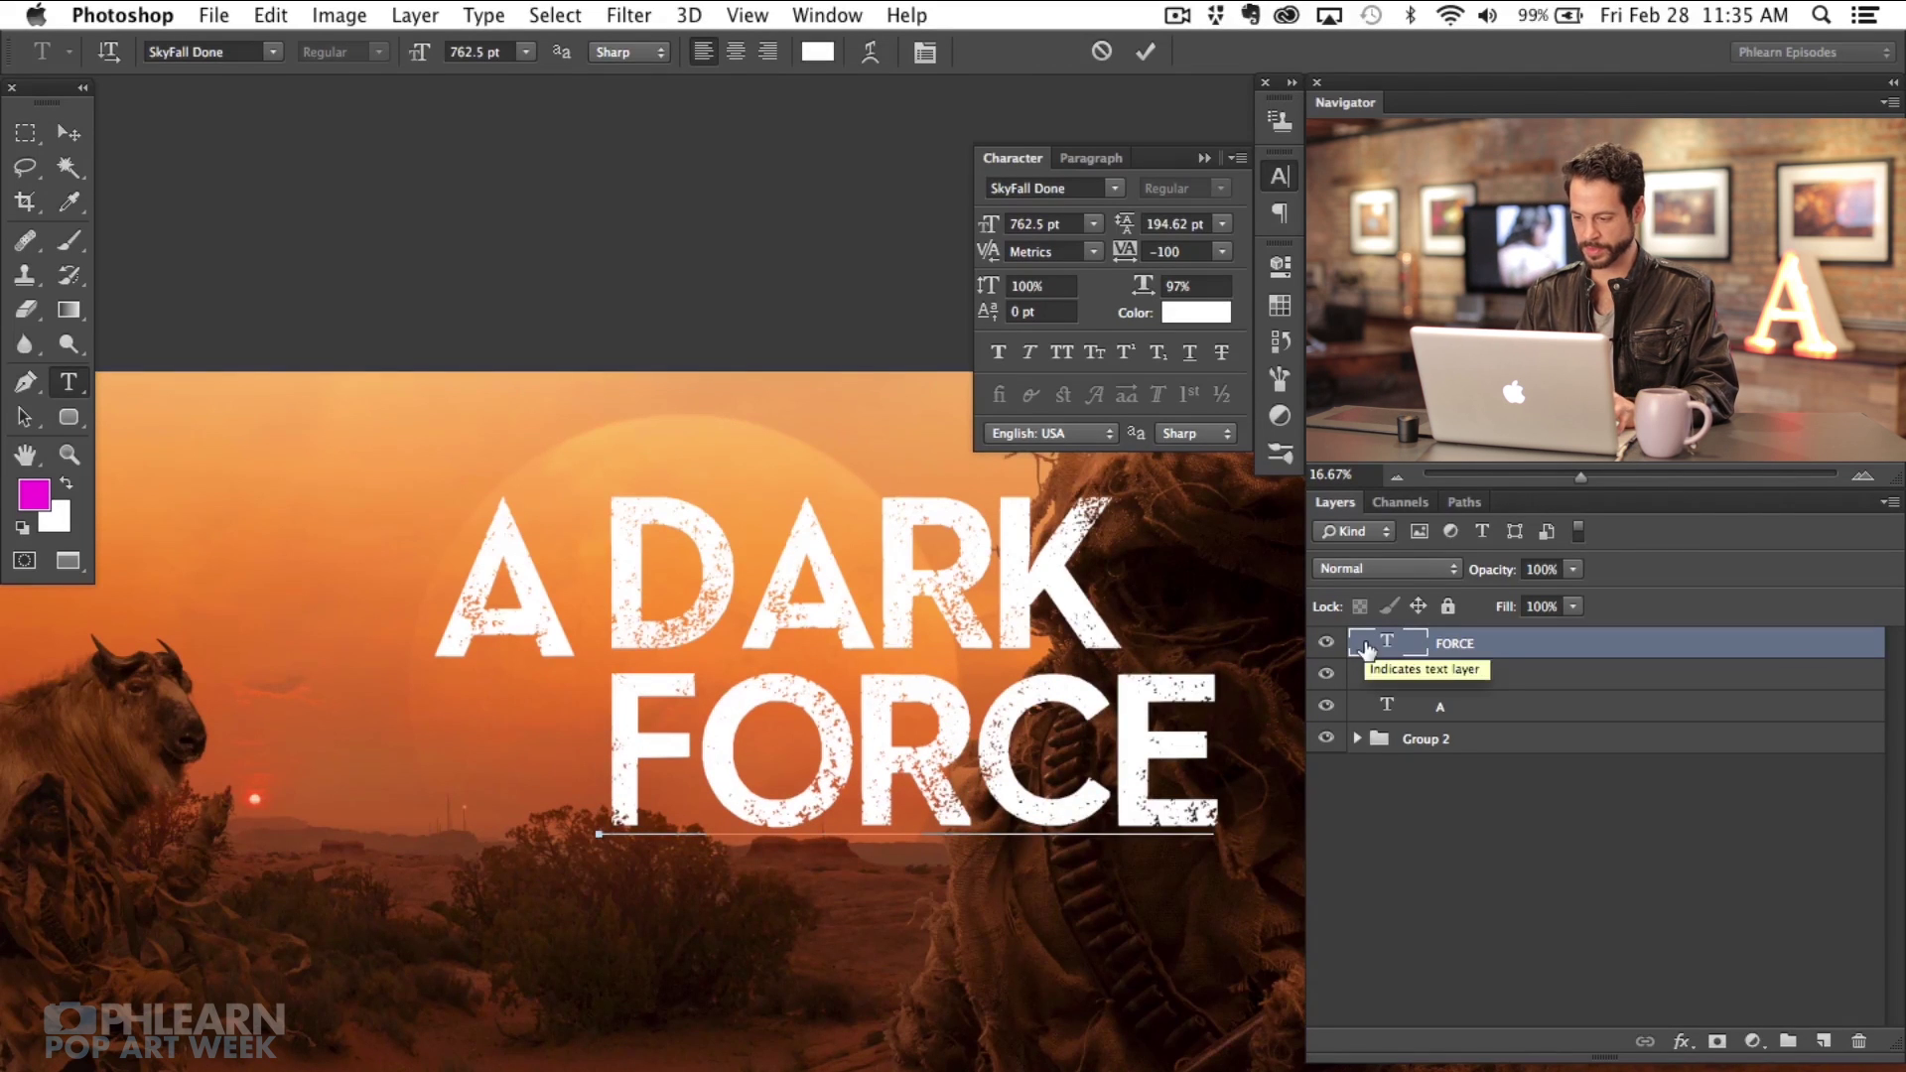
key(super+Return)
key(v)
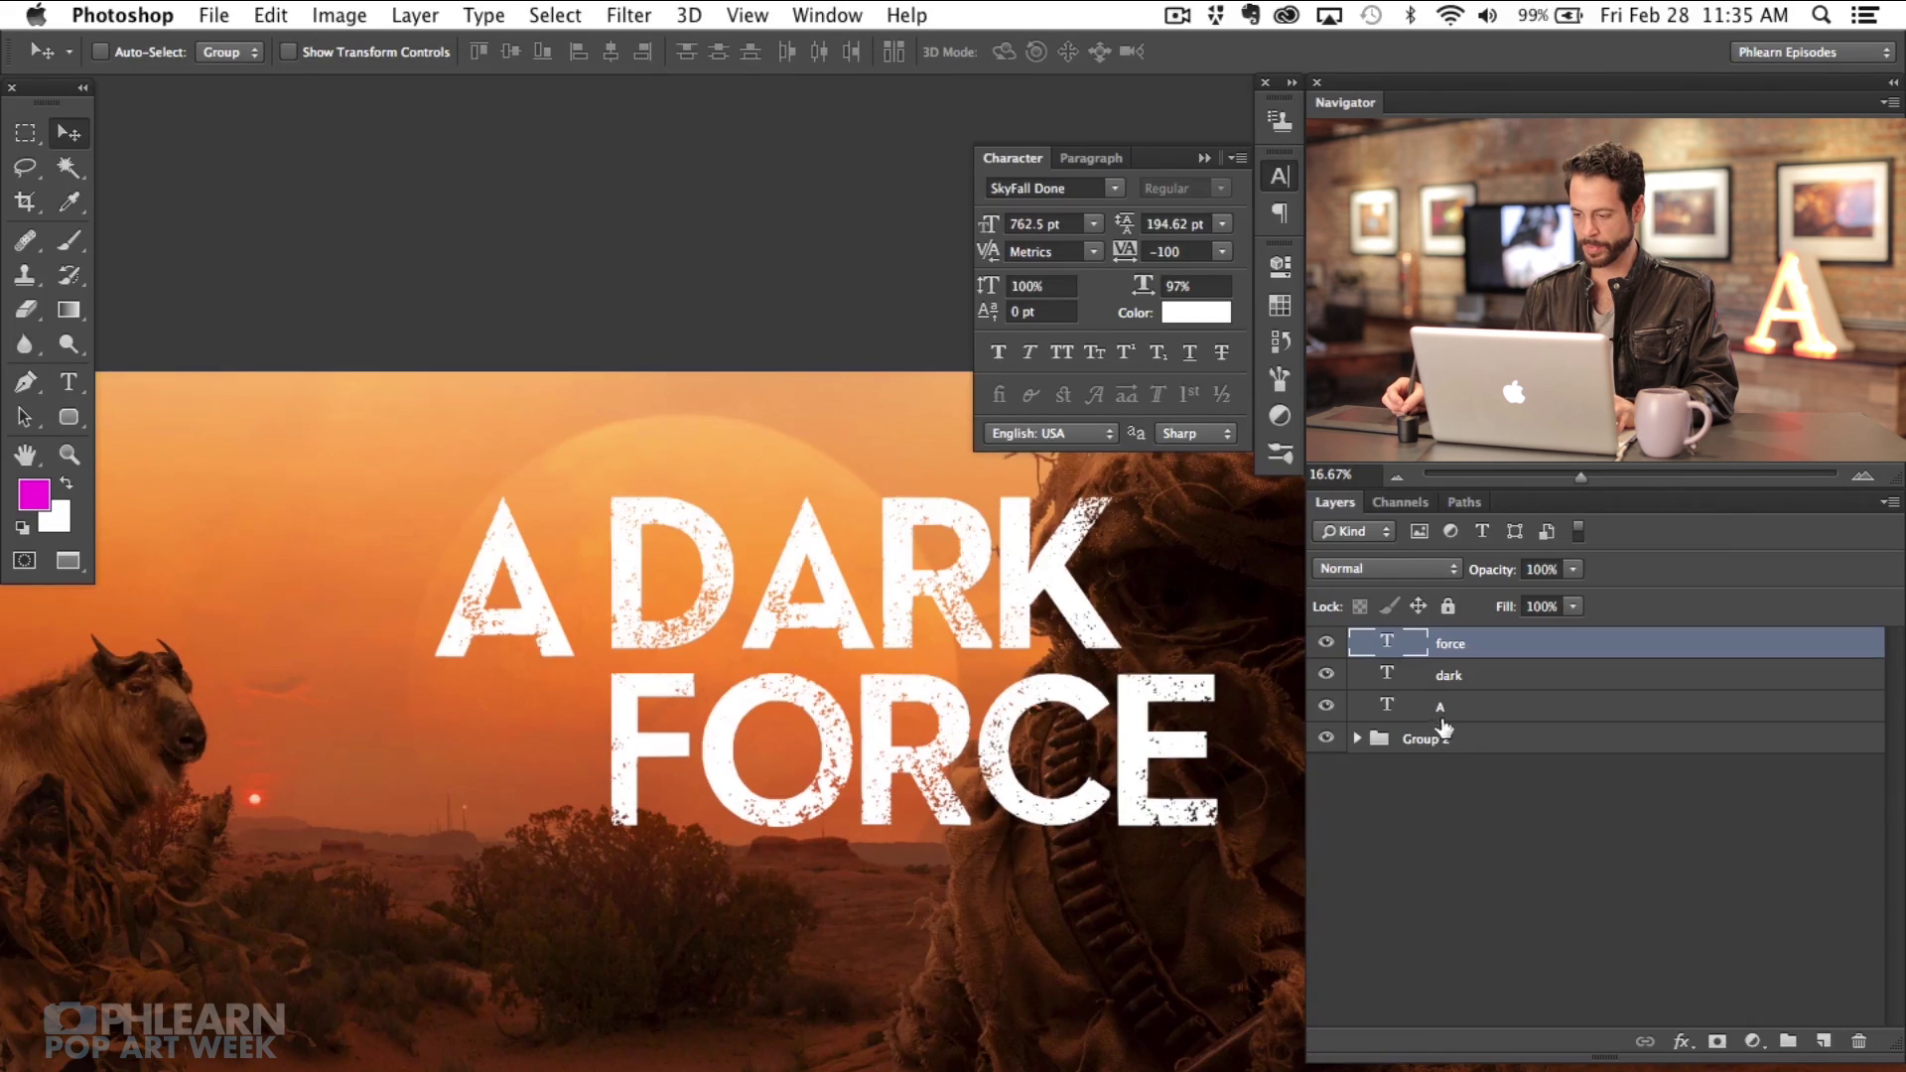
Step: Replace the text of the A layer with lowercase "a"
double_click(1410, 708)
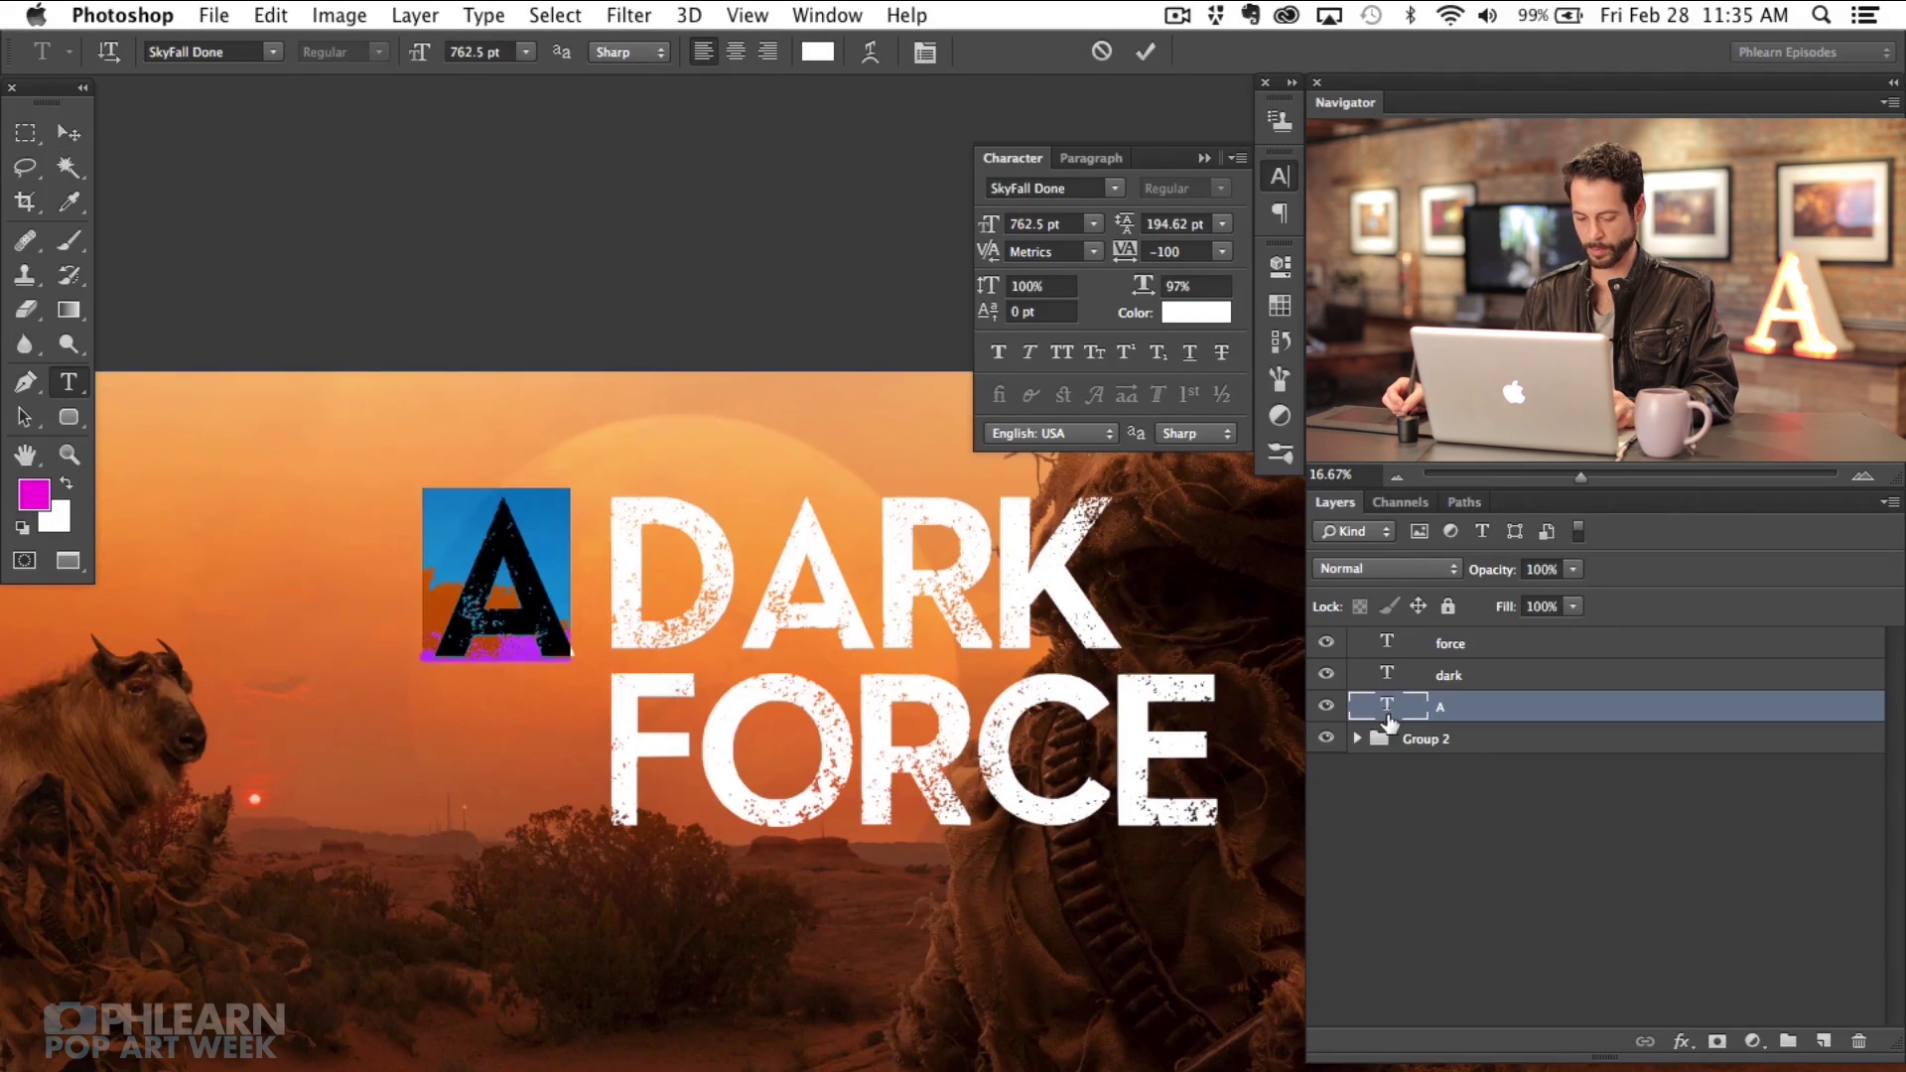
text(a)
key(super+Return)
key(v)
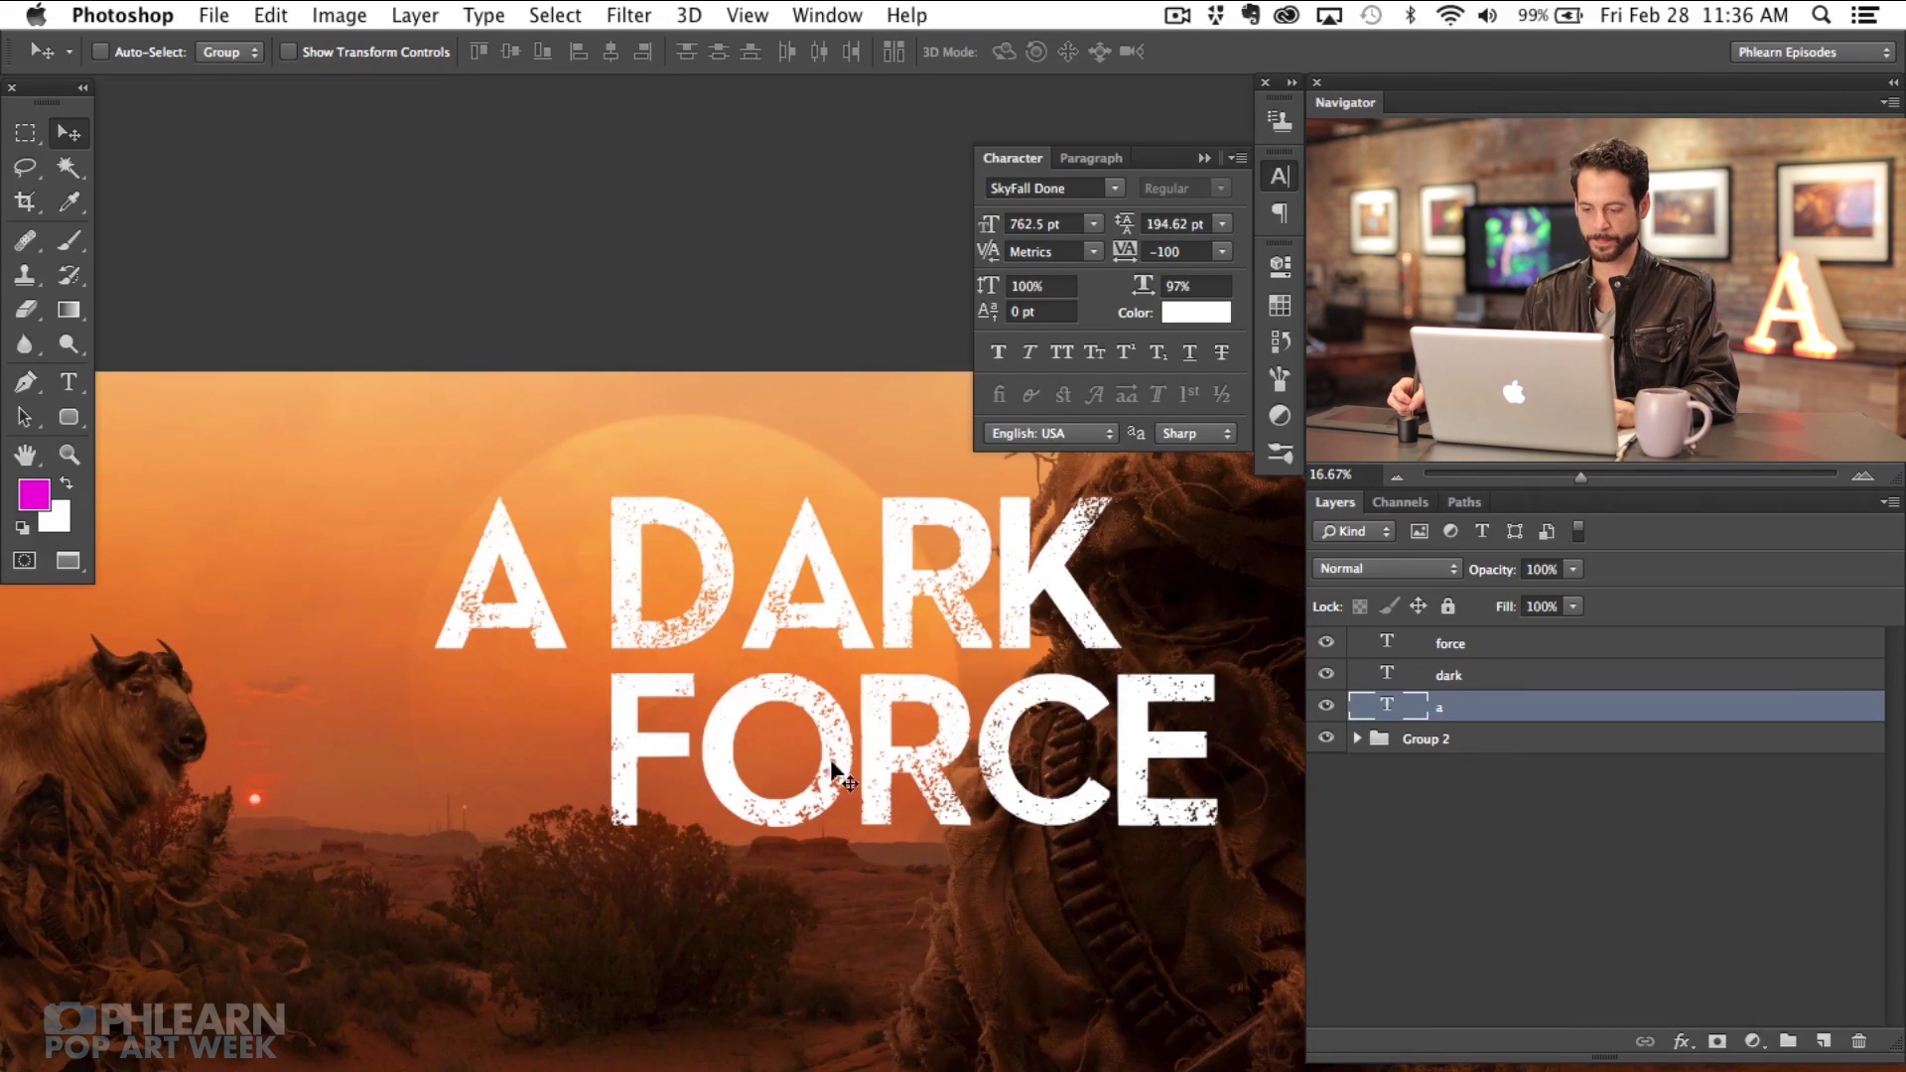
Step: Enlarge the letter A to a font size of 1296 pt and move it down and left, beside DARK and FORCE
drag(882, 858, 787, 800)
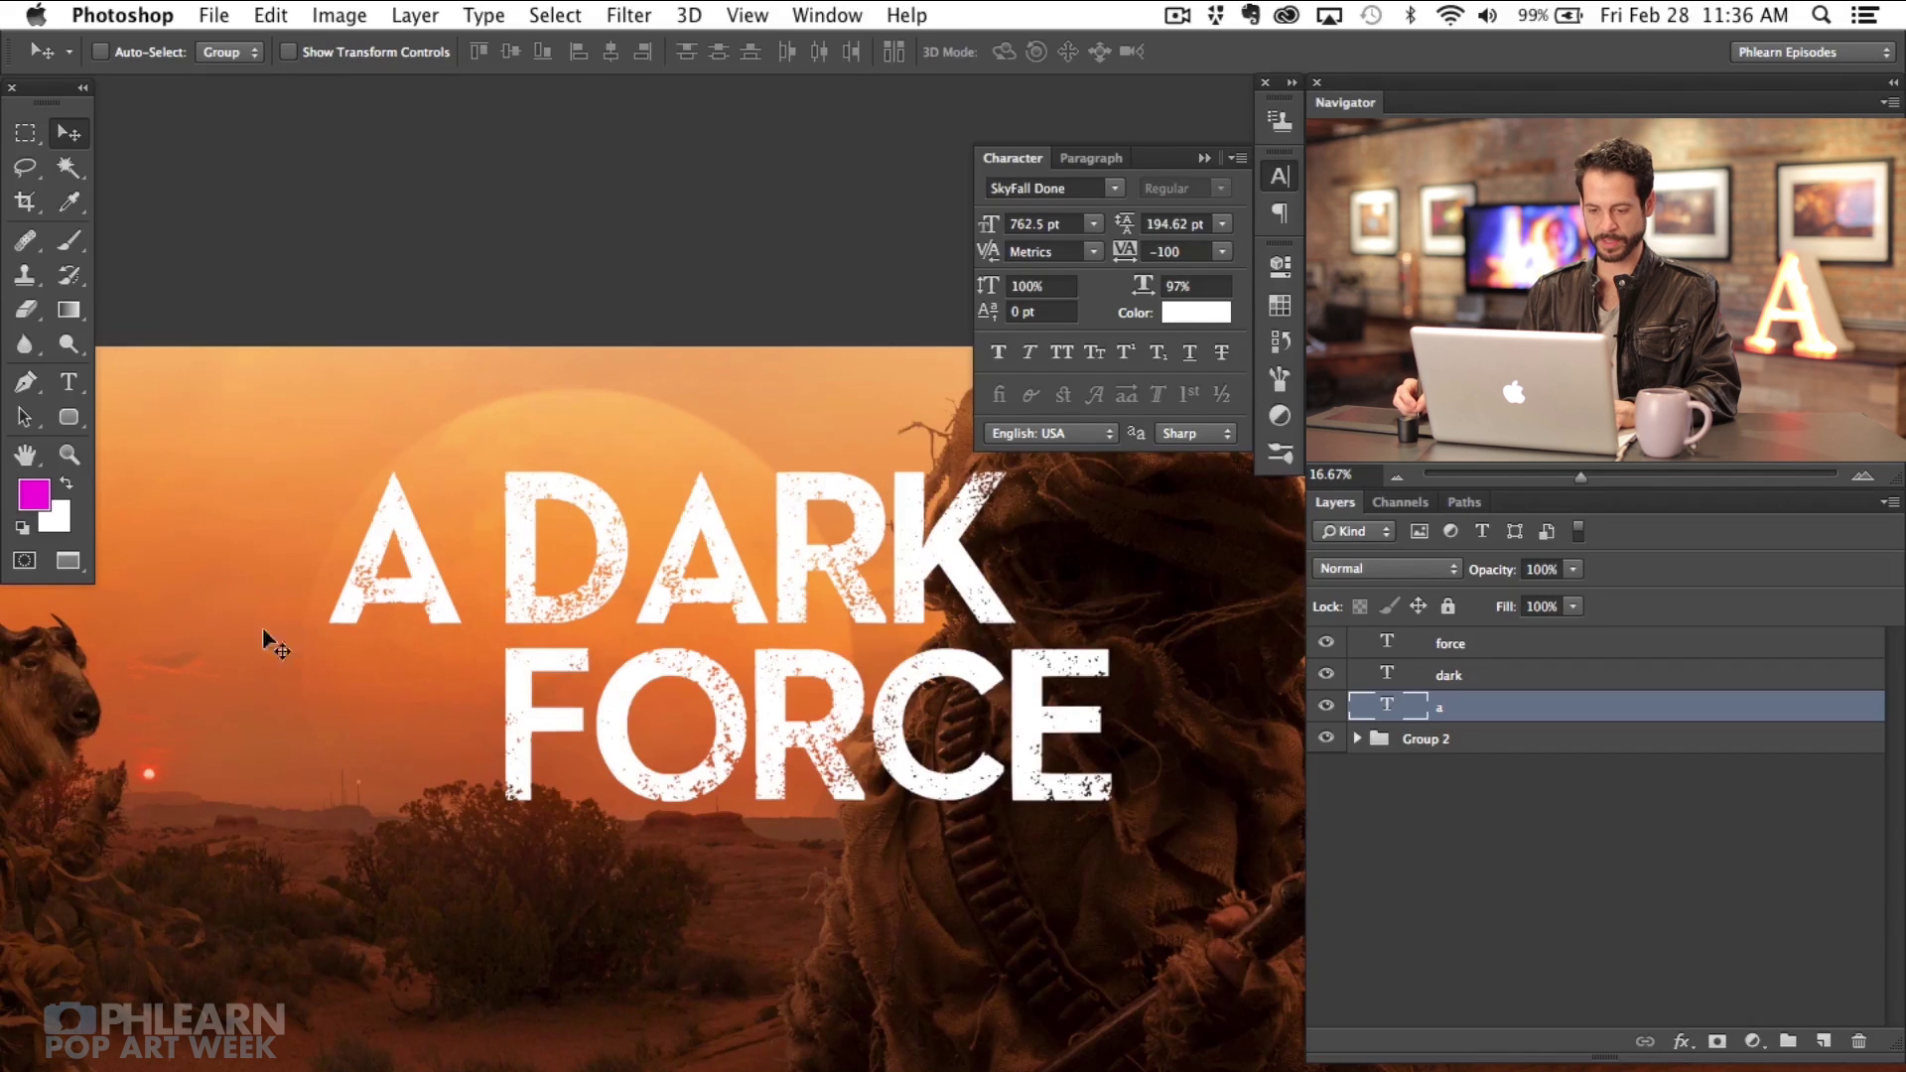
drag(985, 226, 1096, 250)
drag(988, 228, 1123, 248)
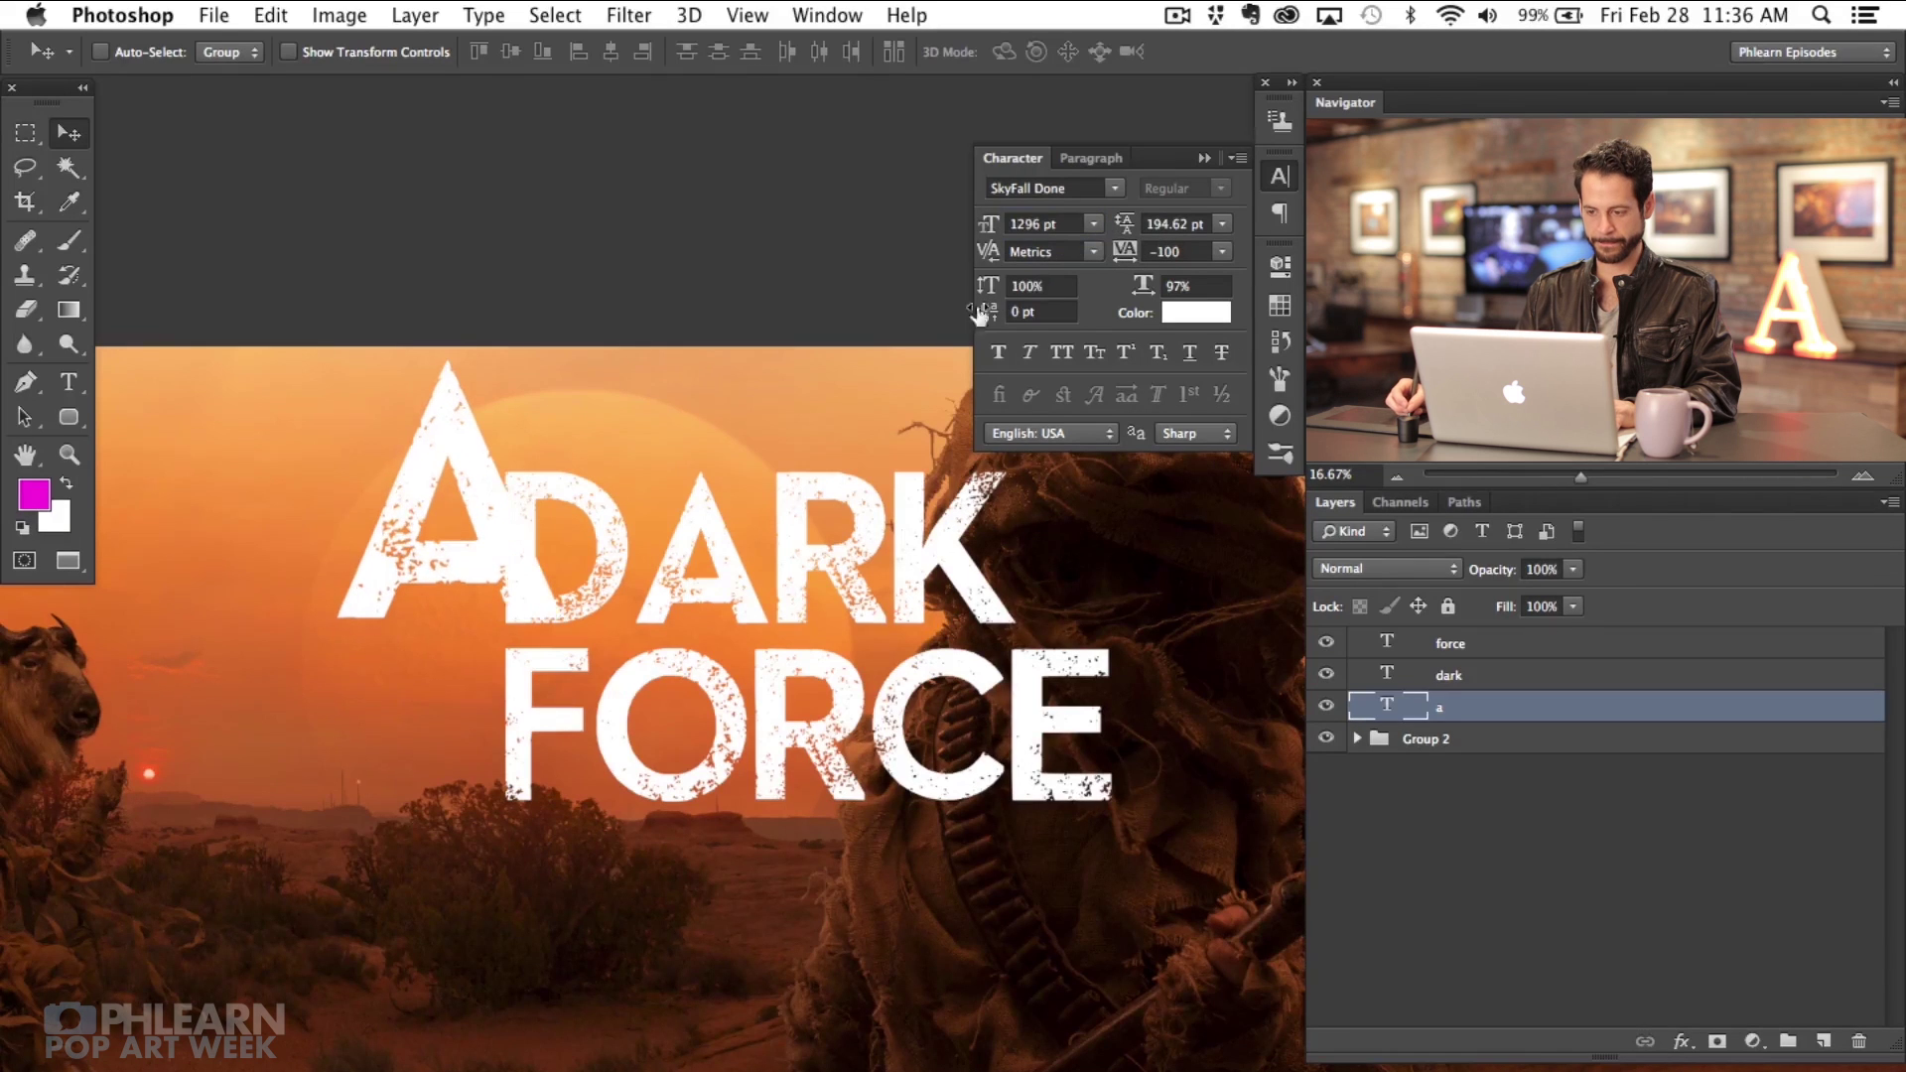
drag(734, 571, 663, 746)
Step: Reduce the font size of the dark and force text layers together to 624.5 pt
click(1486, 676)
shift+click(1485, 645)
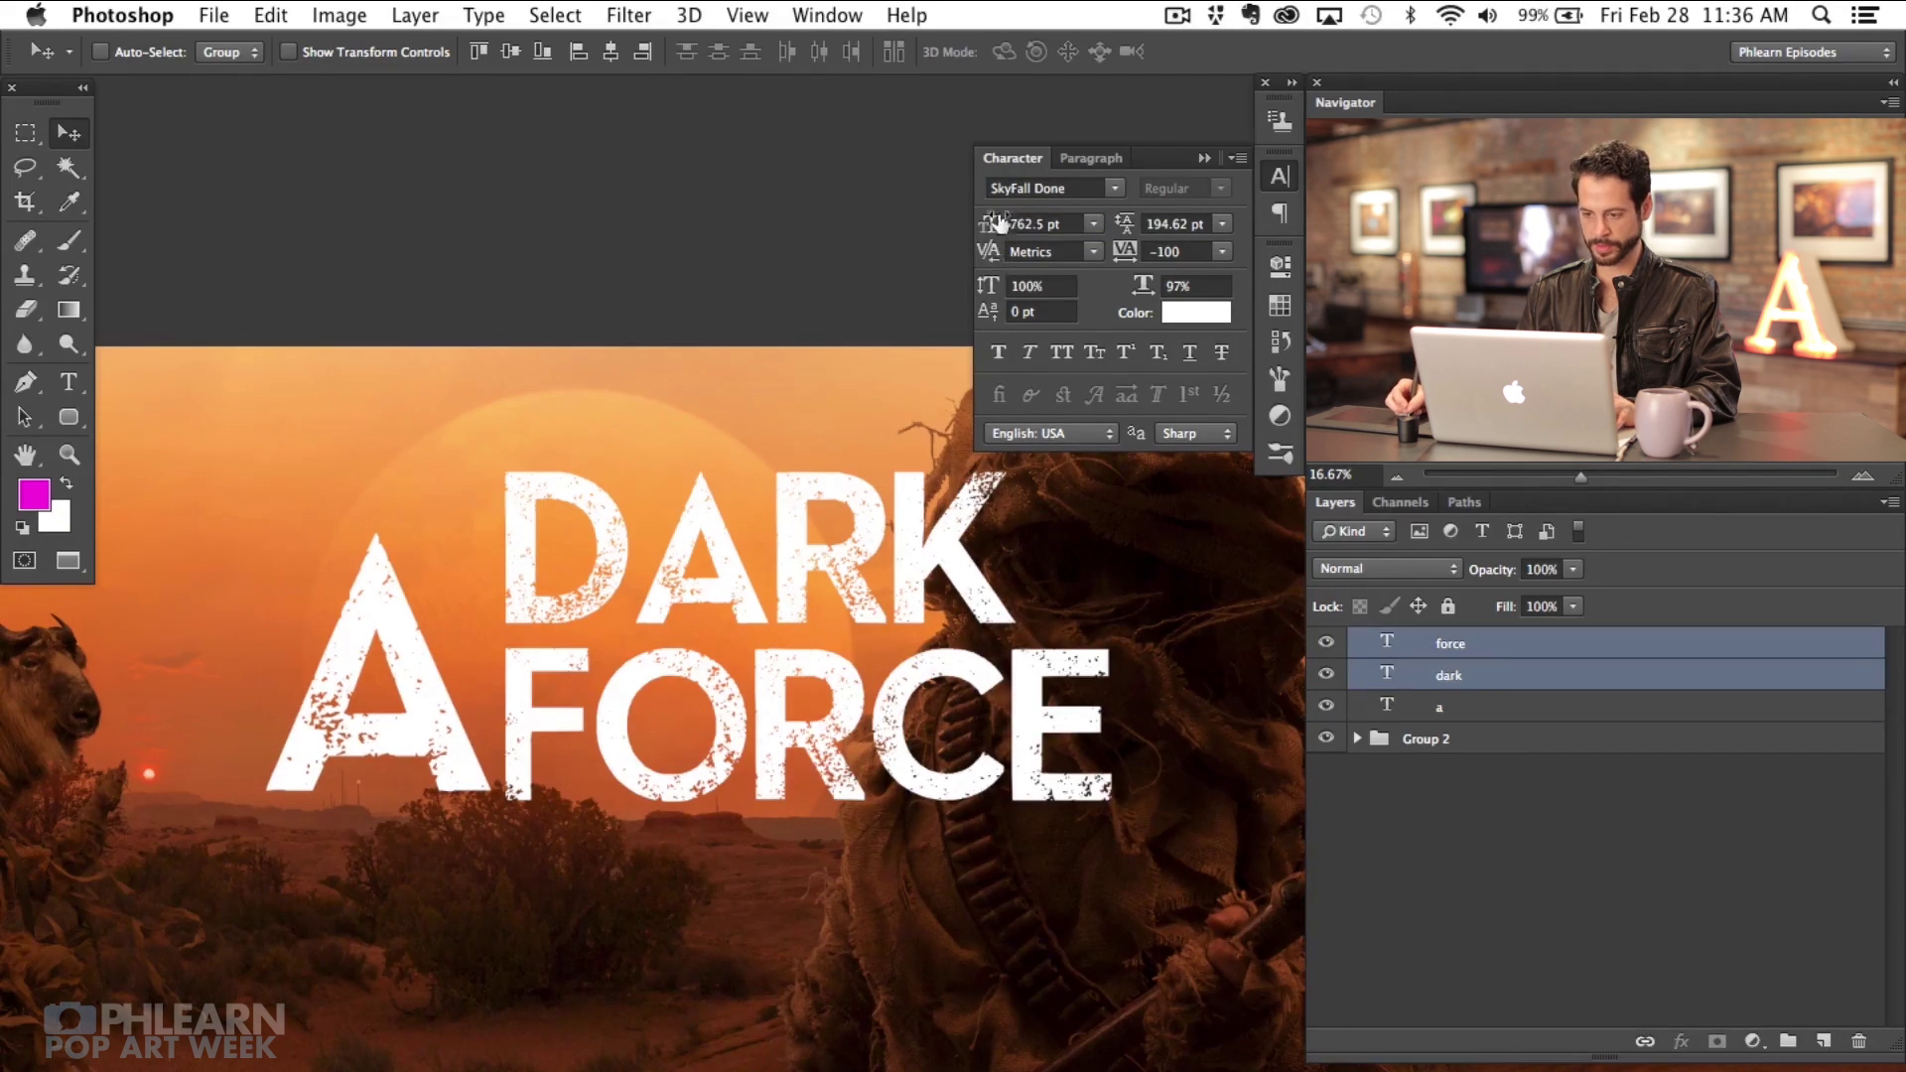
drag(997, 224, 958, 238)
Step: Move FORCE up closer beneath DARK and raise the letter A to line up with FORCE's baseline
click(1466, 651)
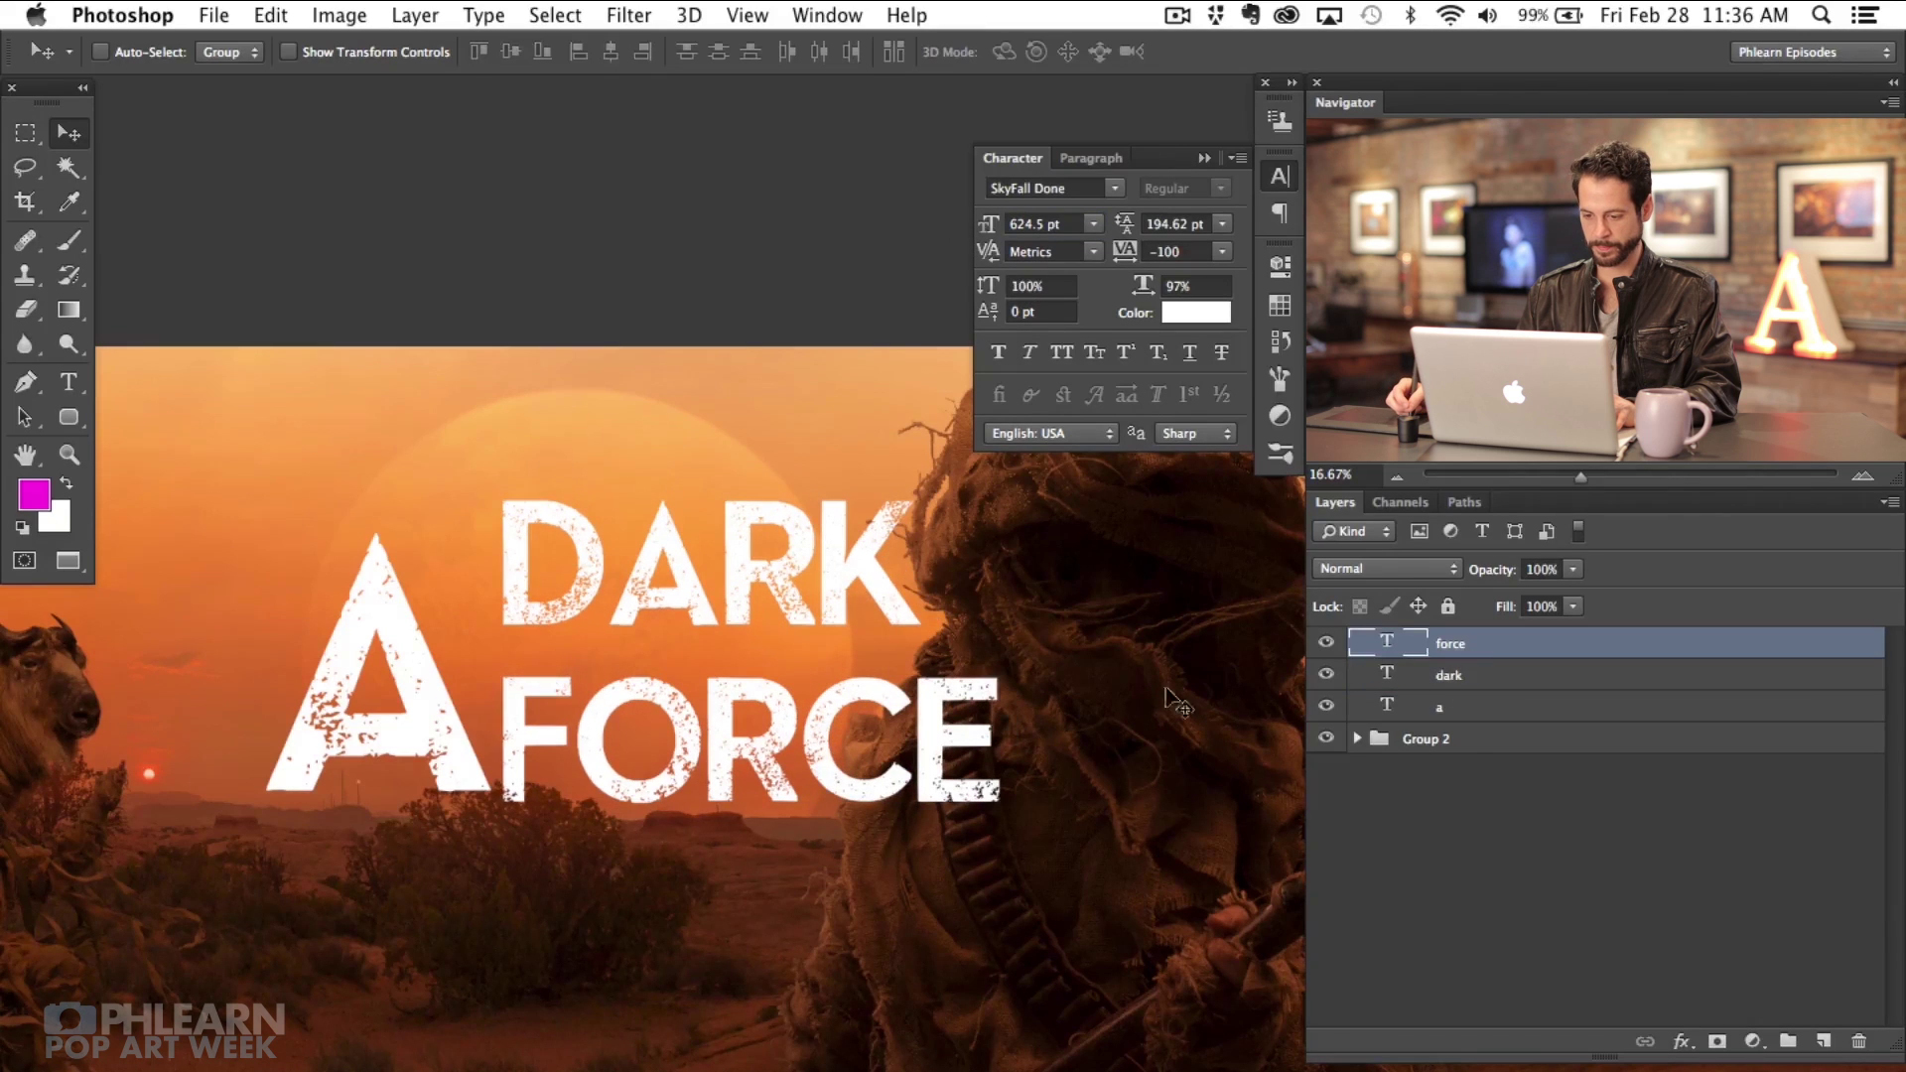
drag(938, 759, 897, 759)
click(1452, 710)
scroll(701, 811, left, 3)
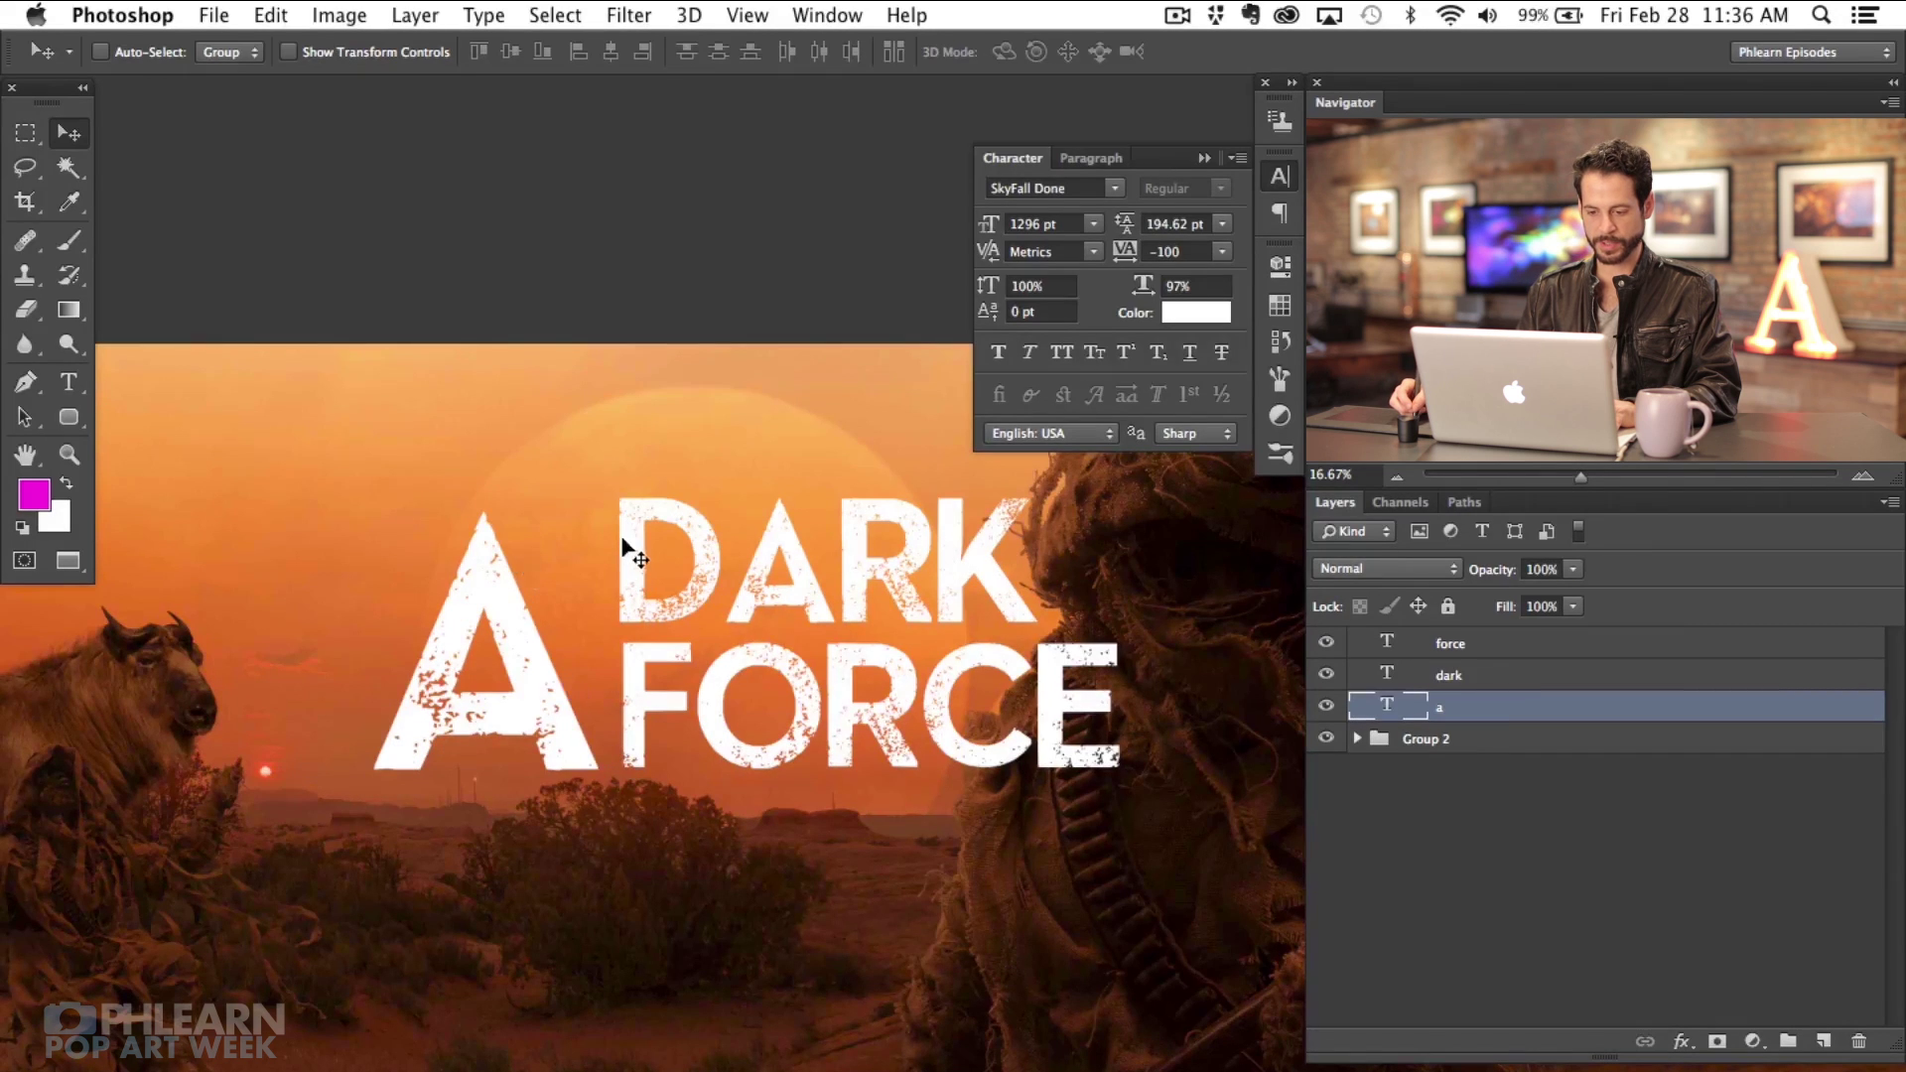
Step: Align the left edges of the dark and force text layers
click(1479, 683)
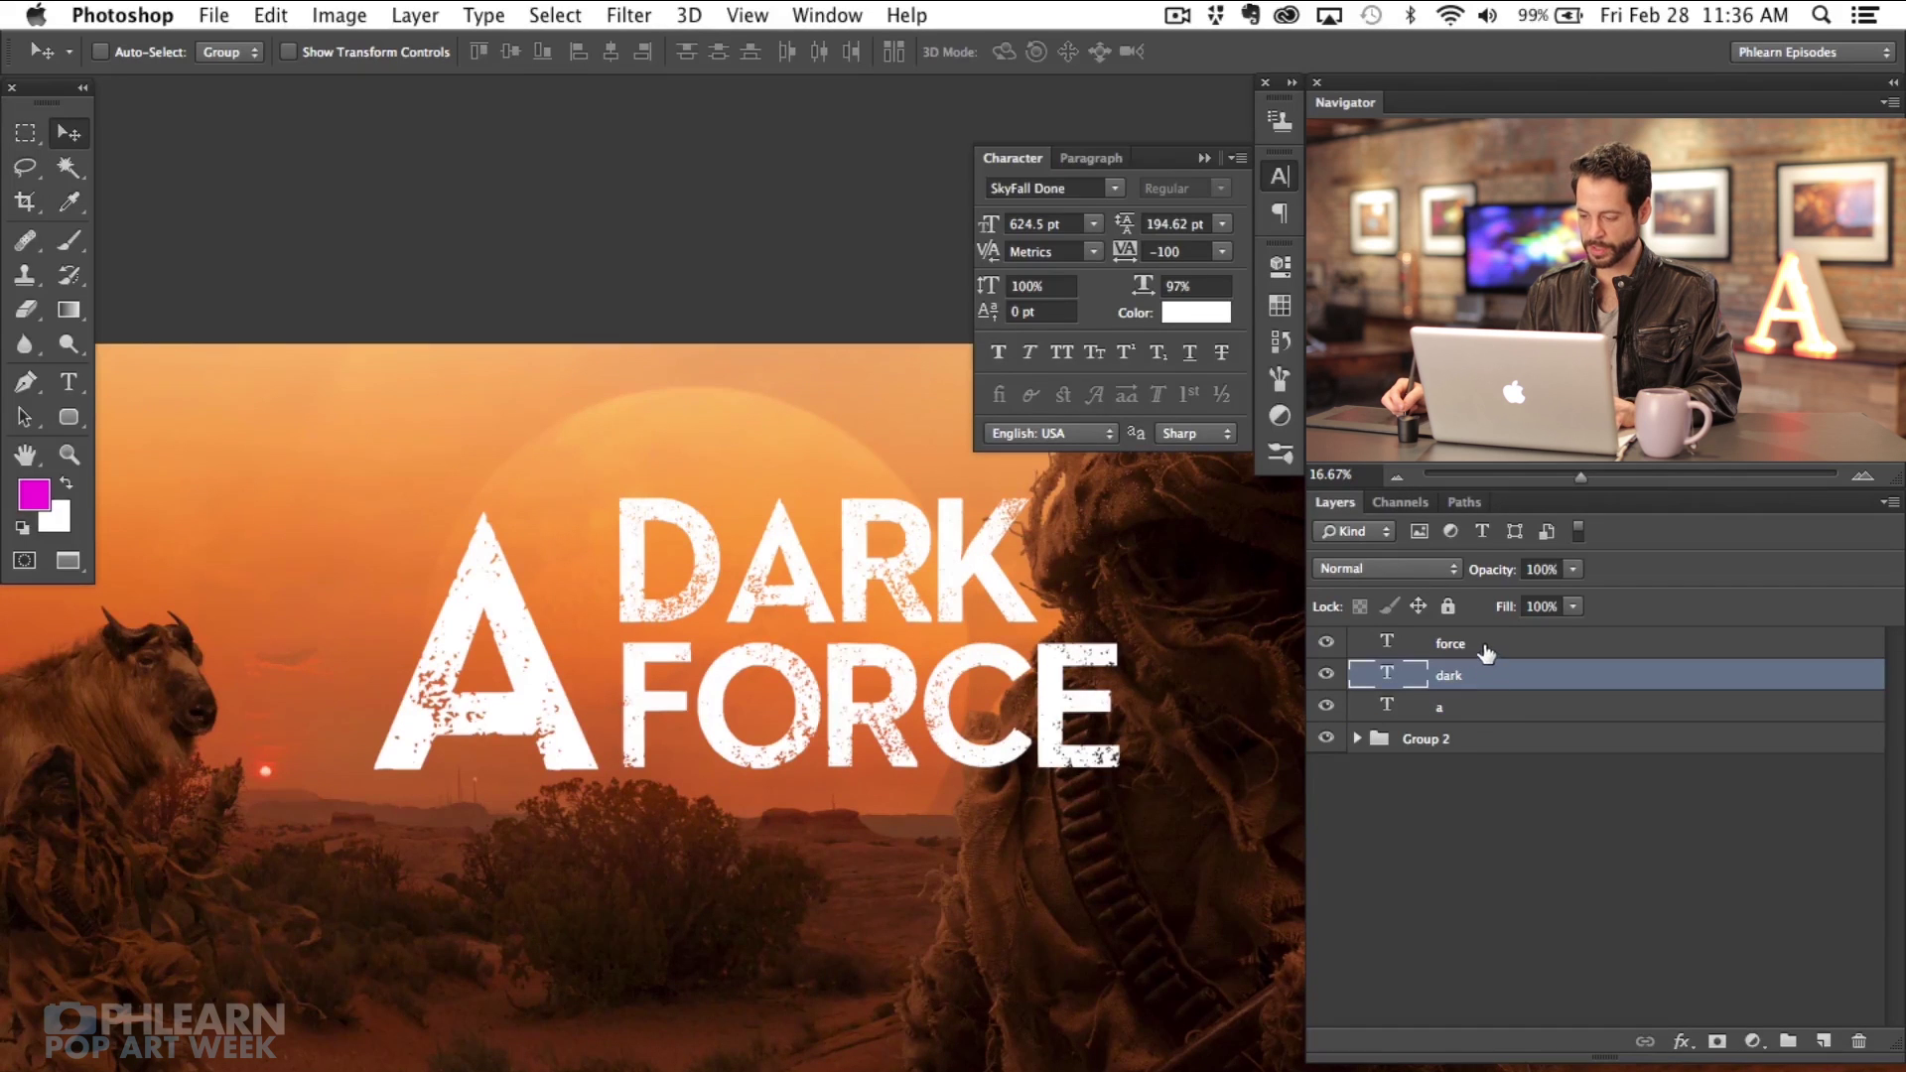
shift+click(1485, 650)
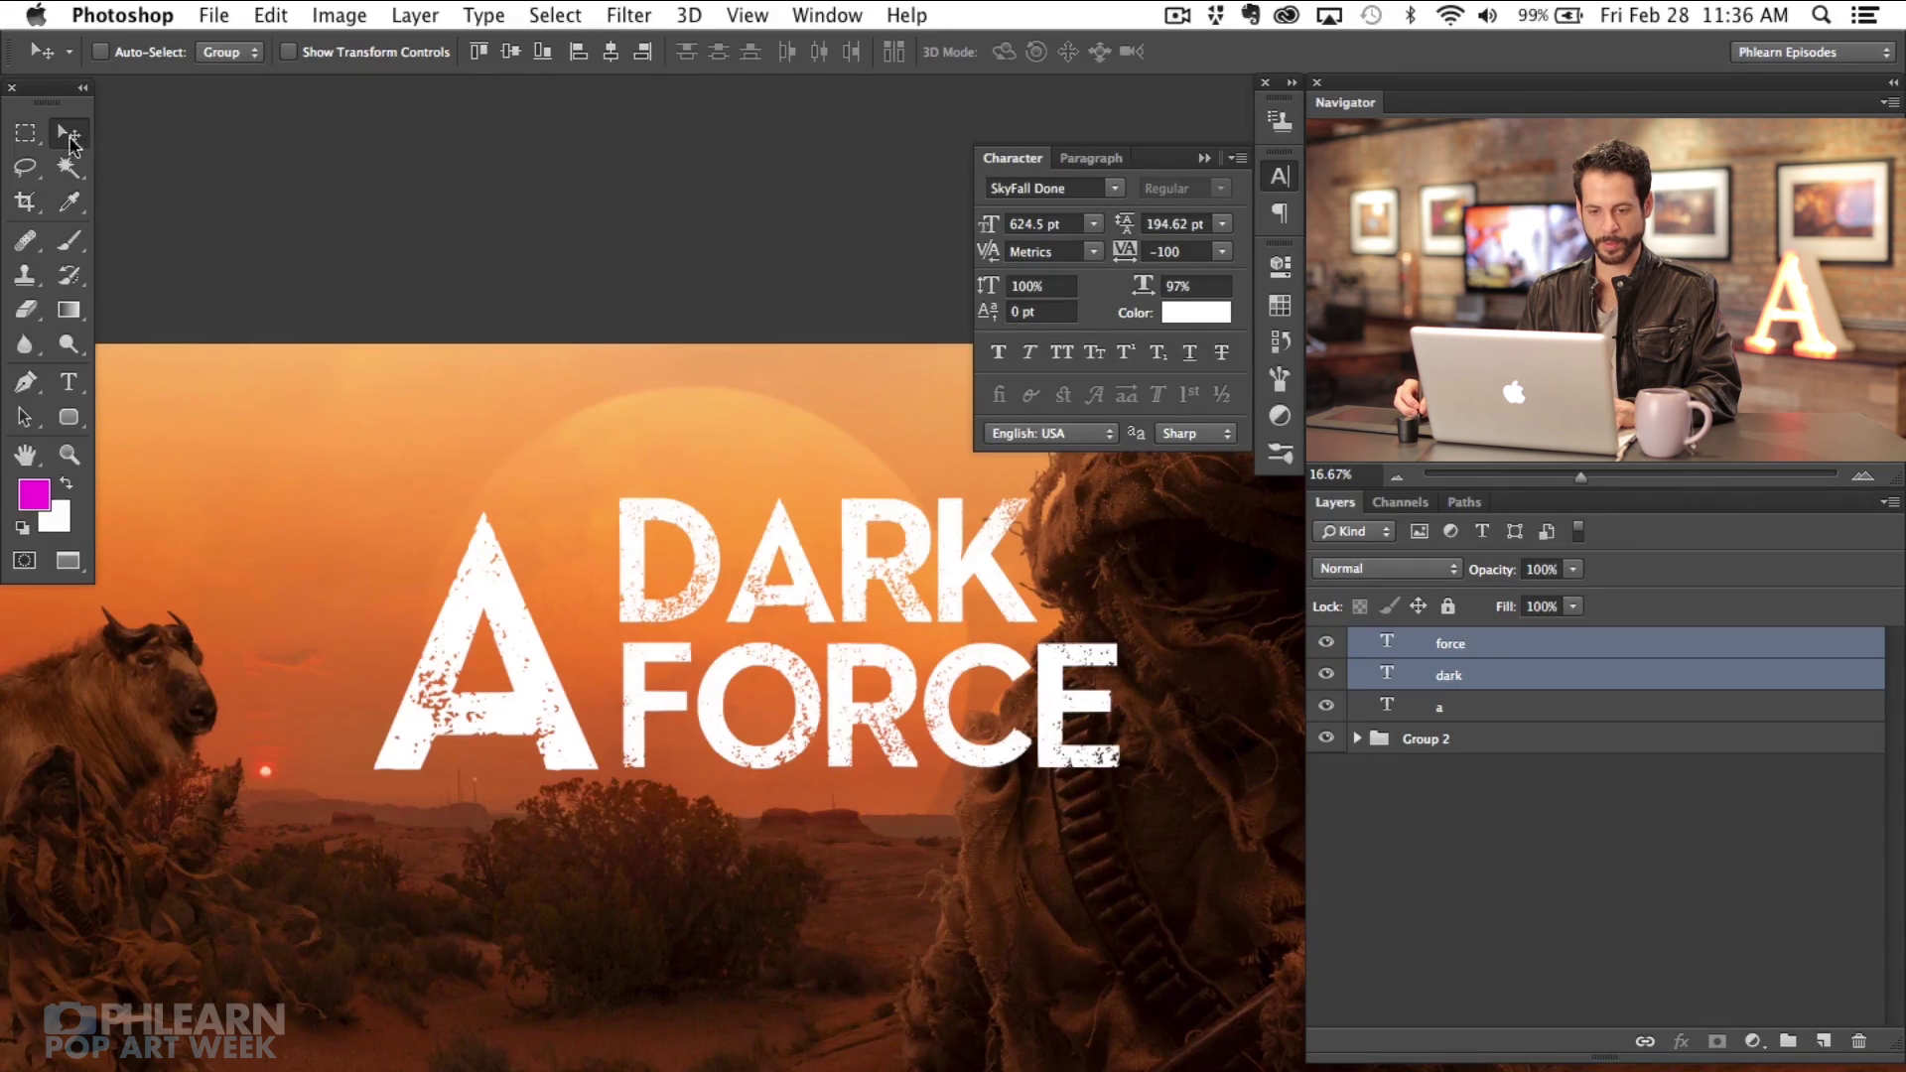
click(610, 54)
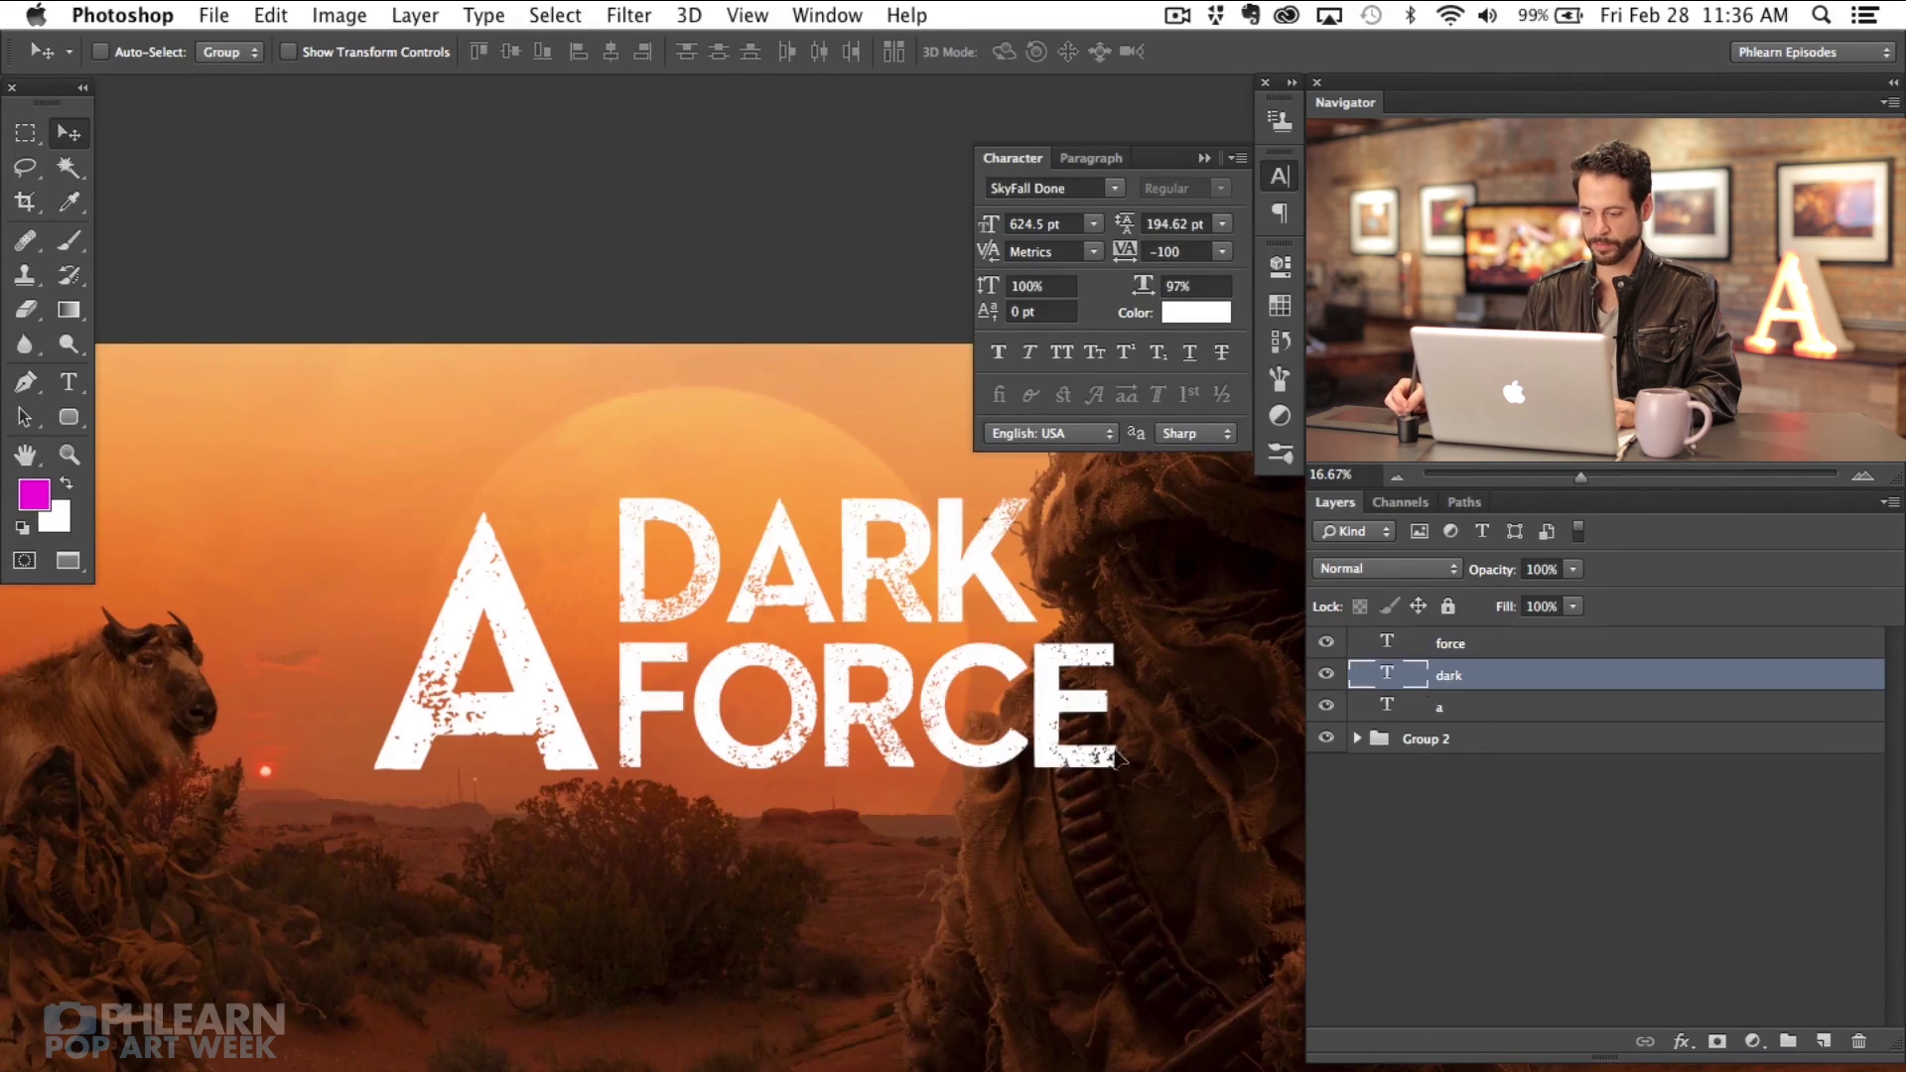
drag(1117, 760, 1484, 729)
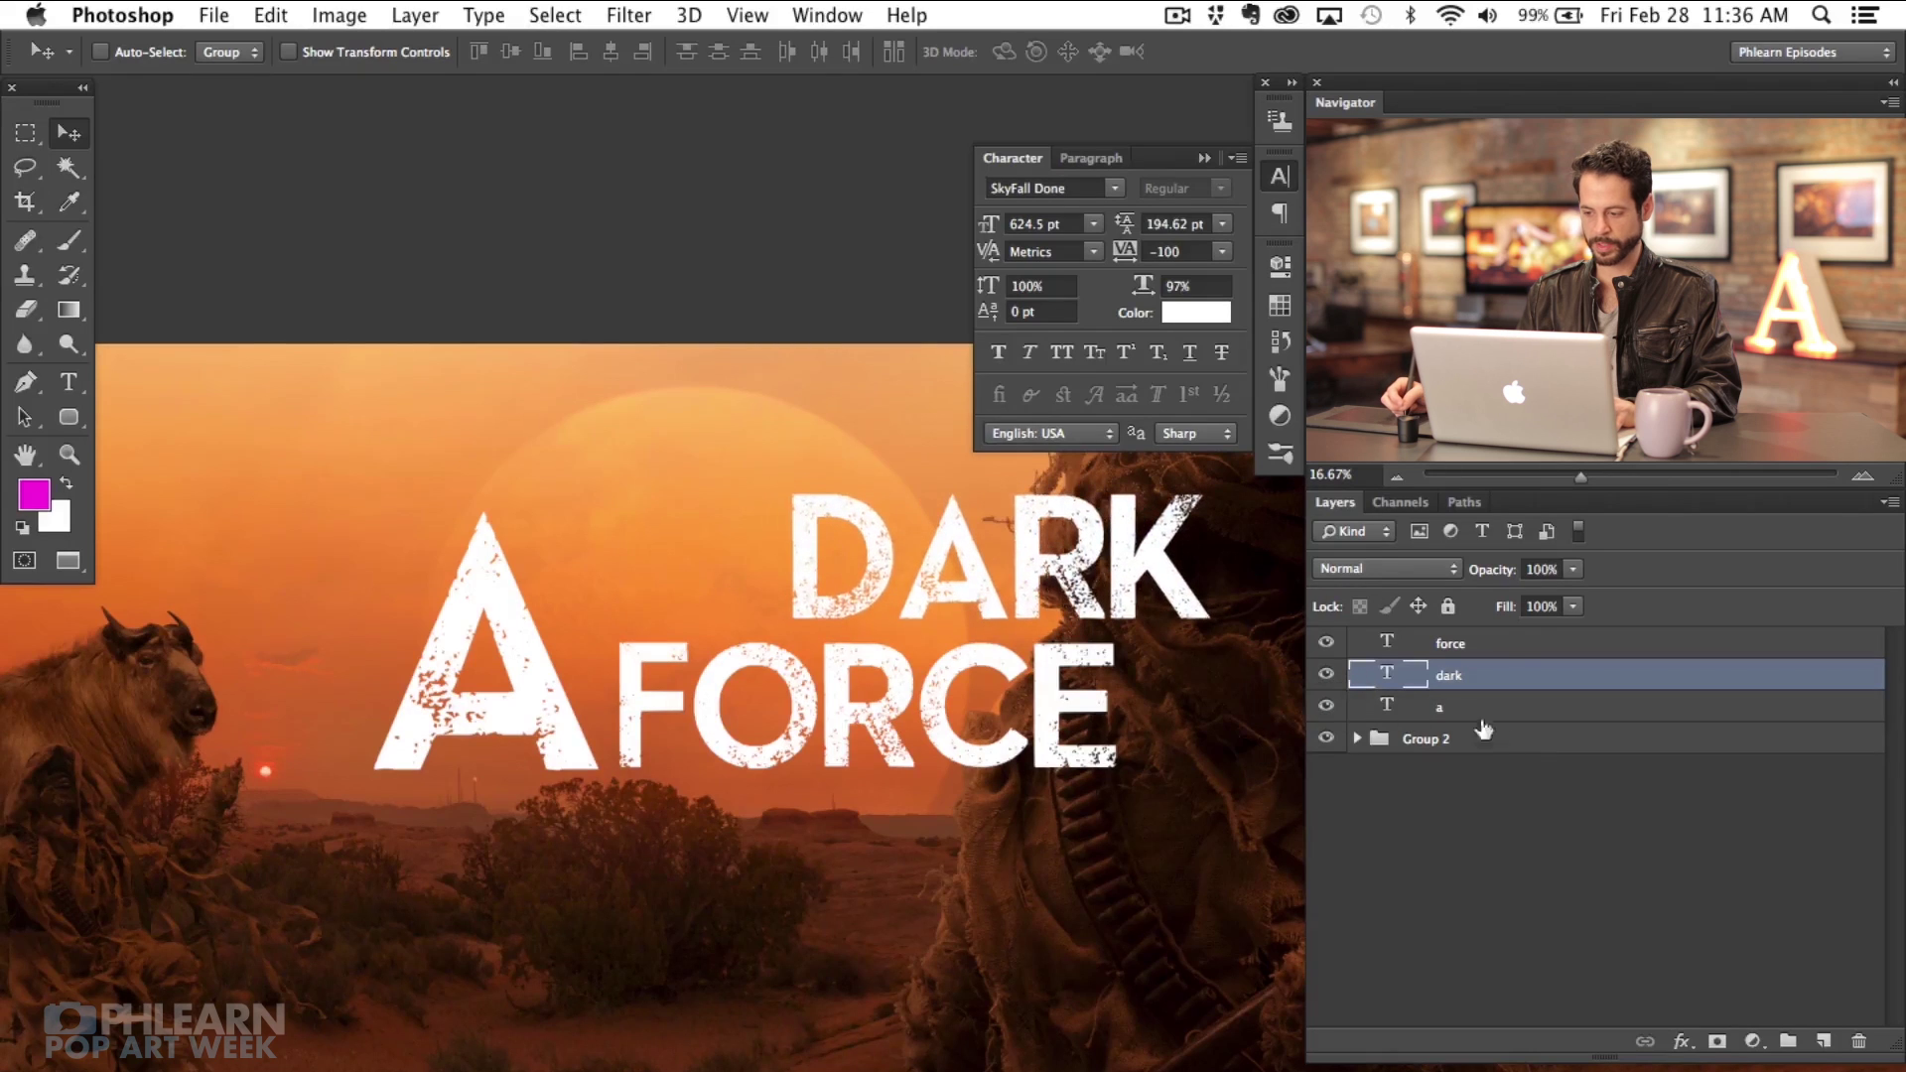
shift+click(1494, 645)
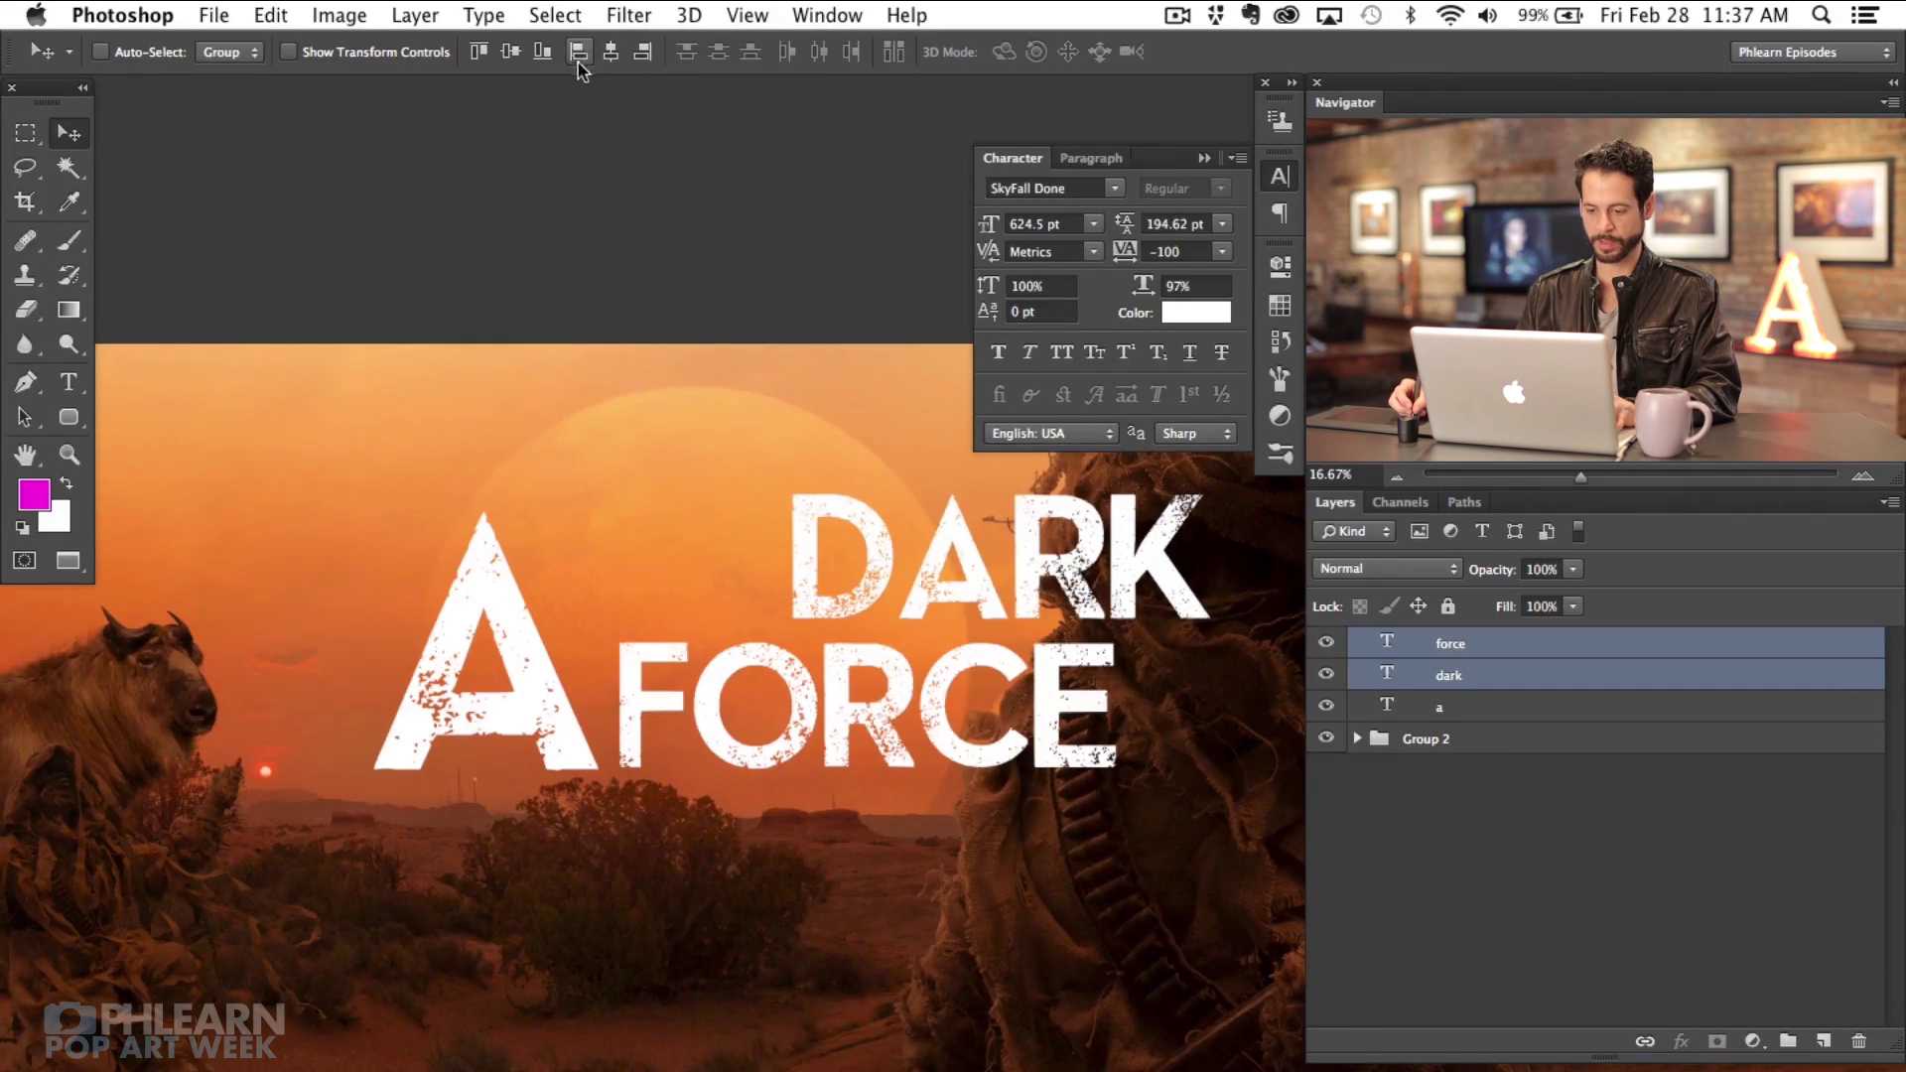
click(579, 60)
Step: Start a free transform on the letter A and move it right until its foot touches the F of FORCE
key(super+equal)
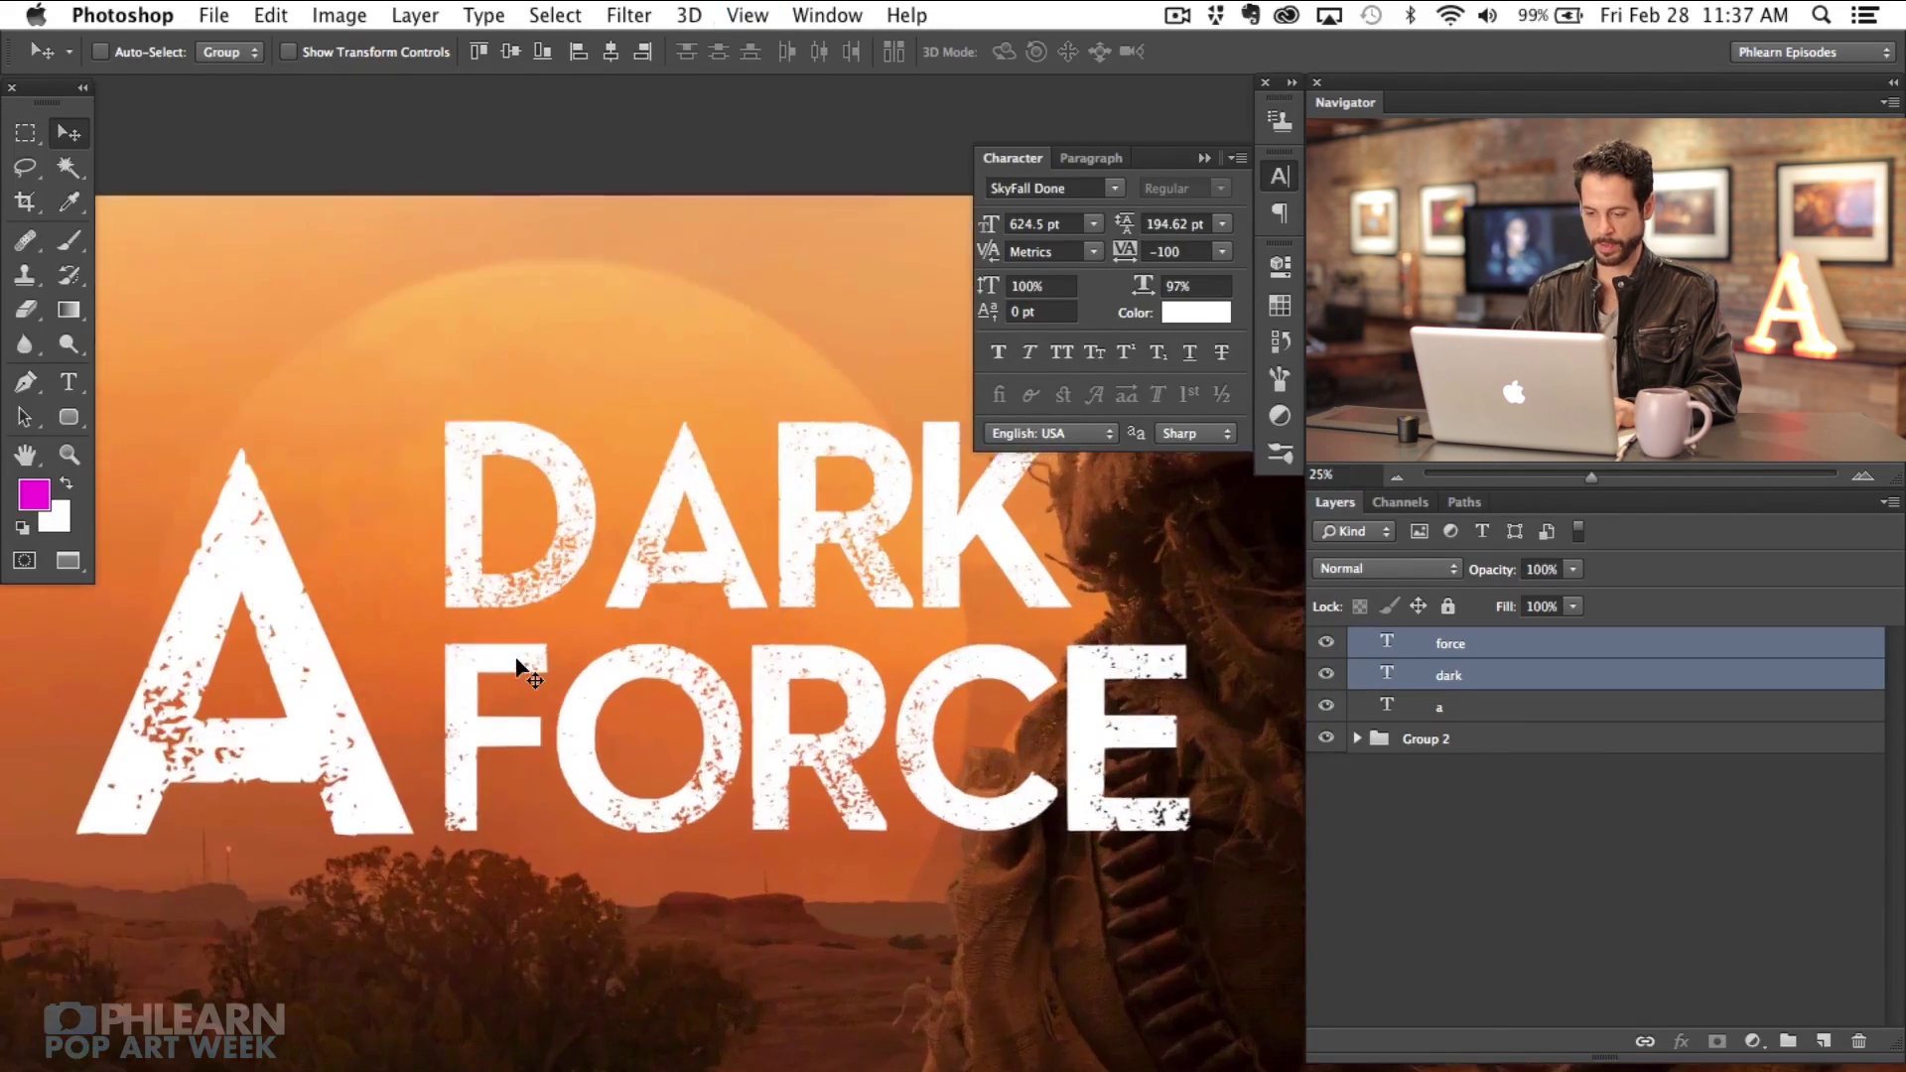
drag(571, 776, 1270, 784)
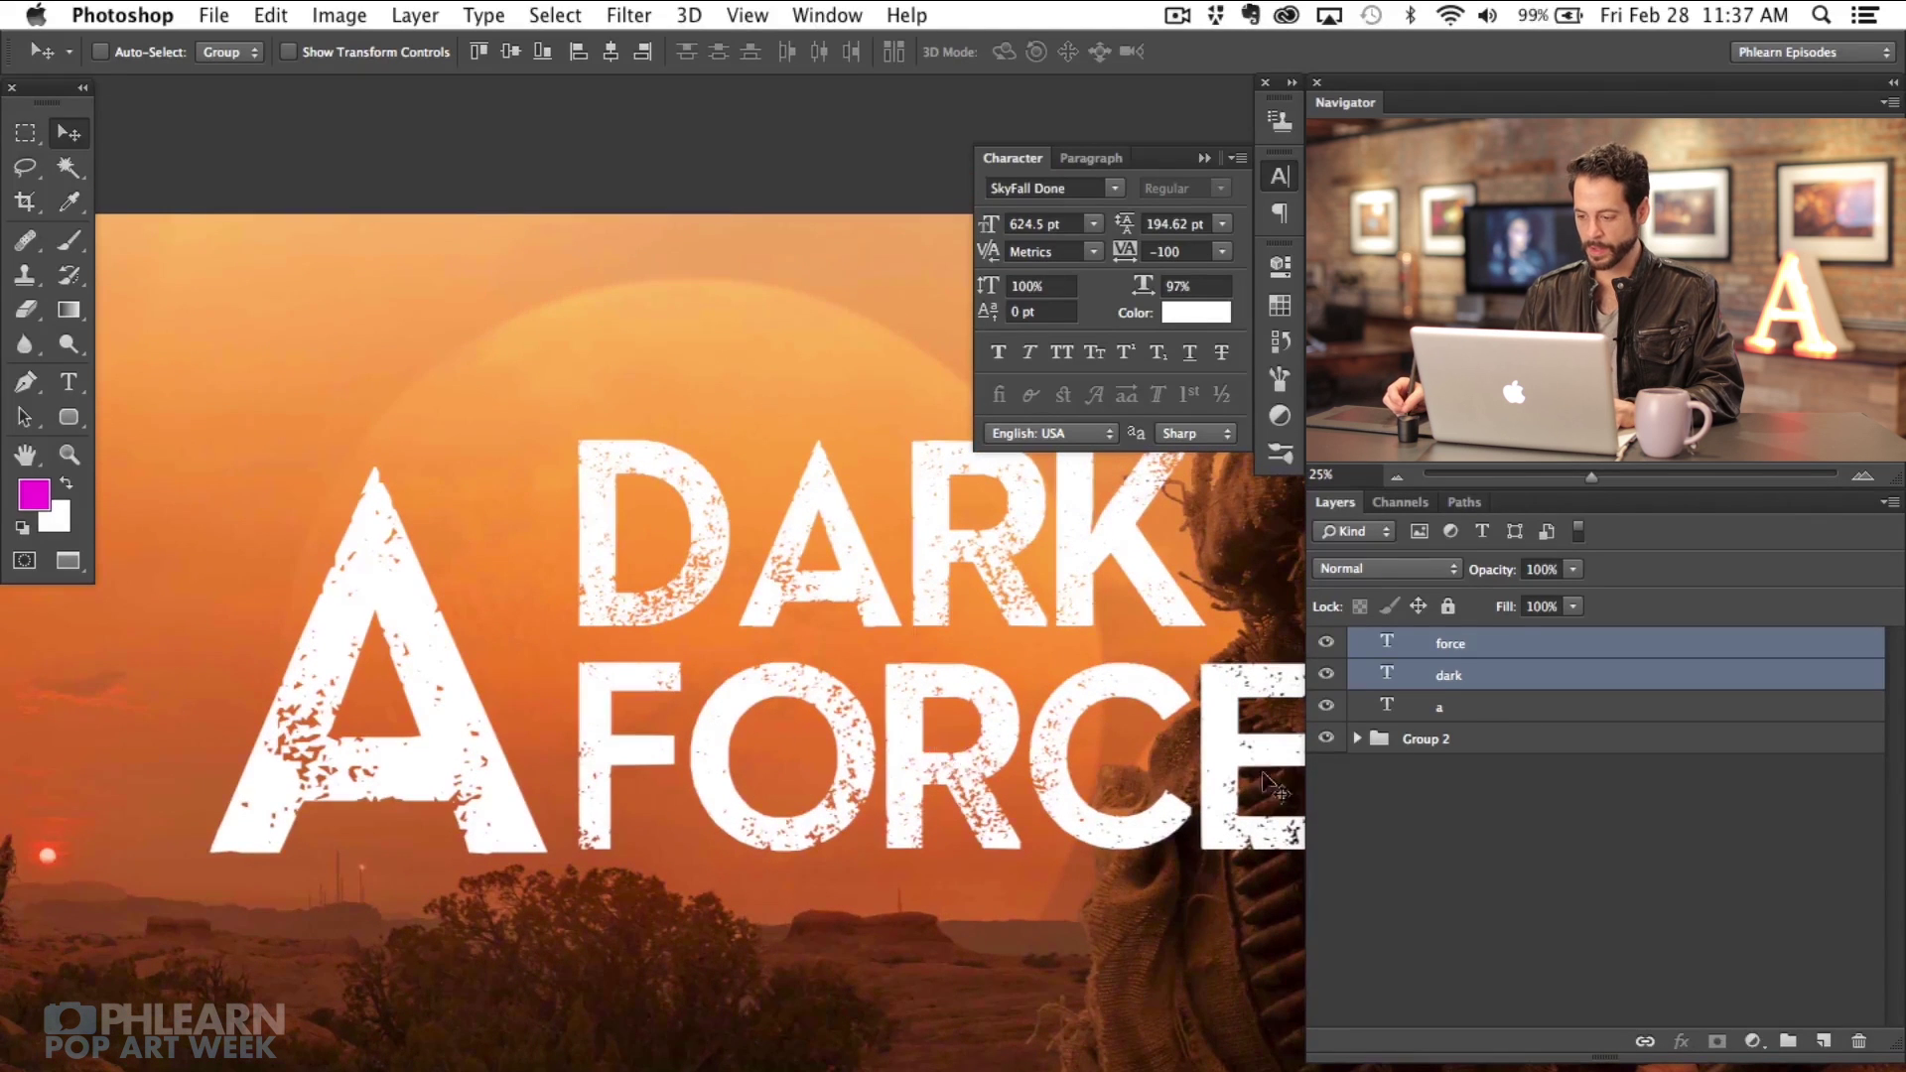
click(1477, 708)
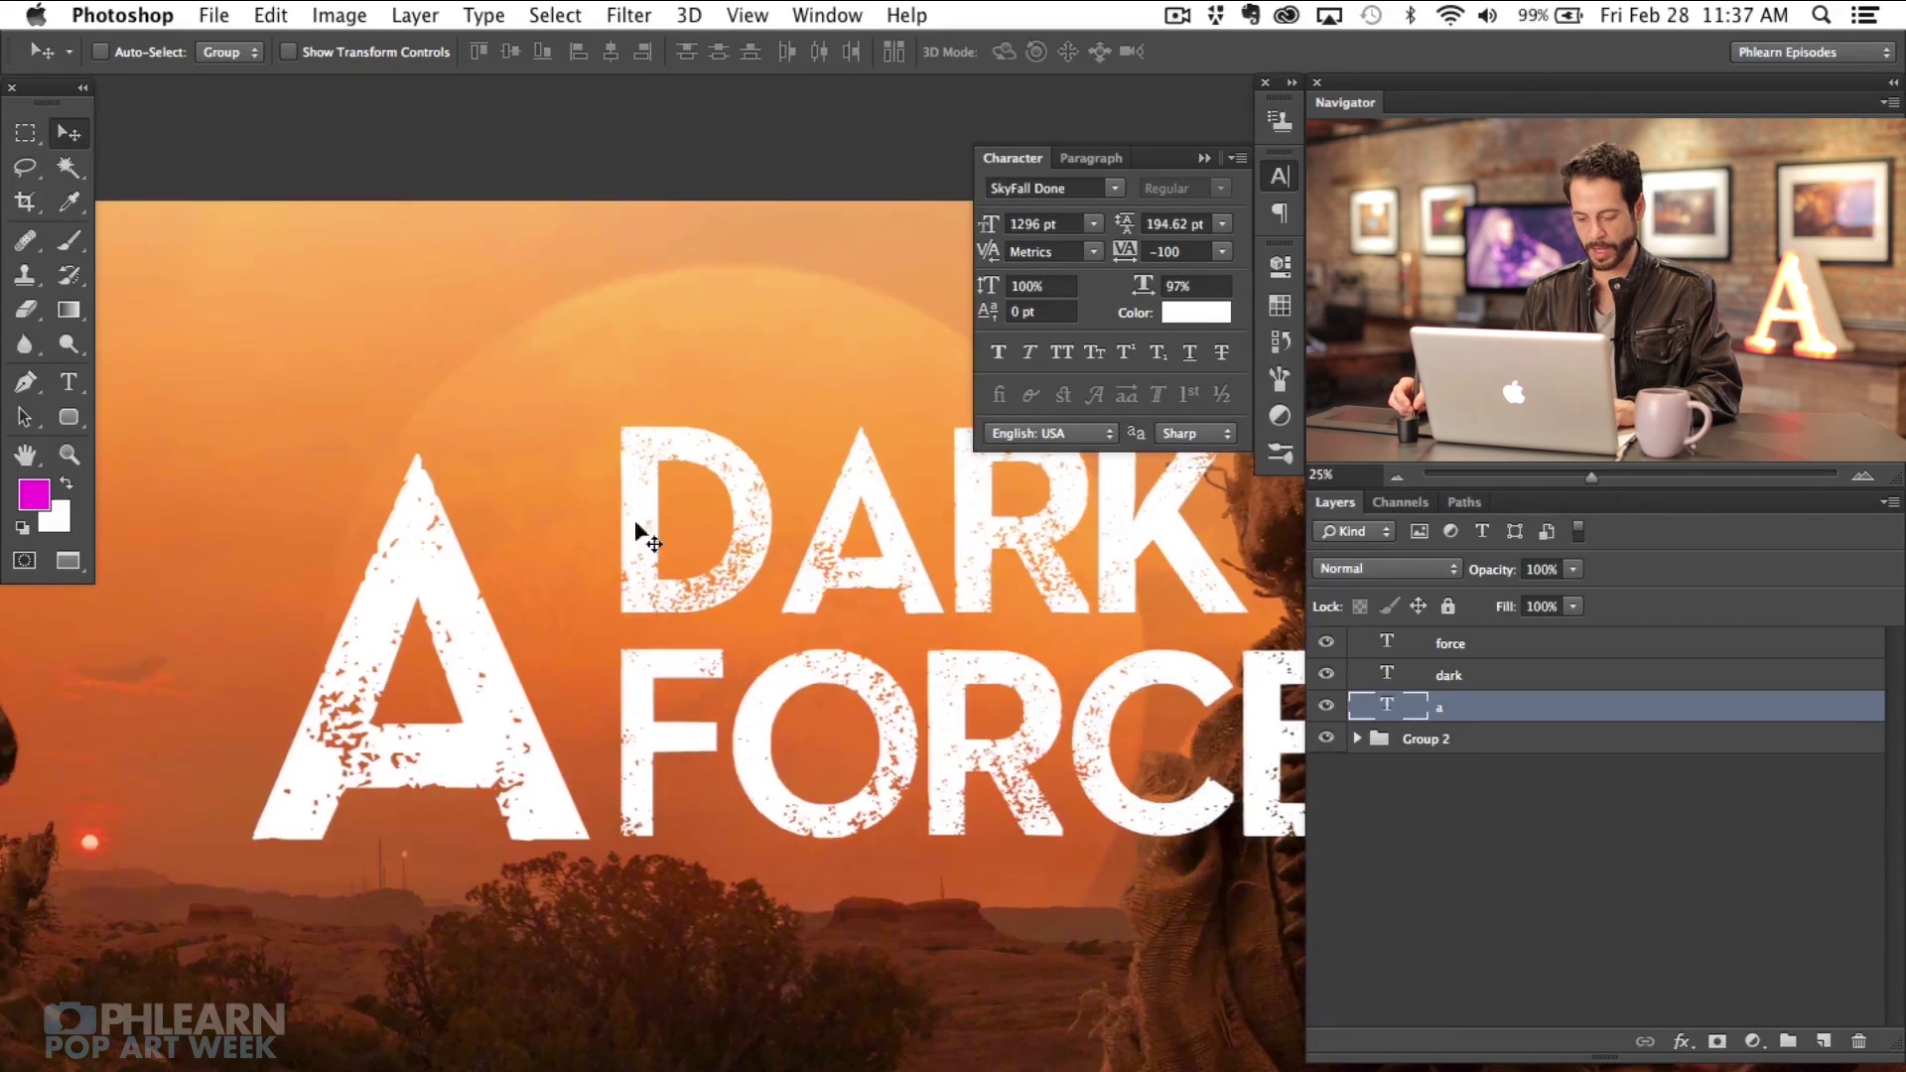
key(super+t)
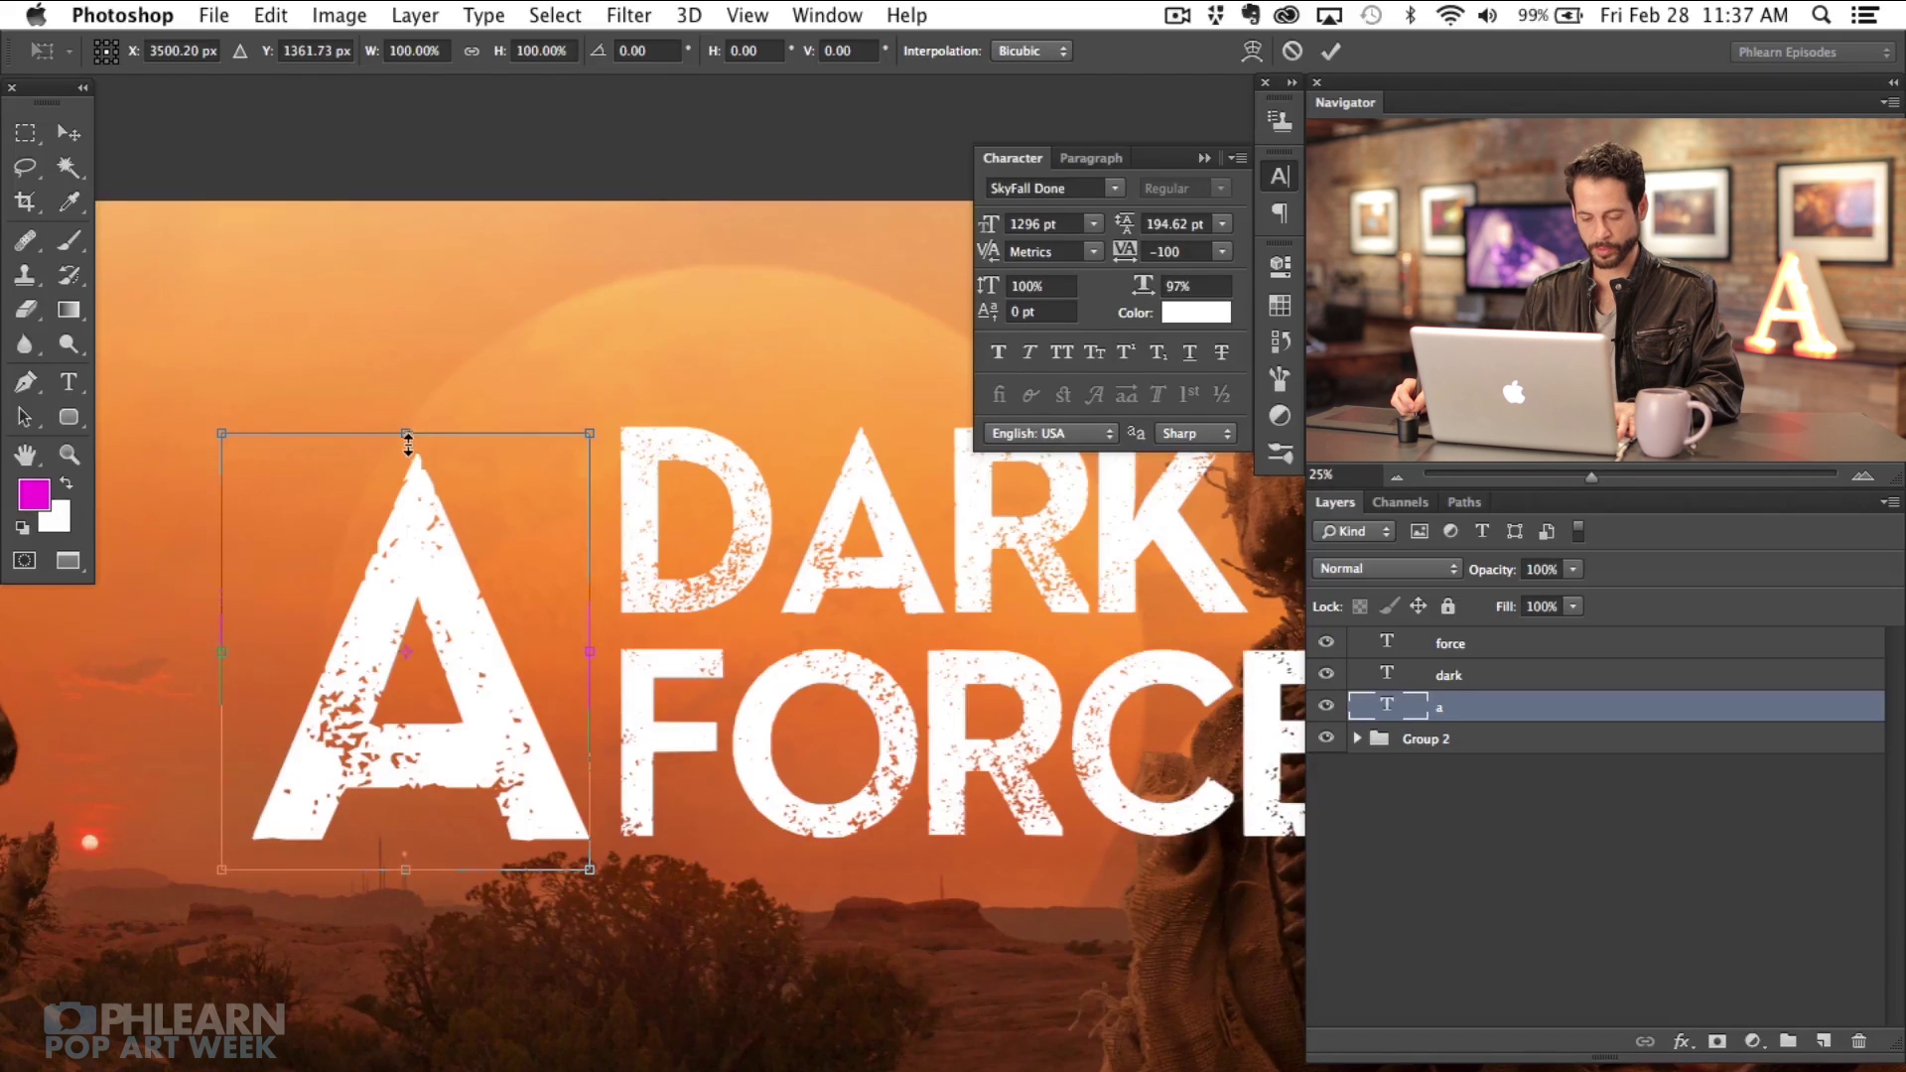
drag(511, 688, 532, 697)
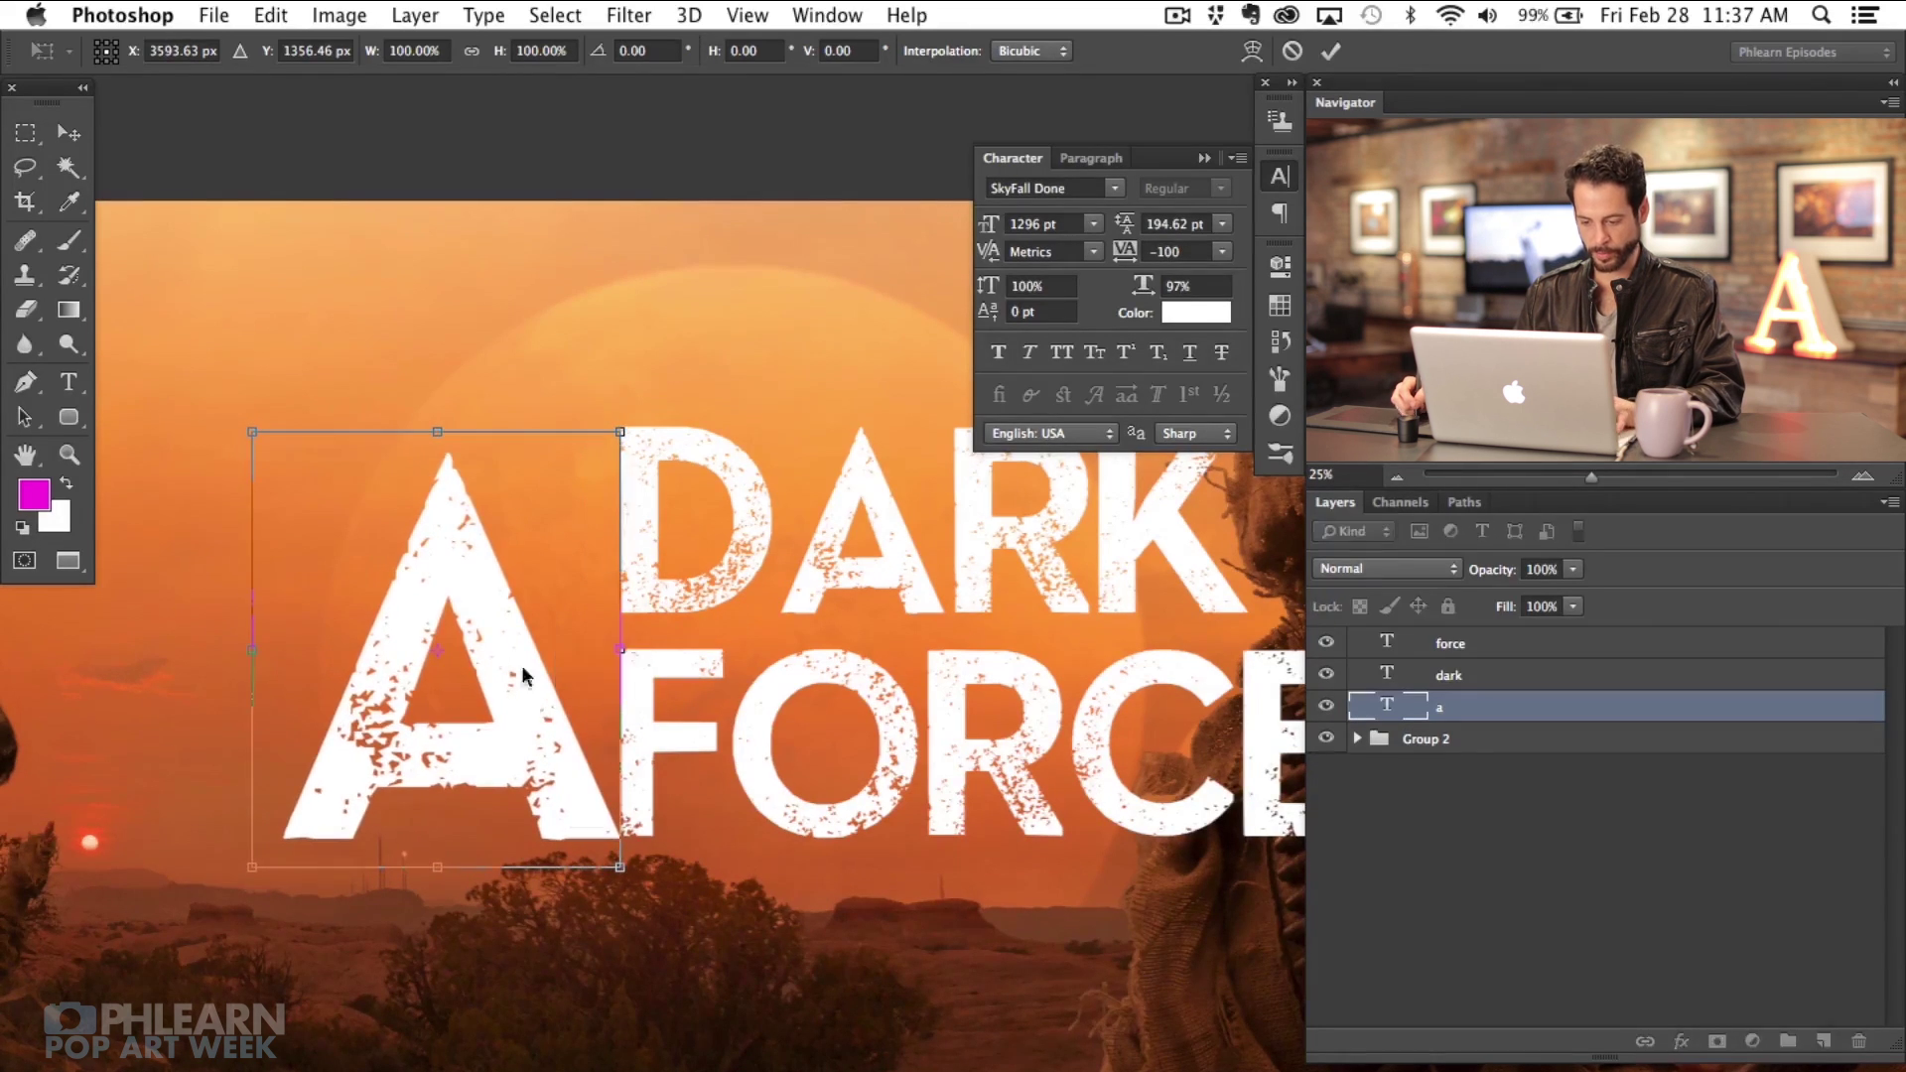
key(super+equal)
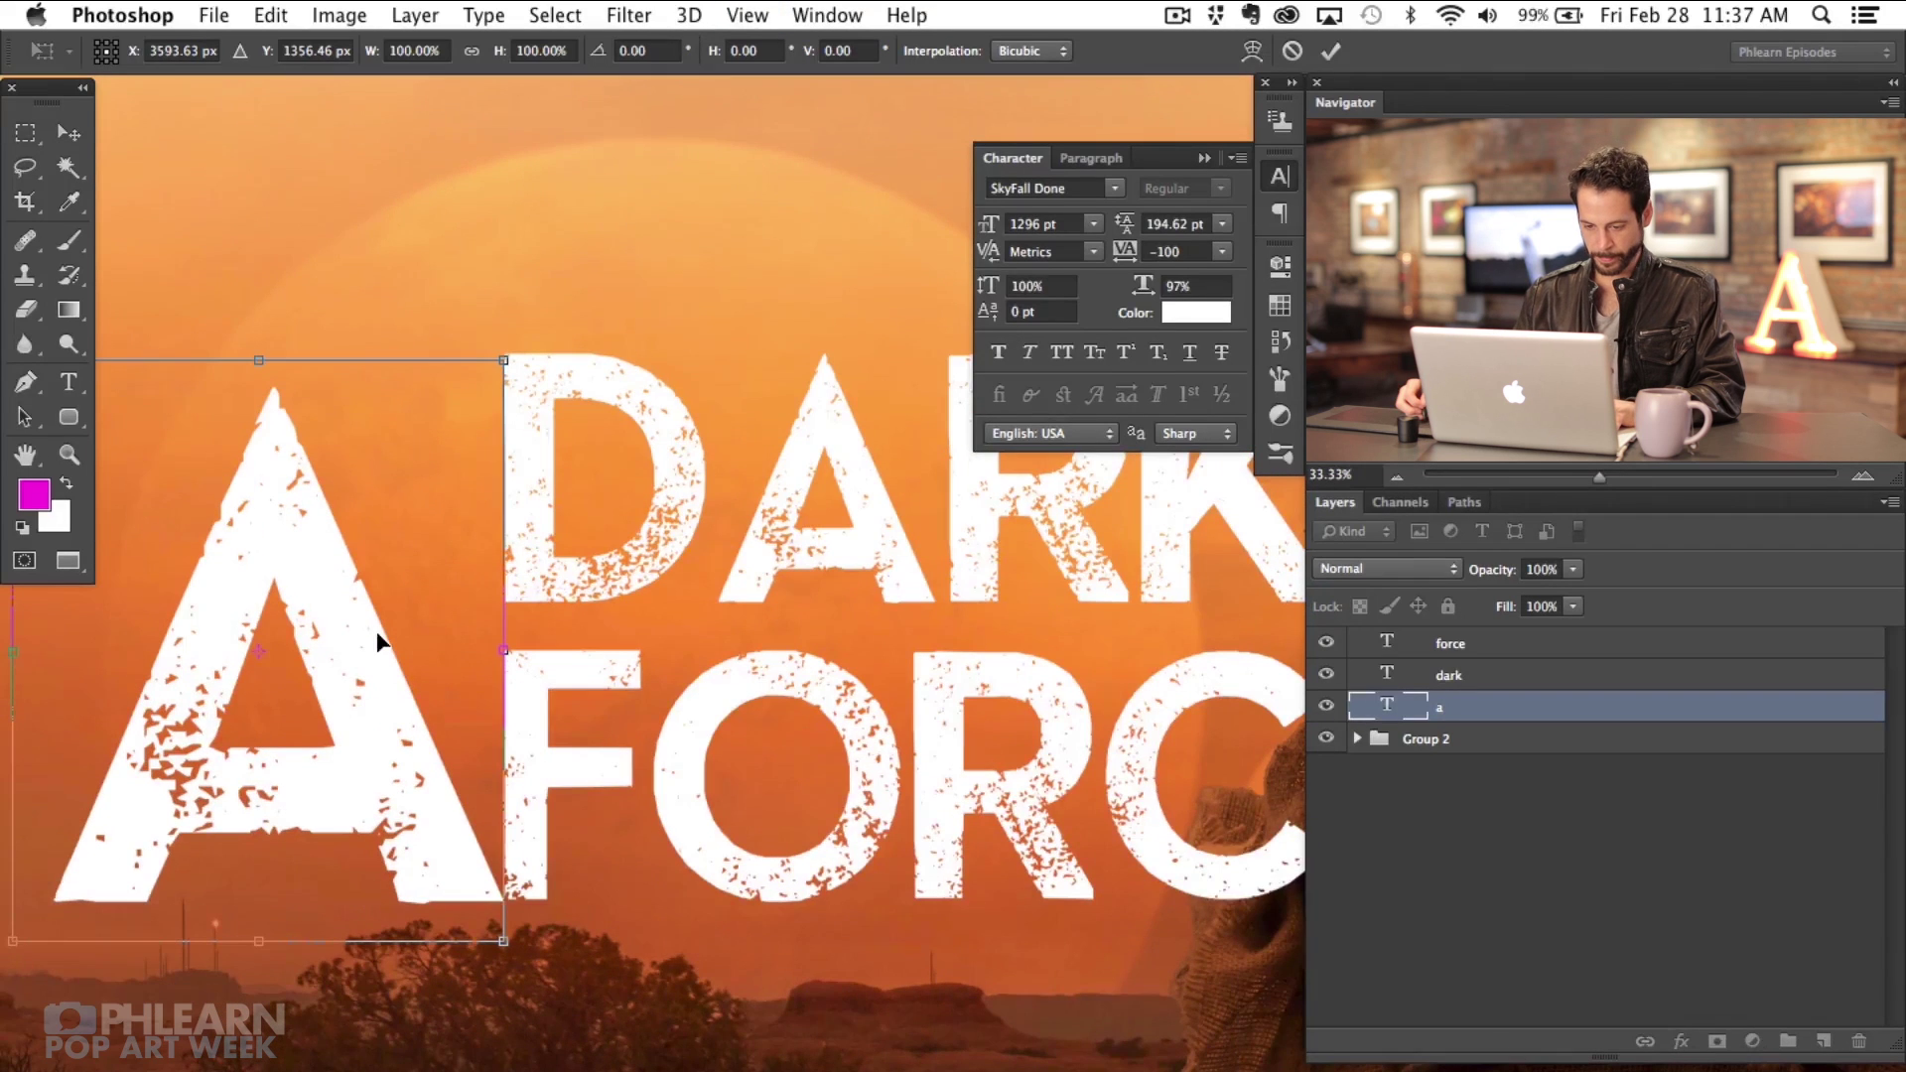
scroll(512, 571, down, 3)
scroll(512, 571, left, 5)
drag(671, 659, 676, 688)
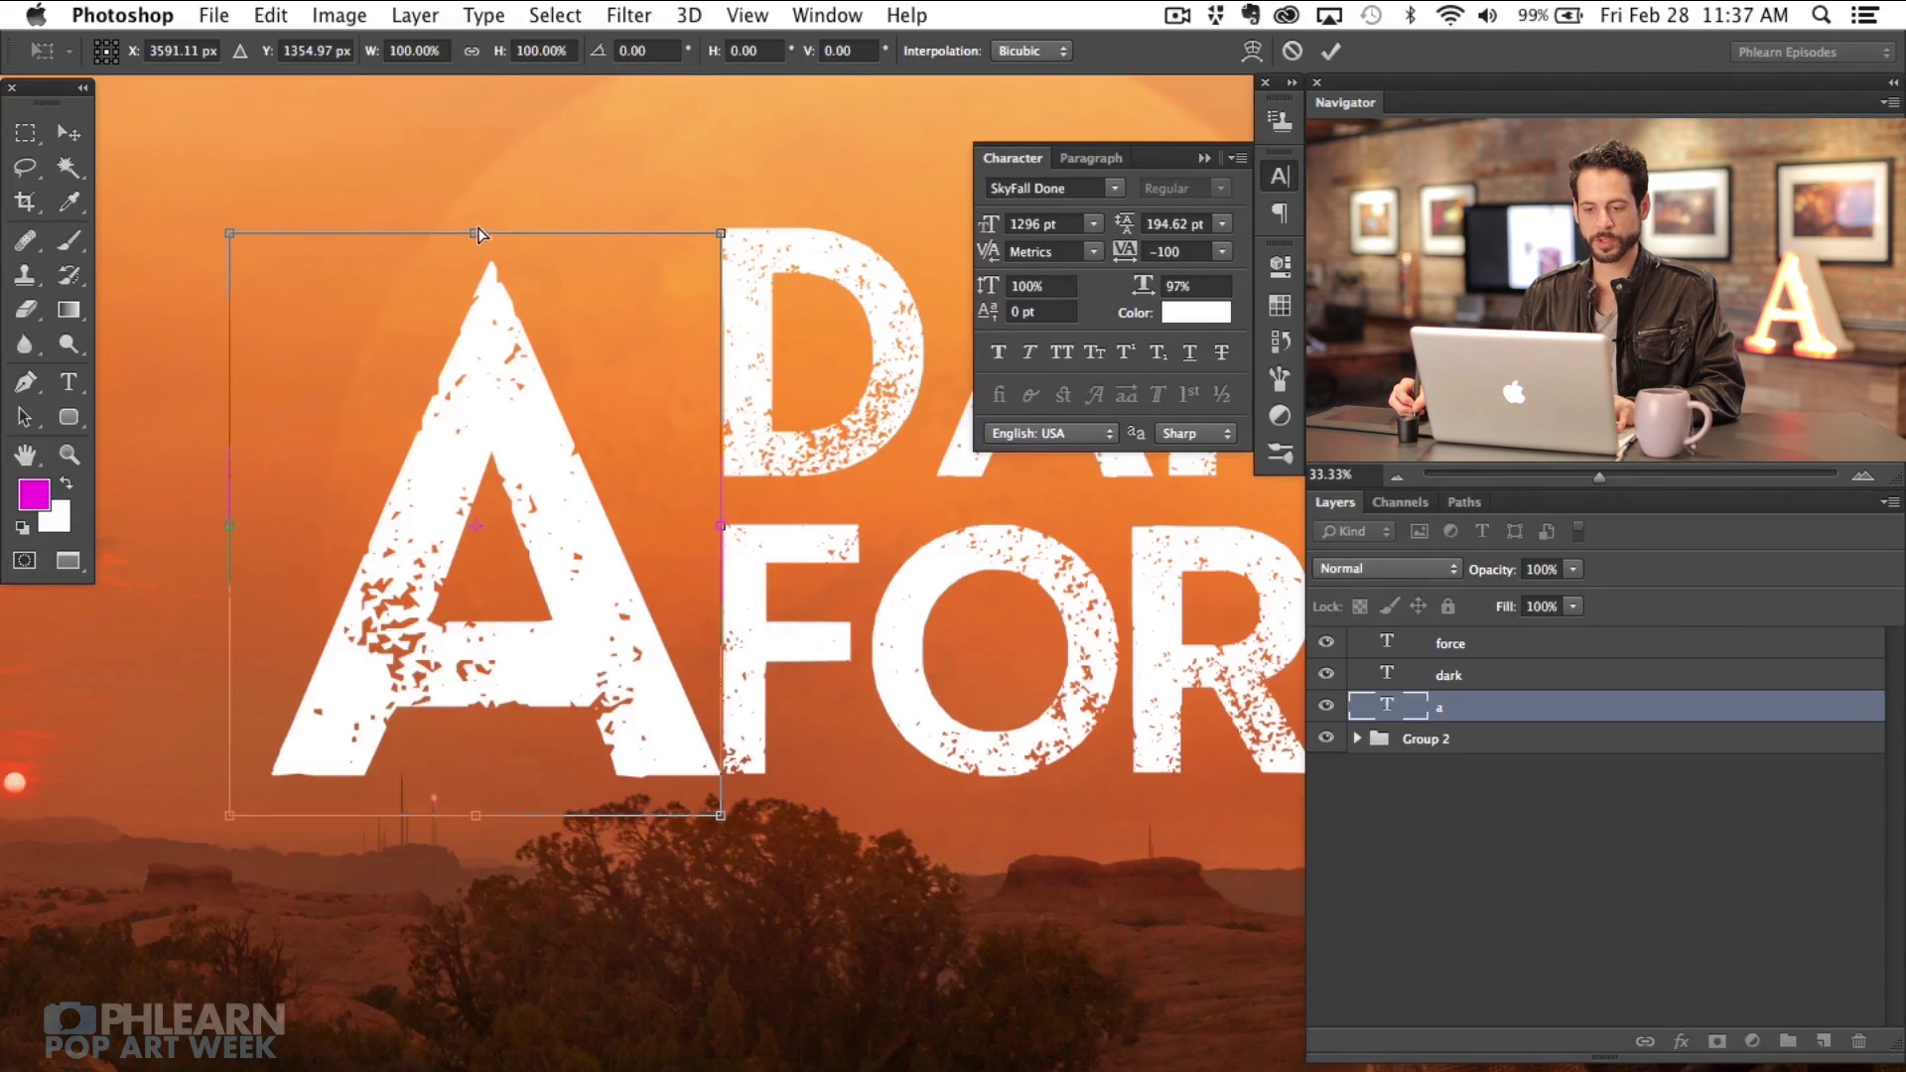
Step: Skew the letter A horizontally to about -22.7° so its right stem stands nearly vertical, and nudge it left off DARK and FORCE
drag(482, 243, 723, 242)
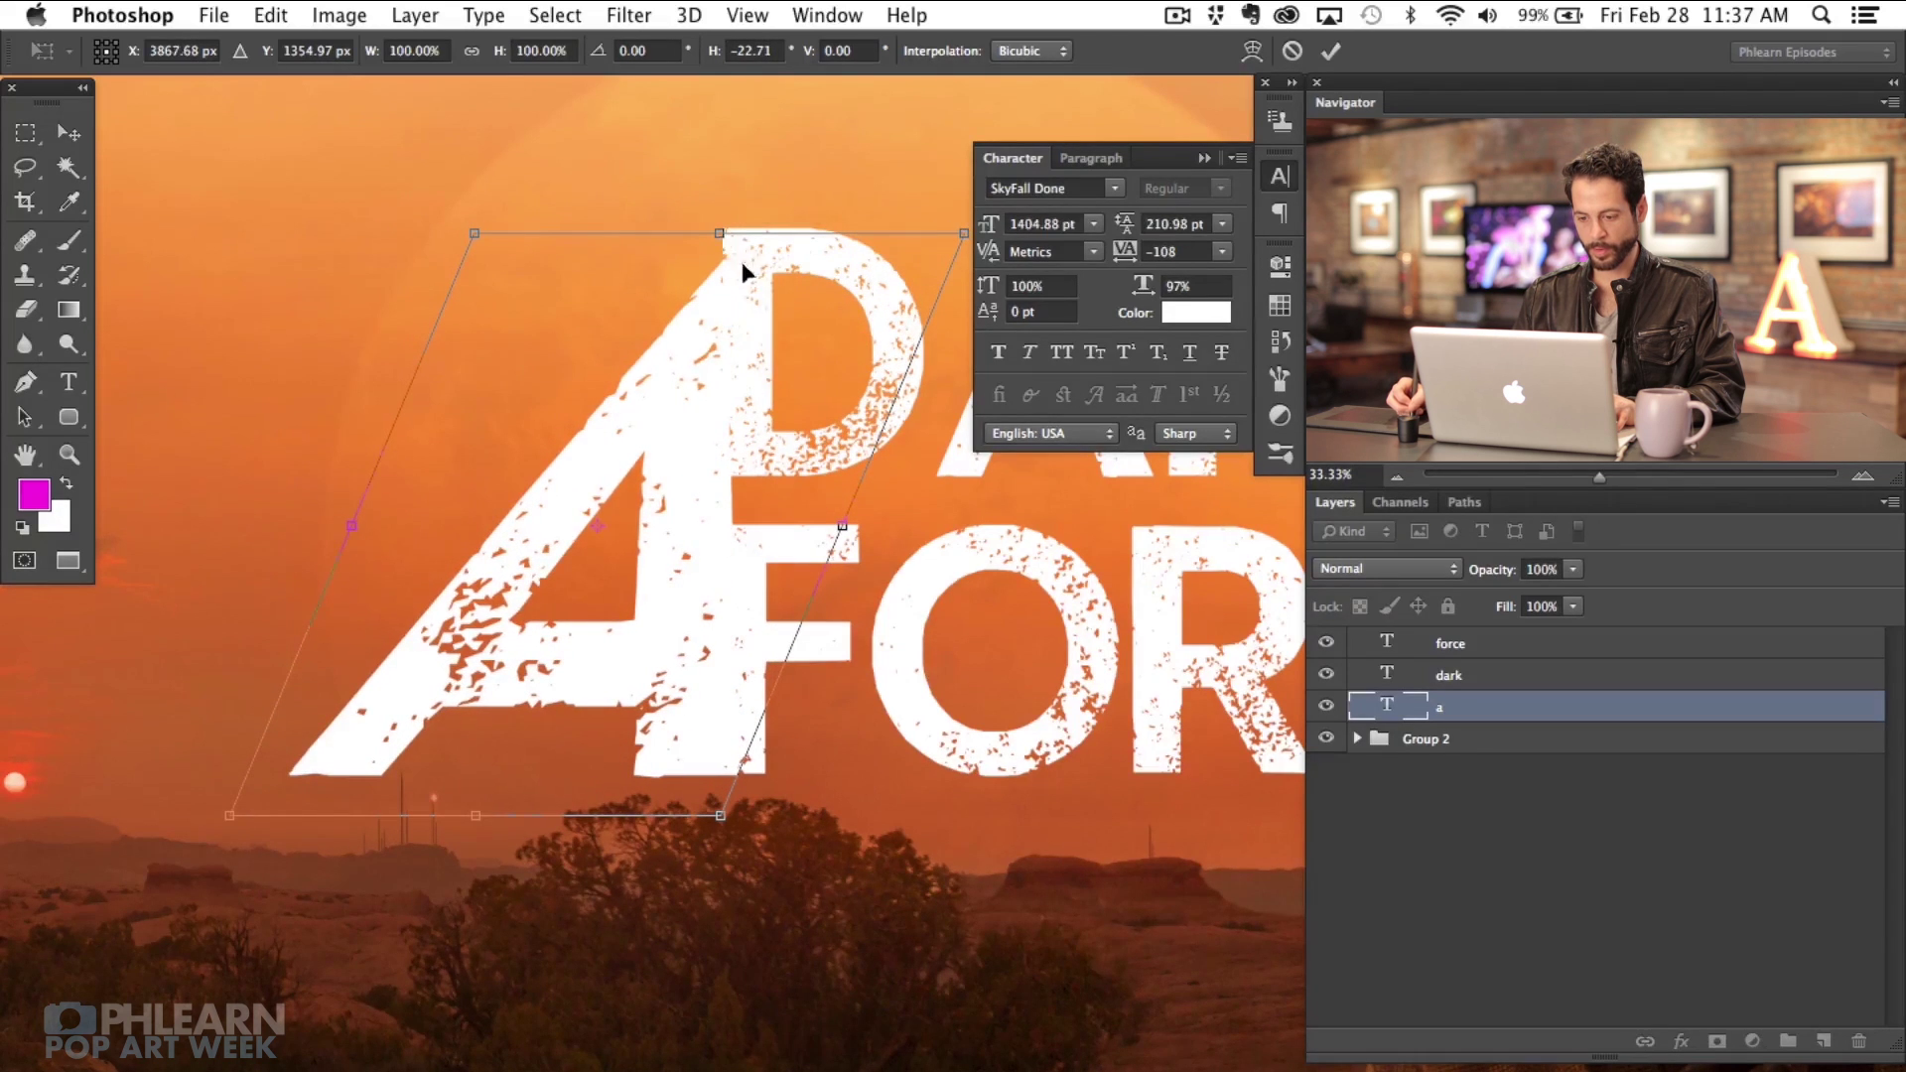
key(Left)
key(Left)
key(Left)
key(Left)
key(Left)
key(Left)
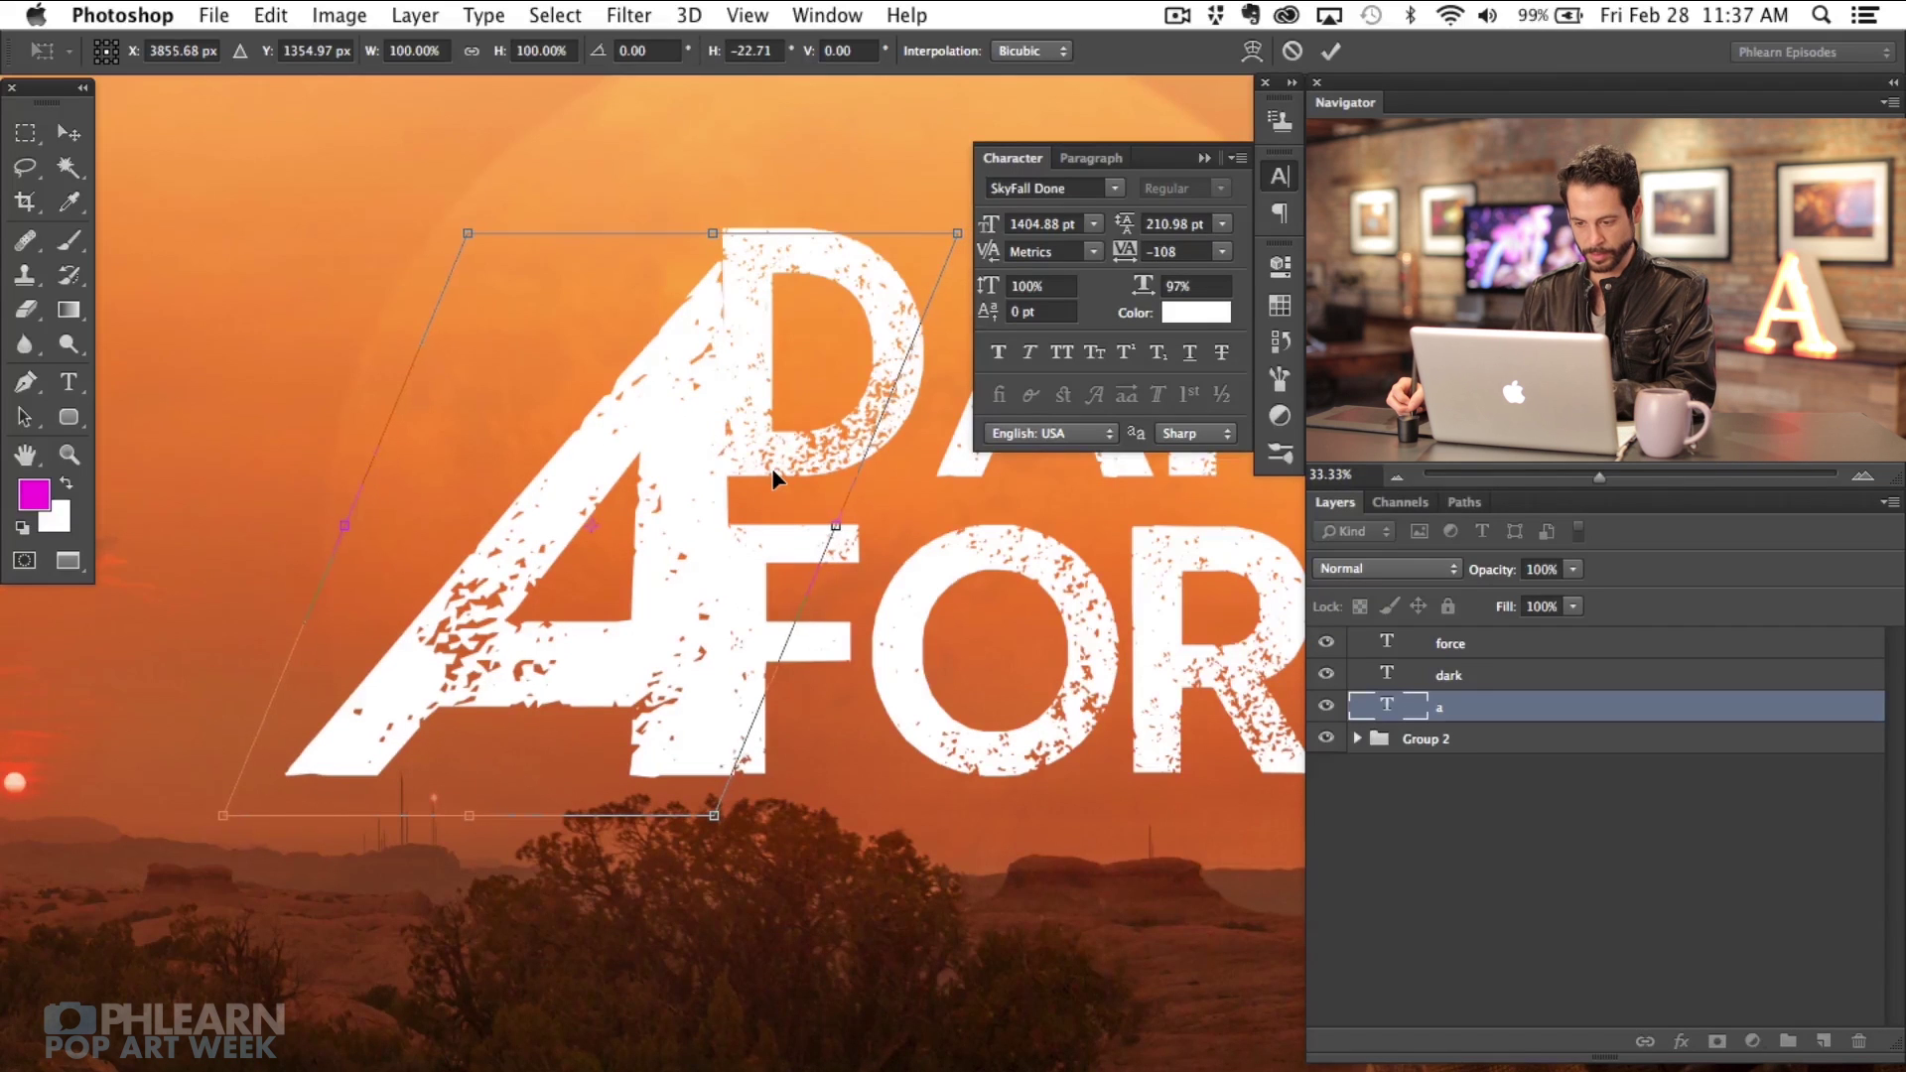
key(Left)
key(Left)
key(Left)
key(Left)
key(Left)
key(Left)
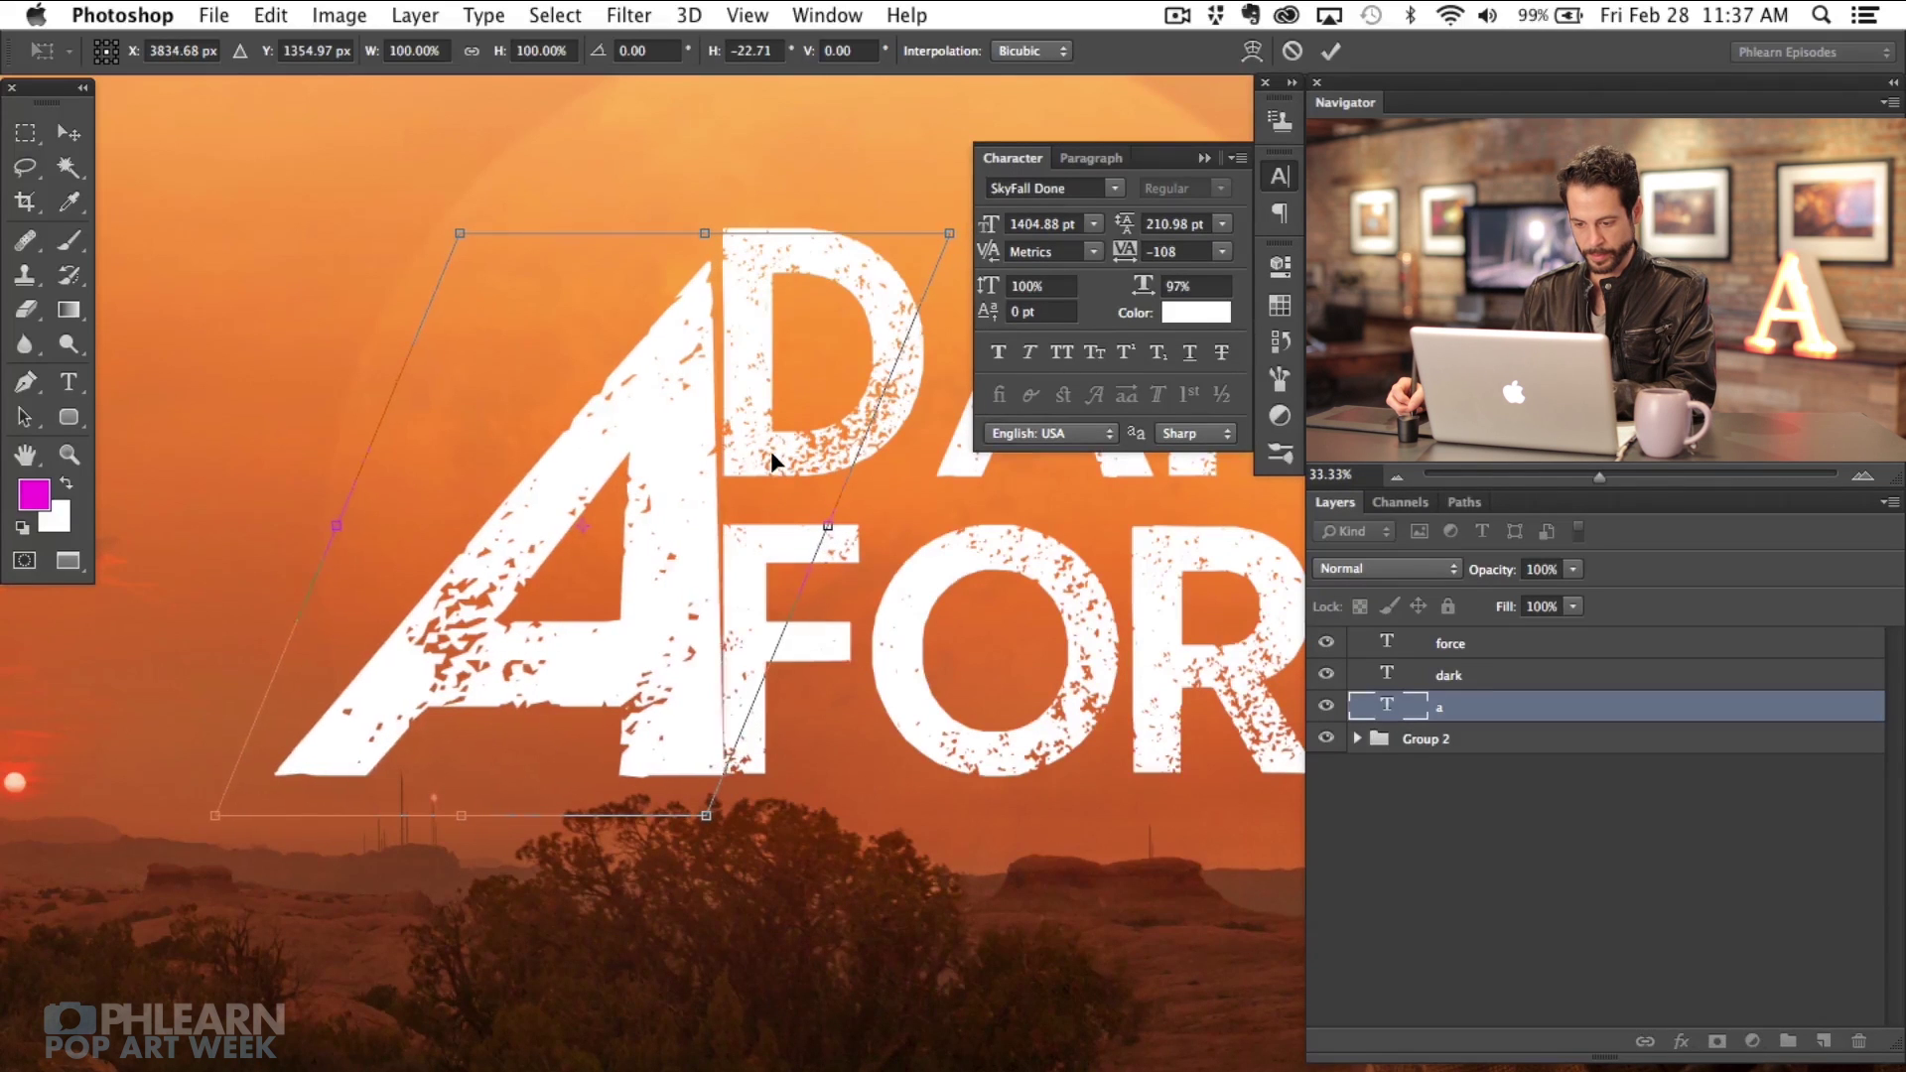
key(Left)
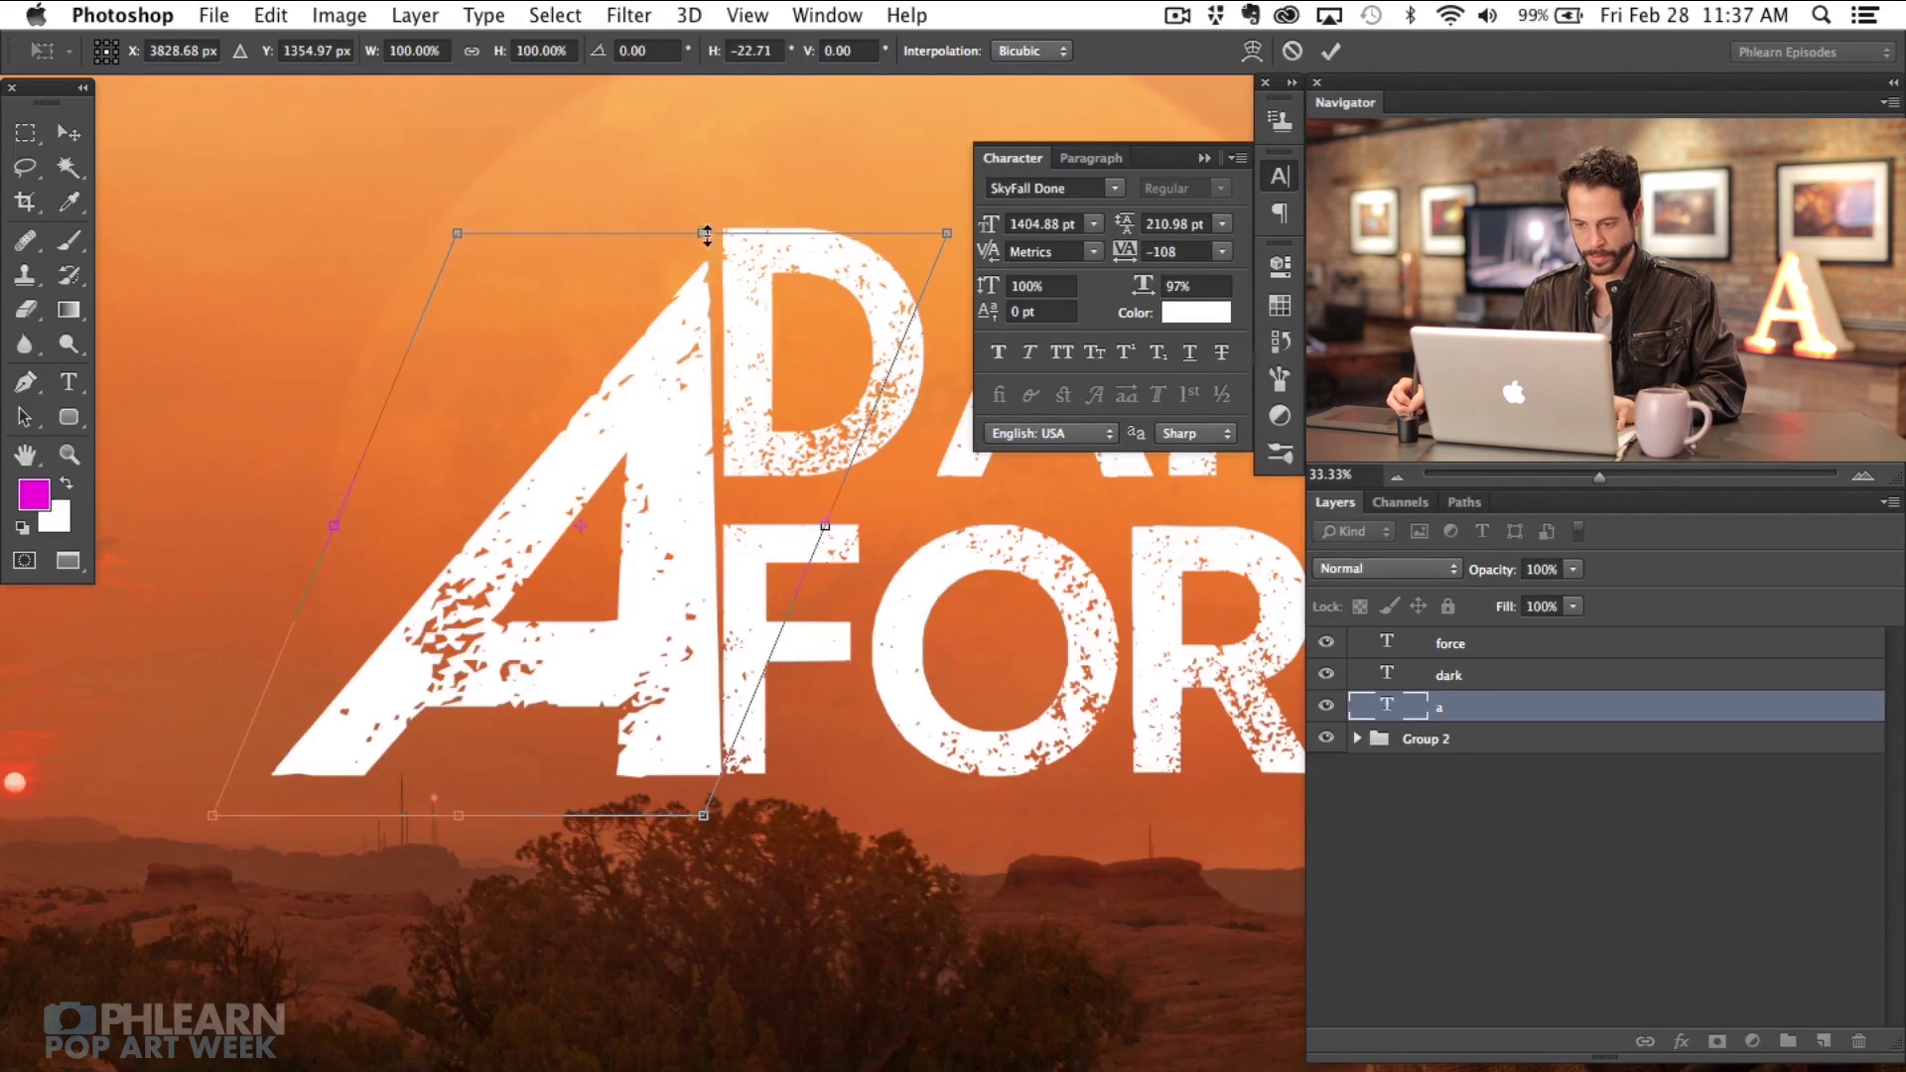
Step: Refine the letter A's horizontal skew to about -23.8°, apply the transform and shift the letter slightly left of DARK and FORCE
drag(707, 238, 719, 238)
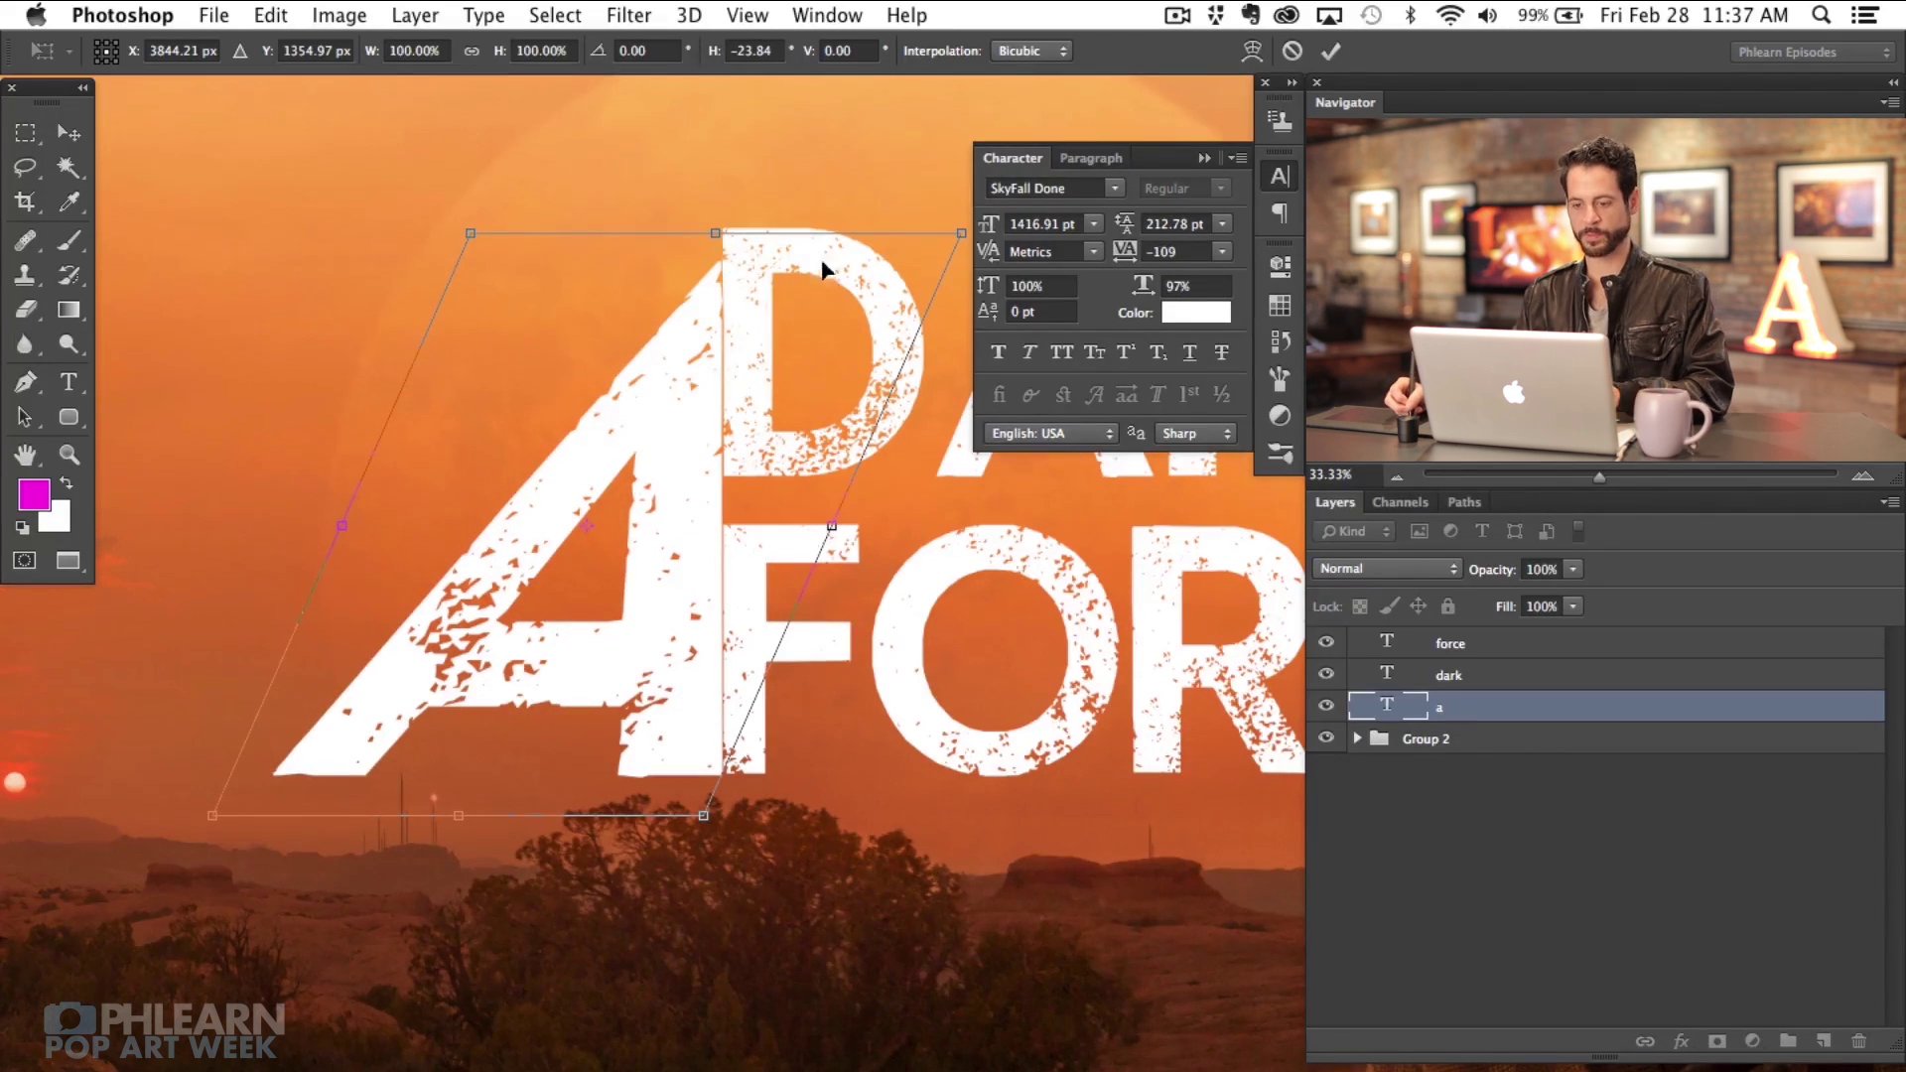
key(Return)
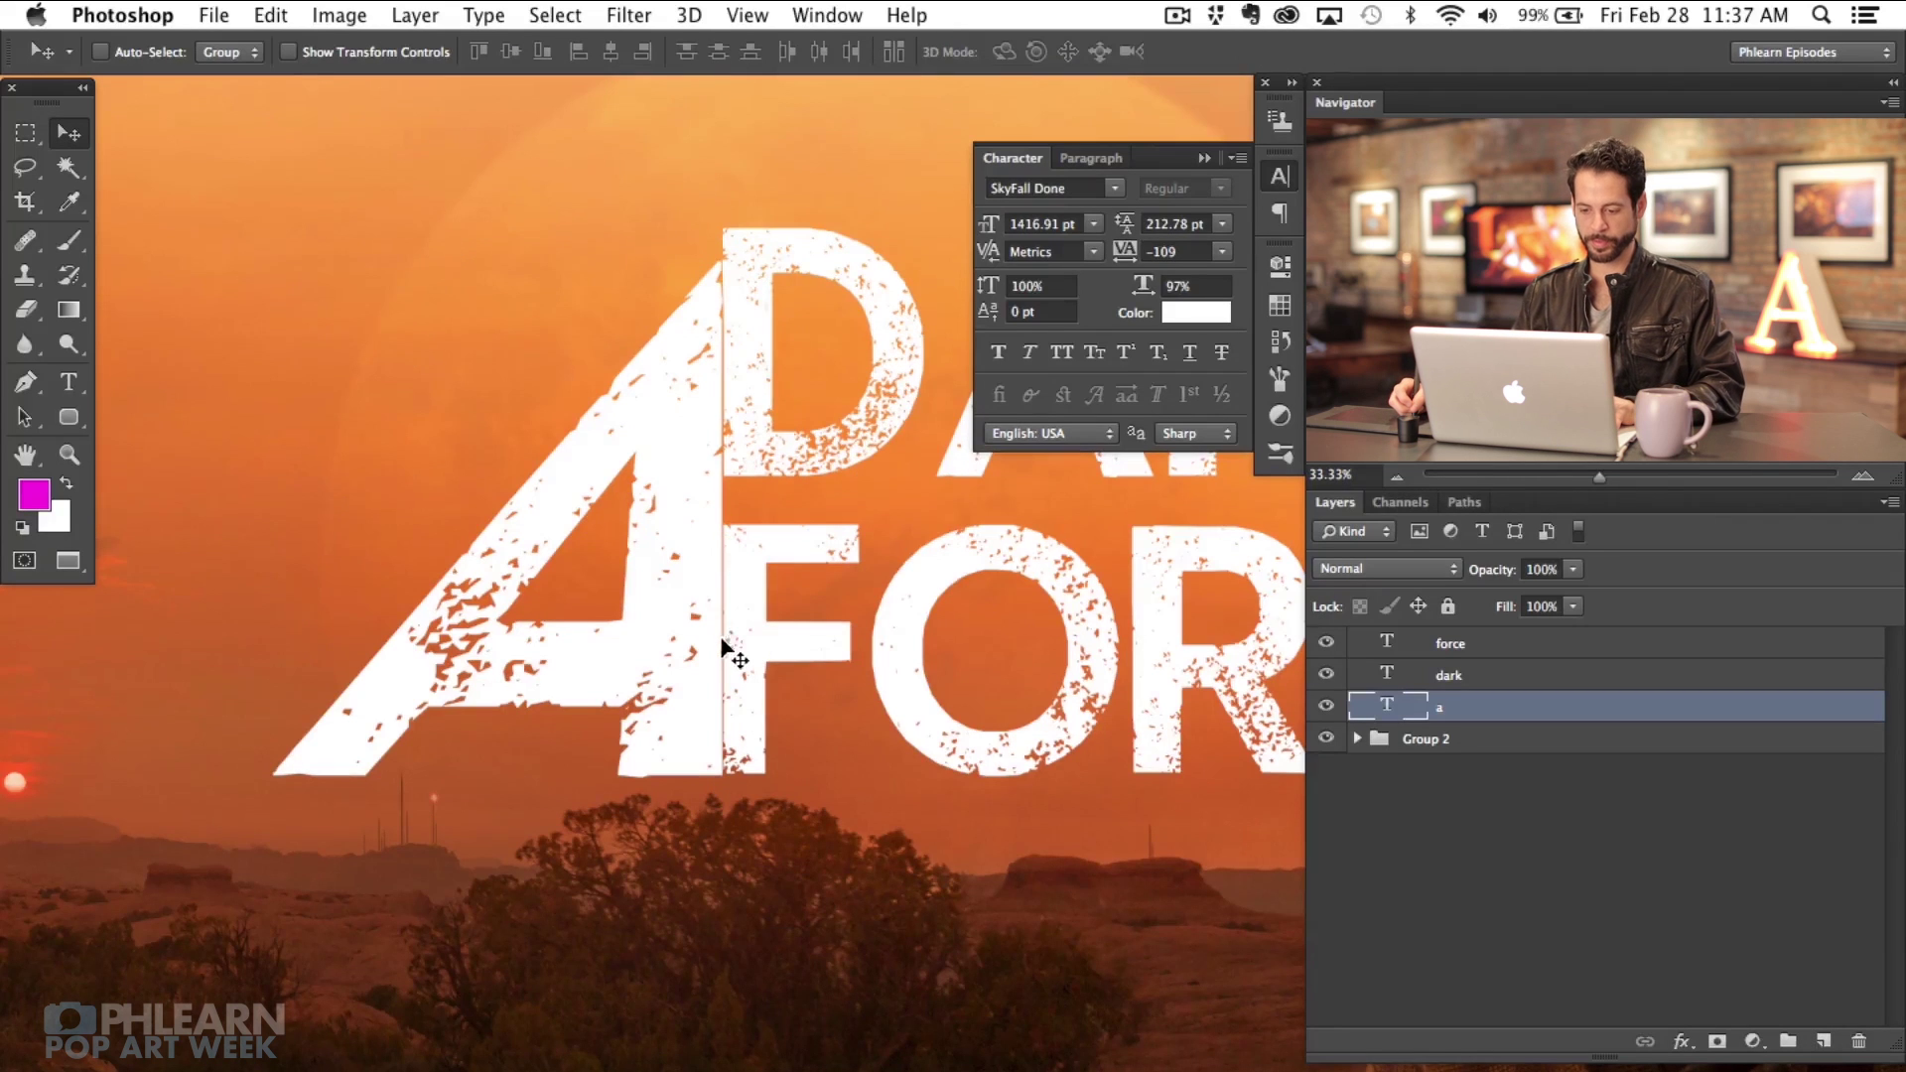
mouse_move(724, 646)
mouse_down()
mouse_move(711, 615)
mouse_move(687, 652)
mouse_up()
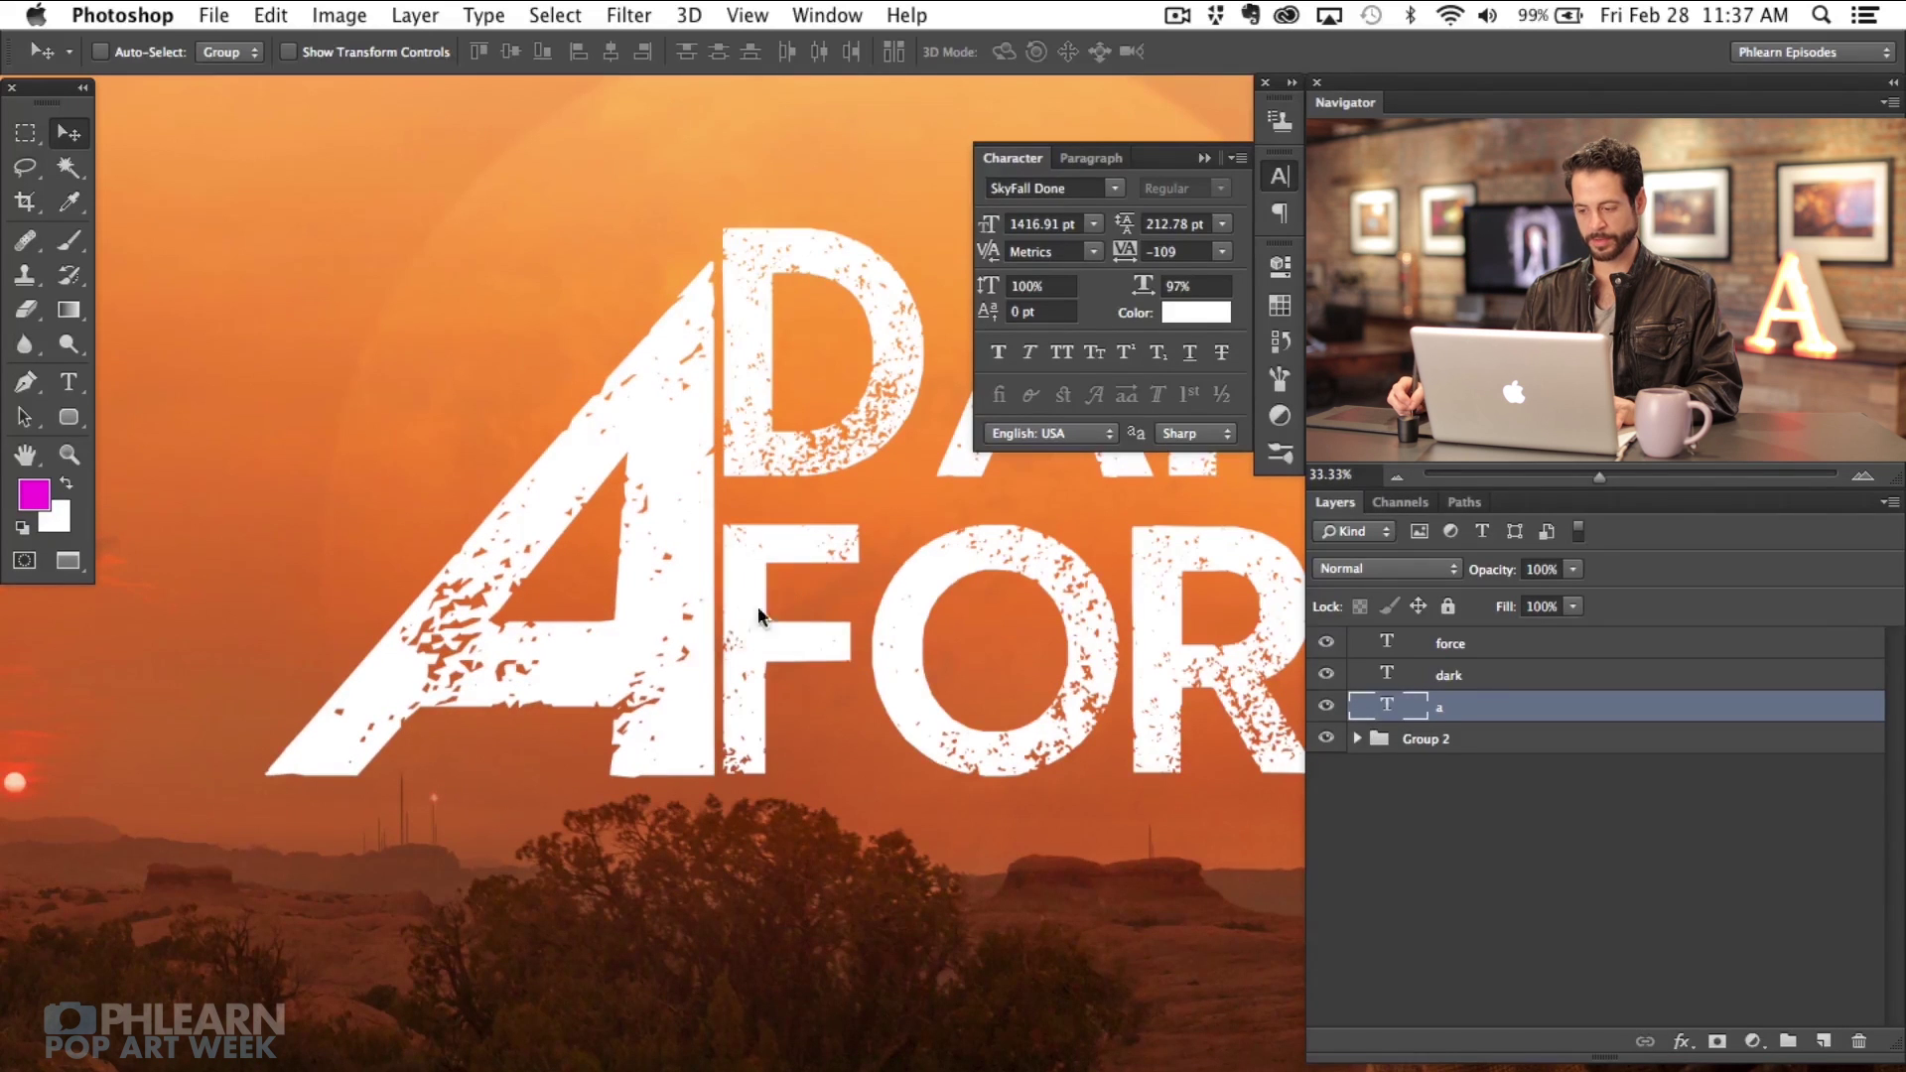
Step: Reduce the font size of the dark and force text layers together to 582.5 pt
click(1438, 677)
shift+click(1444, 643)
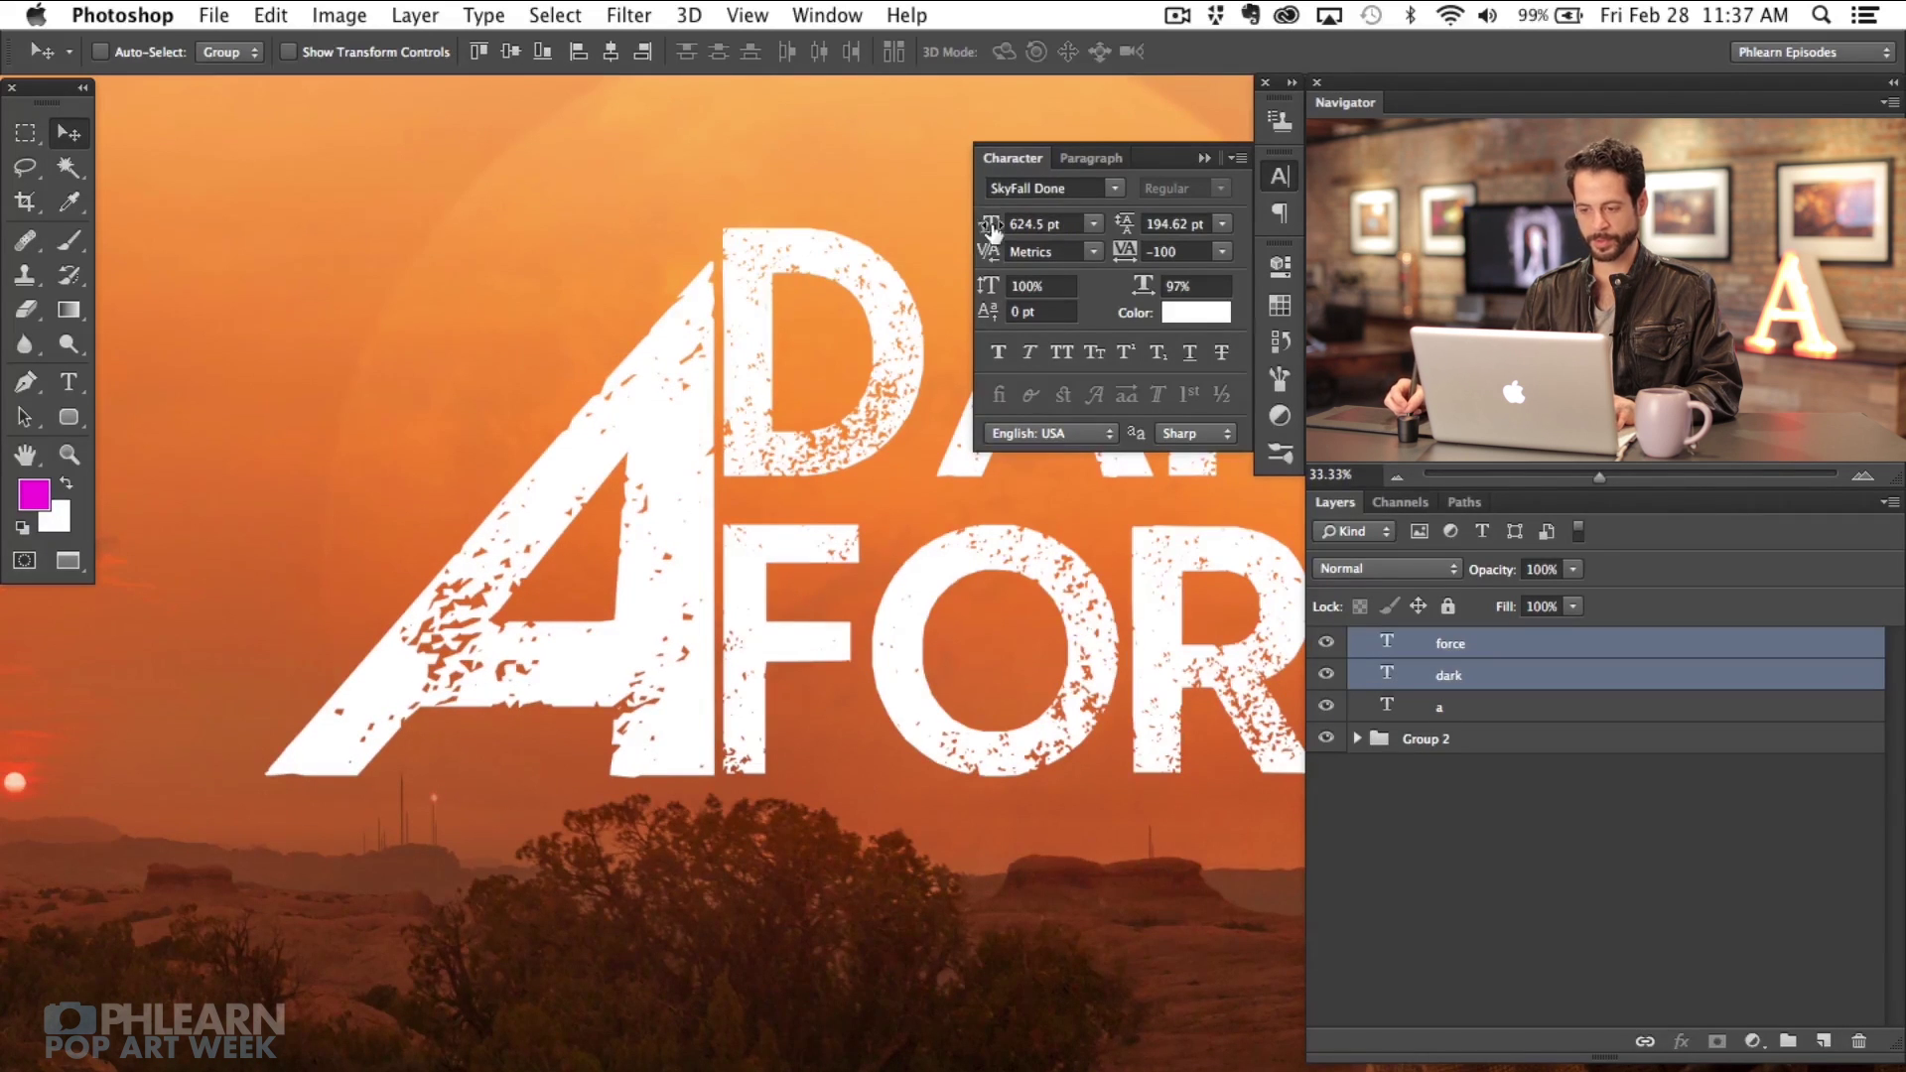
mouse_move(993, 228)
mouse_down()
mouse_move(968, 228)
mouse_move(993, 253)
mouse_up()
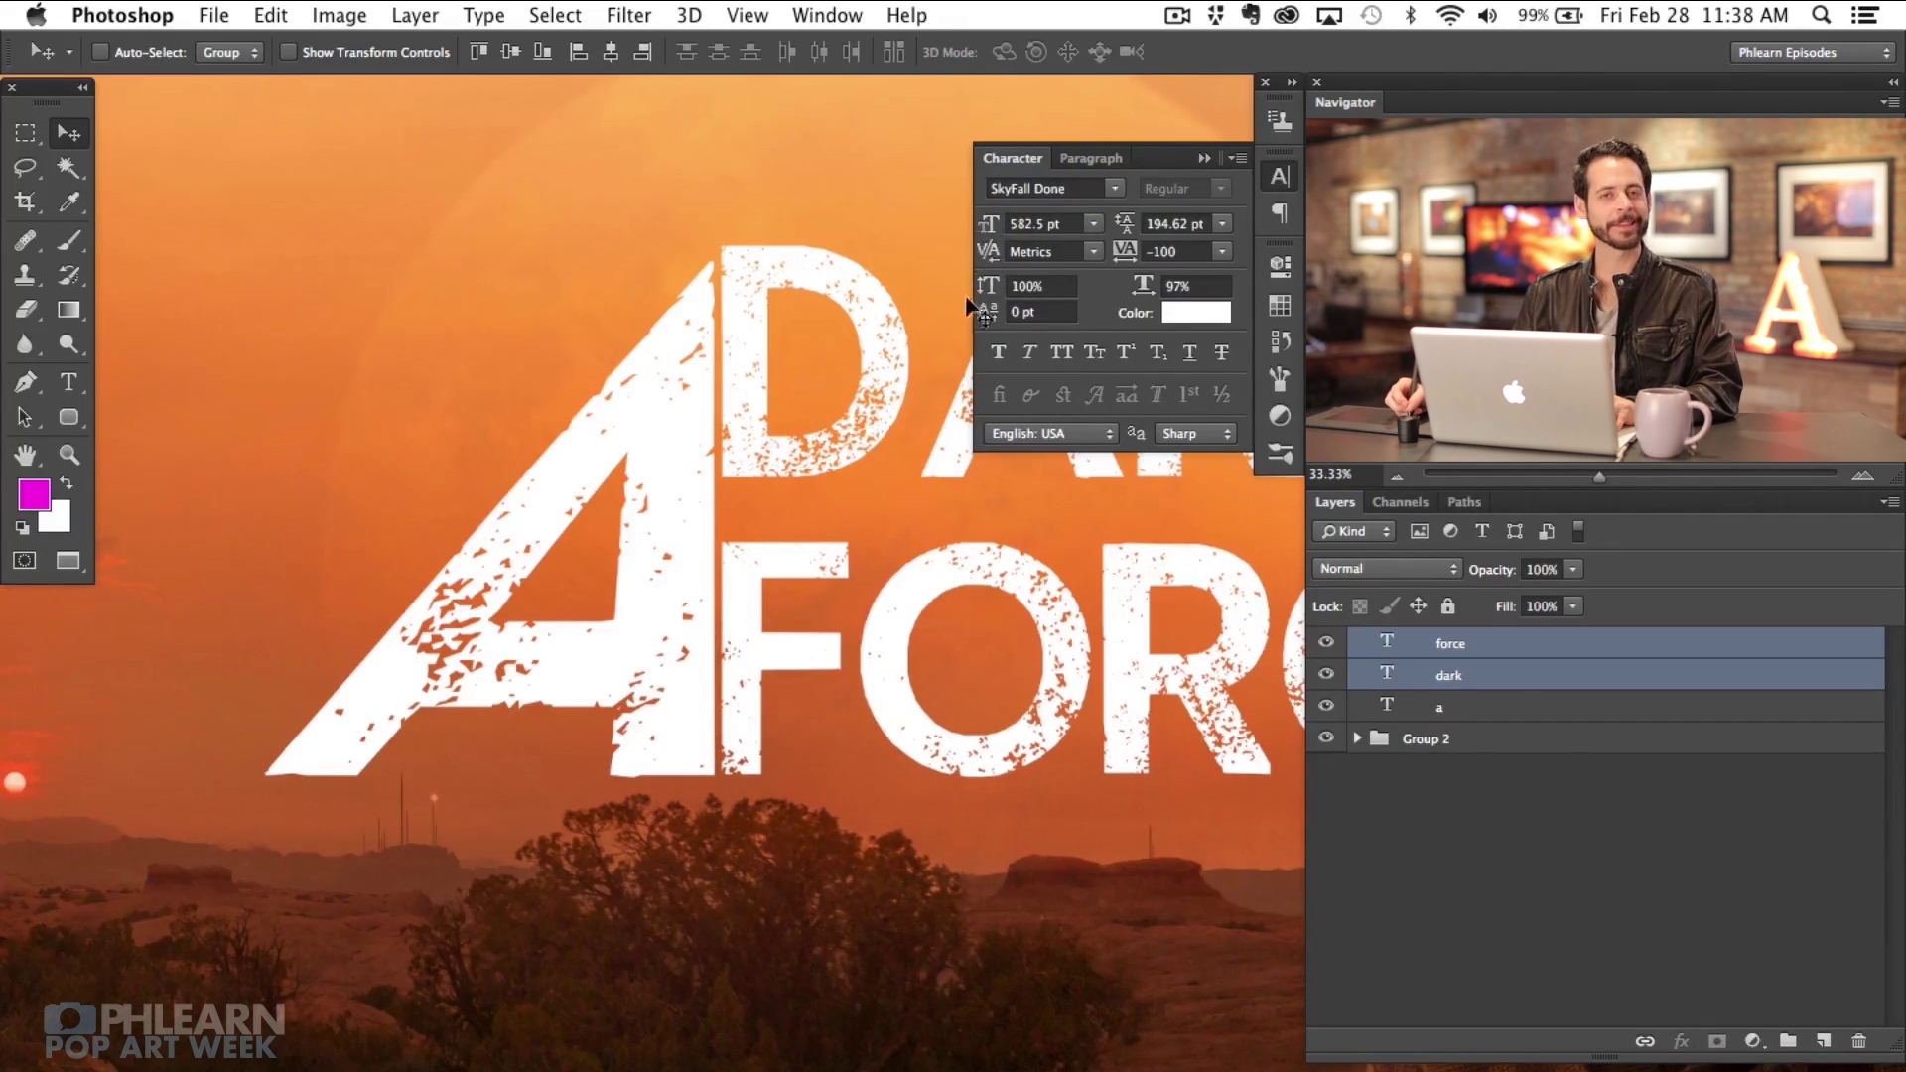
Step: Move the letter A further left to widen the gap between its vertical stem and the words DARK and FORCE
click(1446, 675)
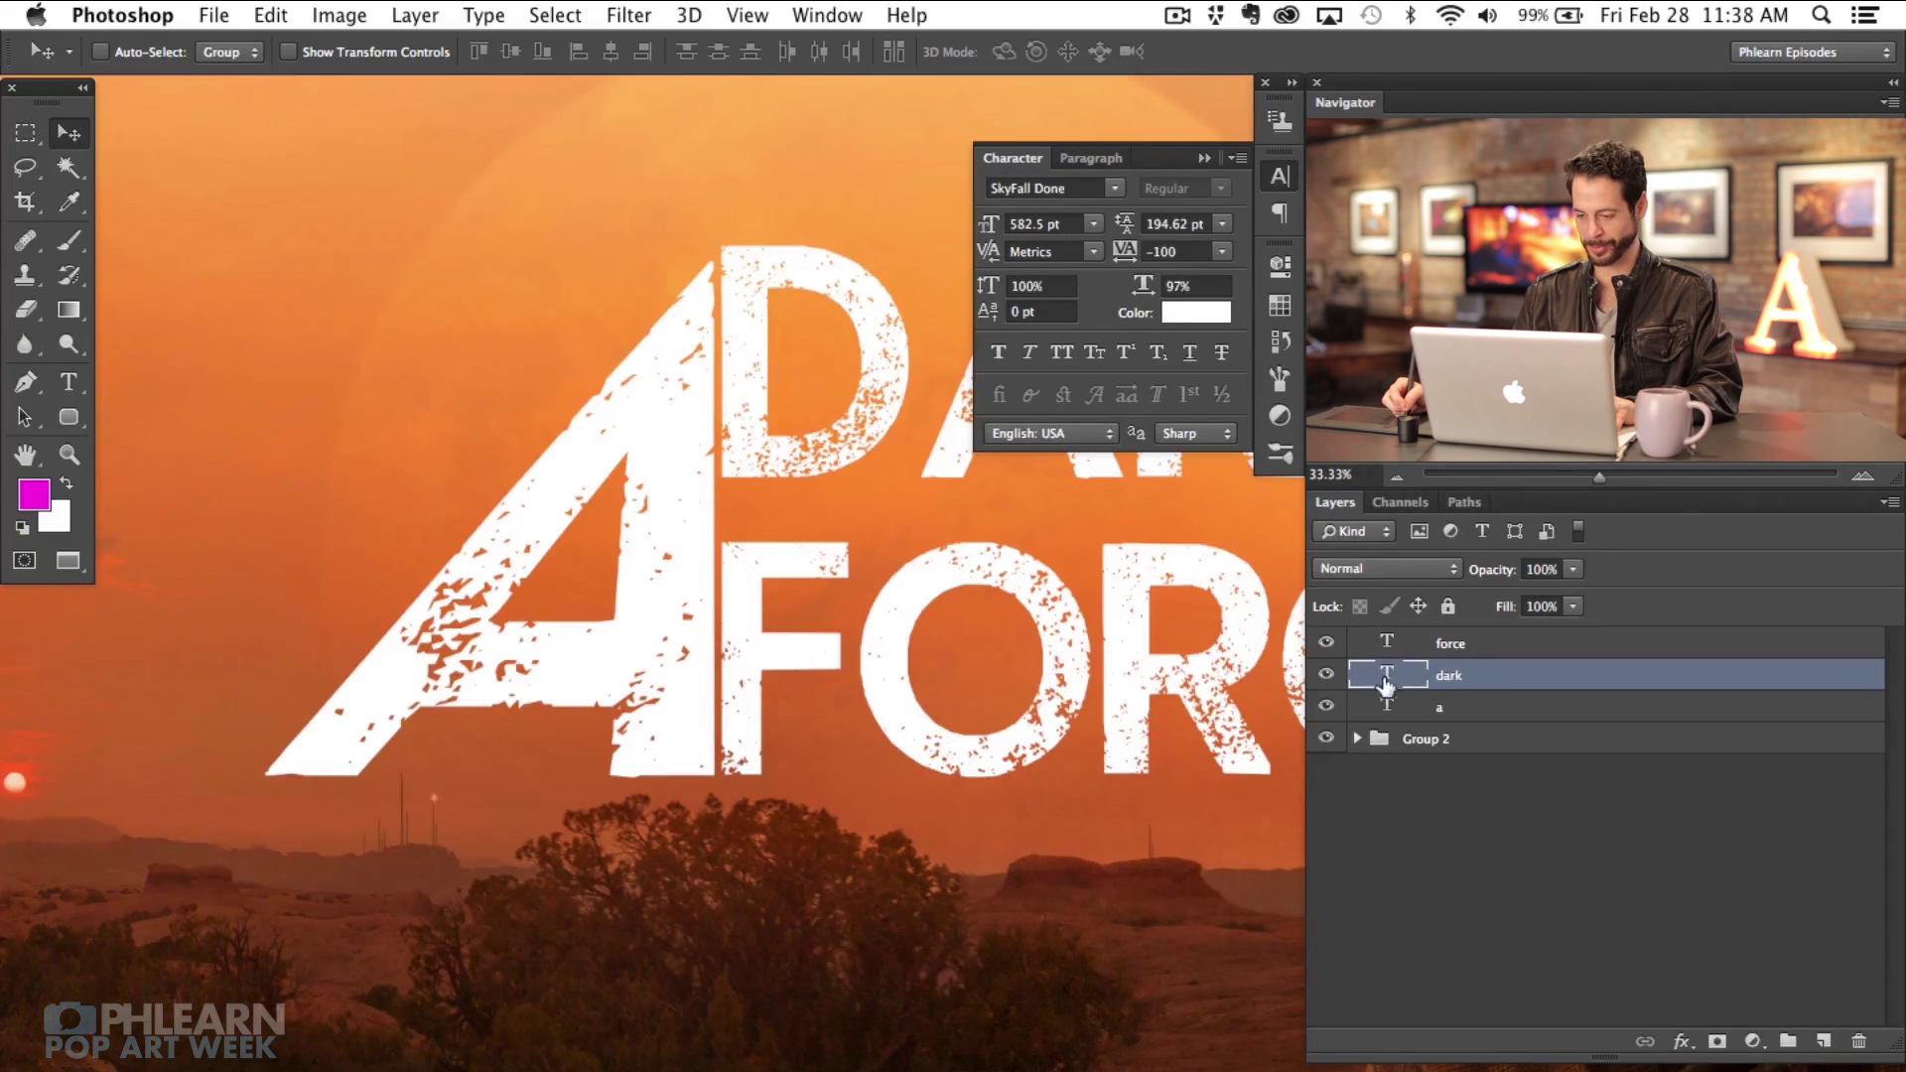
click(1459, 710)
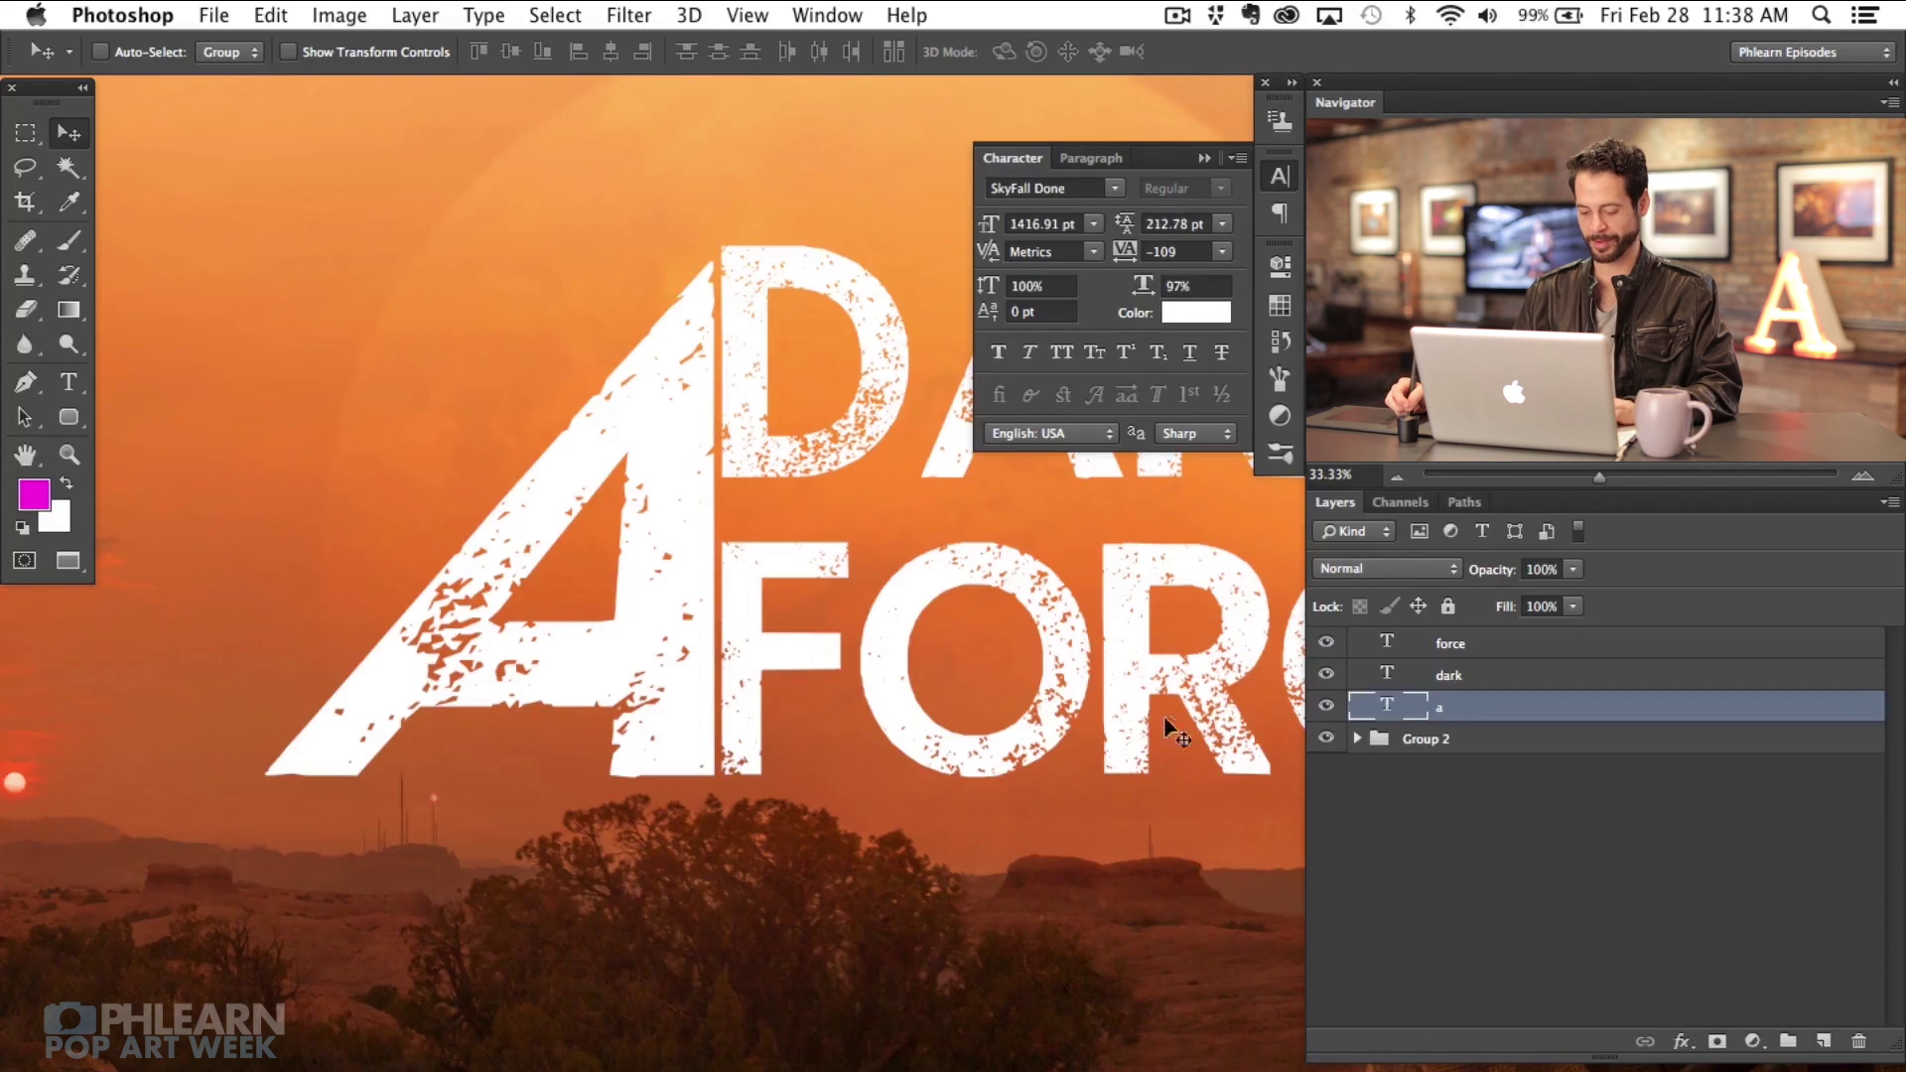
mouse_move(951, 779)
mouse_down()
mouse_move(905, 788)
mouse_move(921, 794)
mouse_up()
Step: Create a new empty layer and move it up the layer stack above the dark text layer
key(super+equal)
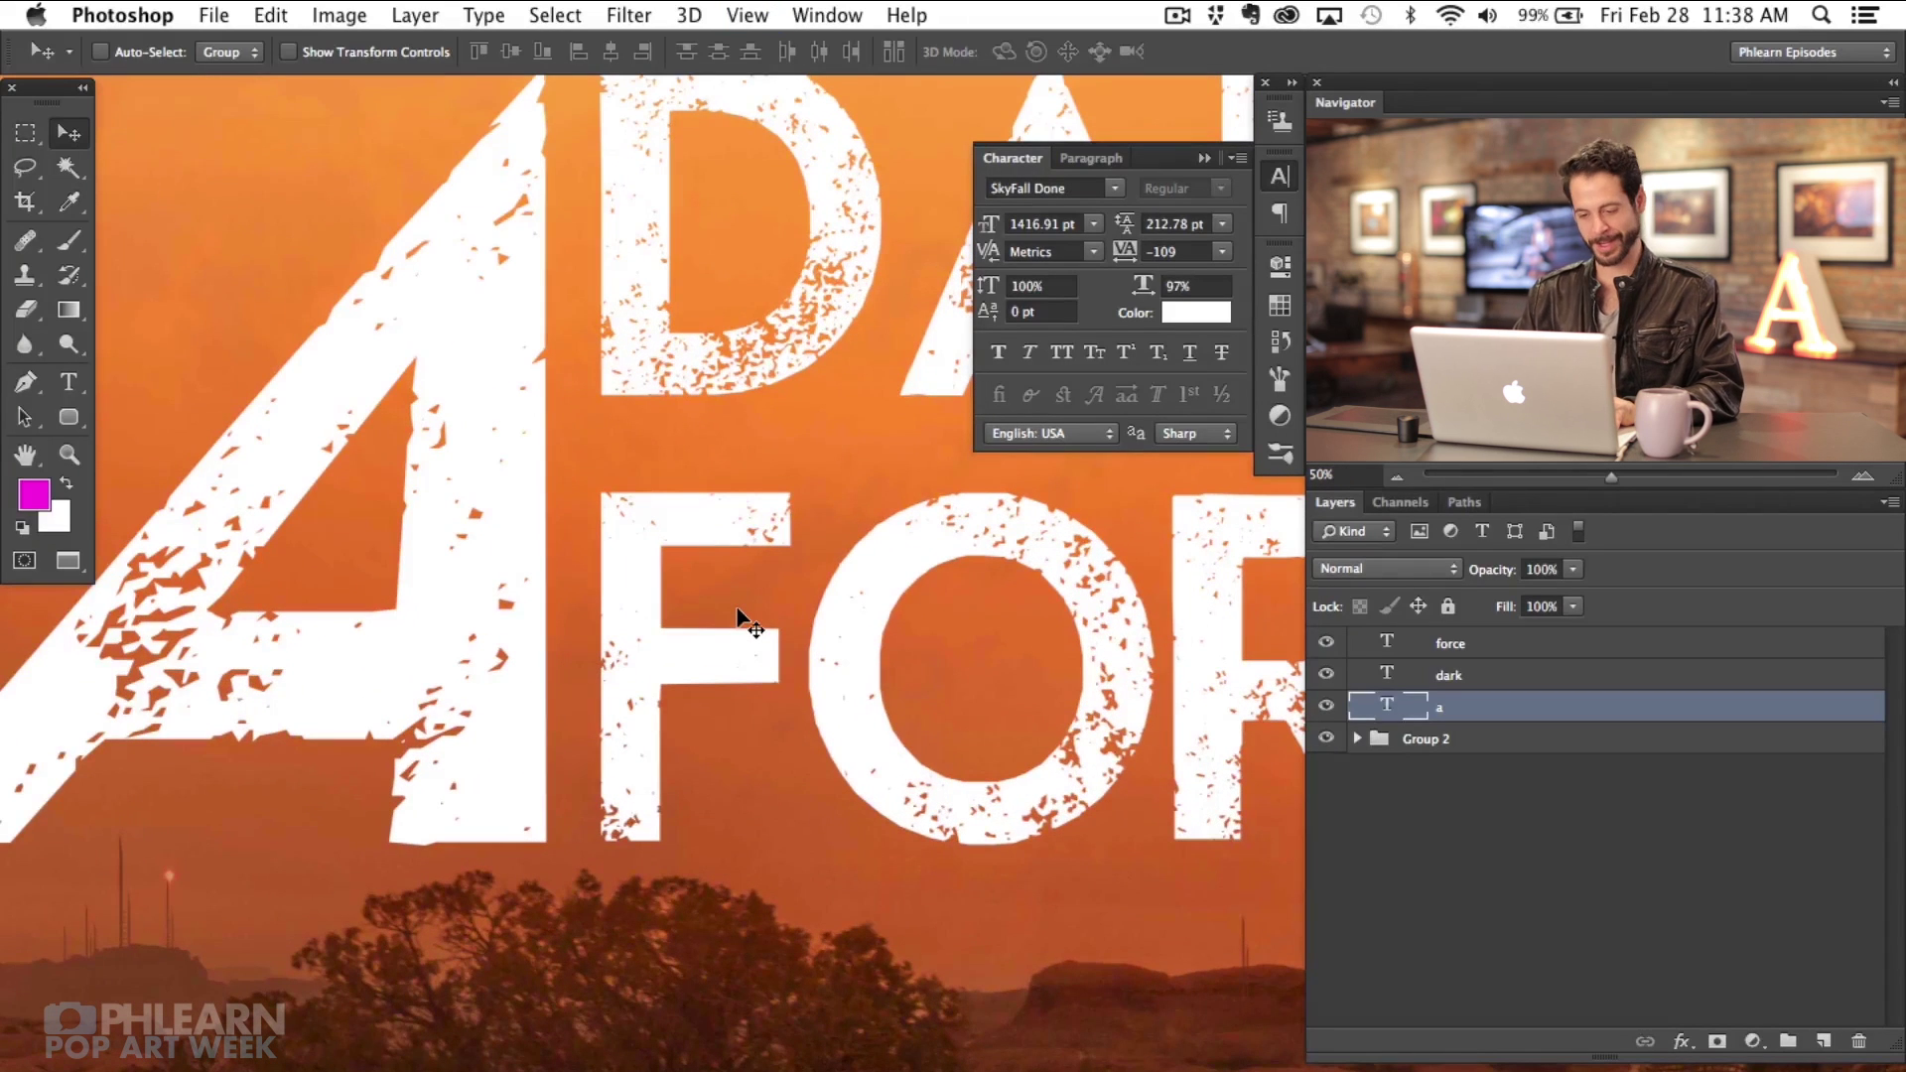
key(super+shift+alt+n)
key(super+bracketright)
key(super+bracketright)
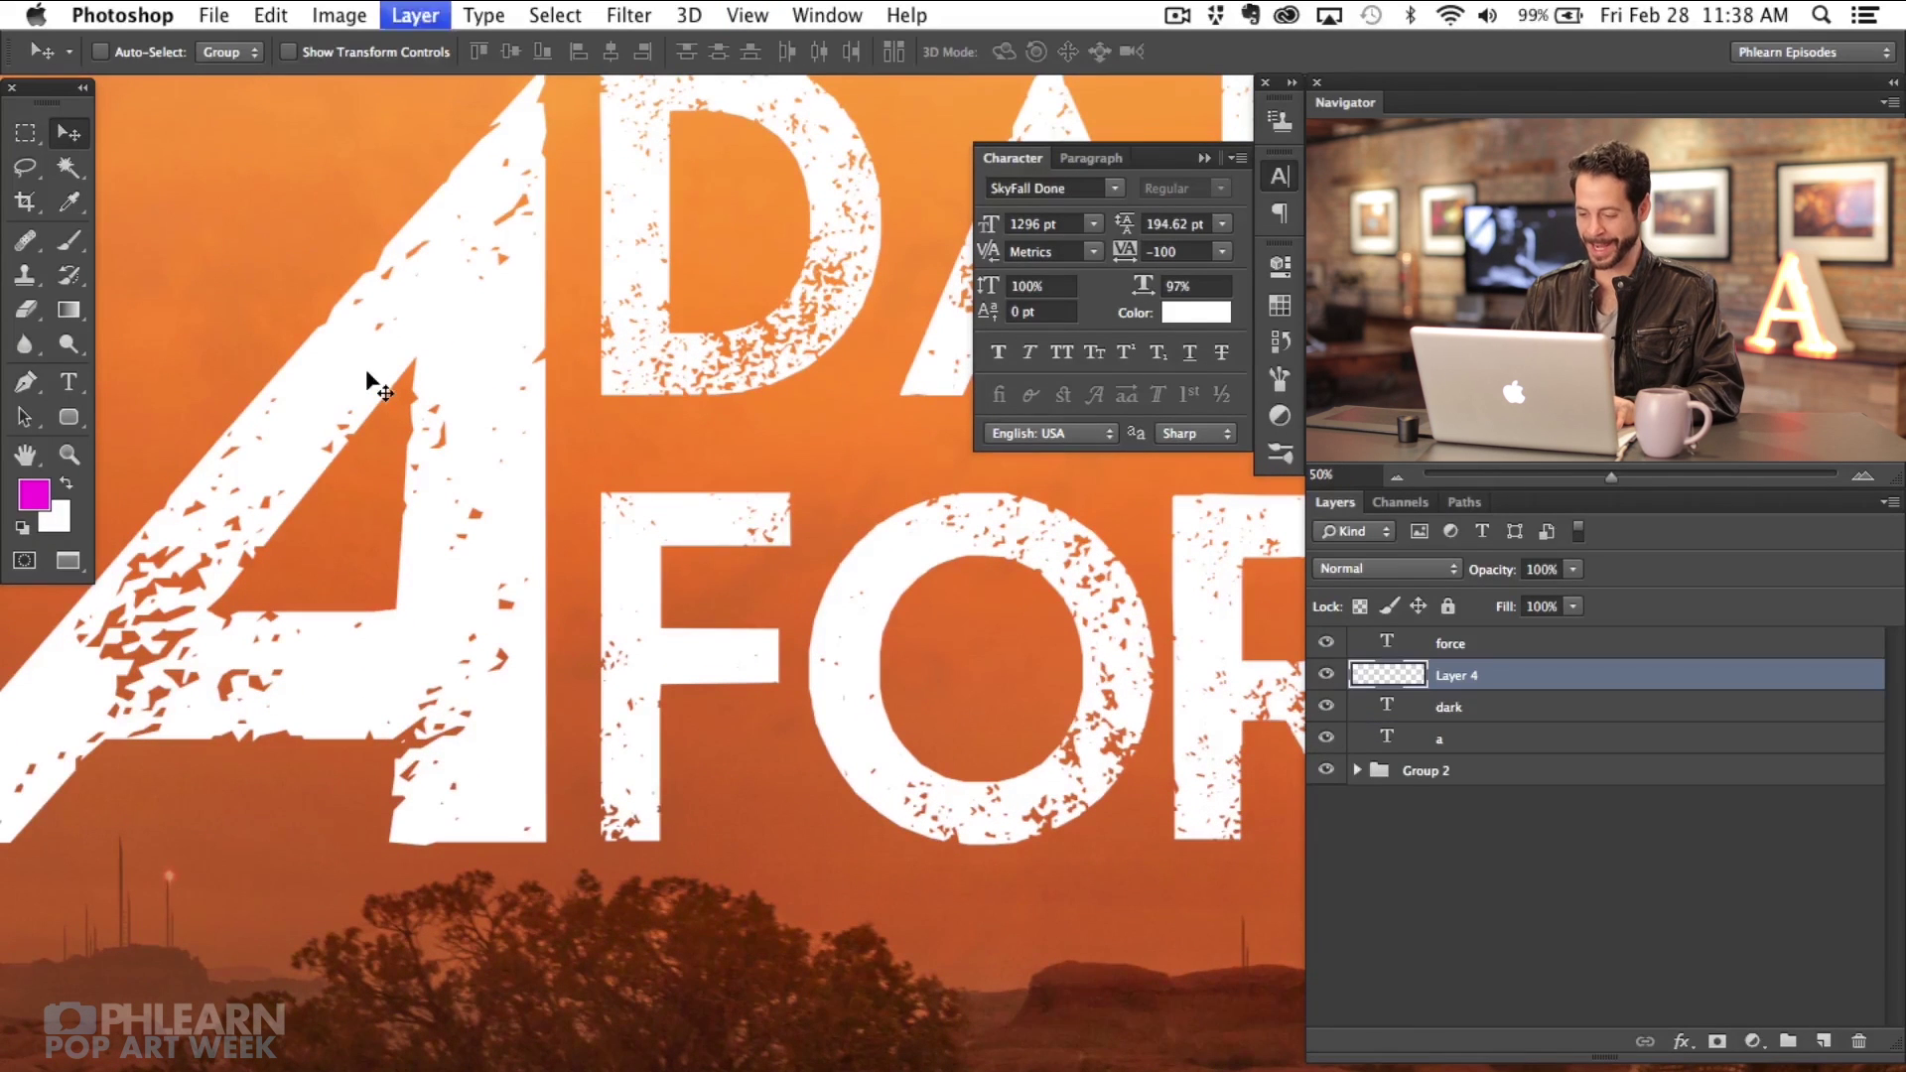
Step: Move the dark text layer down to narrow the gap between DARK and FORCE
scroll(672, 626, up, 5)
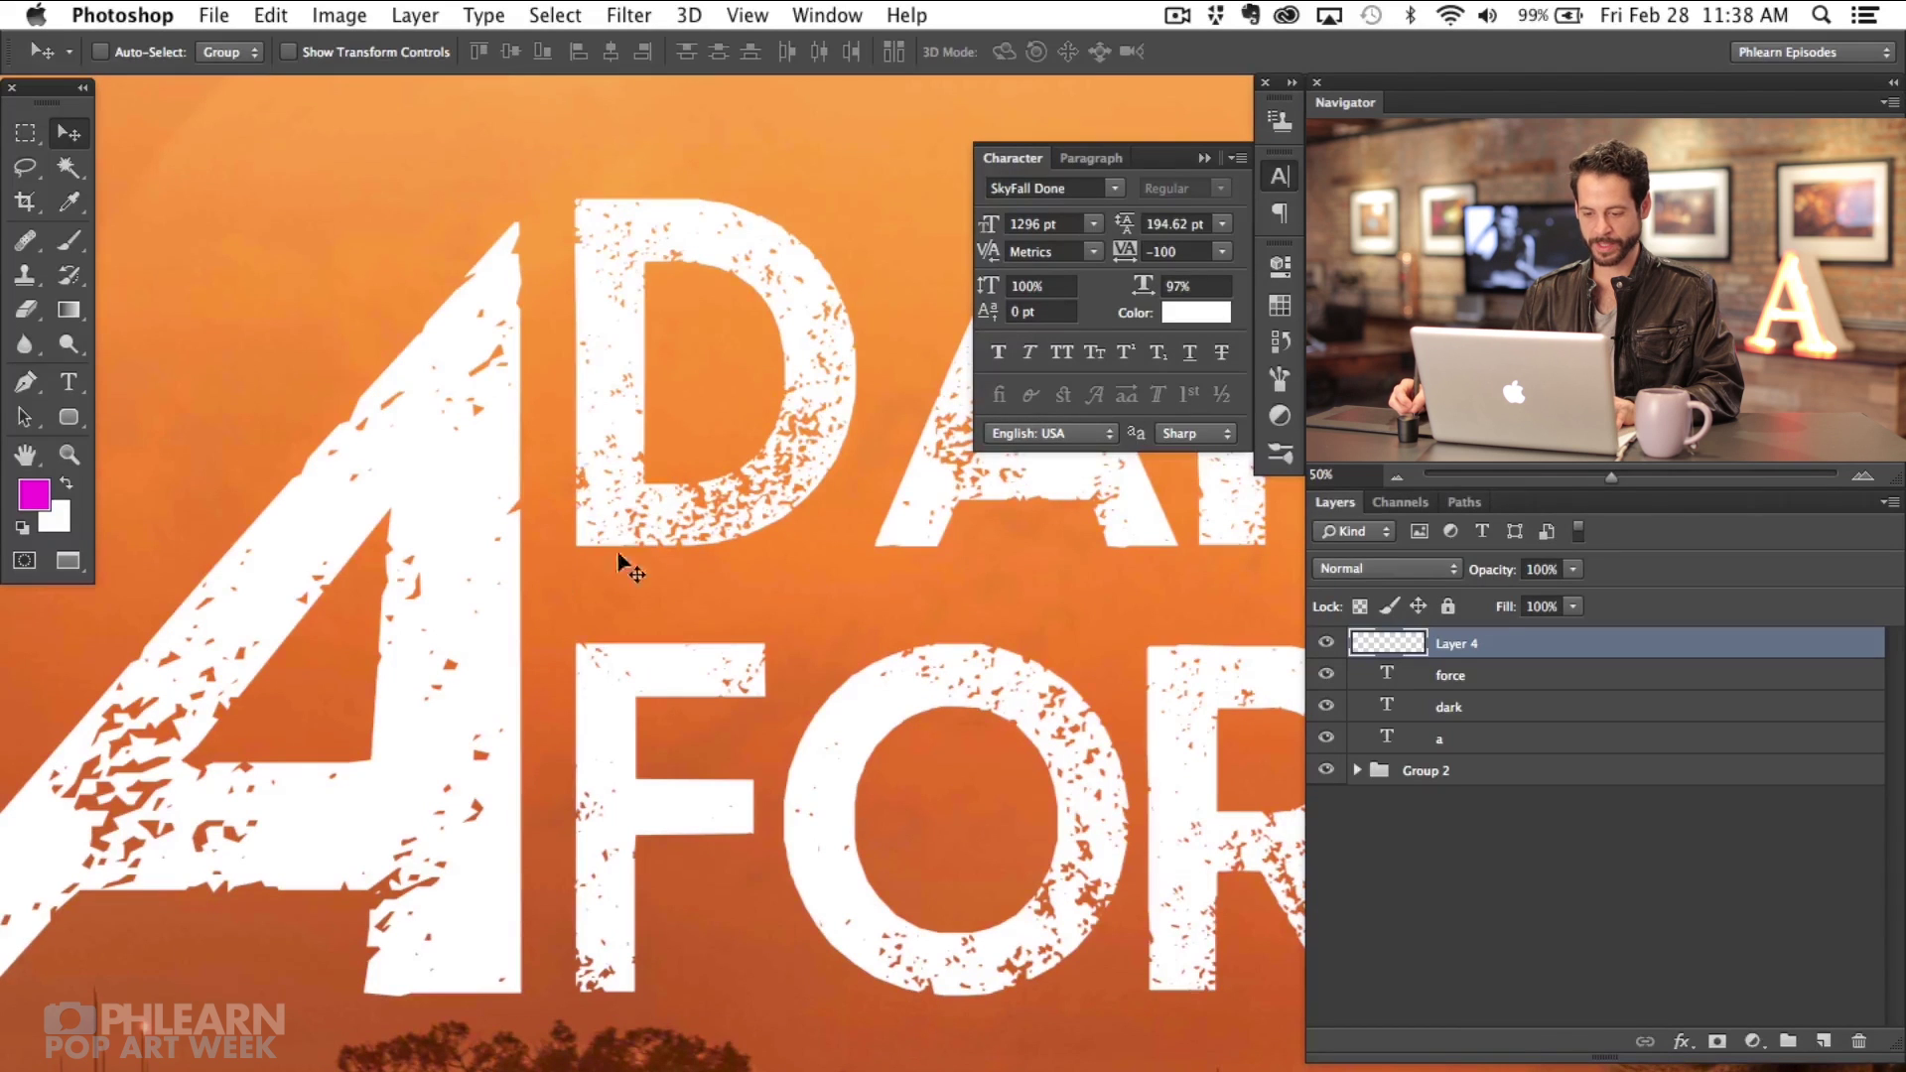
click(1508, 714)
drag(915, 719, 910, 753)
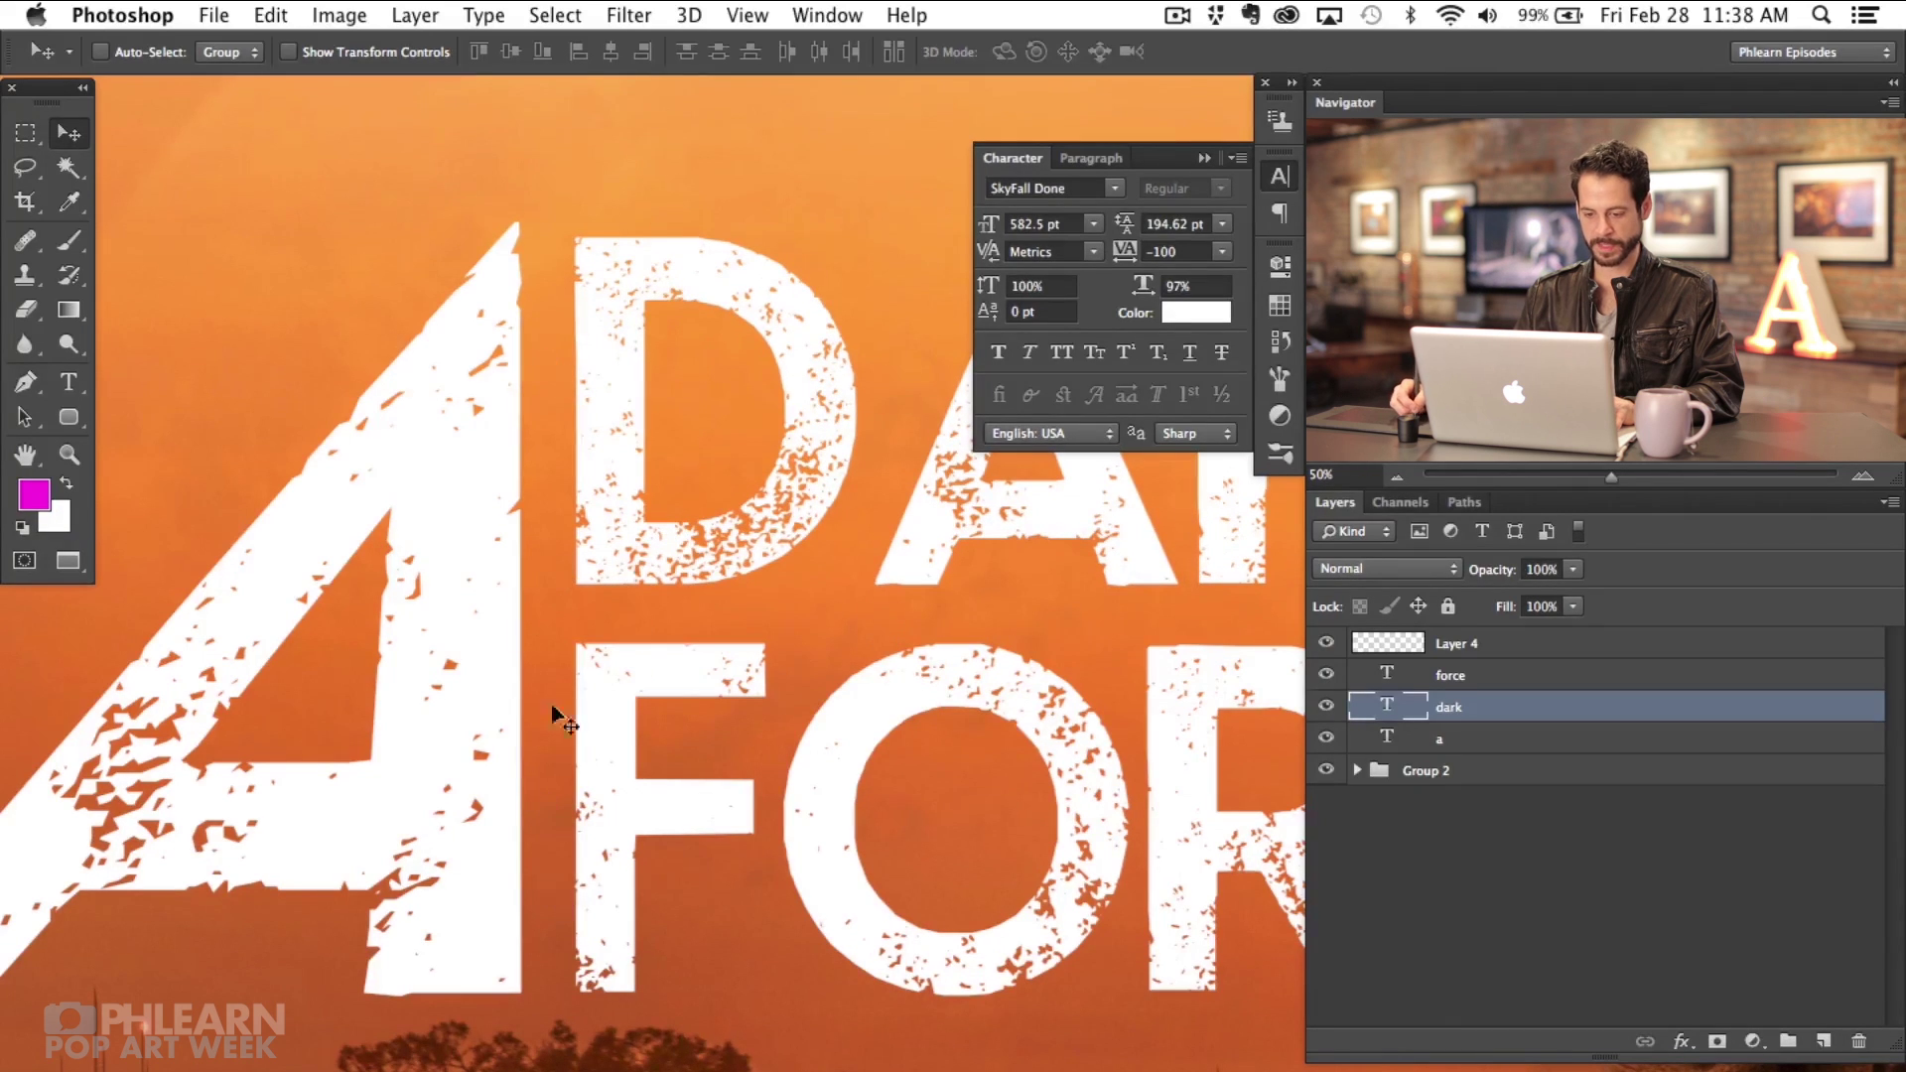
Step: On Layer 4, fill a magenta square exactly as wide as the gap between the letter A's stem and the F, and deselect
click(1479, 645)
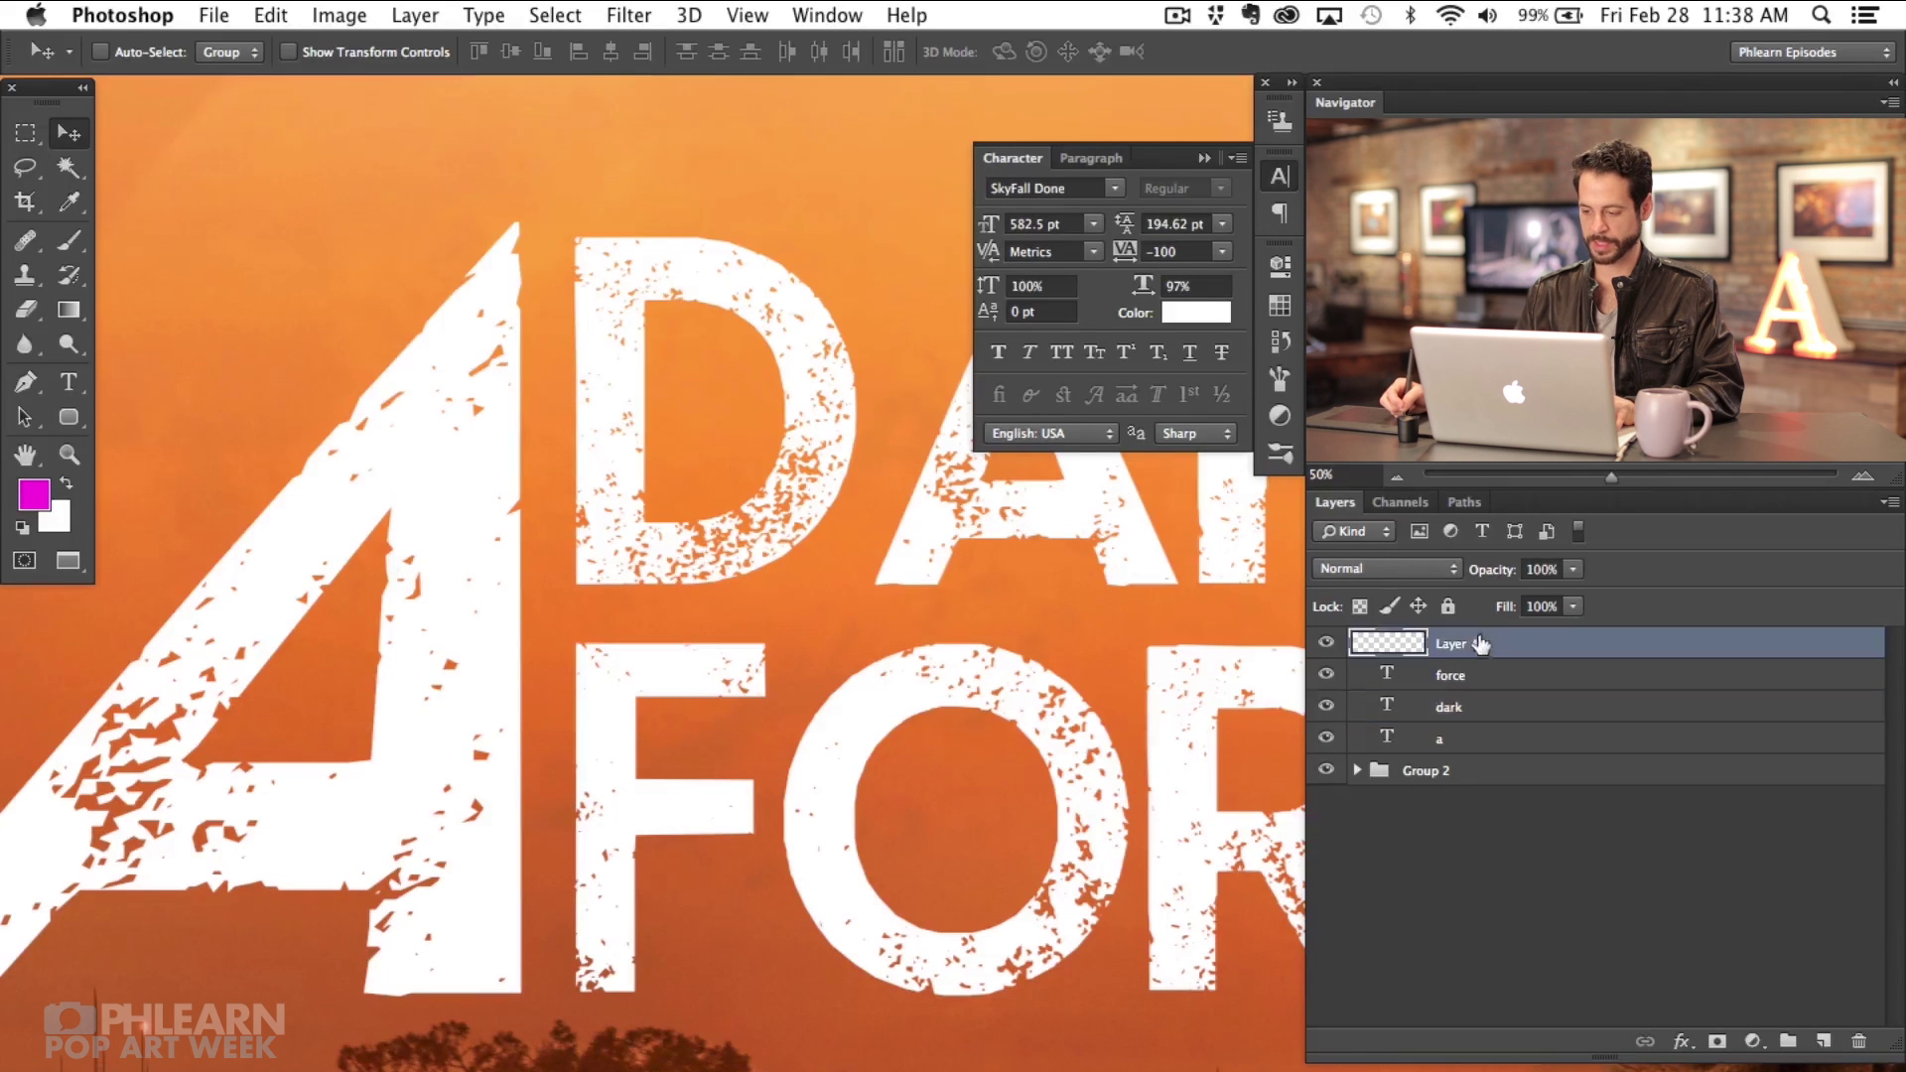
key(super+equal)
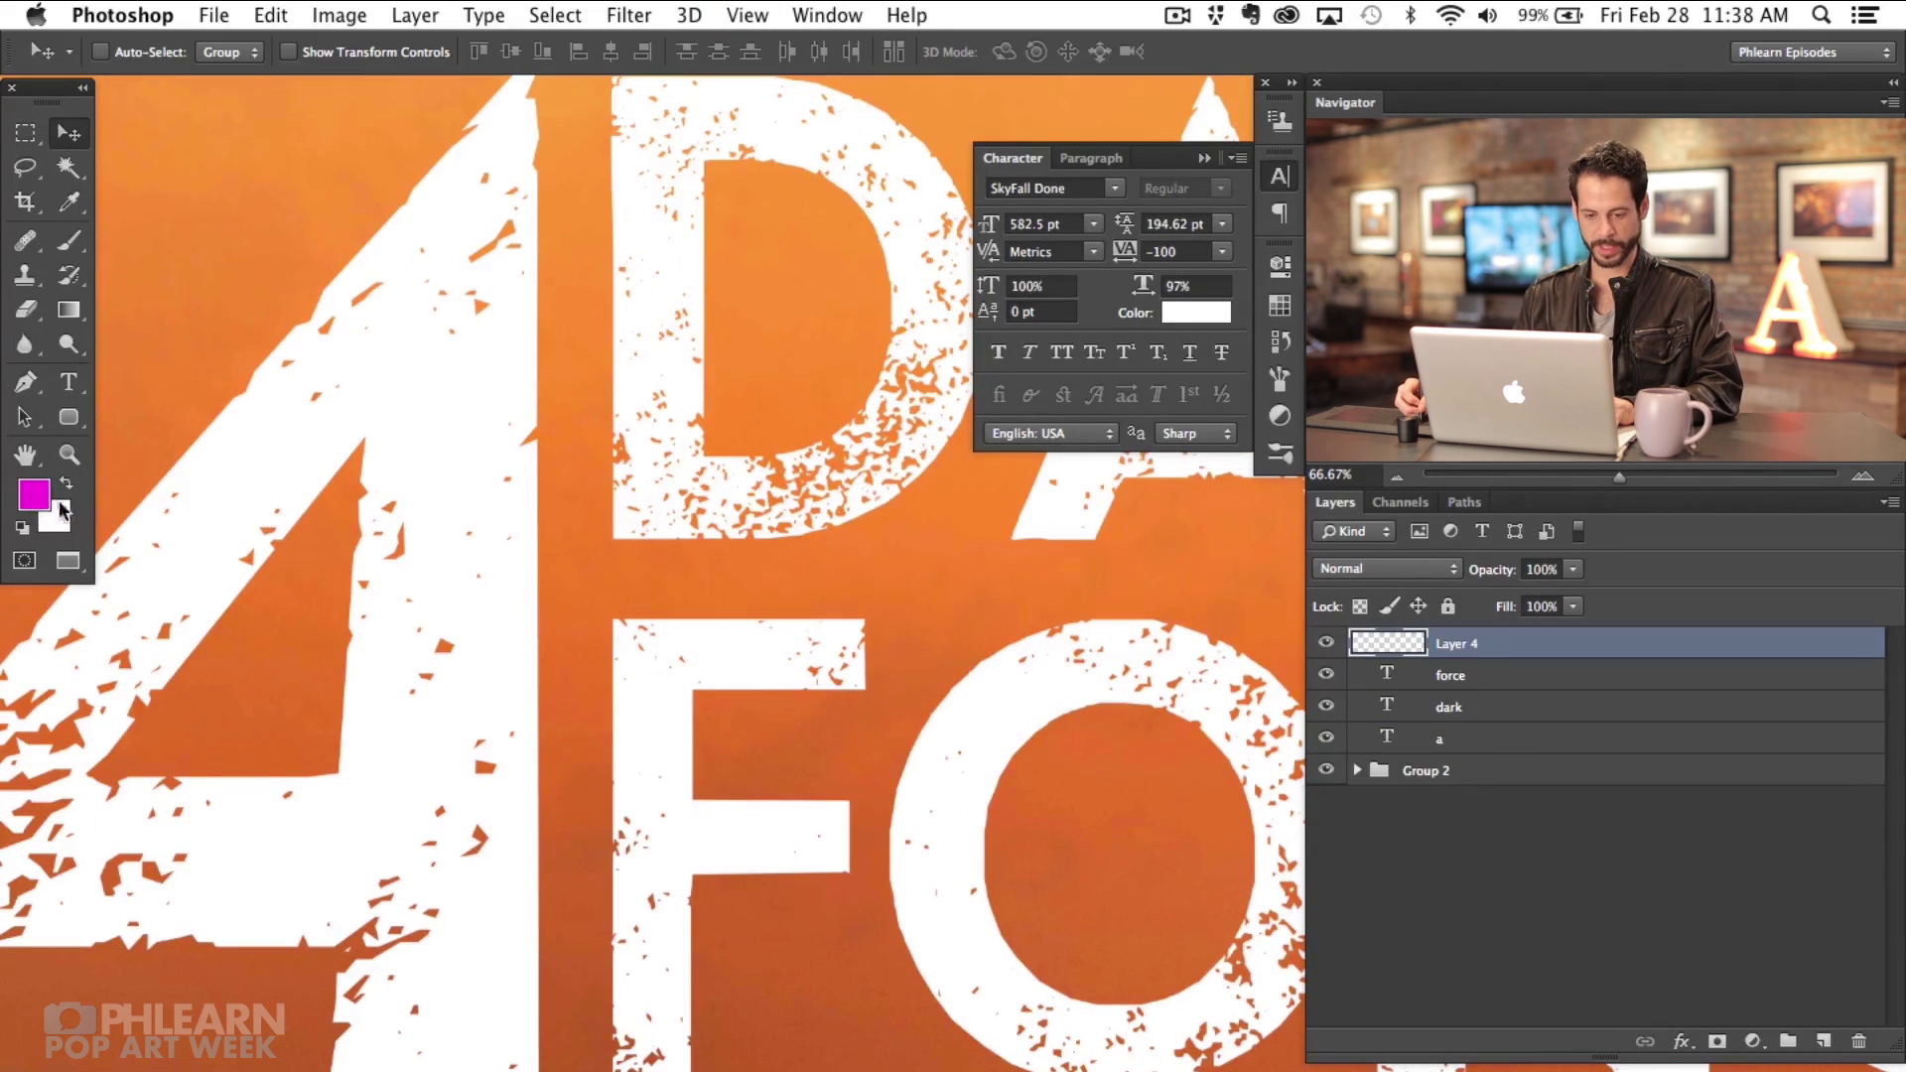
key(m)
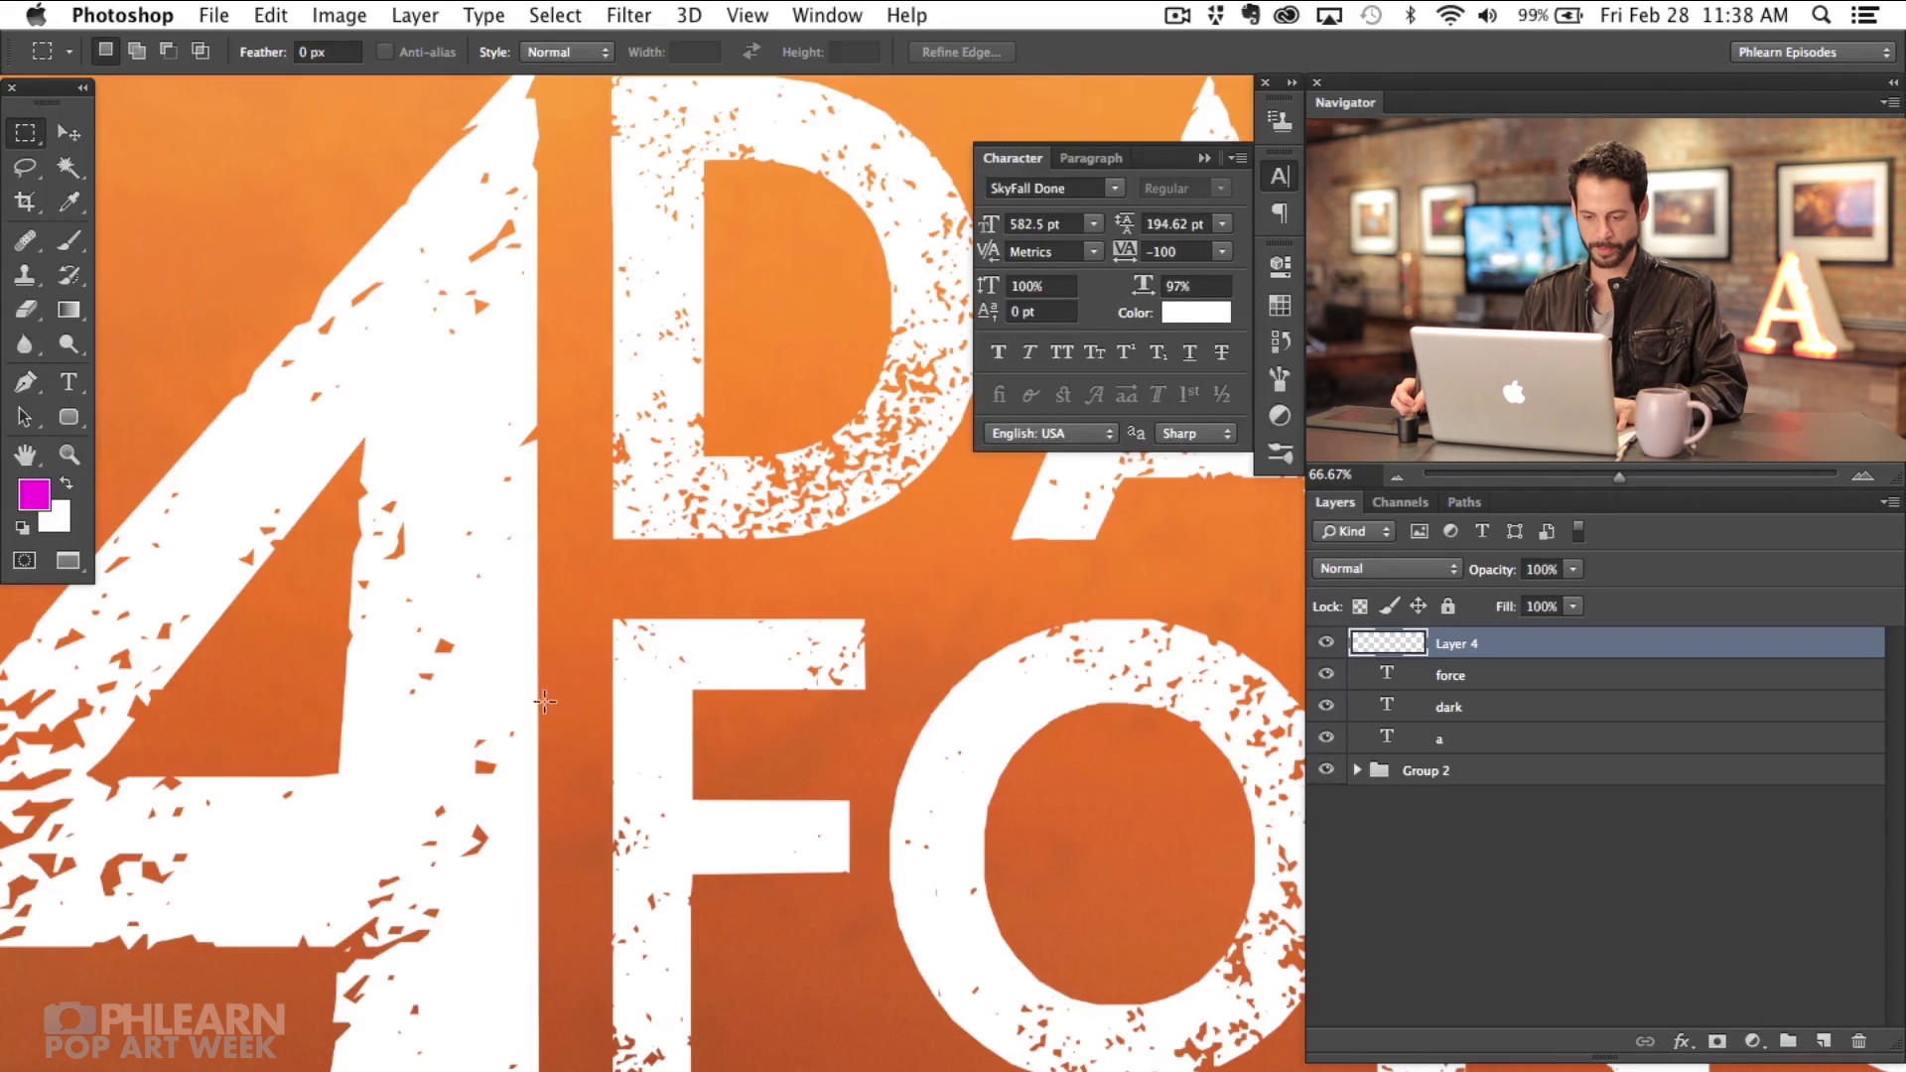
drag(546, 693, 608, 836)
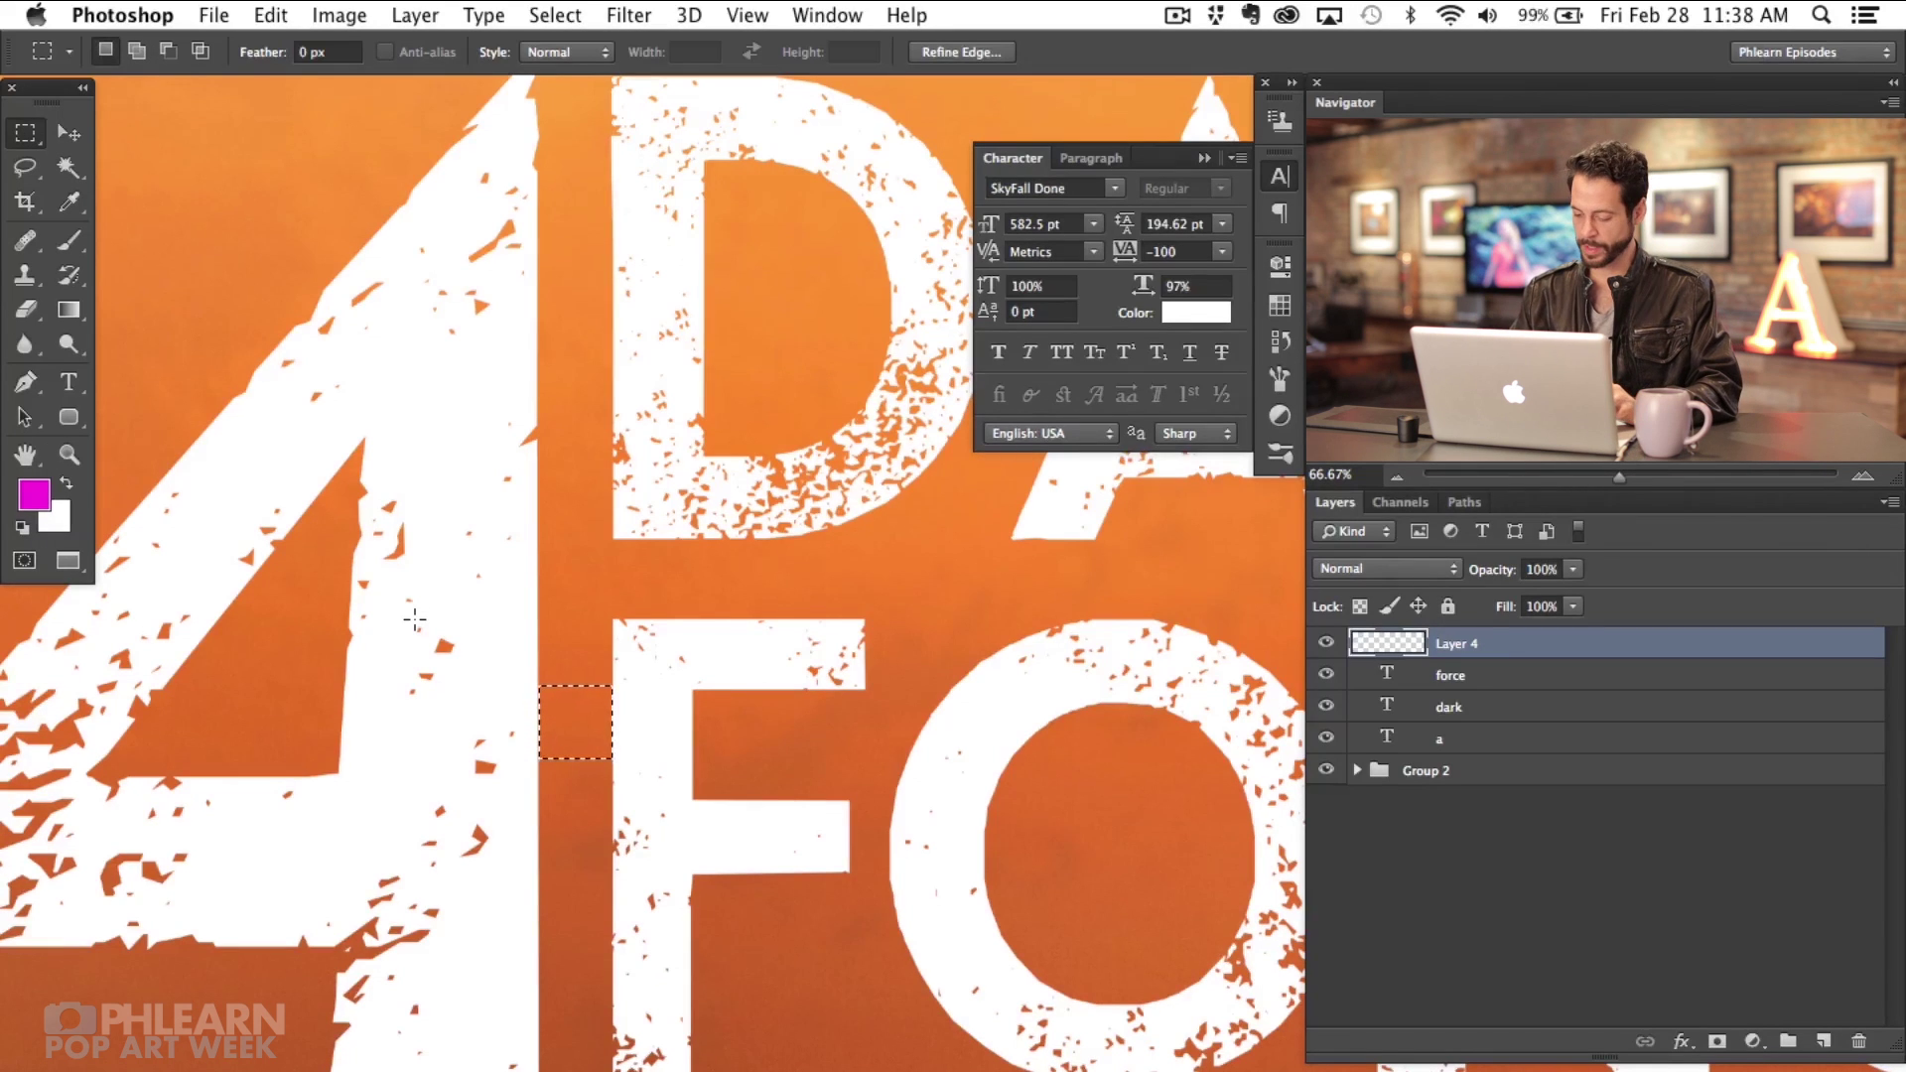
key(alt+BackSpace)
key(super+d)
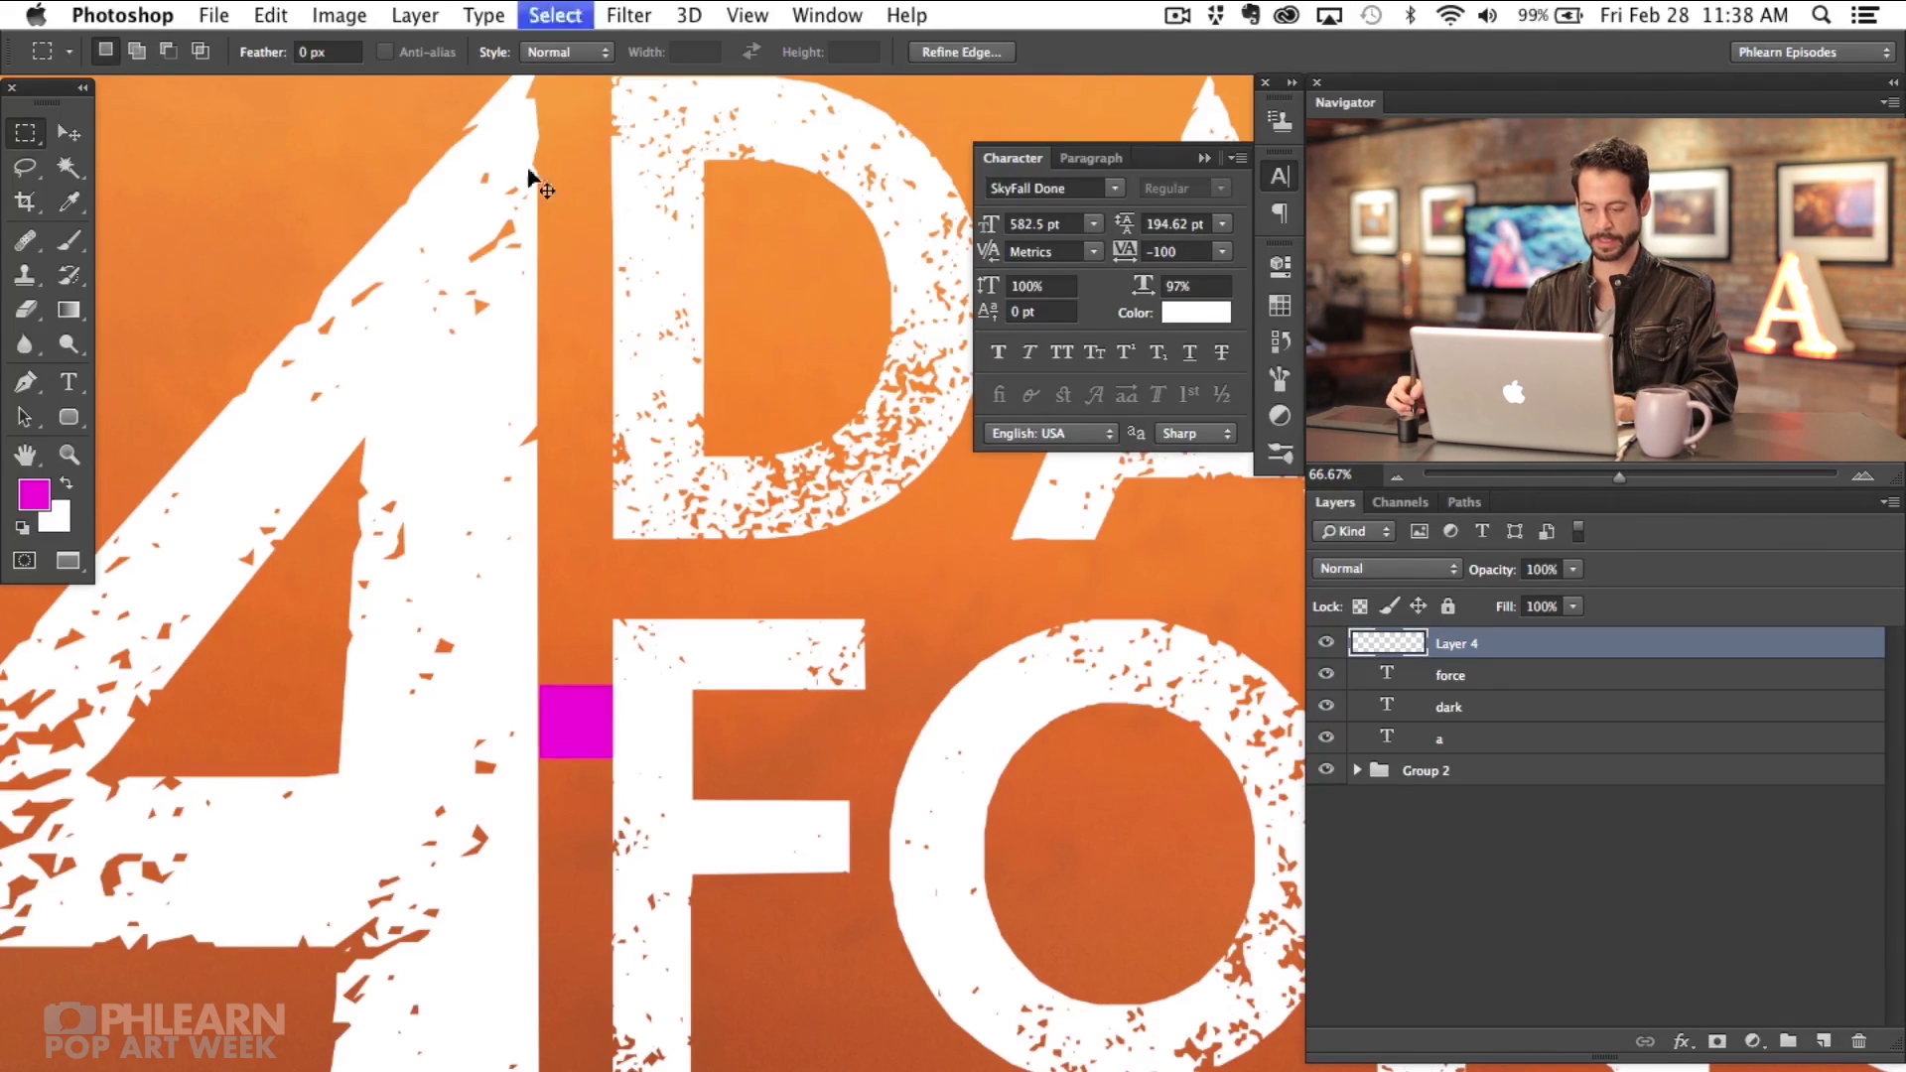
Step: Place the magenta spacer square between the D and F, and shift DARK down until it touches the square
key(v)
drag(785, 1003, 779, 711)
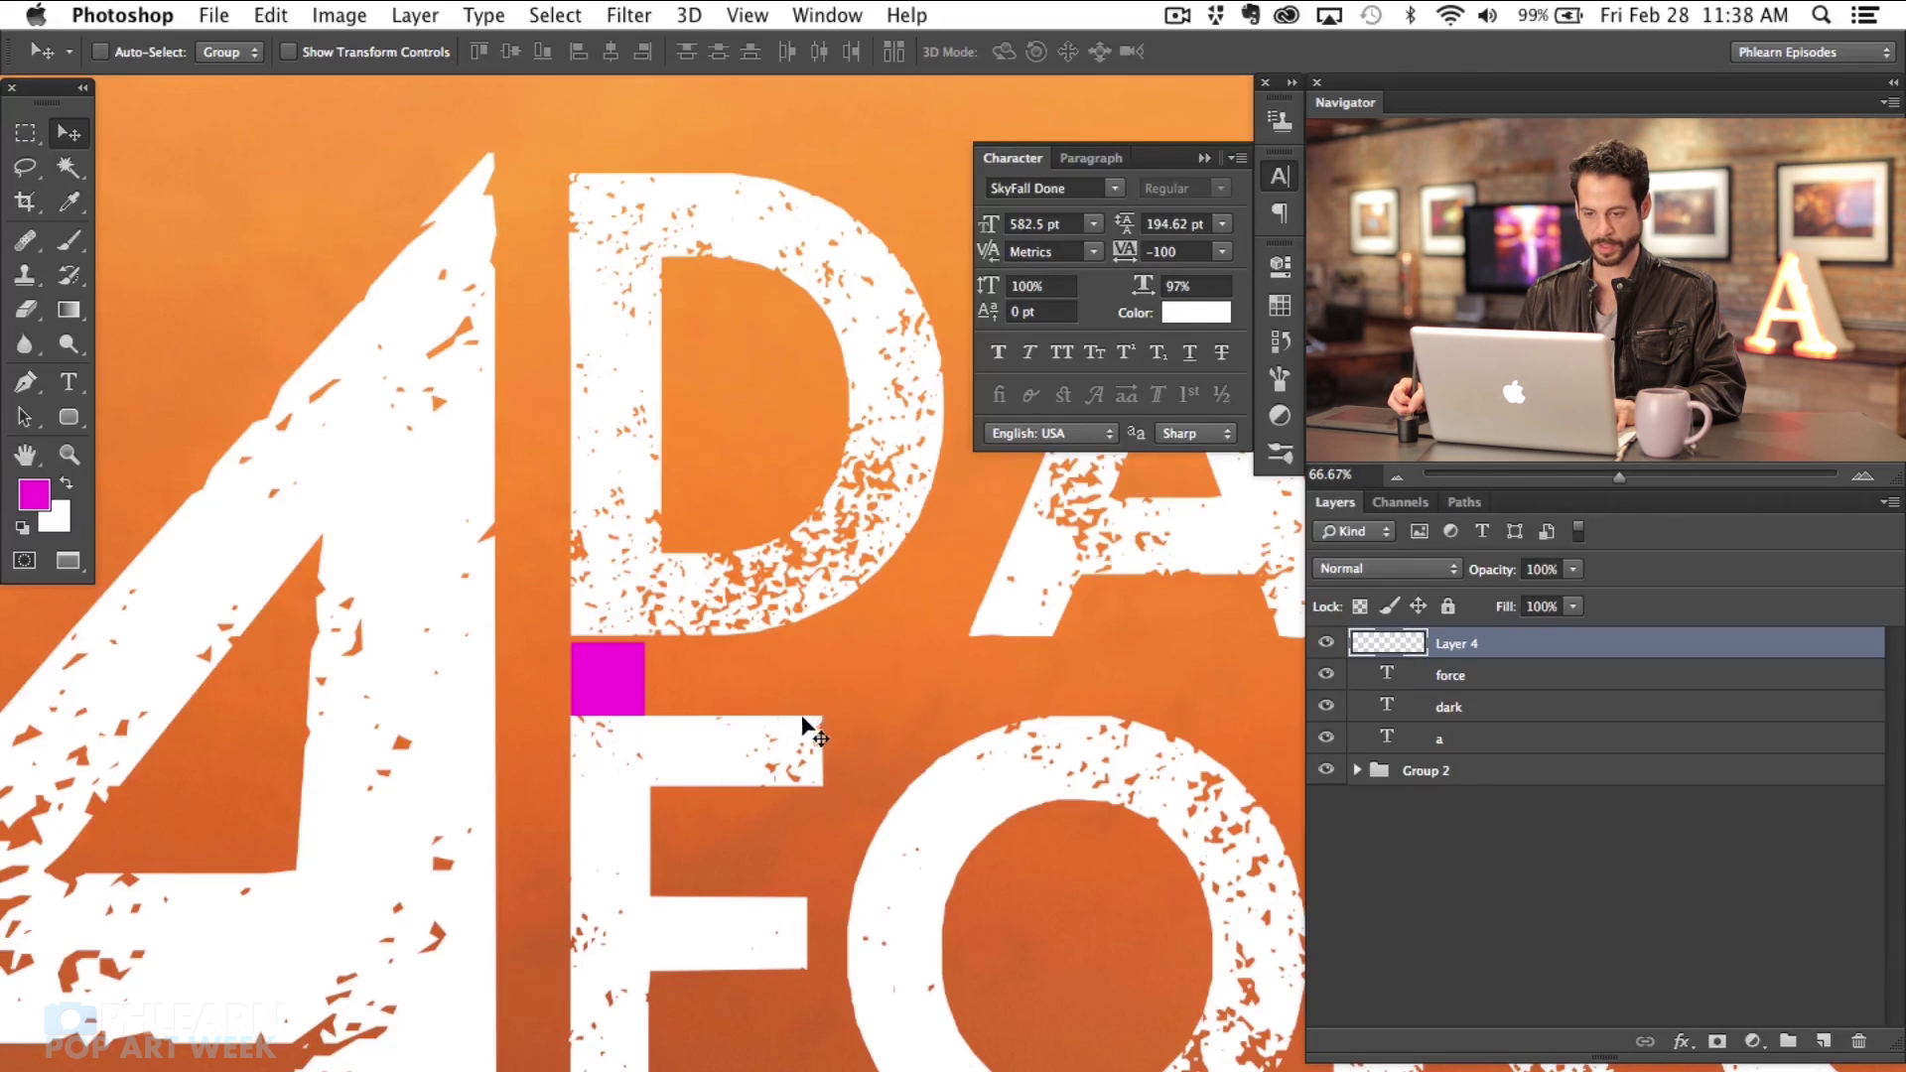
click(1459, 713)
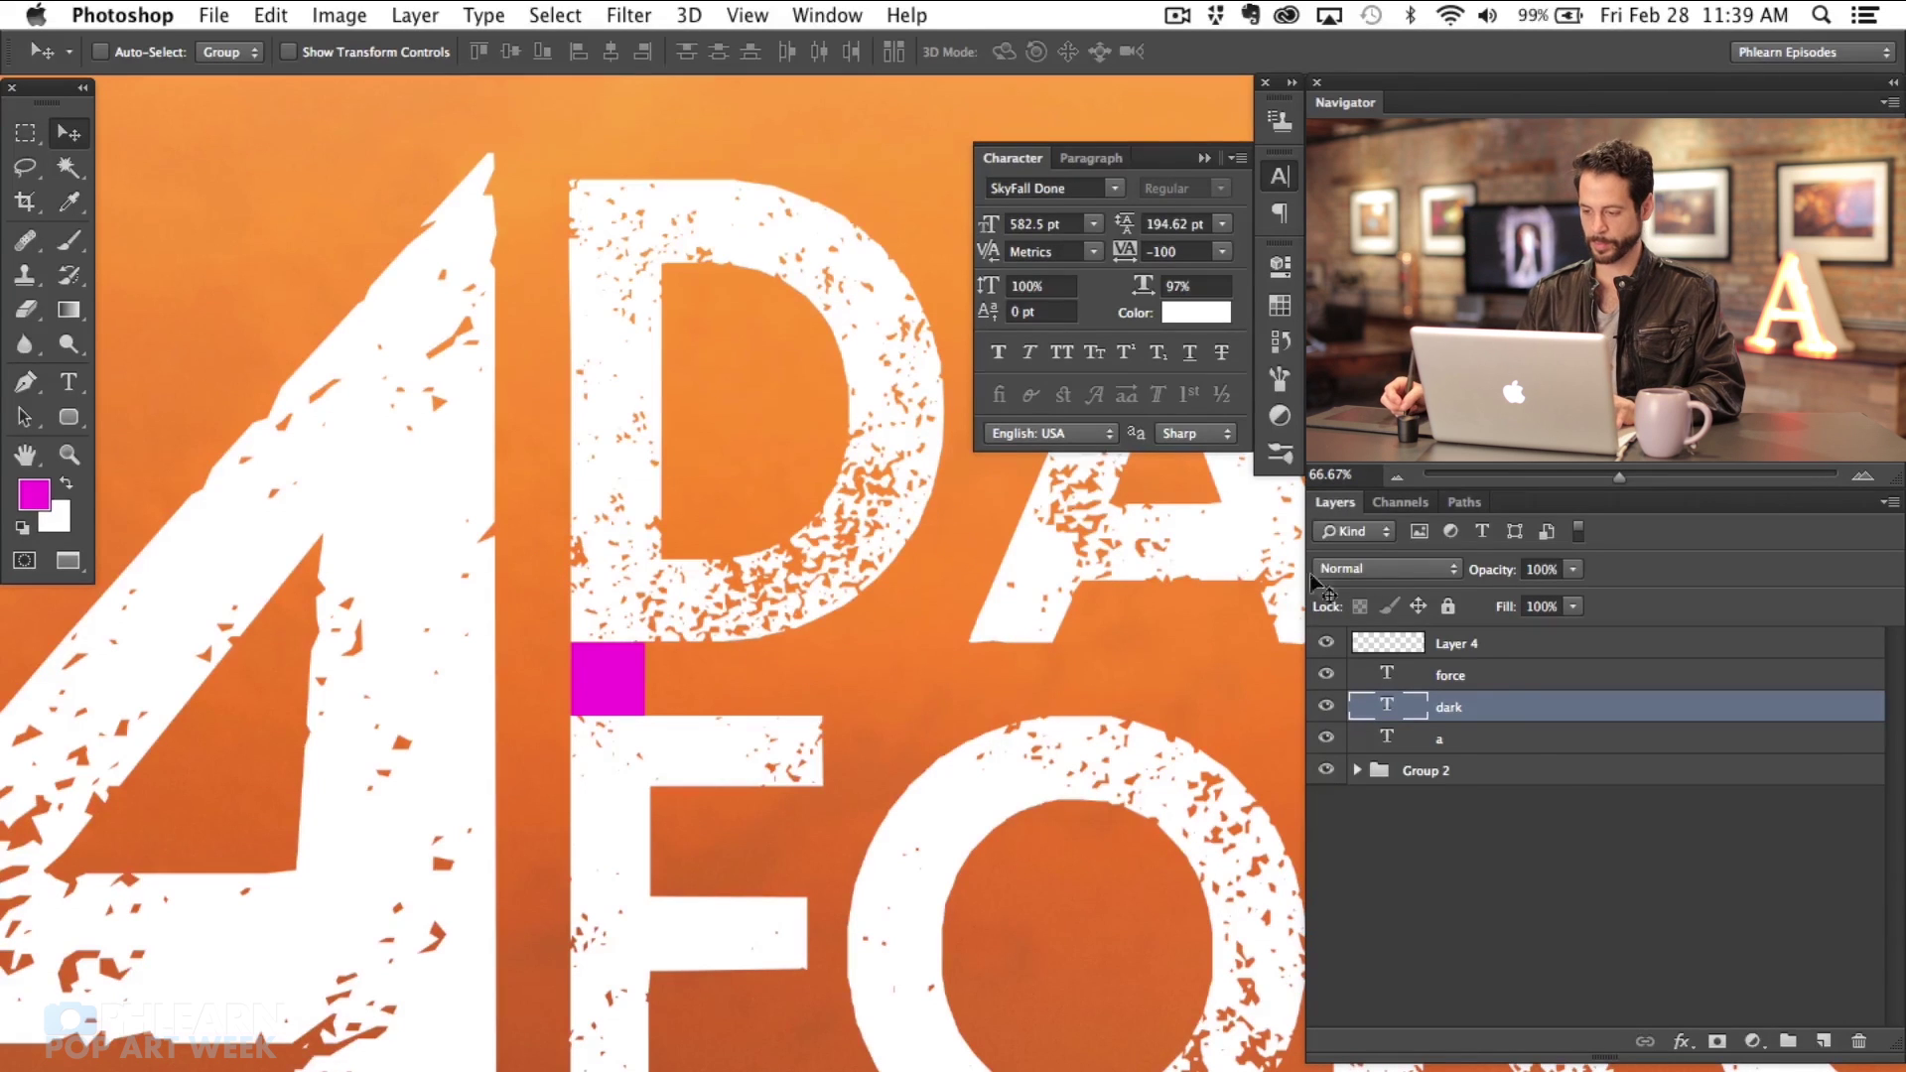
Step: Scale the letter A's height to 97.49% so its tip aligns with the top of DARK, and apply the transform
click(1487, 743)
mouse_move(650, 735)
mouse_down()
mouse_move(723, 767)
mouse_move(668, 760)
mouse_up()
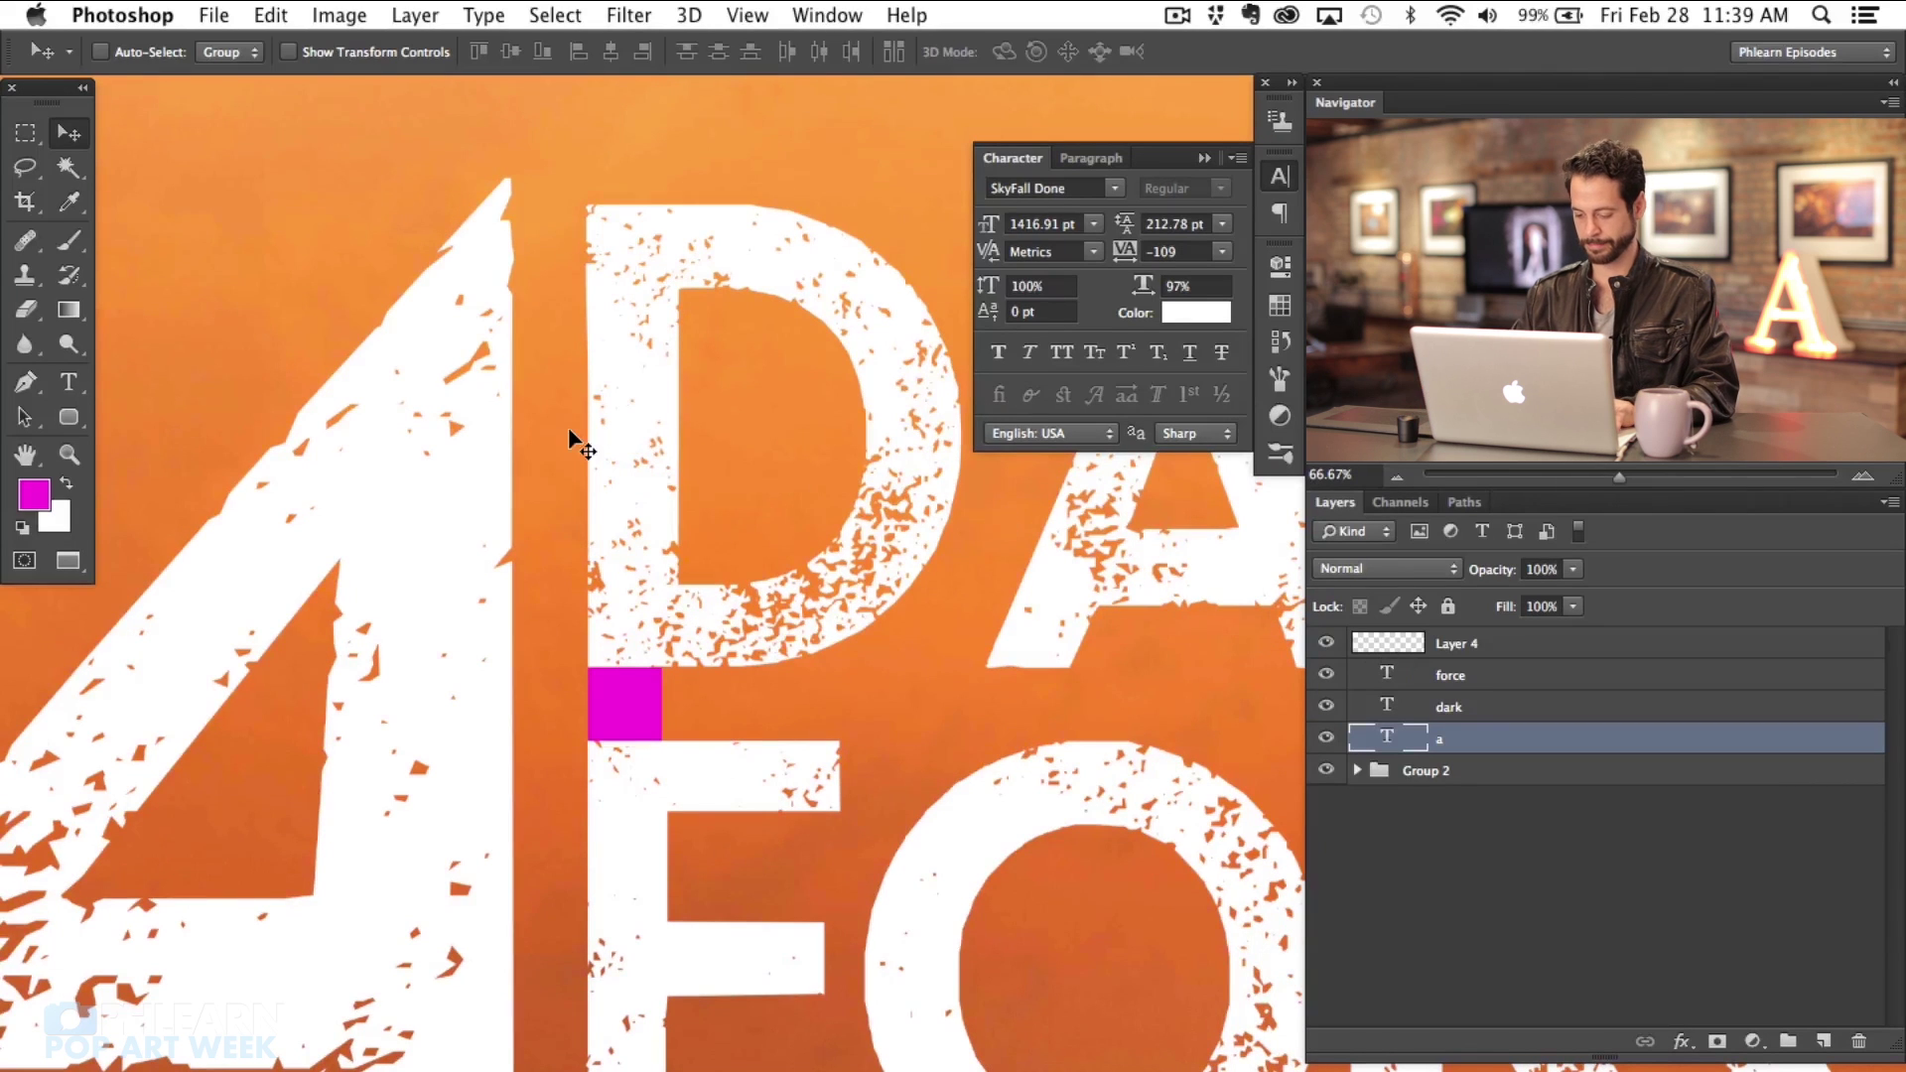
key(super+minus)
key(super+t)
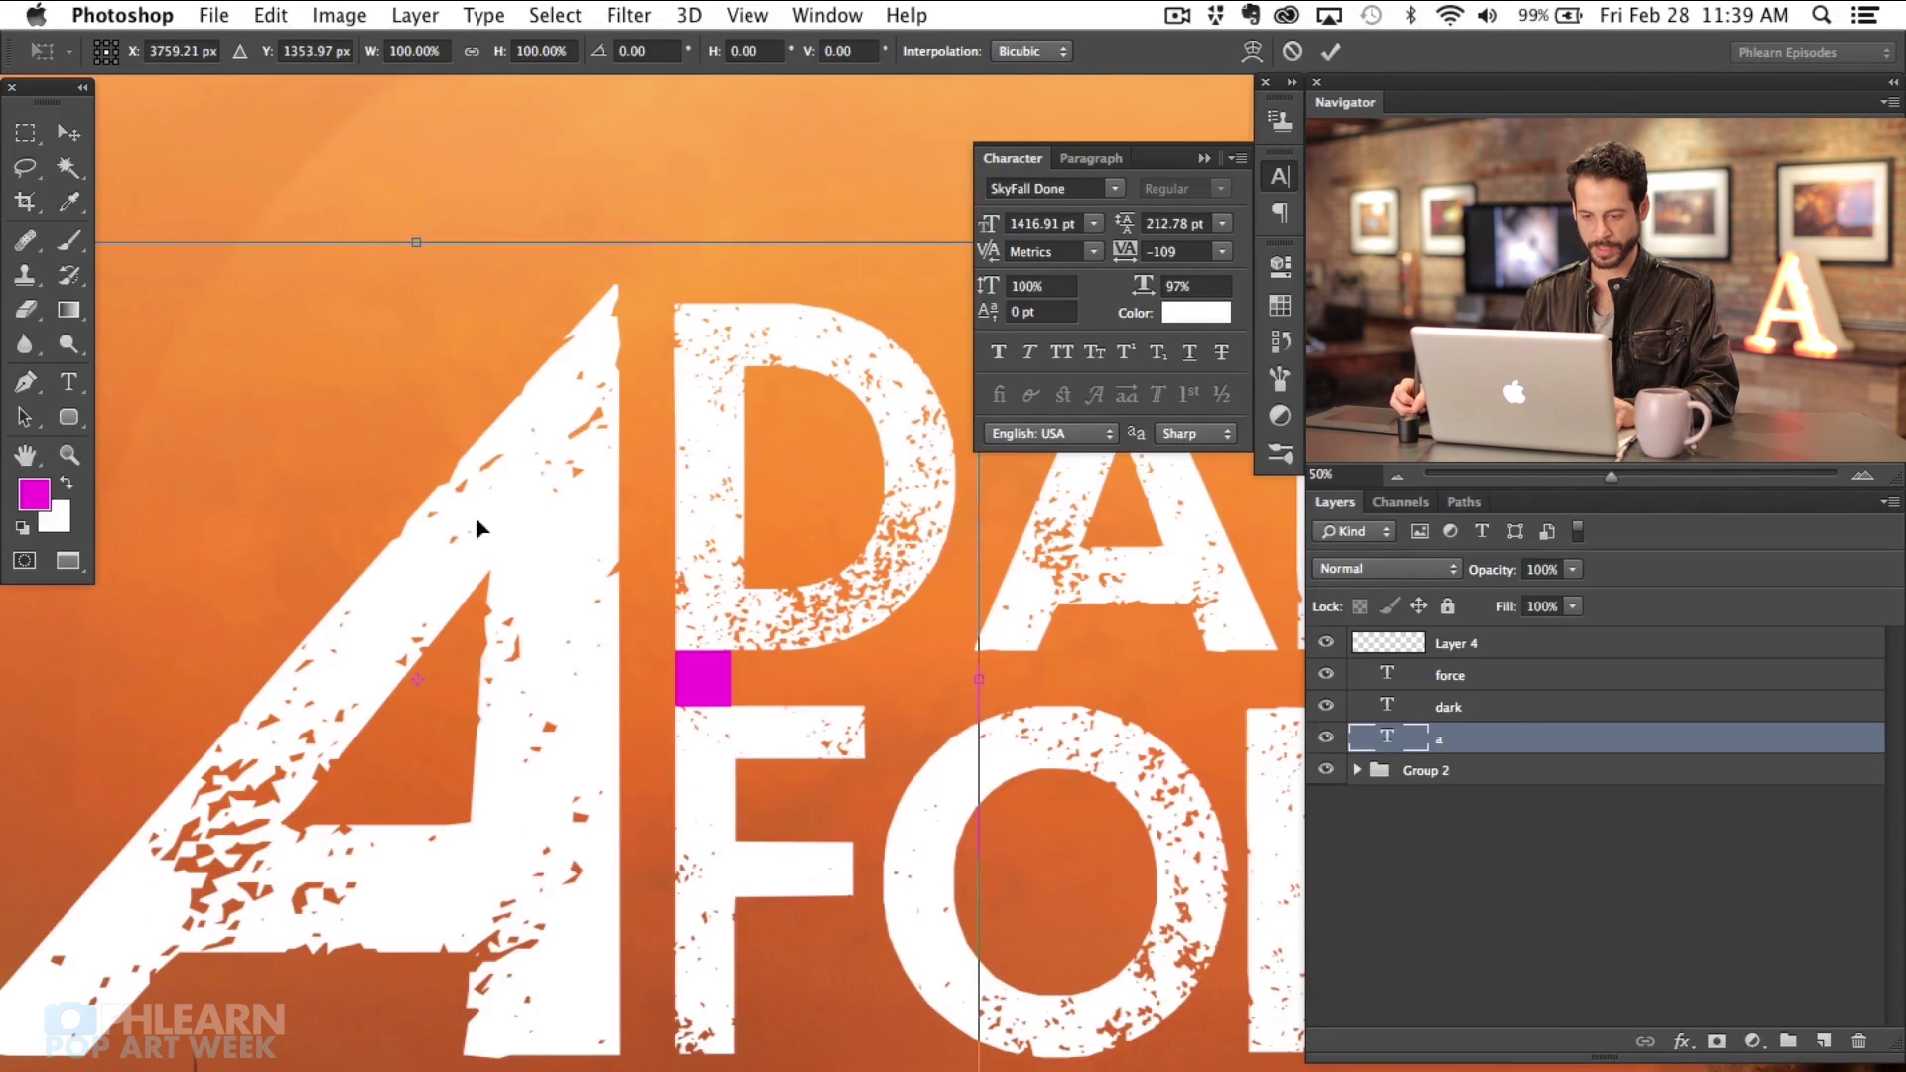
drag(419, 240, 421, 259)
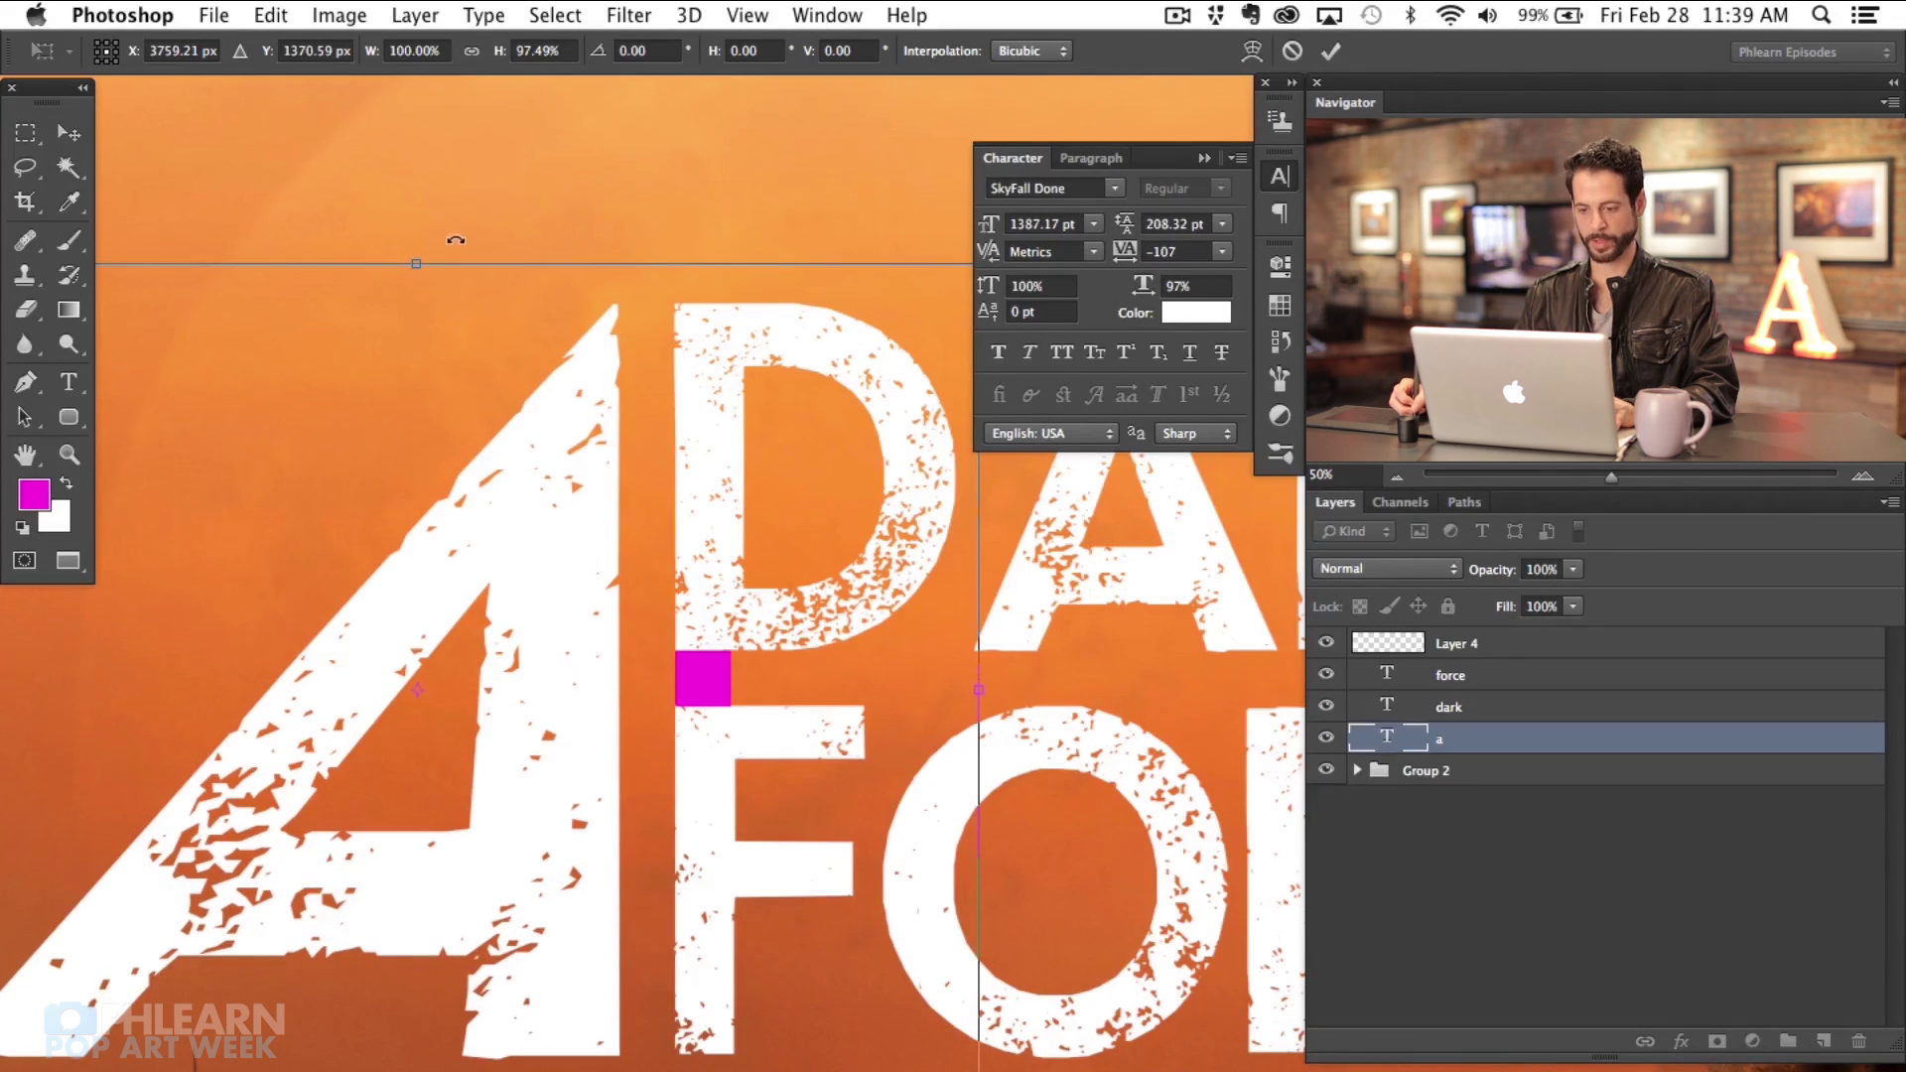
key(Return)
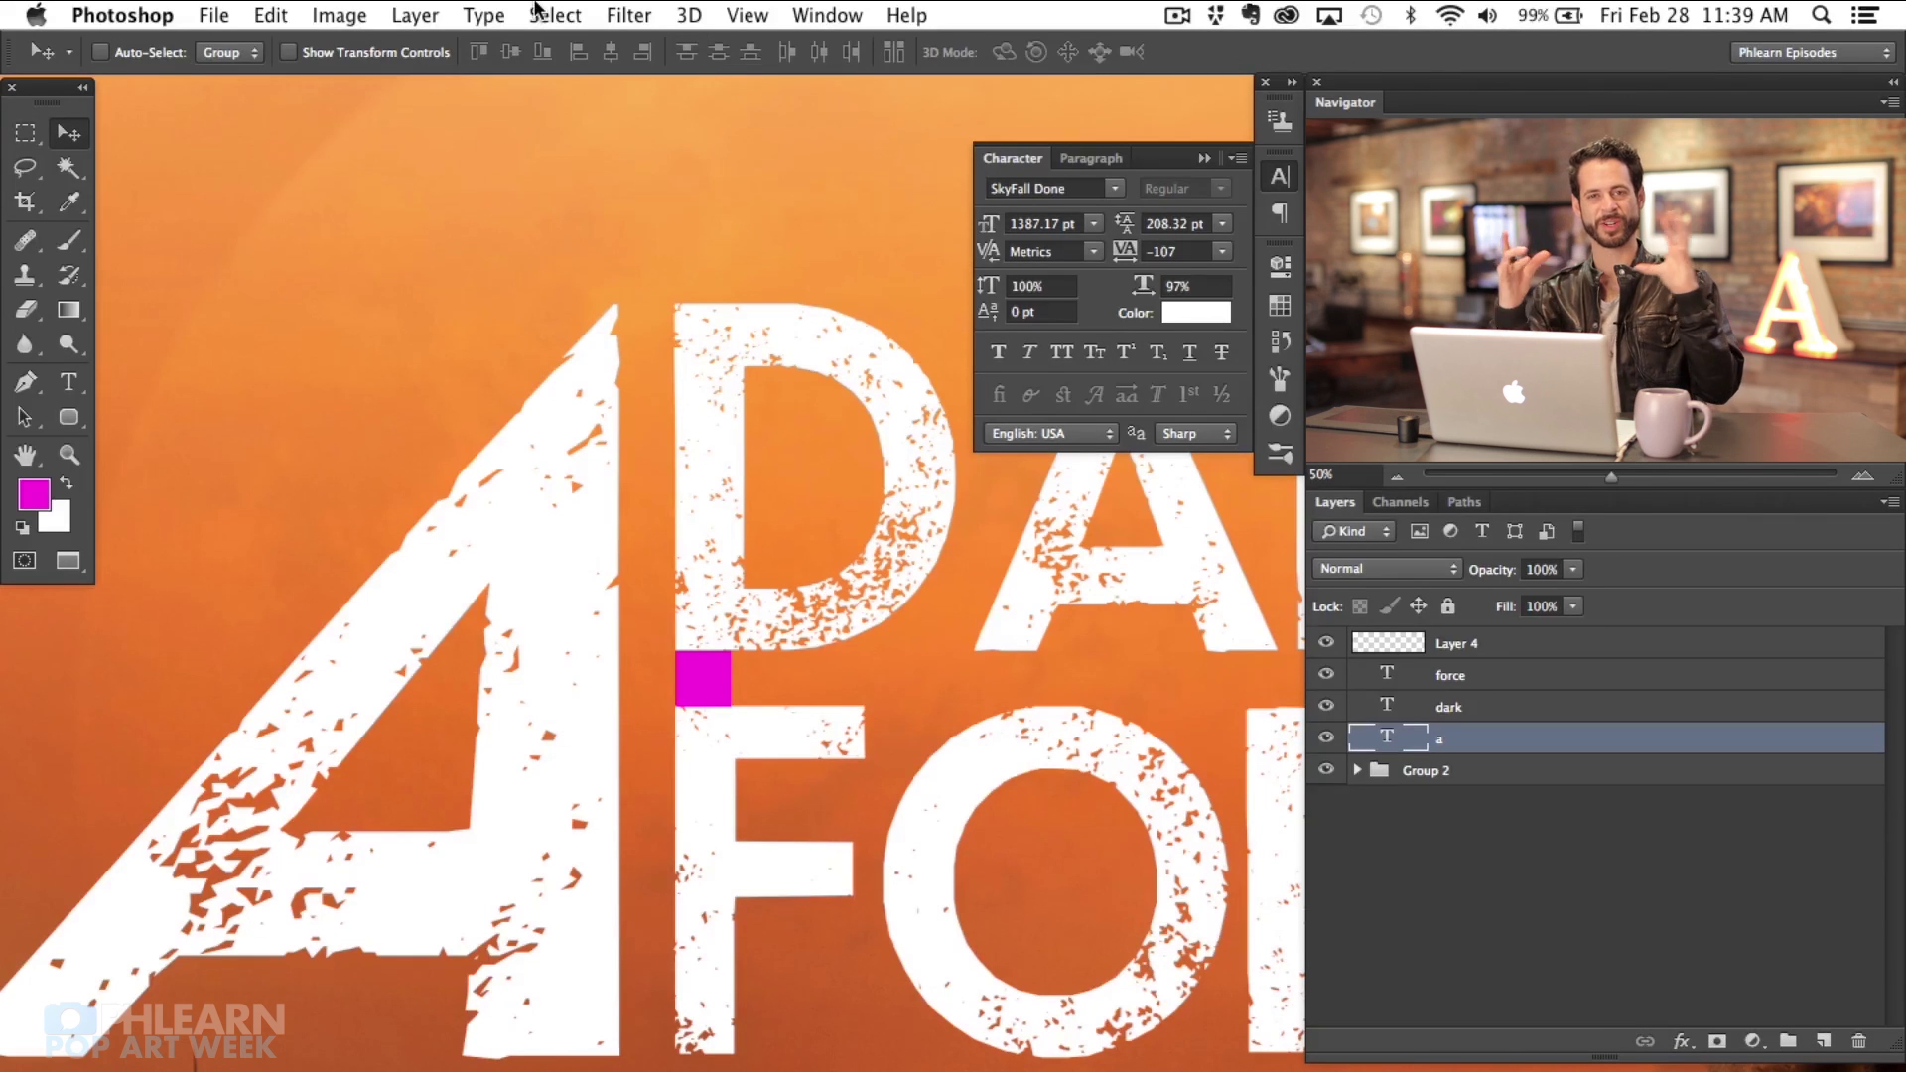
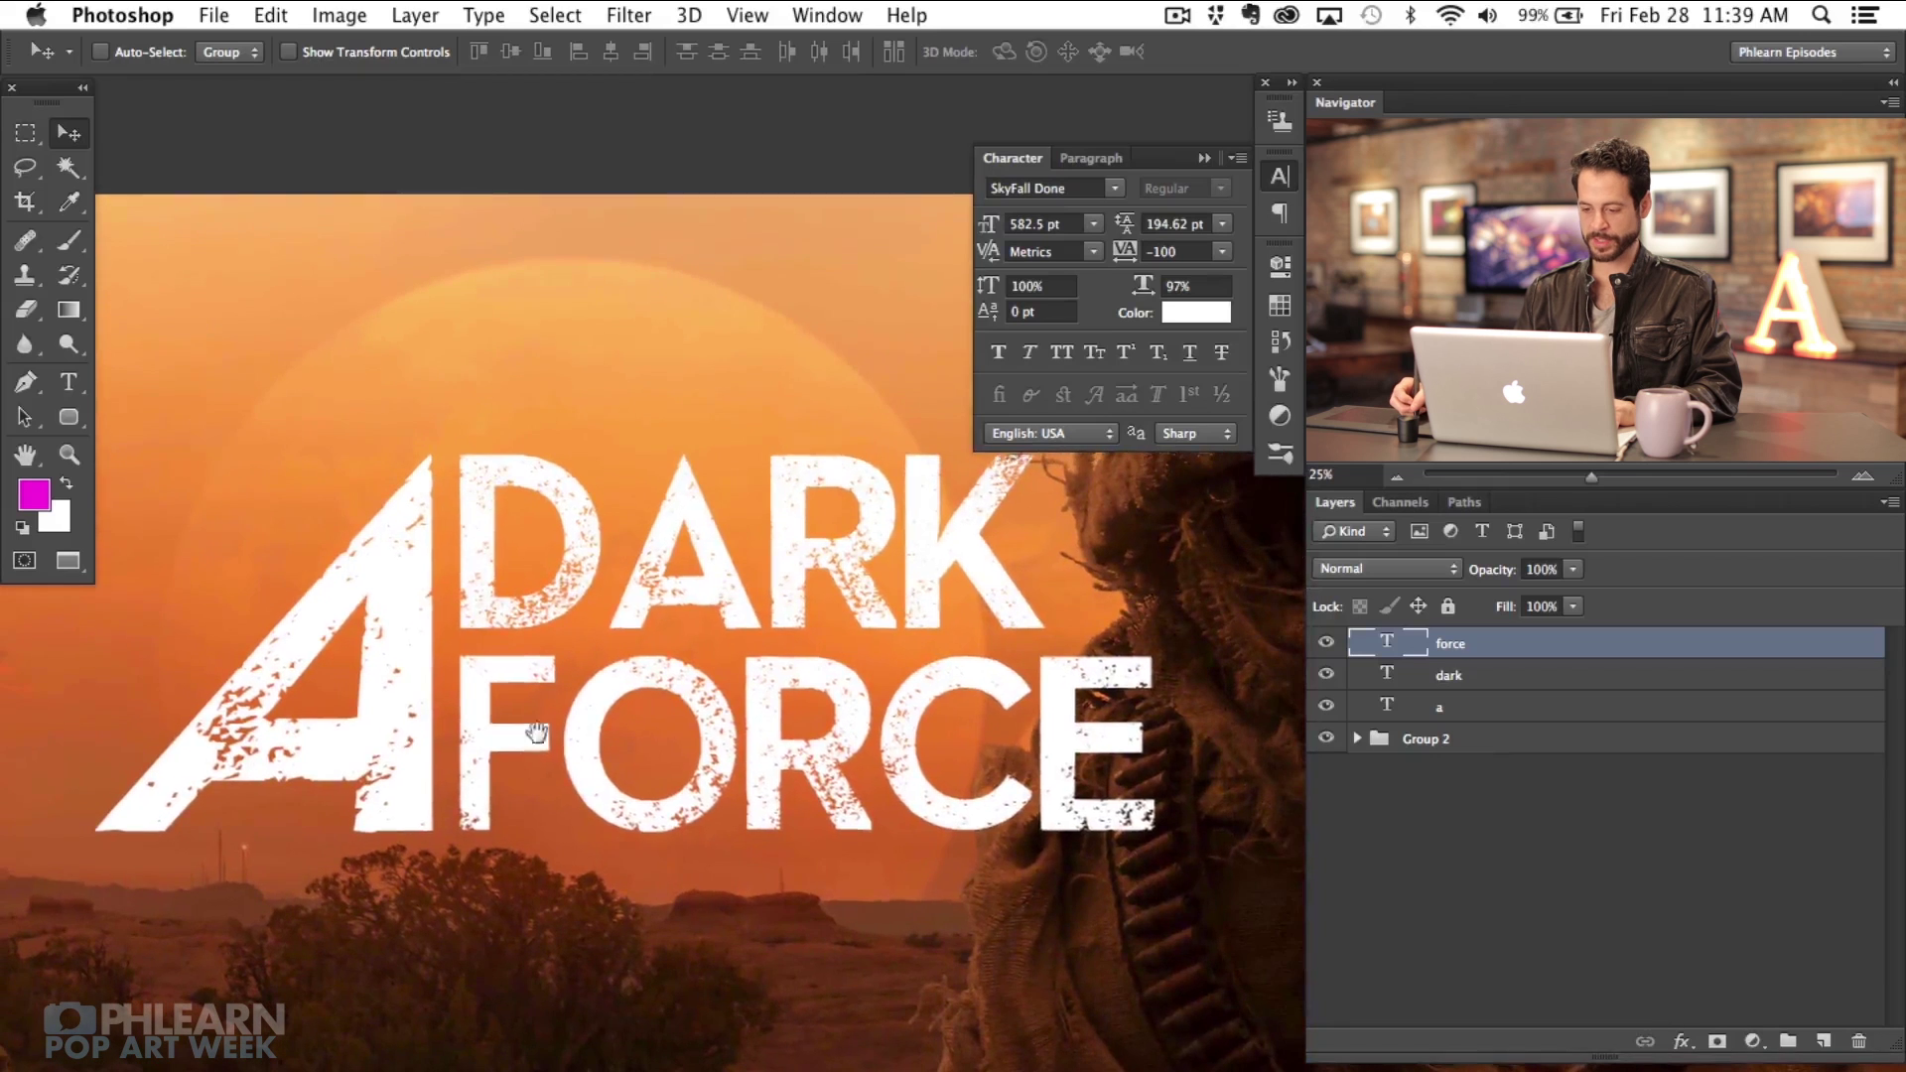
Step: Try tracking values of 0, 100, -25 and -75 on the force text layer and return it to -100
drag(859, 788, 805, 817)
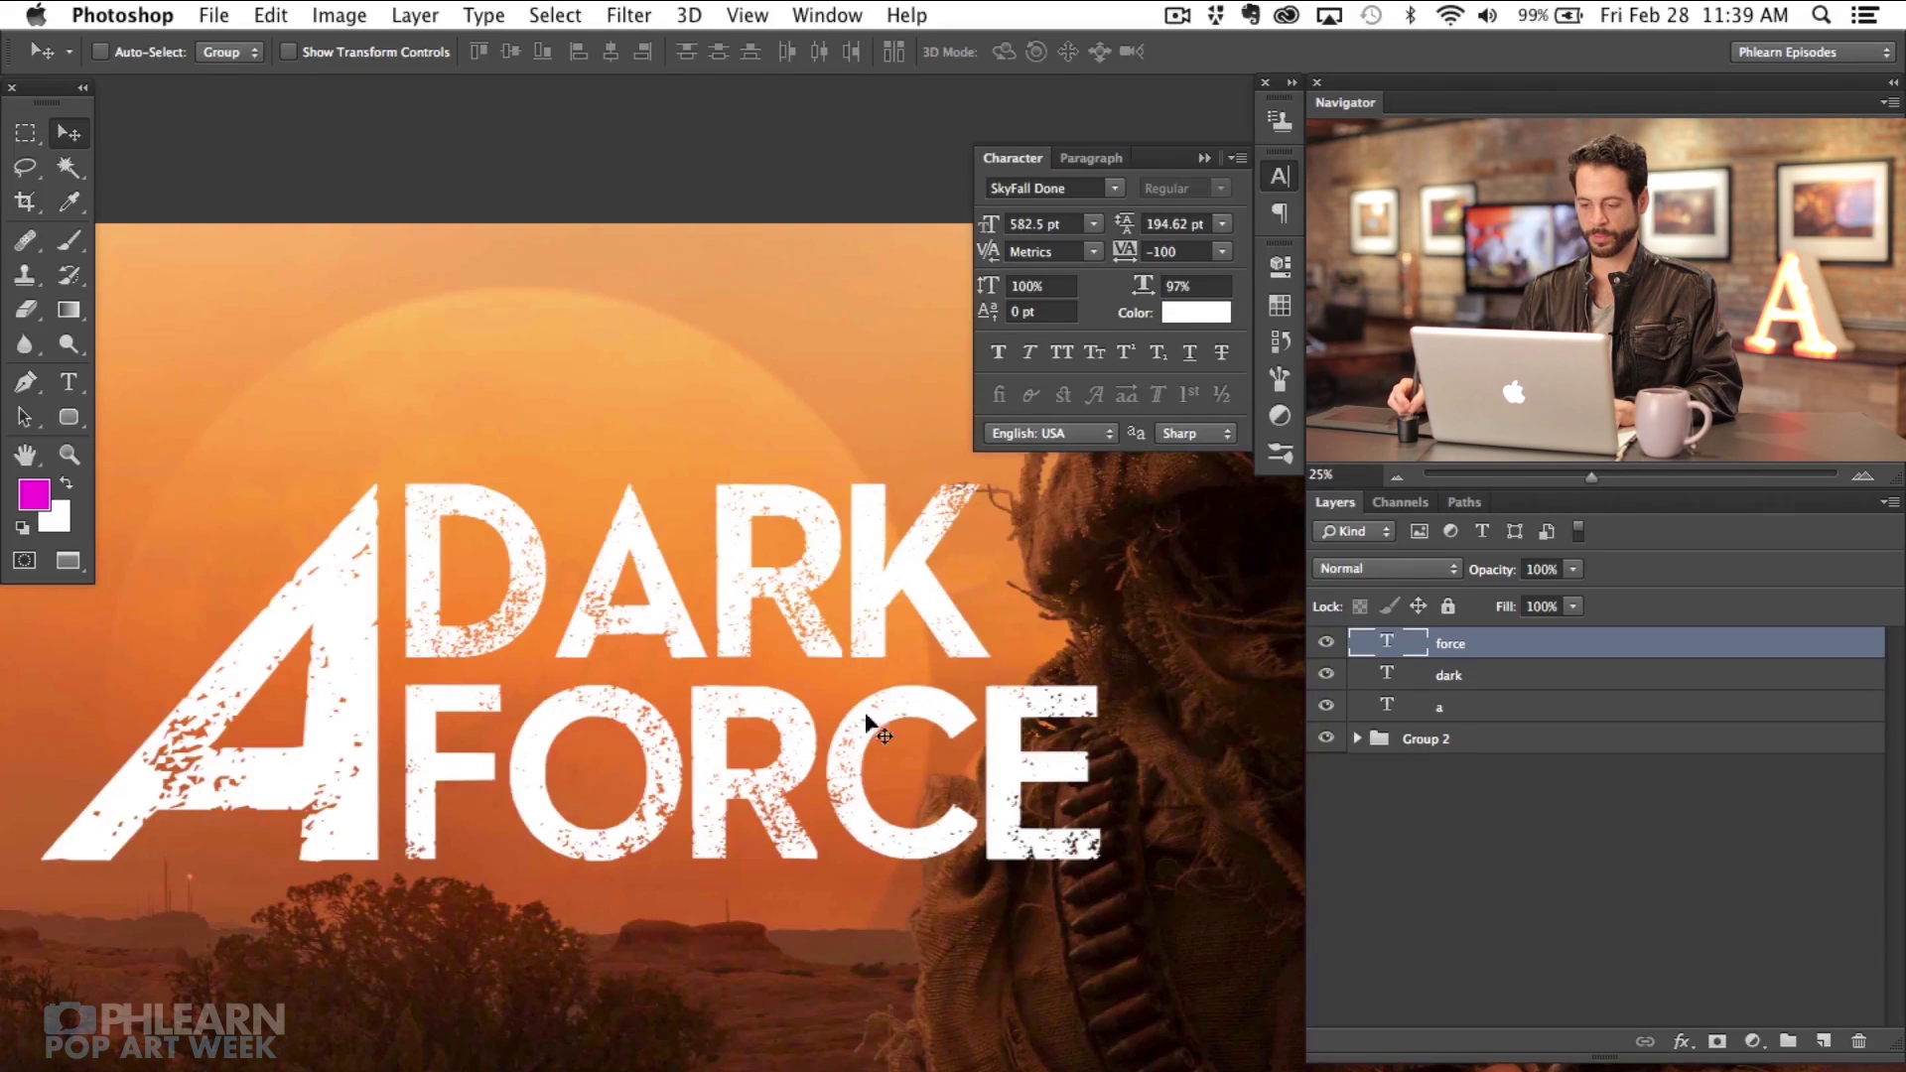
scroll(865, 719, right, 3)
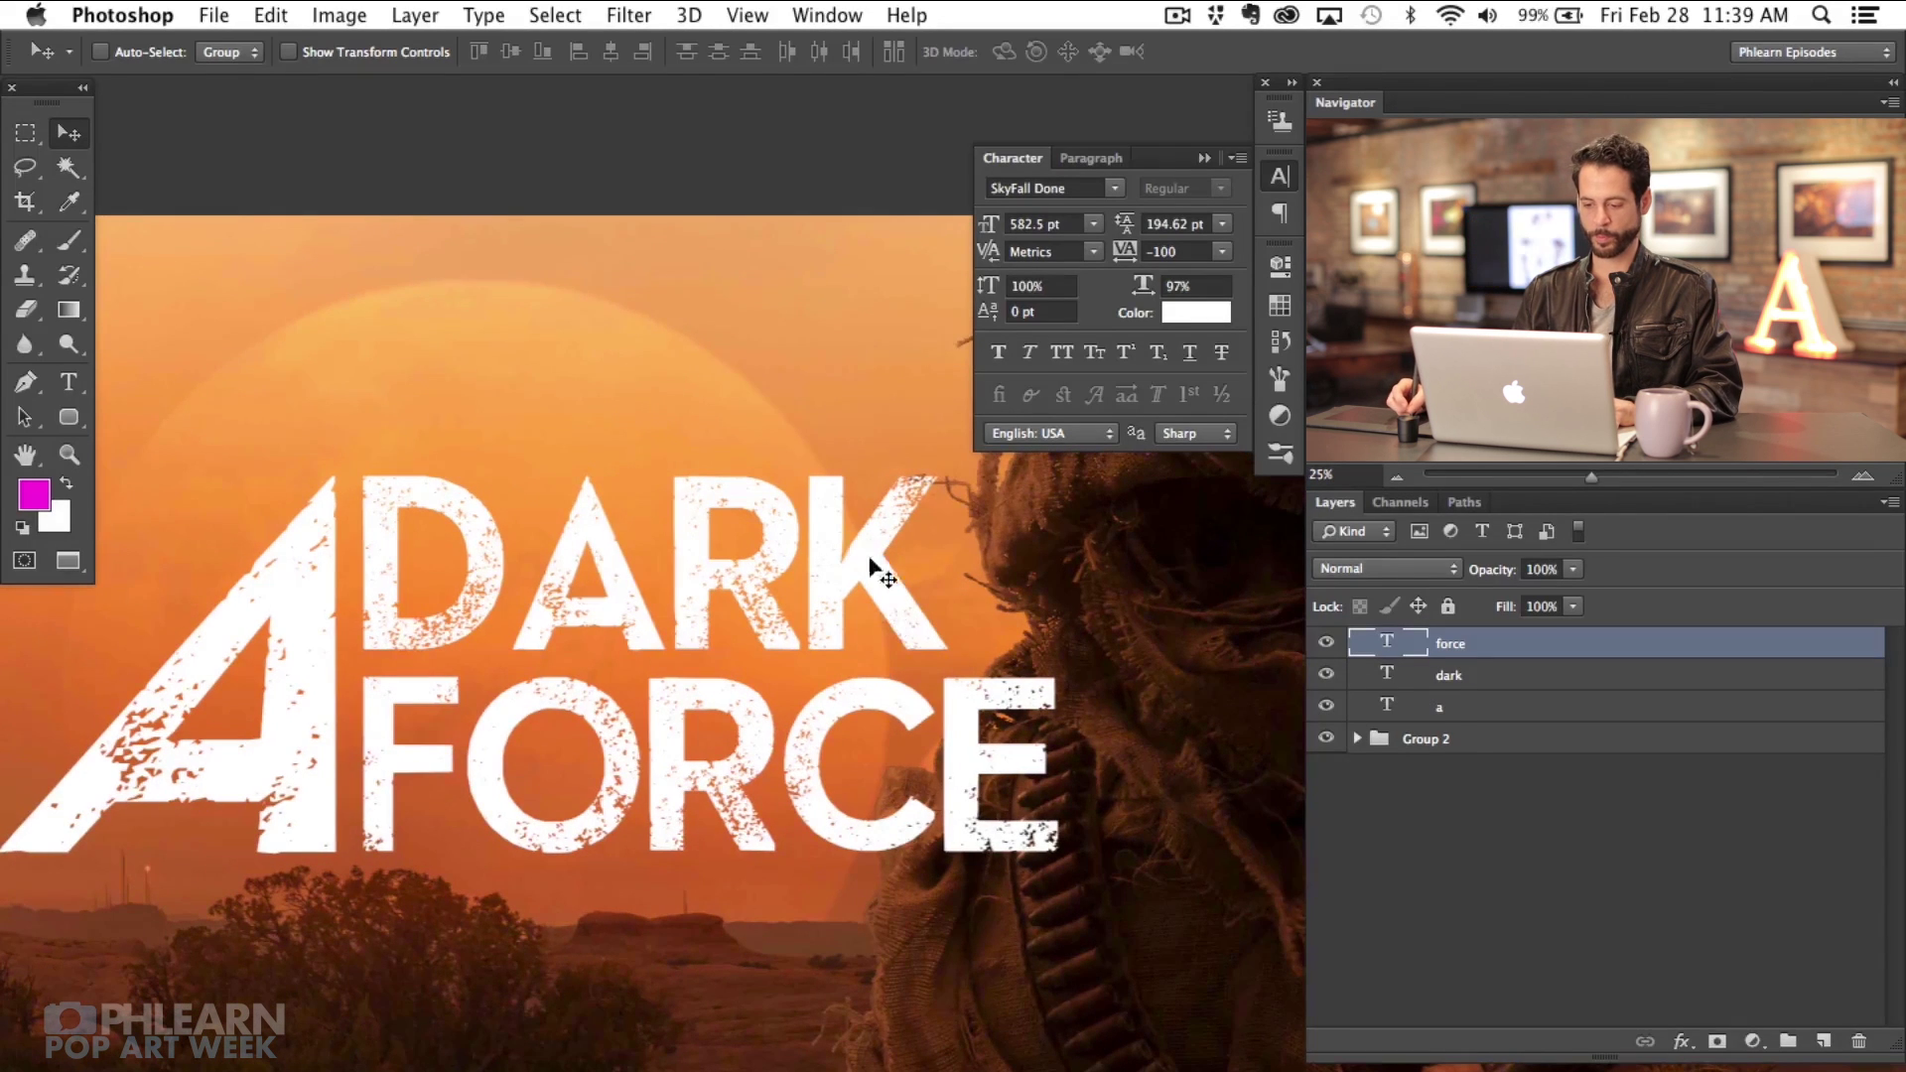
click(1222, 251)
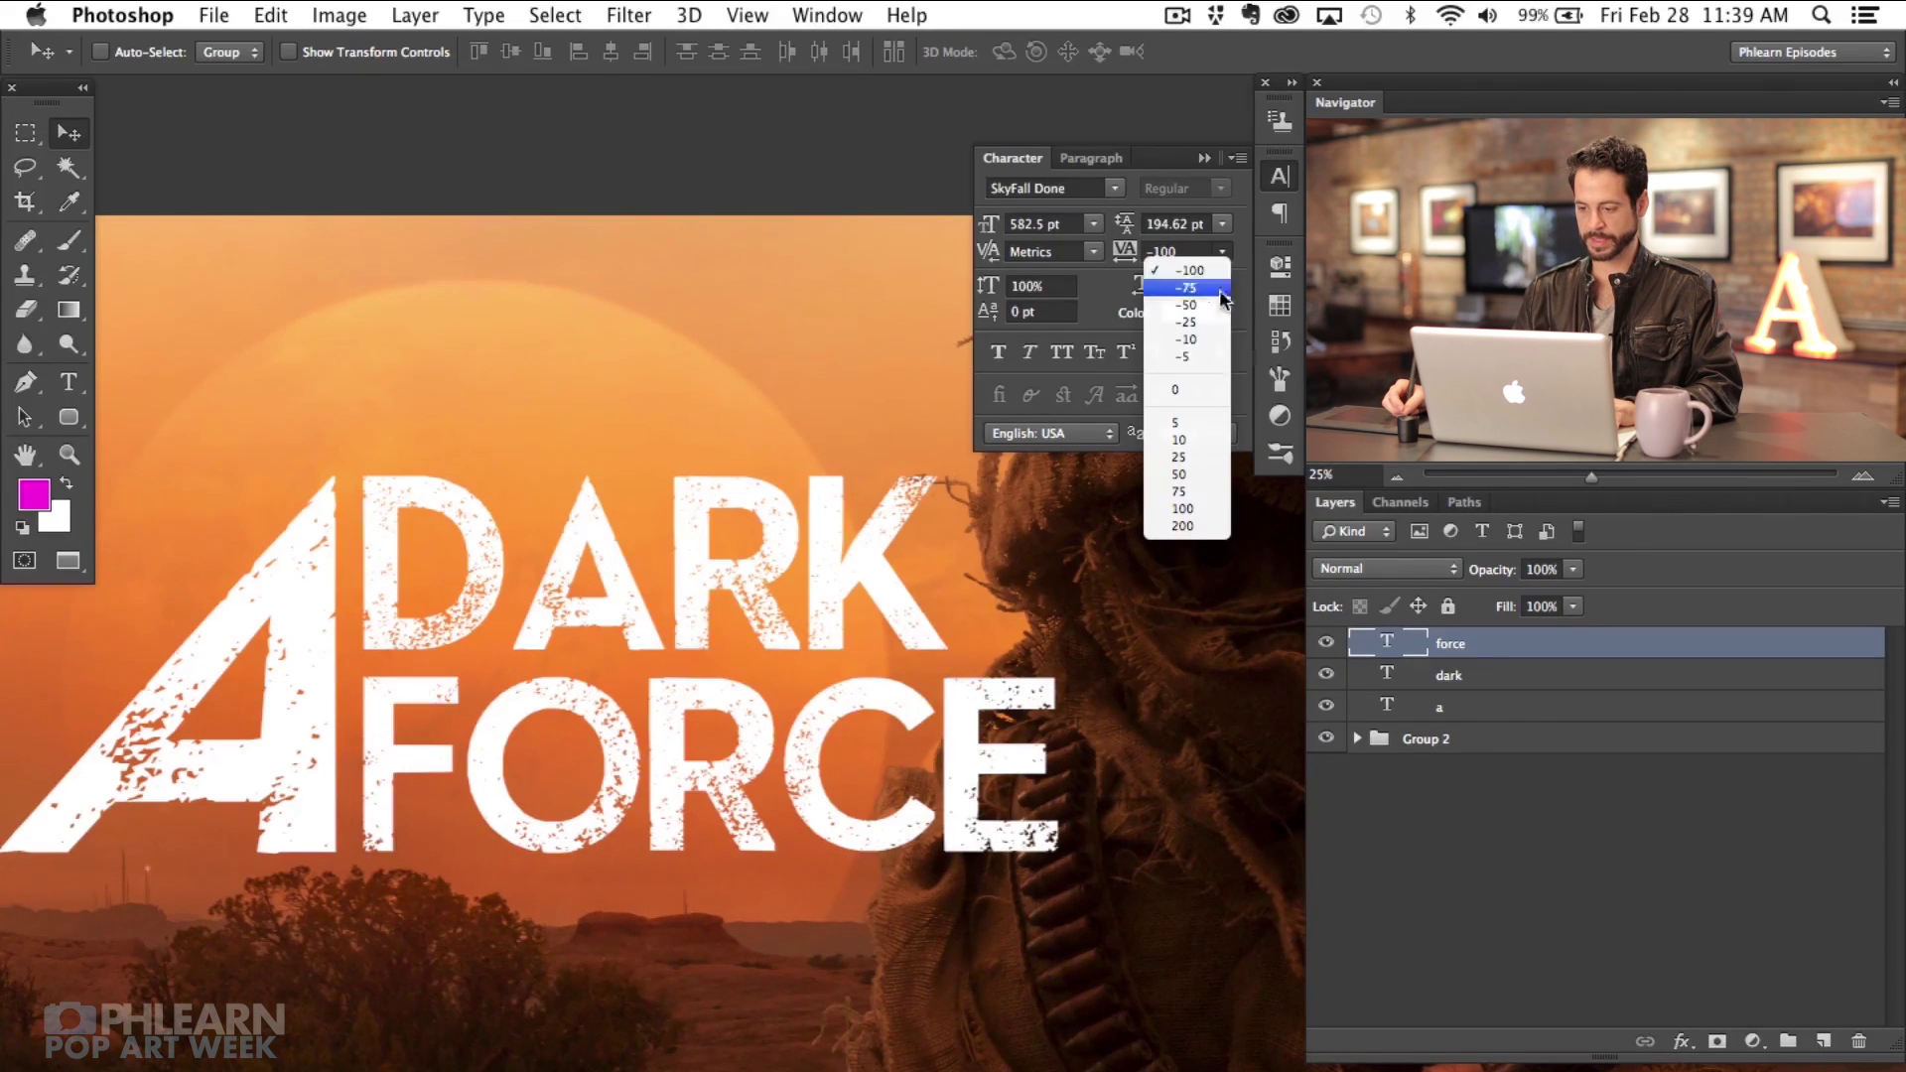
click(1205, 391)
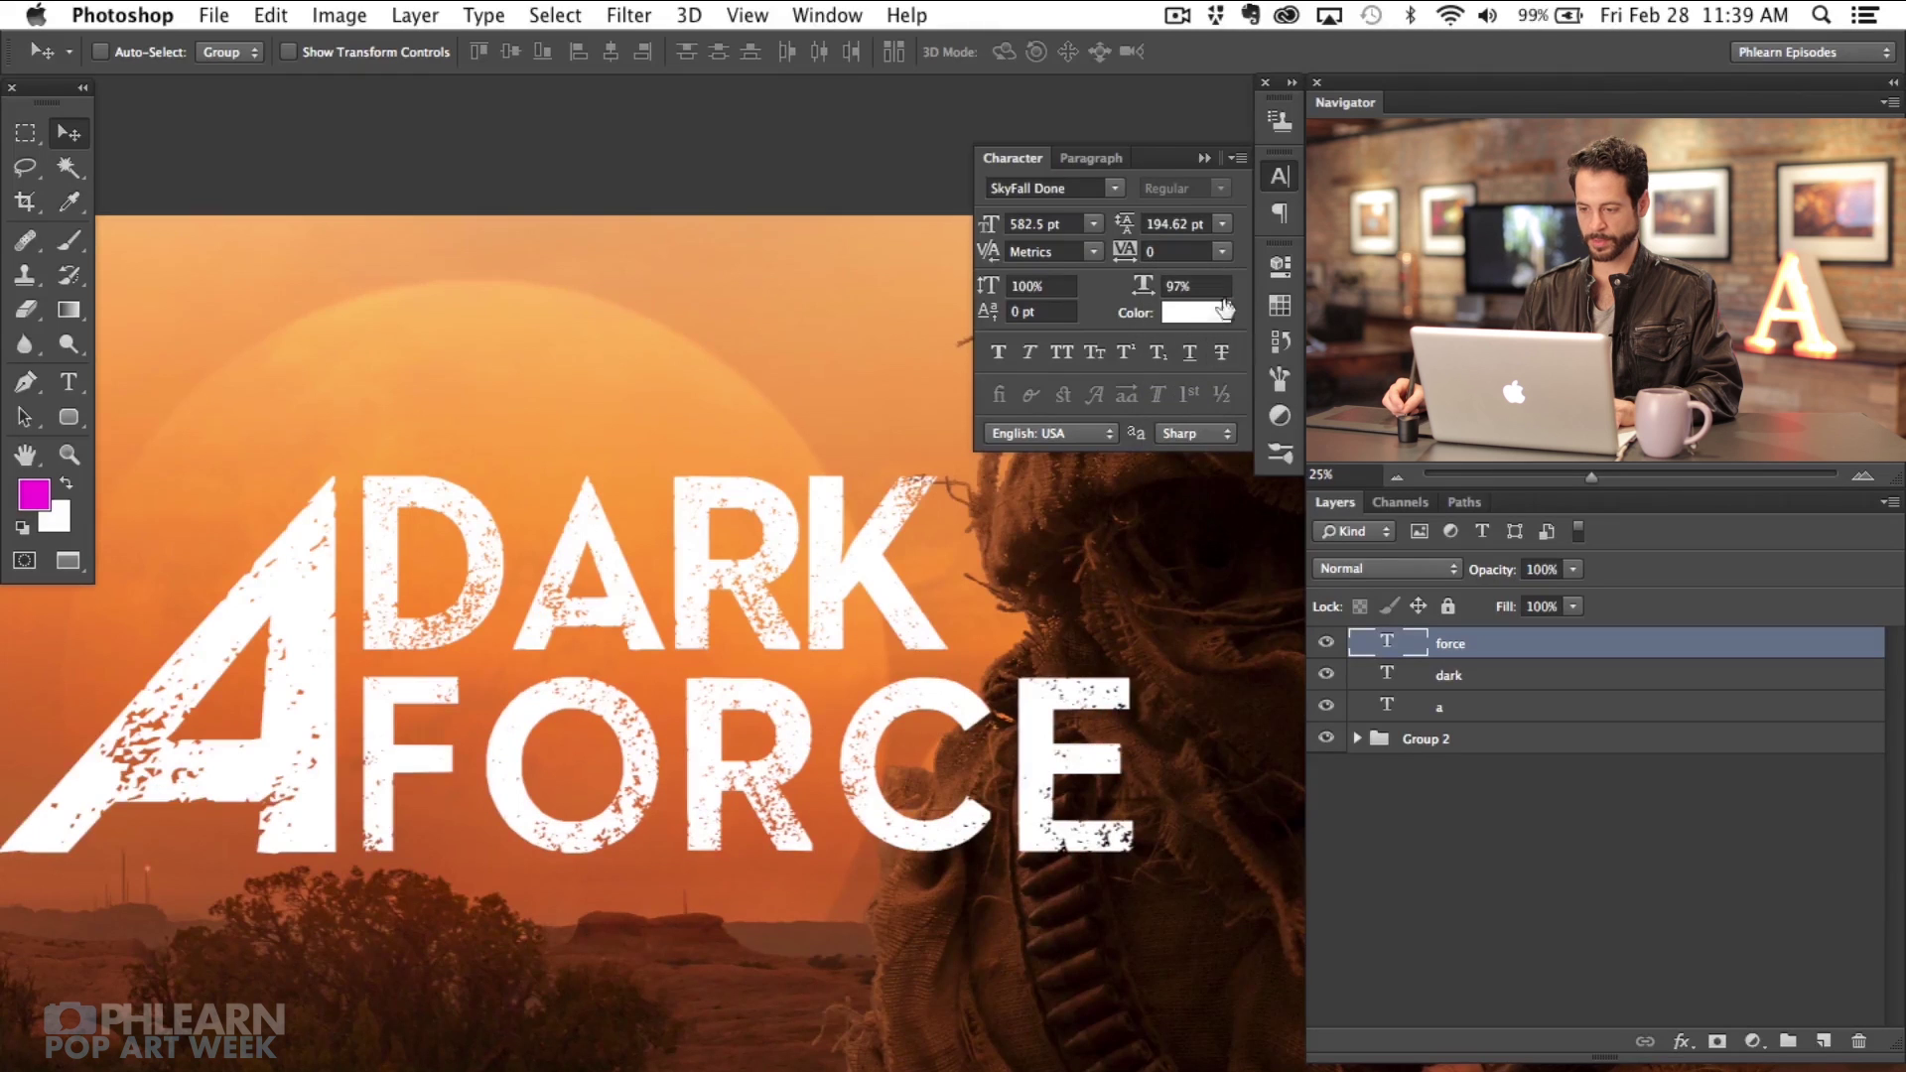
click(1220, 244)
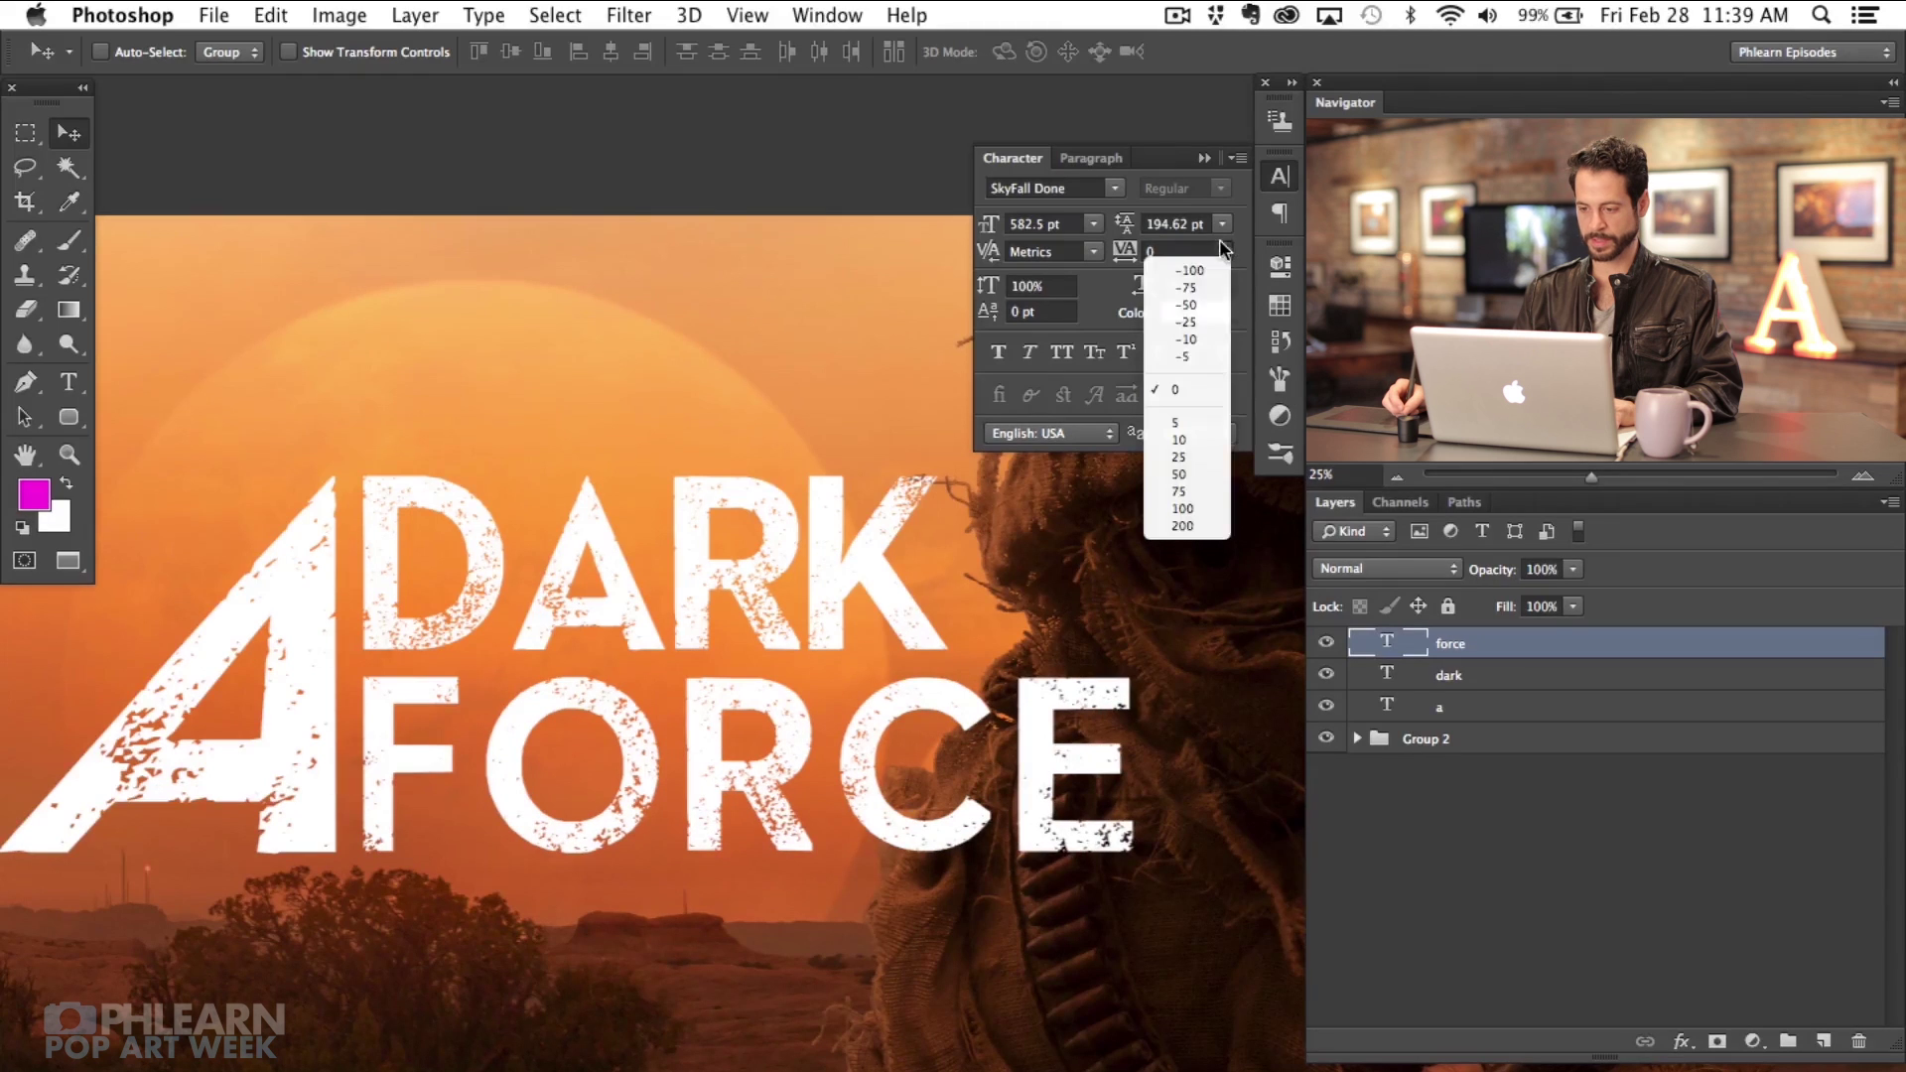
click(1209, 507)
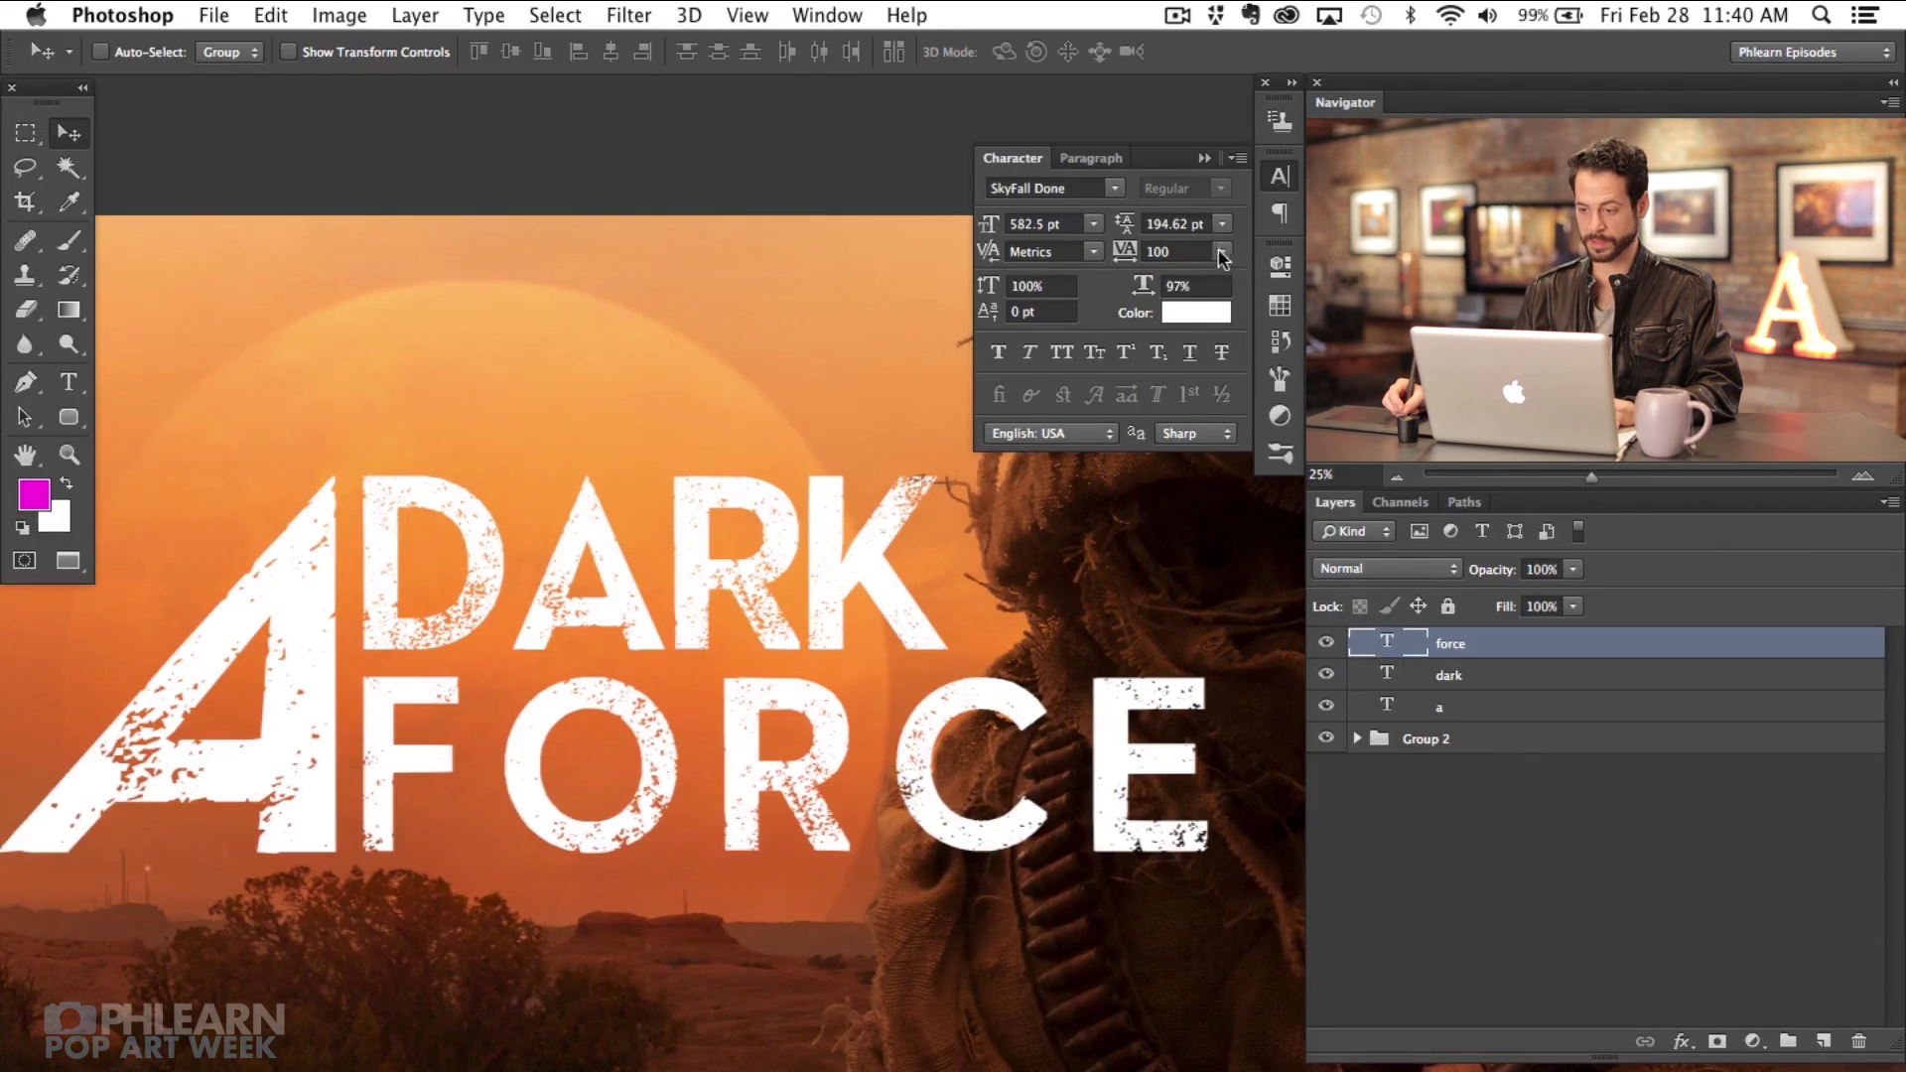
click(1221, 258)
click(1217, 324)
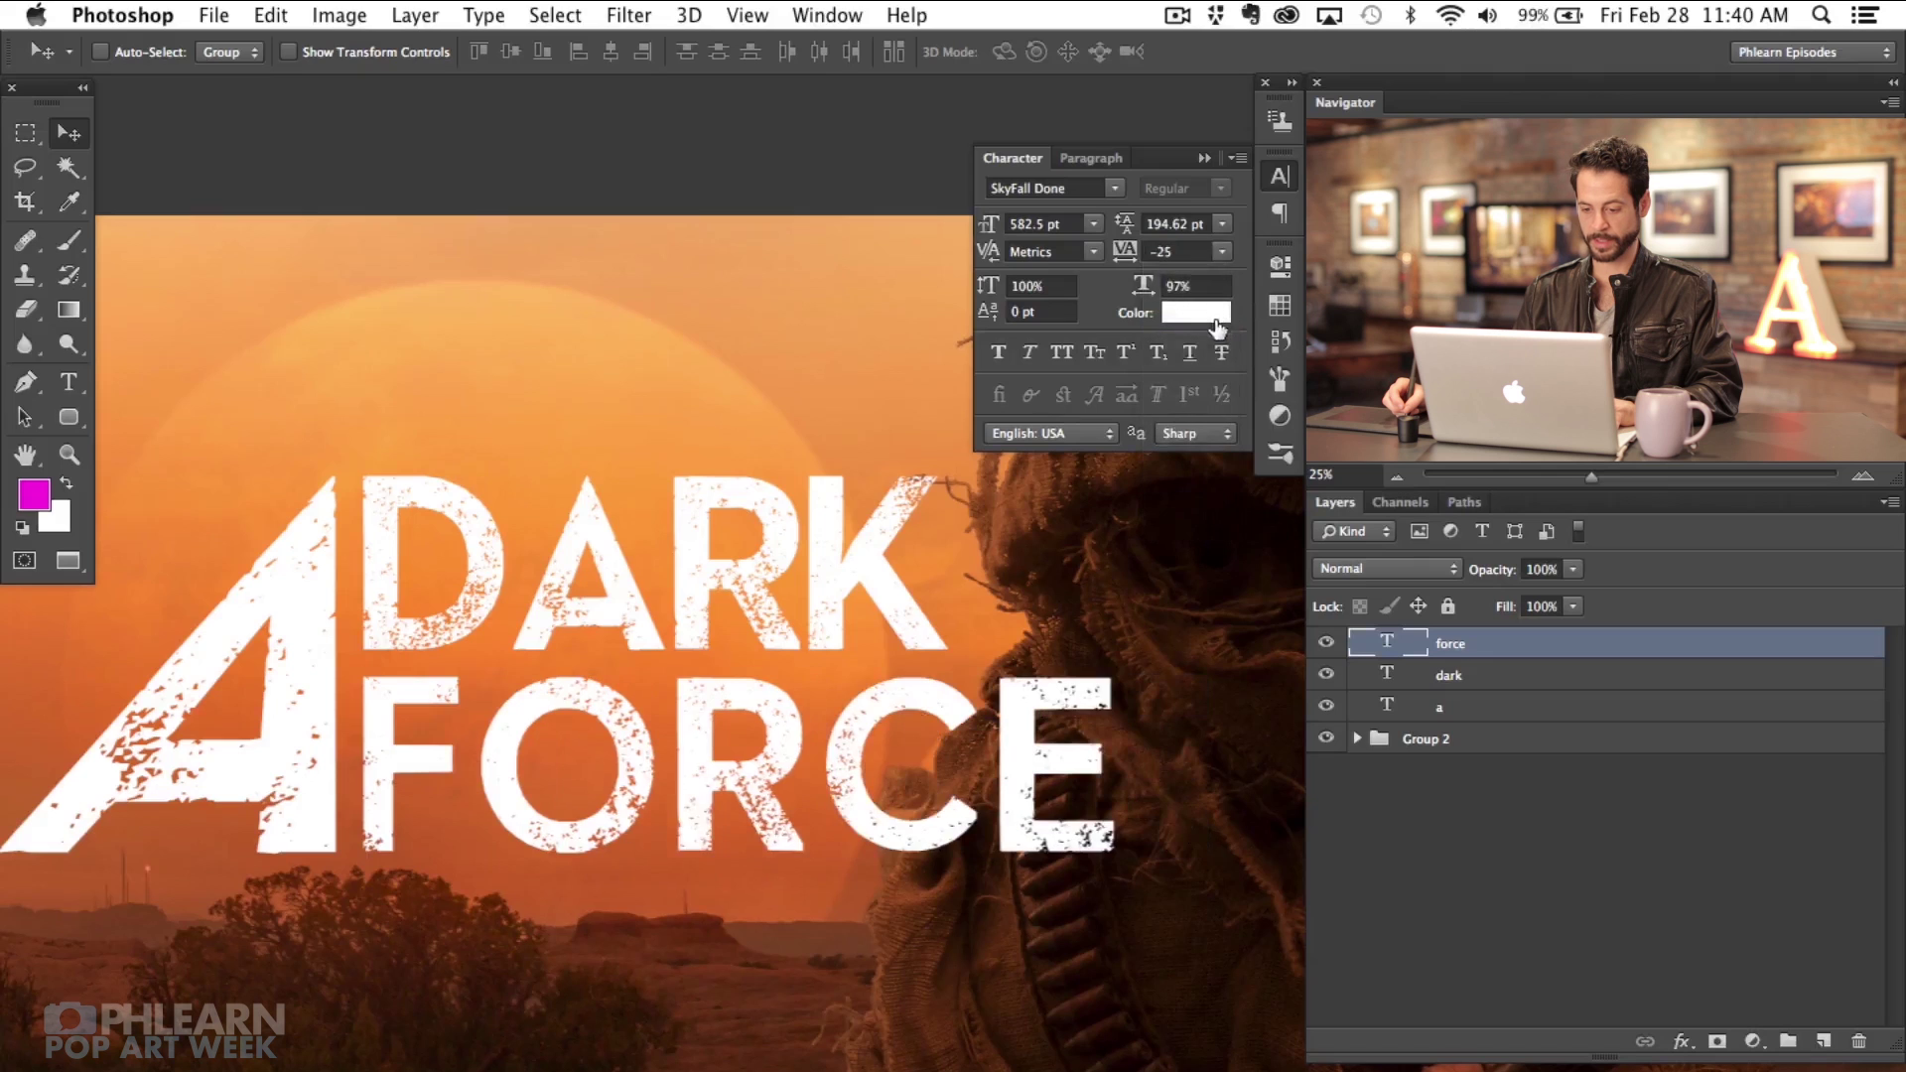
click(1222, 251)
click(1219, 288)
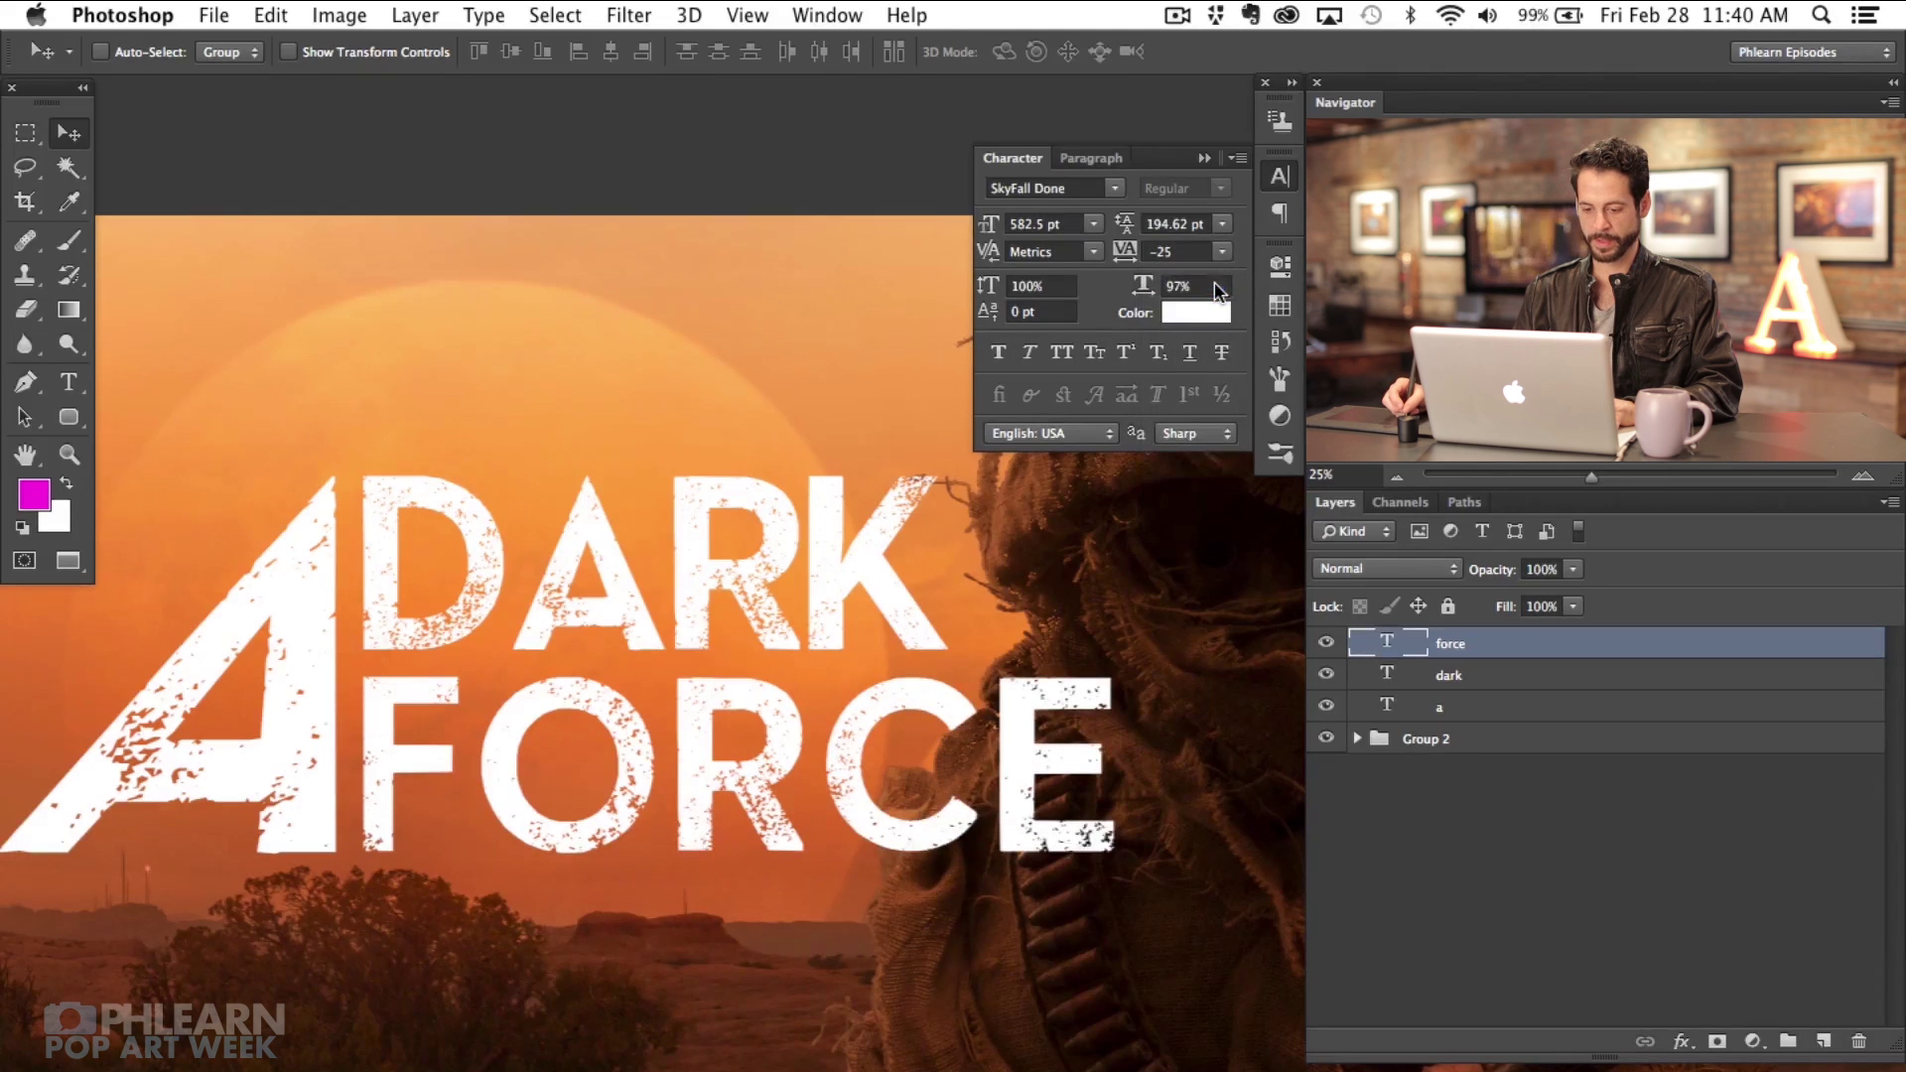
click(1223, 253)
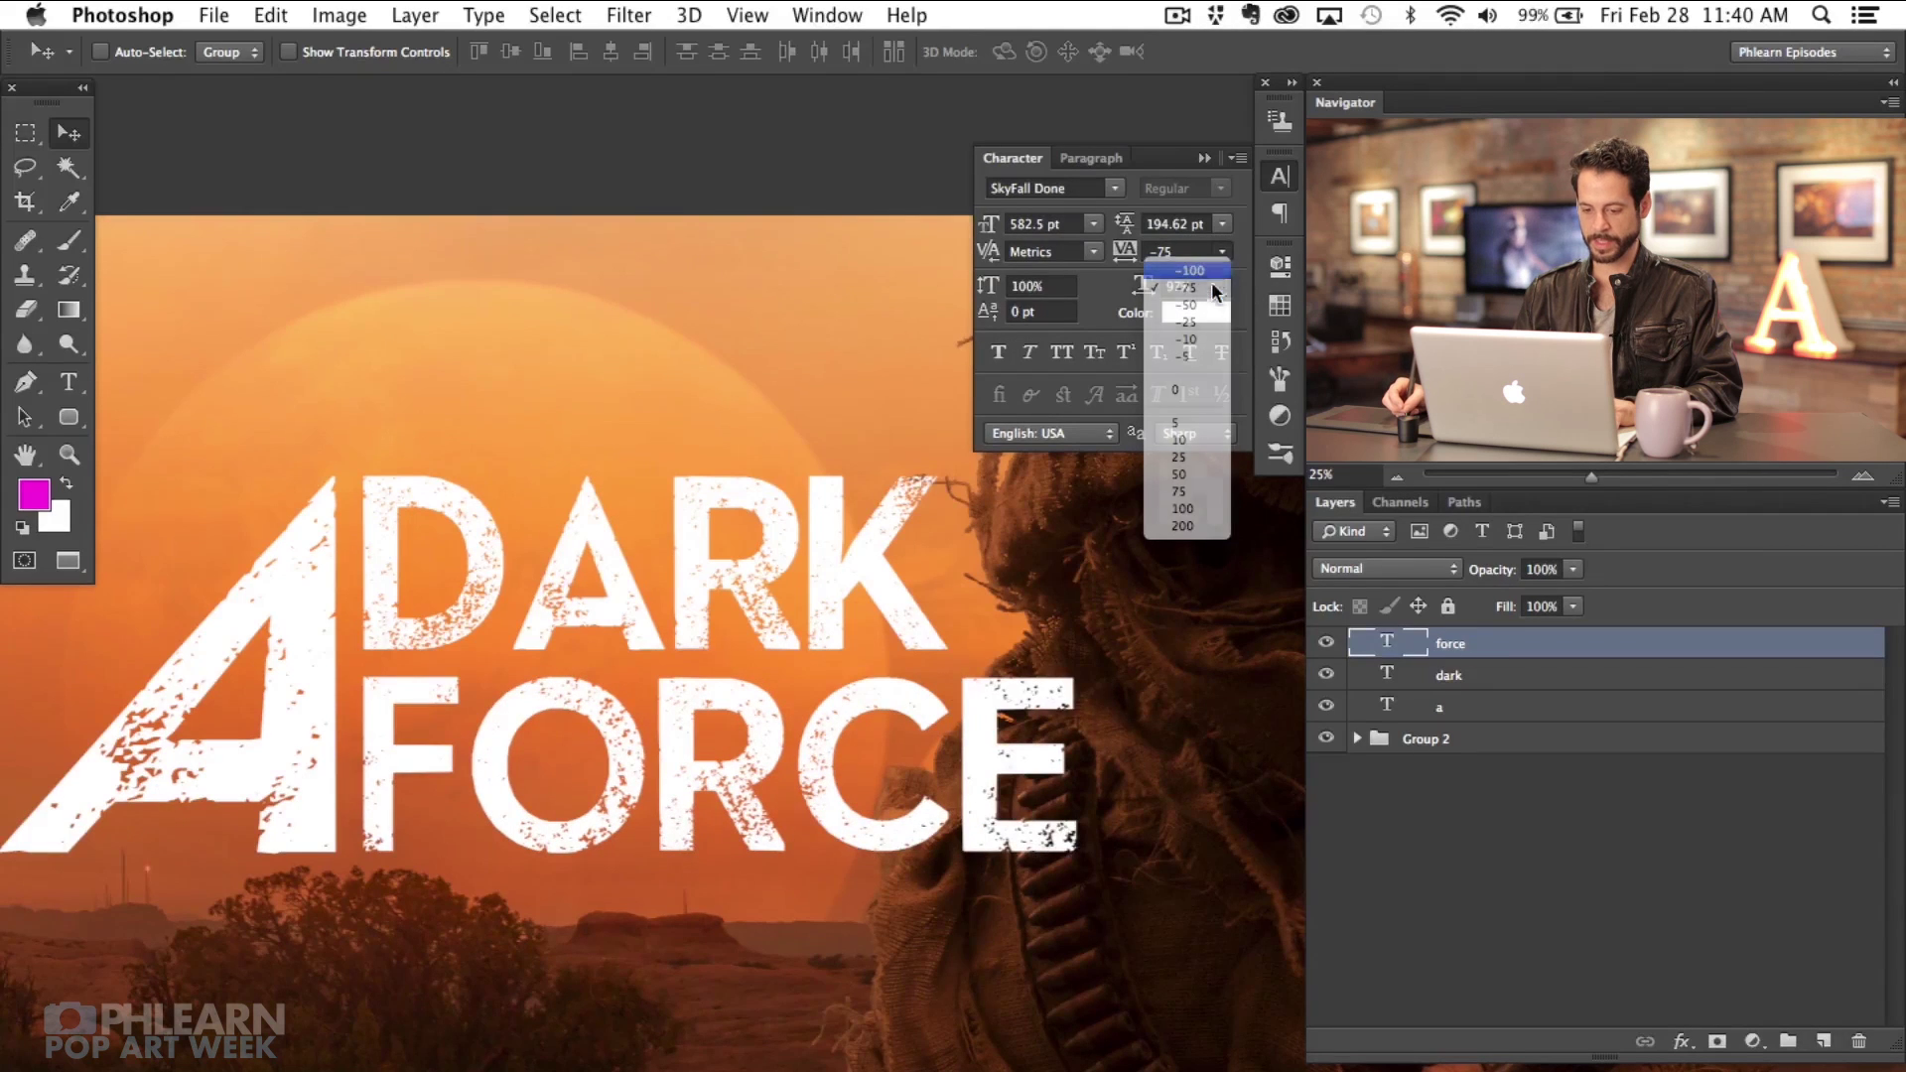
click(1211, 272)
Step: Widen the tracking of the dark text layer, trying 0 and 75 and settling on 25
click(1436, 674)
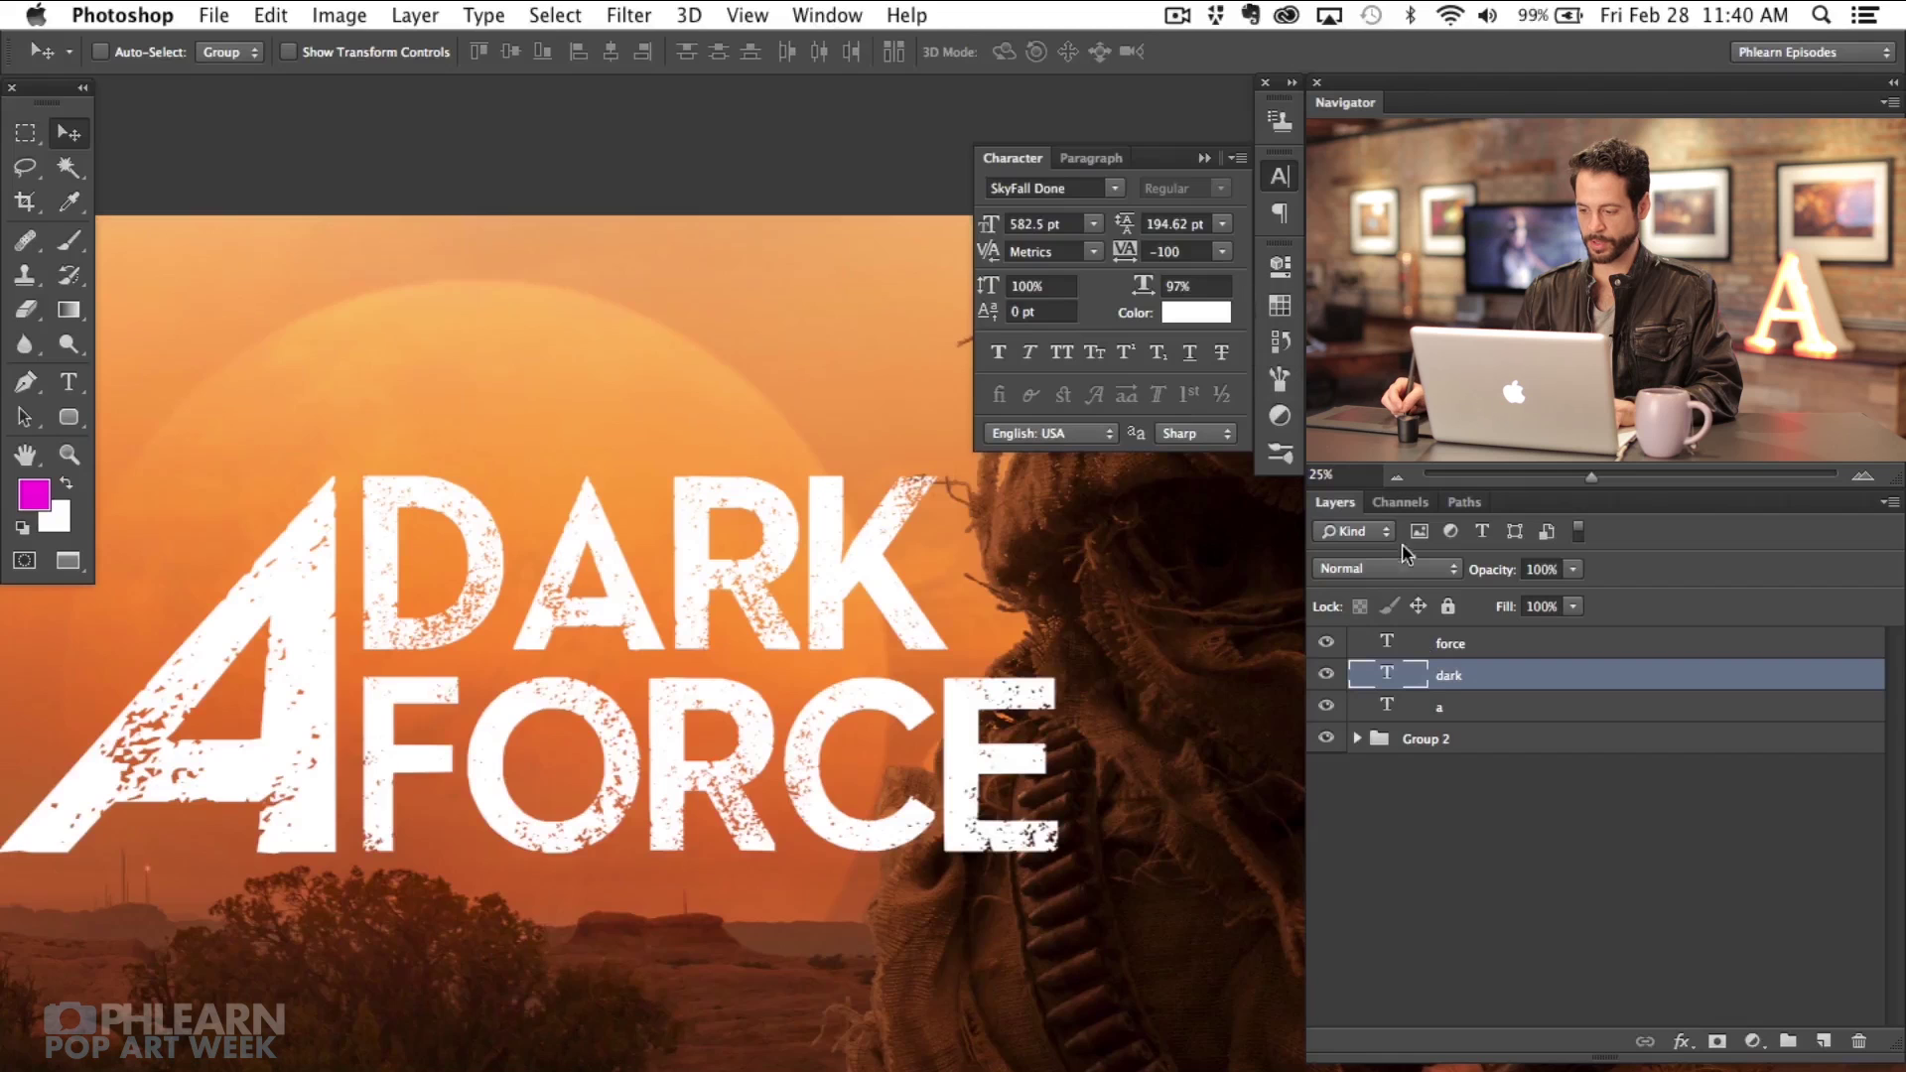
click(1222, 254)
click(1201, 389)
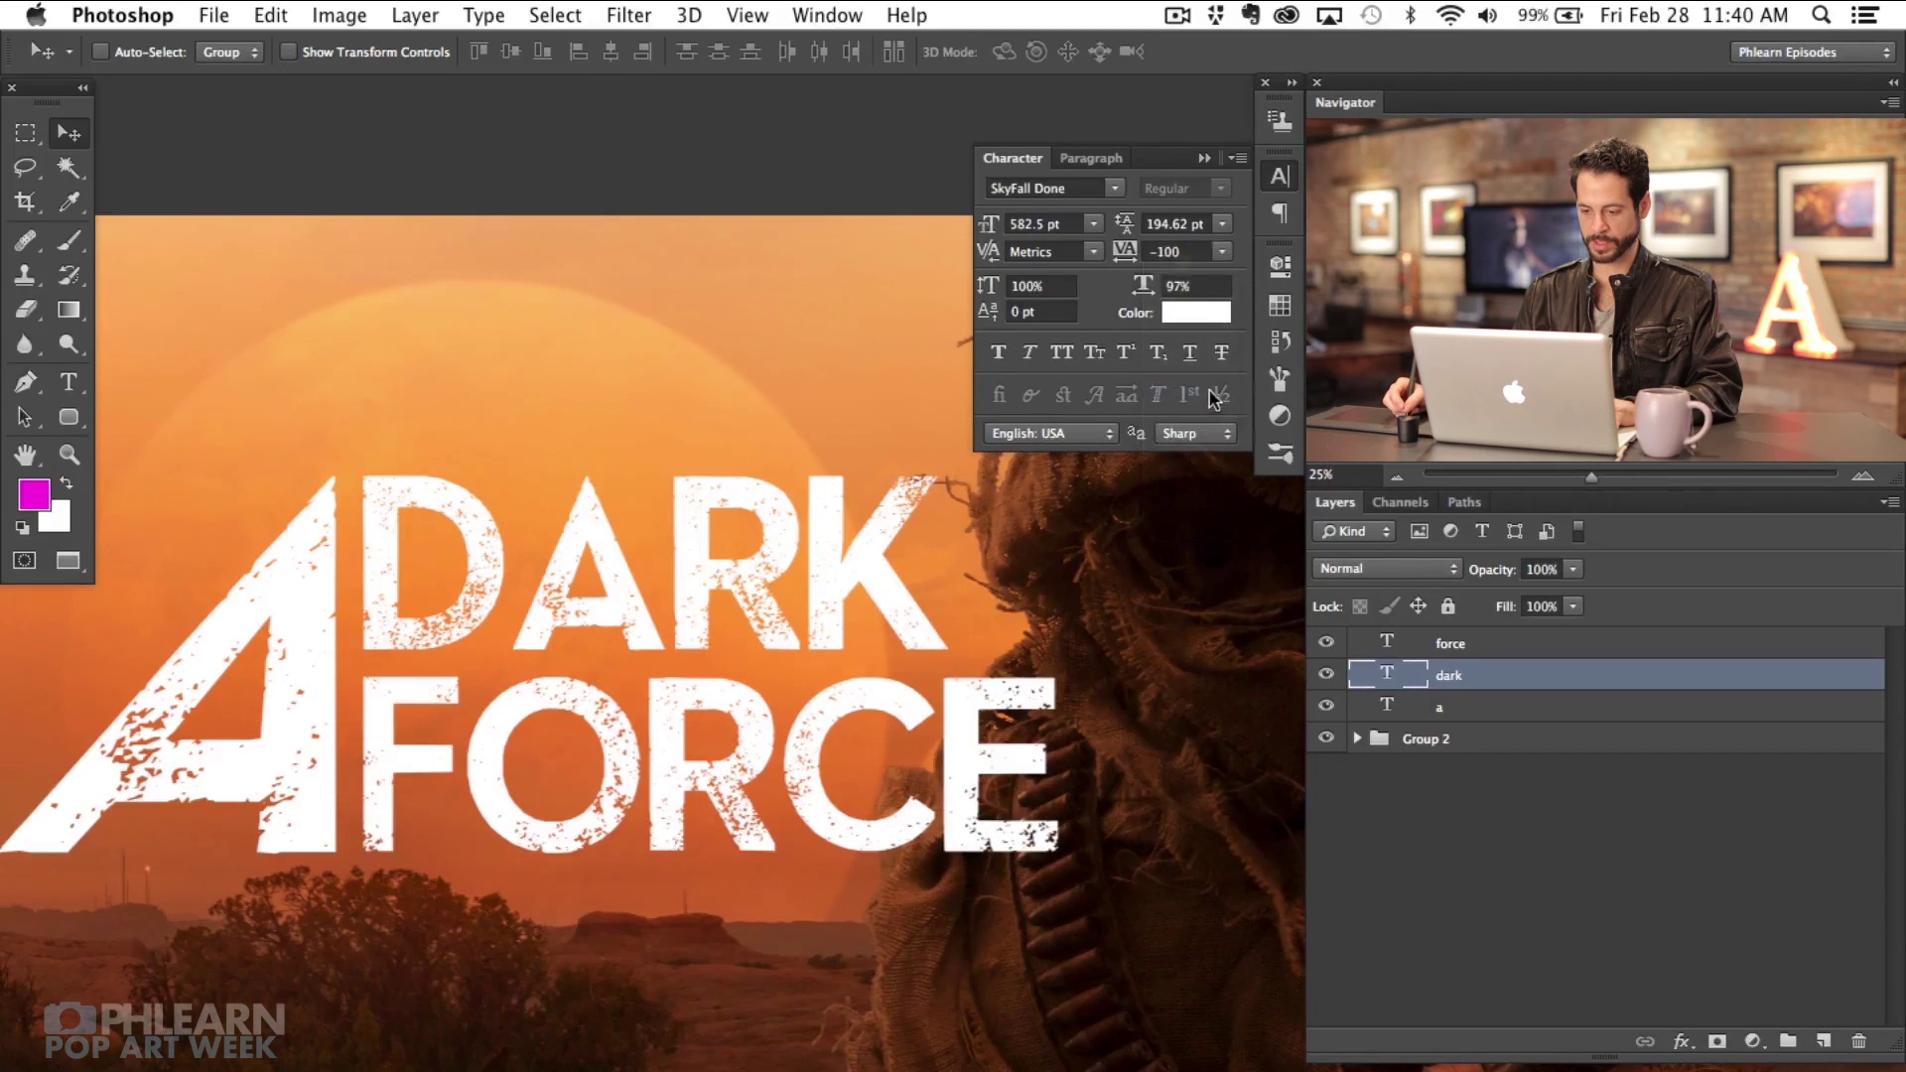
click(1222, 254)
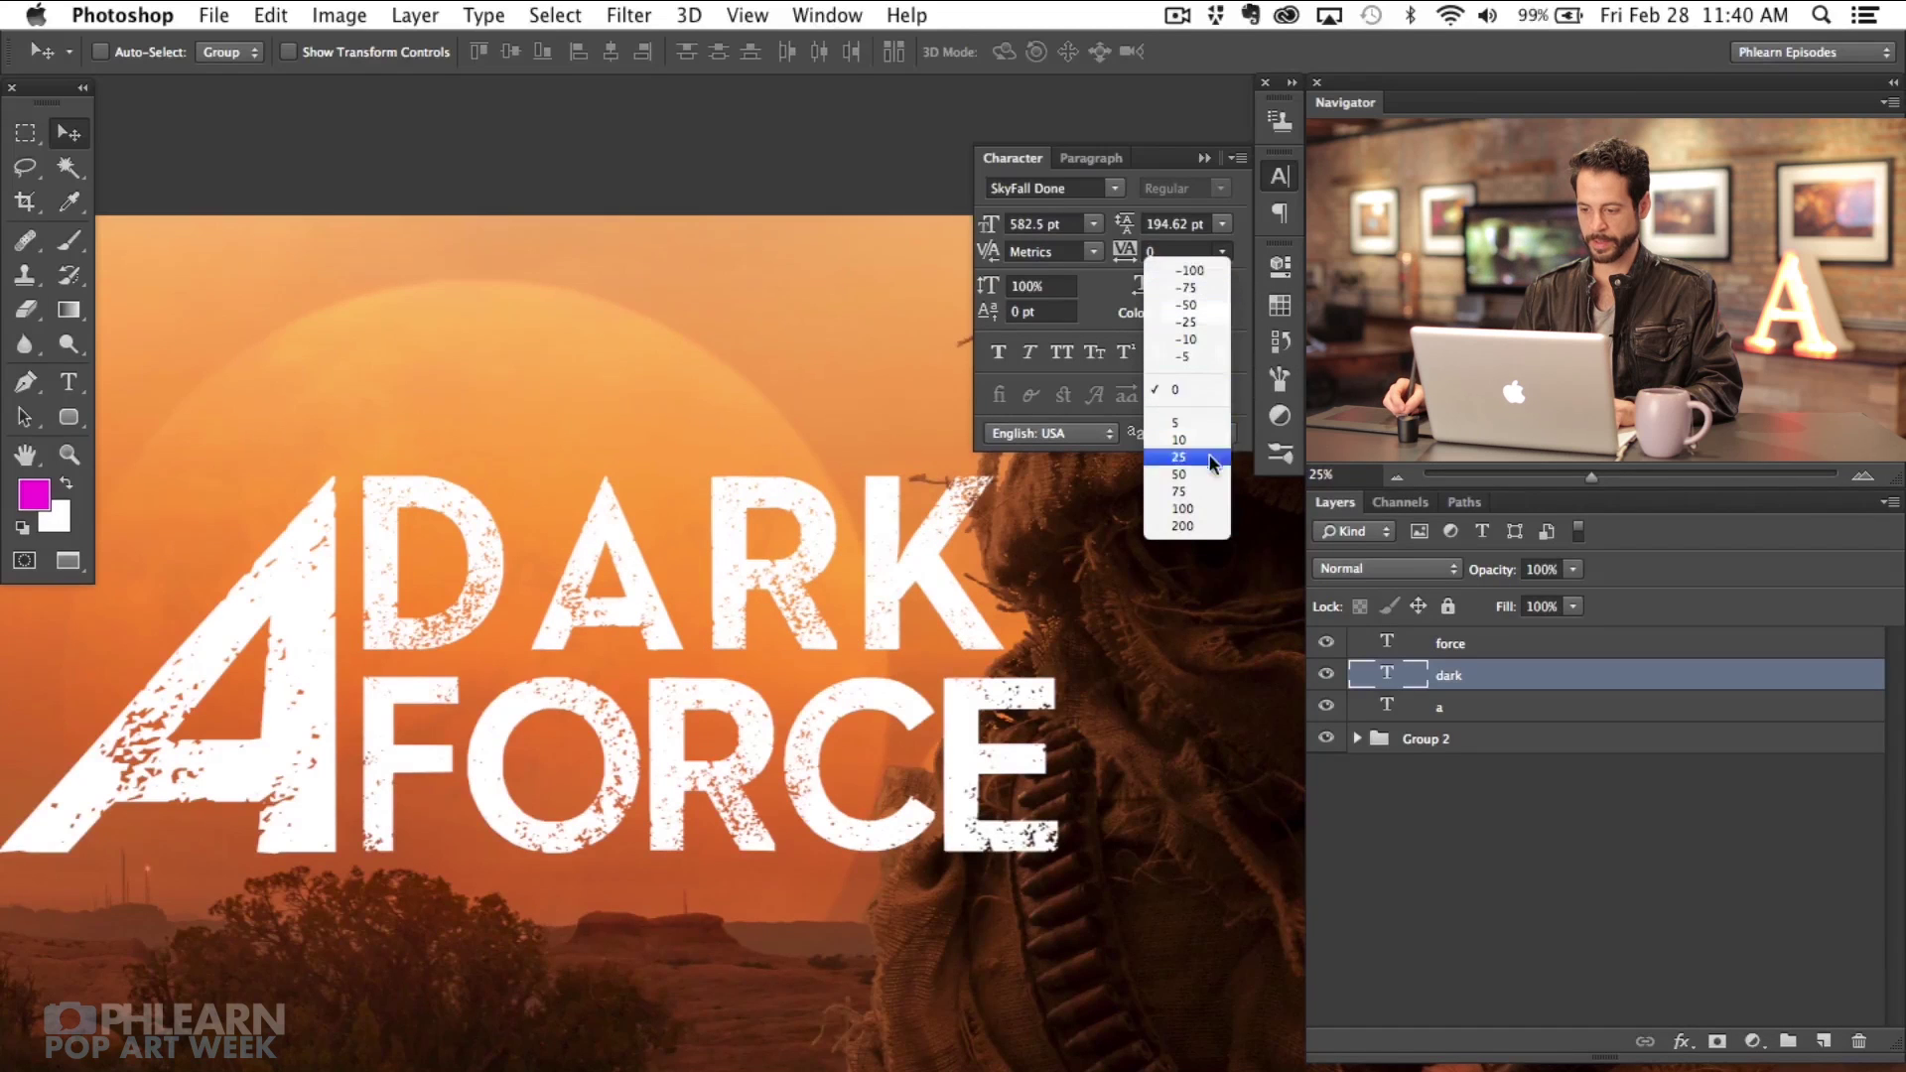
click(1203, 490)
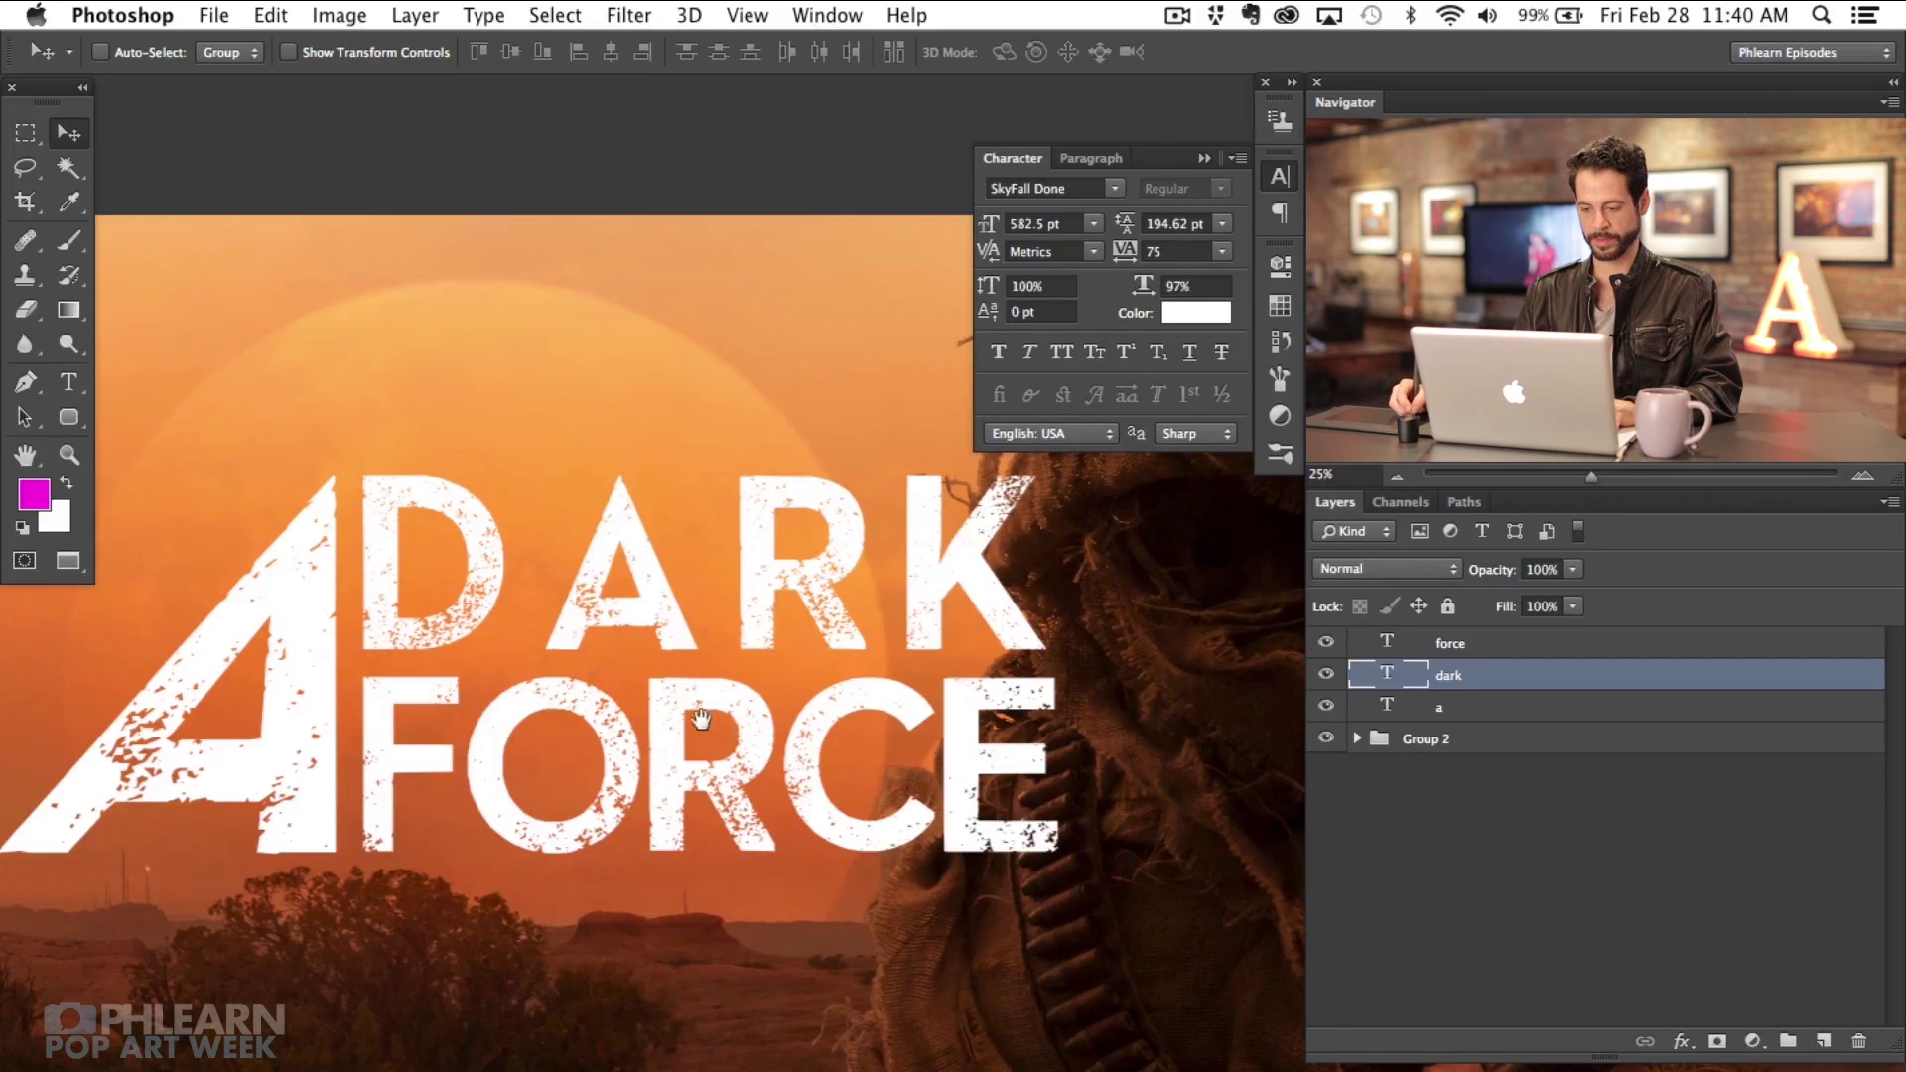
drag(701, 719, 760, 716)
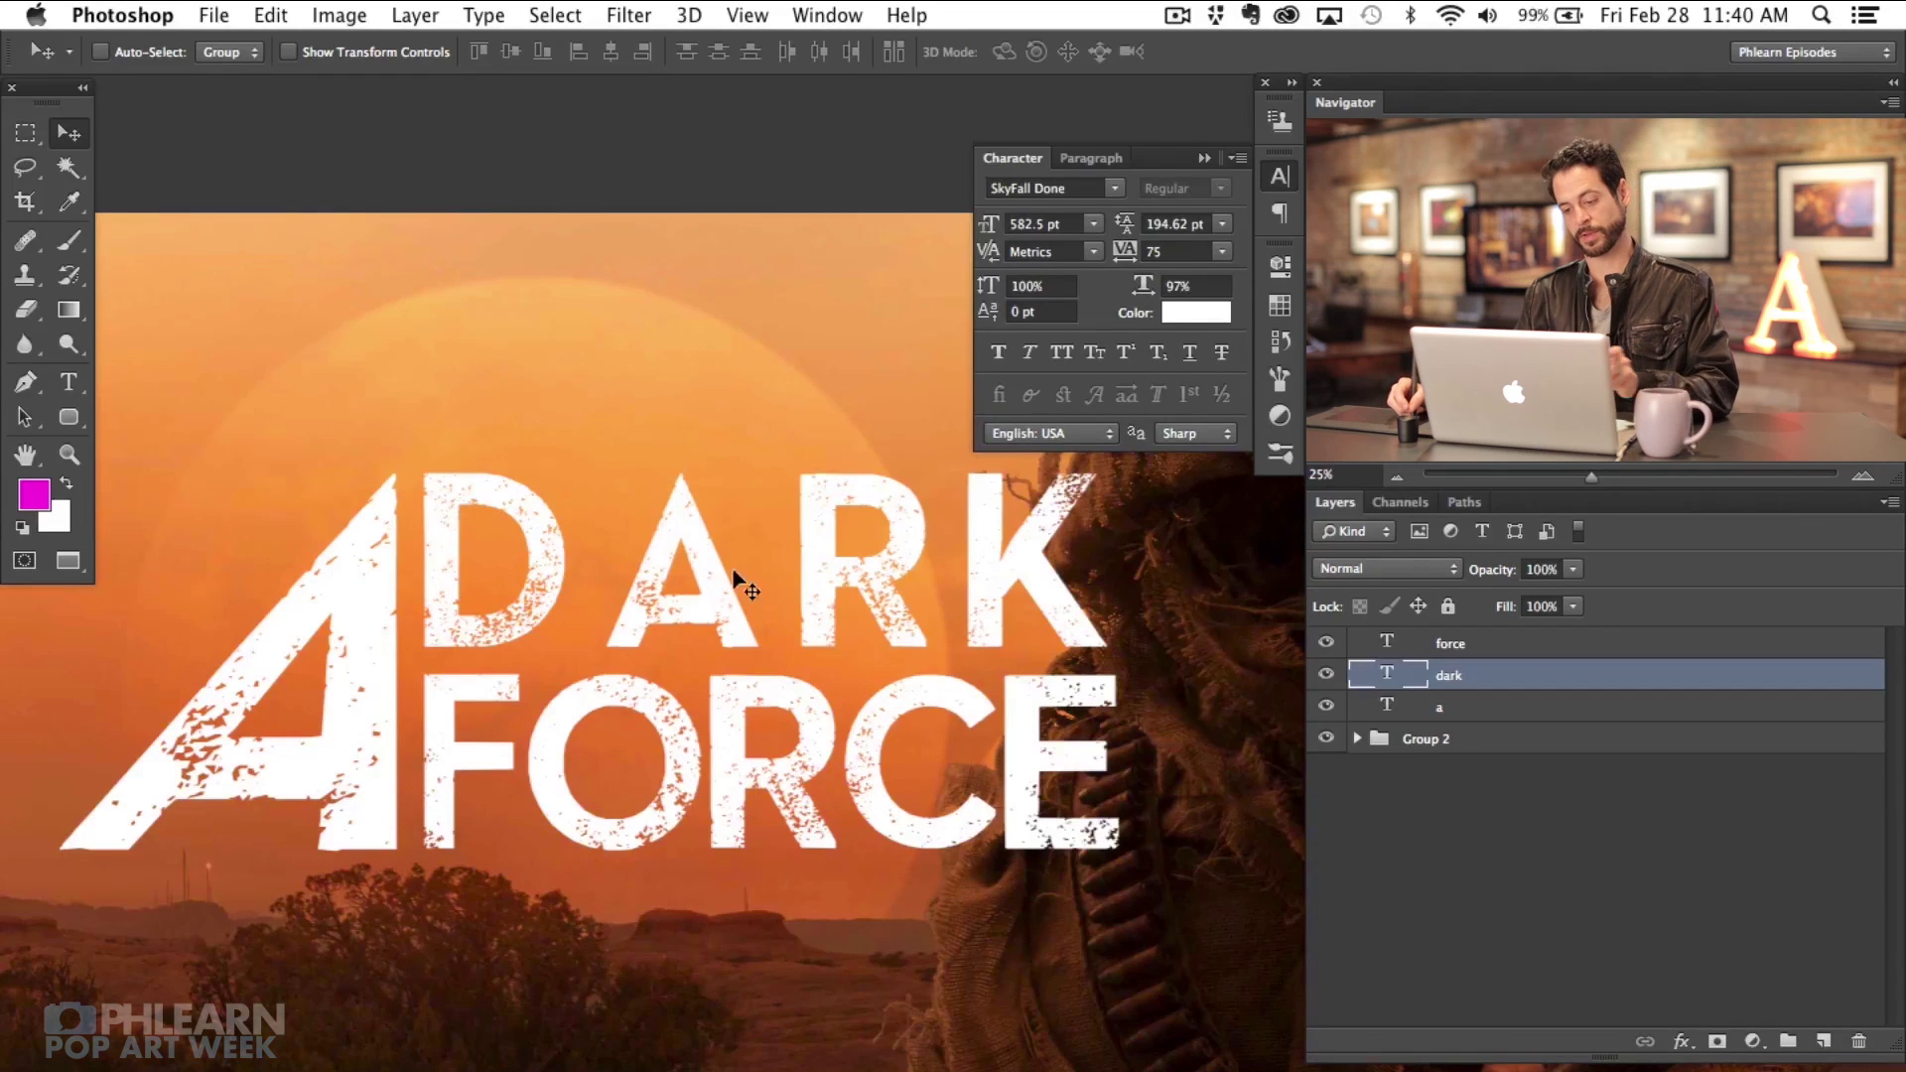
click(1224, 254)
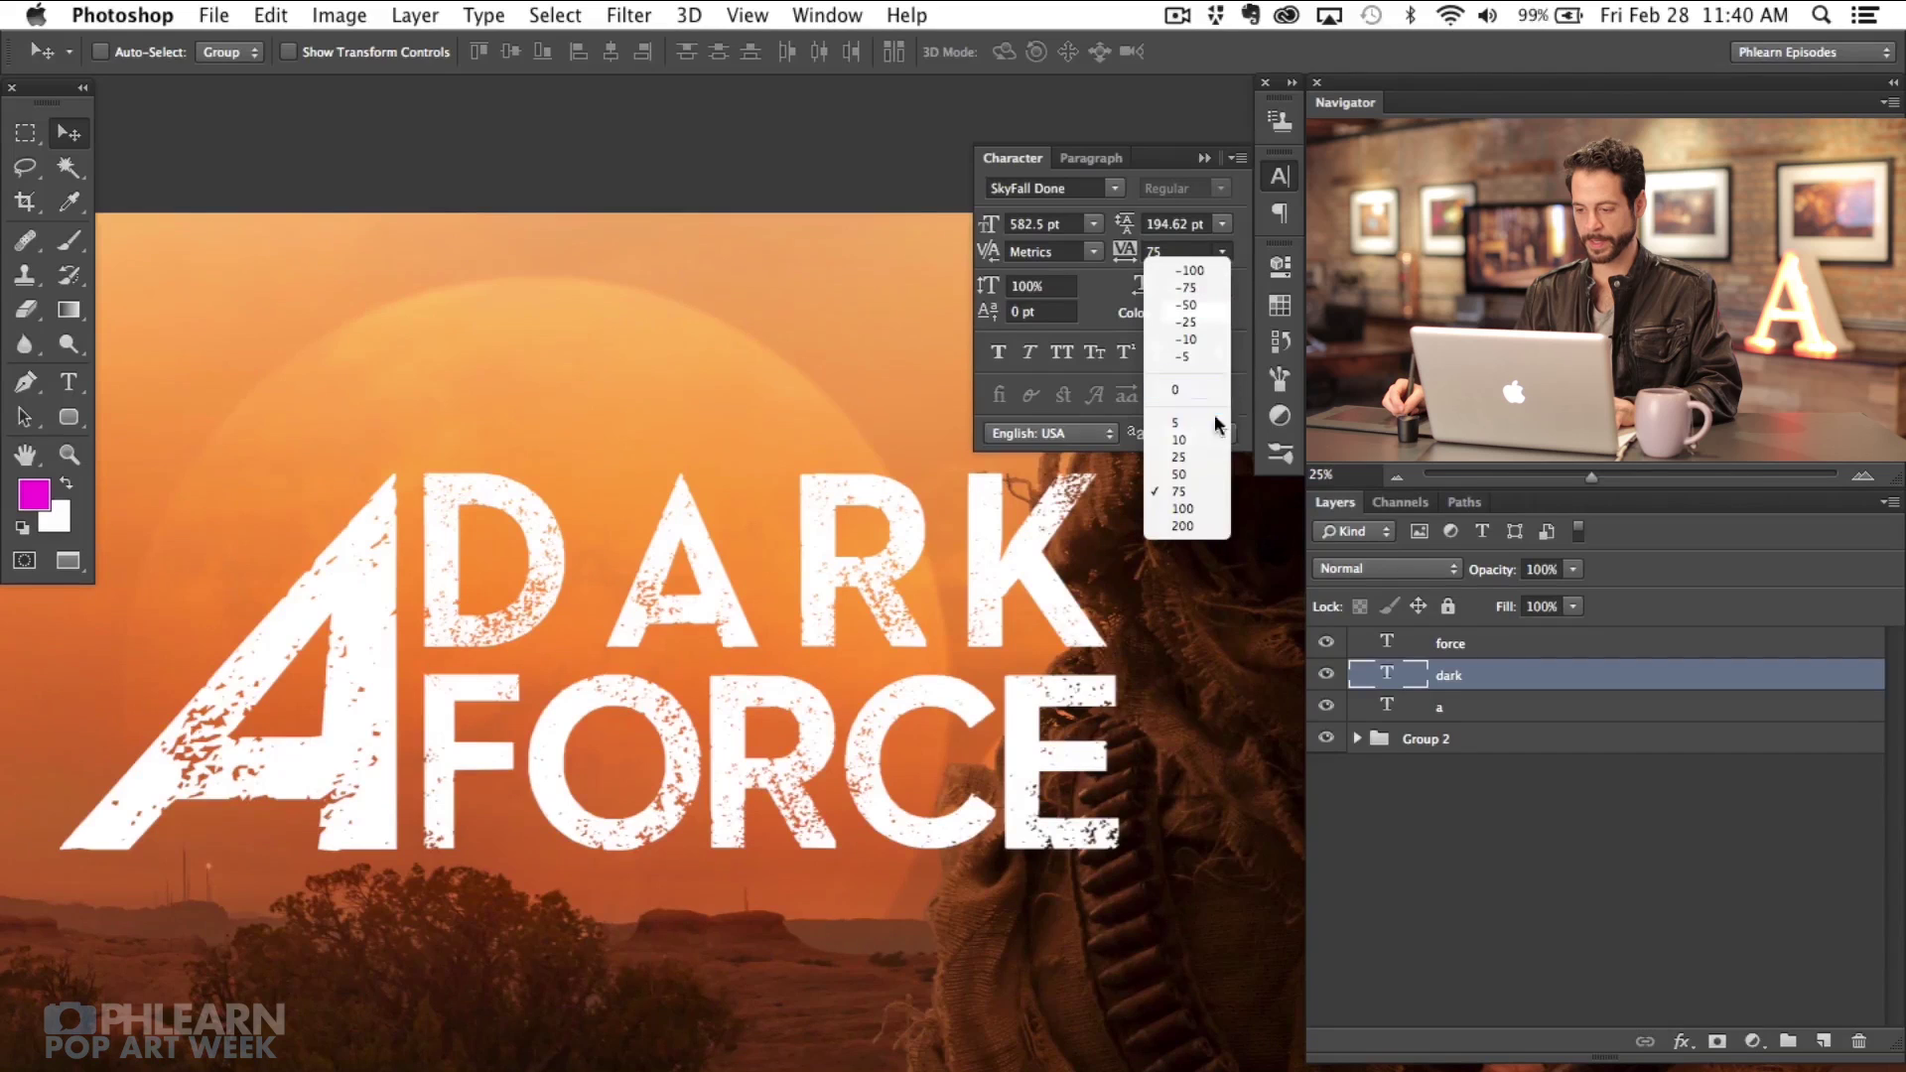
click(1217, 456)
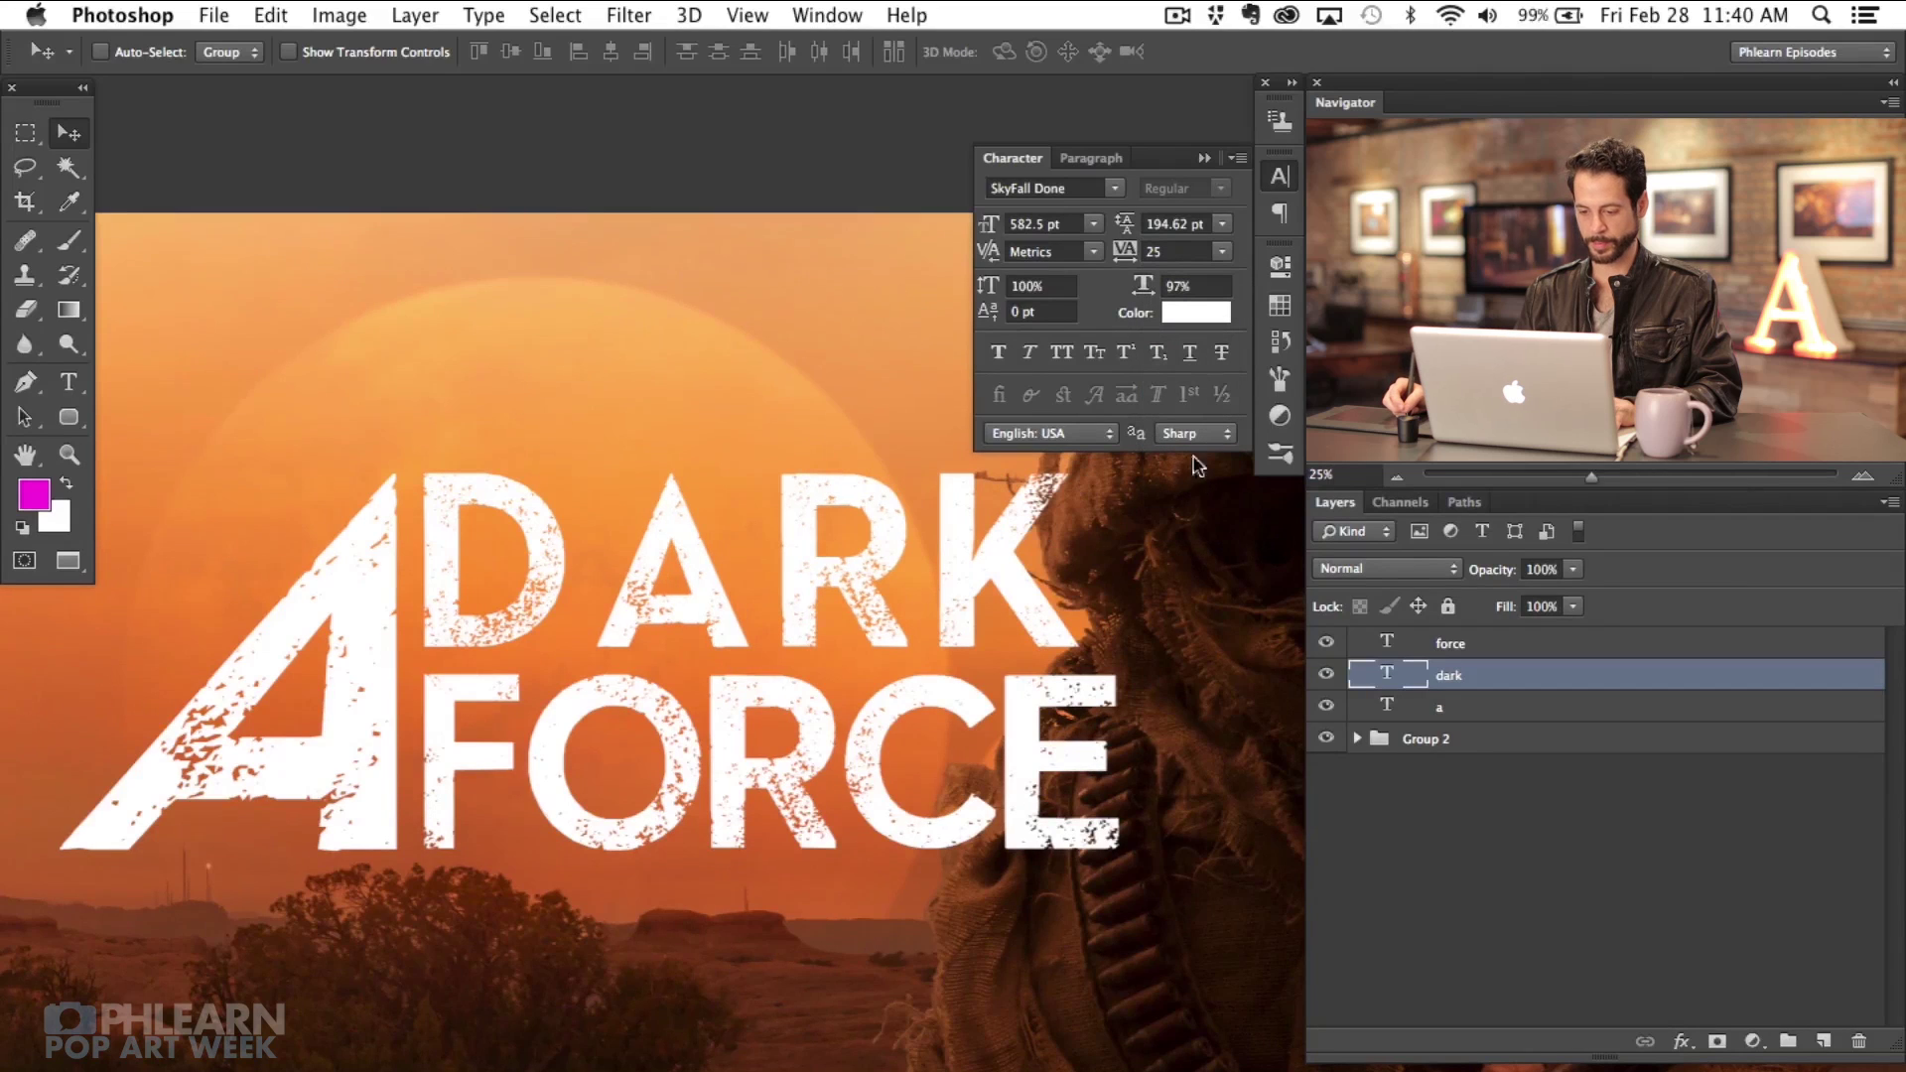
Step: Tighten the force text layer's tracking to -150 so FORCE lines up in width with DARK
click(1422, 645)
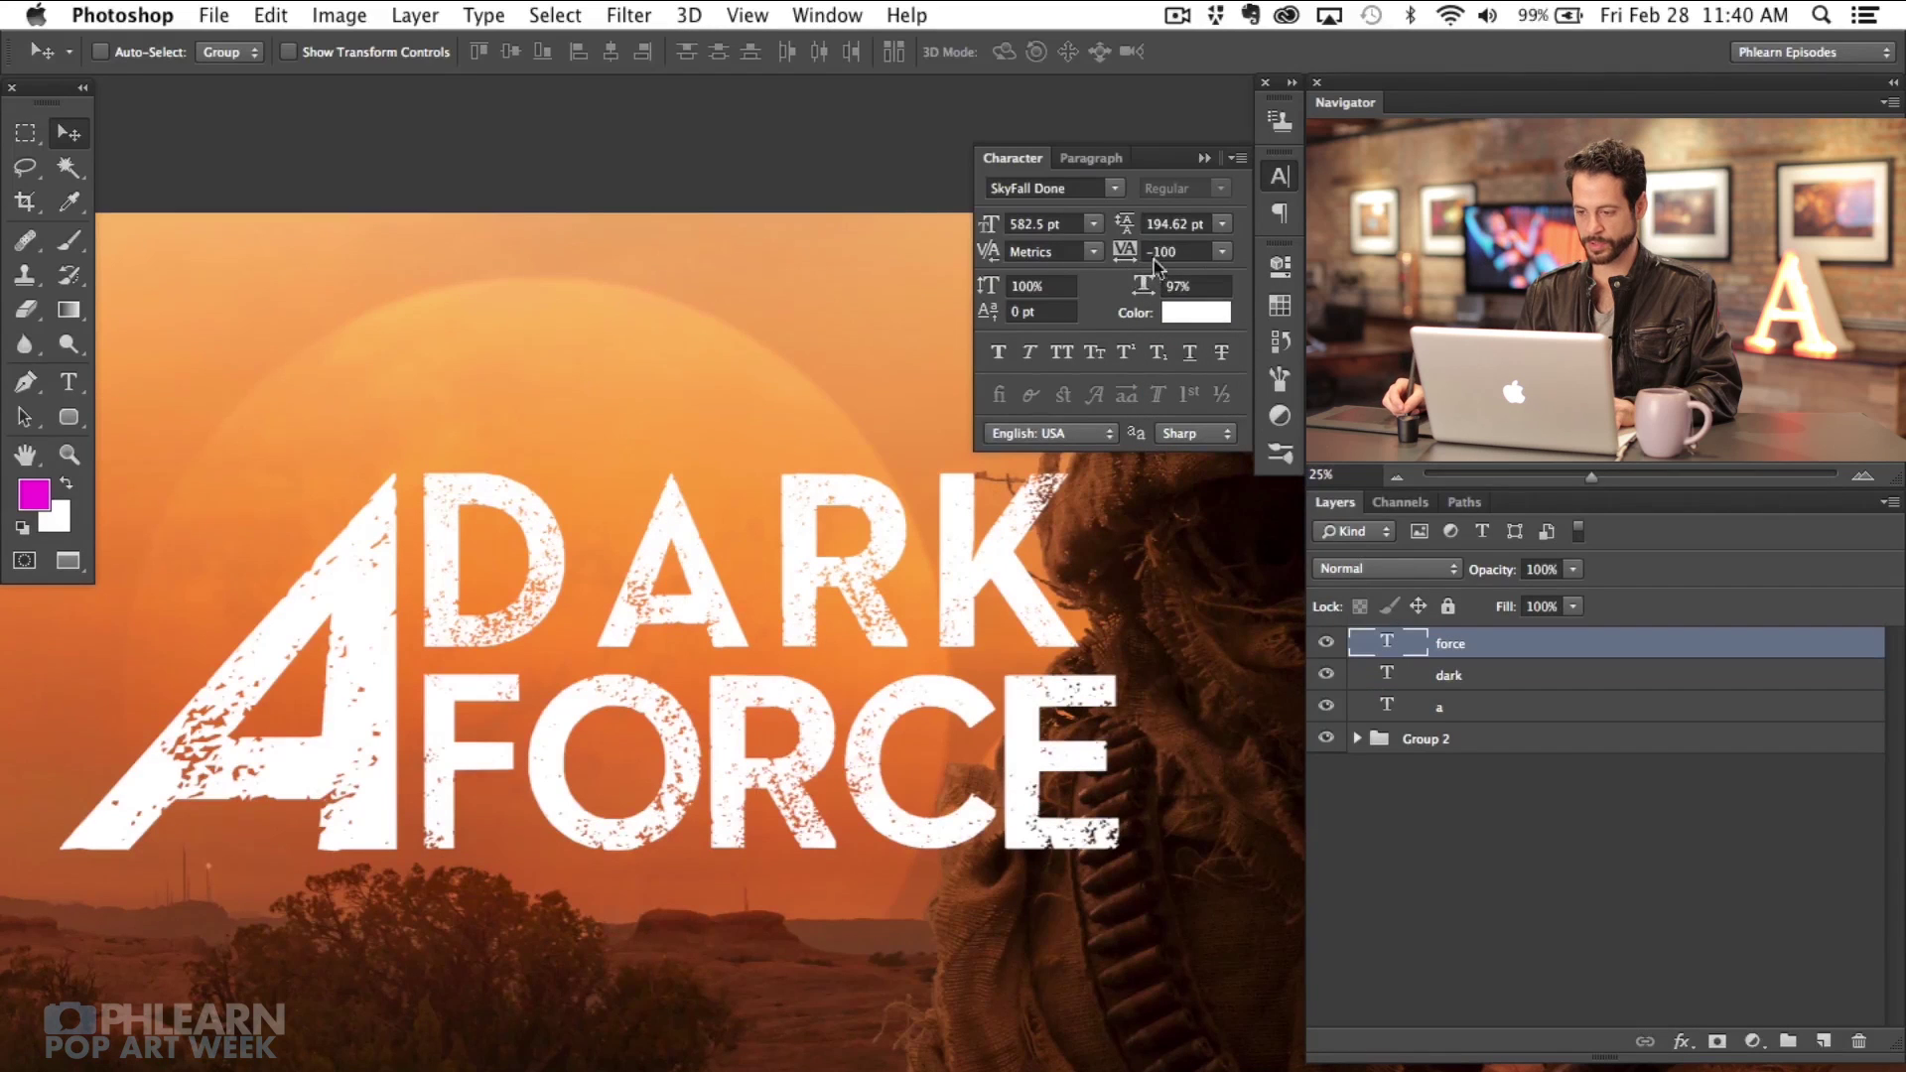
text(-150)
key(Return)
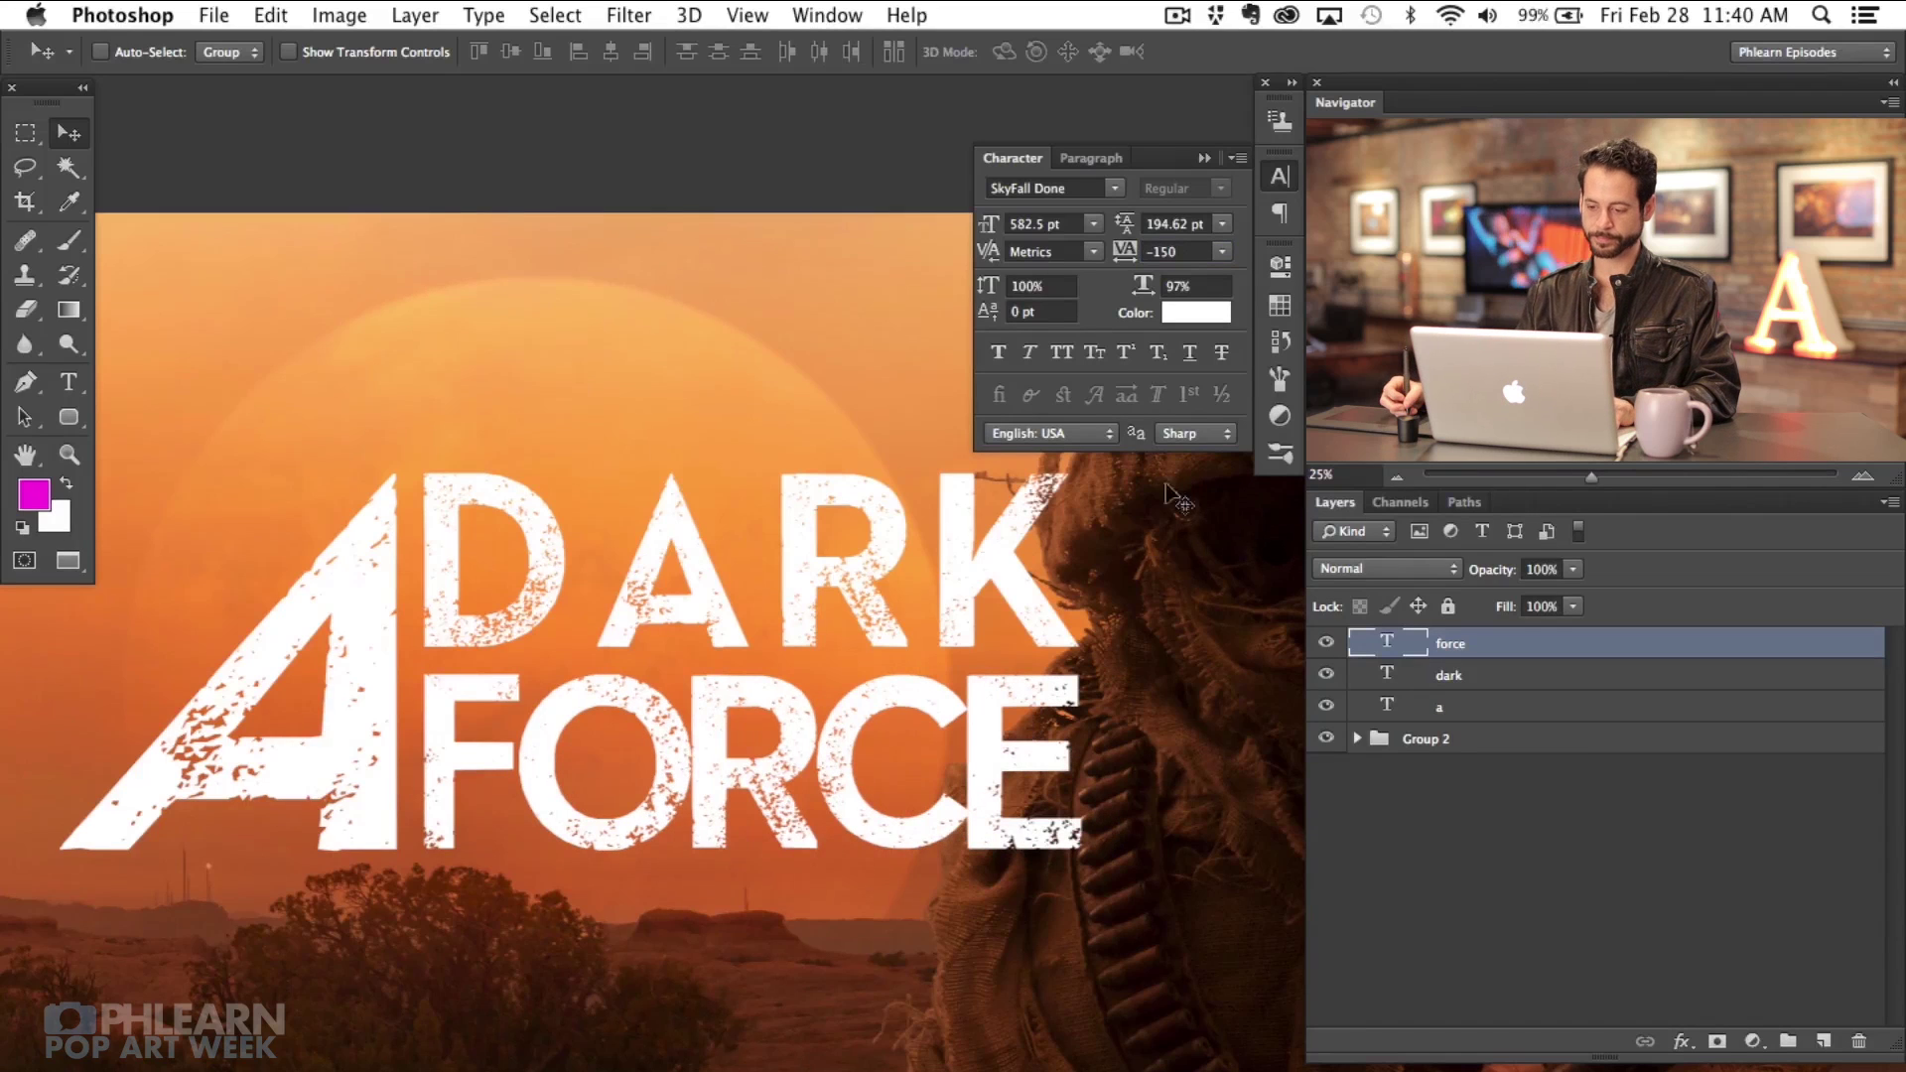
scroll(968, 822, down, 1)
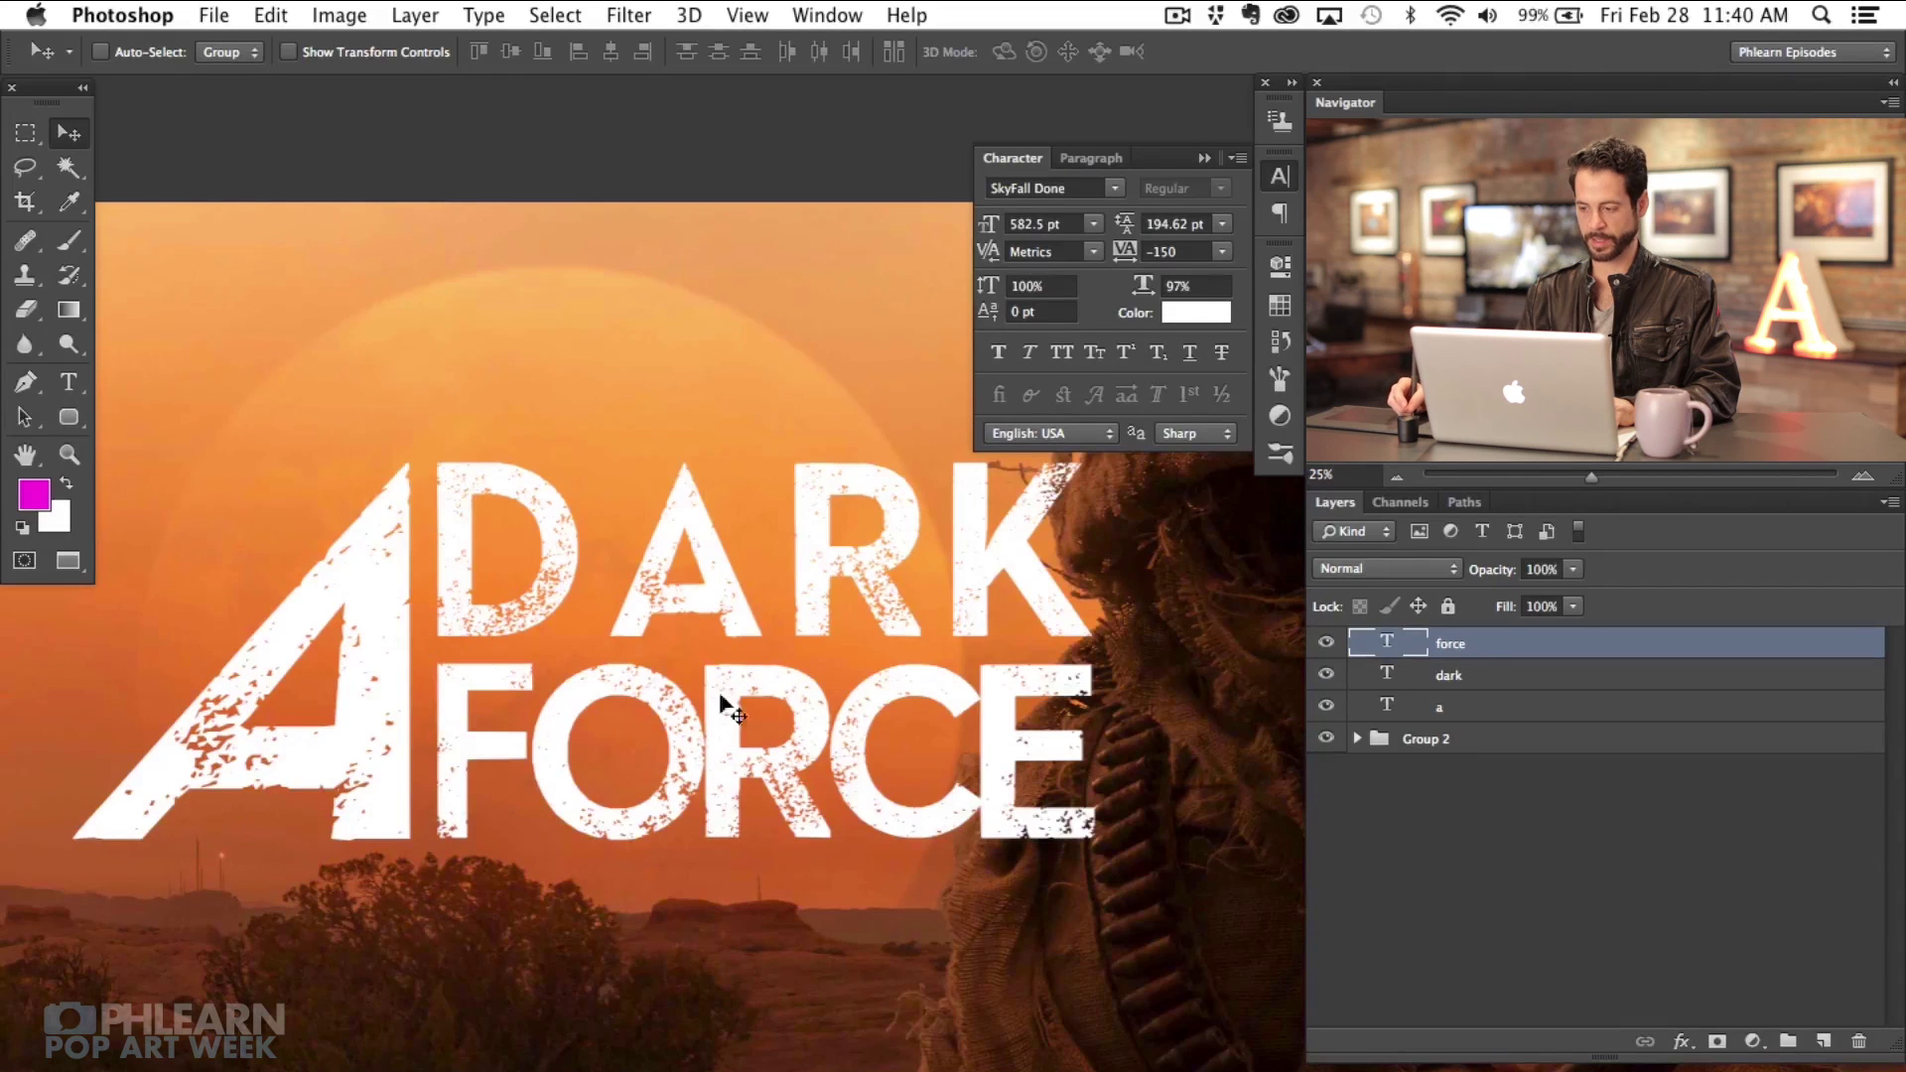
drag(809, 752, 860, 773)
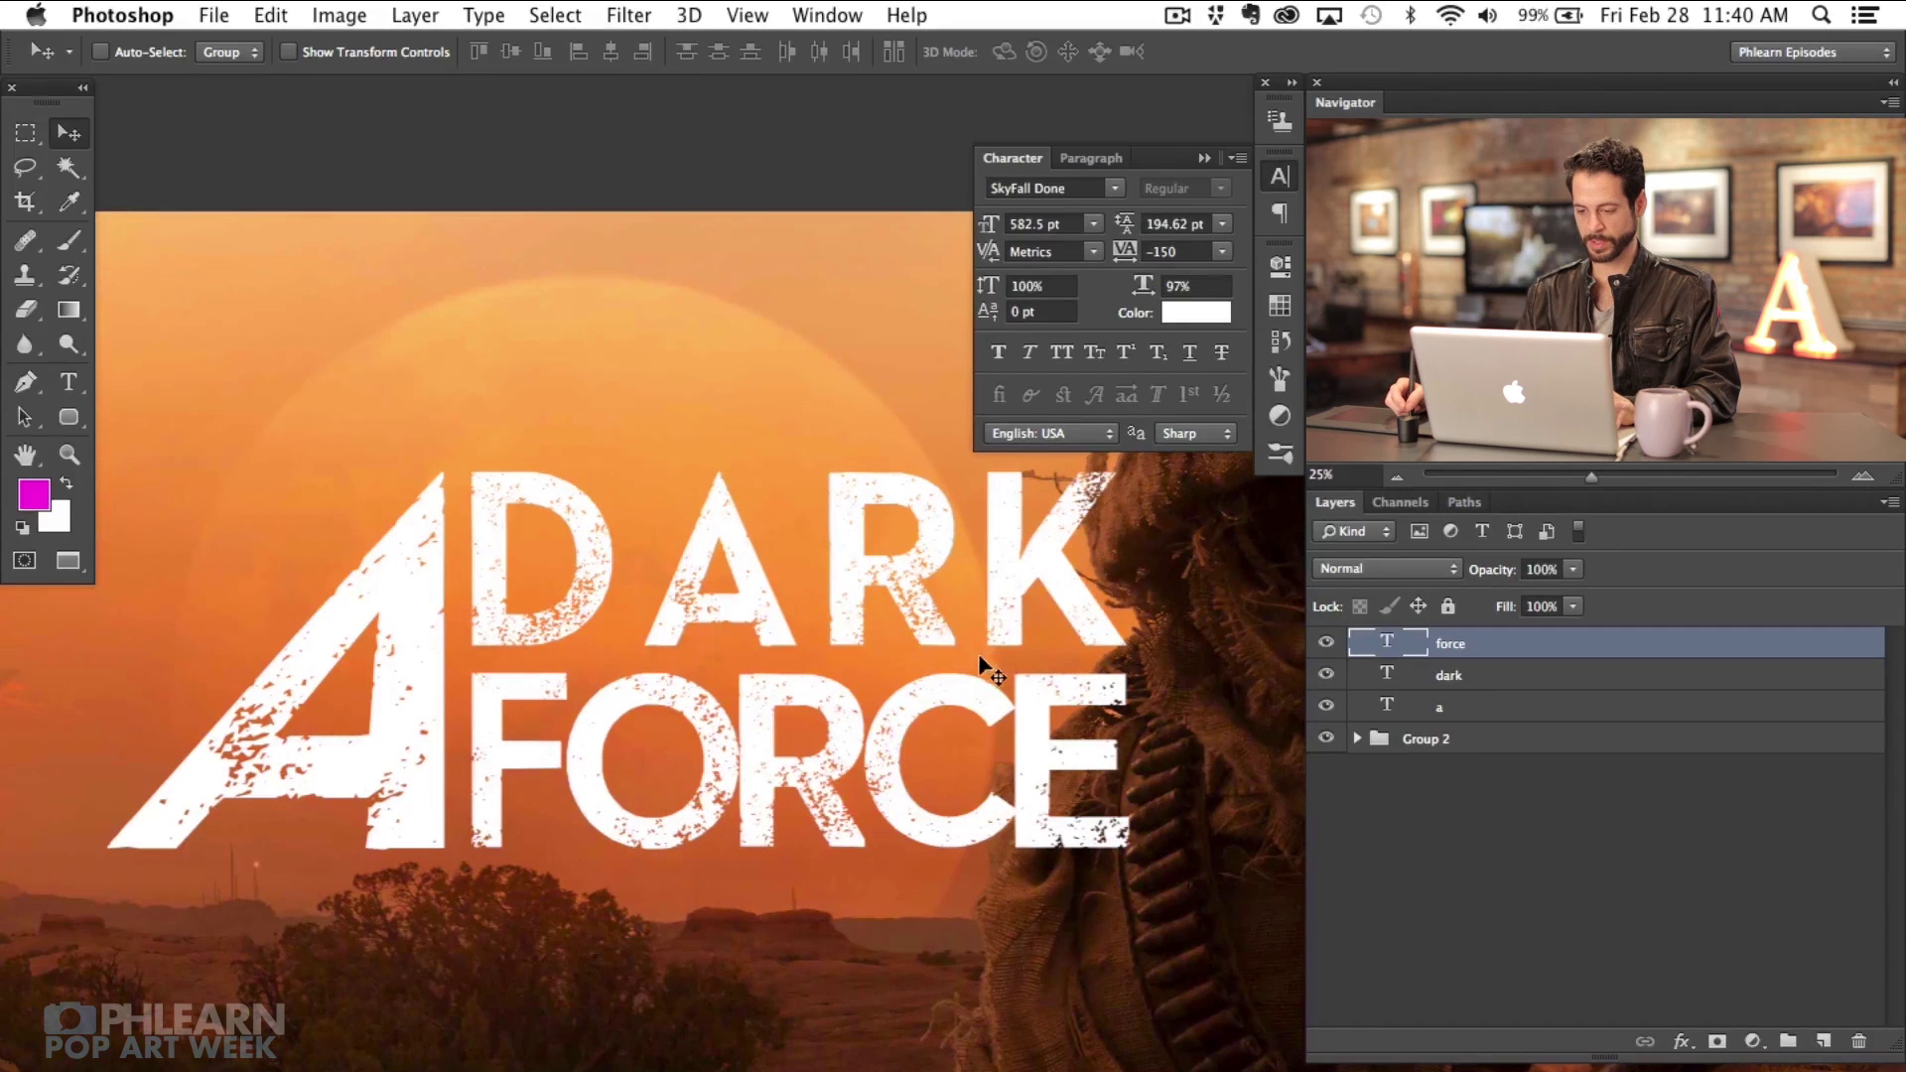
drag(916, 736, 938, 779)
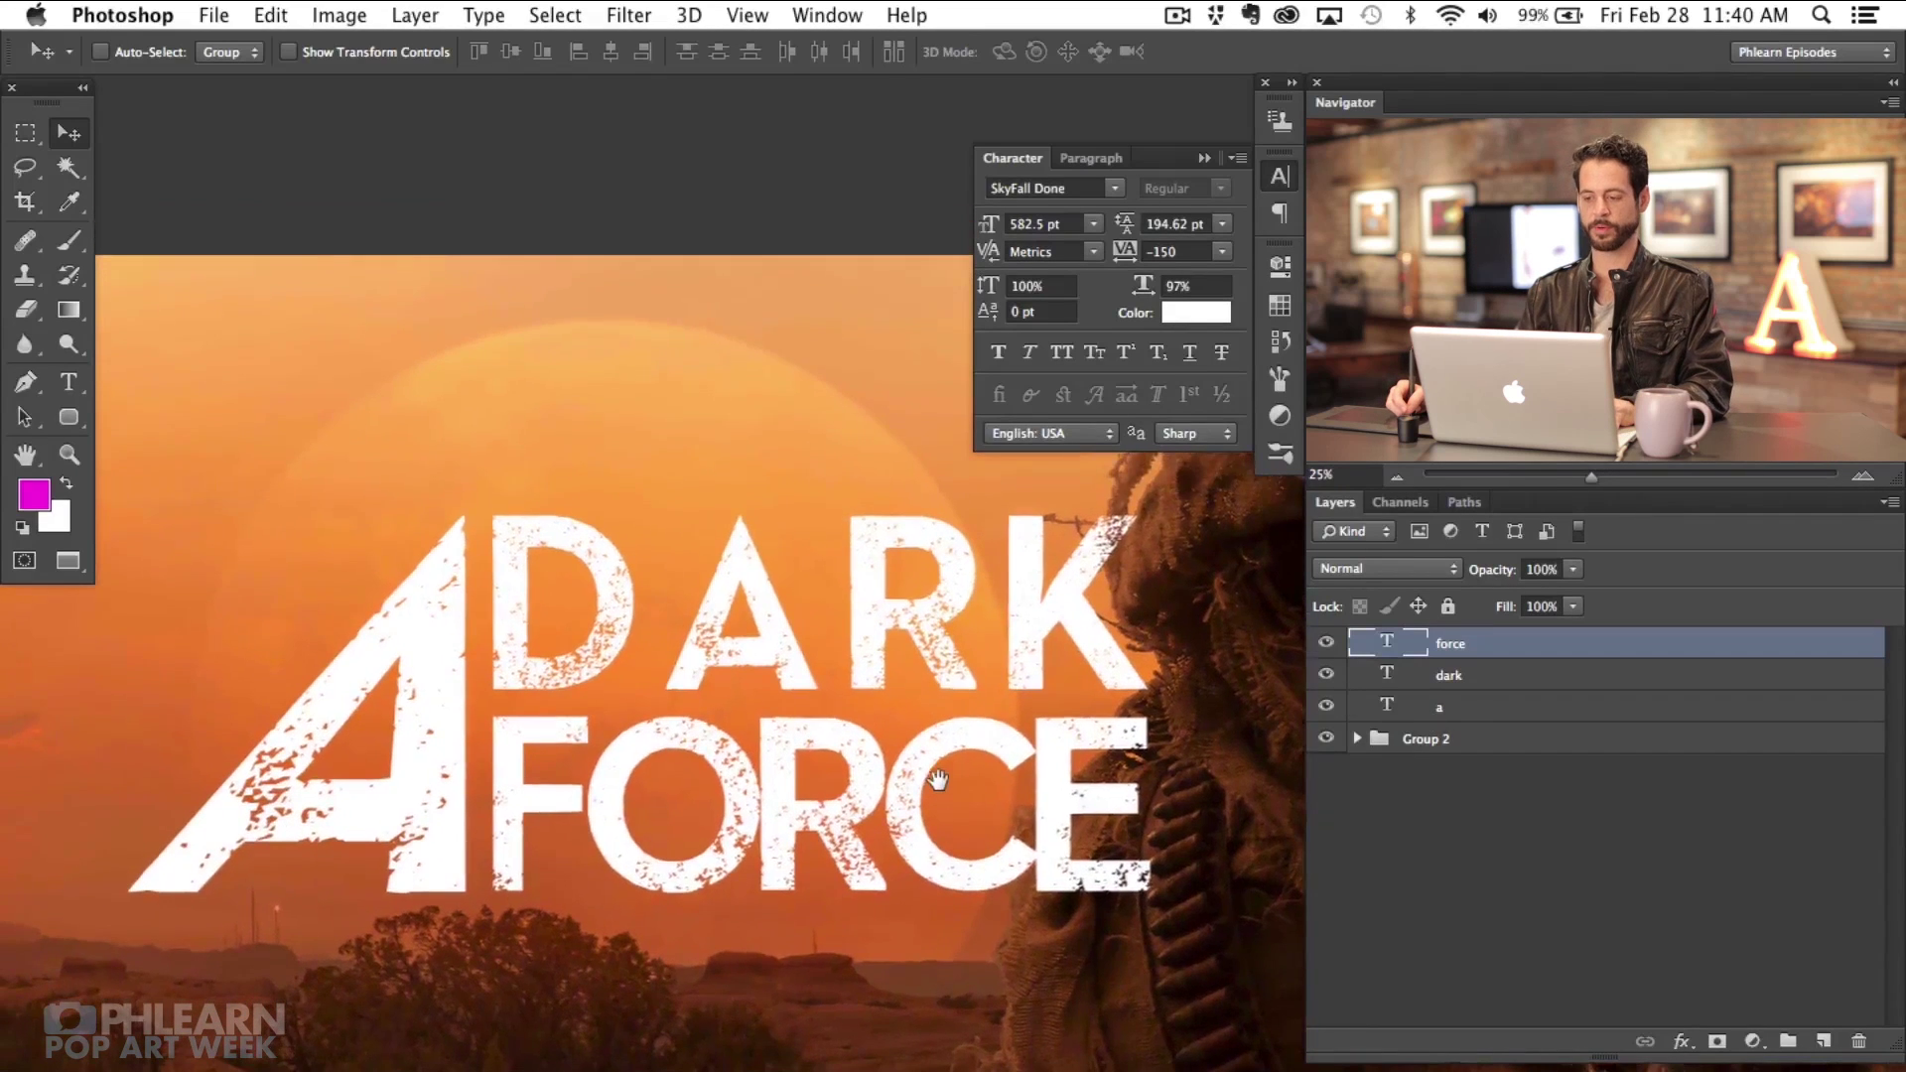
Step: Collapse the character settings to clear the view of the whole title
click(1279, 175)
drag(968, 843, 952, 668)
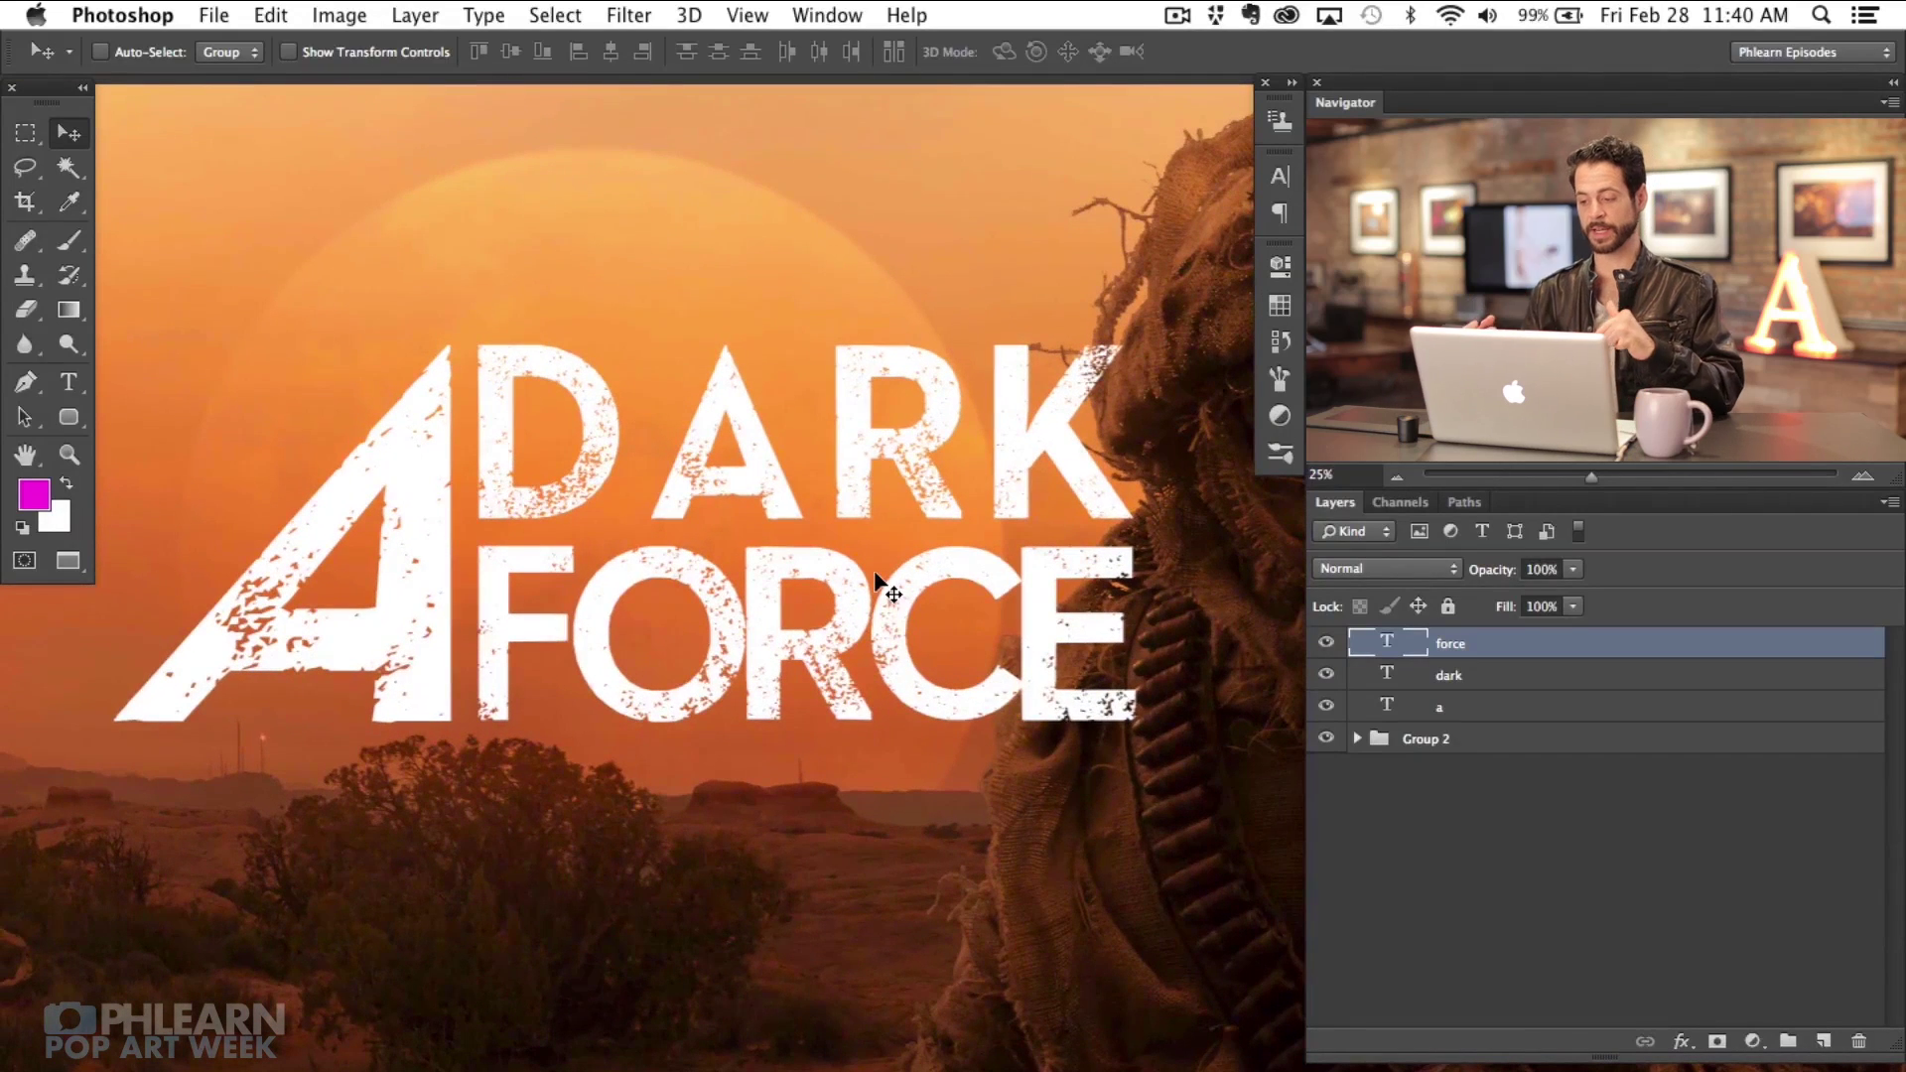
mouse_move(654, 623)
mouse_down()
mouse_move(661, 670)
mouse_move(679, 652)
mouse_up()
scroll(1092, 656, right, 2)
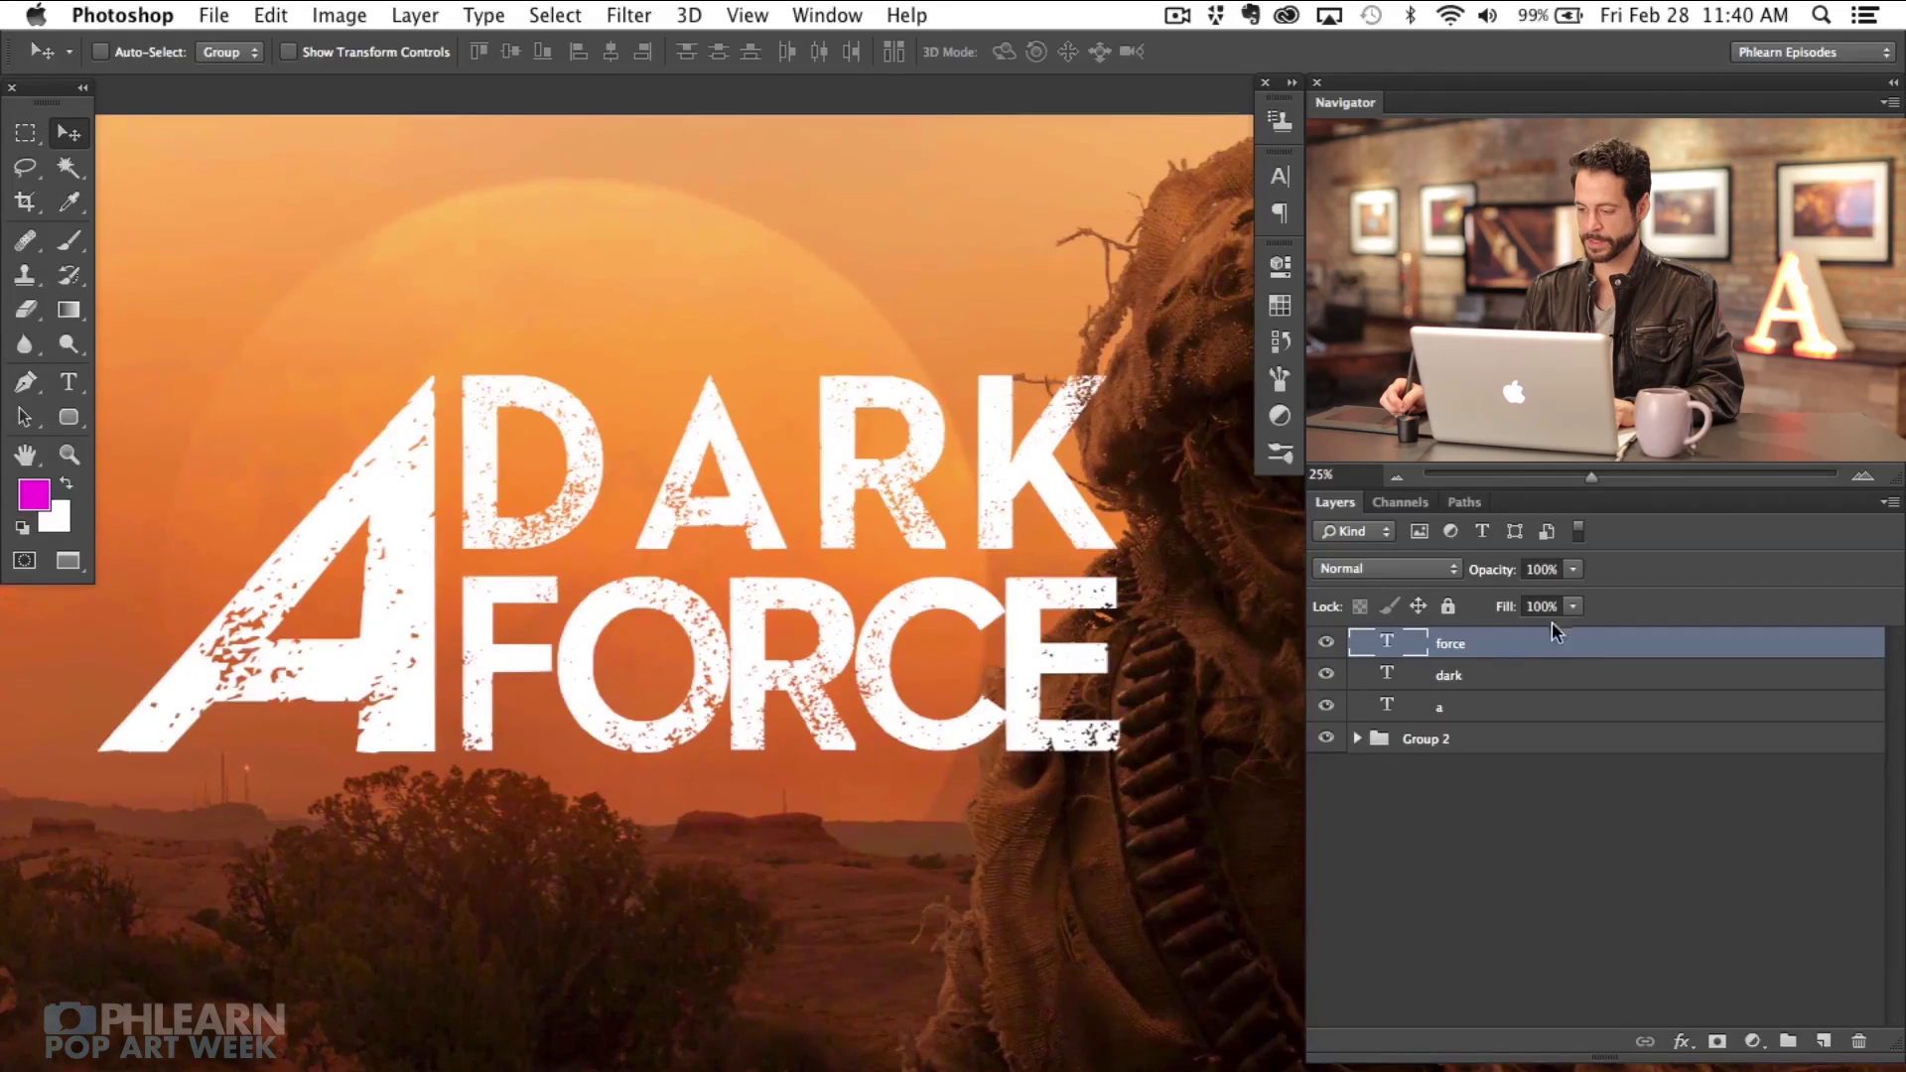
Step: Add a black outside stroke of 14 px at 100% opacity to the force text layer
double_click(1527, 659)
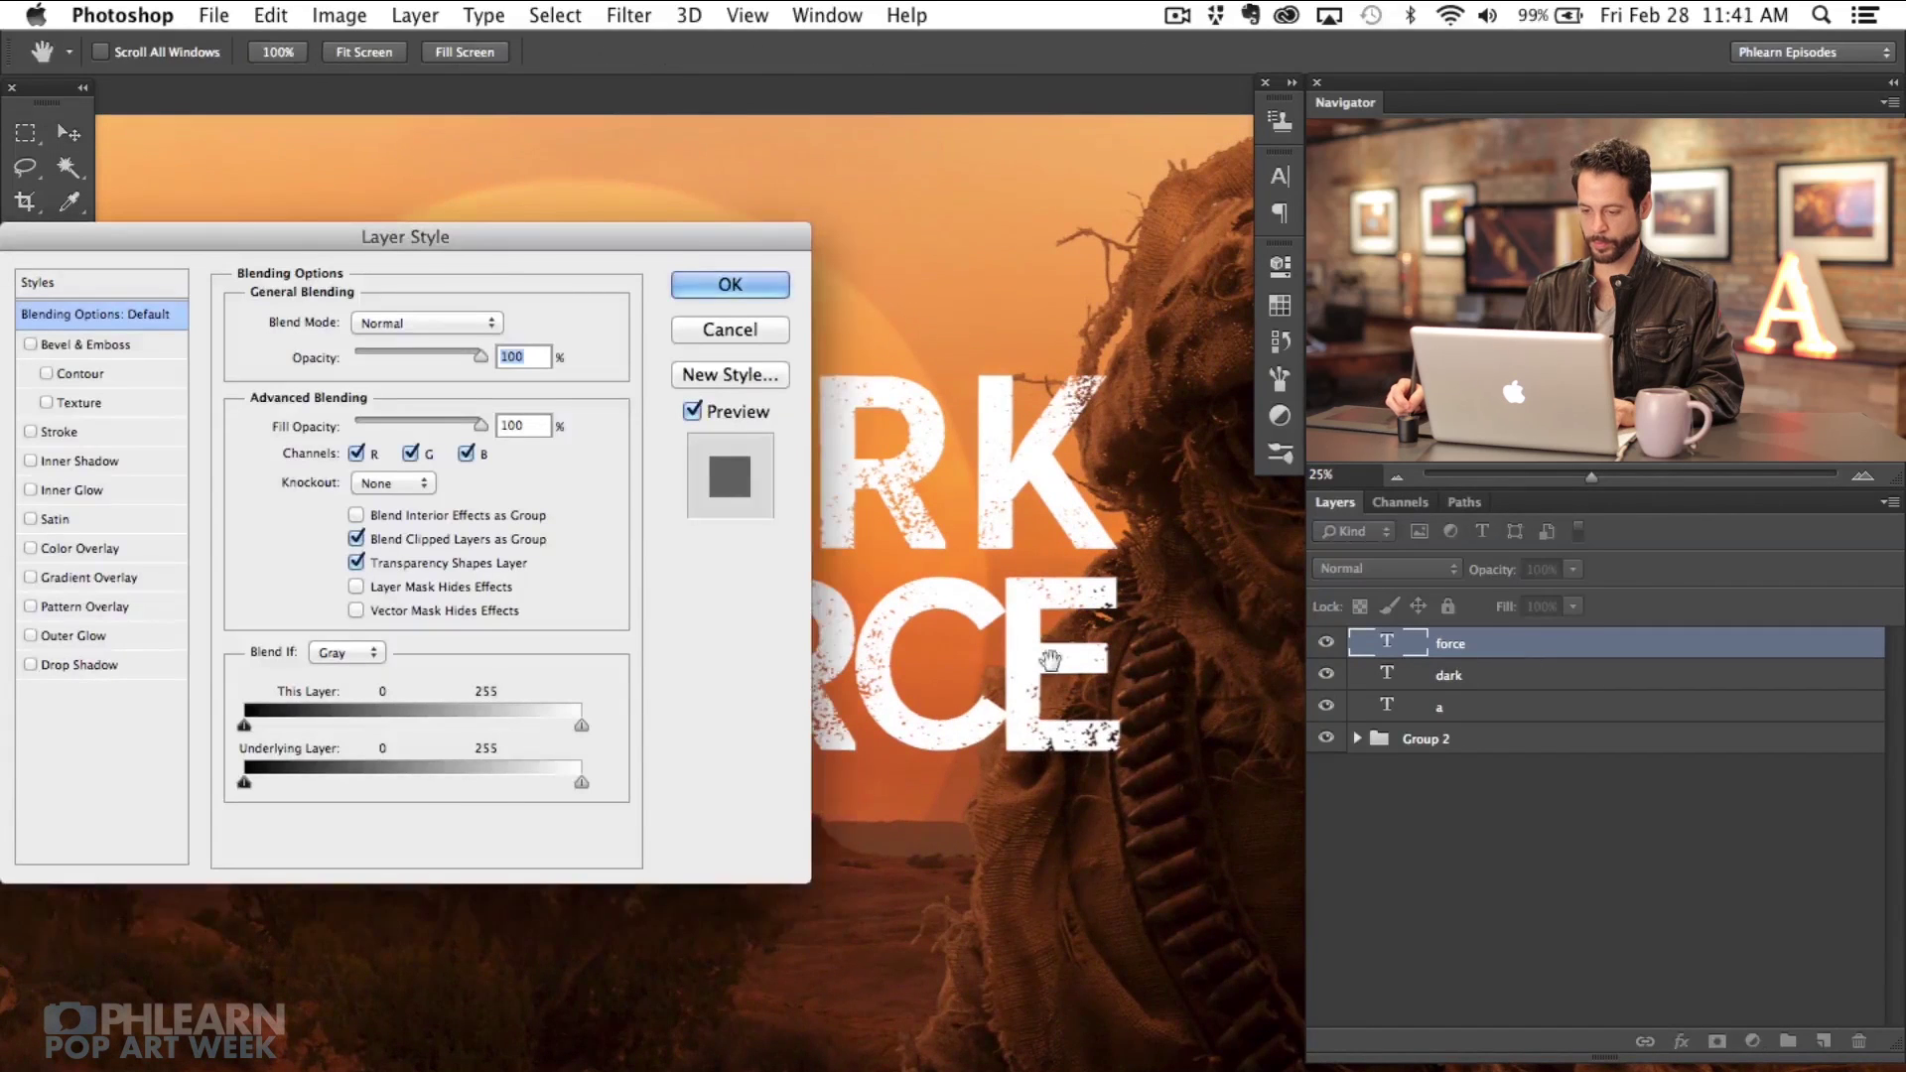
scroll(1042, 596, left, 2)
drag(719, 245, 790, 248)
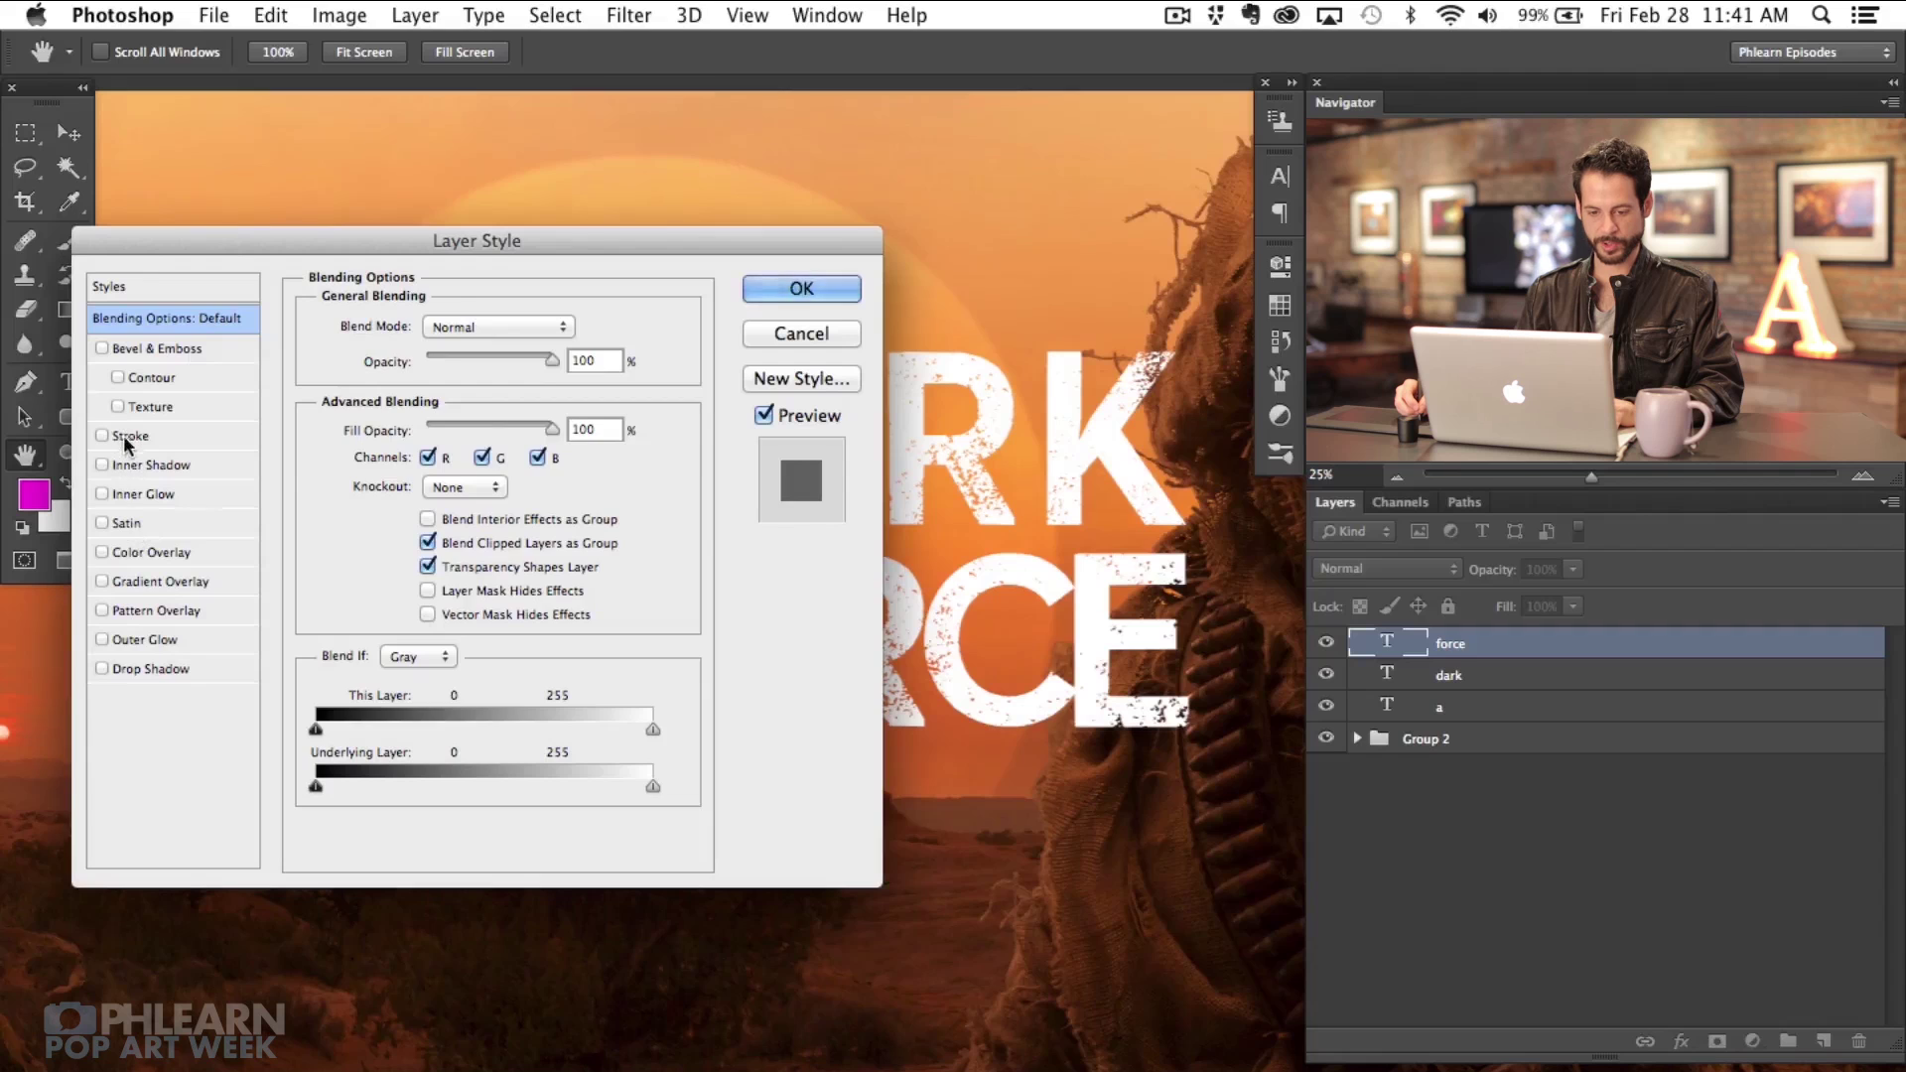
click(136, 443)
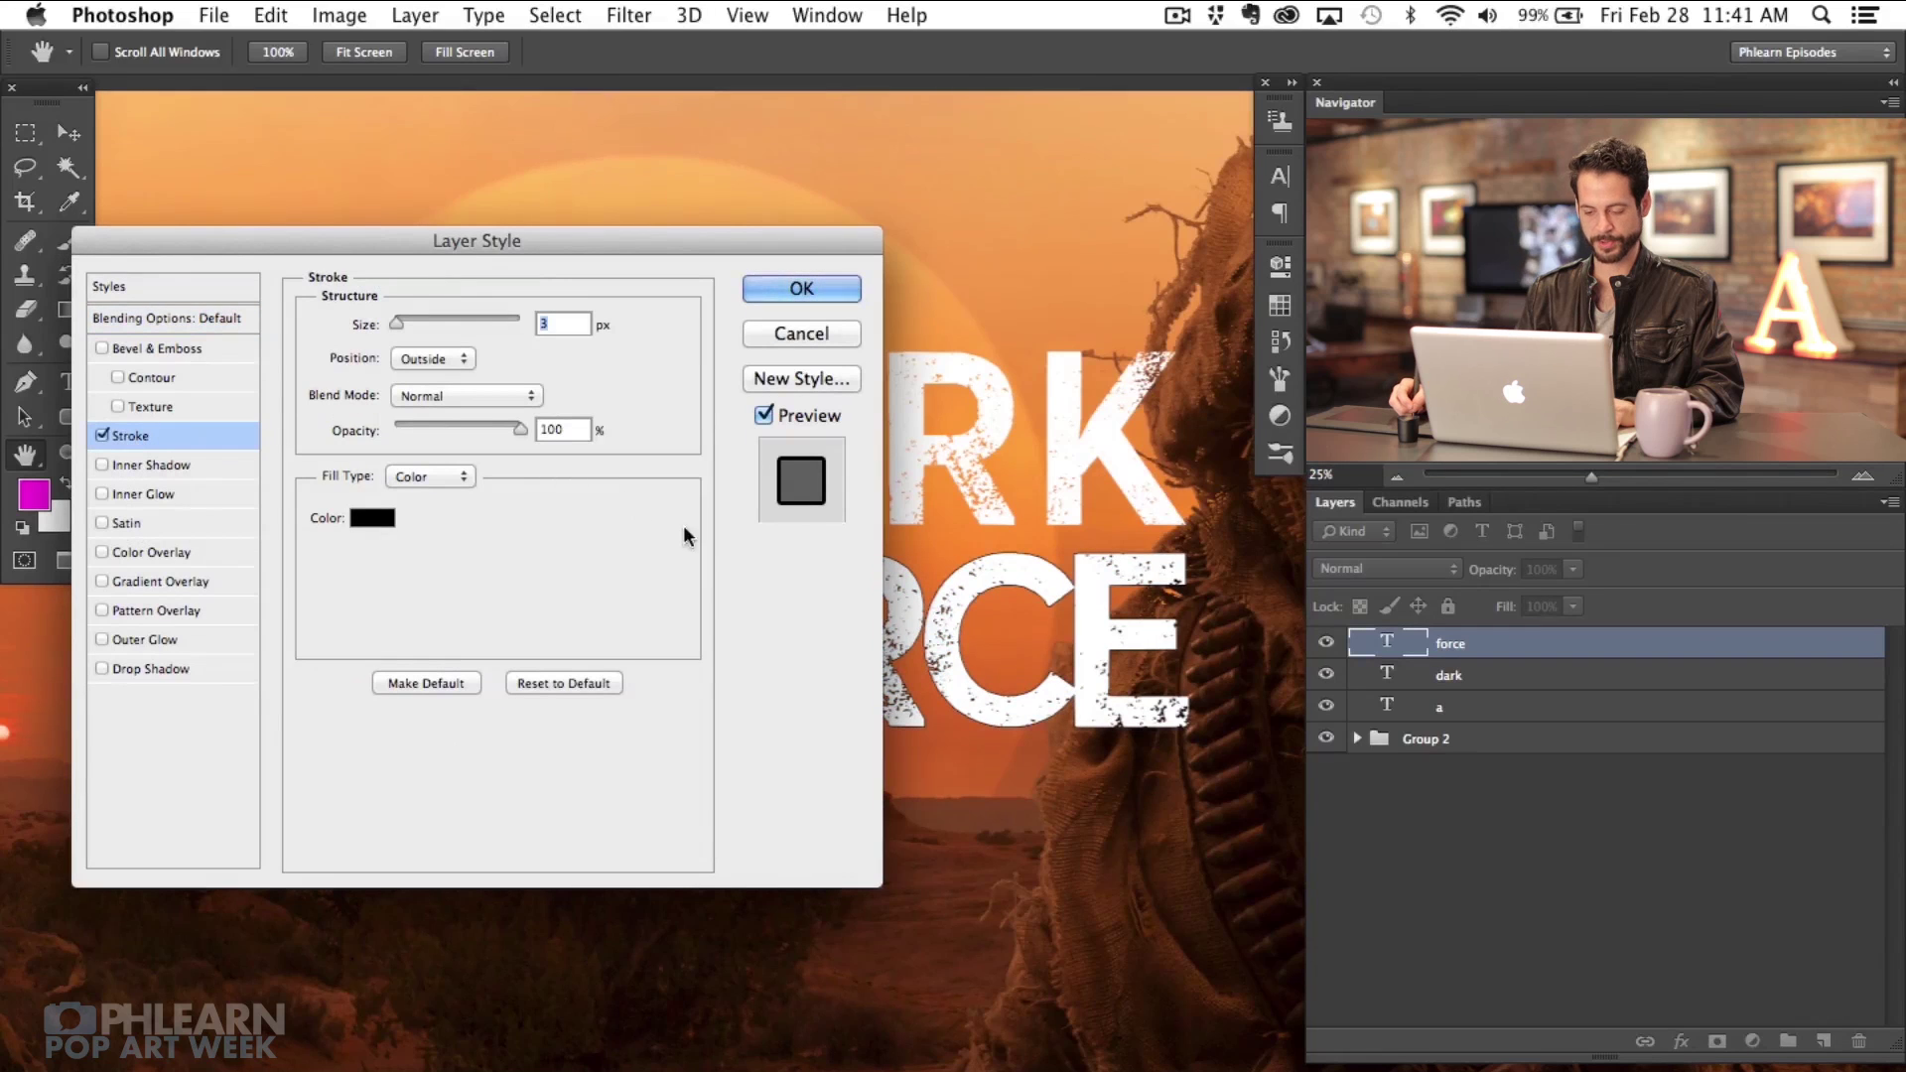
key(Up)
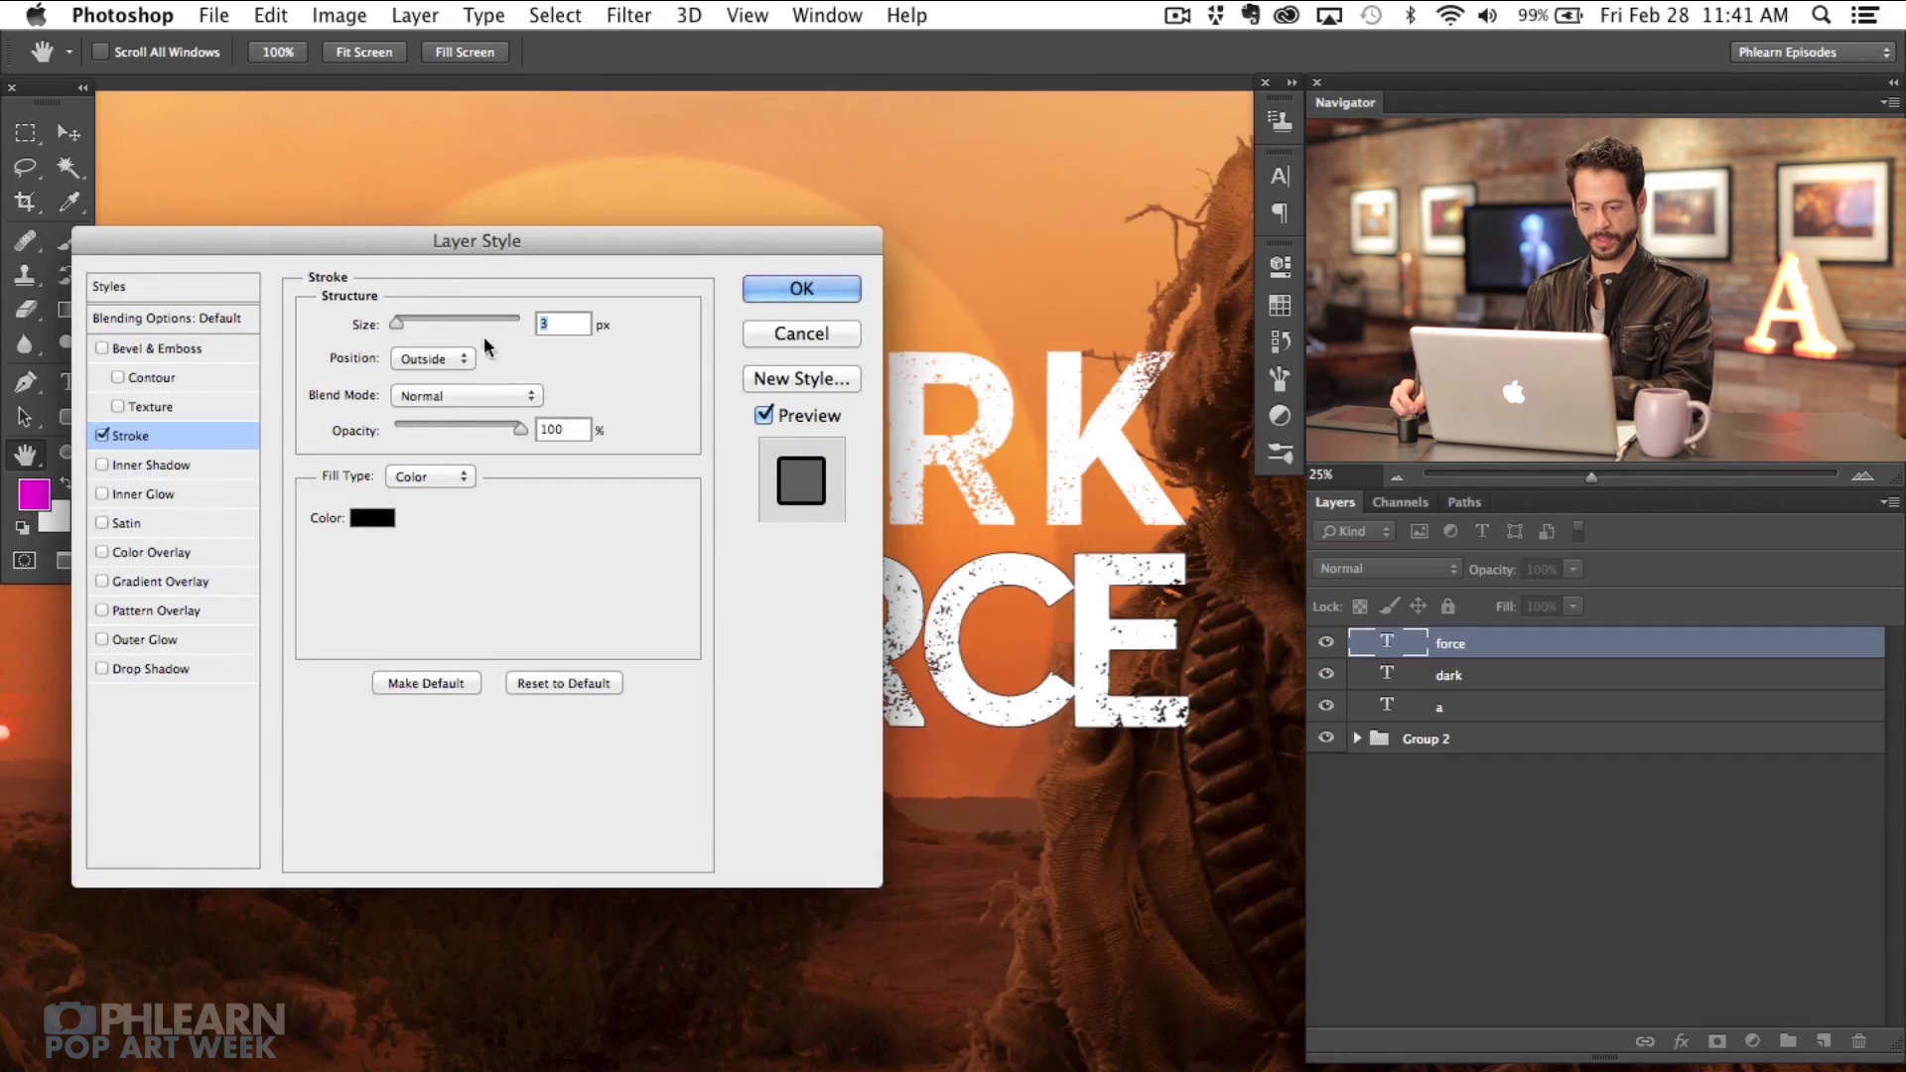
key(Up)
key(Up)
key(Up)
key(Up)
key(Up)
key(Up)
key(Up)
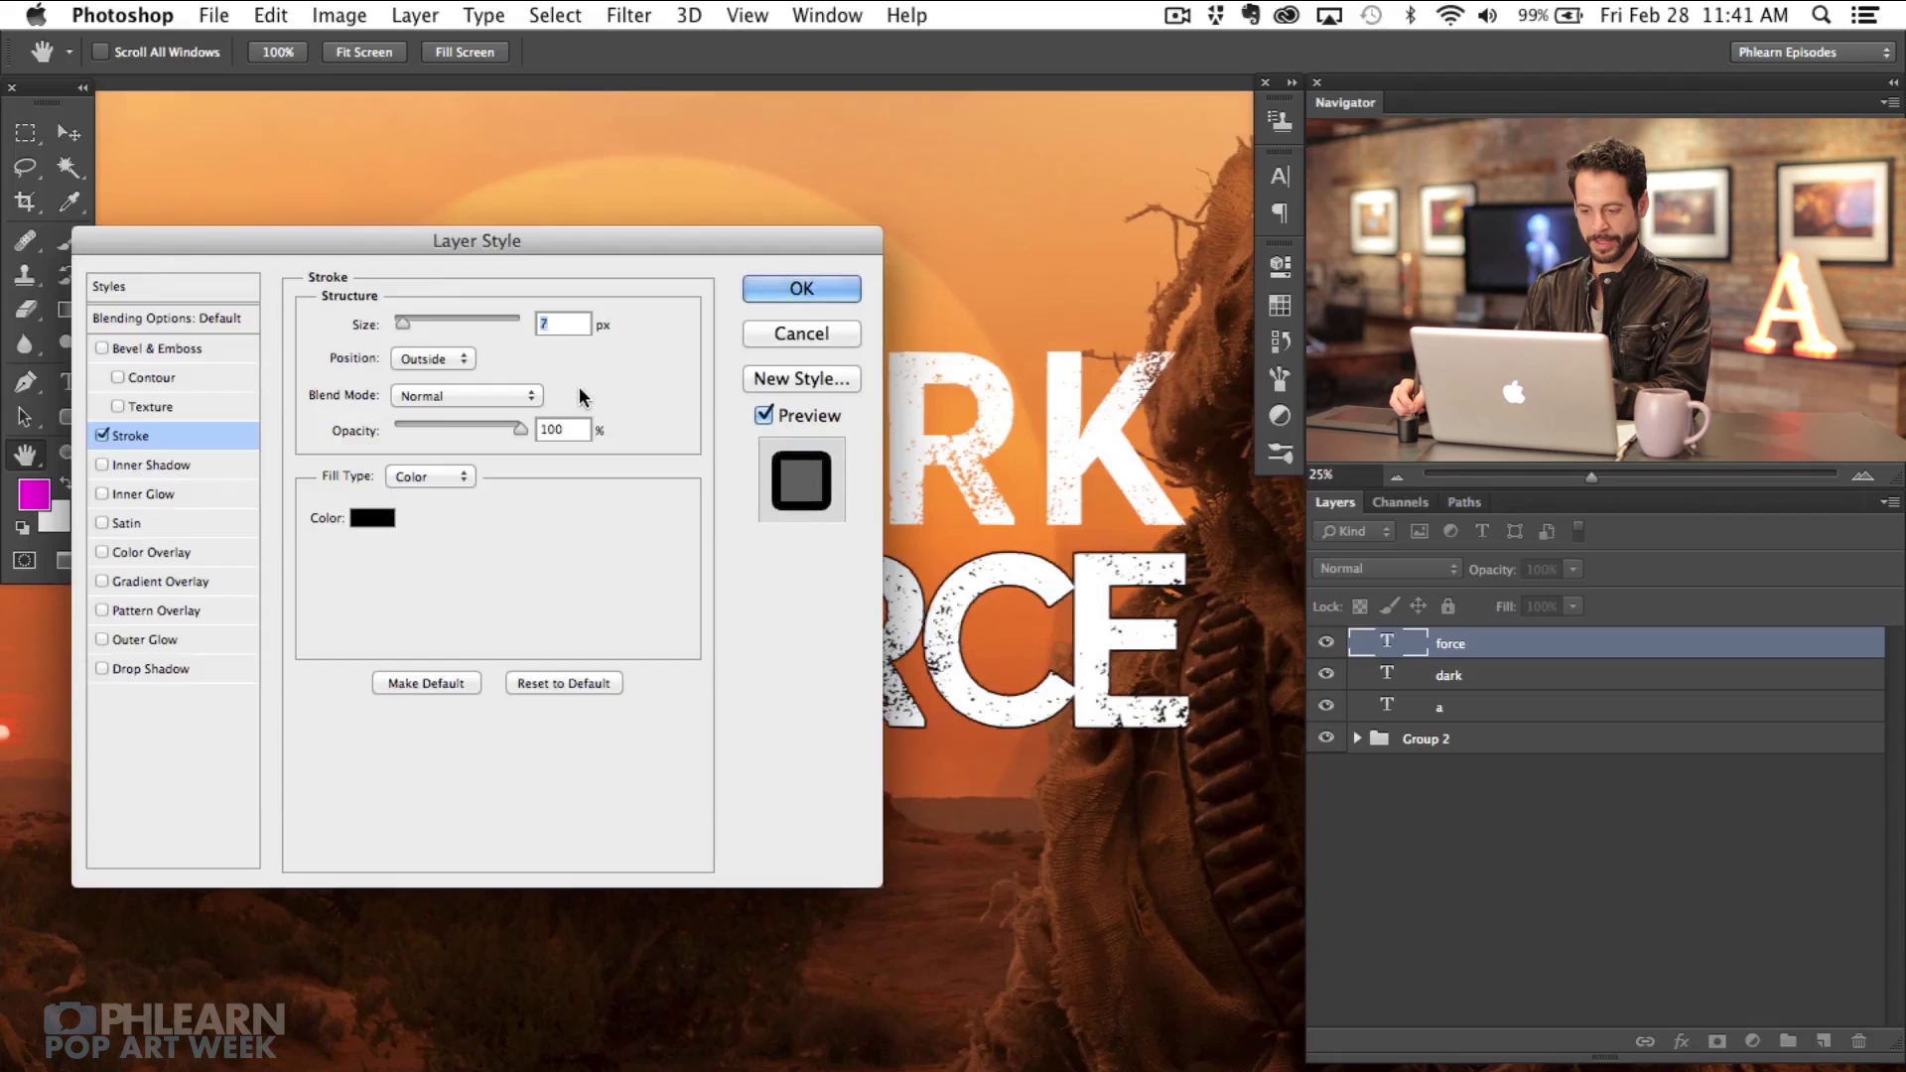
key(Up)
key(Up)
key(Up)
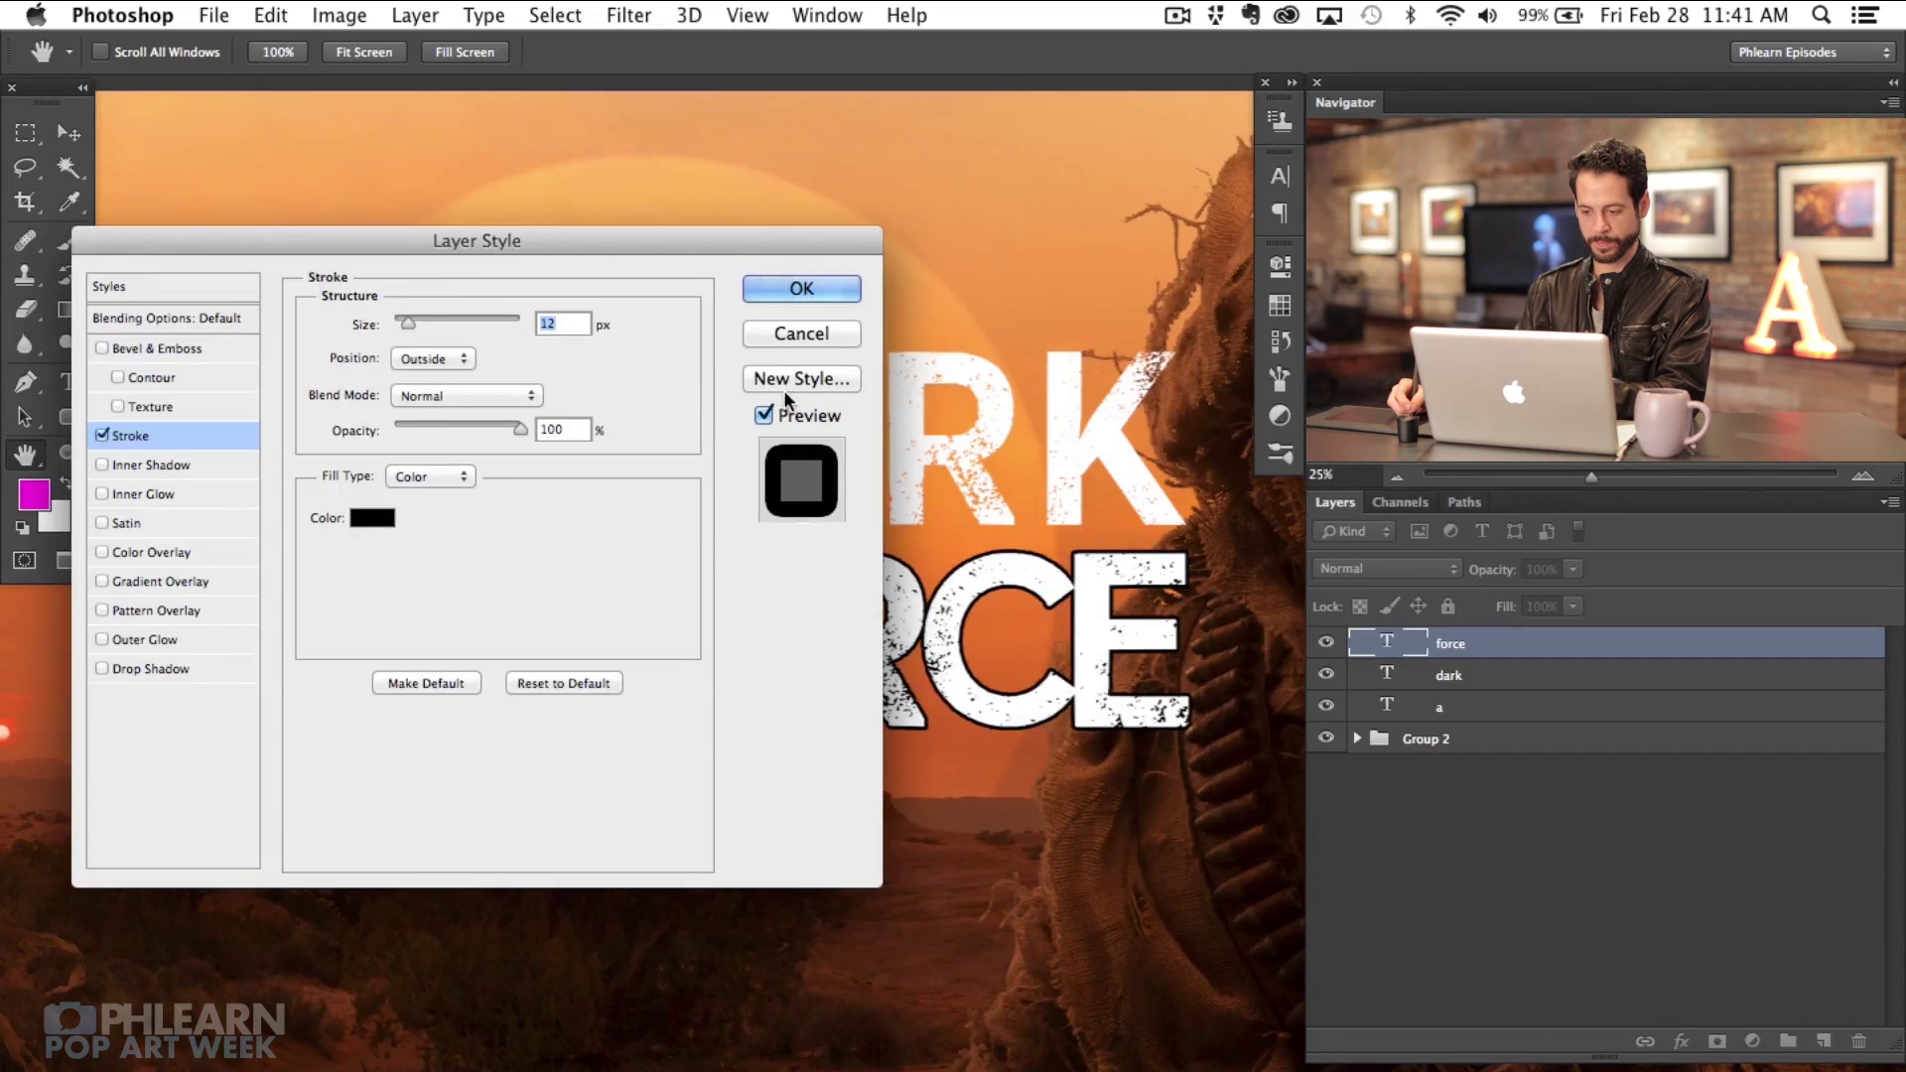
drag(961, 552, 1087, 502)
mouse_move(791, 245)
mouse_down()
mouse_move(463, 464)
mouse_move(523, 447)
mouse_move(557, 311)
mouse_move(579, 324)
mouse_move(614, 256)
mouse_move(814, 262)
mouse_up()
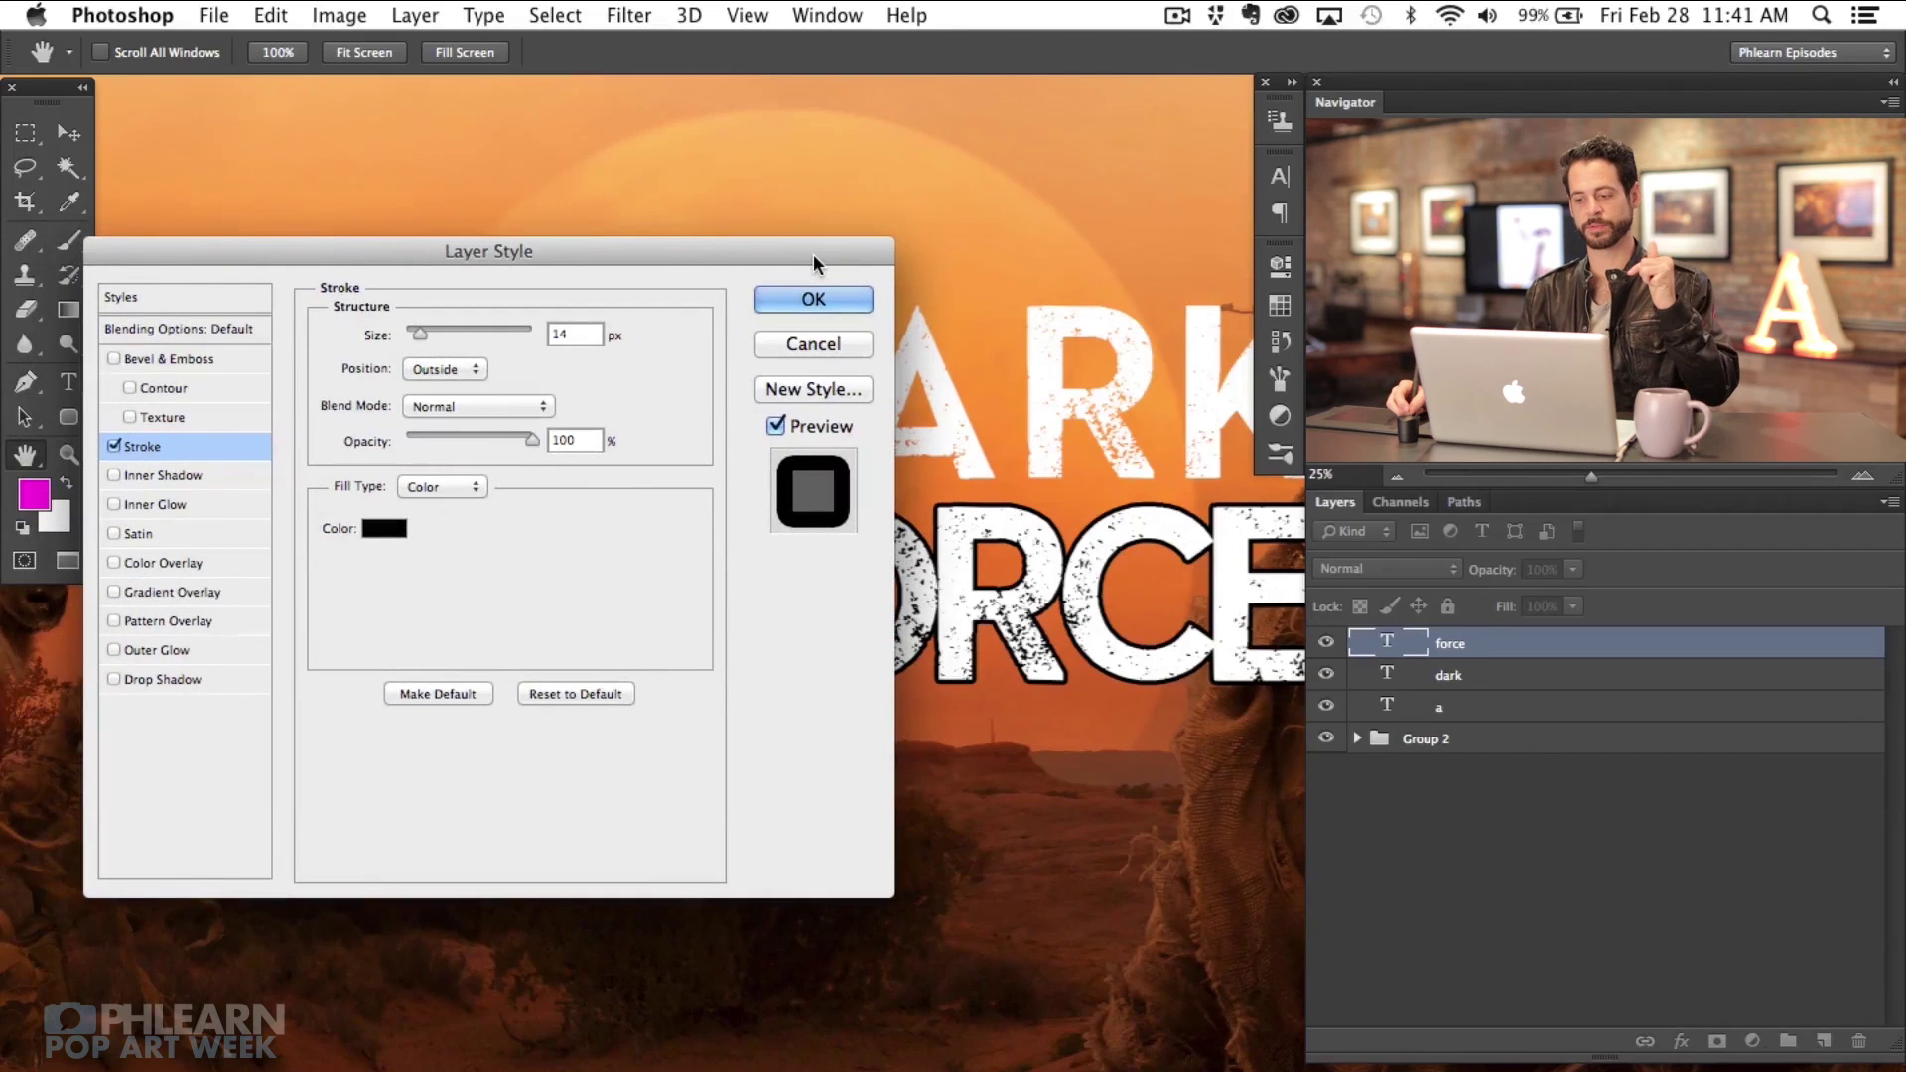
mouse_move(814, 262)
mouse_down()
mouse_move(765, 264)
mouse_move(791, 264)
mouse_up()
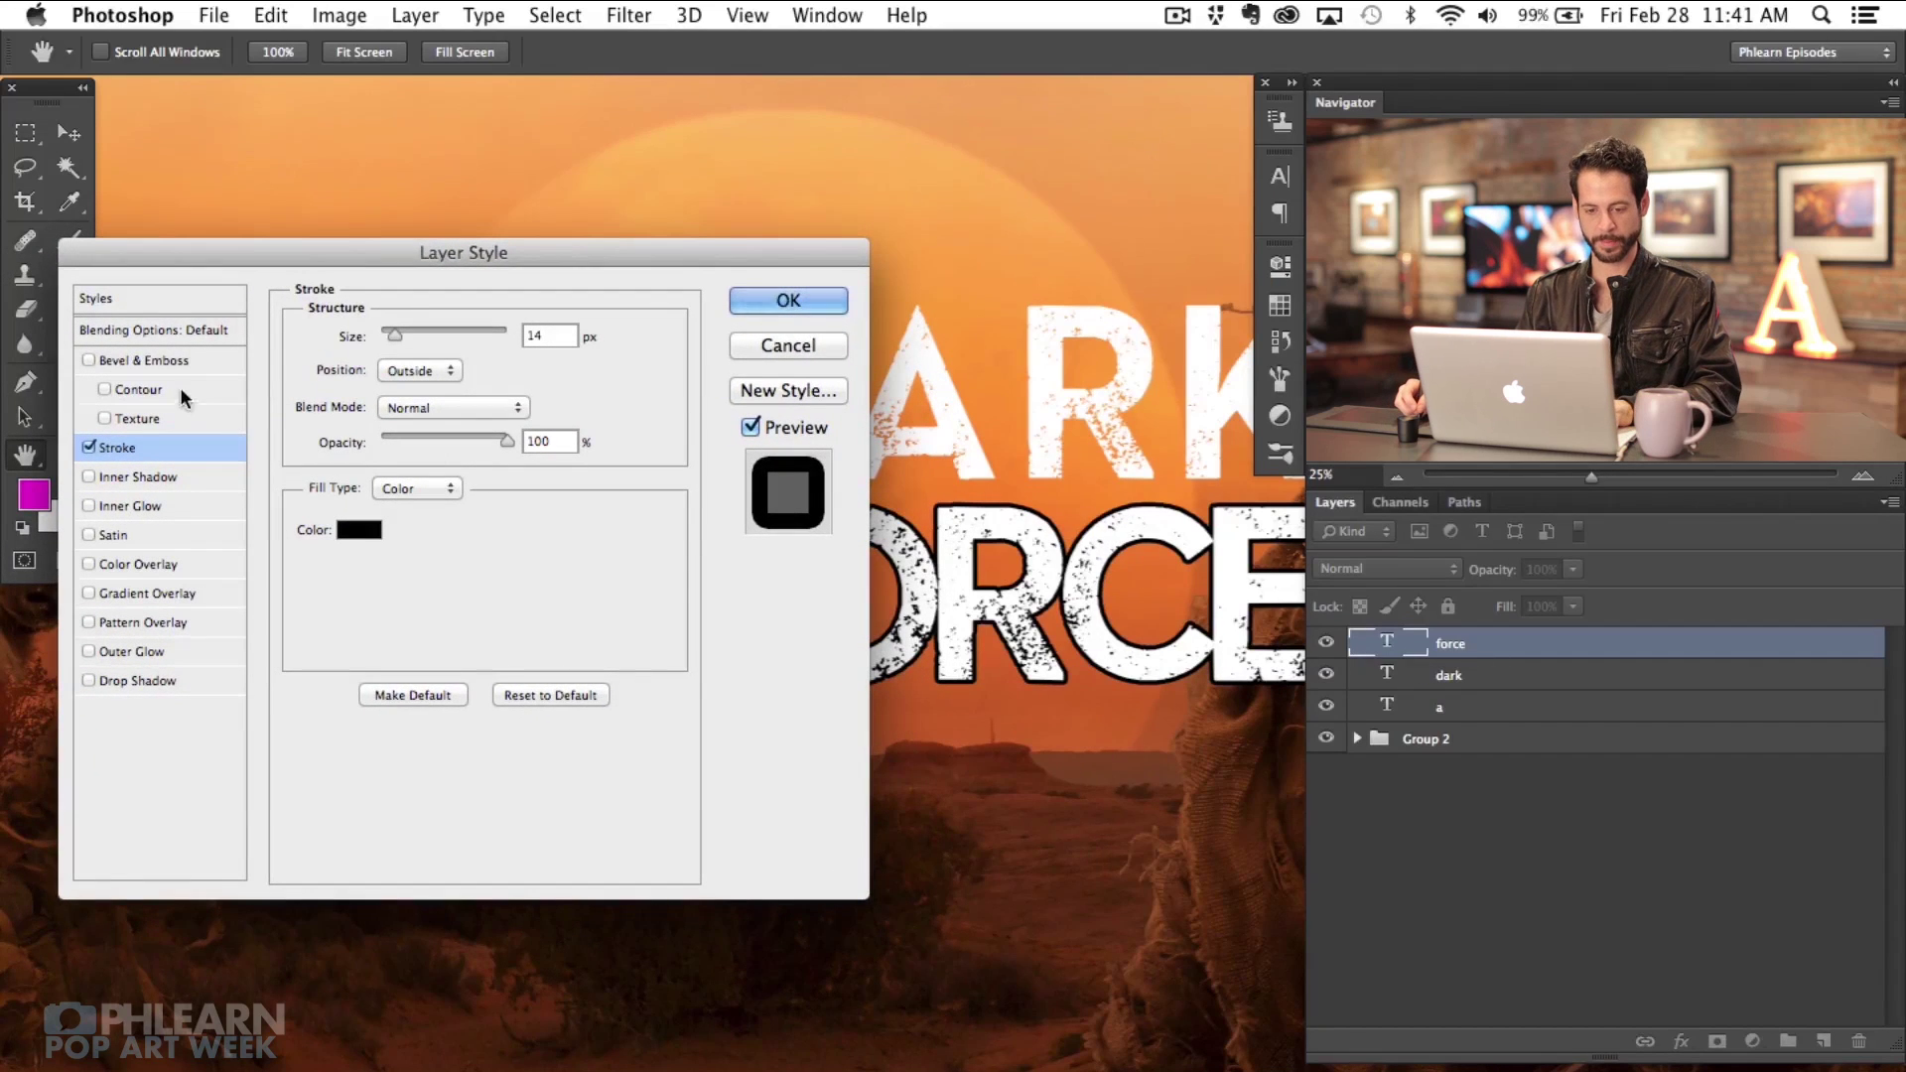
Step: Set the force layer's fill opacity to 0% so only its outline shows, and apply the layer style
click(198, 333)
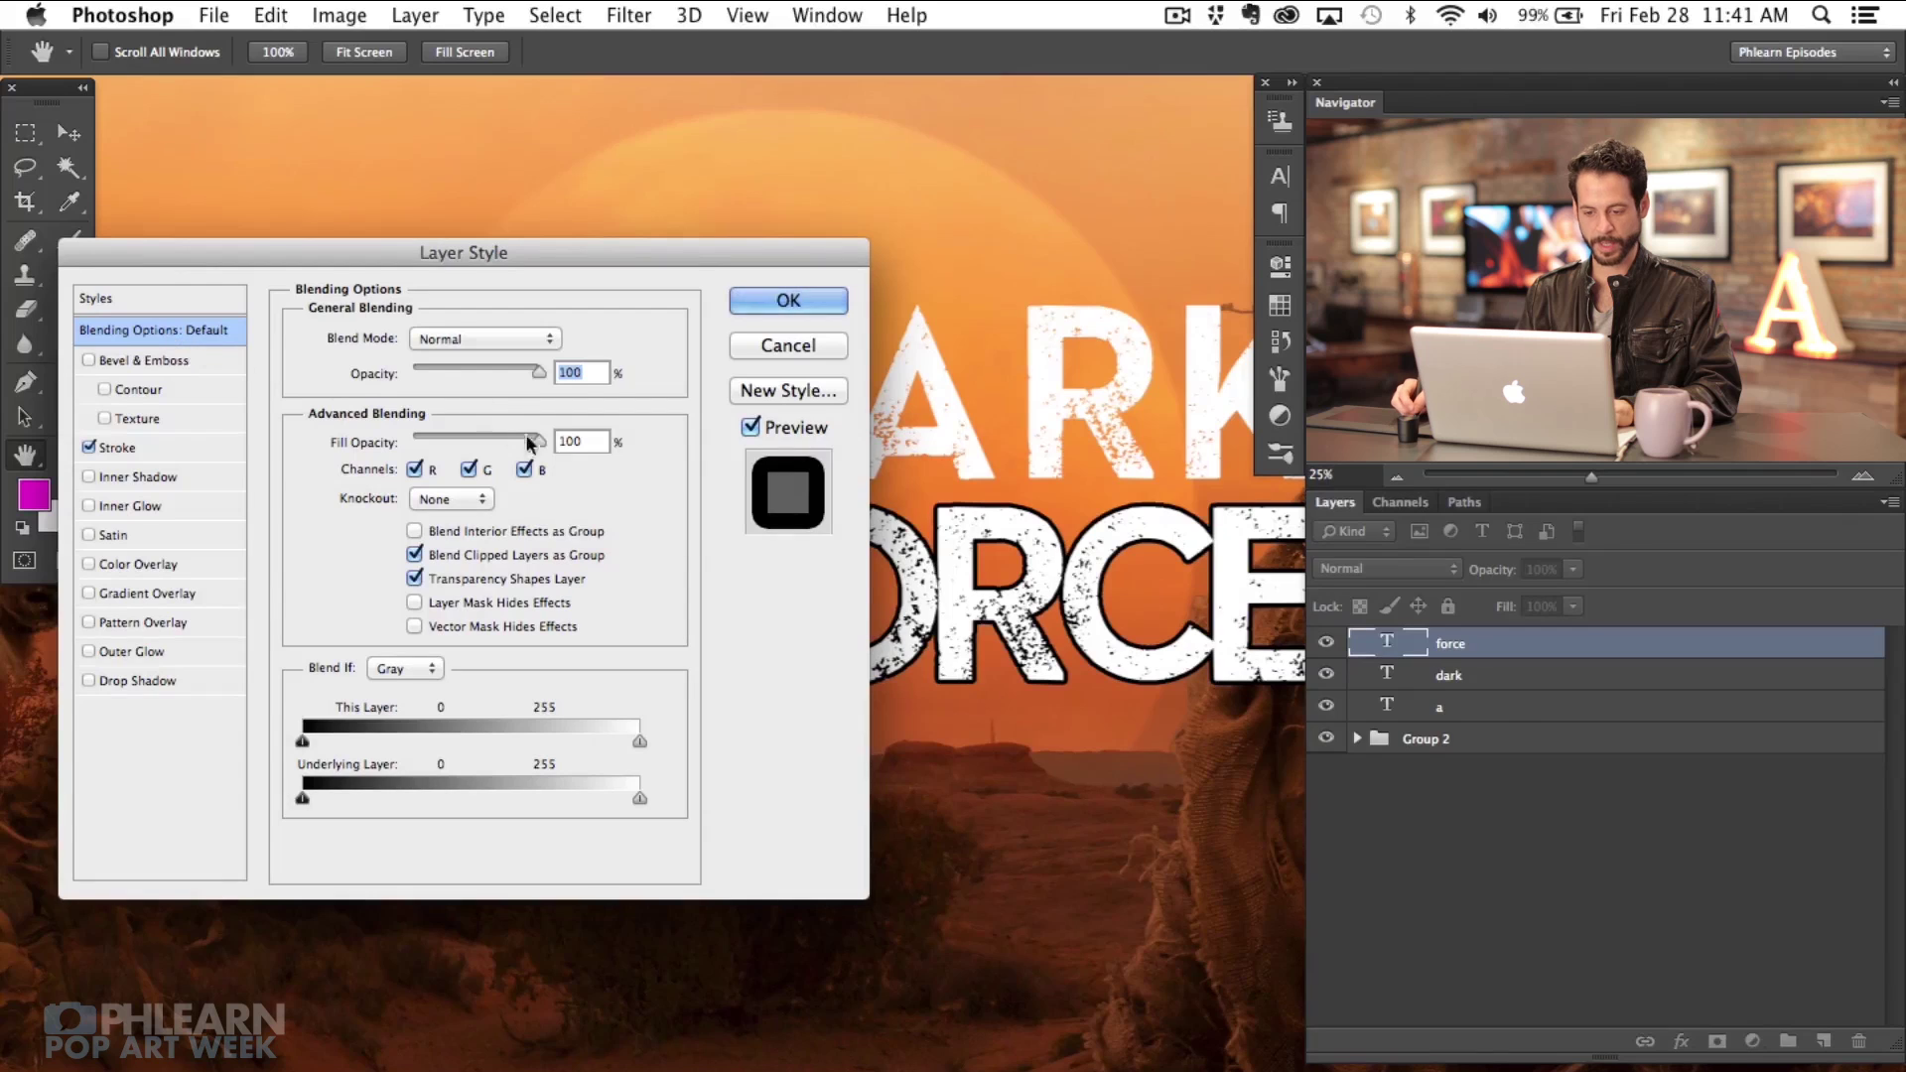
drag(544, 446, 320, 471)
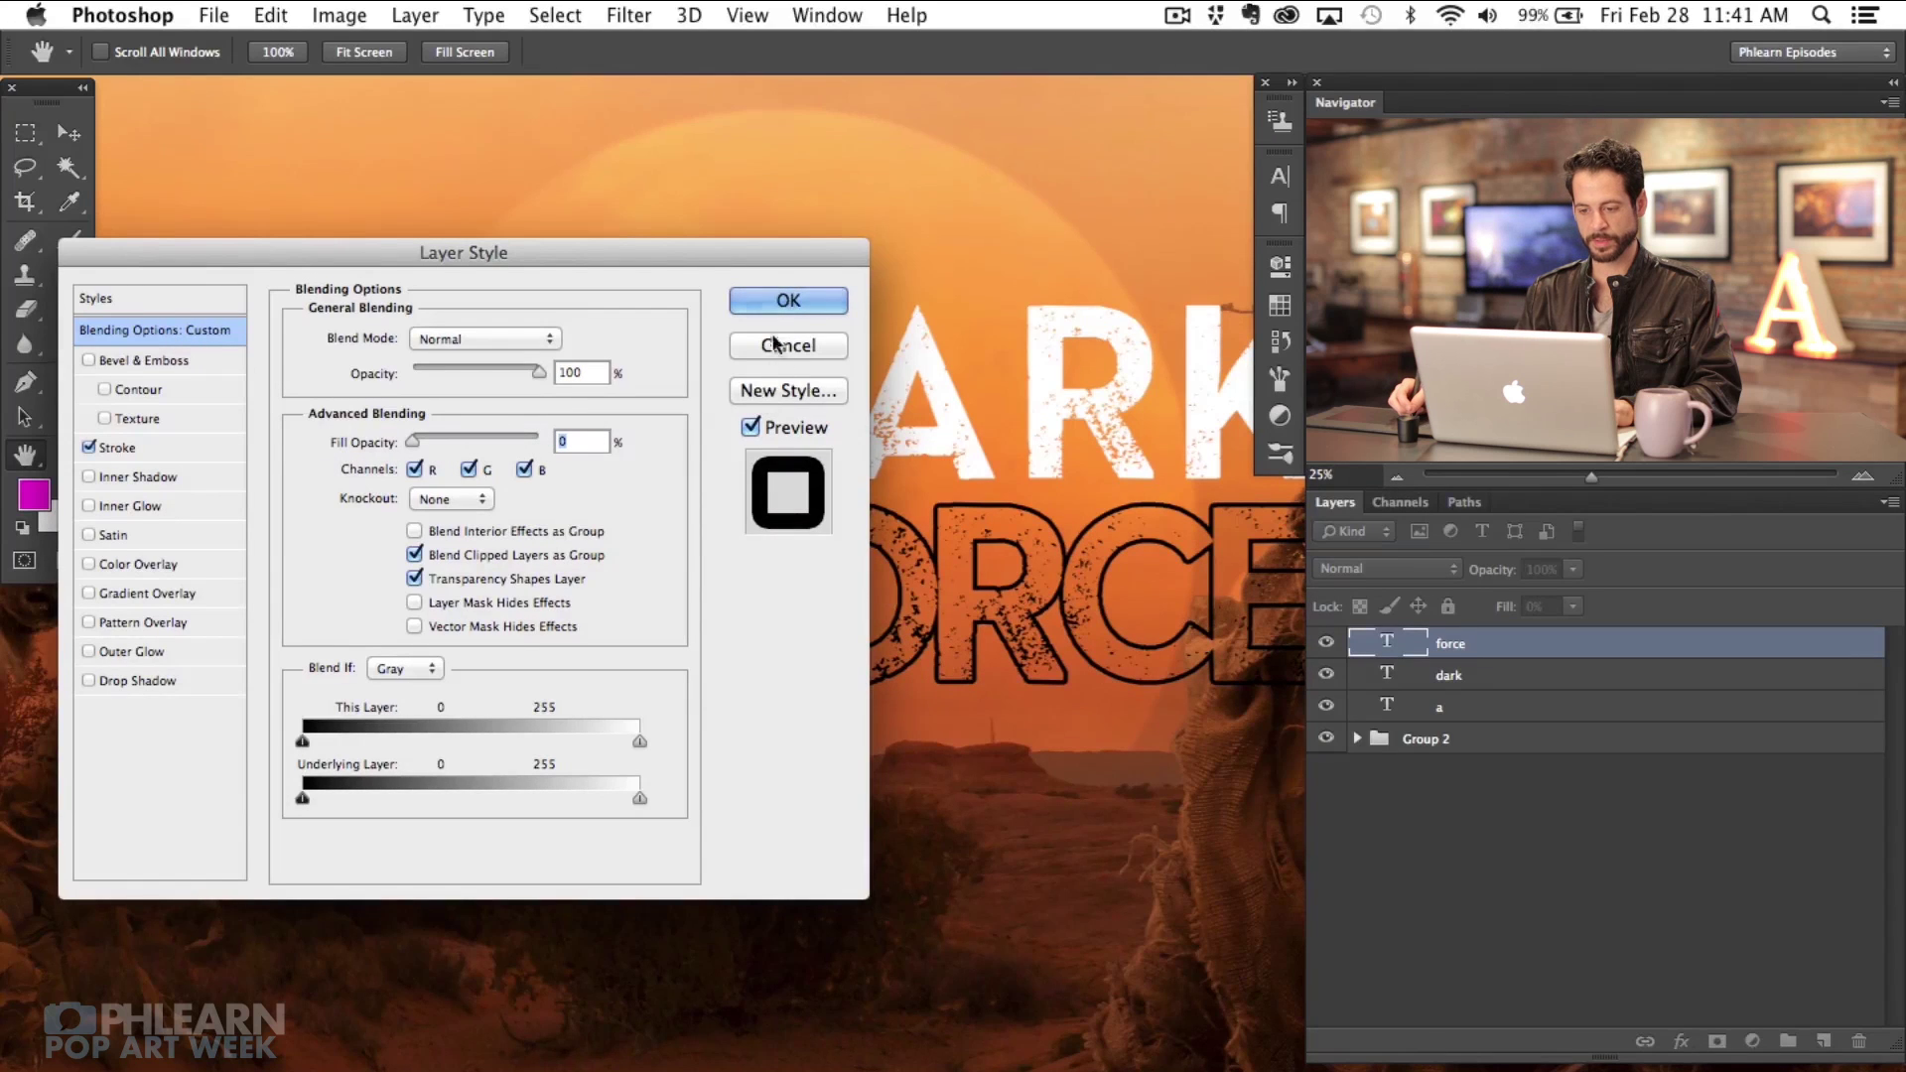
click(789, 301)
key(v)
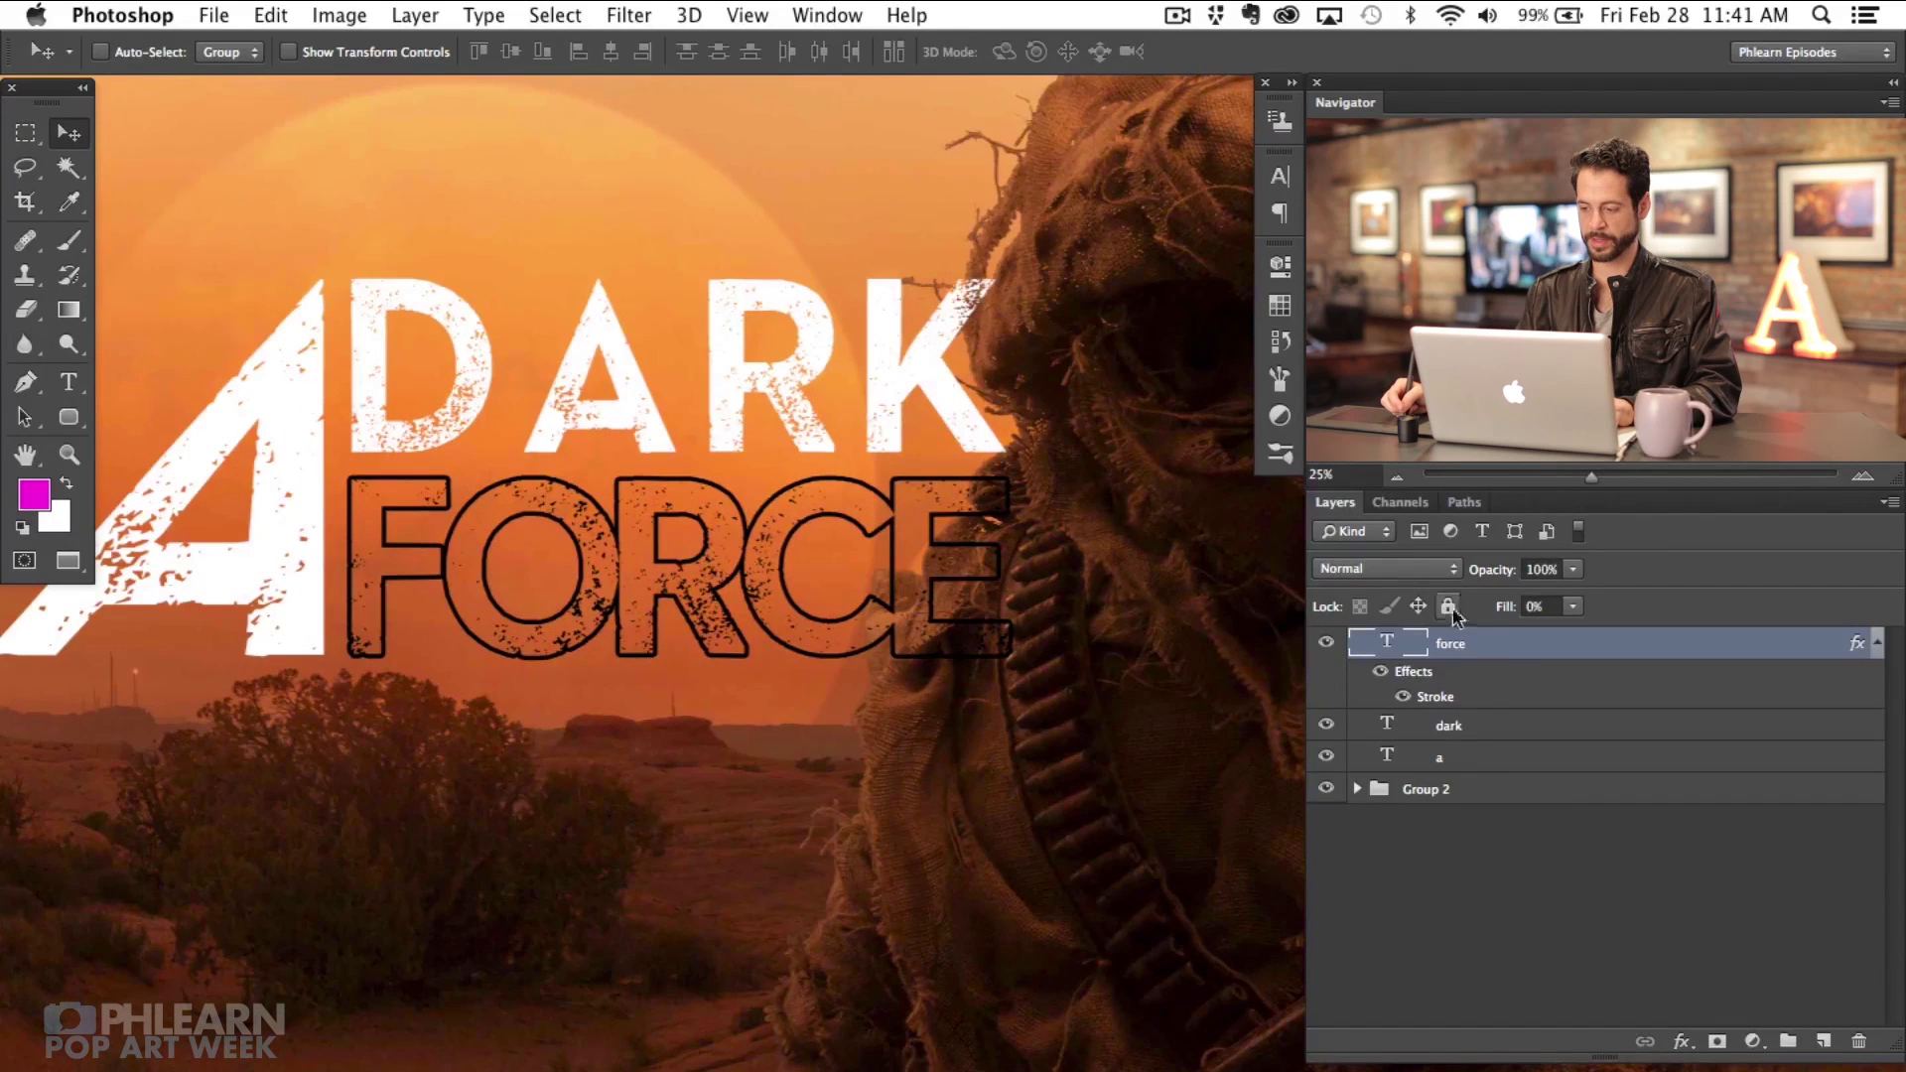
Step: Try lowering the force layer's opacity, and return the layer to 100% opacity and 0% fill
drag(1489, 574, 1417, 583)
drag(1573, 569, 1643, 570)
mouse_move(1505, 607)
mouse_down()
mouse_move(1540, 608)
mouse_move(1434, 609)
mouse_up()
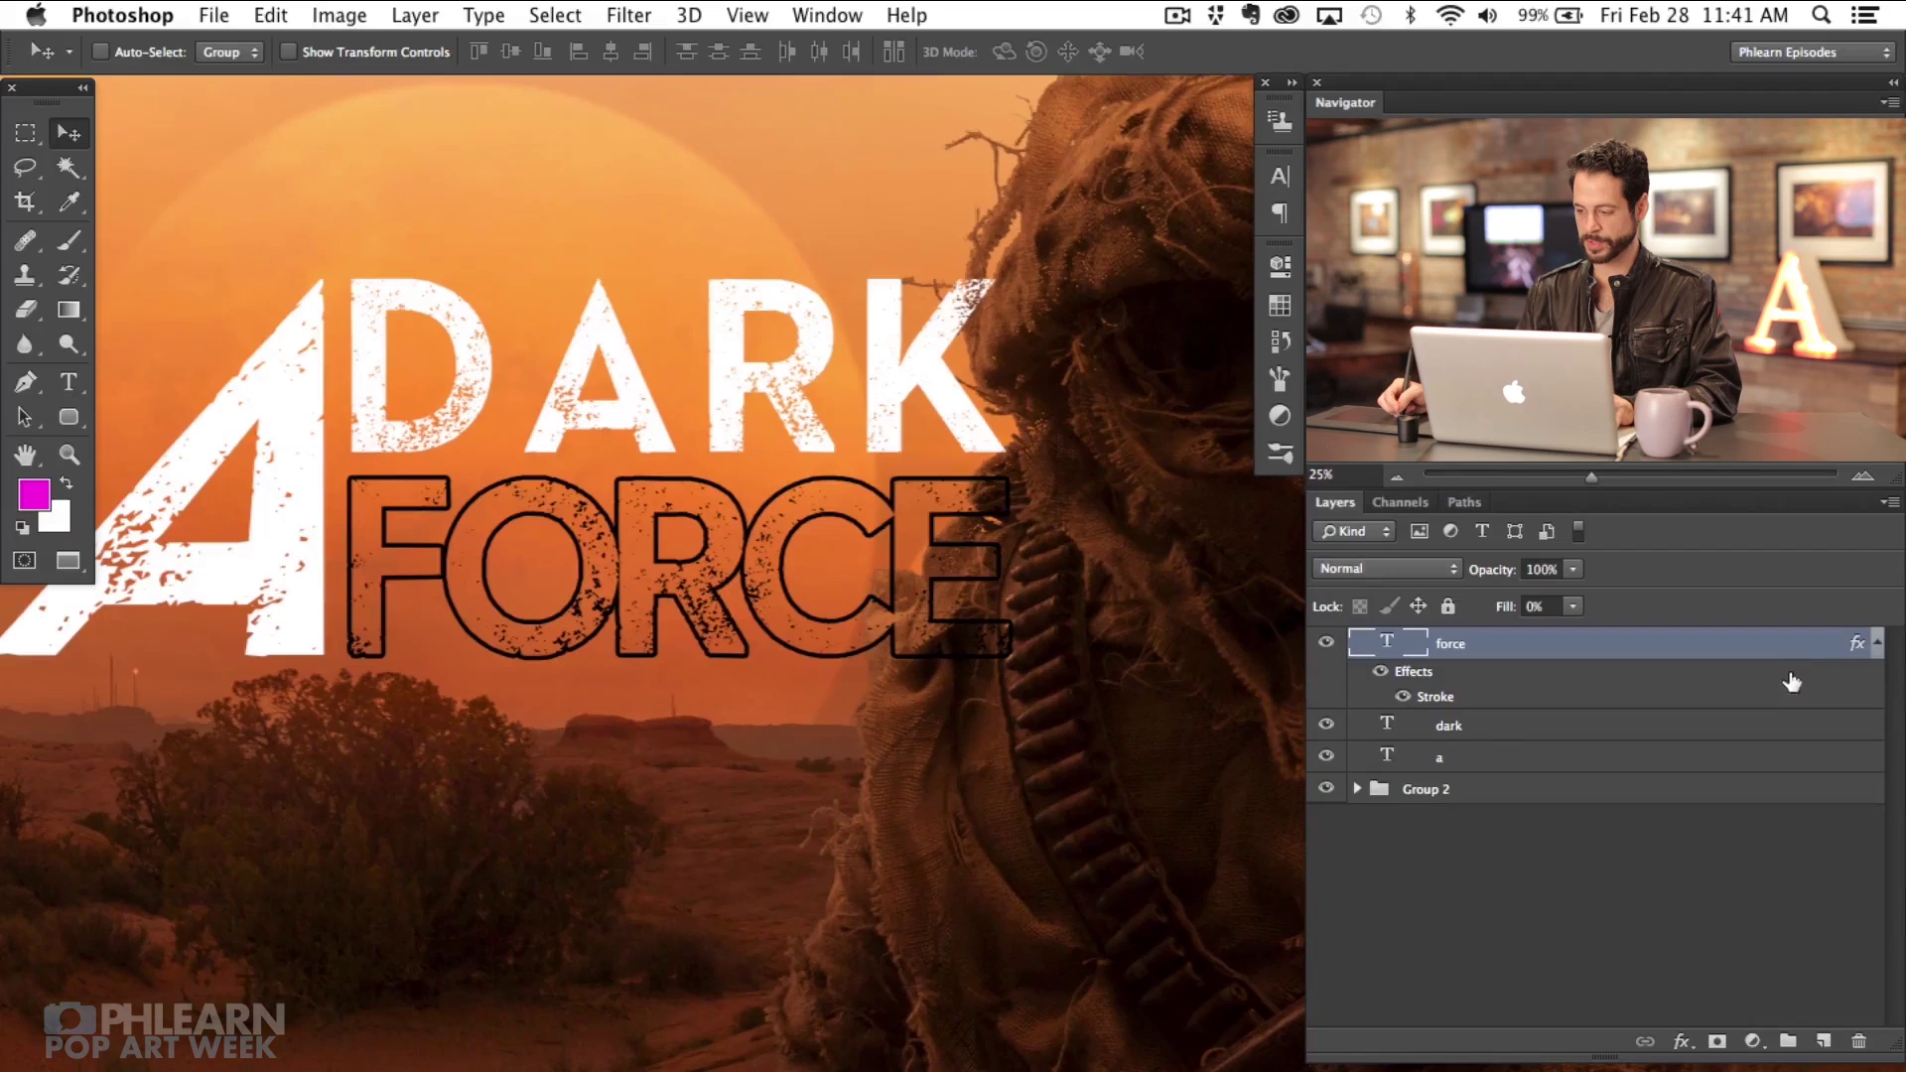
Step: Copy the force layer's stroke effect to the dark text layer and set that layer's fill to 0%
drag(1858, 647, 1838, 735)
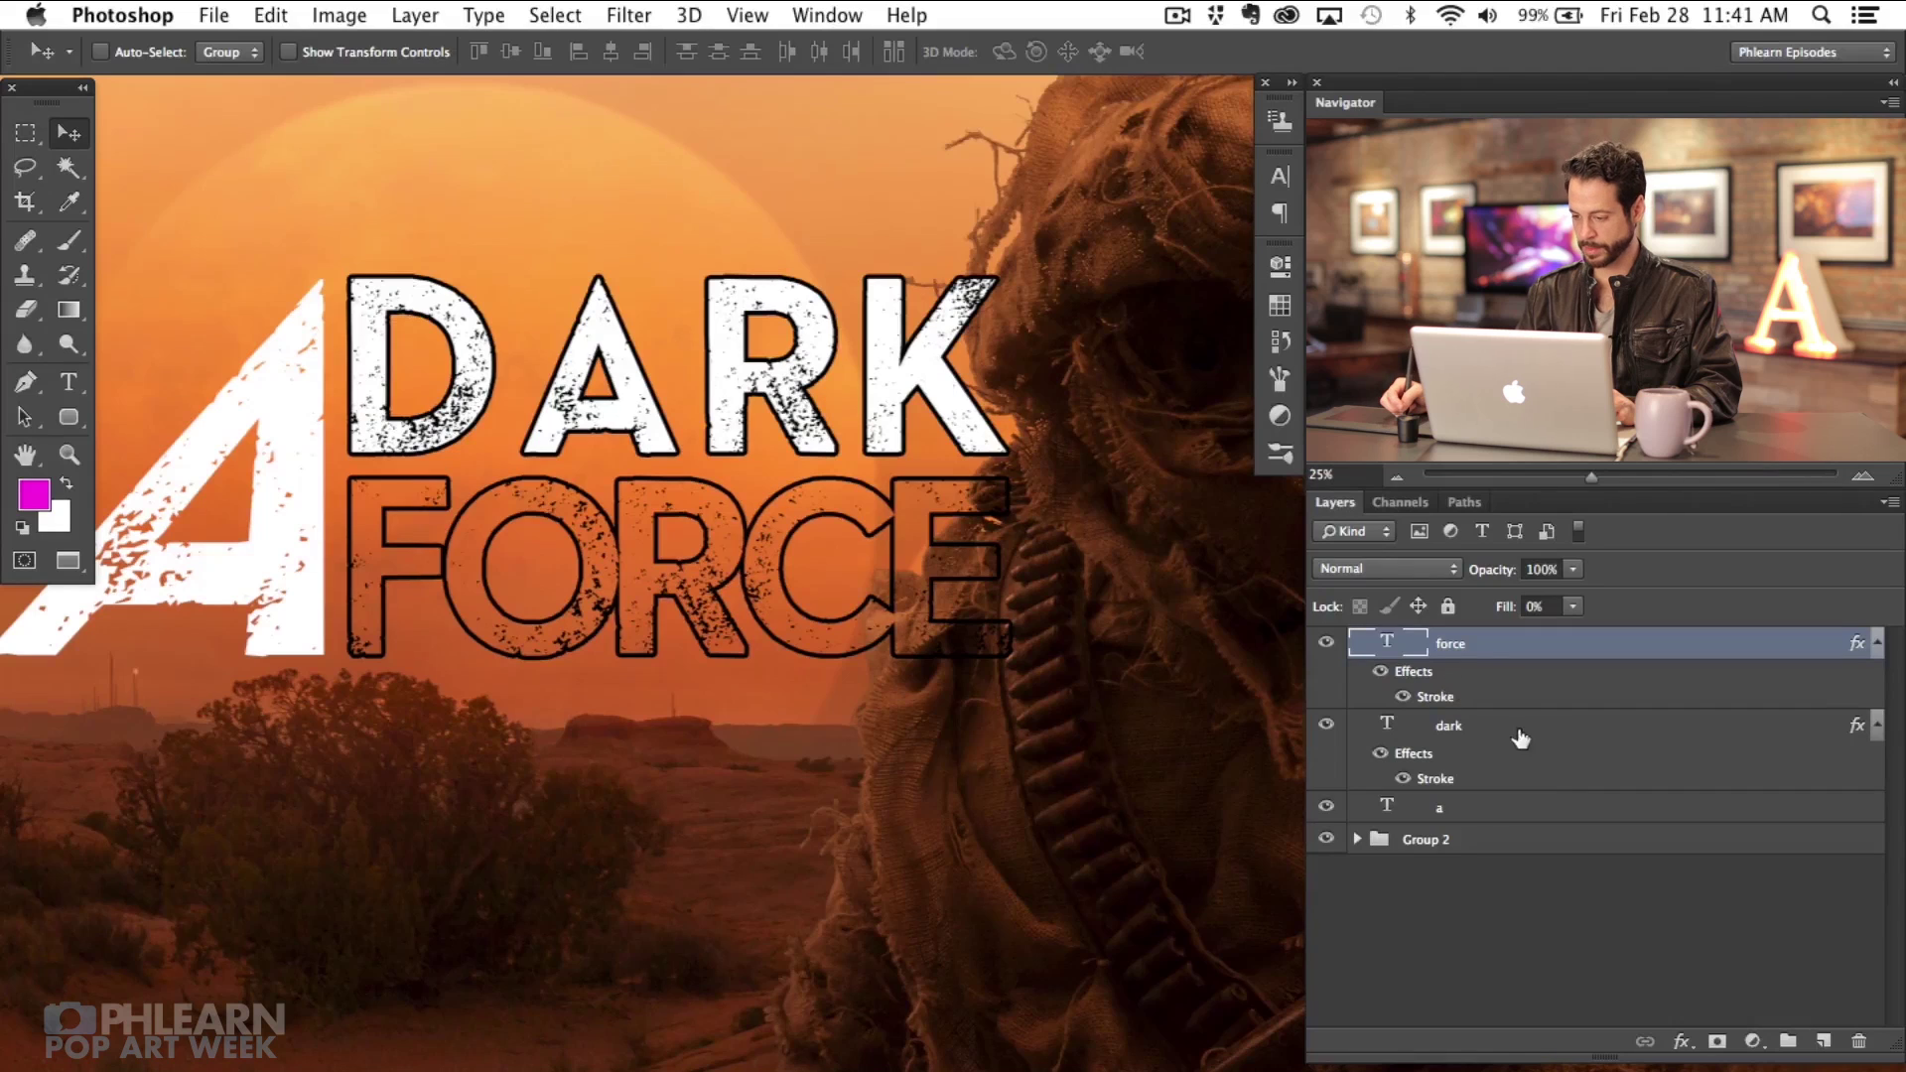
click(1481, 737)
drag(1517, 610, 977, 588)
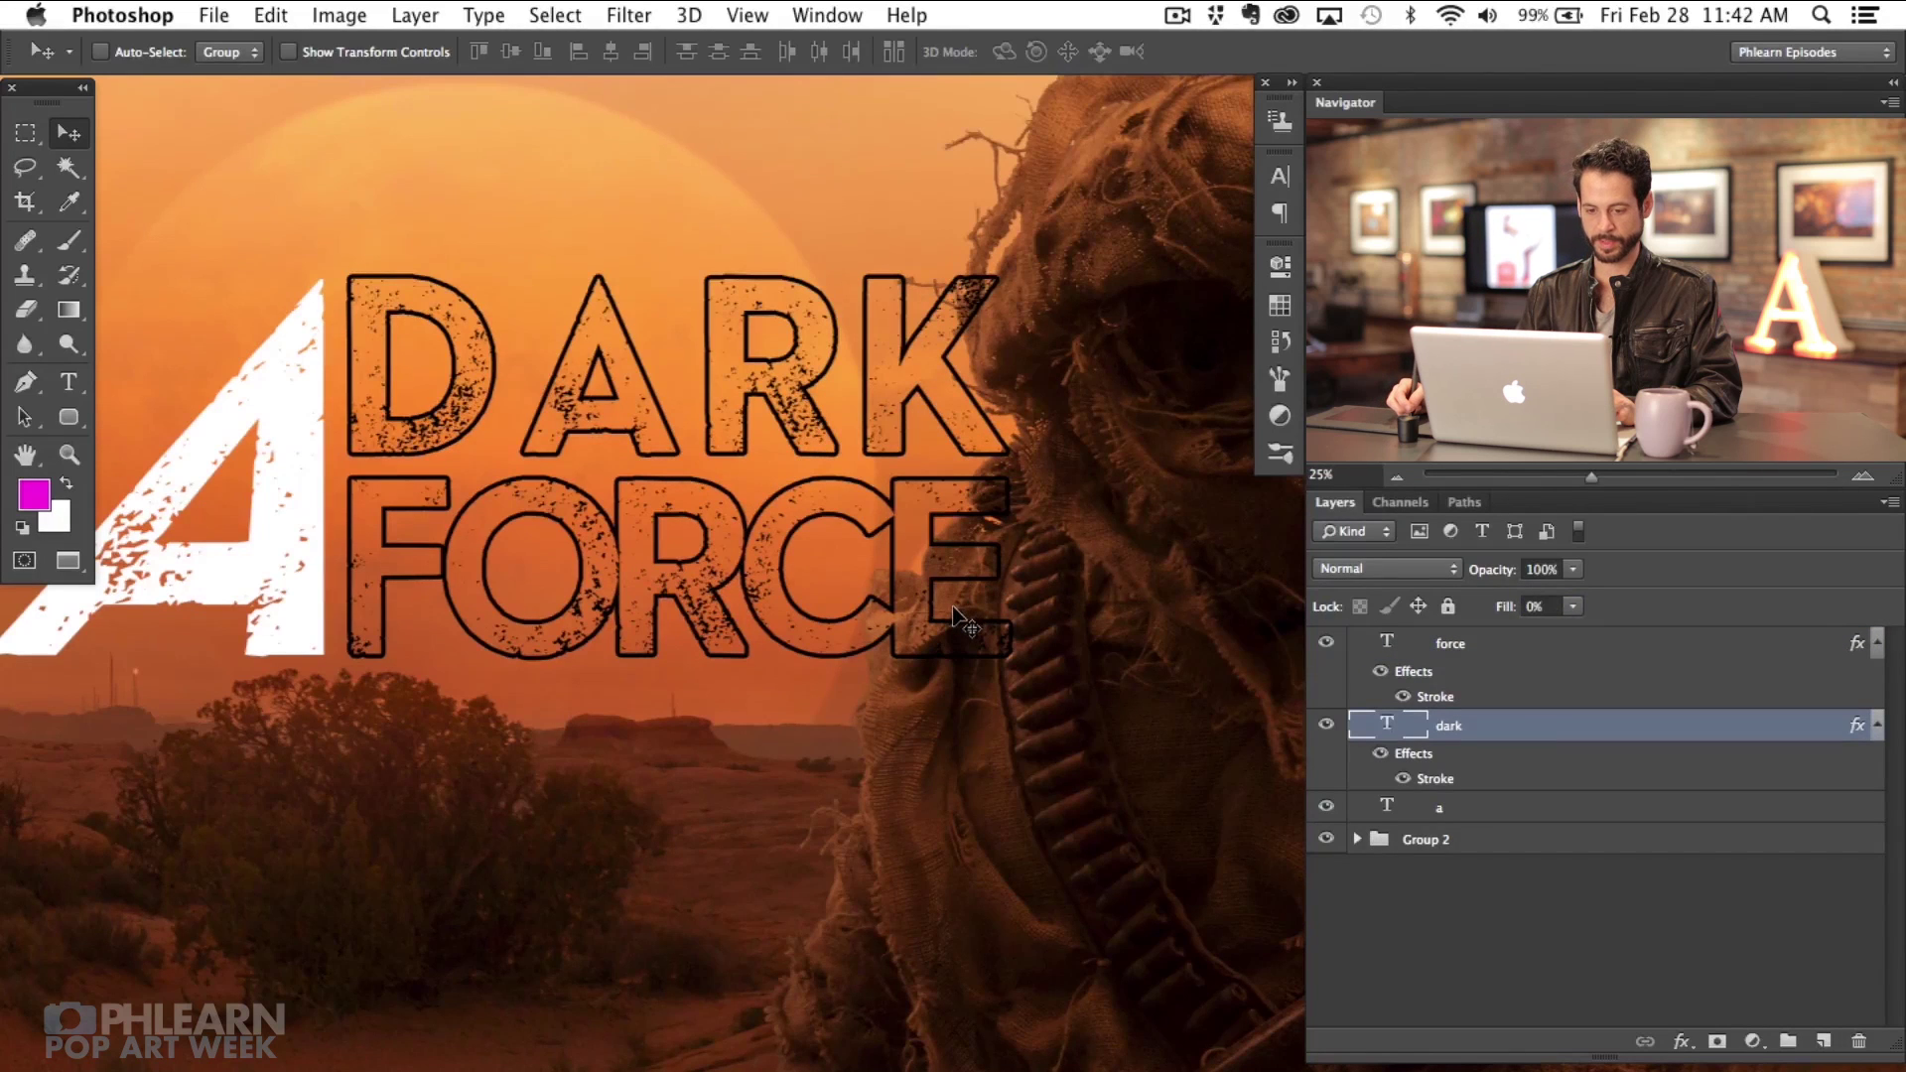
Step: Collapse the effects lists of dark and force, and group the a, dark and force text layers
key(super+minus)
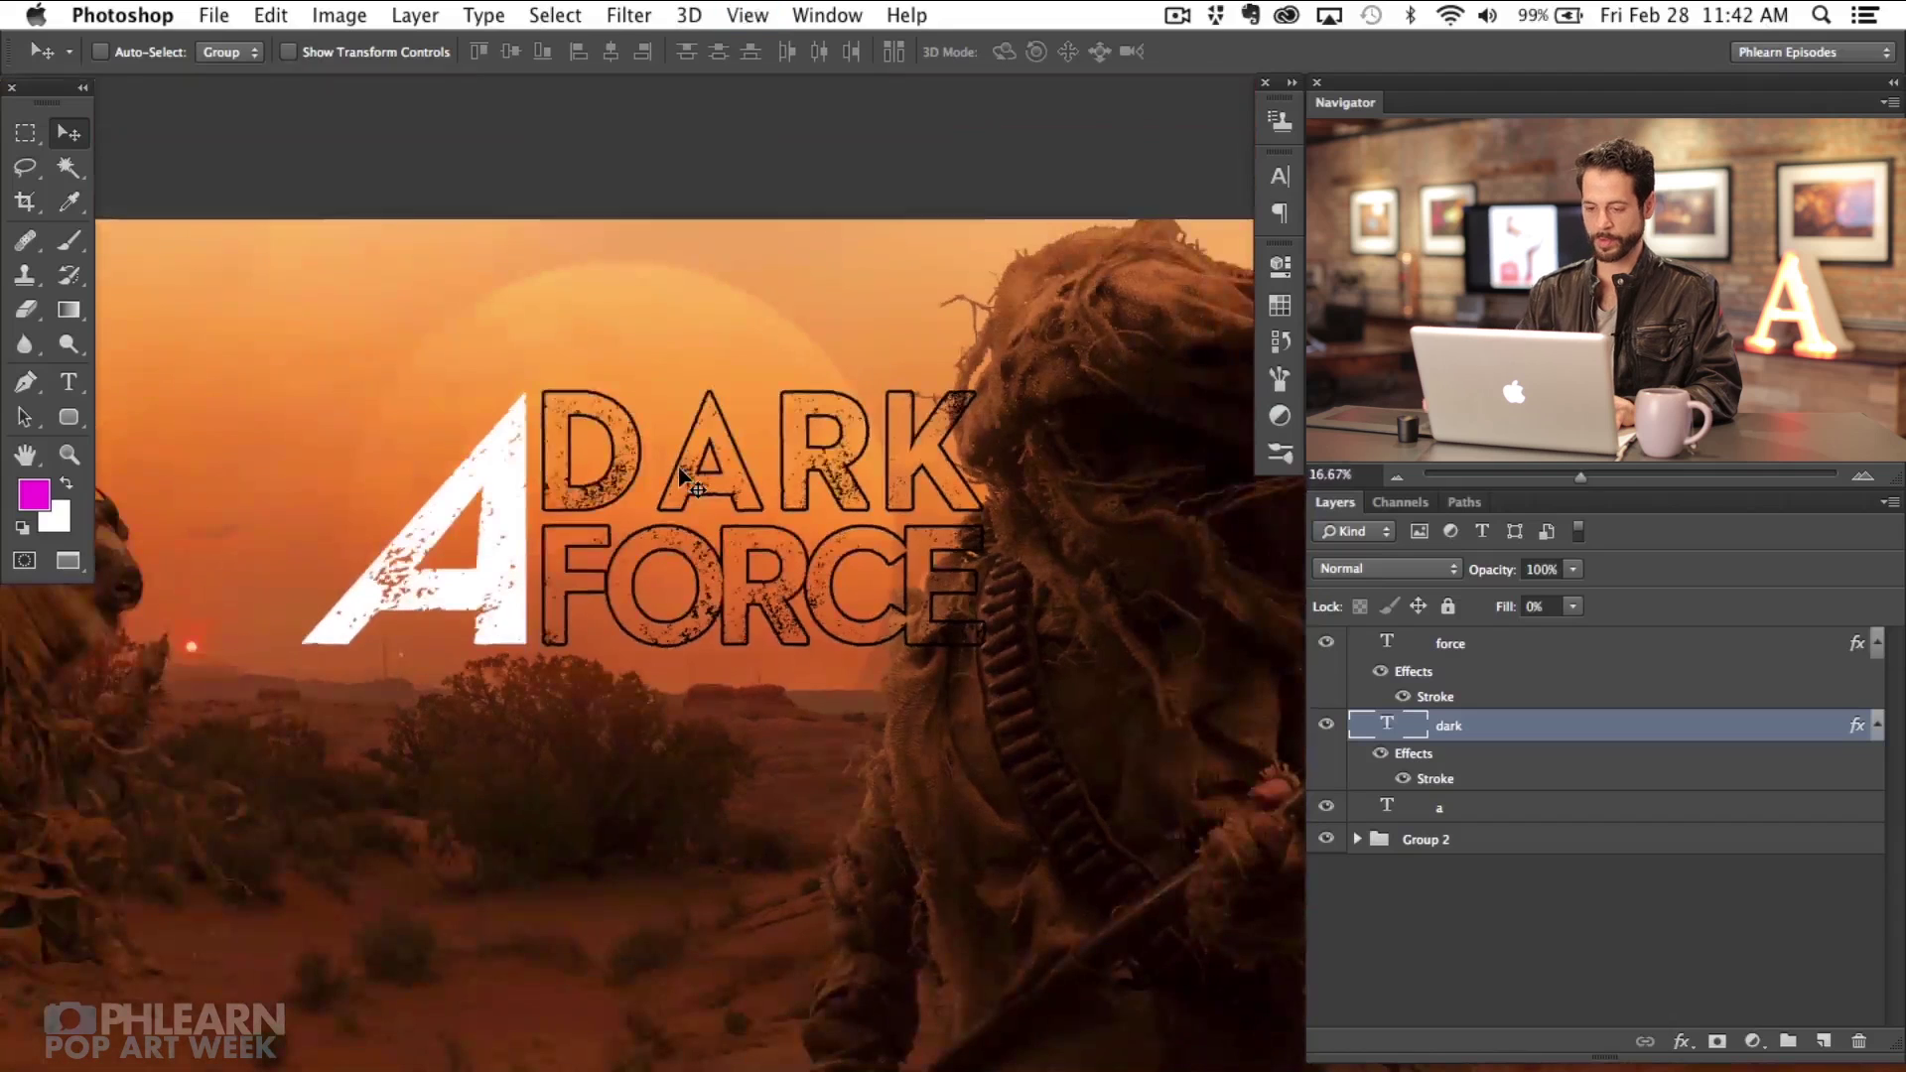
scroll(570, 661, right, 3)
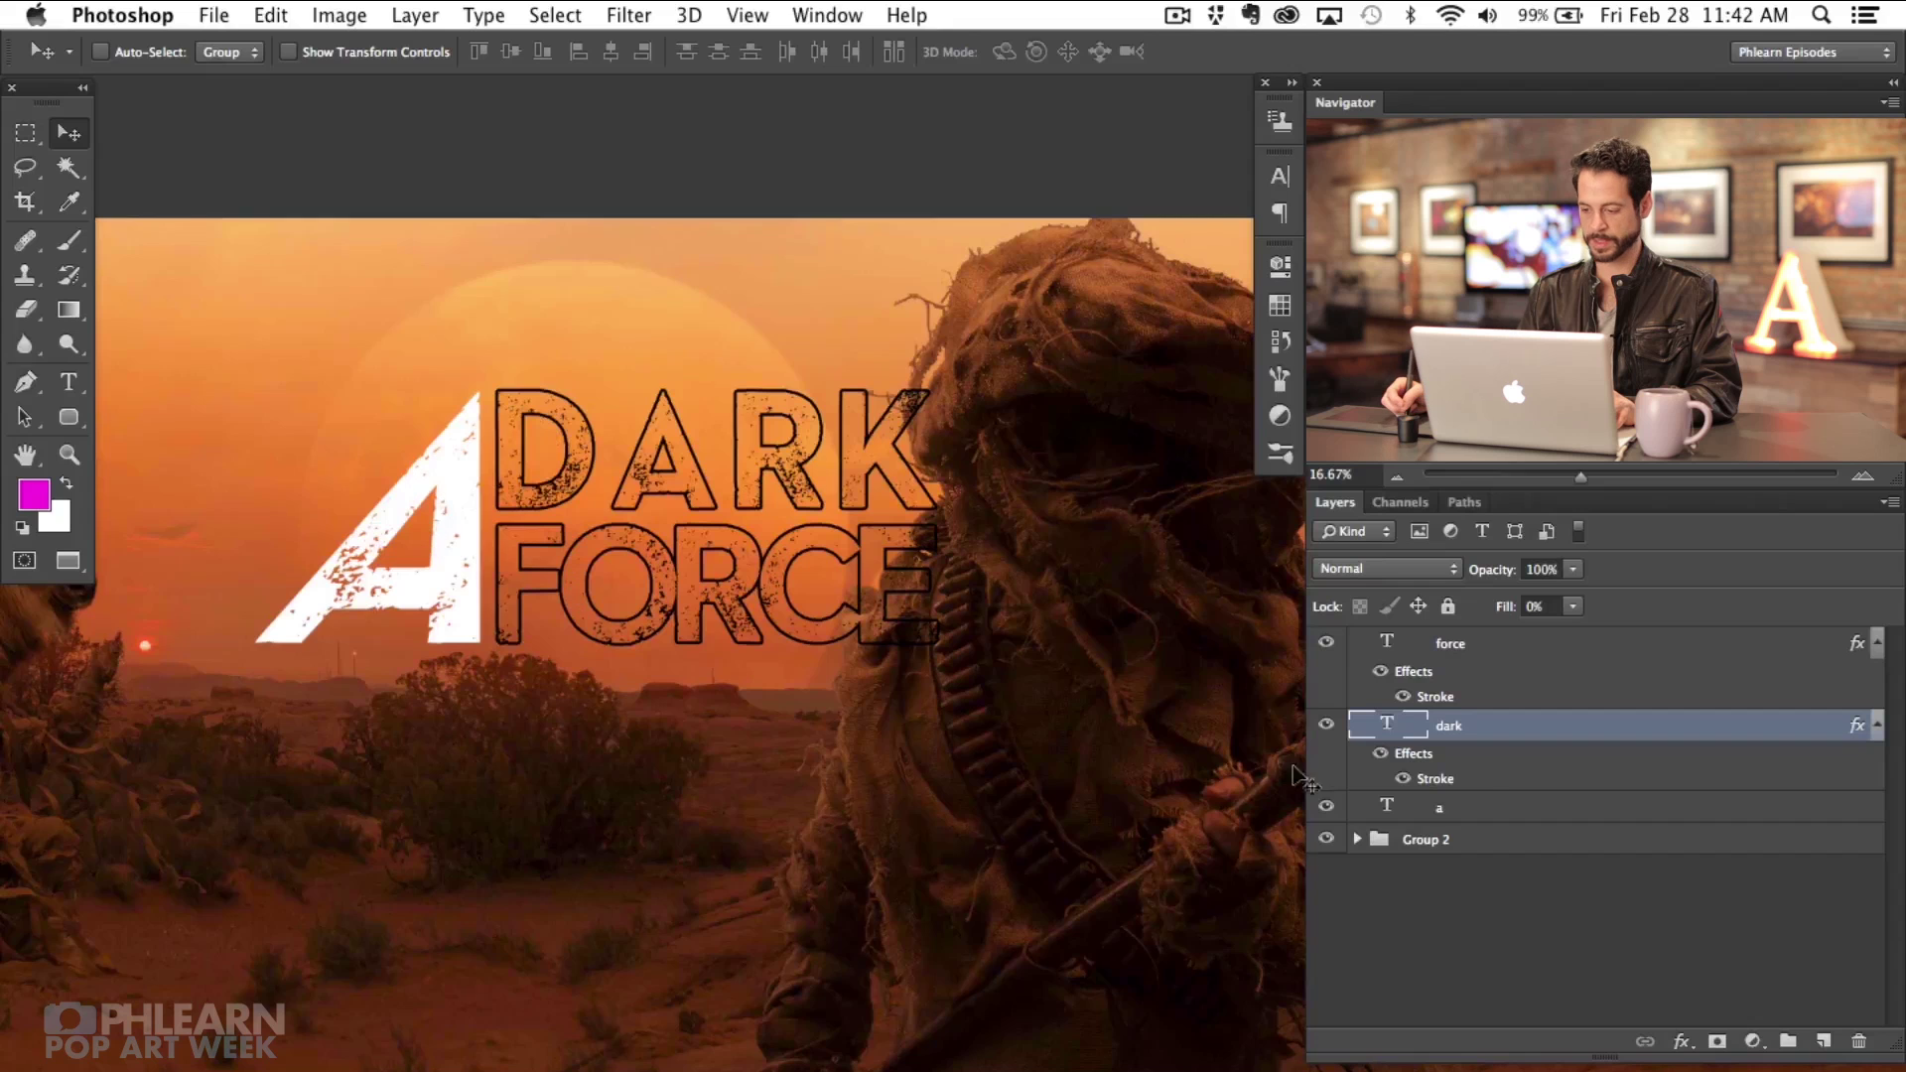
click(1877, 725)
click(1877, 643)
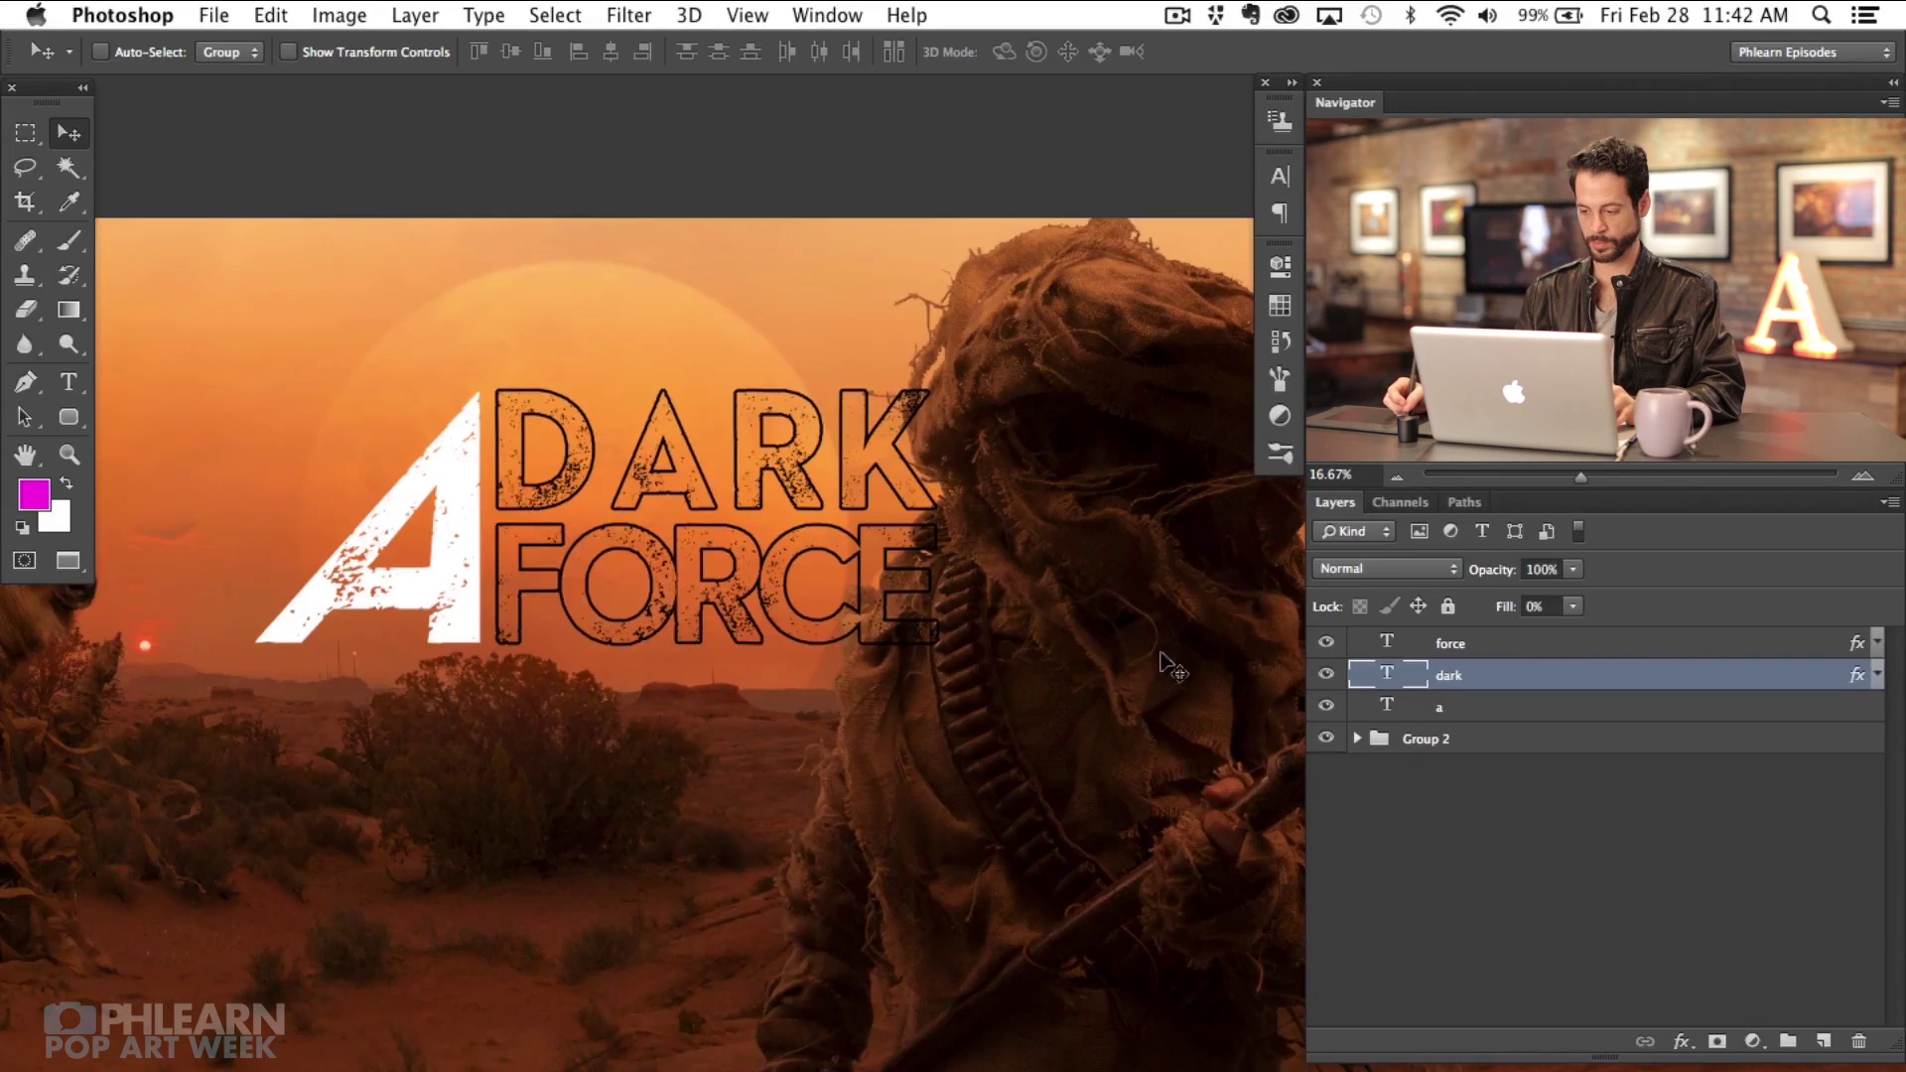
click(1486, 707)
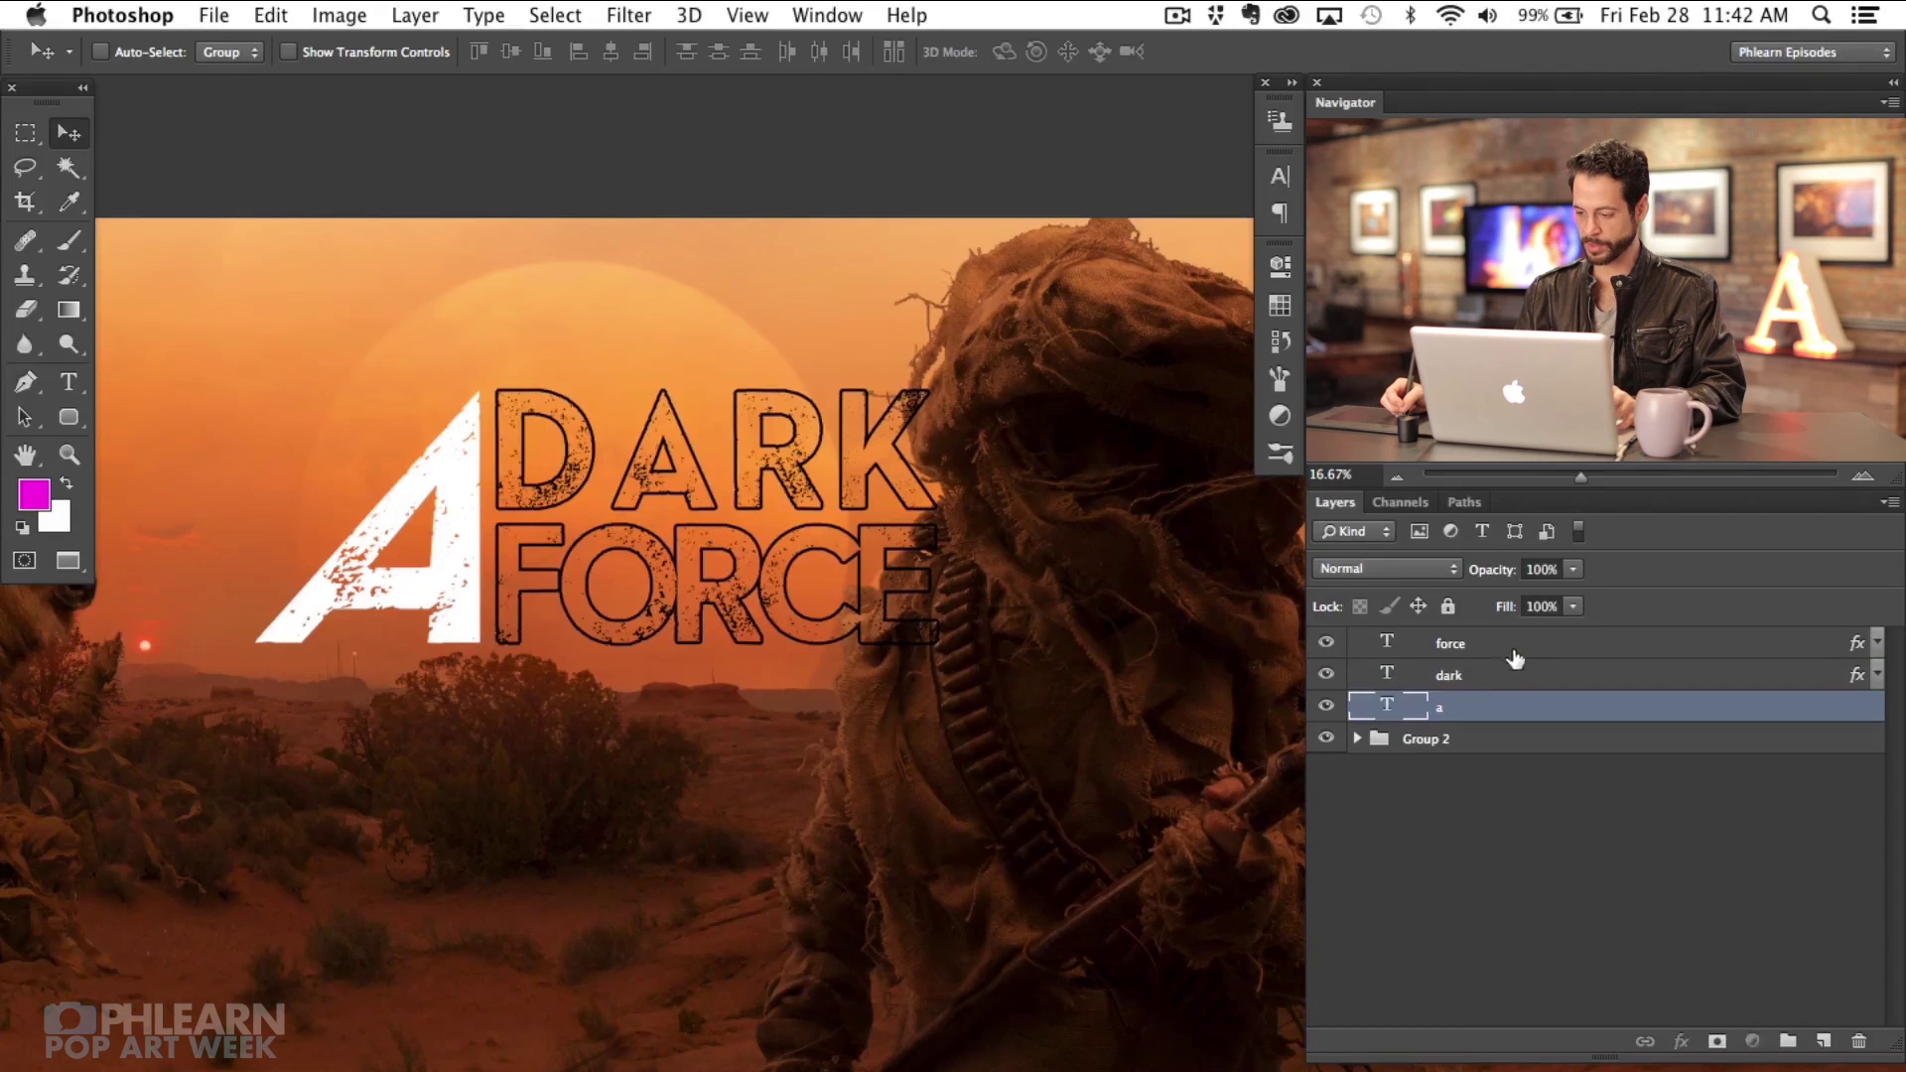
shift+click(1514, 658)
key(super+g)
mouse_move(906, 766)
mouse_down()
mouse_move(685, 749)
mouse_move(740, 740)
mouse_move(795, 778)
mouse_move(902, 791)
mouse_up()
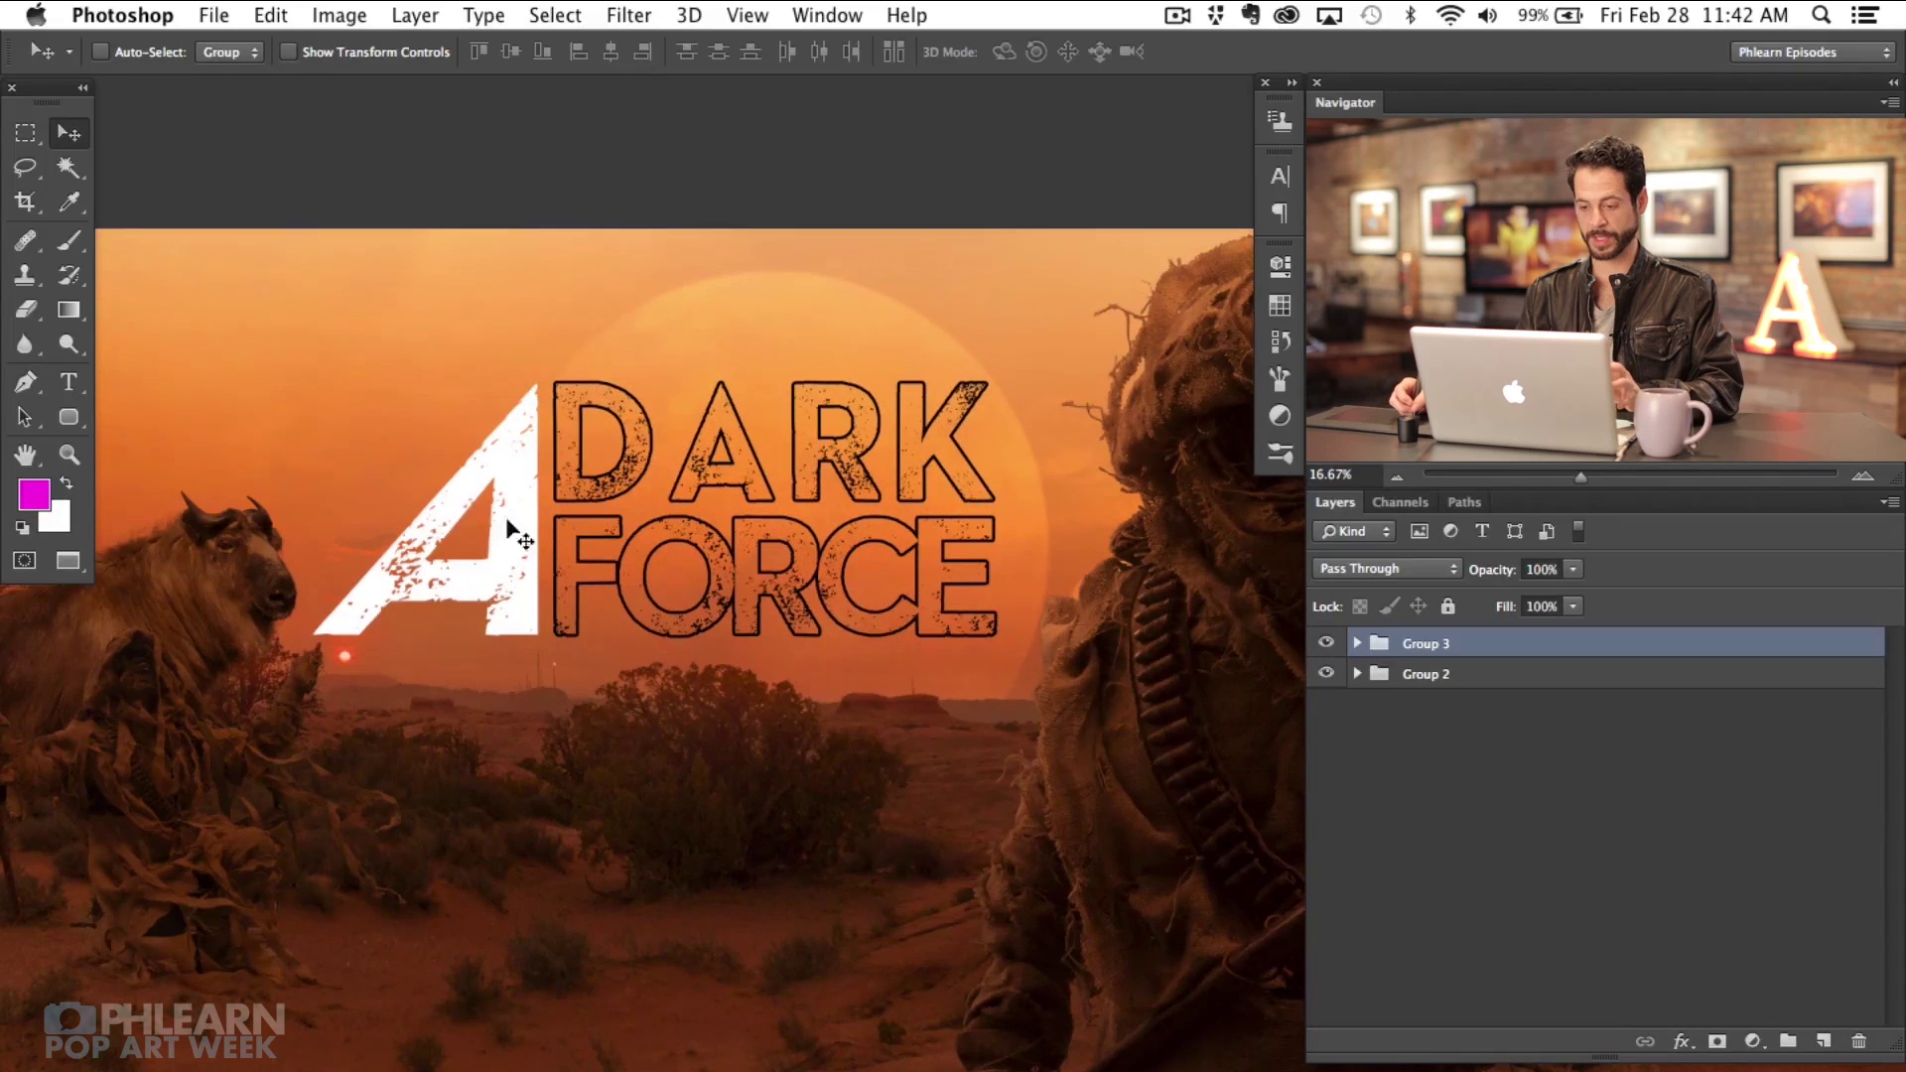
Step: Paint sampled light orange over the title on a new layer clipped to the title group, with a soft brush at 70% flow
key(super+alt+shift+n)
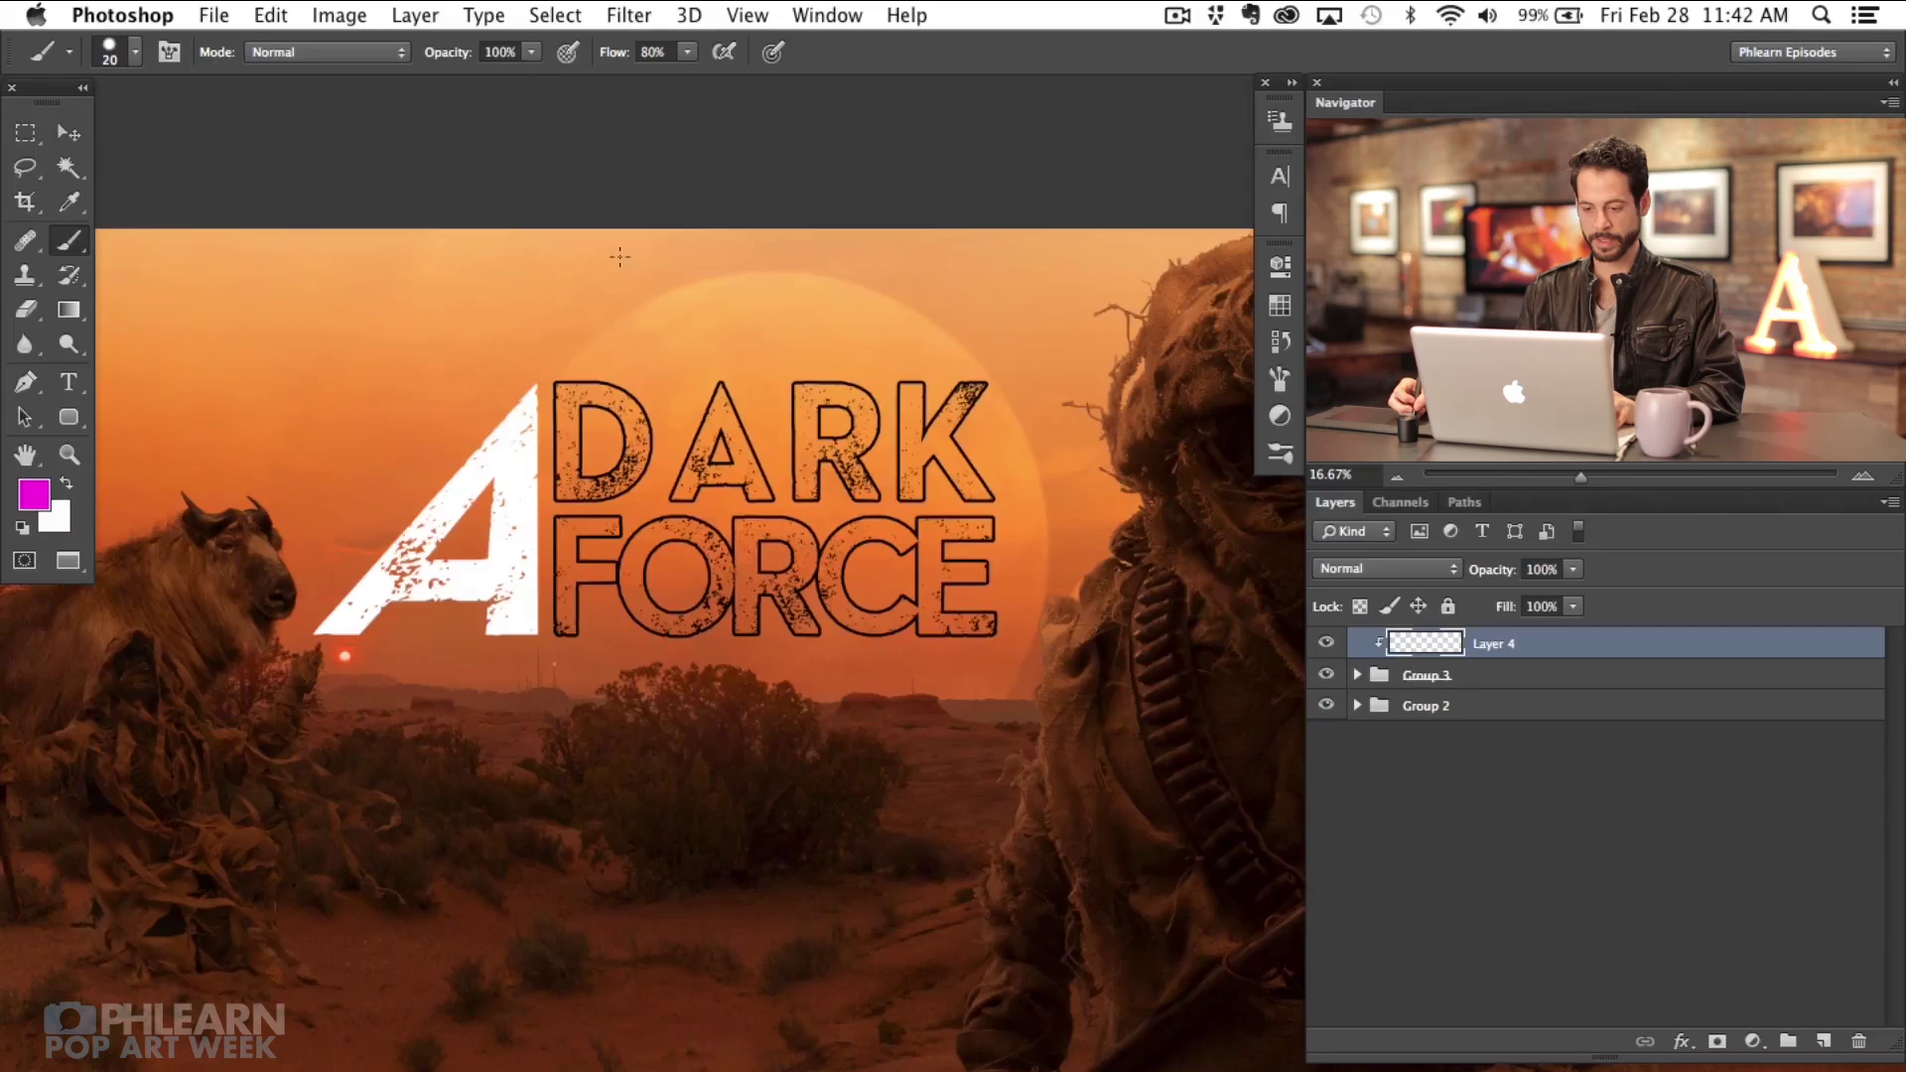
right_click(616, 559)
double_click(646, 558)
drag(626, 497, 685, 477)
alt+click(695, 344)
key(shift+7)
mouse_move(685, 327)
mouse_down()
mouse_move(357, 488)
mouse_move(397, 536)
mouse_move(378, 476)
mouse_move(681, 427)
mouse_move(769, 512)
mouse_move(636, 575)
mouse_move(1022, 383)
mouse_move(1012, 348)
mouse_move(976, 597)
mouse_move(957, 556)
mouse_move(1033, 427)
mouse_move(1062, 466)
mouse_move(1020, 584)
mouse_up()
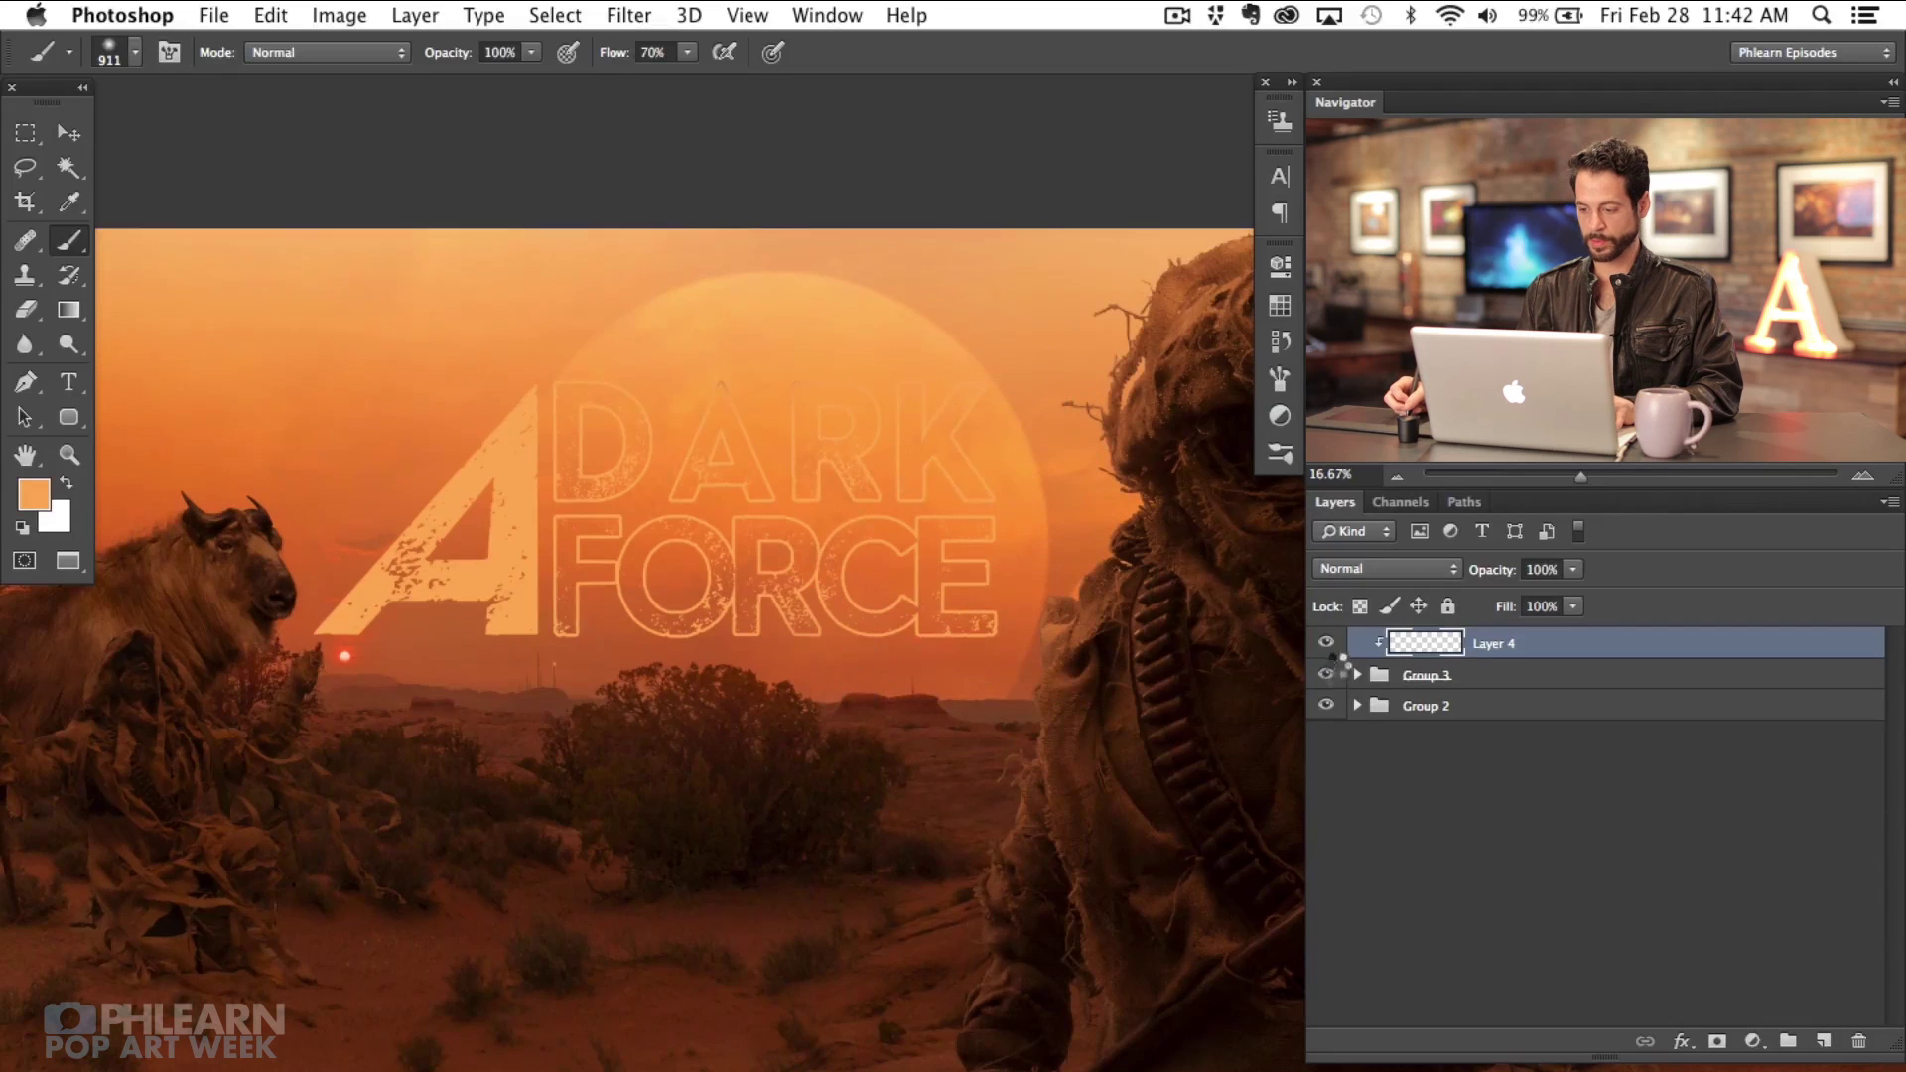
Step: Compare the title with and without the orange paint layer, and expand the title group to check its layers
click(1326, 644)
click(1327, 644)
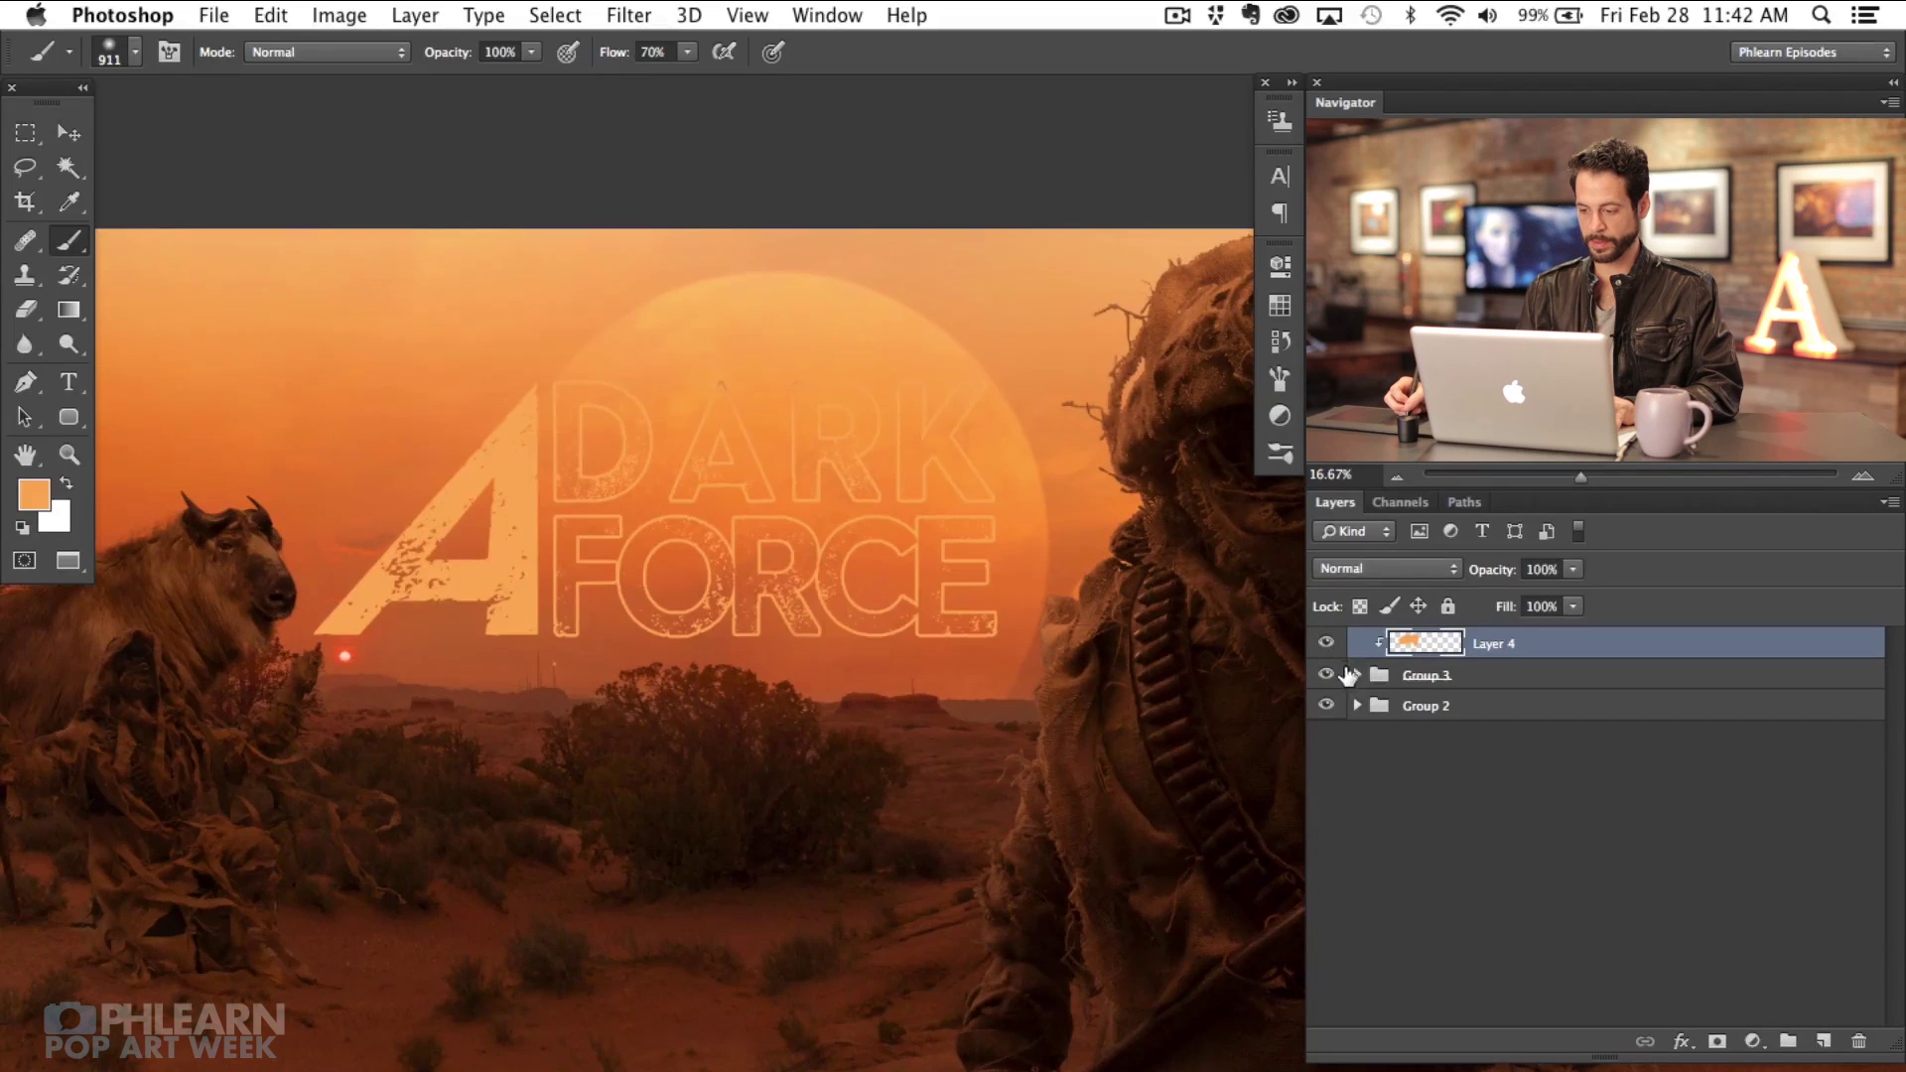
click(1357, 674)
click(1326, 643)
click(1327, 644)
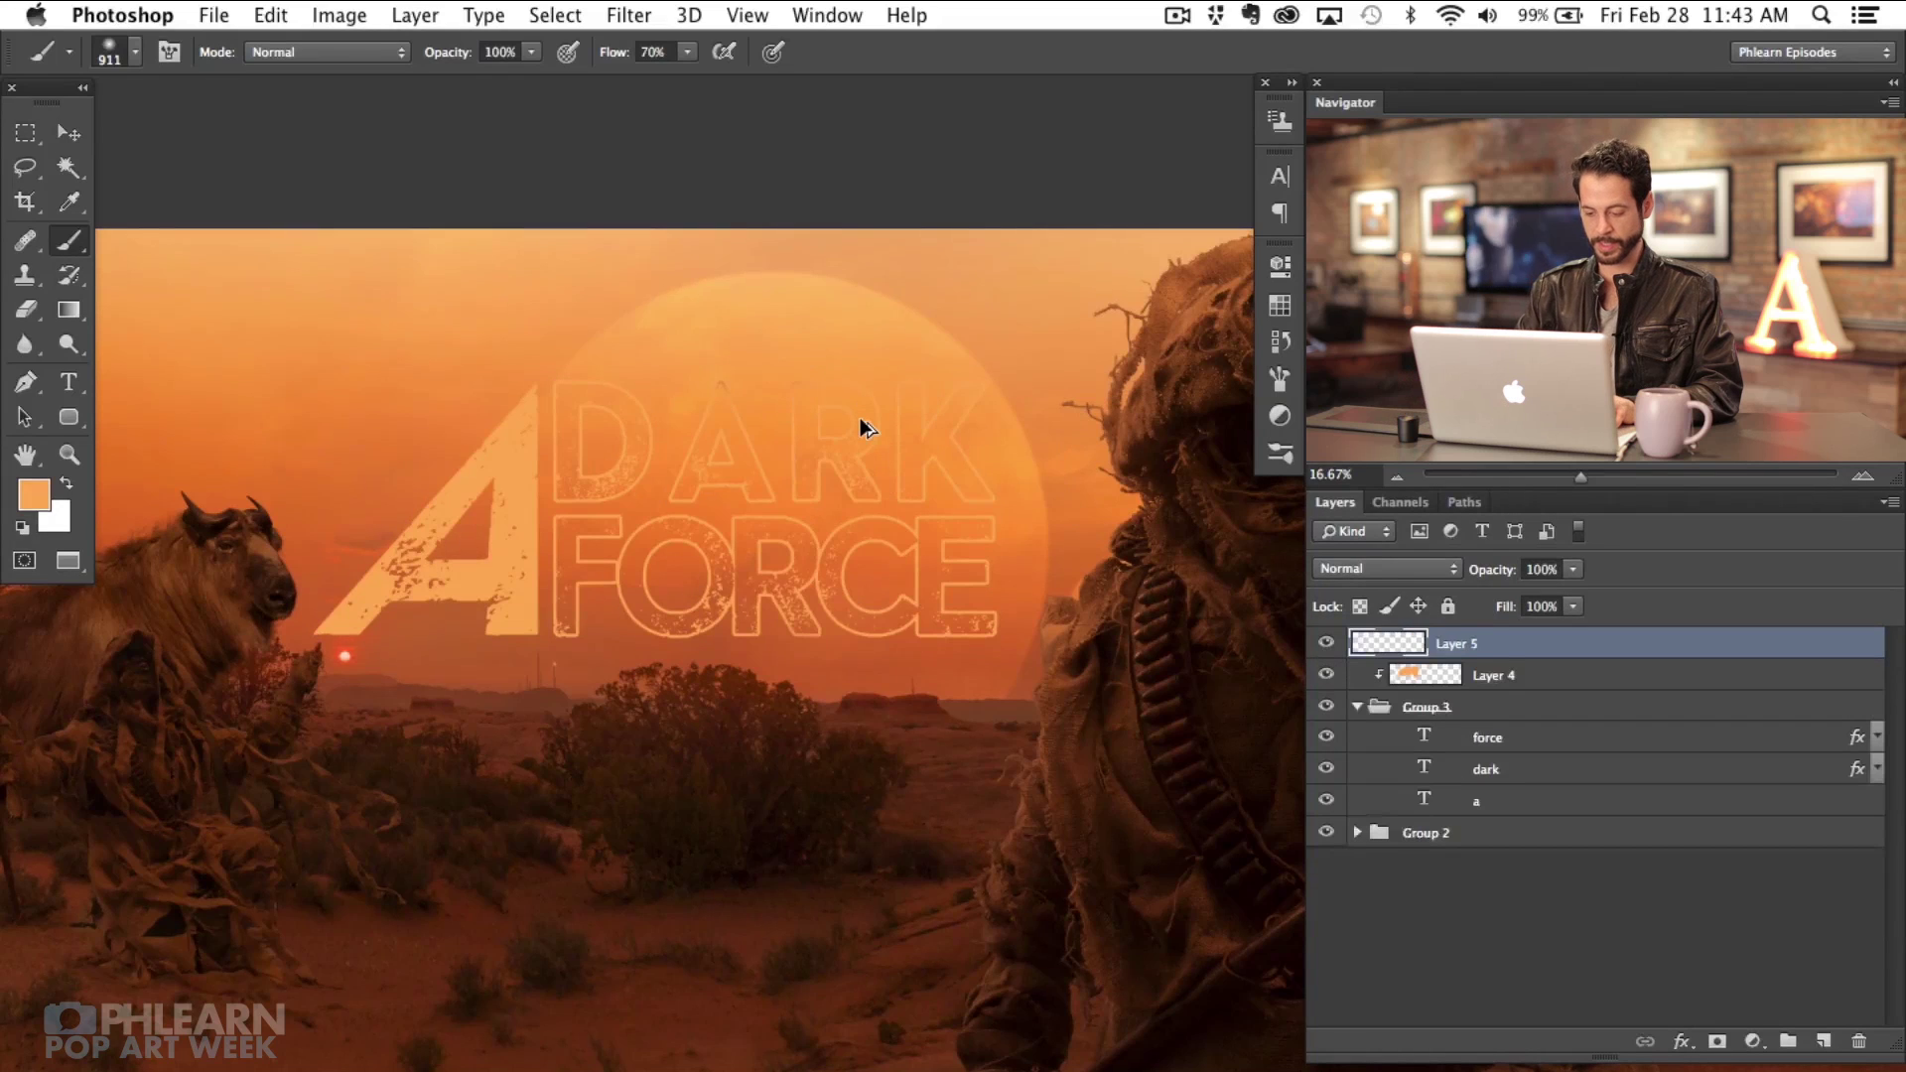
Step: Paint sampled red-orange across the title on a second new clipped layer, using a 2704 px soft brush
key(super+alt+g)
ctrl+alt+drag(899, 632, 853, 595)
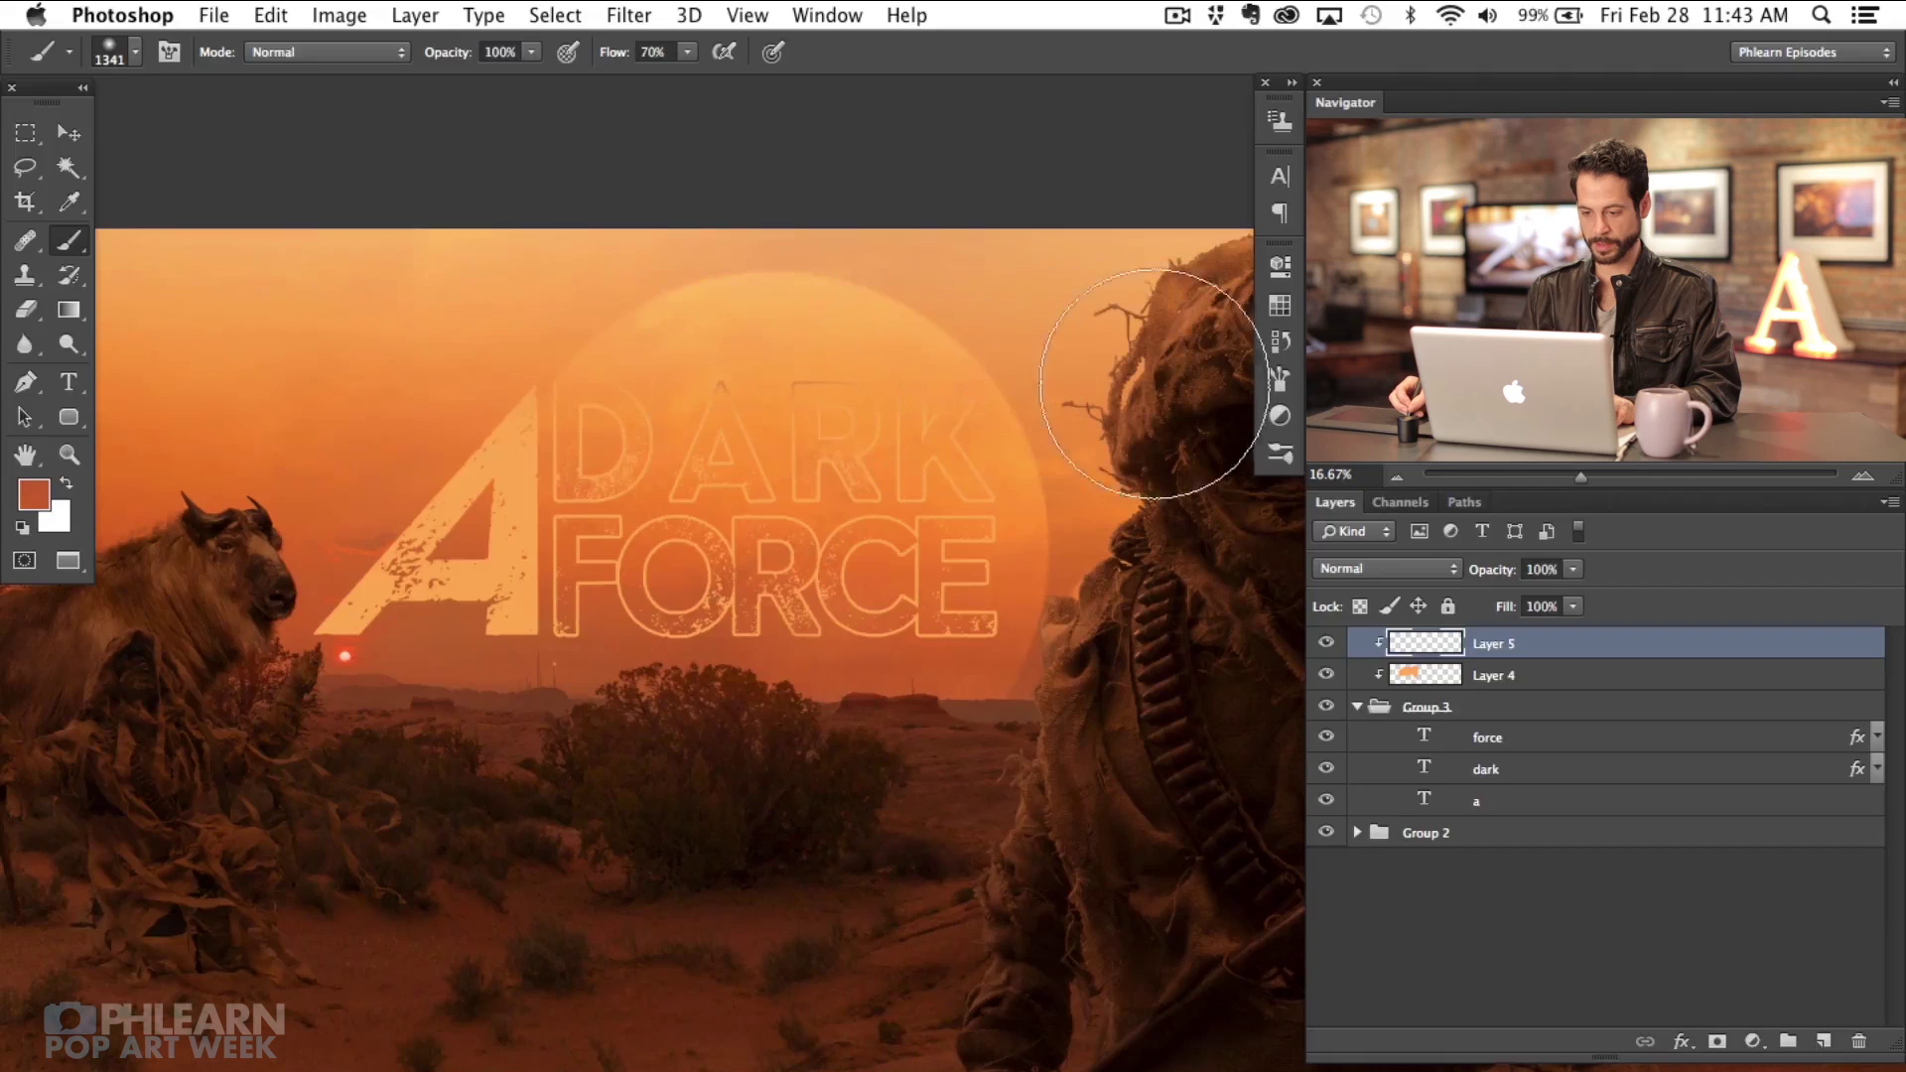
ctrl+alt+drag(419, 398, 603, 452)
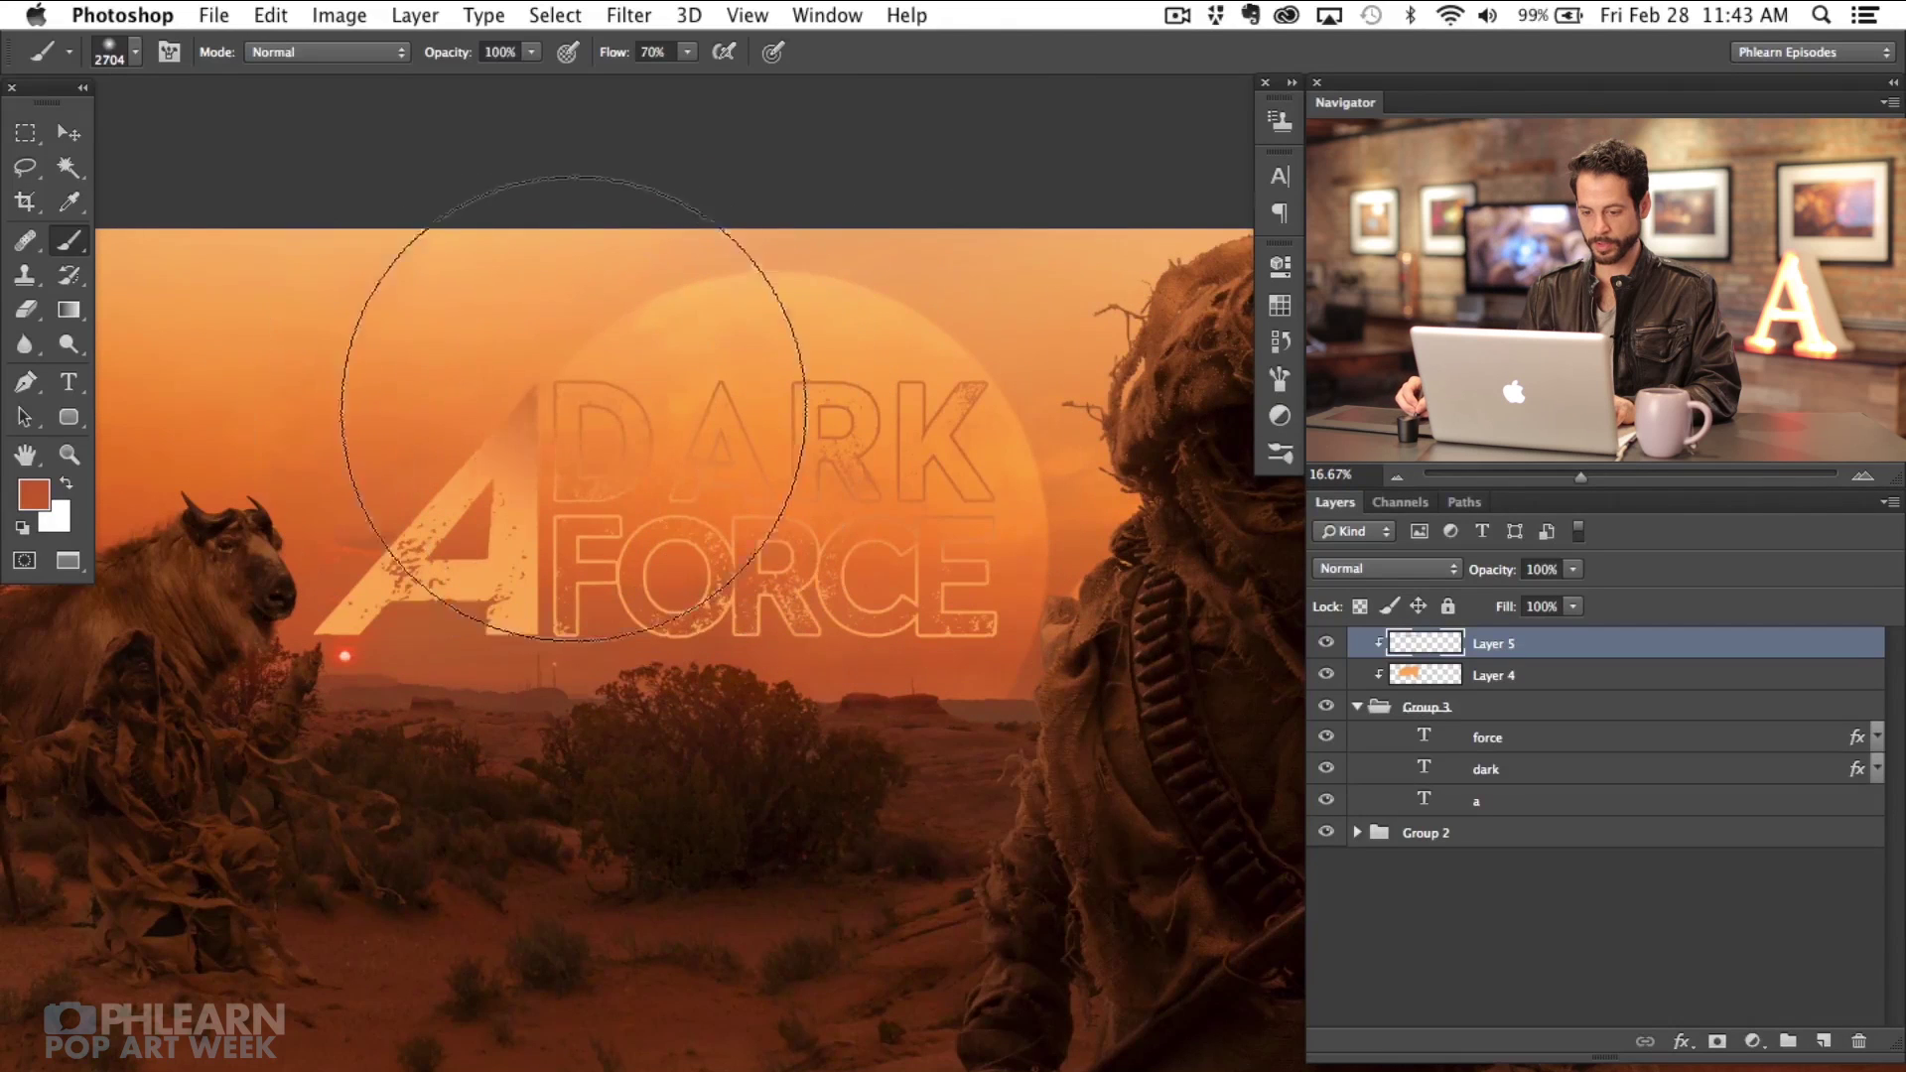
mouse_move(547, 529)
mouse_down()
mouse_move(400, 473)
mouse_move(400, 526)
mouse_move(435, 489)
mouse_move(410, 528)
mouse_move(582, 566)
mouse_move(514, 535)
mouse_move(888, 509)
mouse_up()
Step: Darken the upper parts of A and DARK with sampled dark brown, and lighten the lower A with sampled light orange
alt+click(1174, 695)
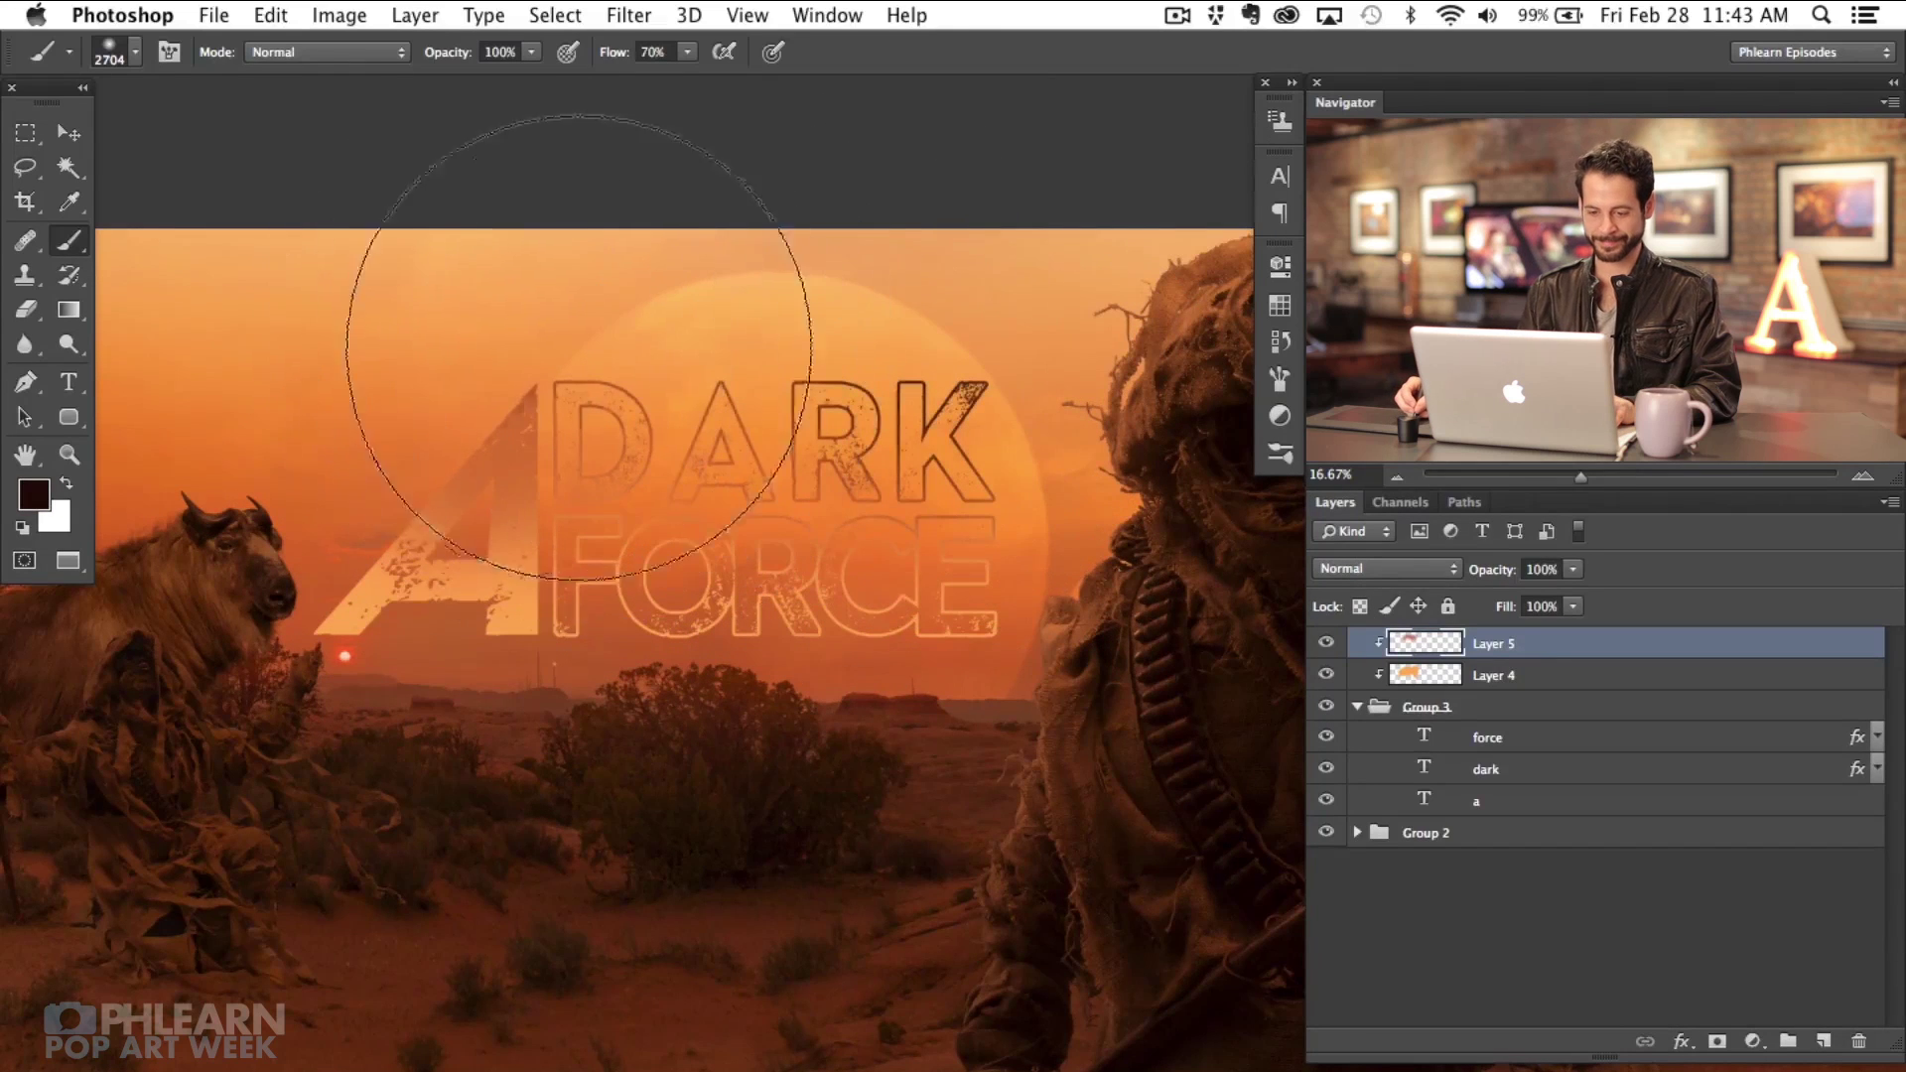
drag(510, 331, 345, 537)
alt+click(454, 630)
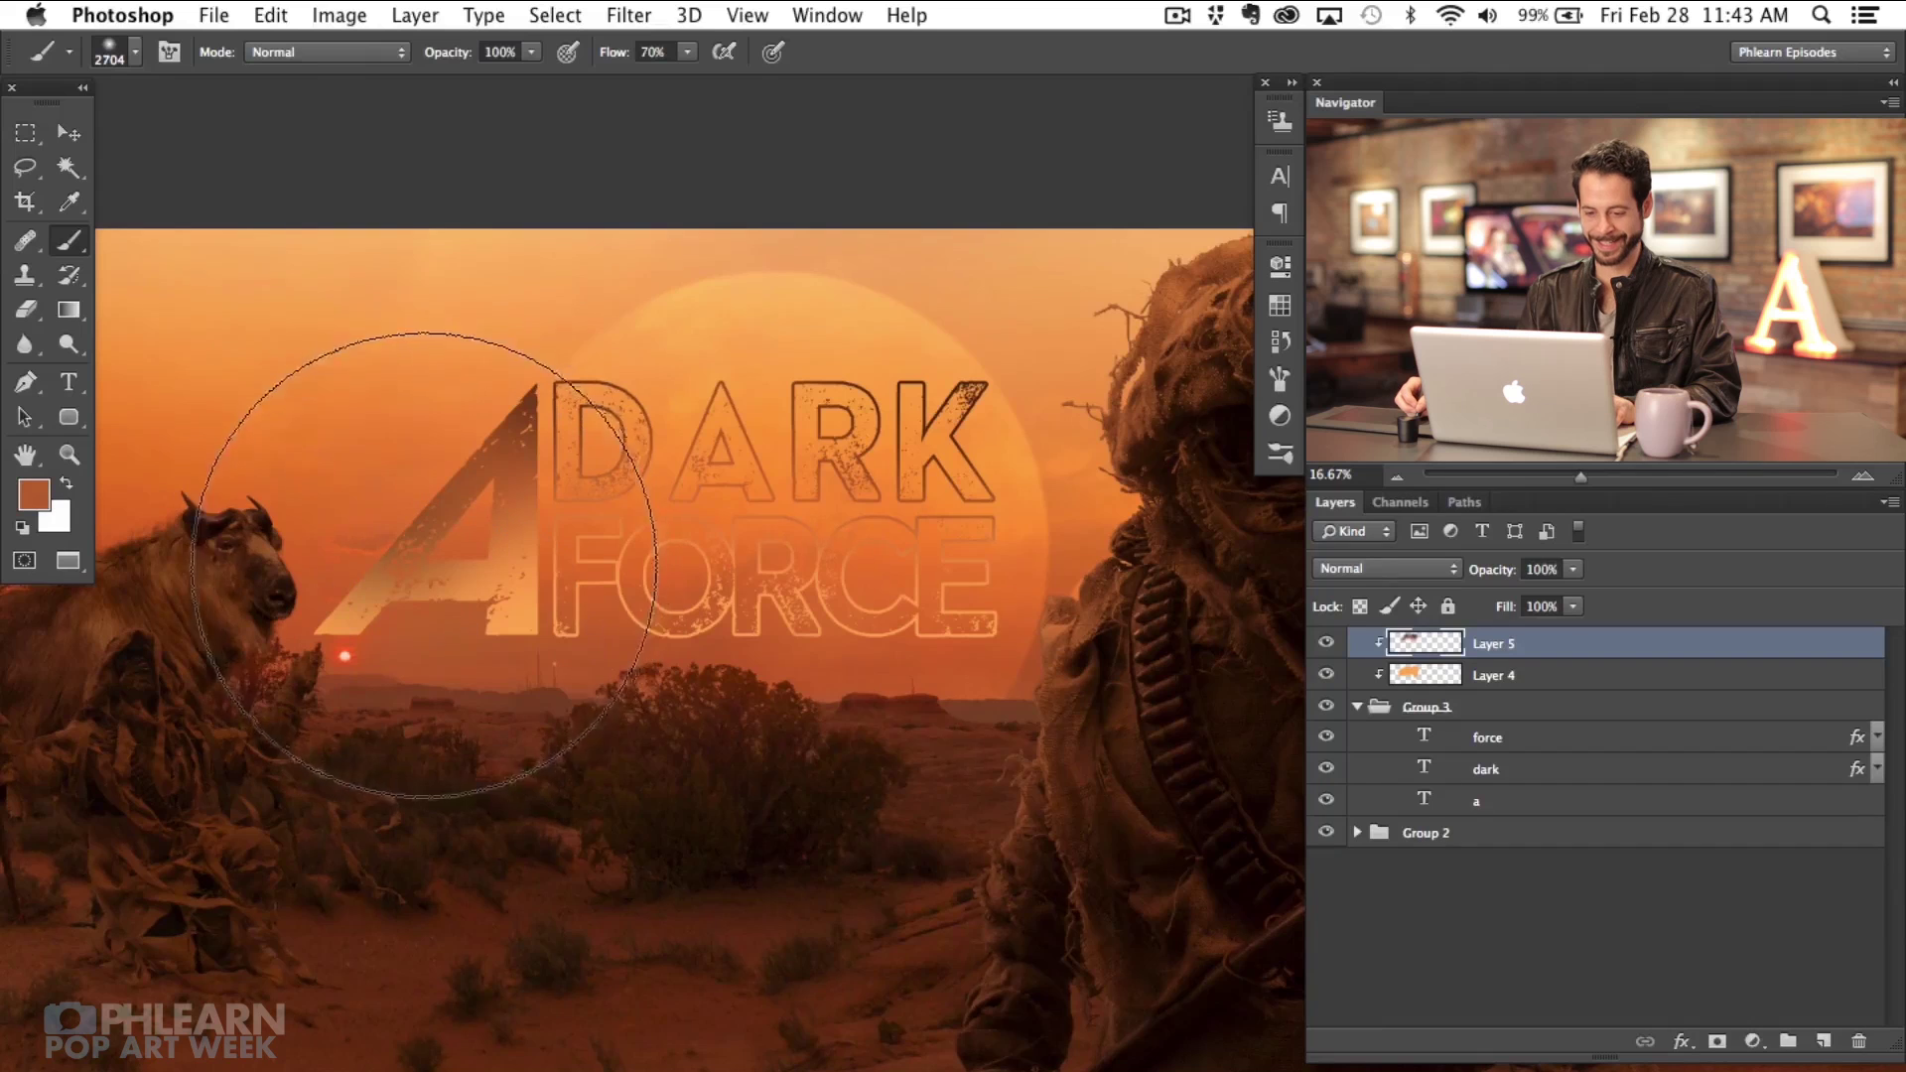
alt+click(617, 385)
mouse_move(387, 544)
mouse_down()
mouse_move(446, 532)
mouse_move(417, 468)
mouse_move(447, 425)
mouse_up()
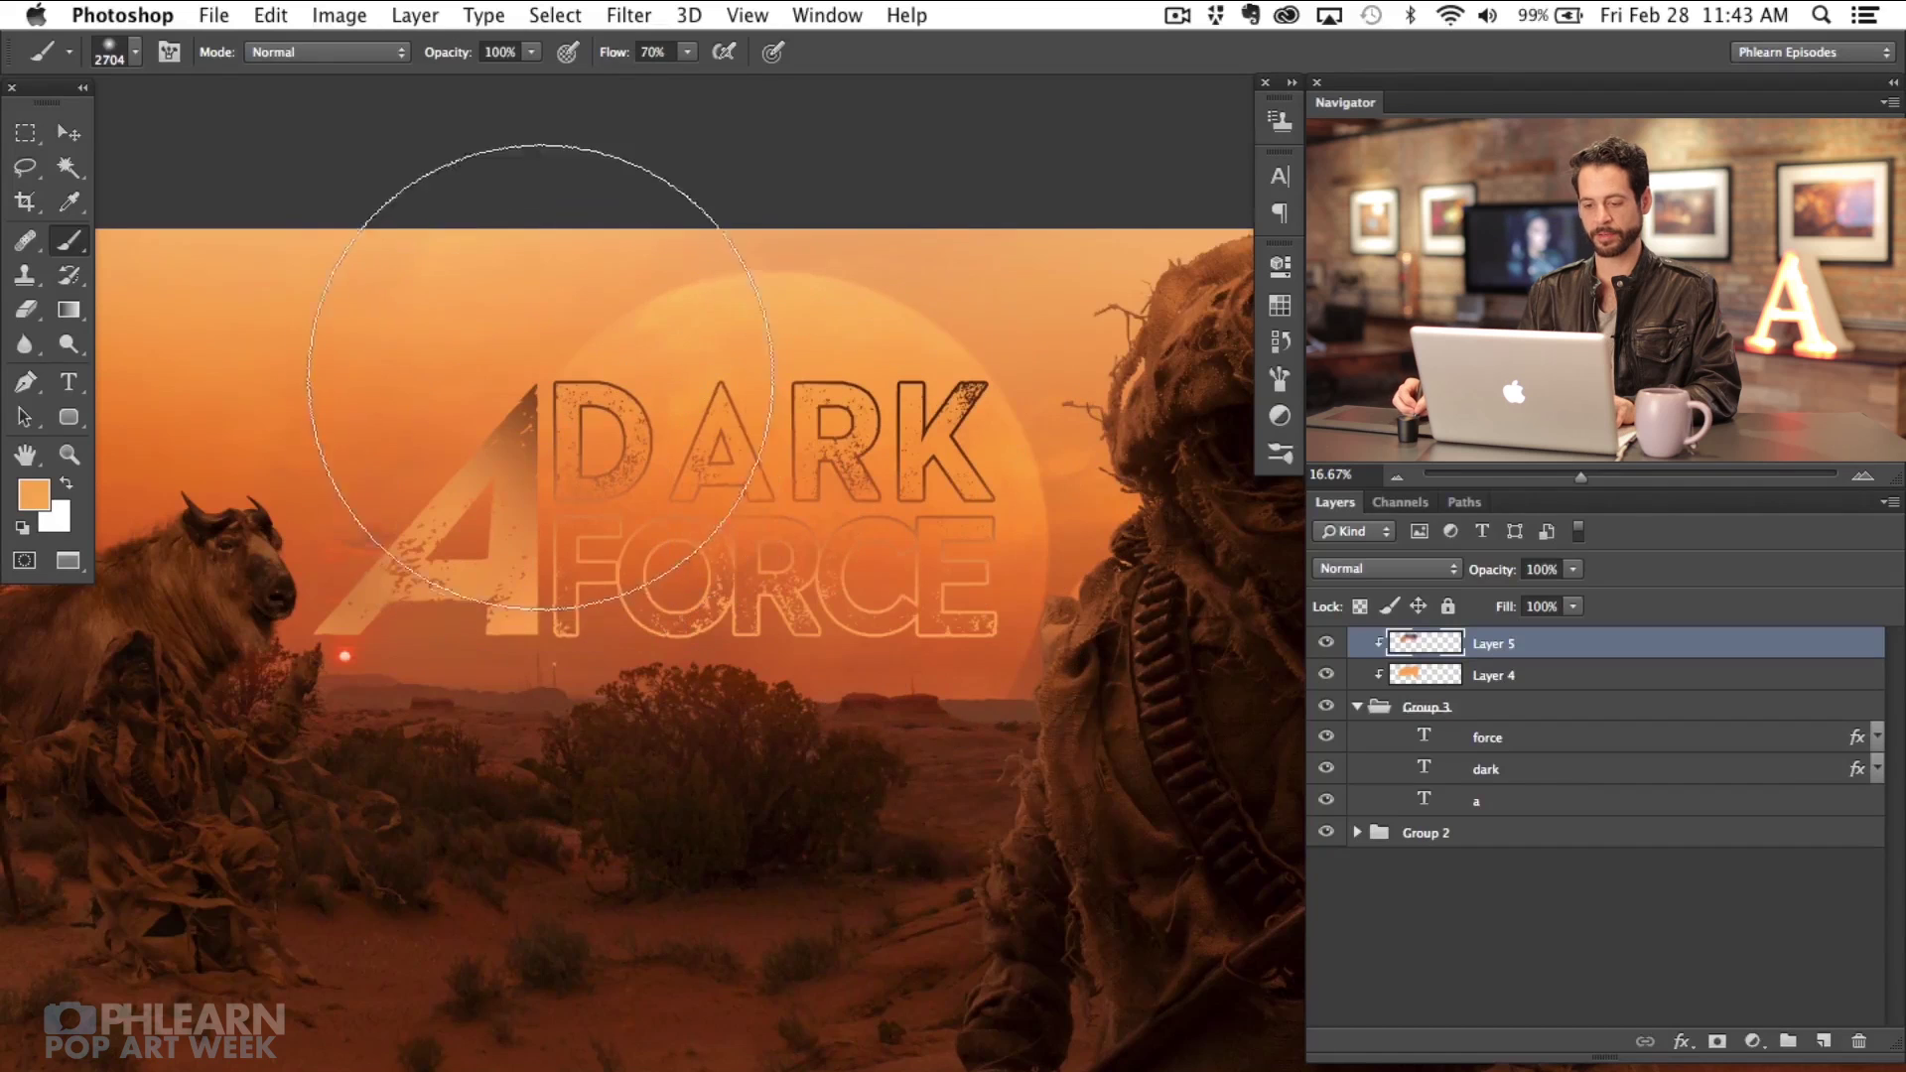
Step: Select the title group with both clipped paint layers, scale them to about 74% and move them over the sun disc
click(1360, 714)
click(1357, 708)
drag(944, 808, 775, 806)
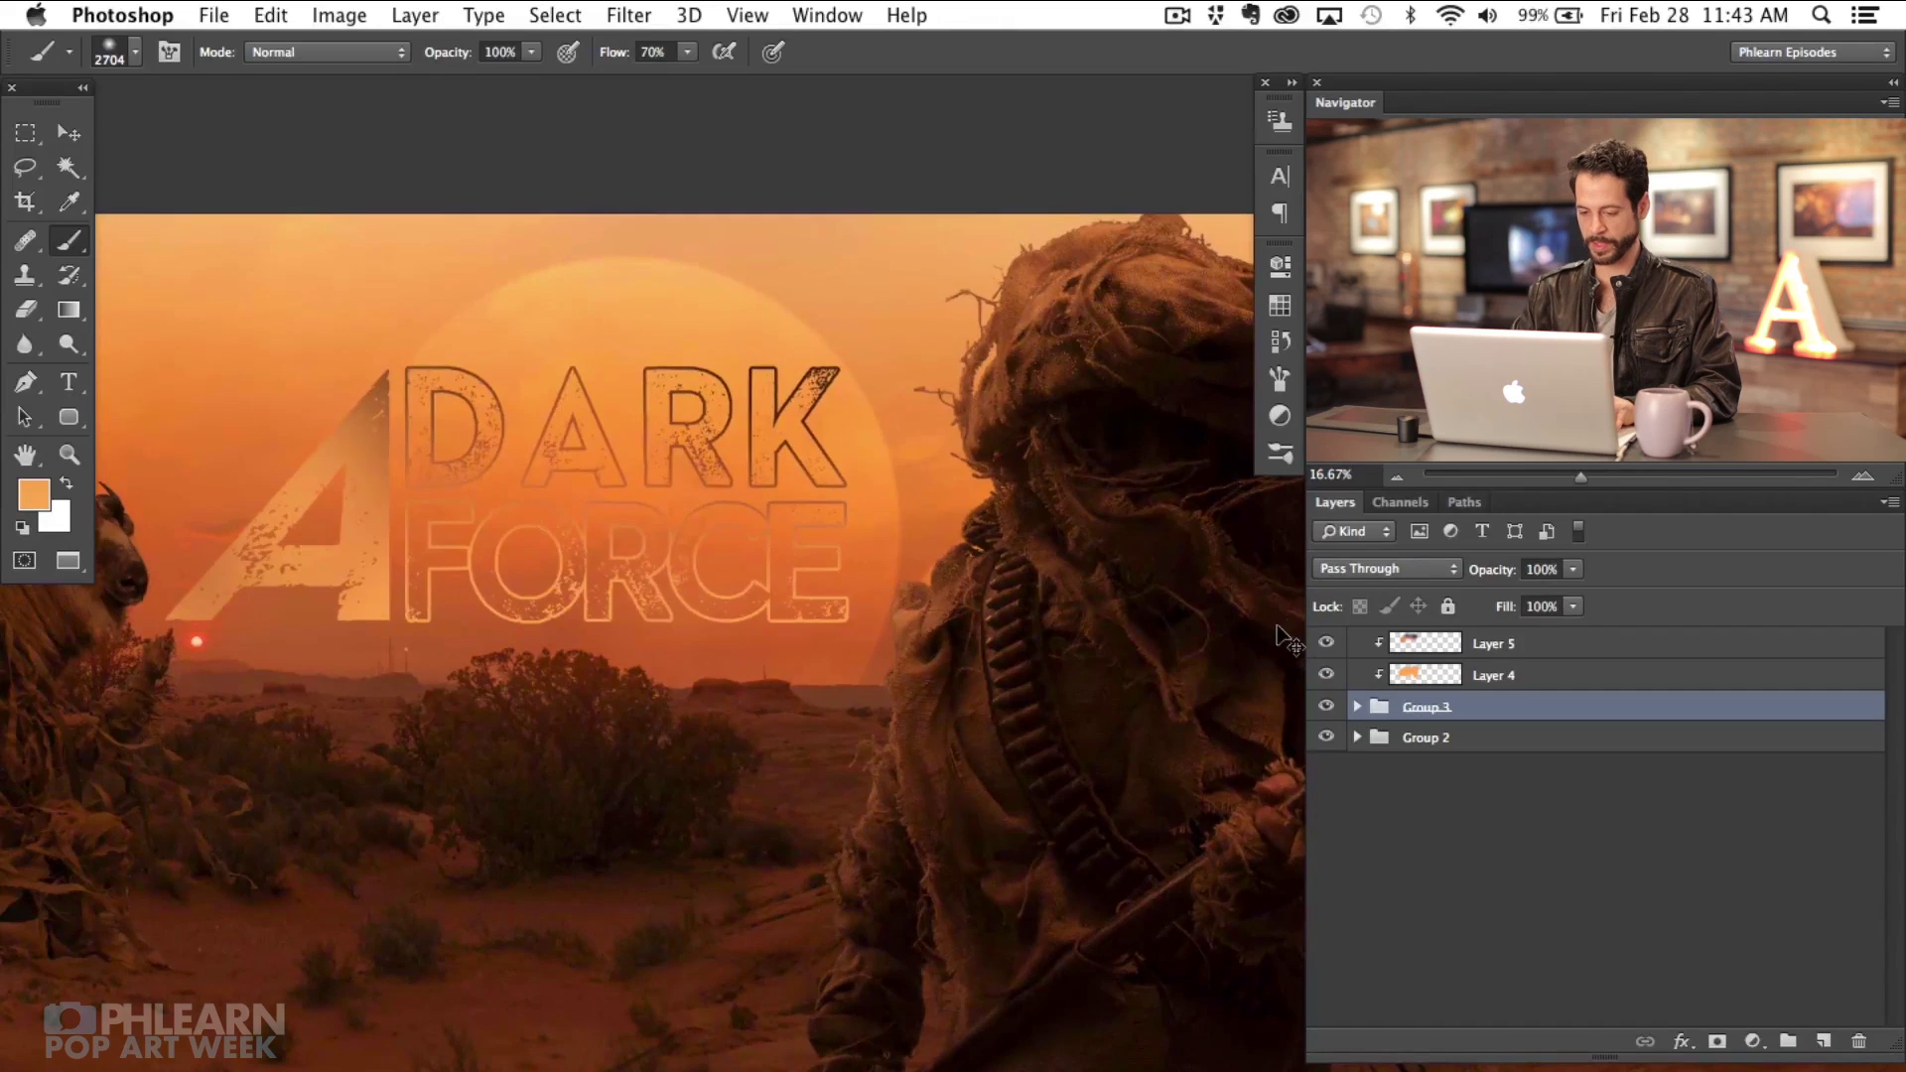
key(super+minus)
shift+click(1509, 646)
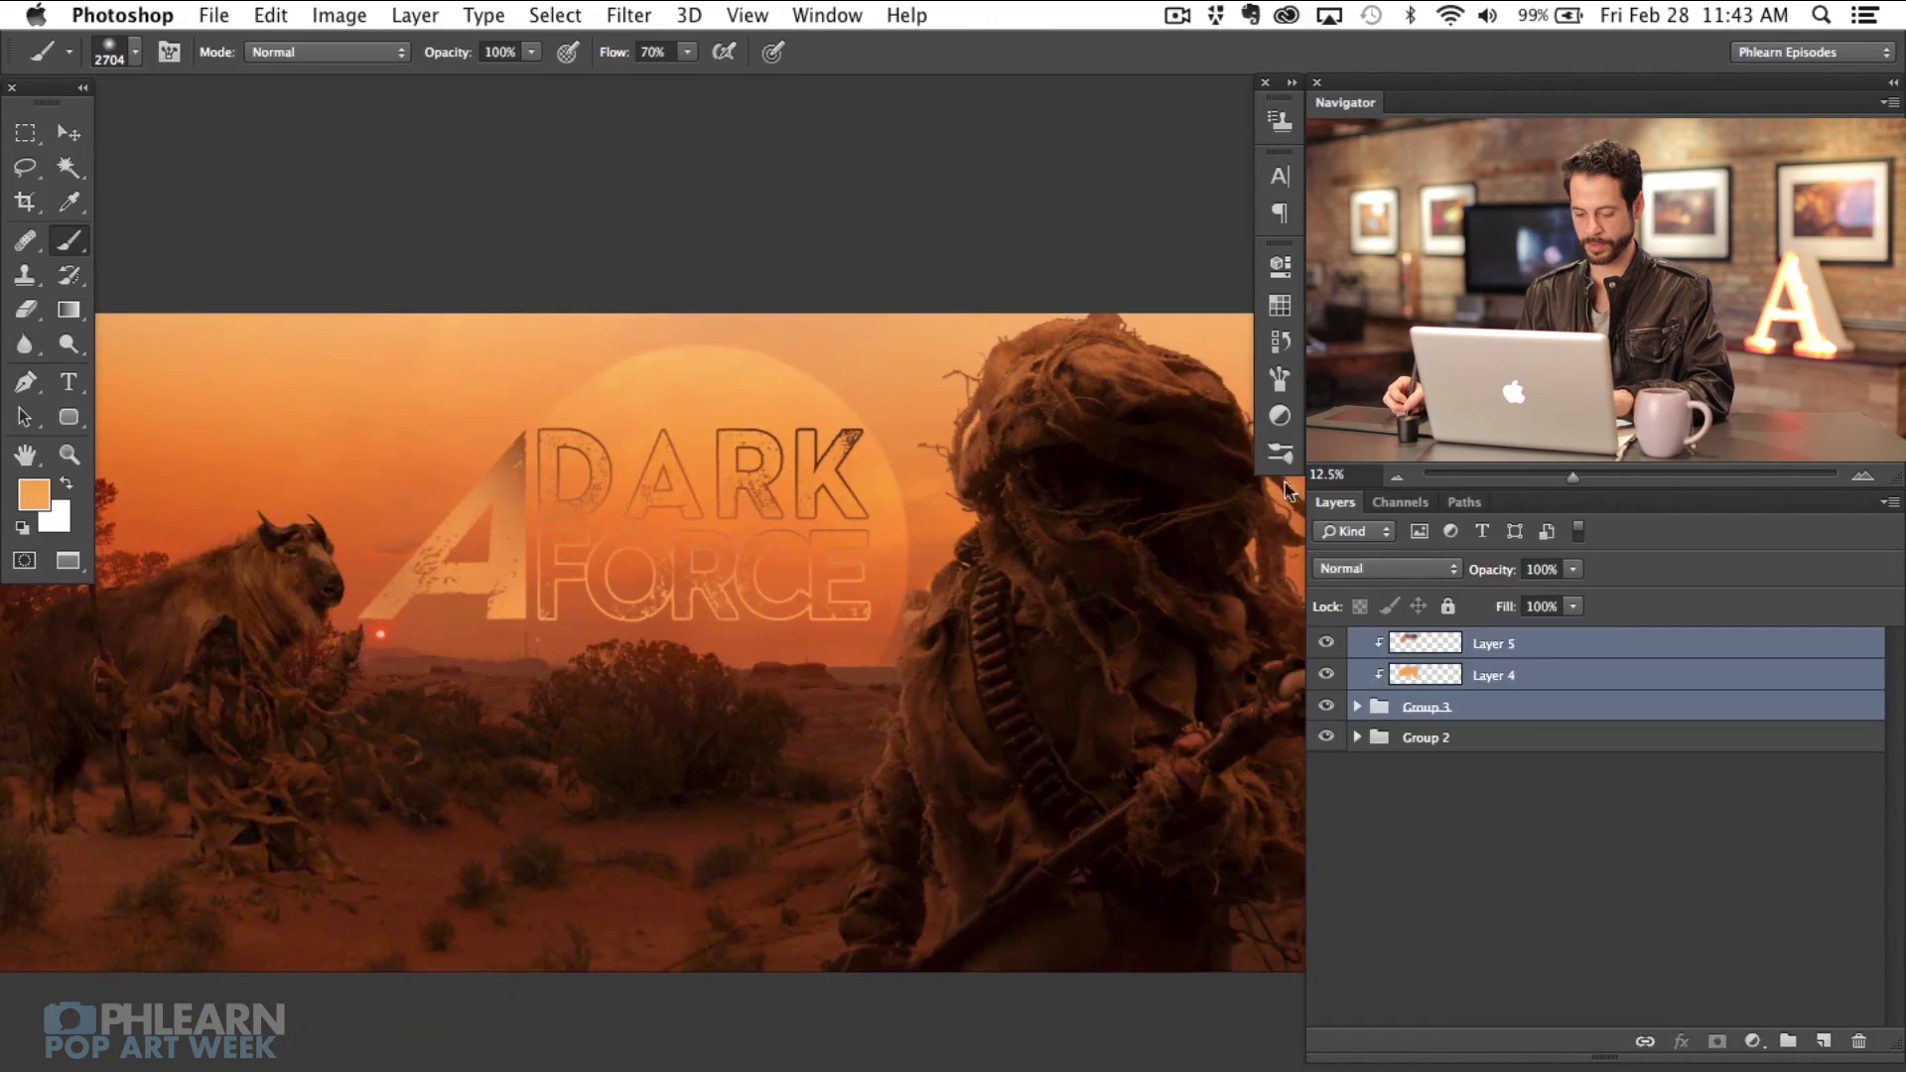
key(super+t)
drag(1037, 841, 824, 694)
drag(676, 579, 825, 636)
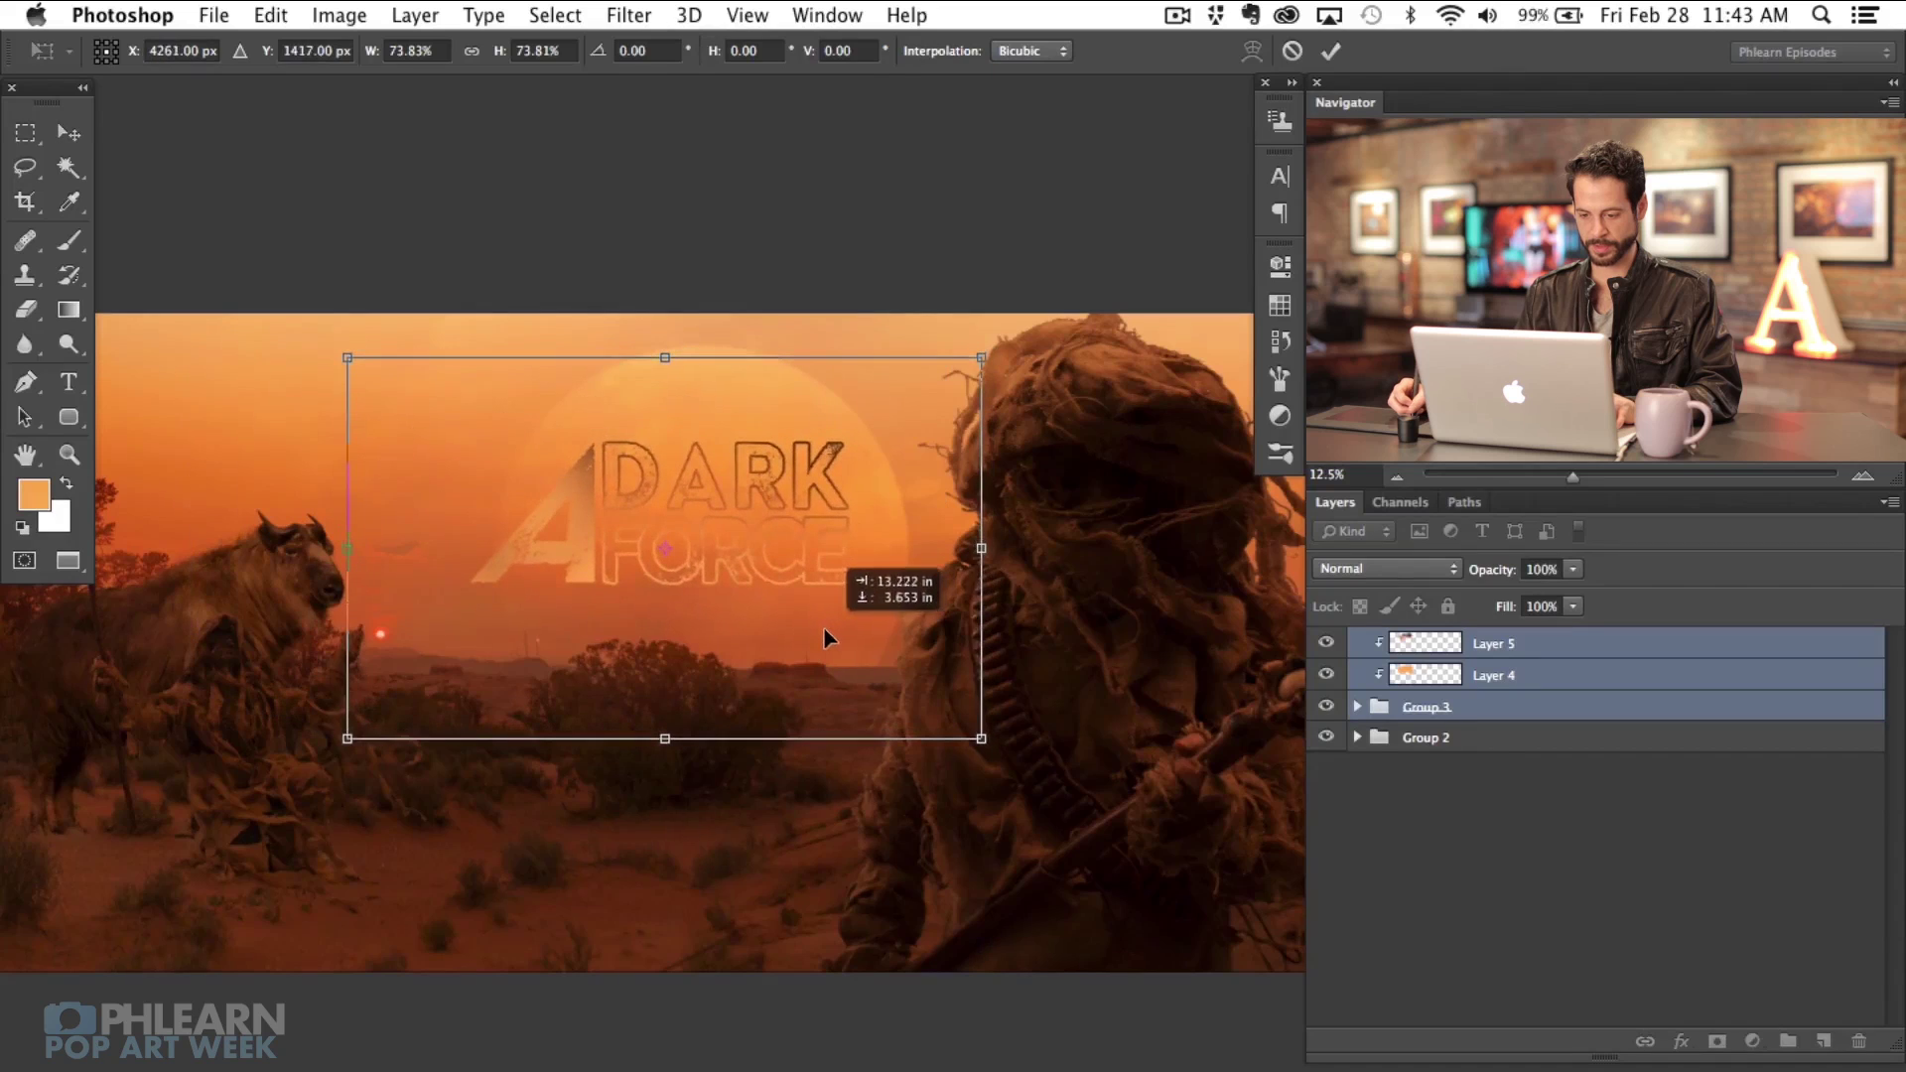
click(854, 670)
key(Return)
Step: Fine-tune the title's position and size so that it sits within the sun disc
key(v)
mouse_move(909, 690)
mouse_down()
mouse_move(941, 704)
mouse_move(983, 660)
mouse_move(823, 580)
mouse_move(864, 585)
mouse_move(918, 635)
mouse_up()
key(super+t)
key(Return)
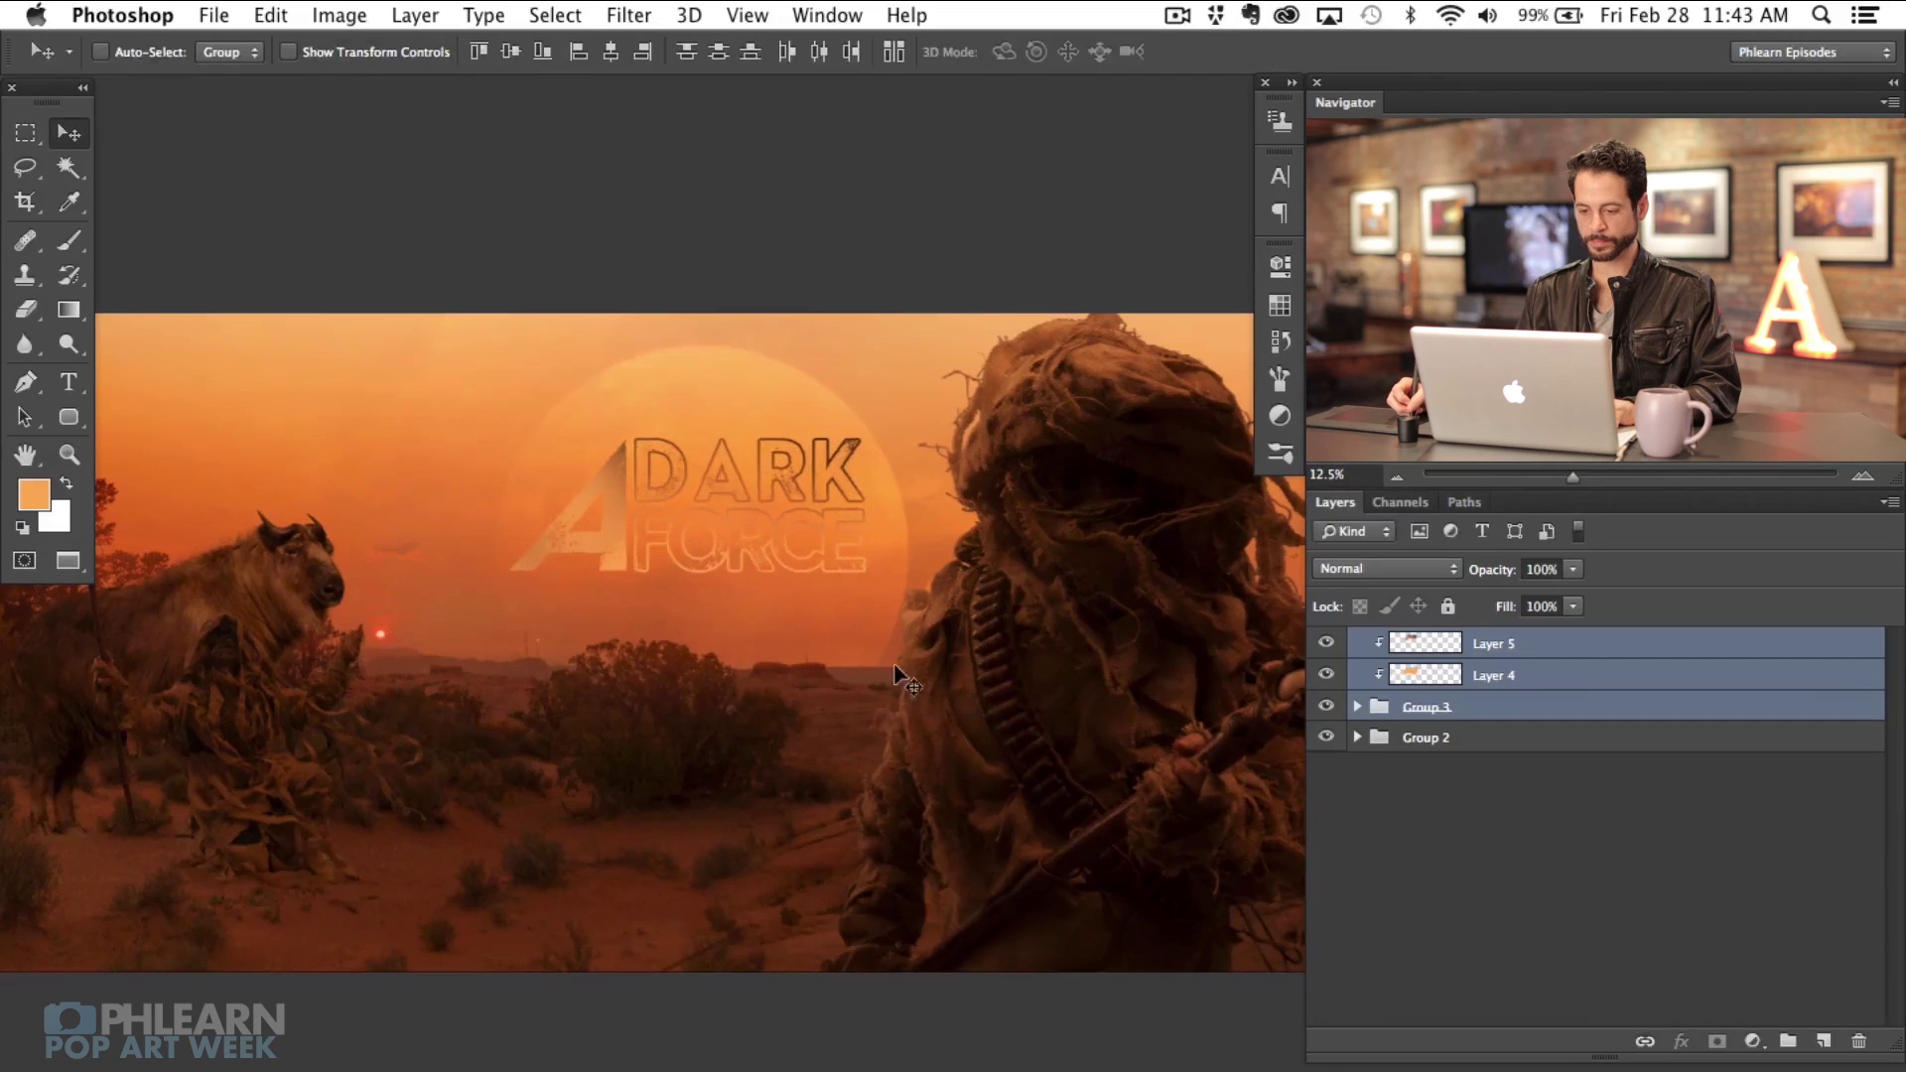
Step: Clone the dark desert ground across the title on a new layer clipped to it, using a 665 px Clone Stamp
scroll(1201, 695, right, 2)
click(1519, 655)
key(super+alt+shift+n)
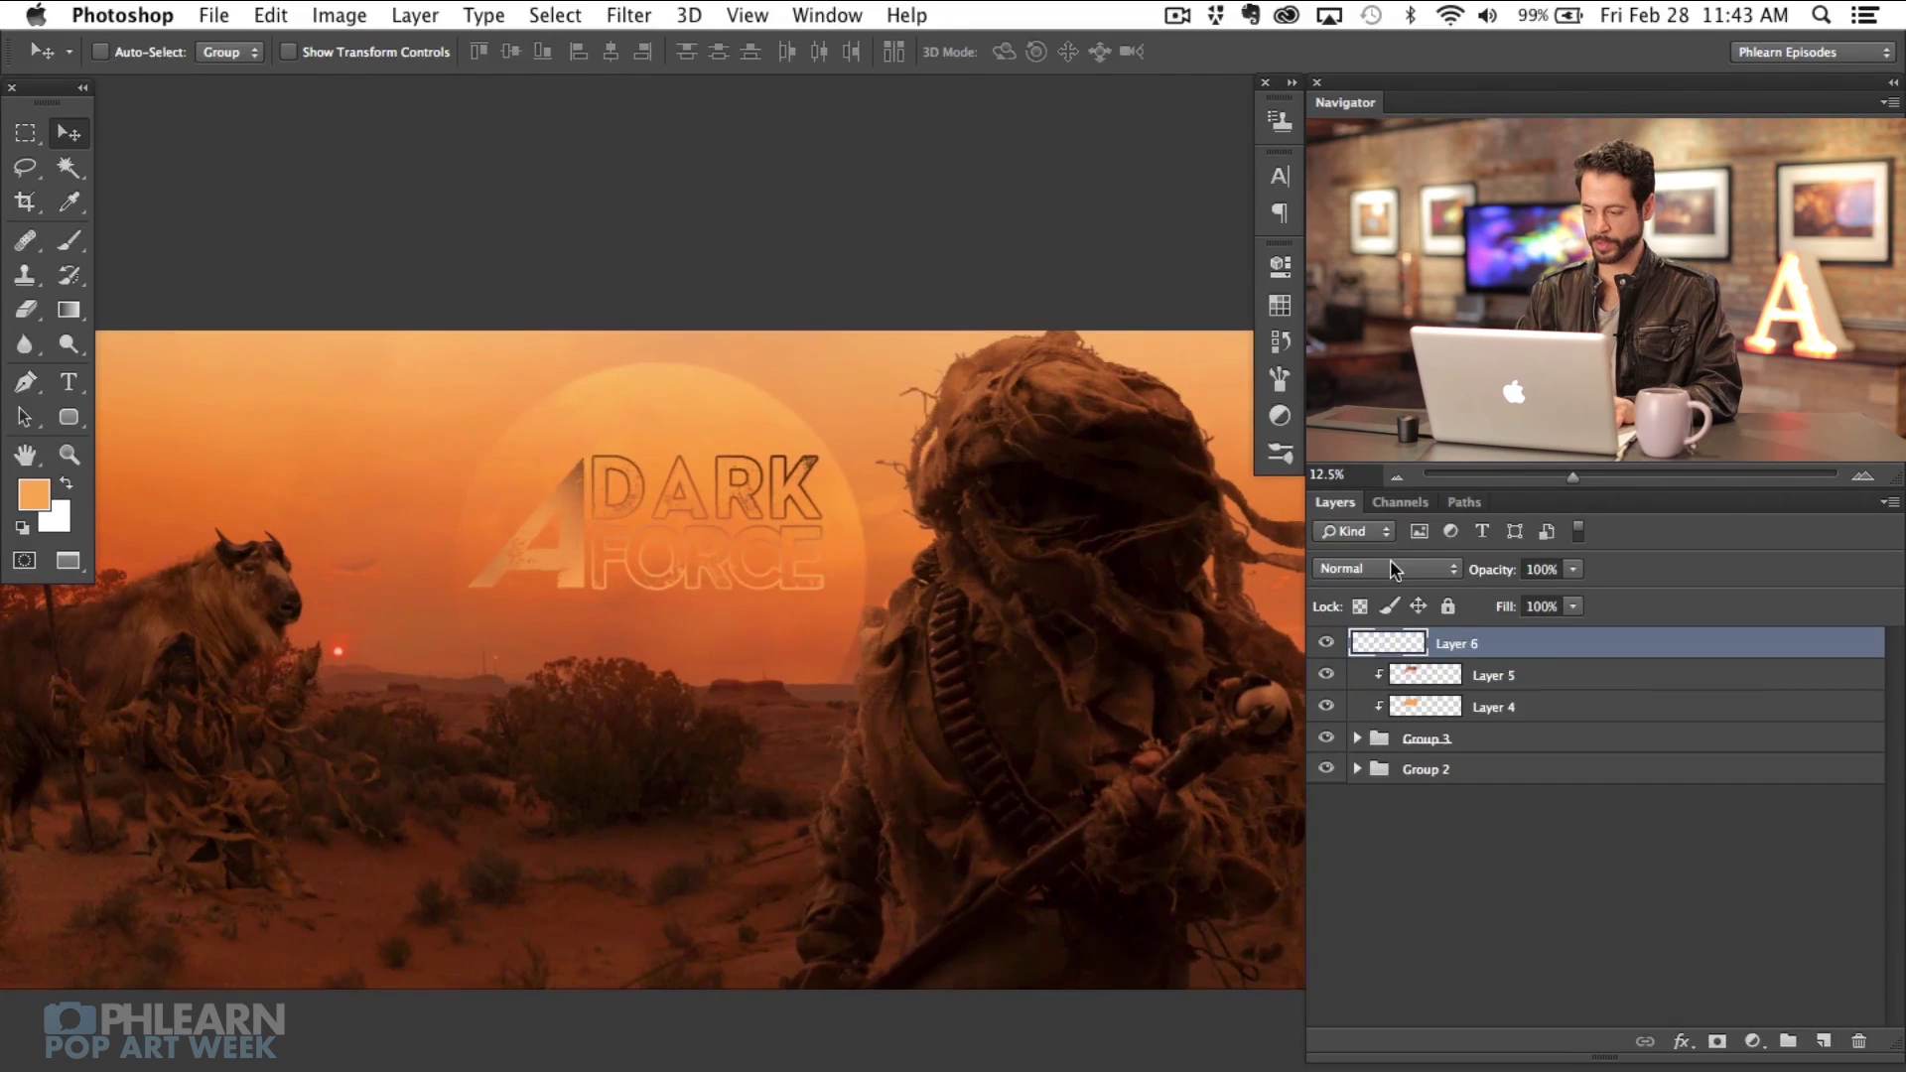
key(super+alt+g)
key(s)
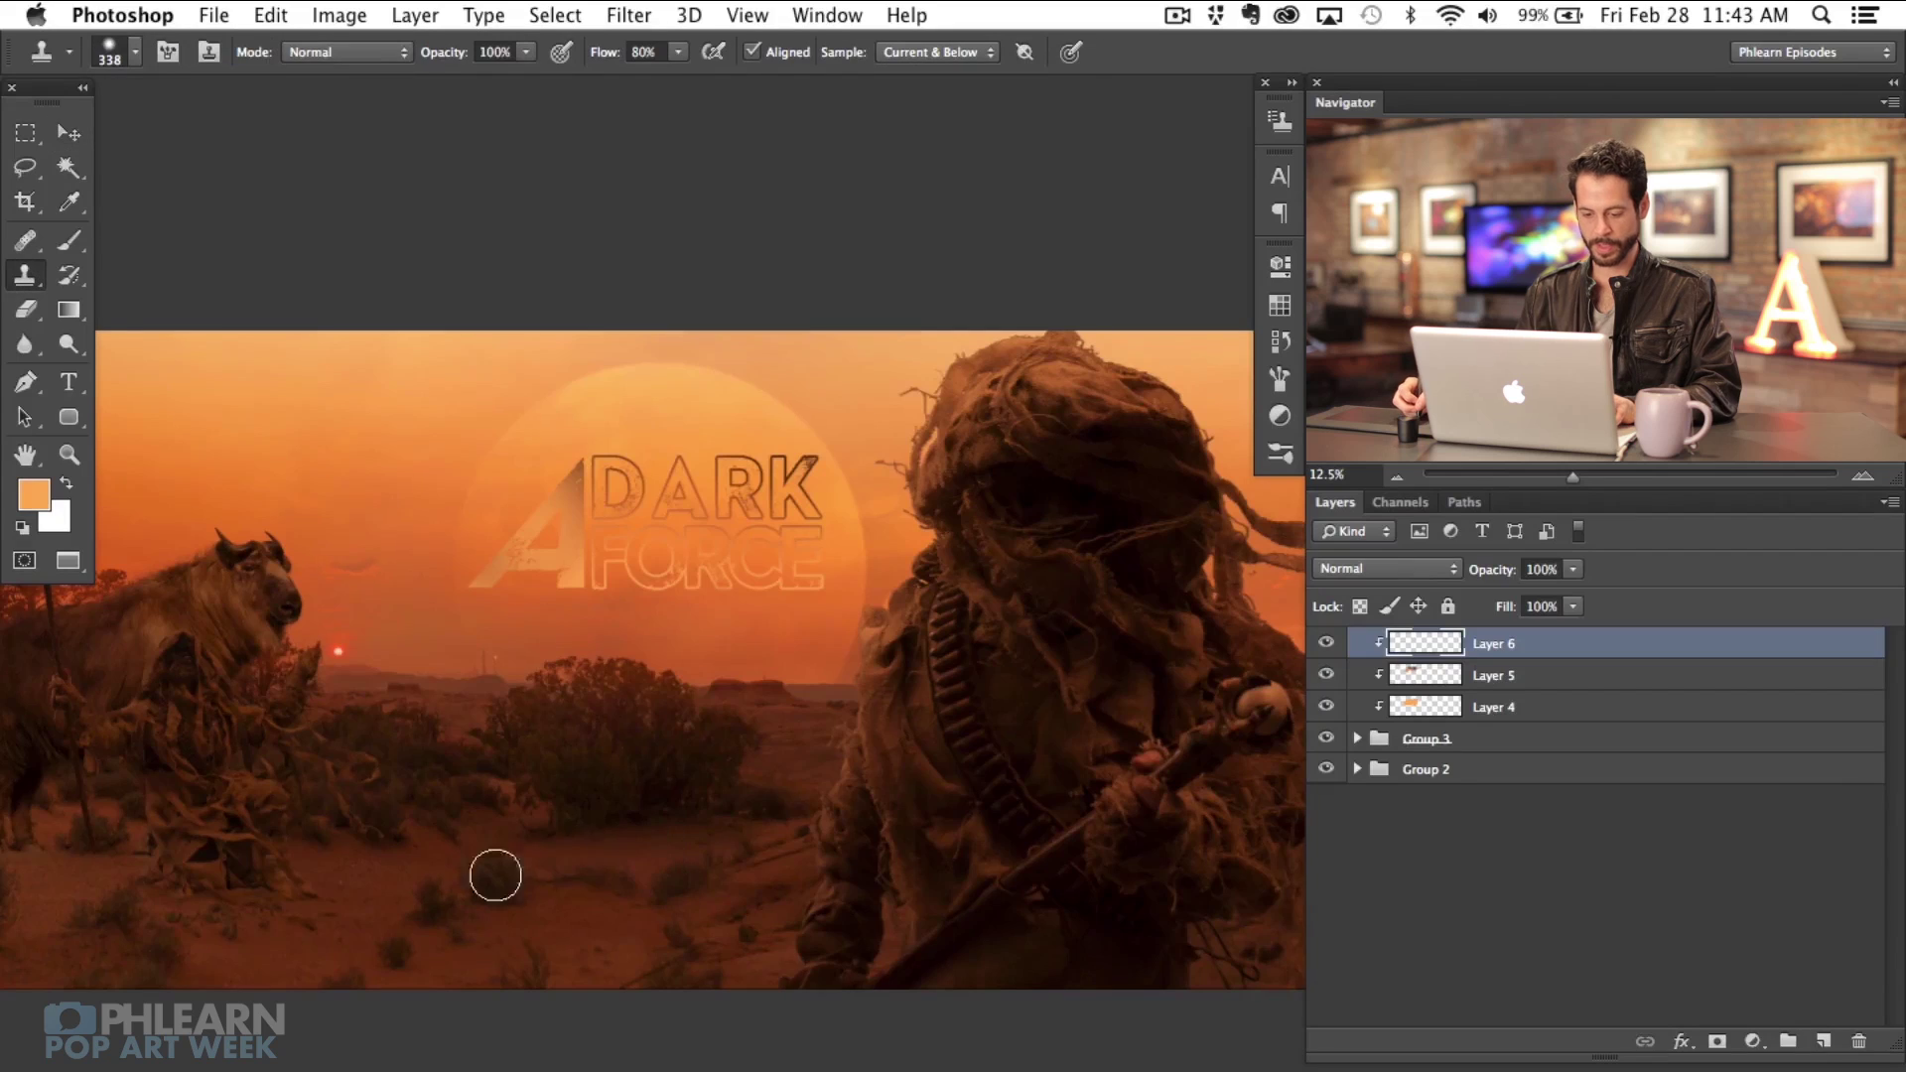
drag(613, 894, 286, 845)
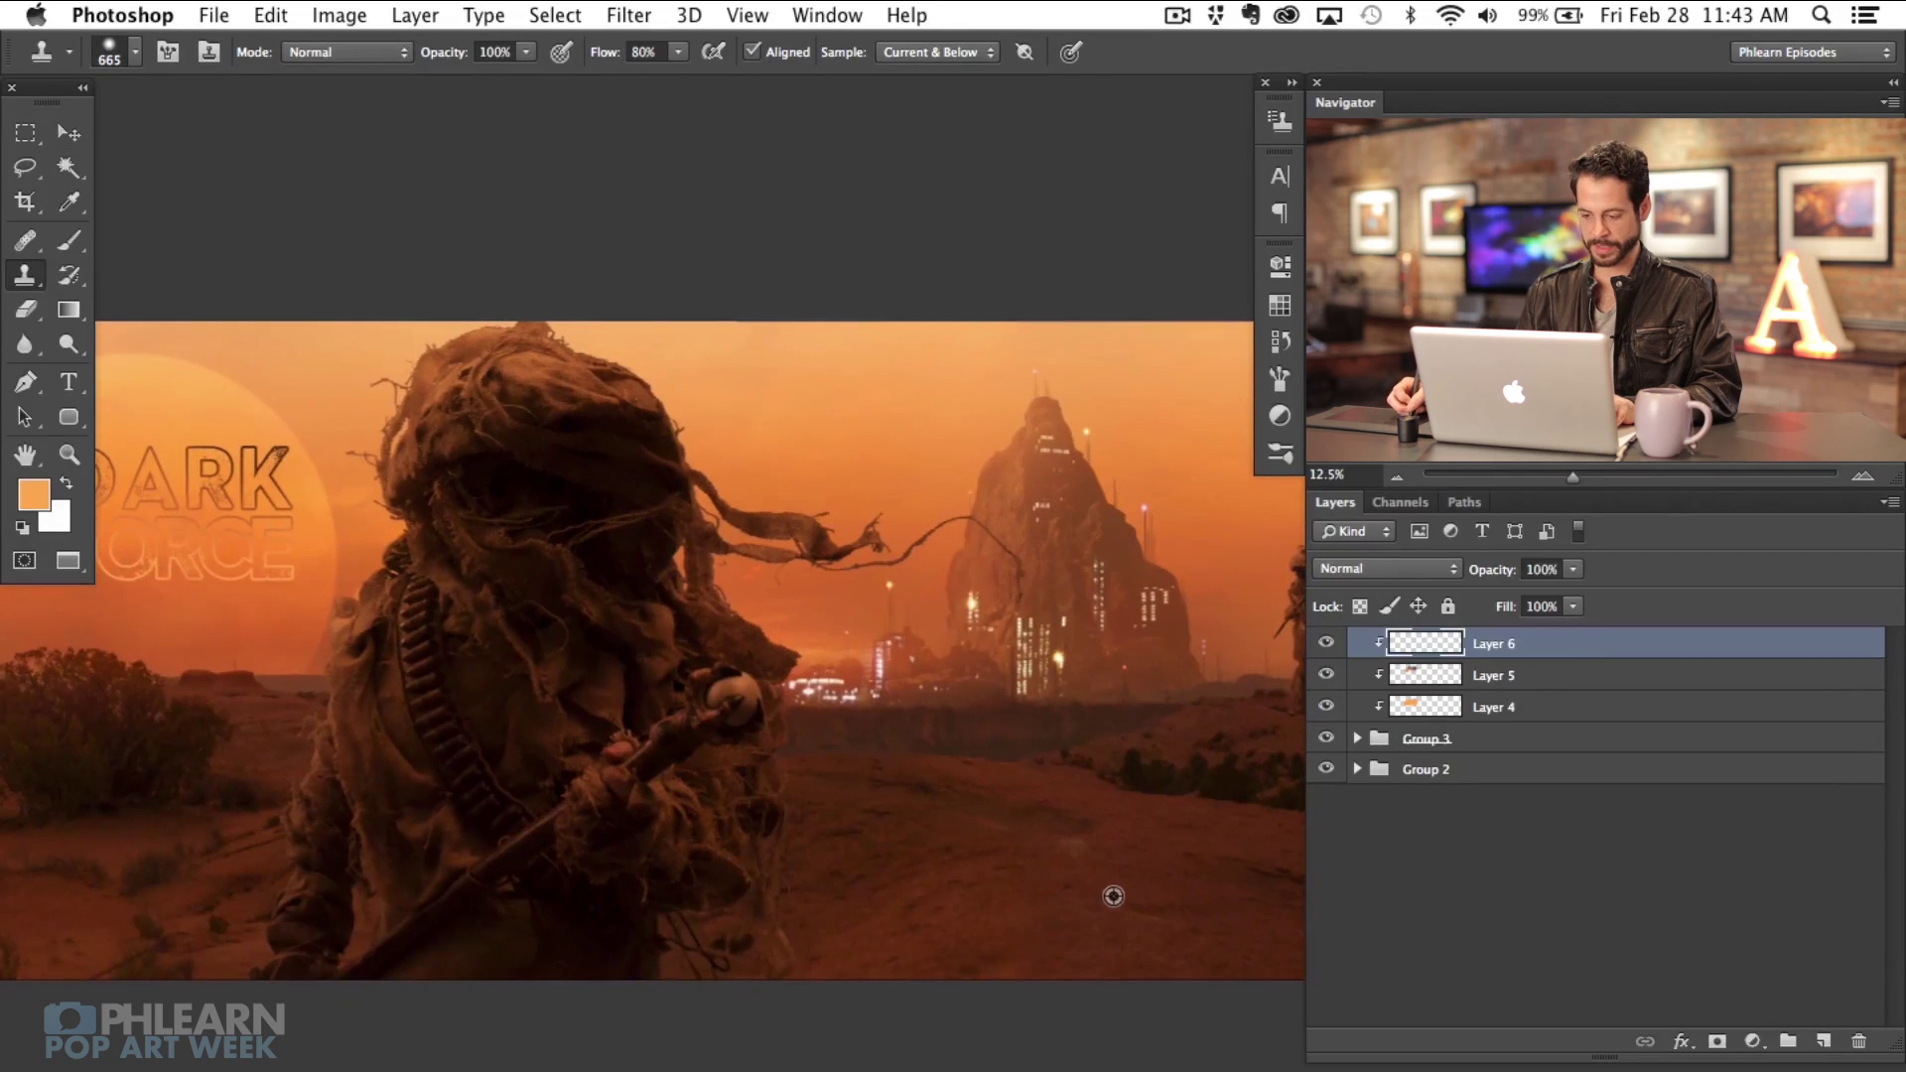
mouse_move(273, 526)
mouse_down()
mouse_move(257, 485)
mouse_move(138, 568)
mouse_move(392, 584)
mouse_move(194, 546)
mouse_move(230, 482)
mouse_move(251, 518)
mouse_move(215, 553)
mouse_move(183, 529)
mouse_move(202, 481)
mouse_move(99, 556)
mouse_up()
Step: Examine the cloned ground texture inside the title's letters up close, comparing the title with and without that layer
scroll(209, 516, left, 5)
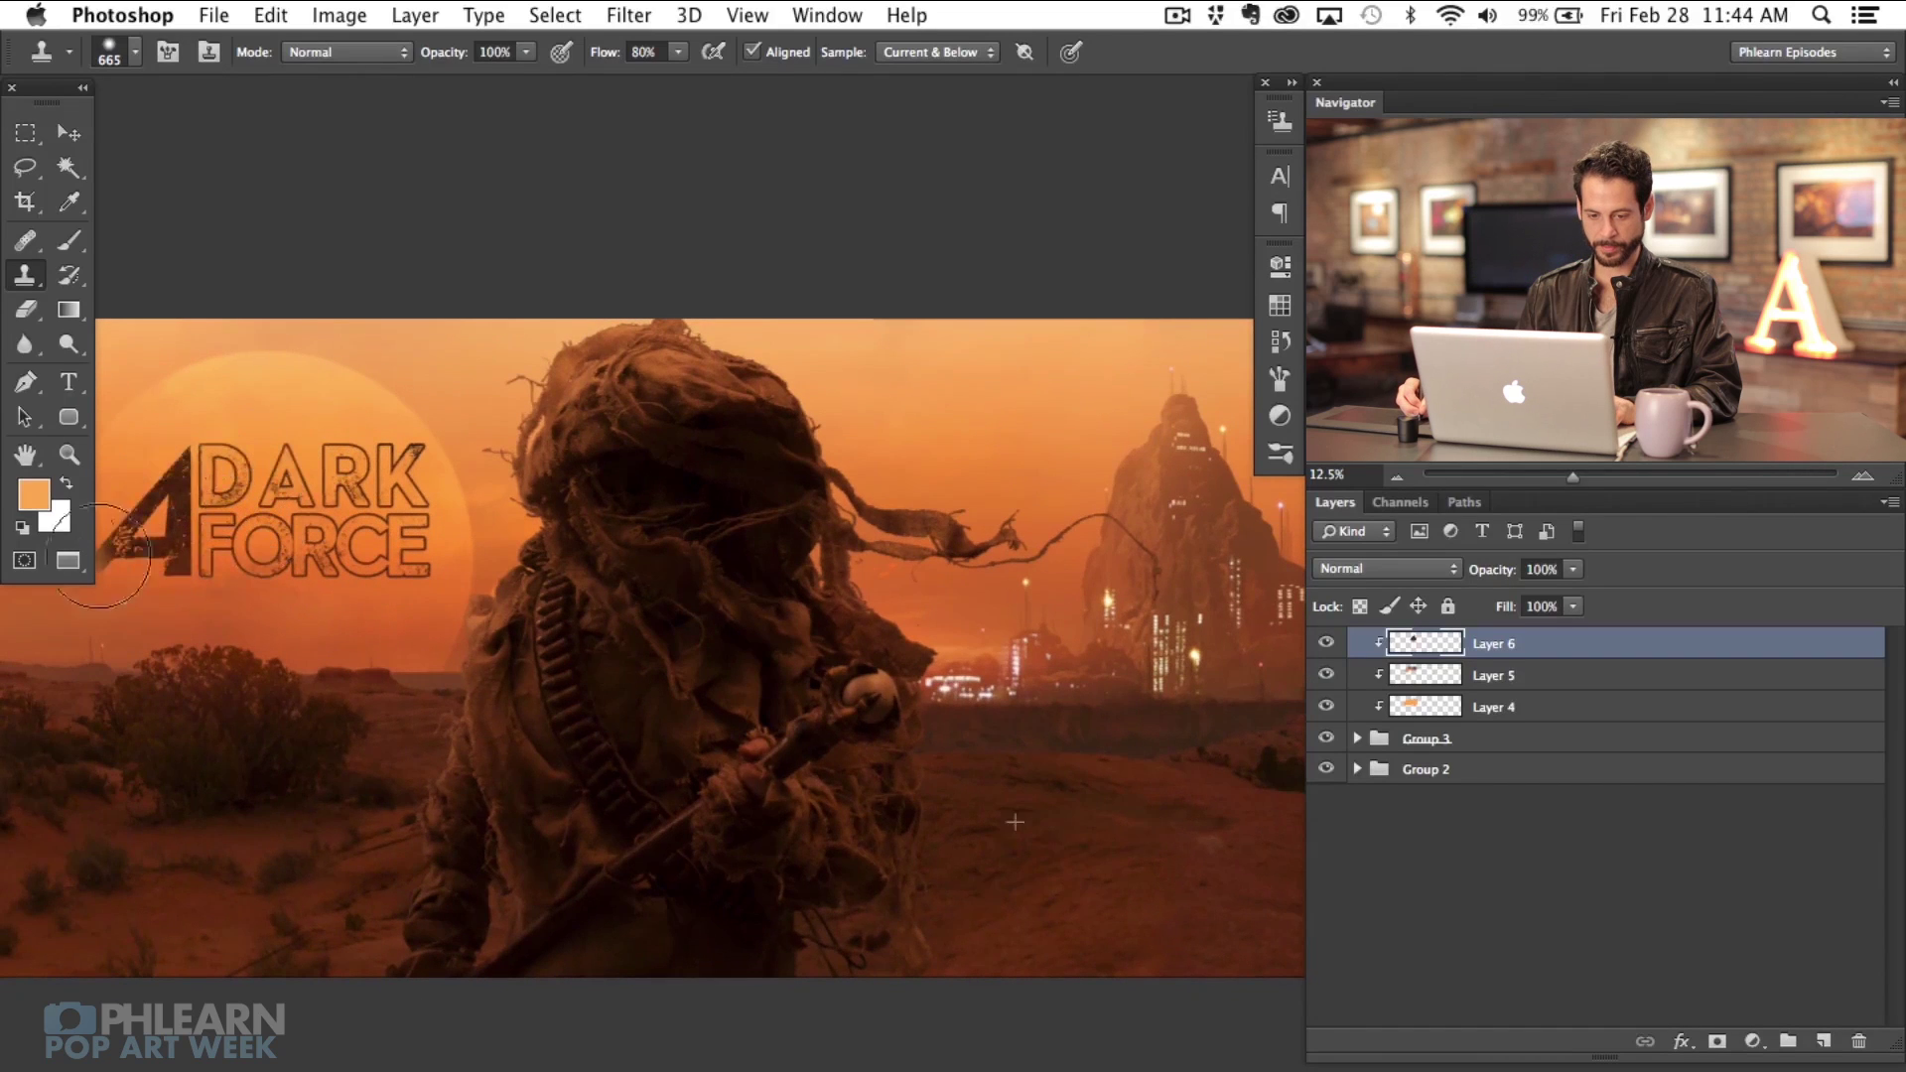
key(super+equal)
key(super+equal)
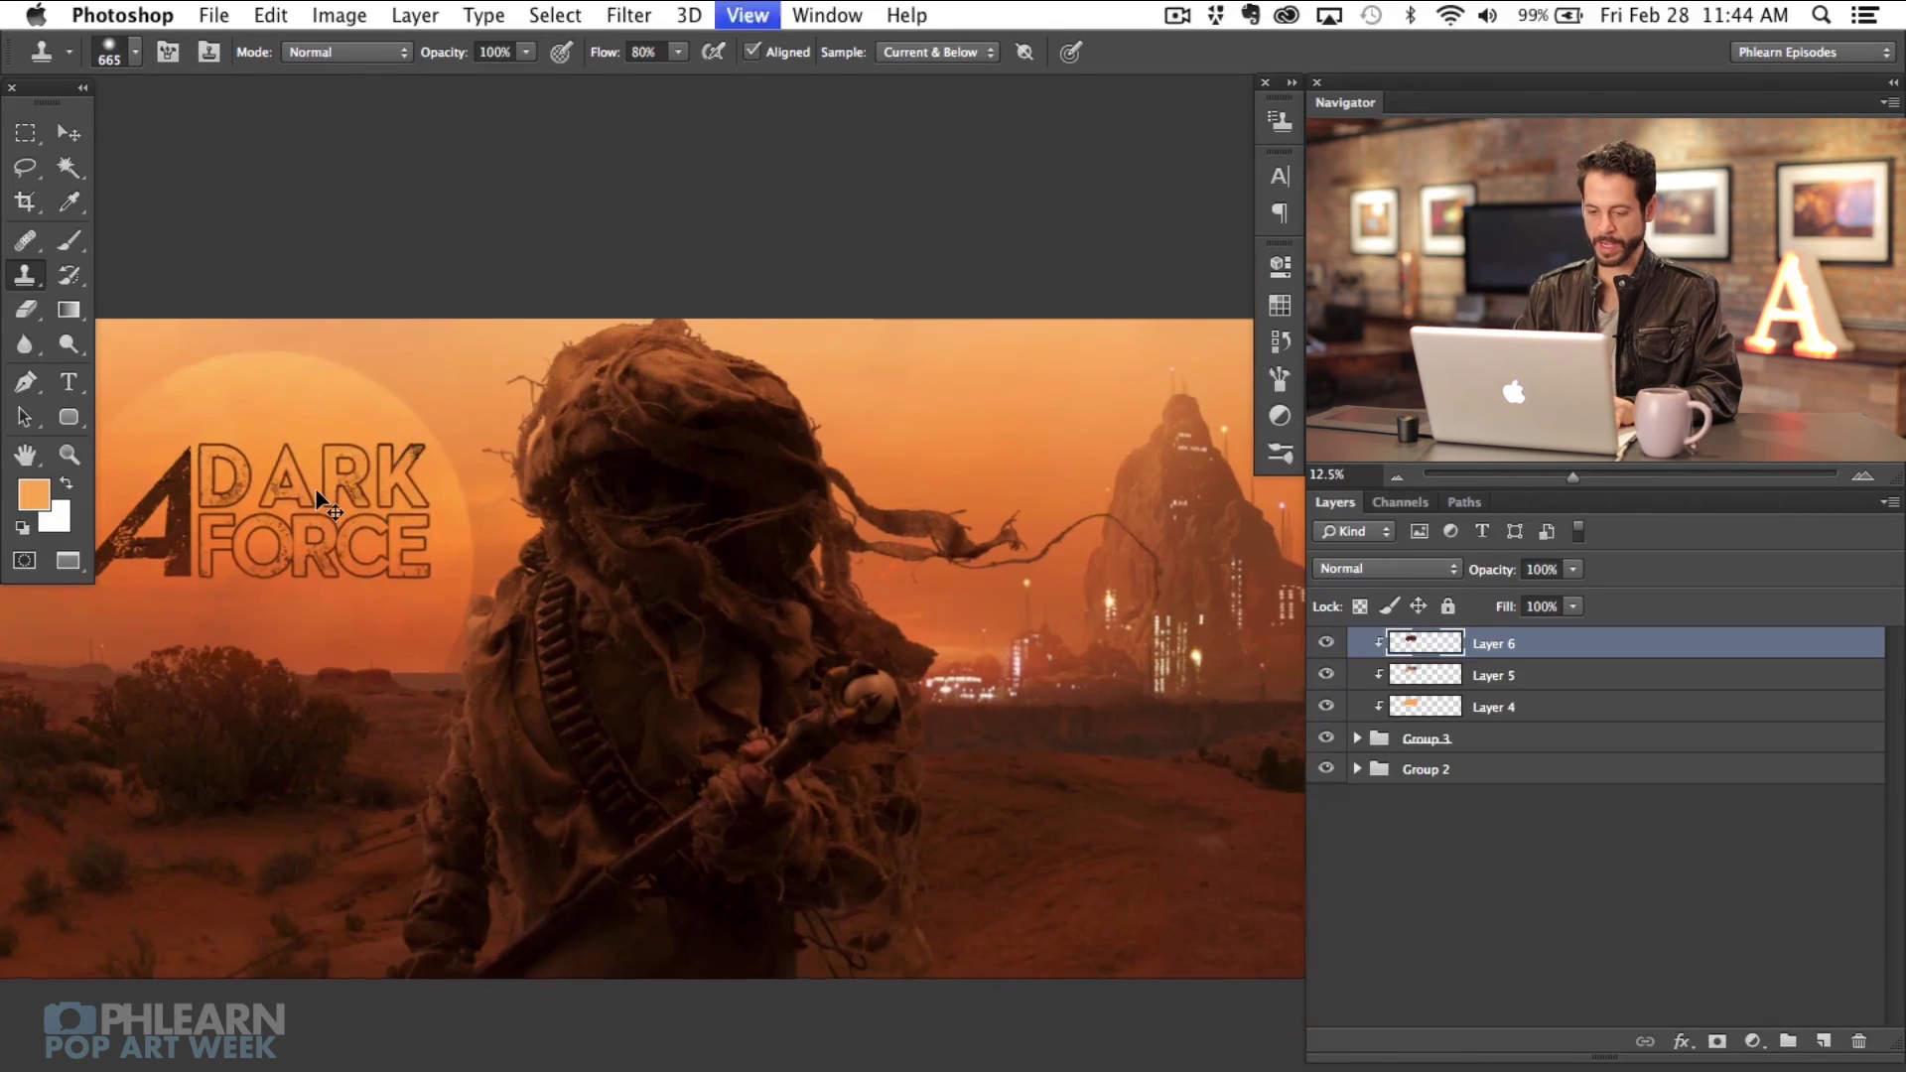
drag(319, 489, 715, 652)
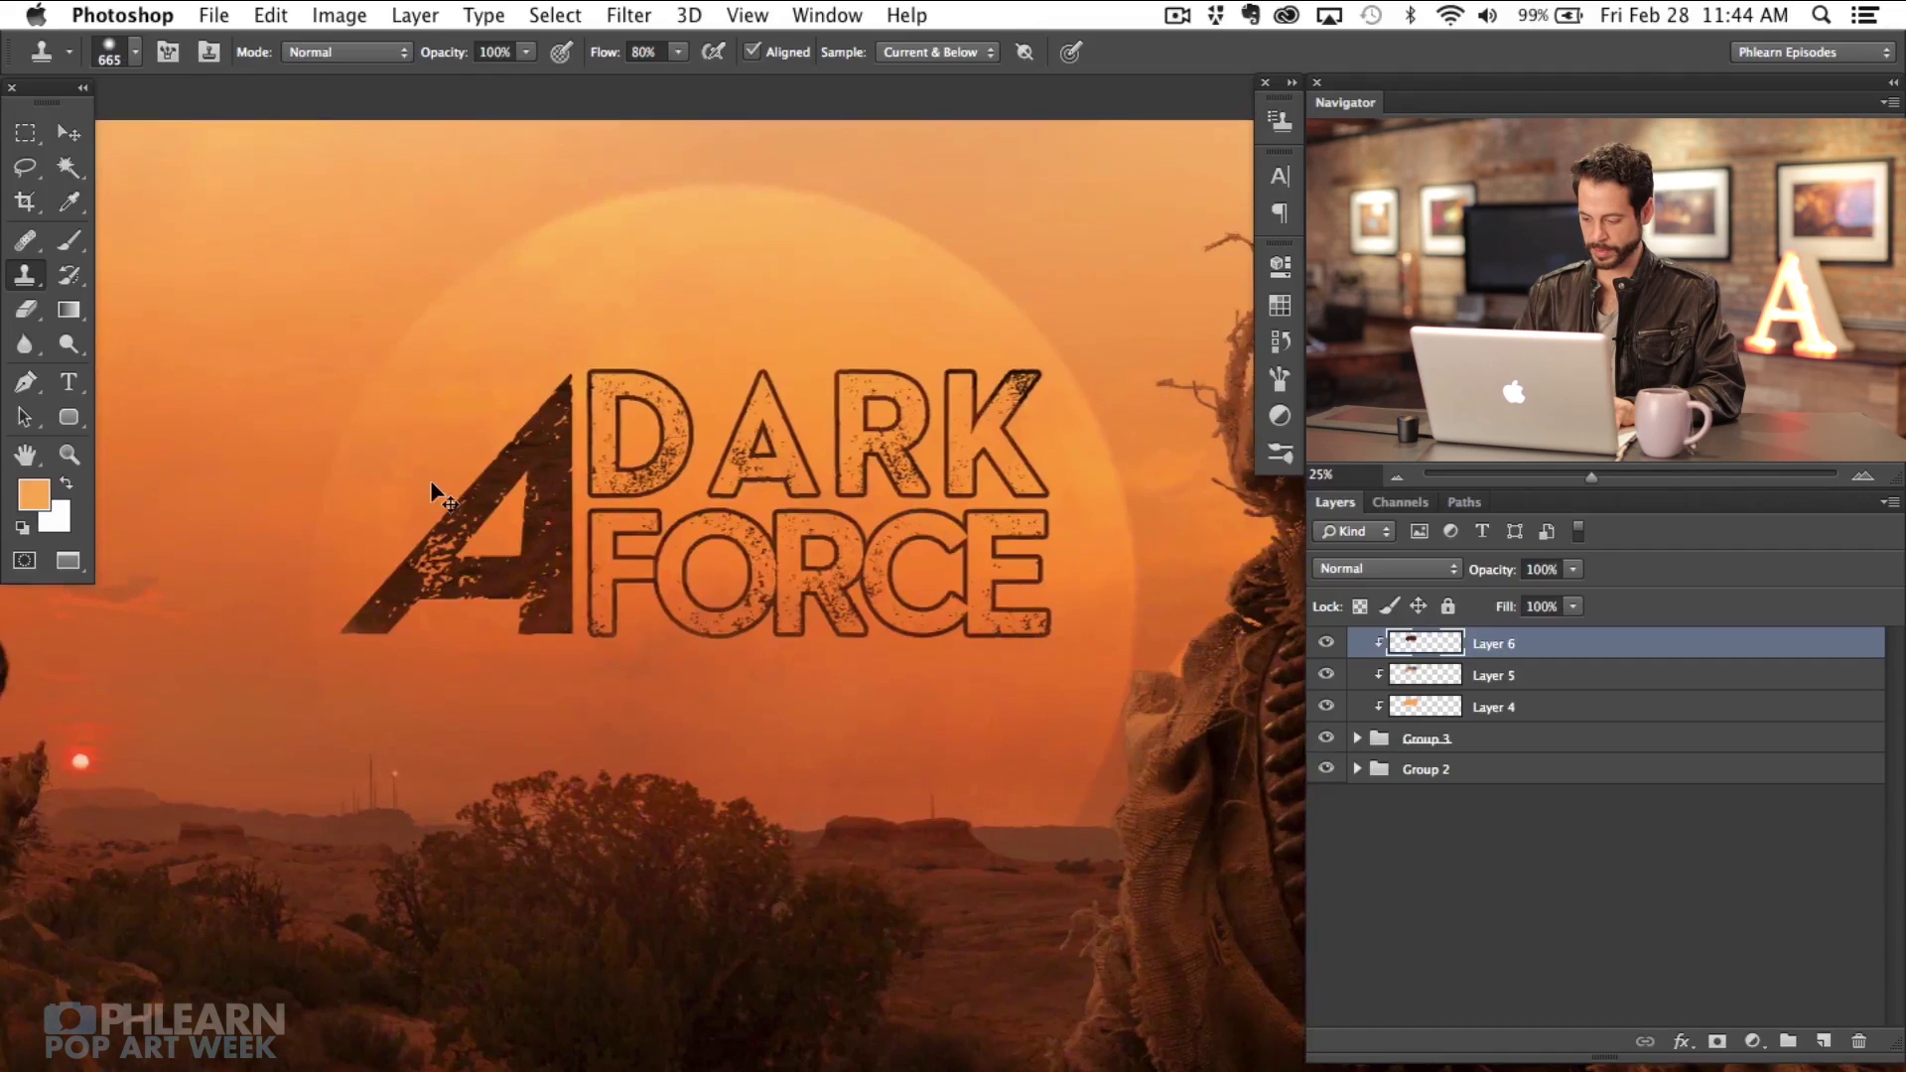
key(super+equal)
drag(500, 692, 980, 737)
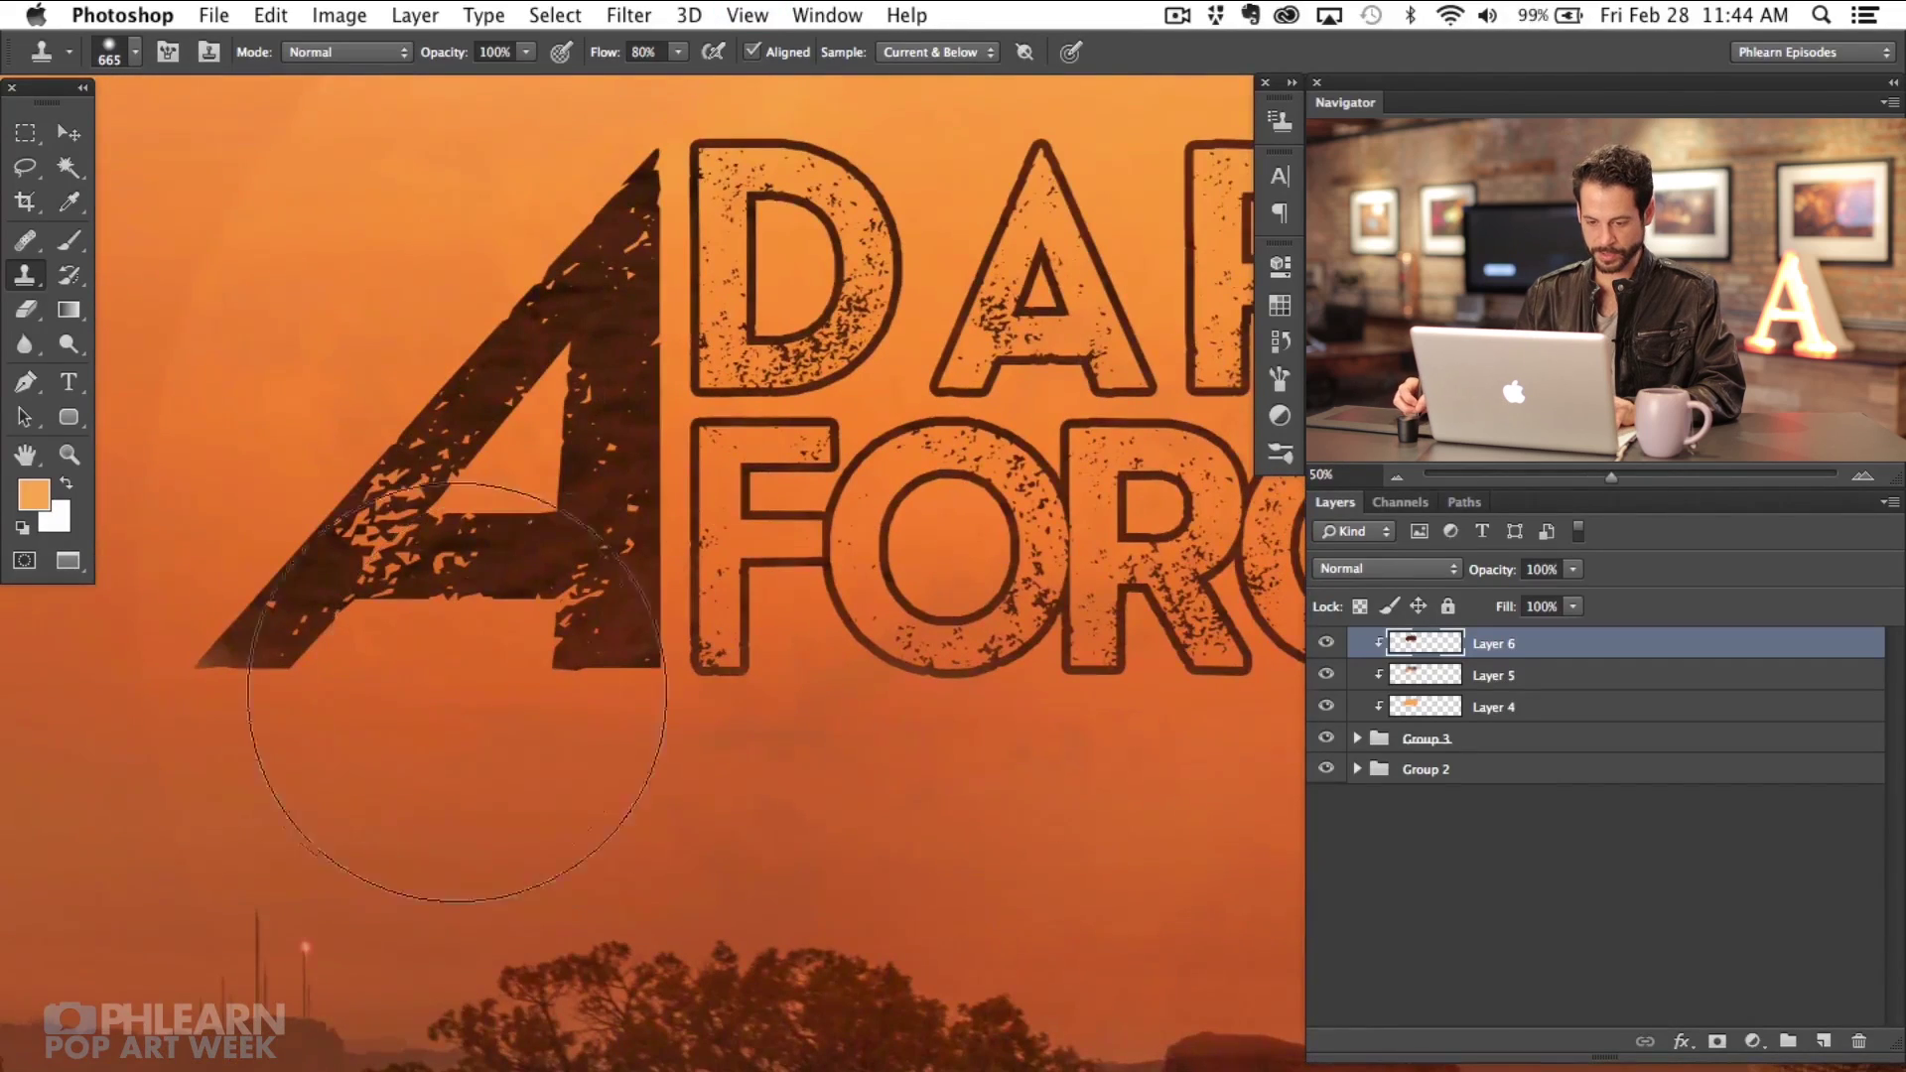
click(1326, 643)
click(1326, 643)
drag(757, 525, 603, 534)
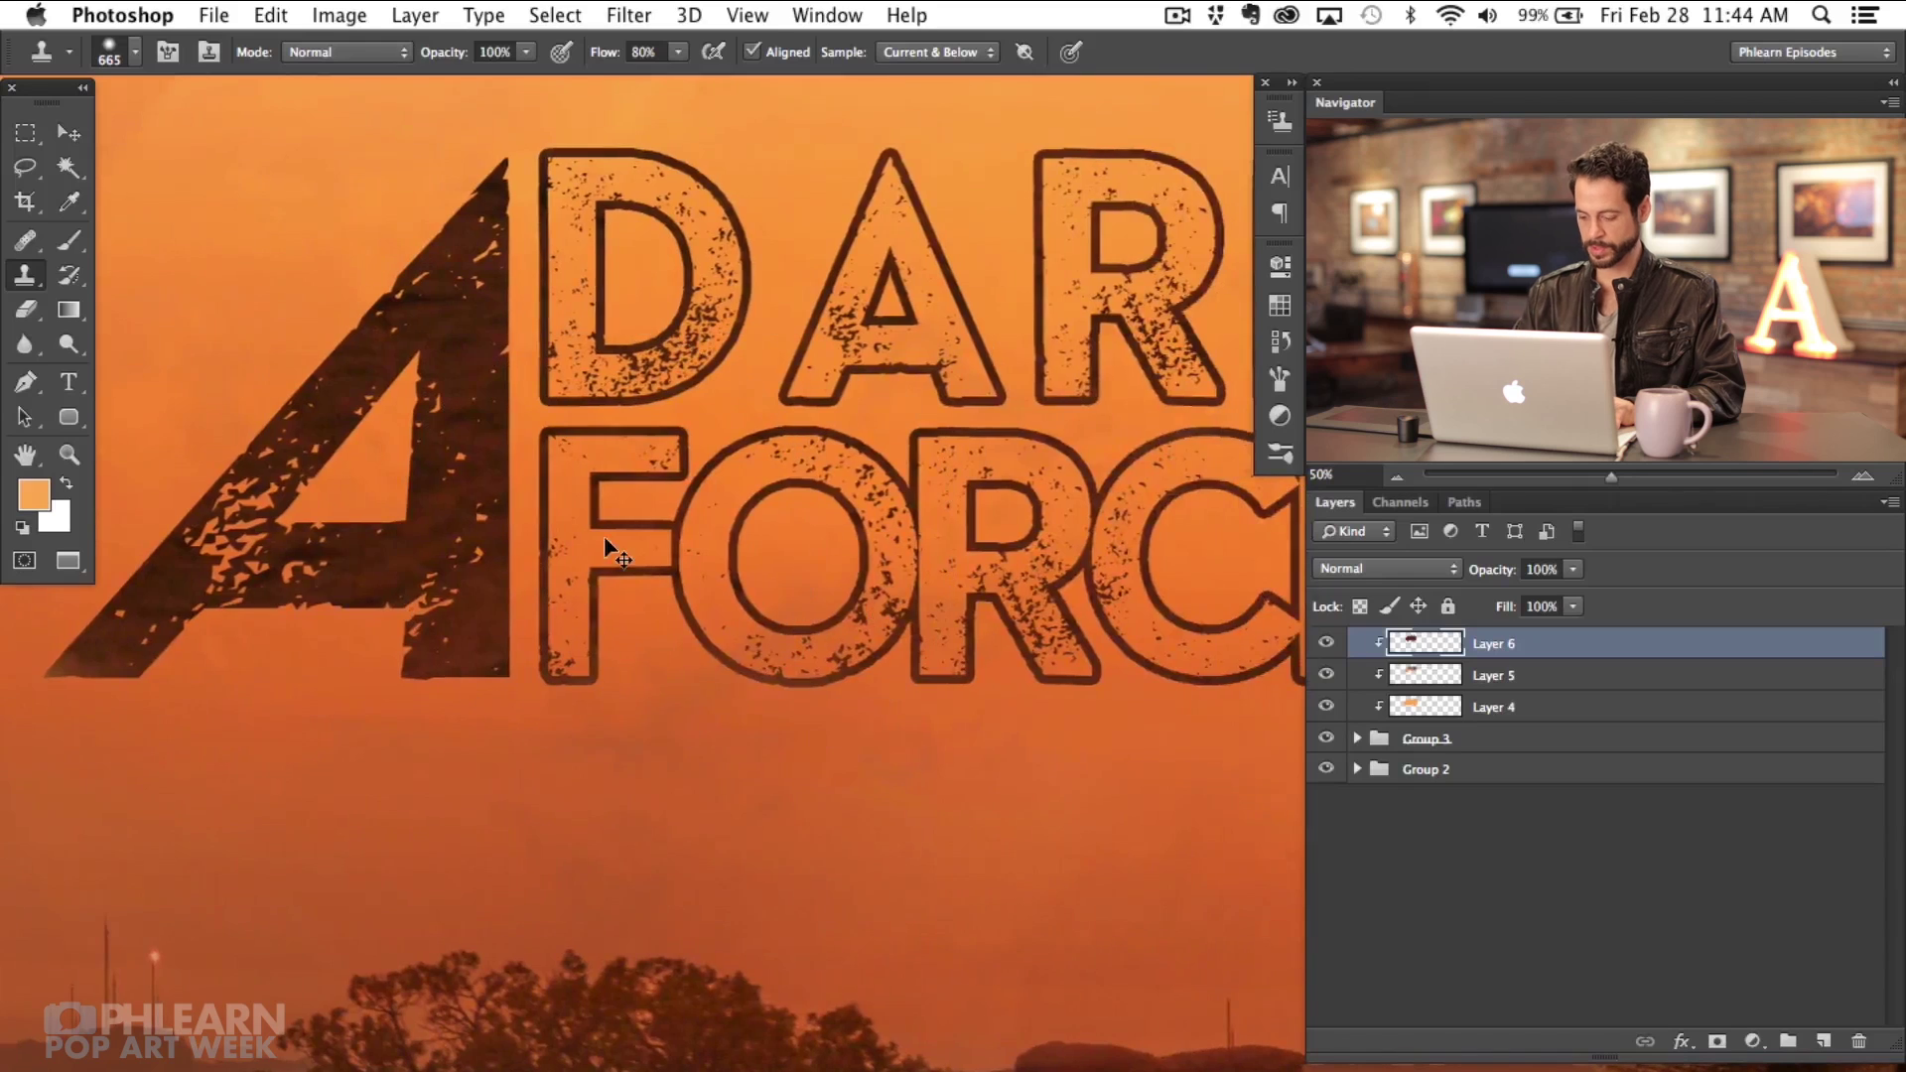
key(super+minus)
key(super+minus)
key(super+minus)
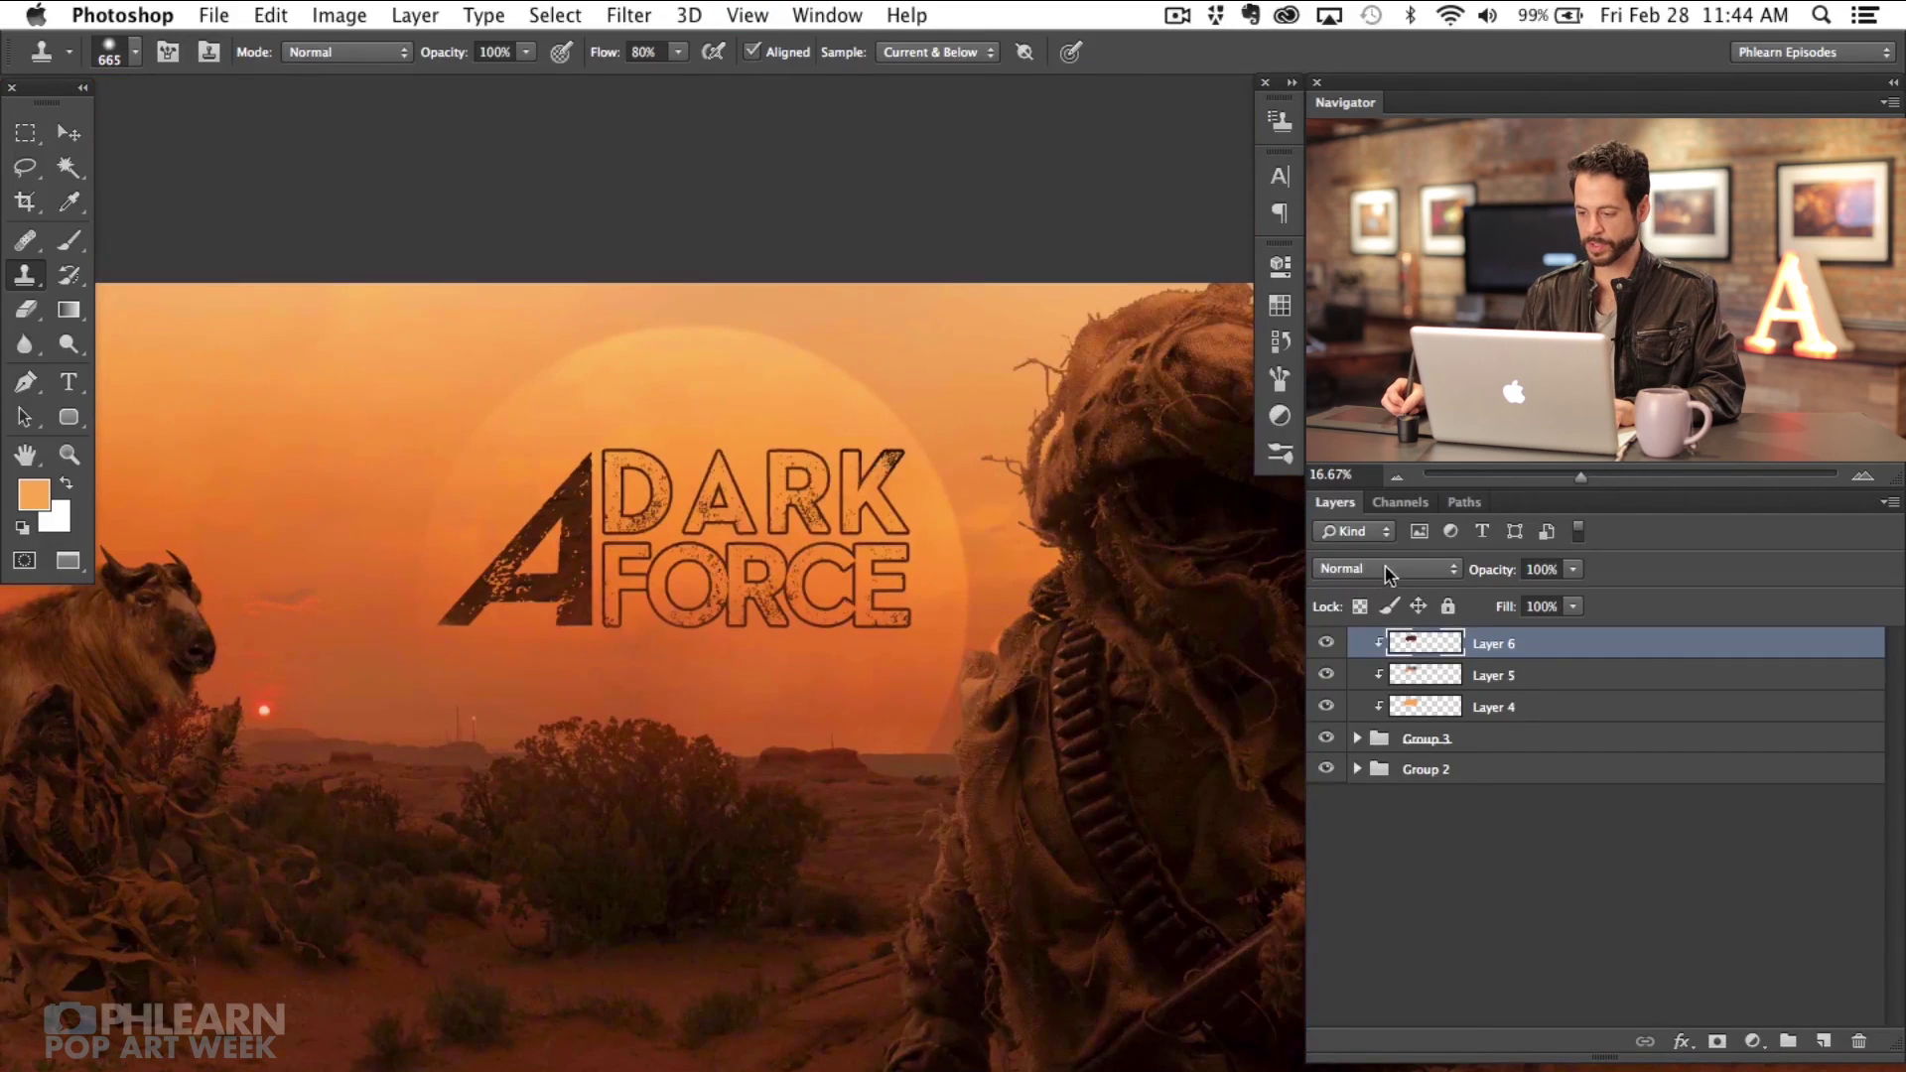
Step: Try Overlay on the cloned ground layer, settle on Soft Light blending, and compare the title with and without it
click(1386, 574)
click(1402, 825)
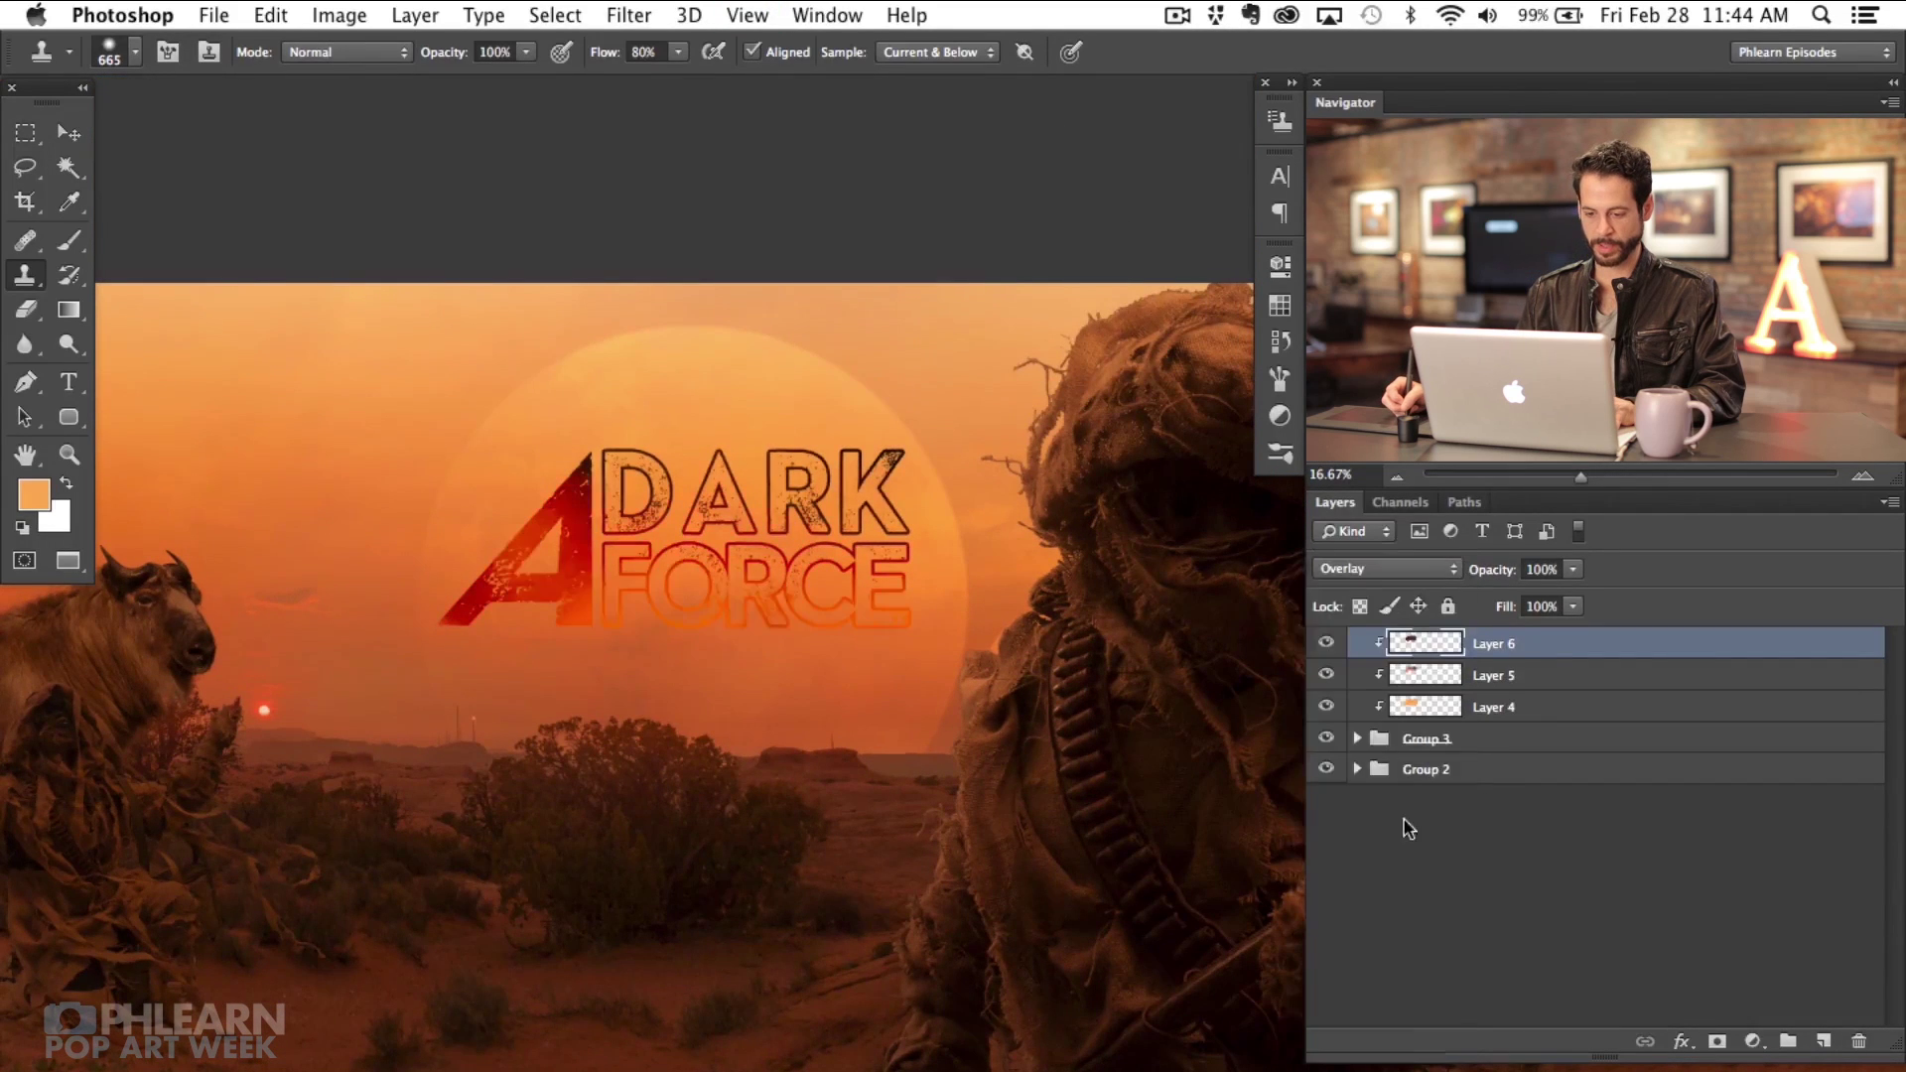
click(1375, 569)
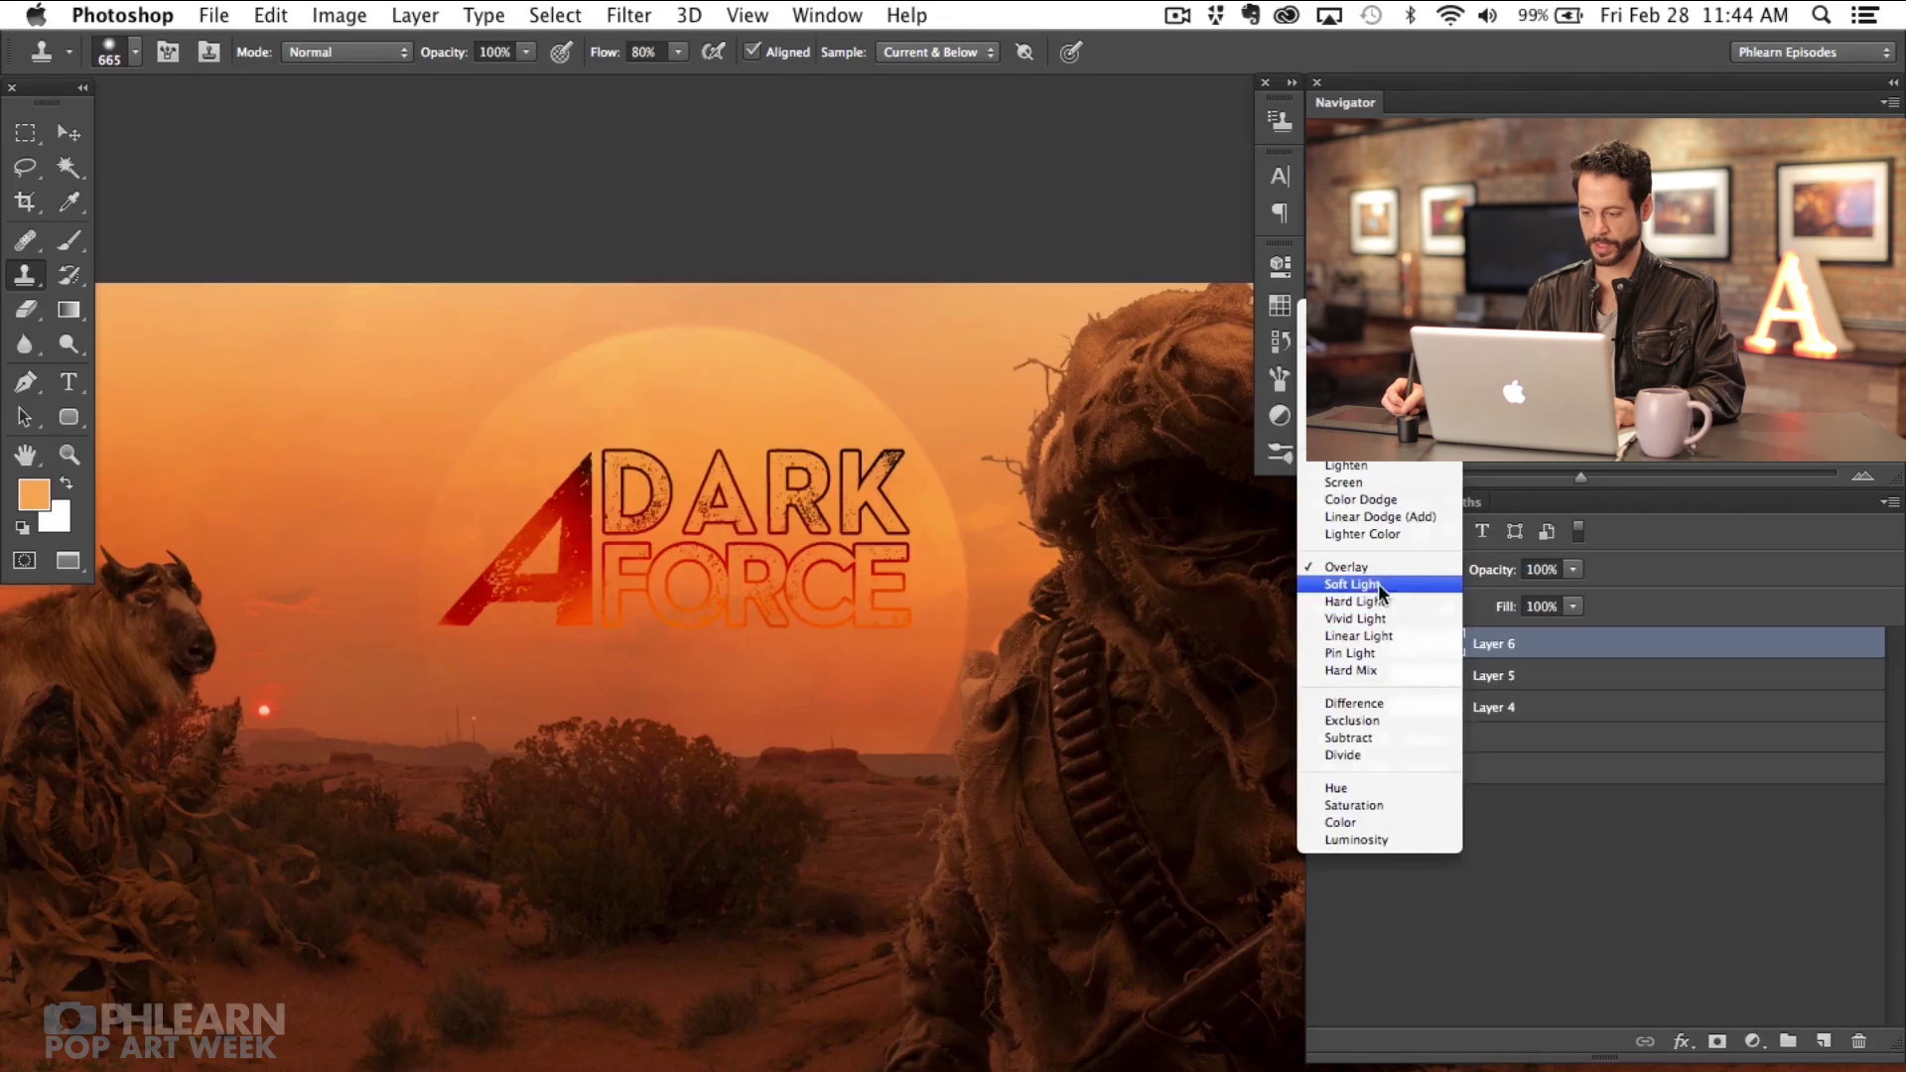
click(1378, 586)
click(1330, 643)
click(1330, 643)
Step: Clone dark scene texture across the title on another clipped layer, and blend it with Multiply at 43% opacity
key(super+alt+shift+n)
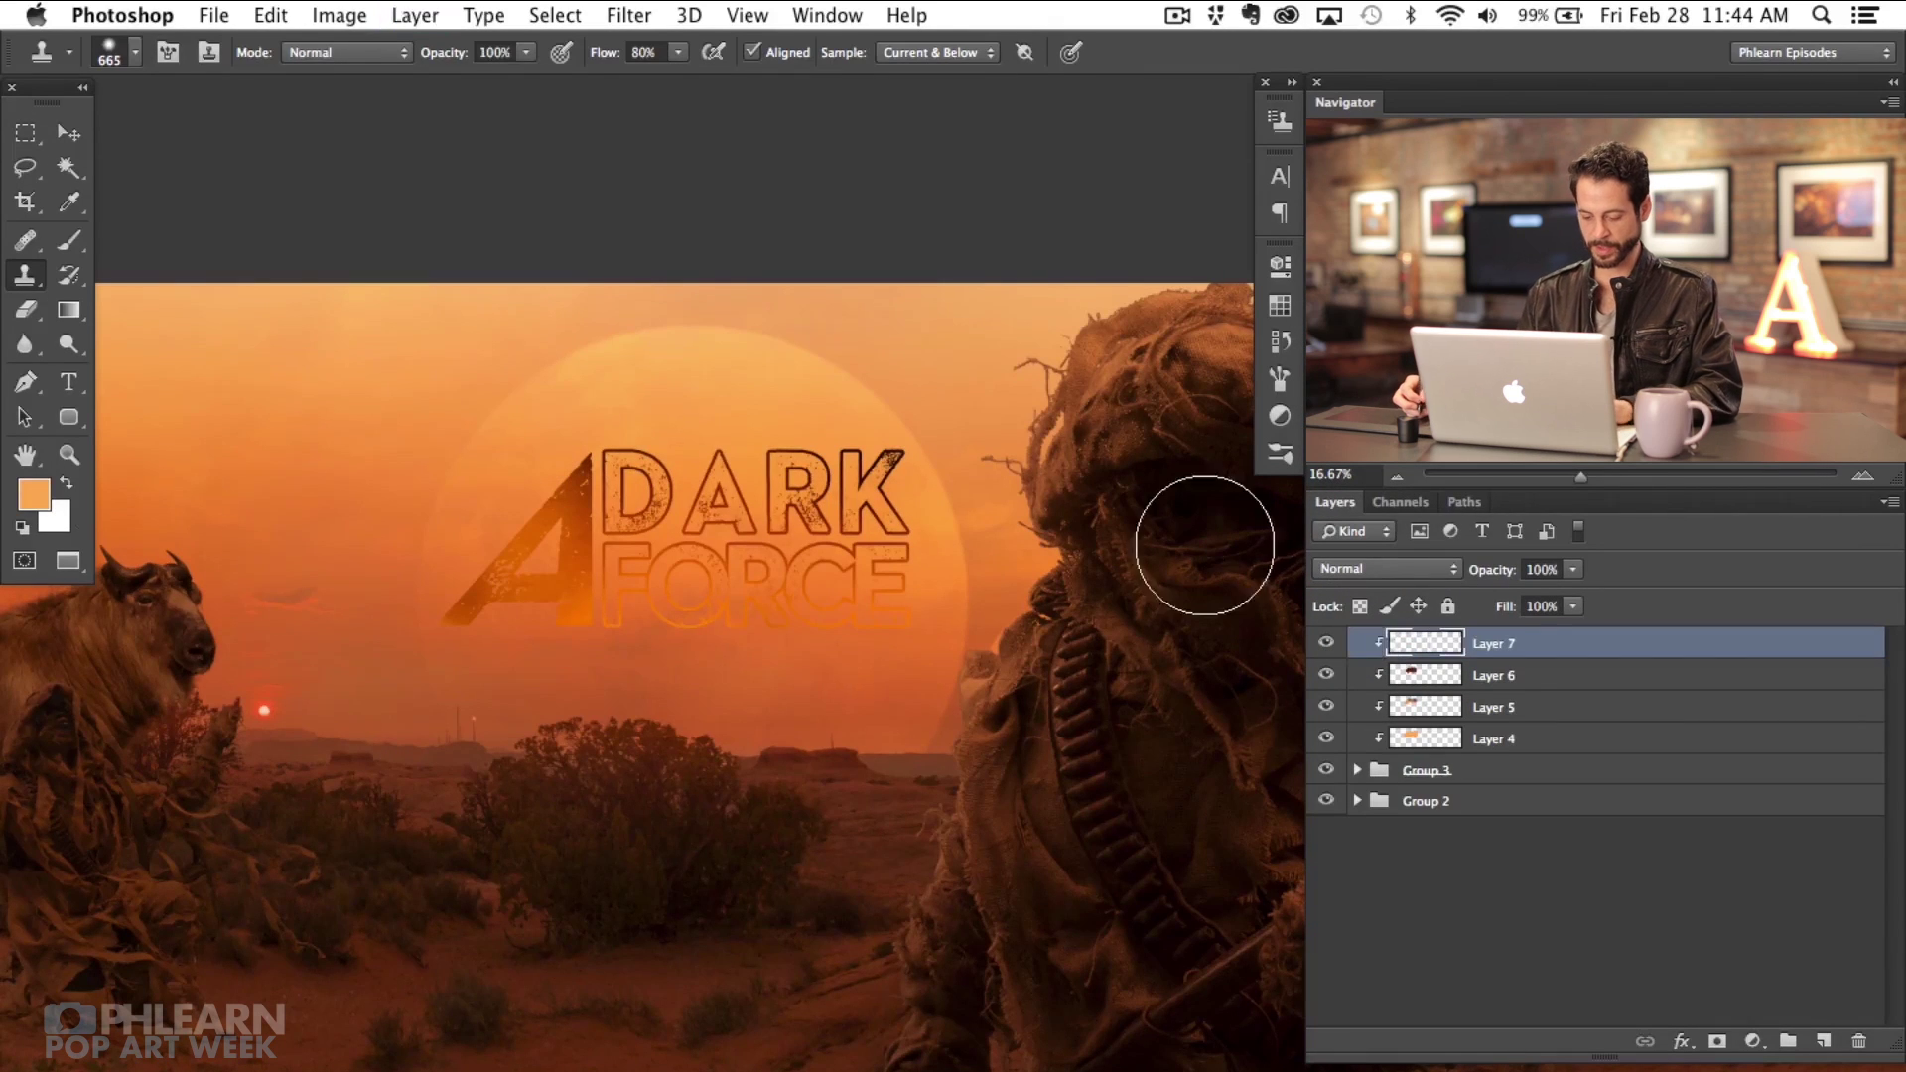
mouse_move(591, 481)
mouse_down()
mouse_move(543, 522)
mouse_move(581, 545)
mouse_move(579, 529)
mouse_move(511, 561)
mouse_move(674, 485)
mouse_move(831, 561)
mouse_move(923, 615)
mouse_up()
click(1390, 568)
click(1389, 637)
click(1328, 648)
click(1331, 648)
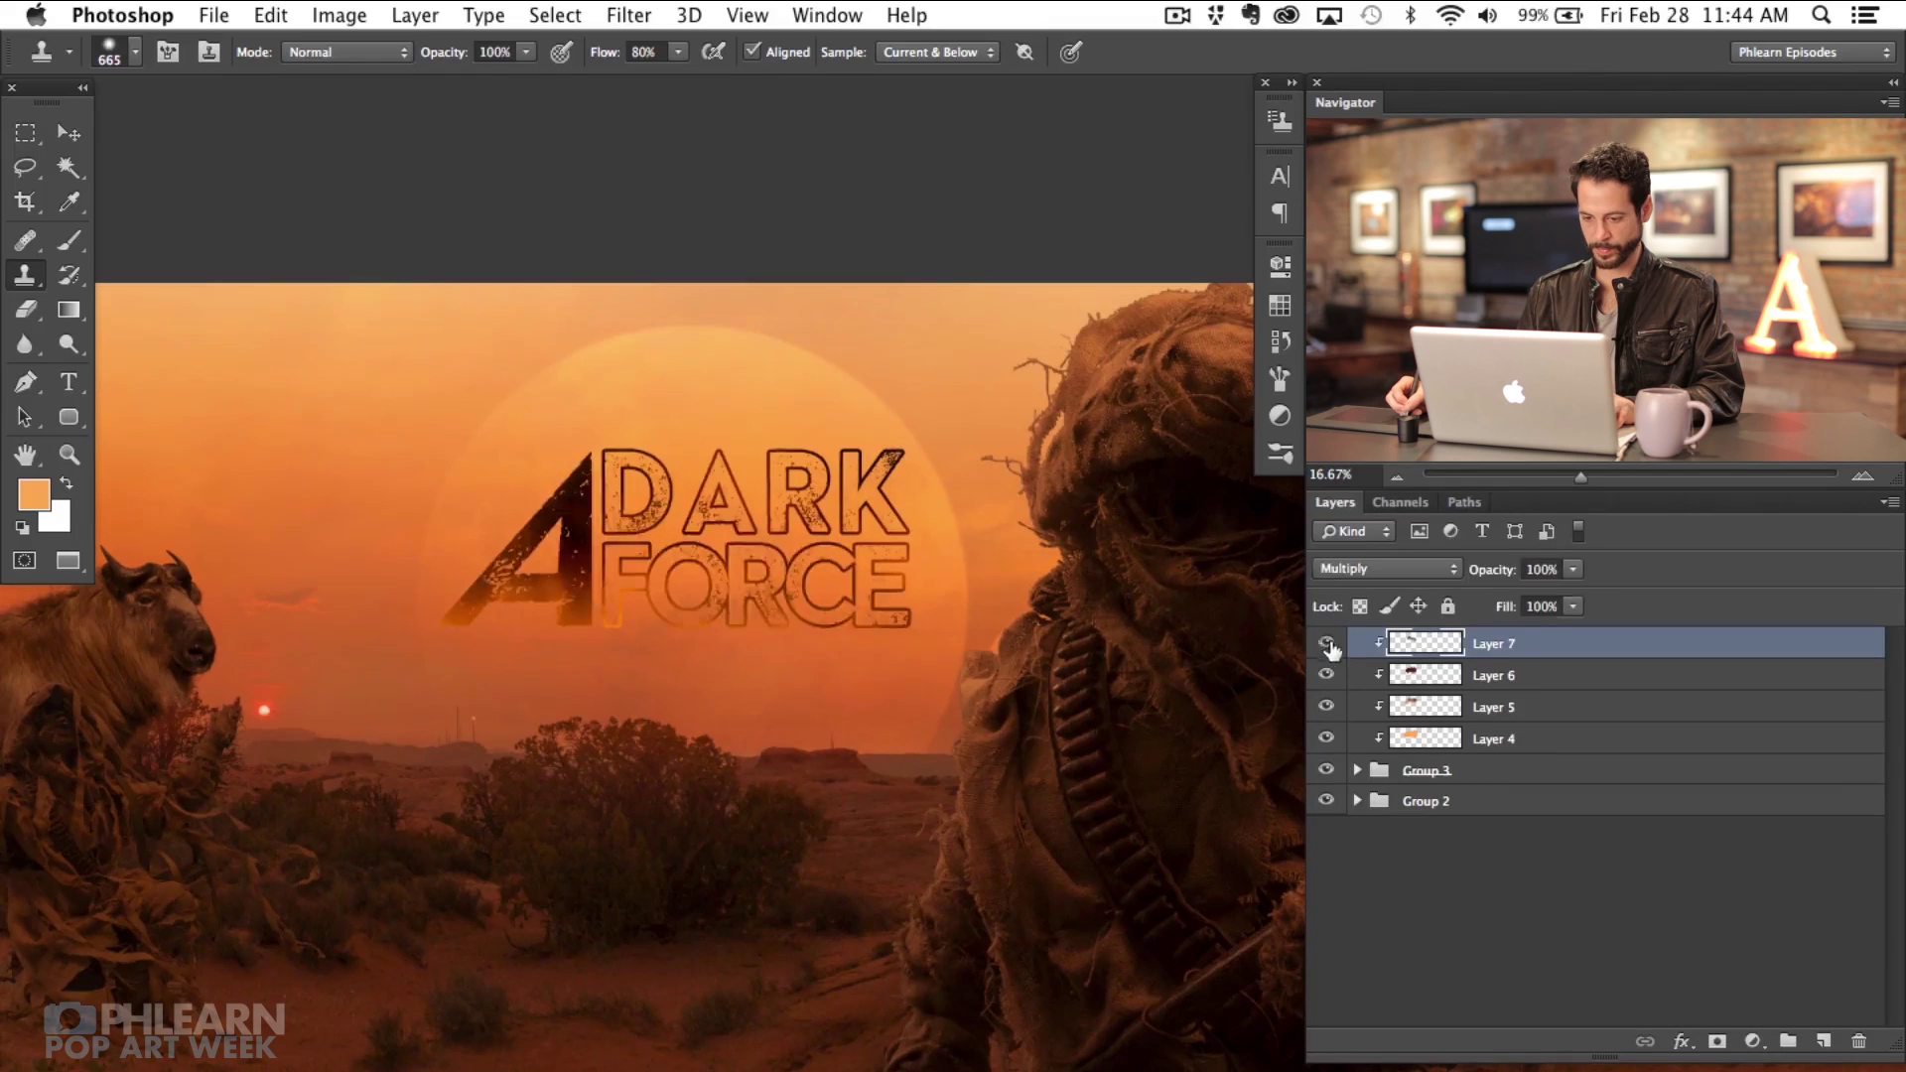
drag(1476, 578, 1434, 577)
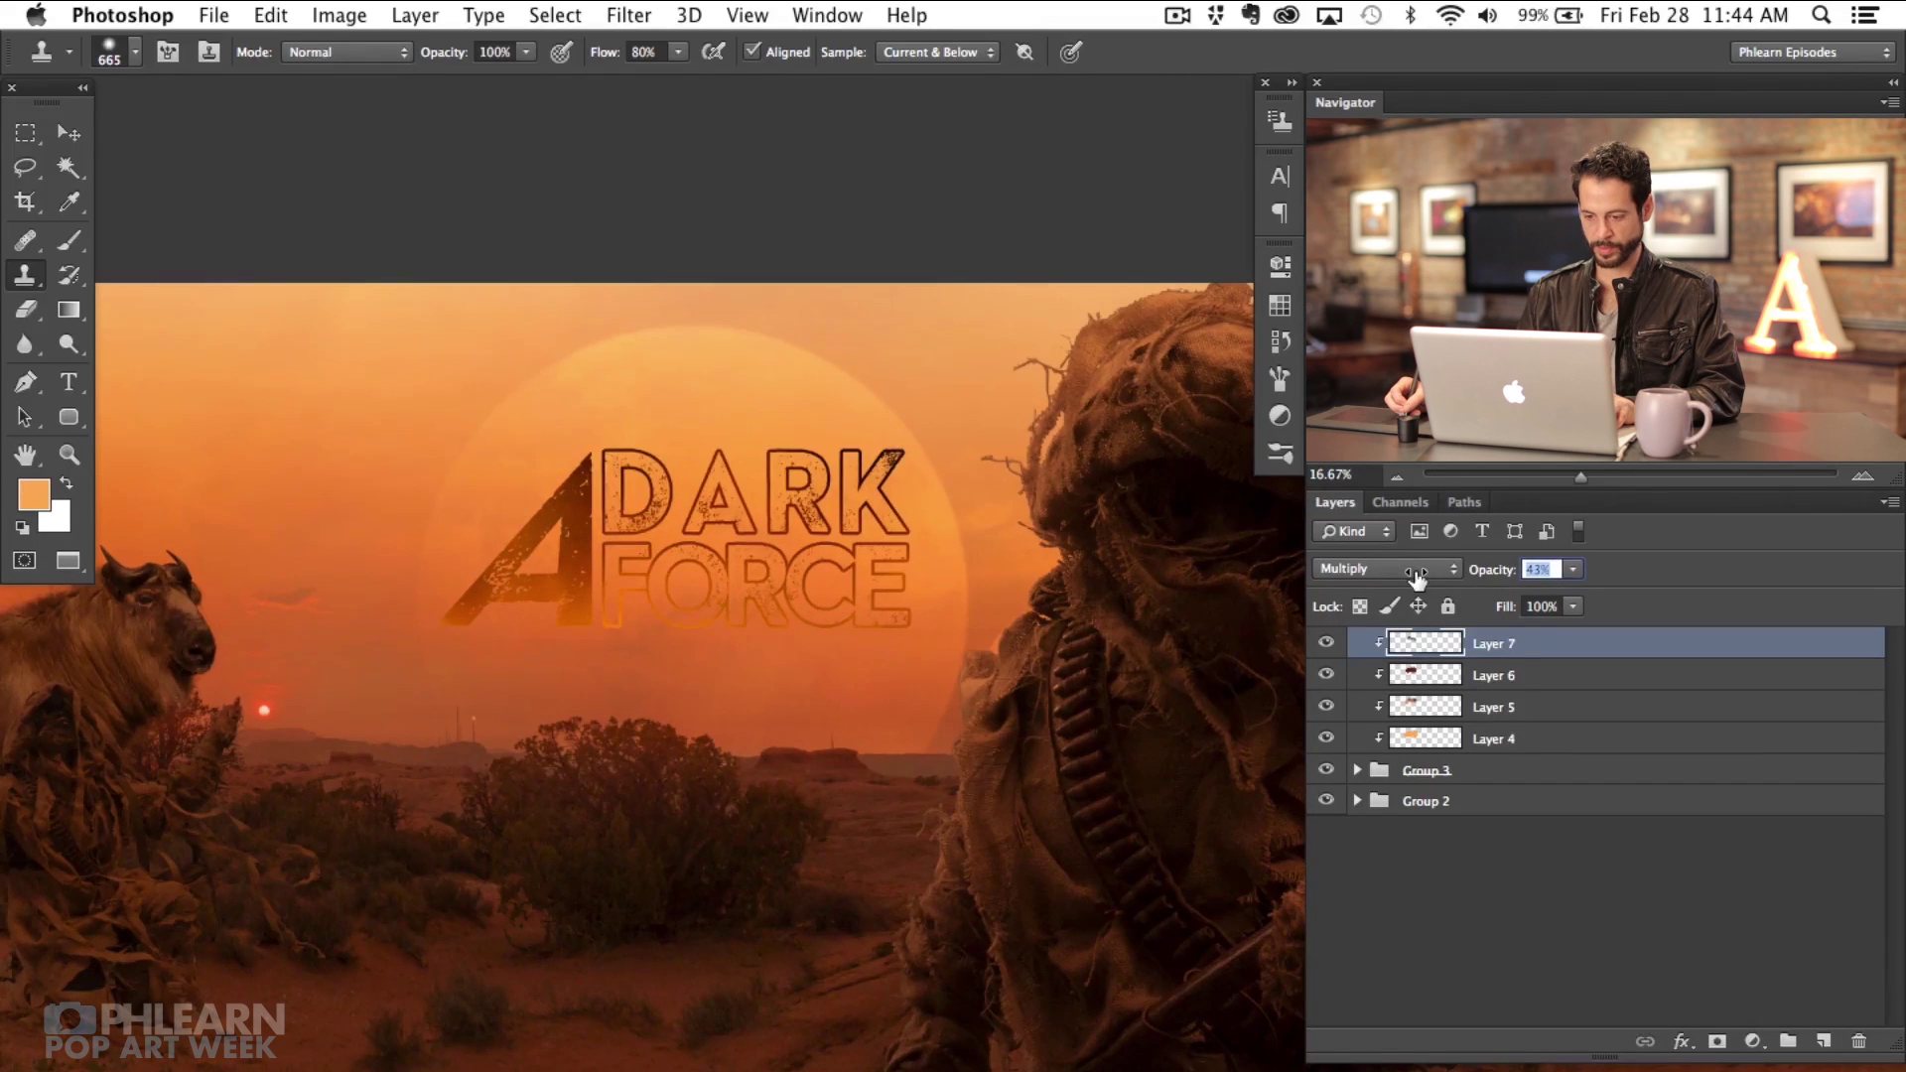
Step: Clone the hooded figure's cloak texture over the A and the words DARK FORCE on a new clipped layer
key(ctrl+alt+shift+n)
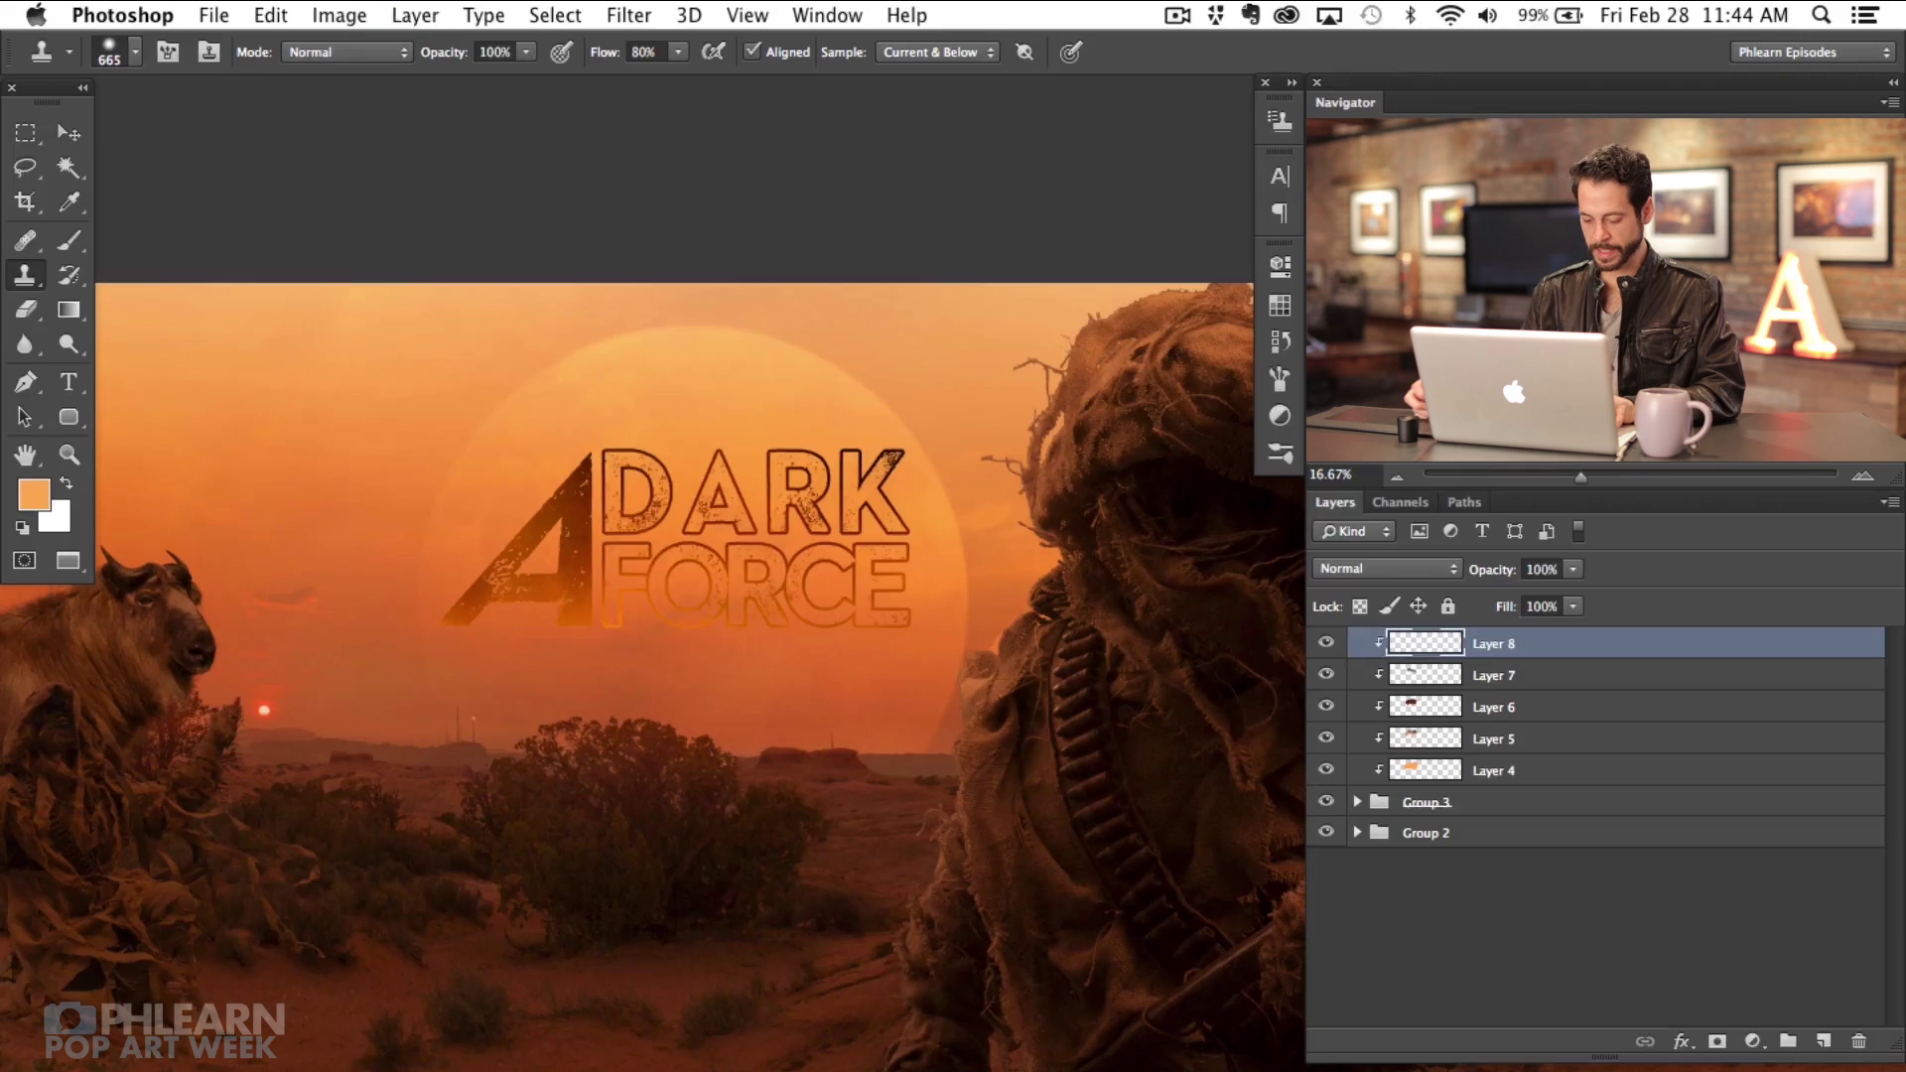
scroll(460, 970, right, 10)
scroll(460, 970, down, 4)
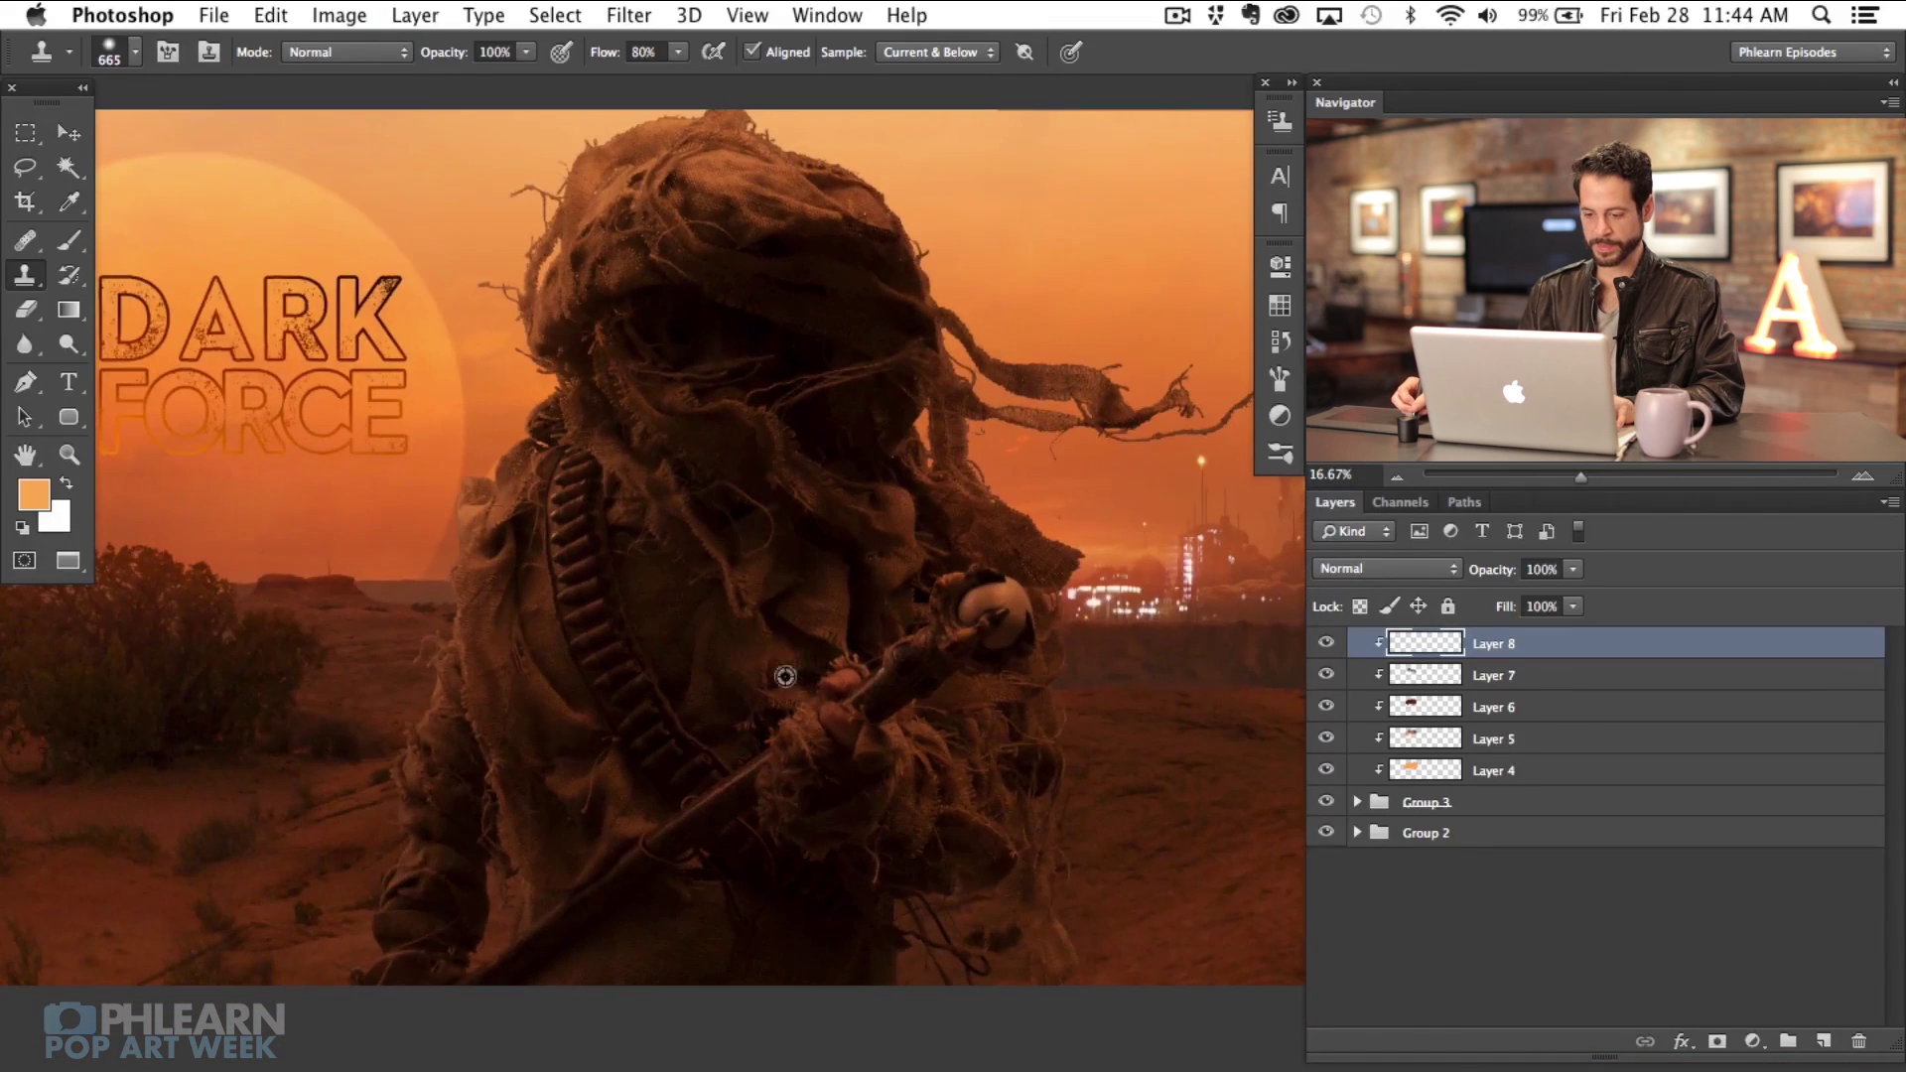
drag(216, 548, 513, 622)
mouse_move(673, 529)
mouse_down()
mouse_move(579, 546)
mouse_move(497, 469)
mouse_move(432, 519)
mouse_up()
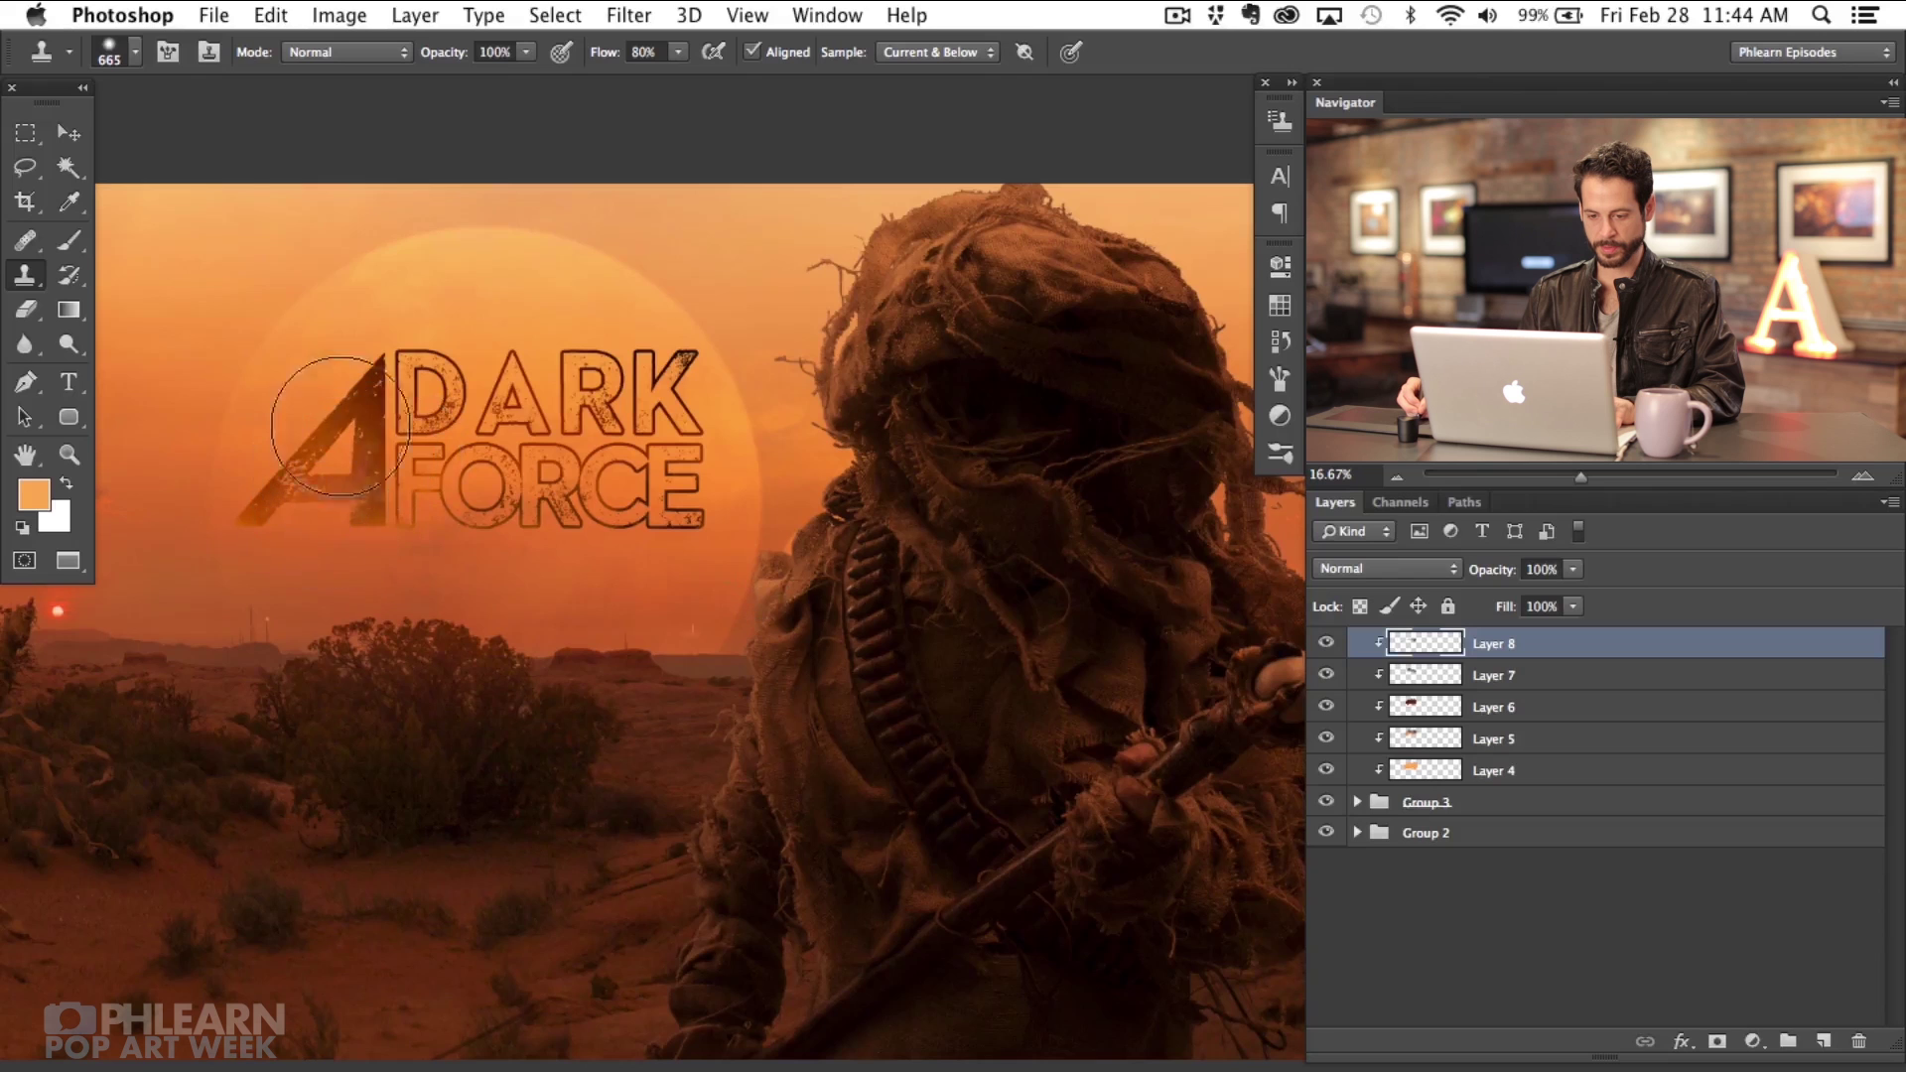
drag(341, 427, 268, 492)
mouse_move(409, 511)
mouse_down()
mouse_move(327, 457)
mouse_move(313, 520)
mouse_move(365, 498)
mouse_move(337, 513)
mouse_move(286, 487)
mouse_up()
drag(393, 518, 263, 522)
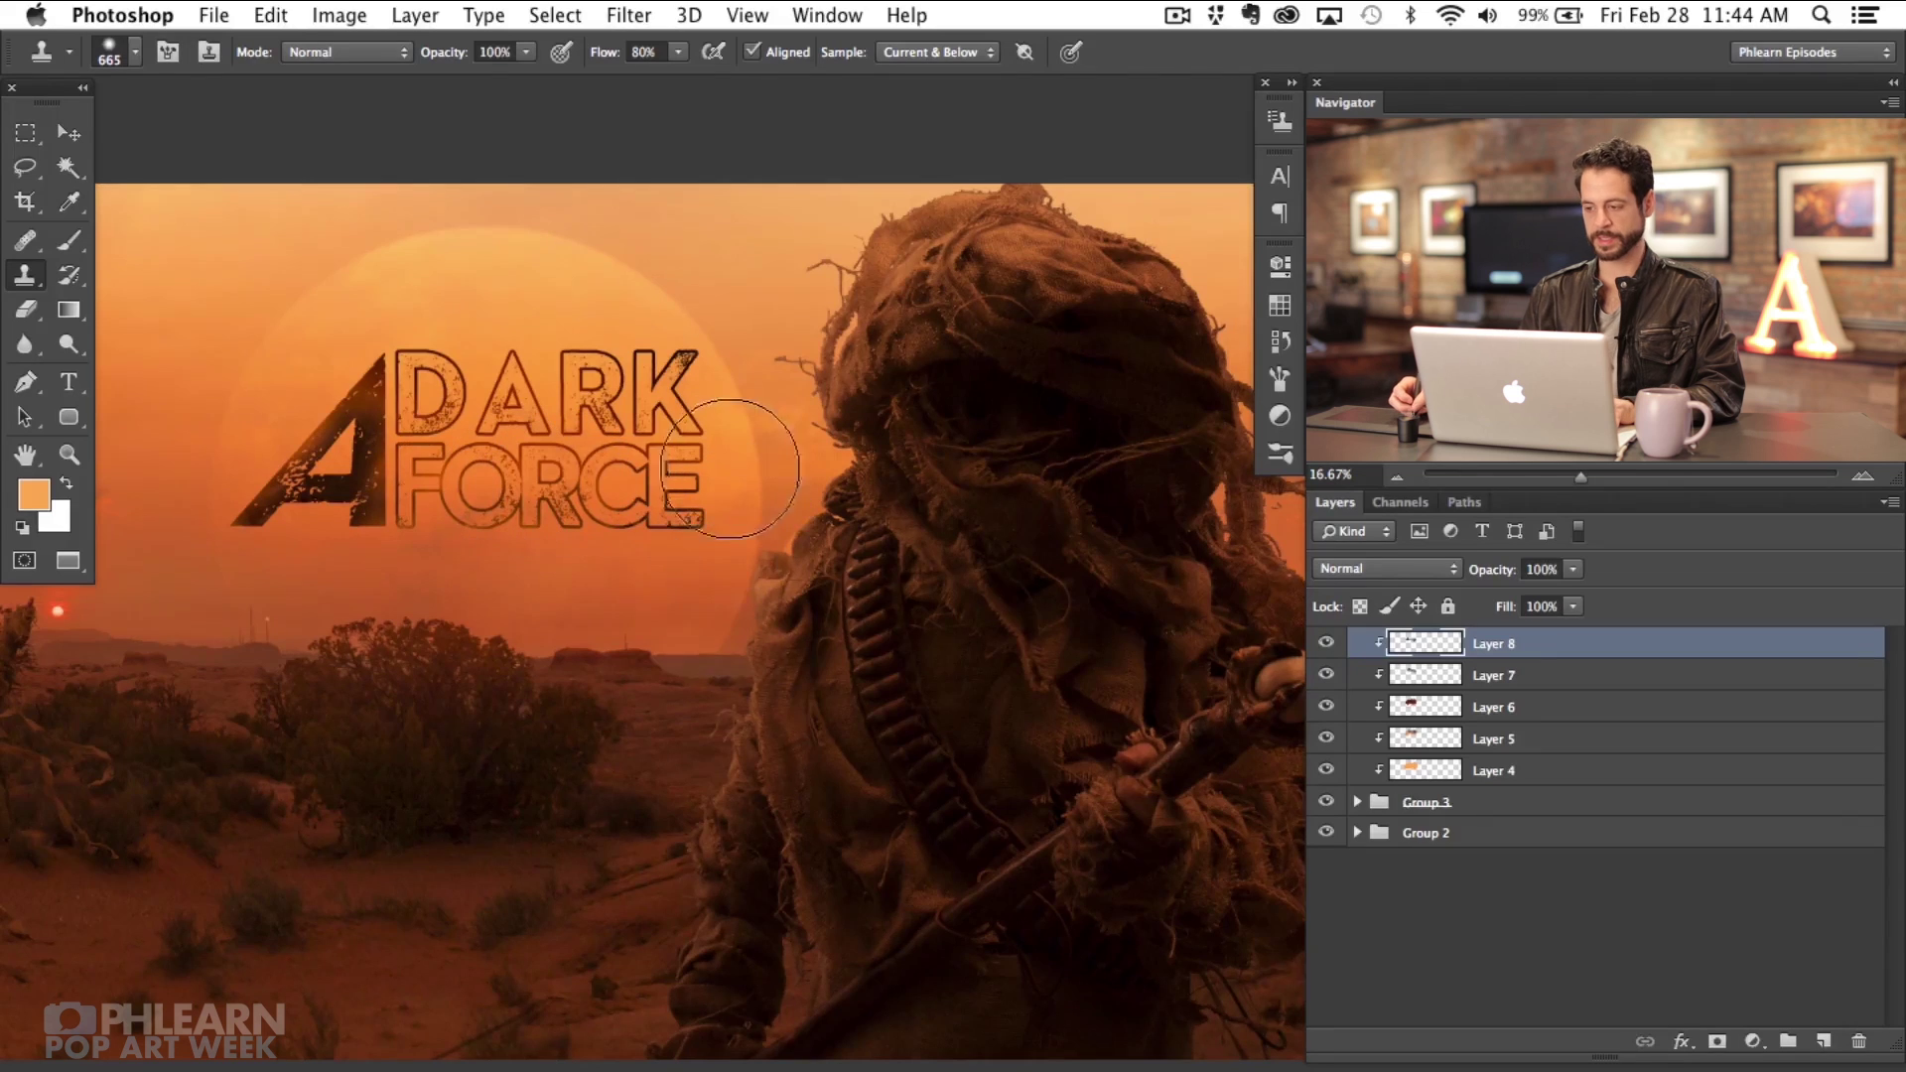
Step: Compare the title with and without the cloned cloak texture, and reduce that layer's opacity to 73%
scroll(685, 595, left, 2)
scroll(685, 596, up, 2)
click(1324, 642)
click(1323, 642)
click(1323, 645)
click(1324, 645)
drag(1491, 576, 1478, 576)
mouse_move(1006, 756)
mouse_down()
mouse_move(437, 706)
mouse_move(1144, 744)
mouse_move(1022, 727)
mouse_up()
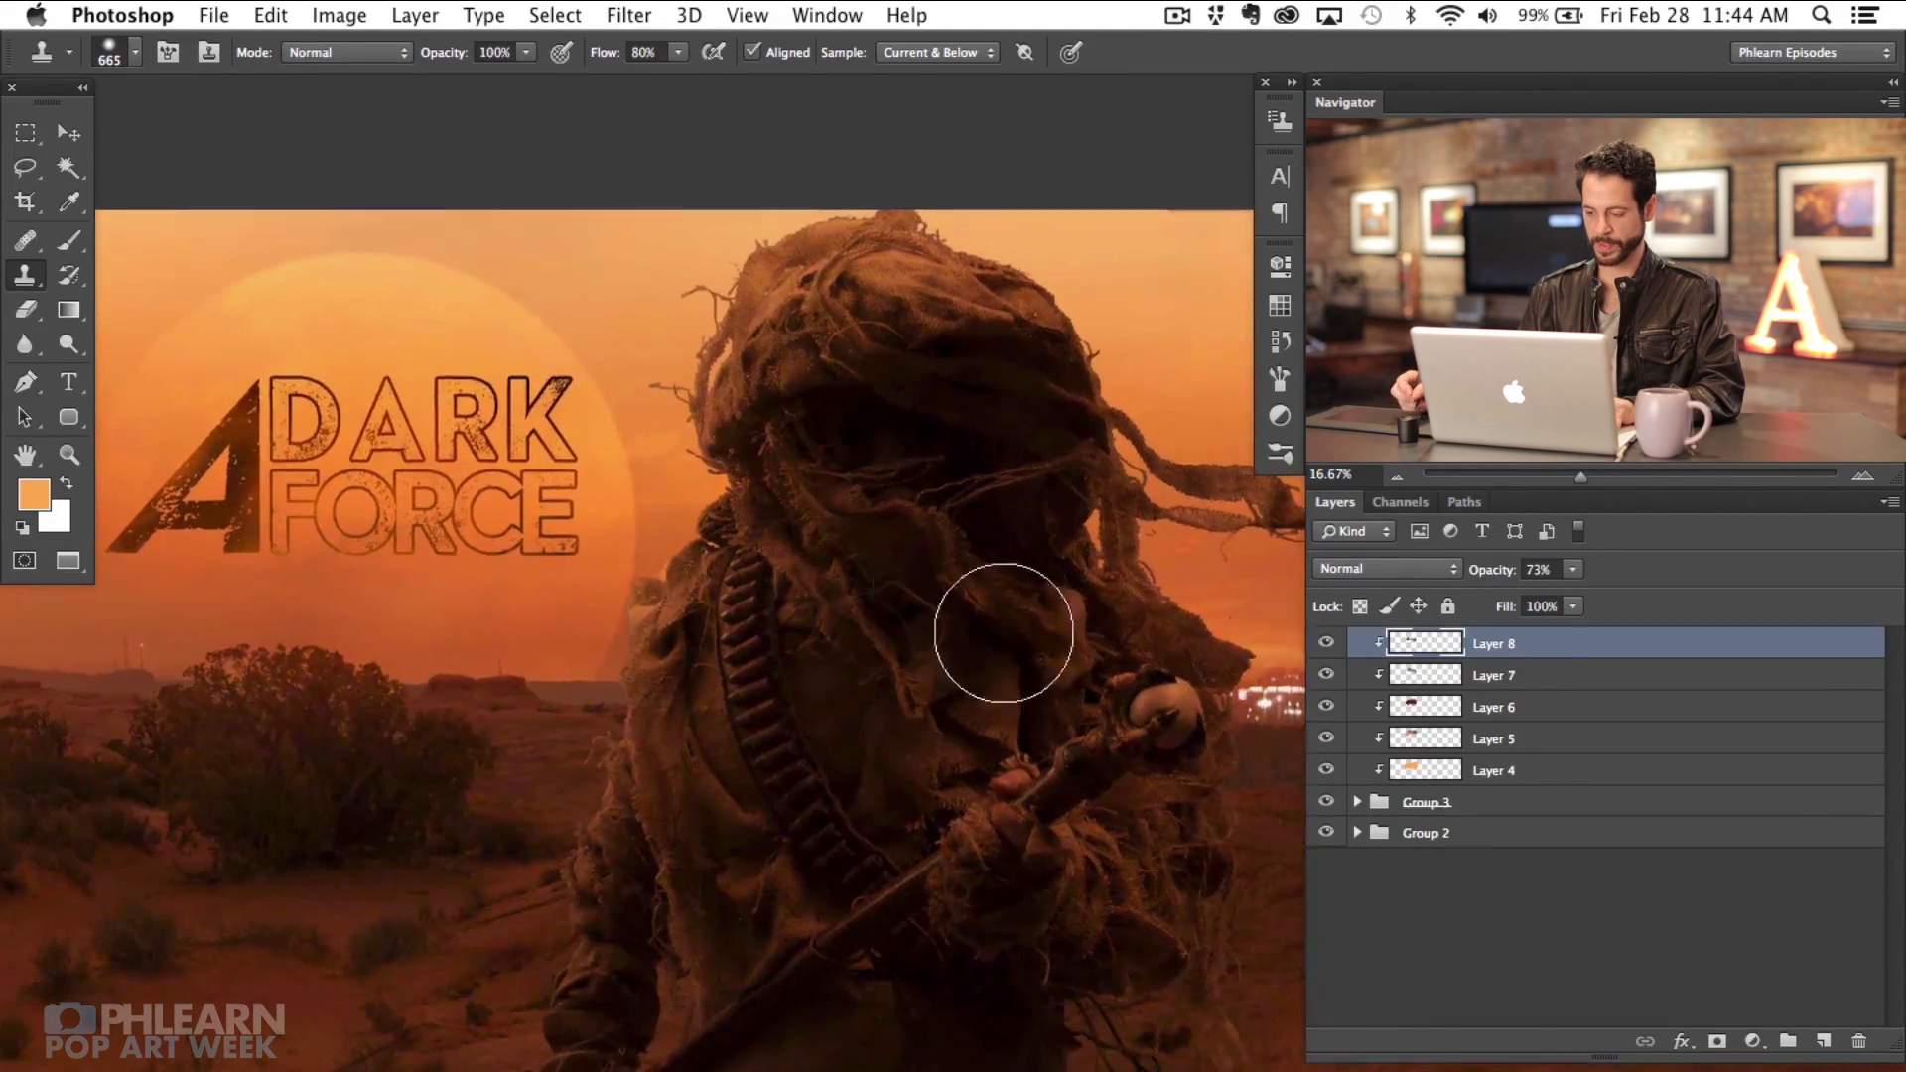
Step: Clone the bright city lights over the title on a new clipped layer and nudge them into place on the A
key(super+shift+alt+n)
mouse_move(873, 784)
mouse_down()
mouse_move(357, 795)
mouse_move(345, 777)
mouse_up()
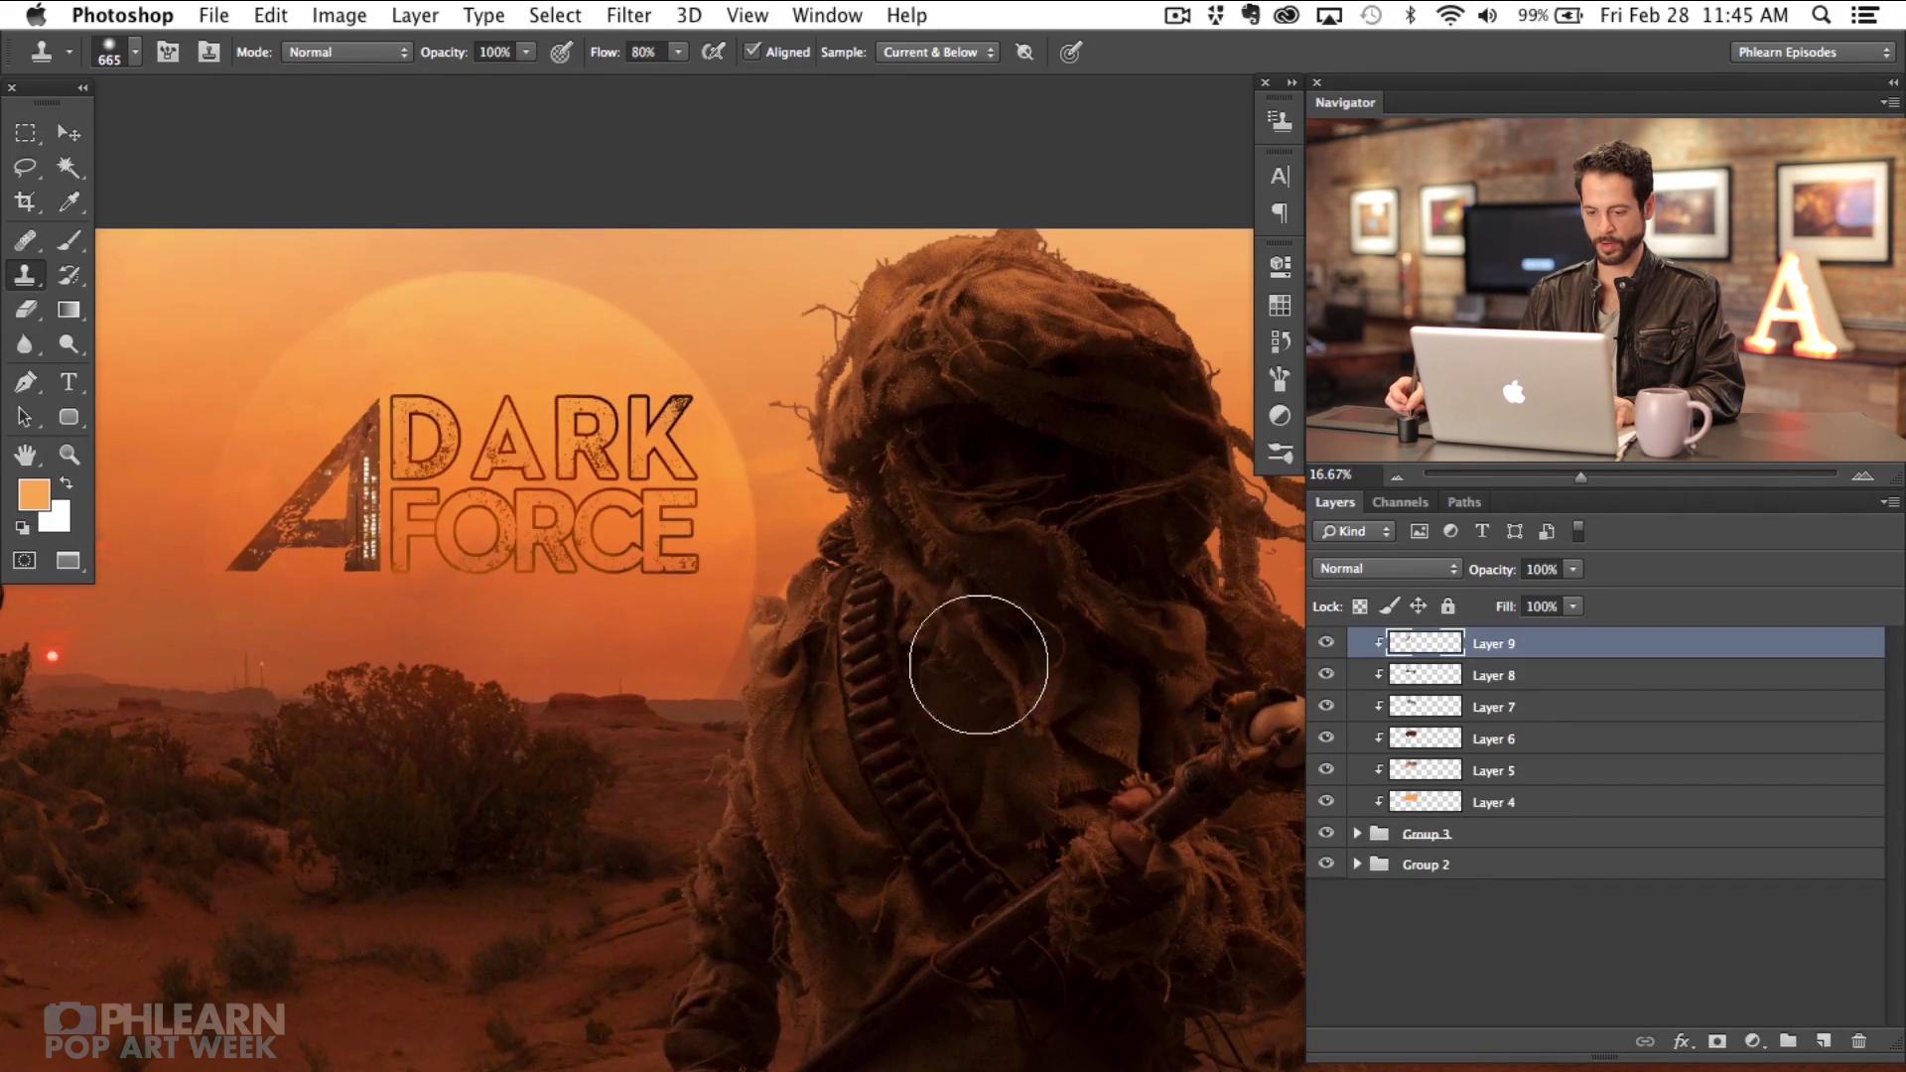
key(v)
drag(765, 778, 767, 800)
Step: Try Overlay on the city-lights layer and settle on Screen blending
click(1366, 570)
click(1374, 823)
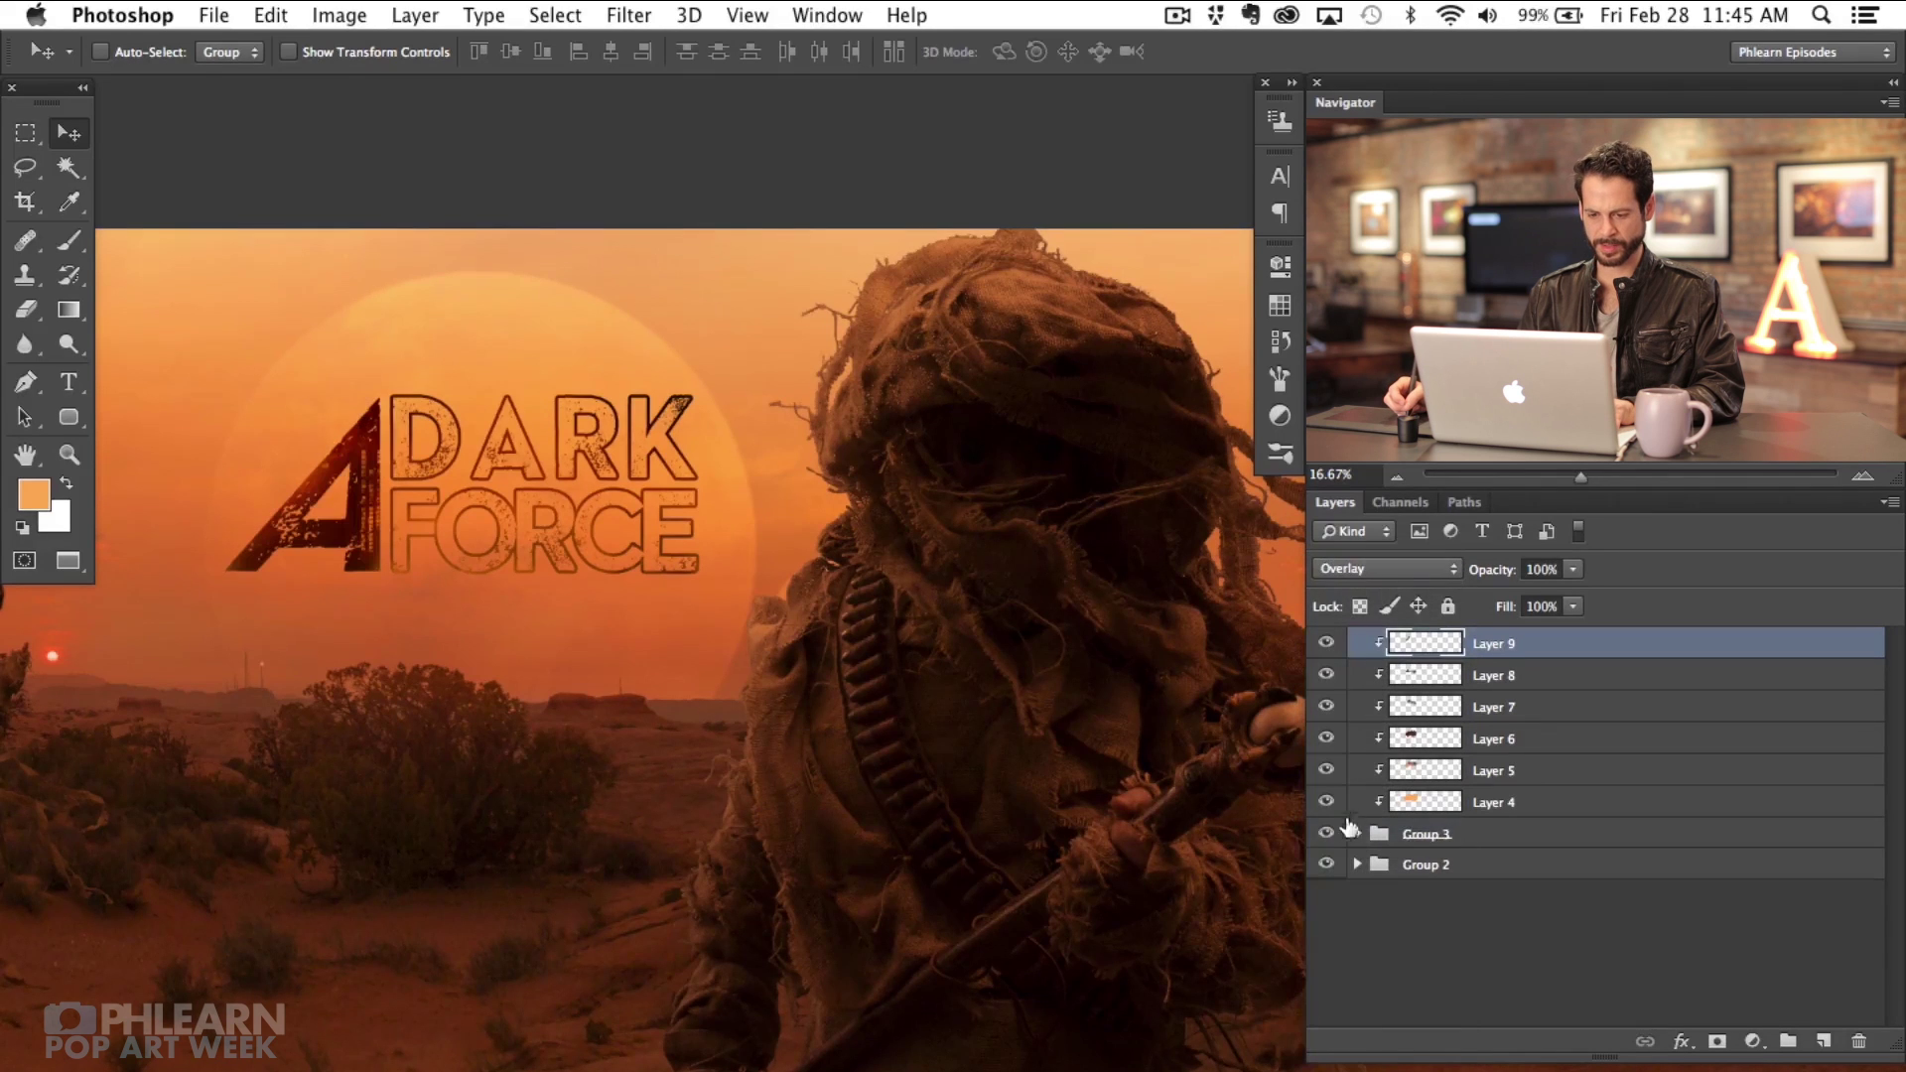
click(1370, 569)
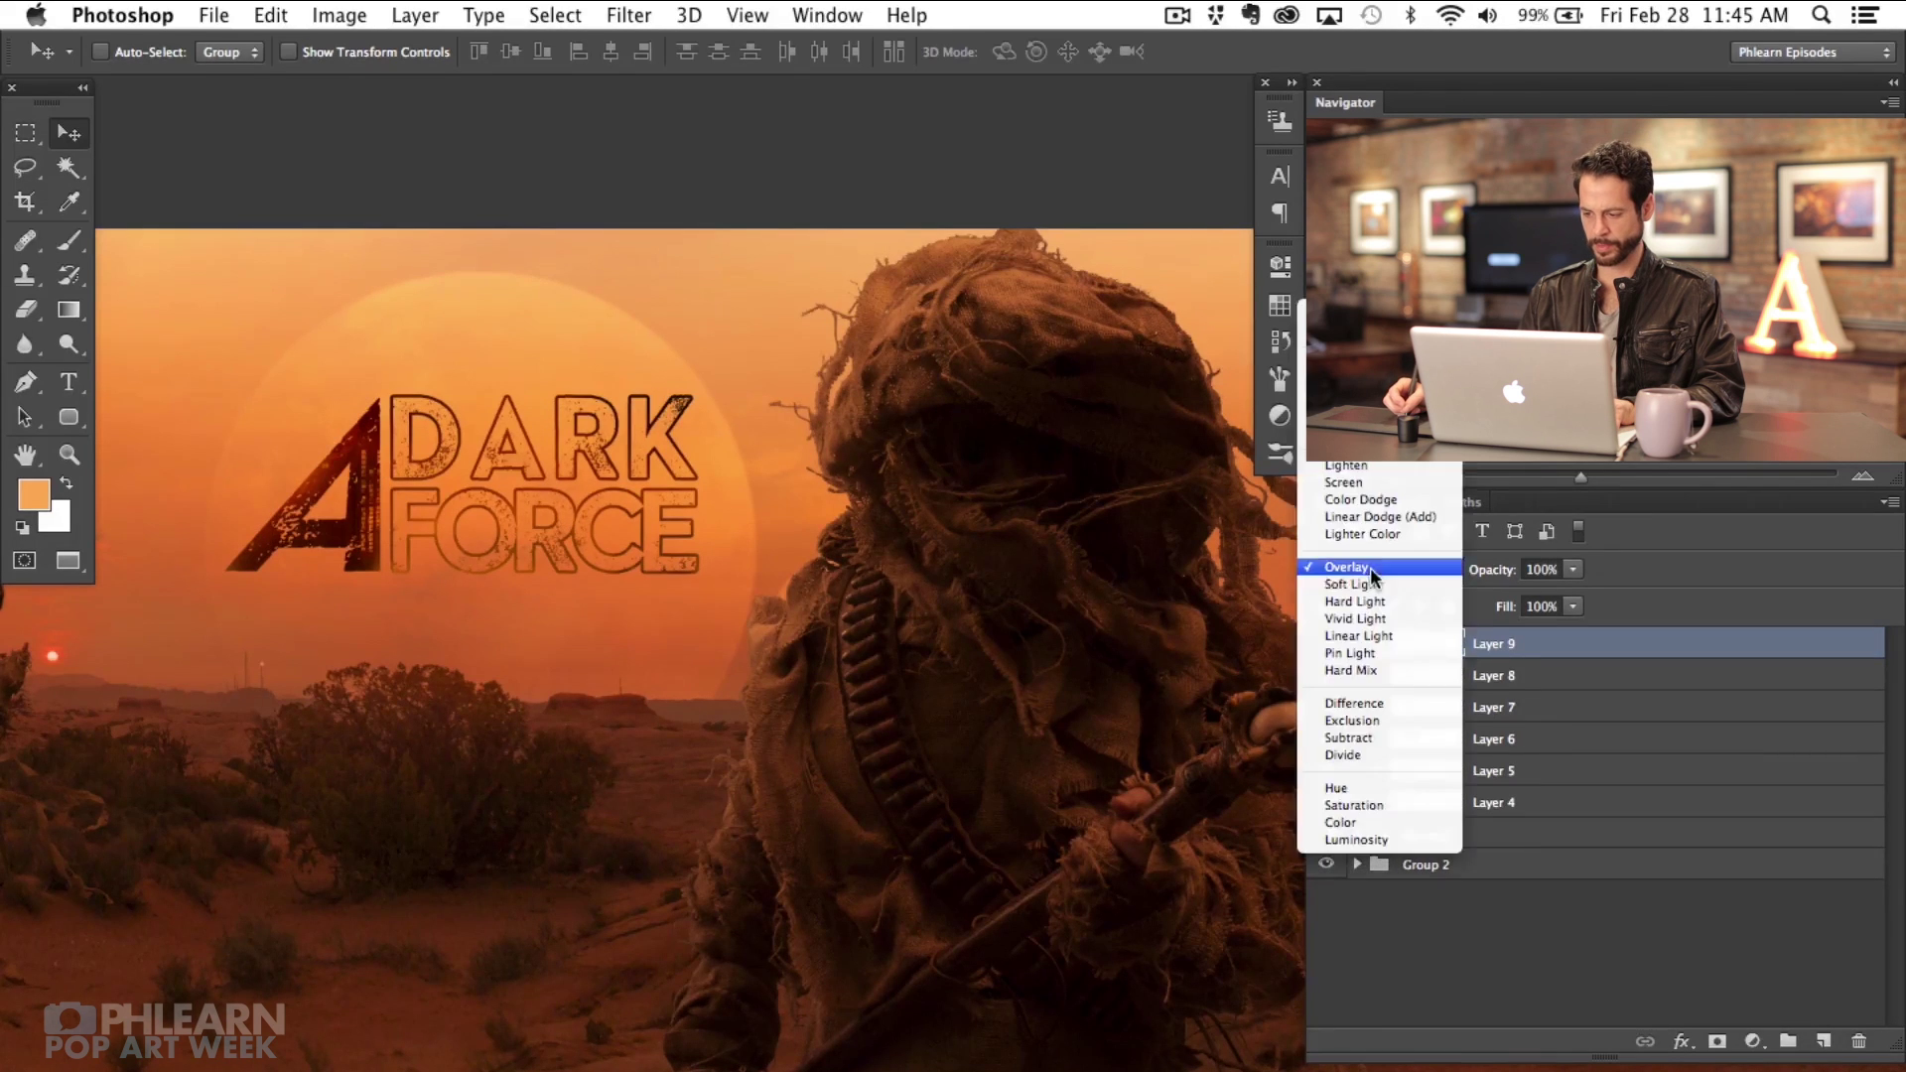
click(1376, 483)
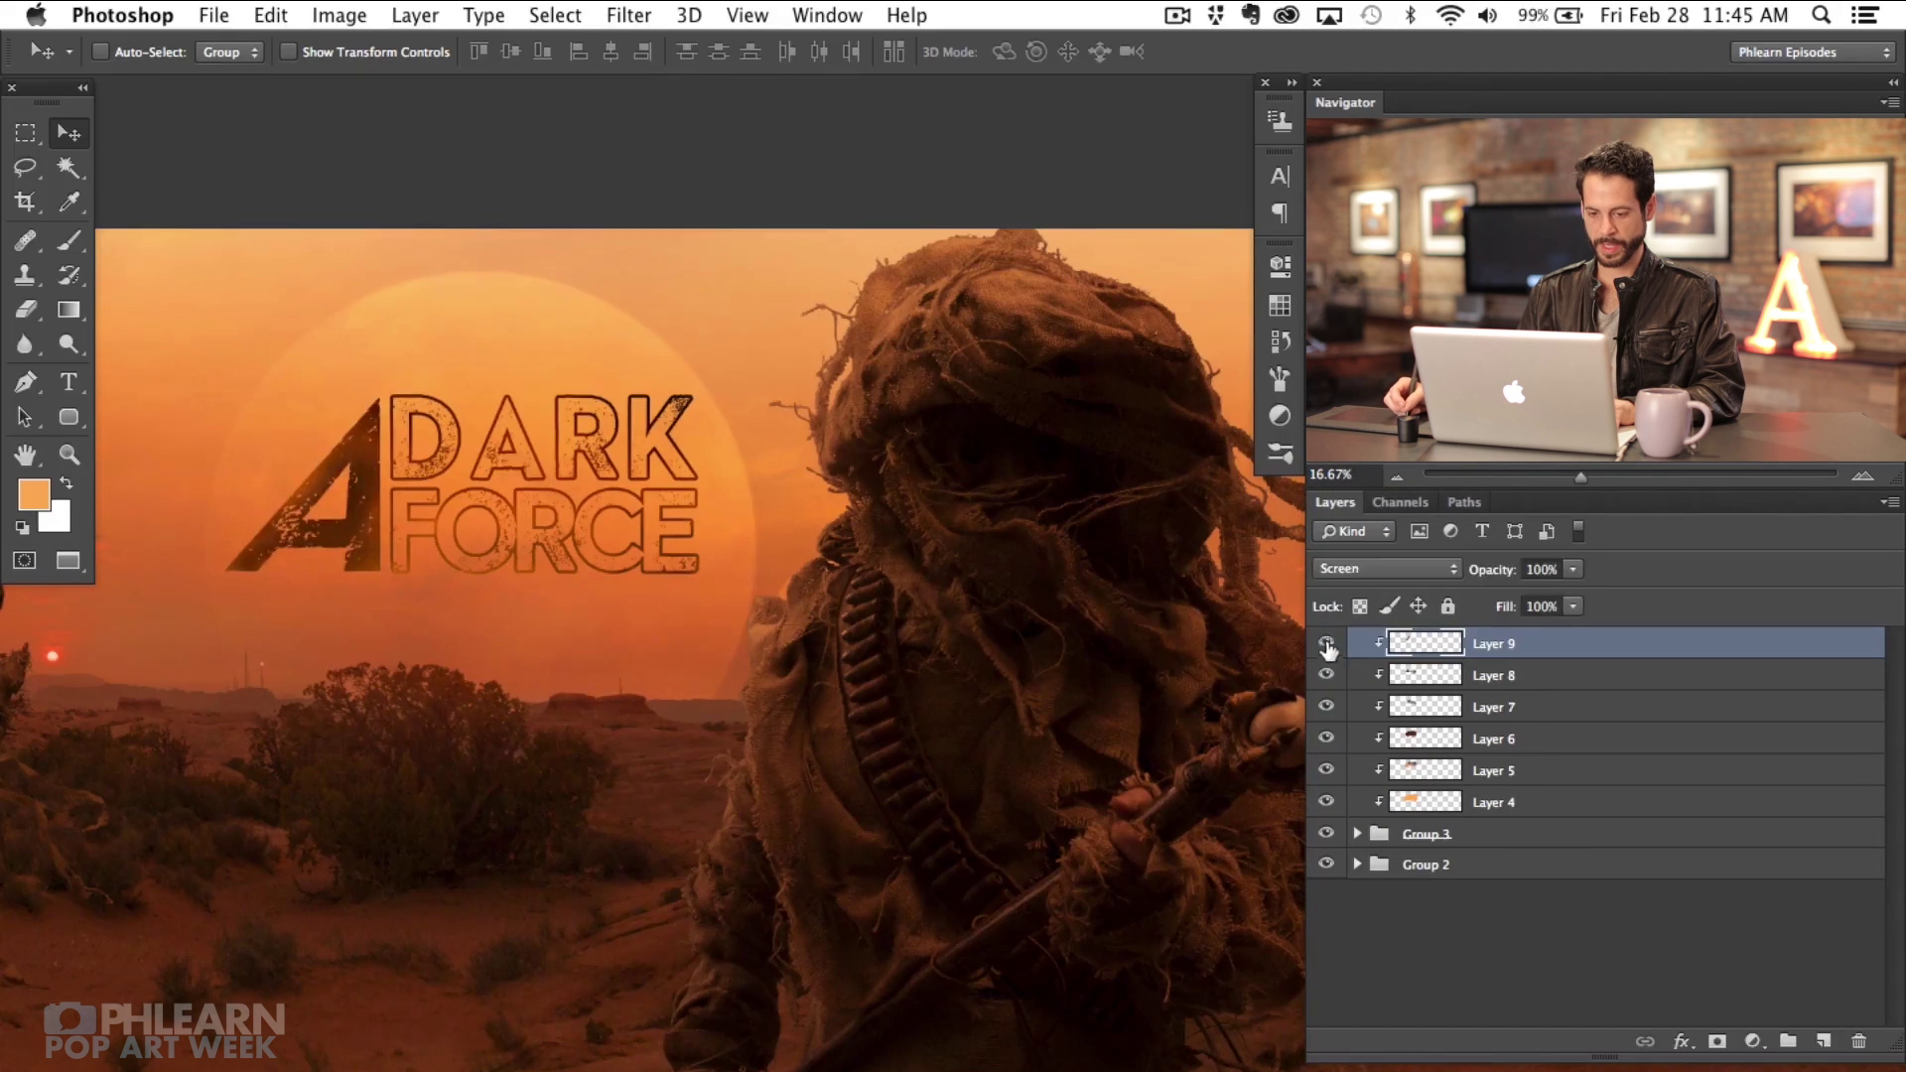
Step: Darken the city-lights layer with Levels, setting the midtone input value to 0.45
drag(764, 776, 802, 786)
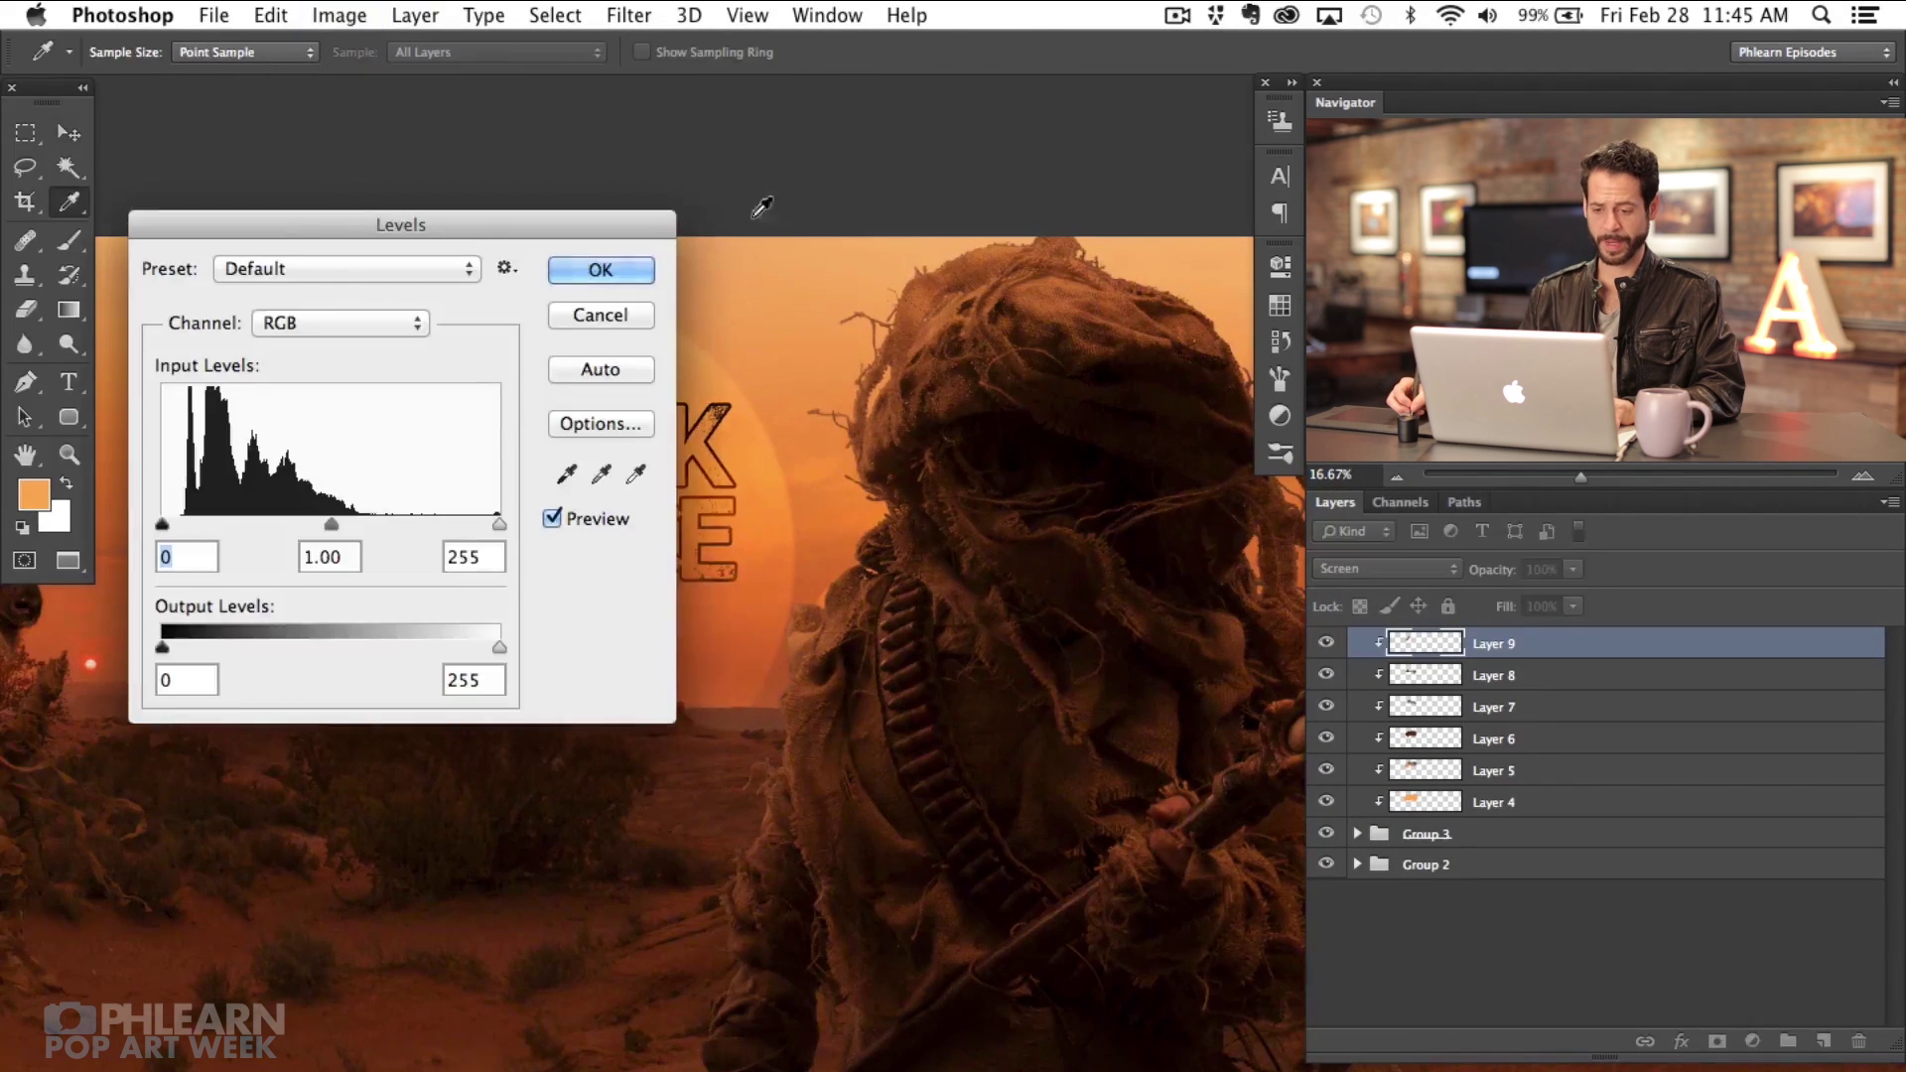
drag(526, 216, 1070, 520)
drag(556, 584, 436, 517)
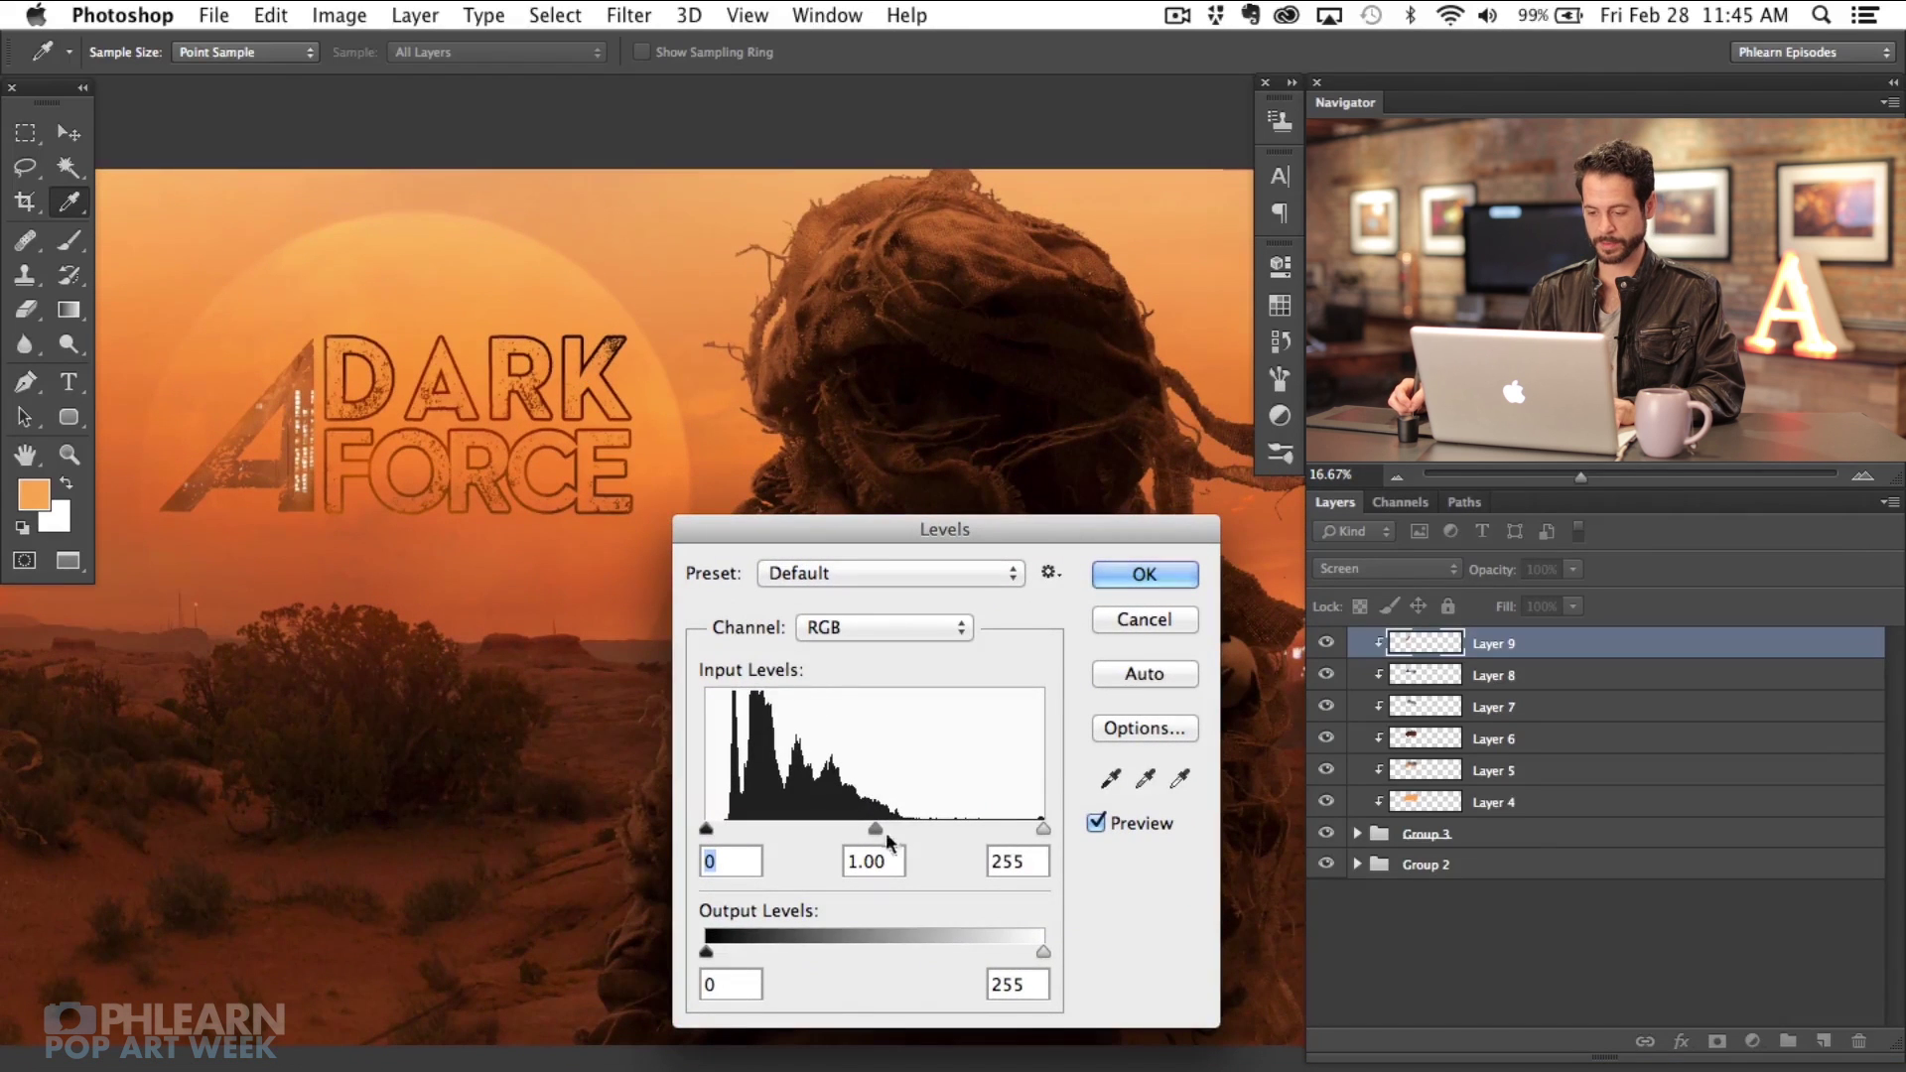
drag(913, 830, 950, 831)
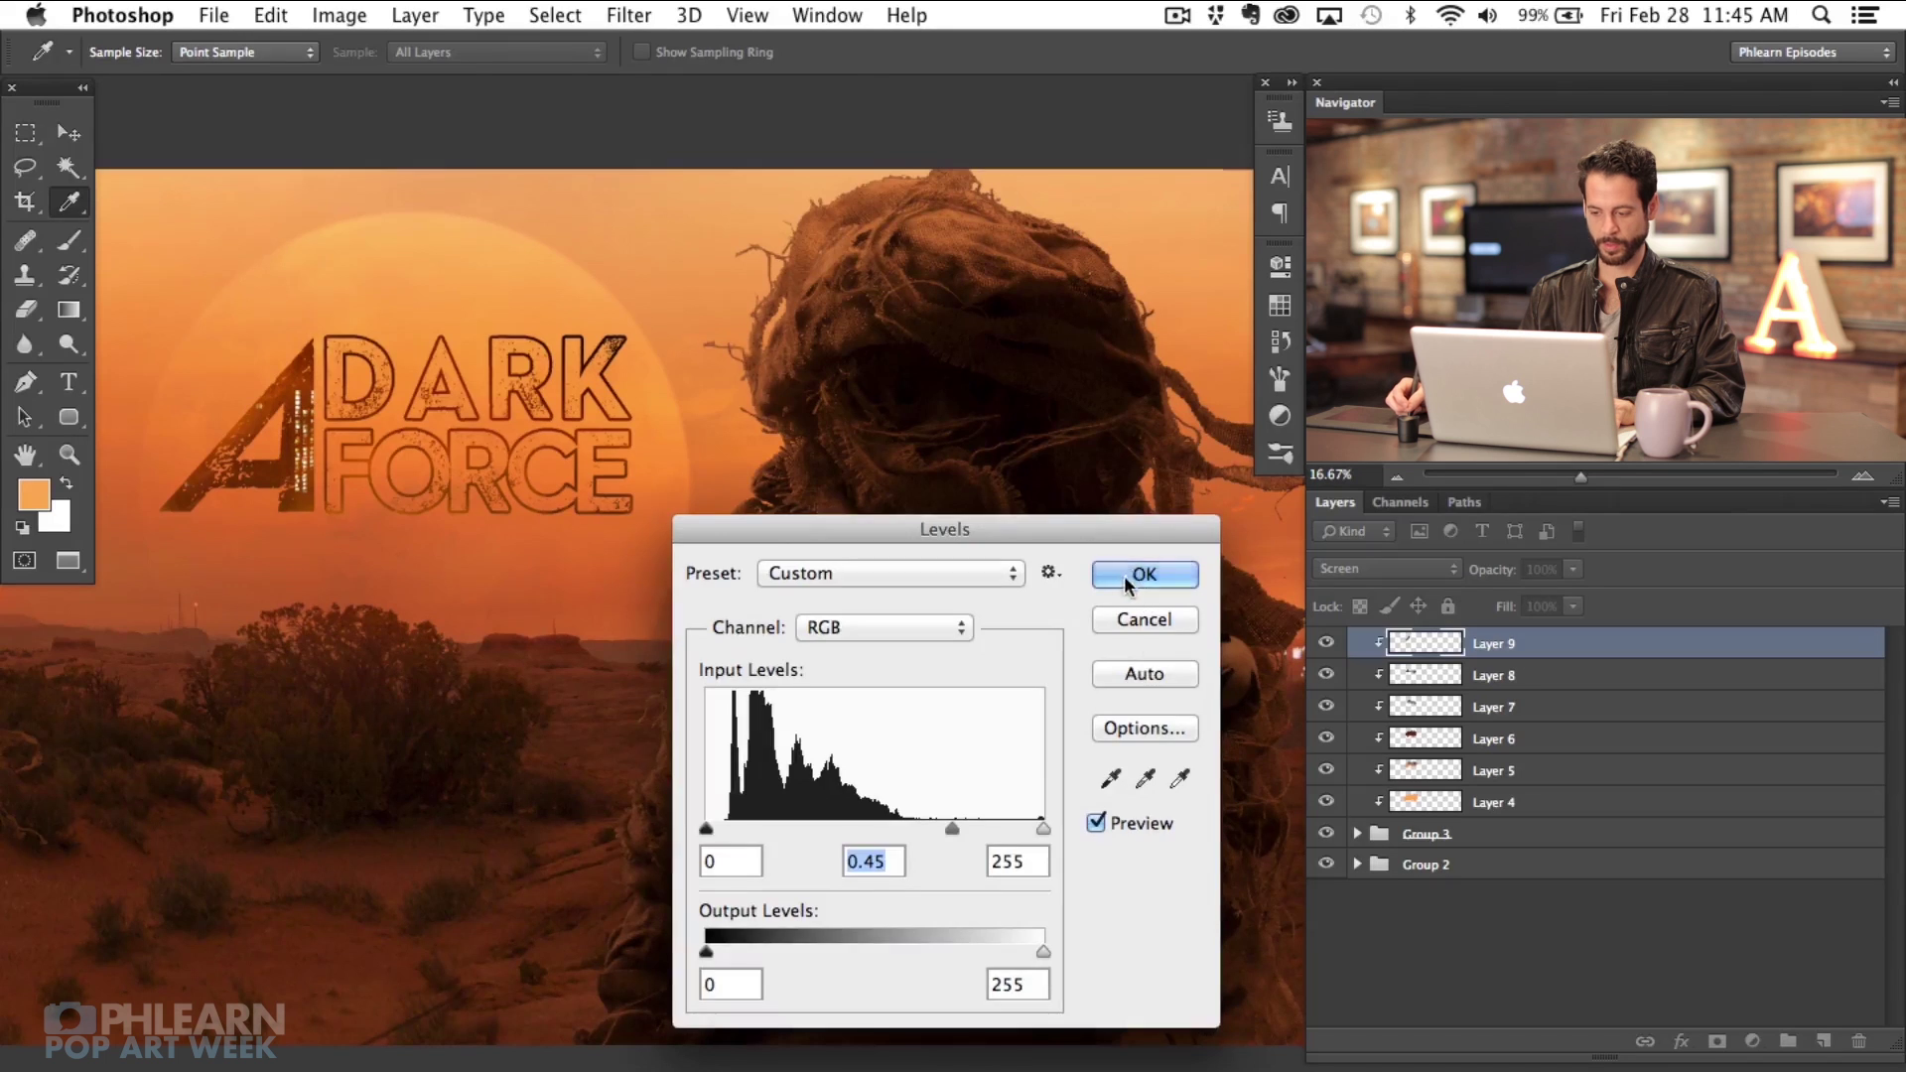
click(1143, 574)
Step: Move the city-lights layer across the title to reposition its highlights within the letters
key(v)
drag(740, 685, 723, 716)
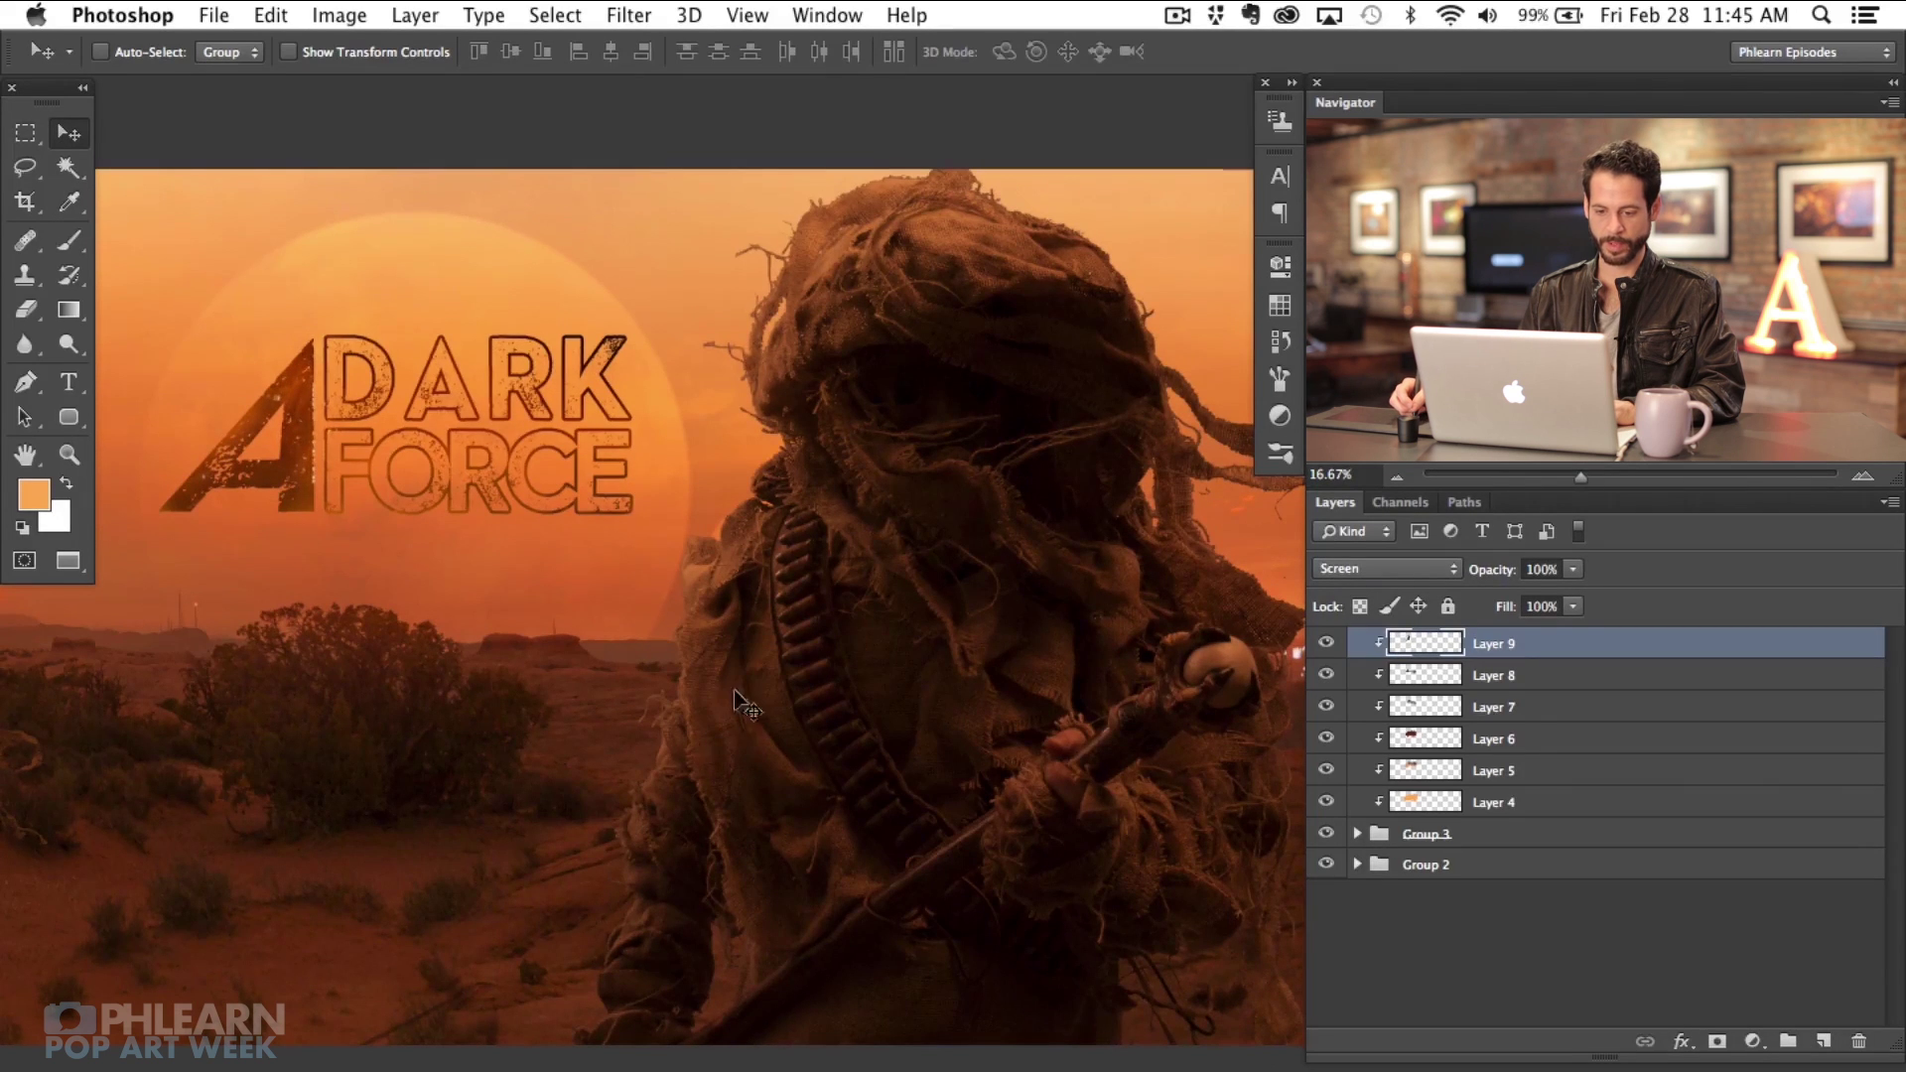
drag(651, 645, 235, 714)
drag(524, 731, 755, 732)
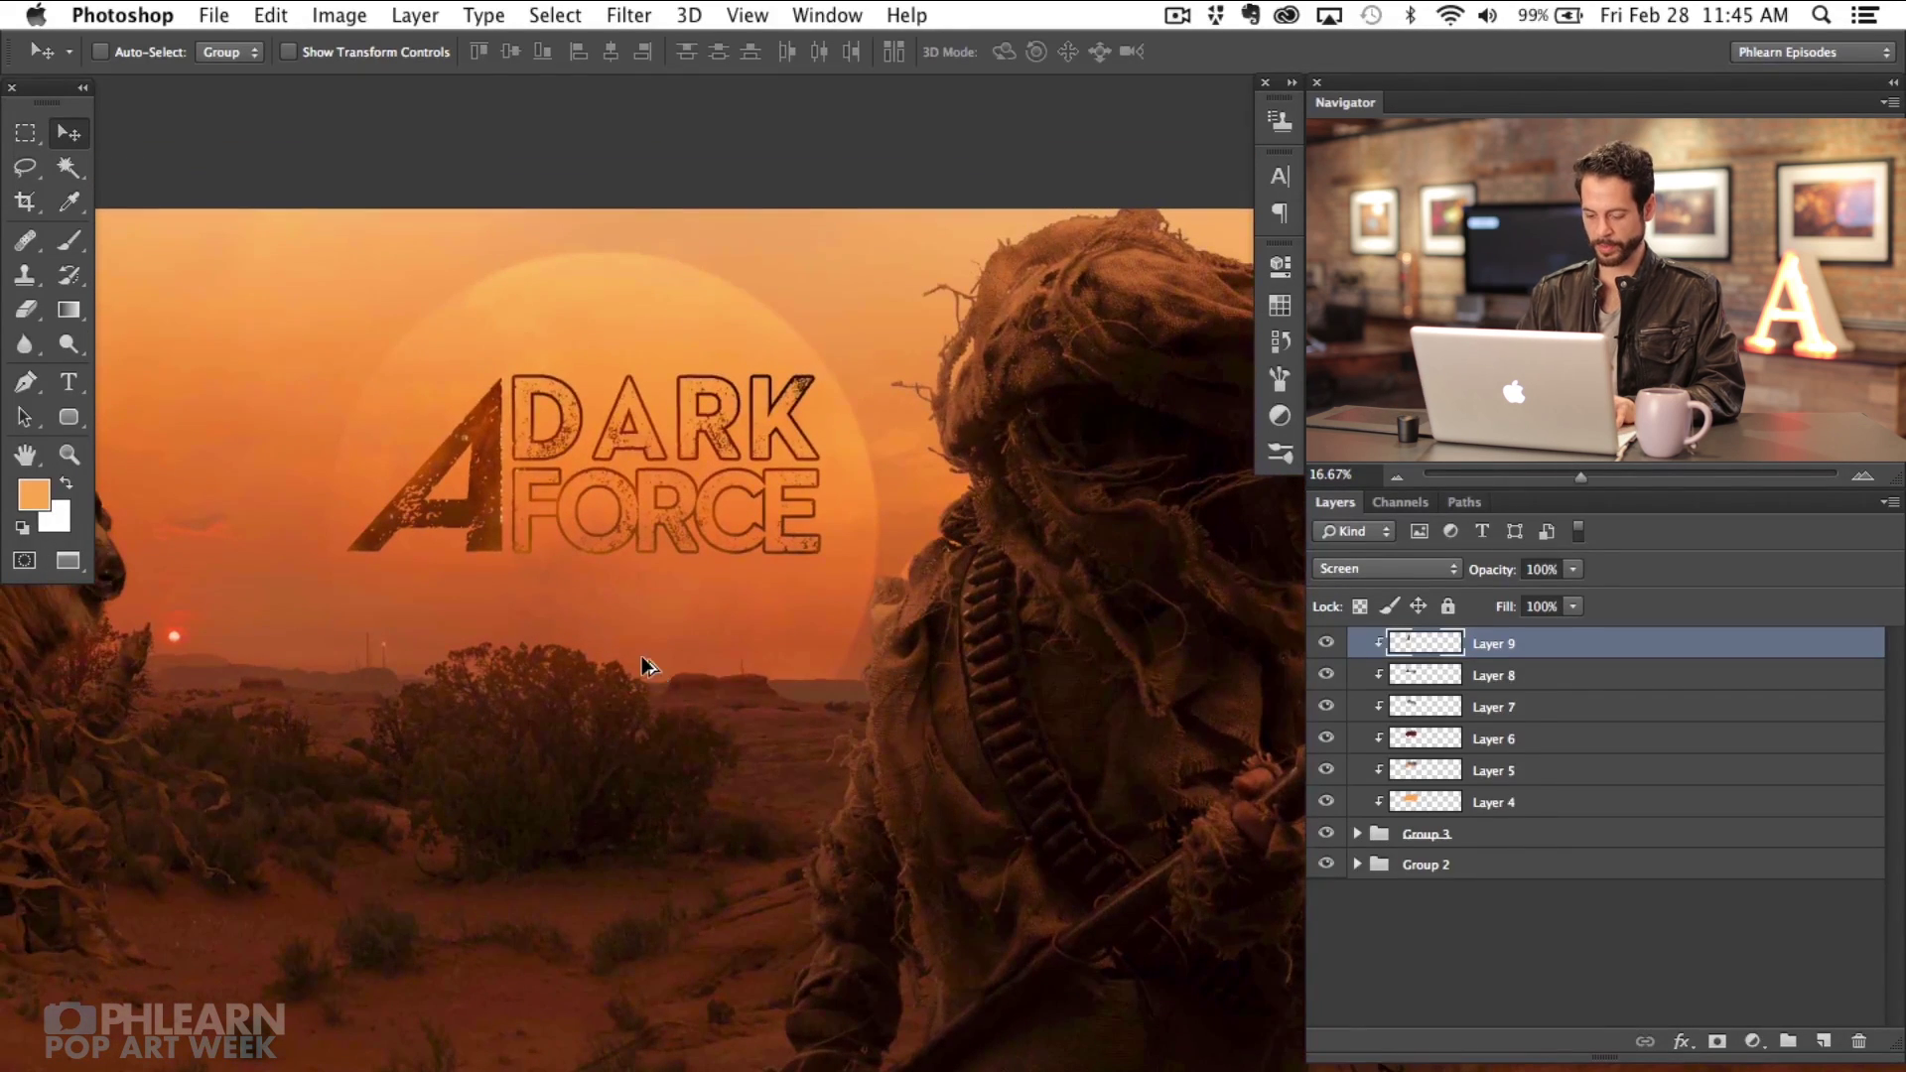
Step: Paint yellow-orange over the A and the start of DARK on a new clipped layer, using a 2704 px brush
key(super+alt+shift+n)
key(b)
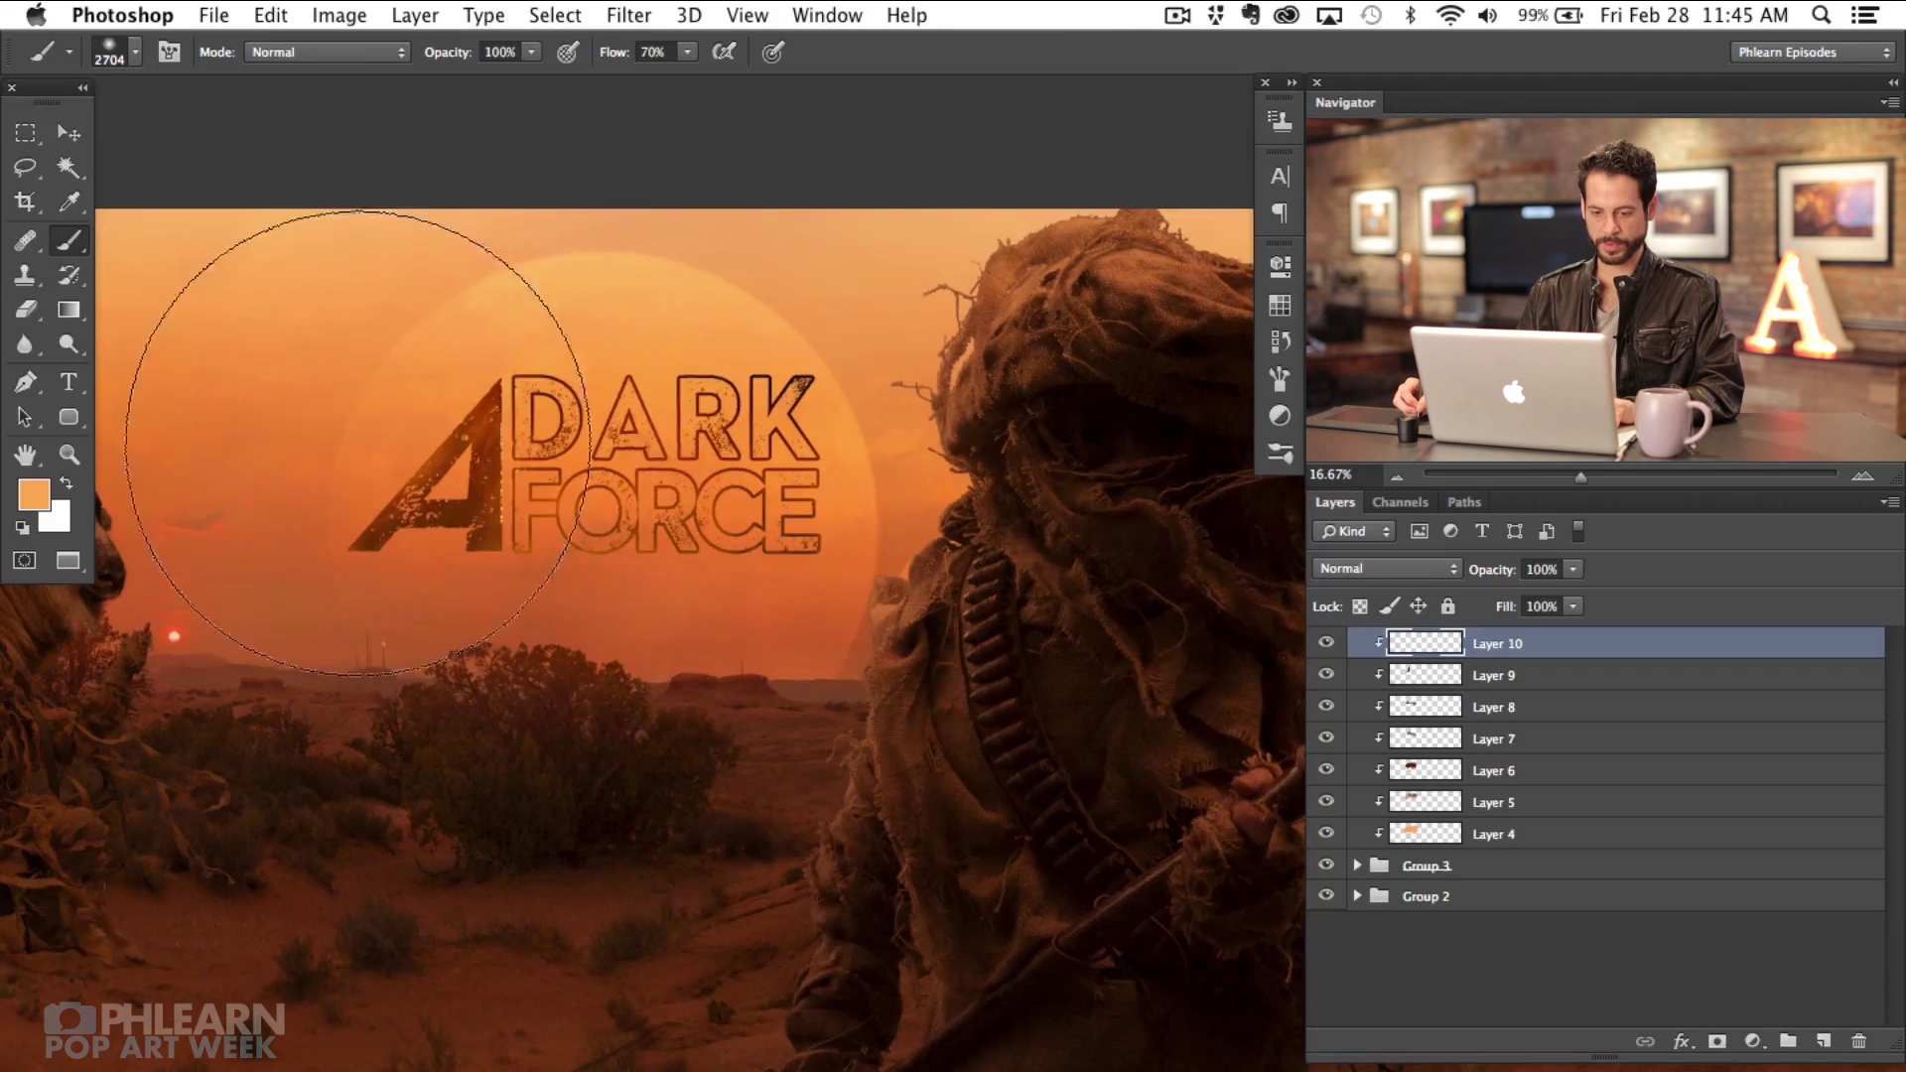
drag(320, 362, 586, 392)
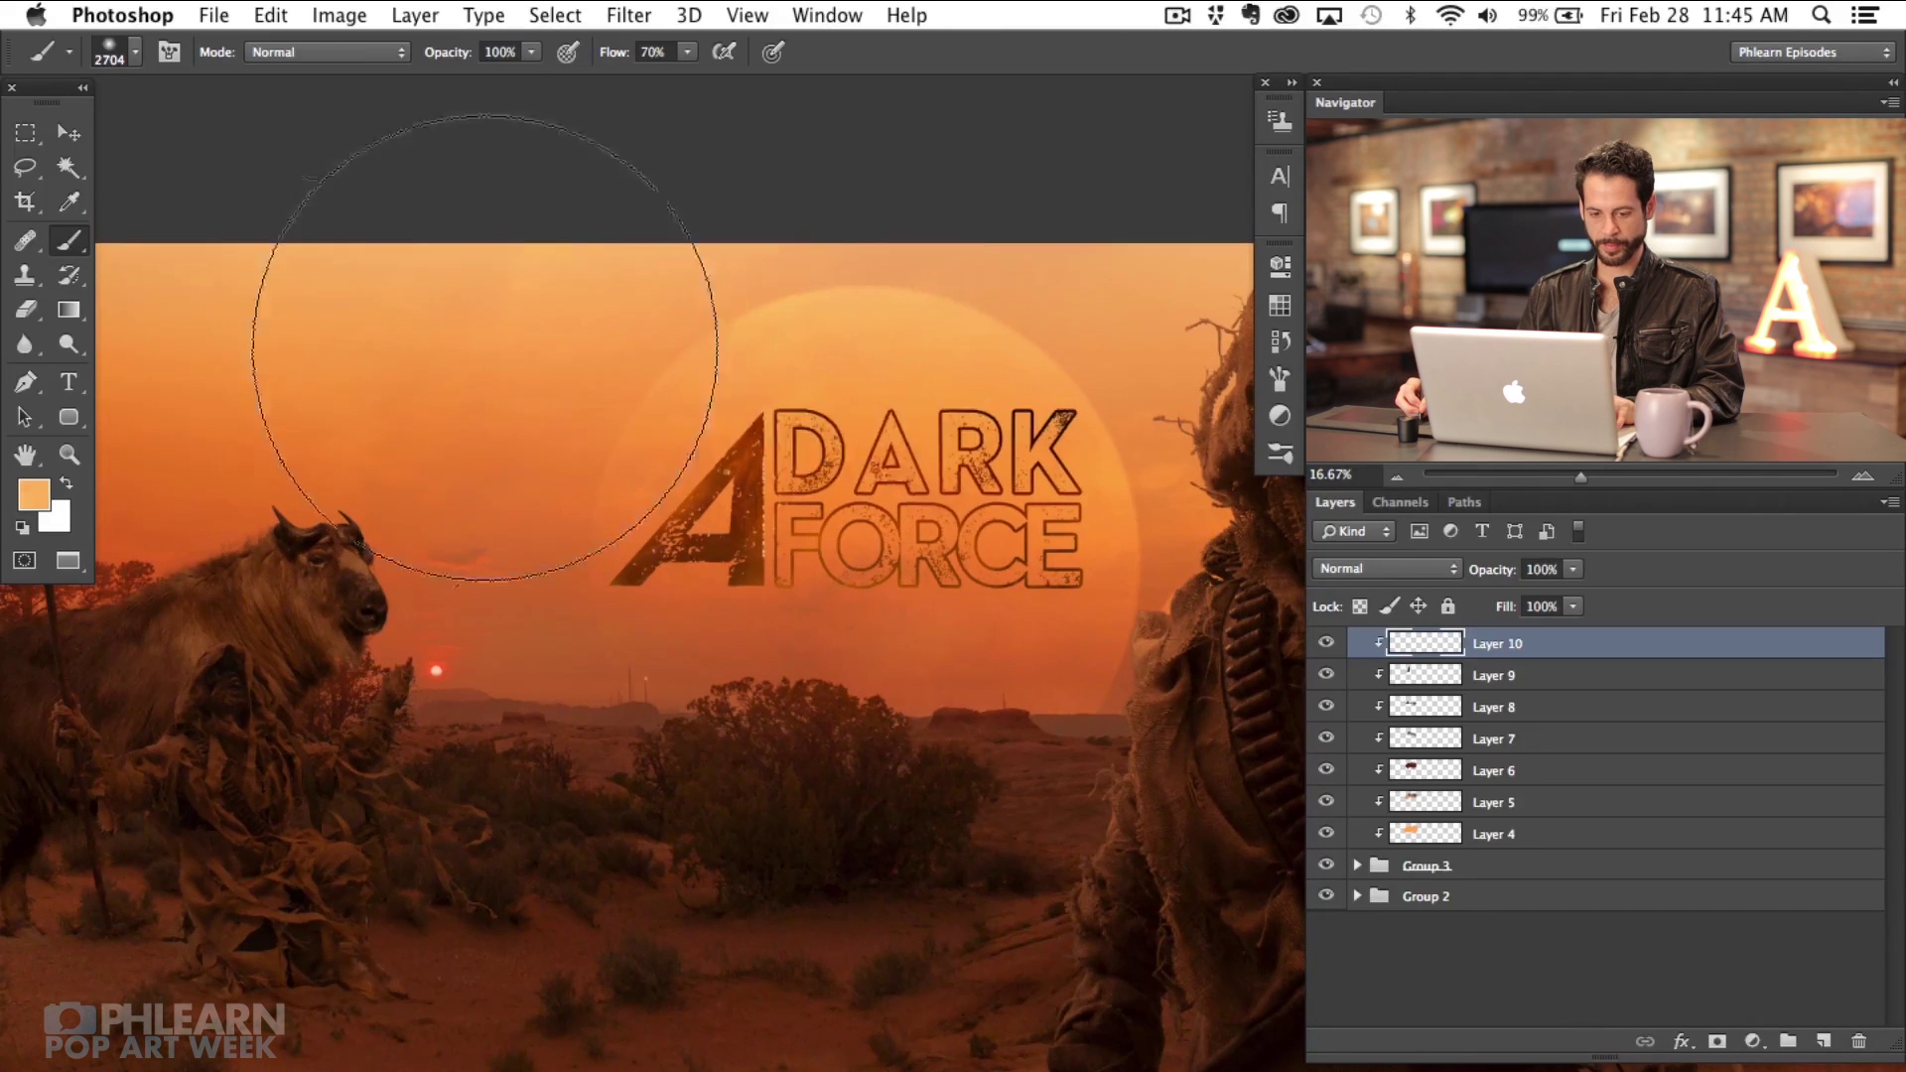
click(44, 486)
drag(293, 703, 301, 679)
click(598, 640)
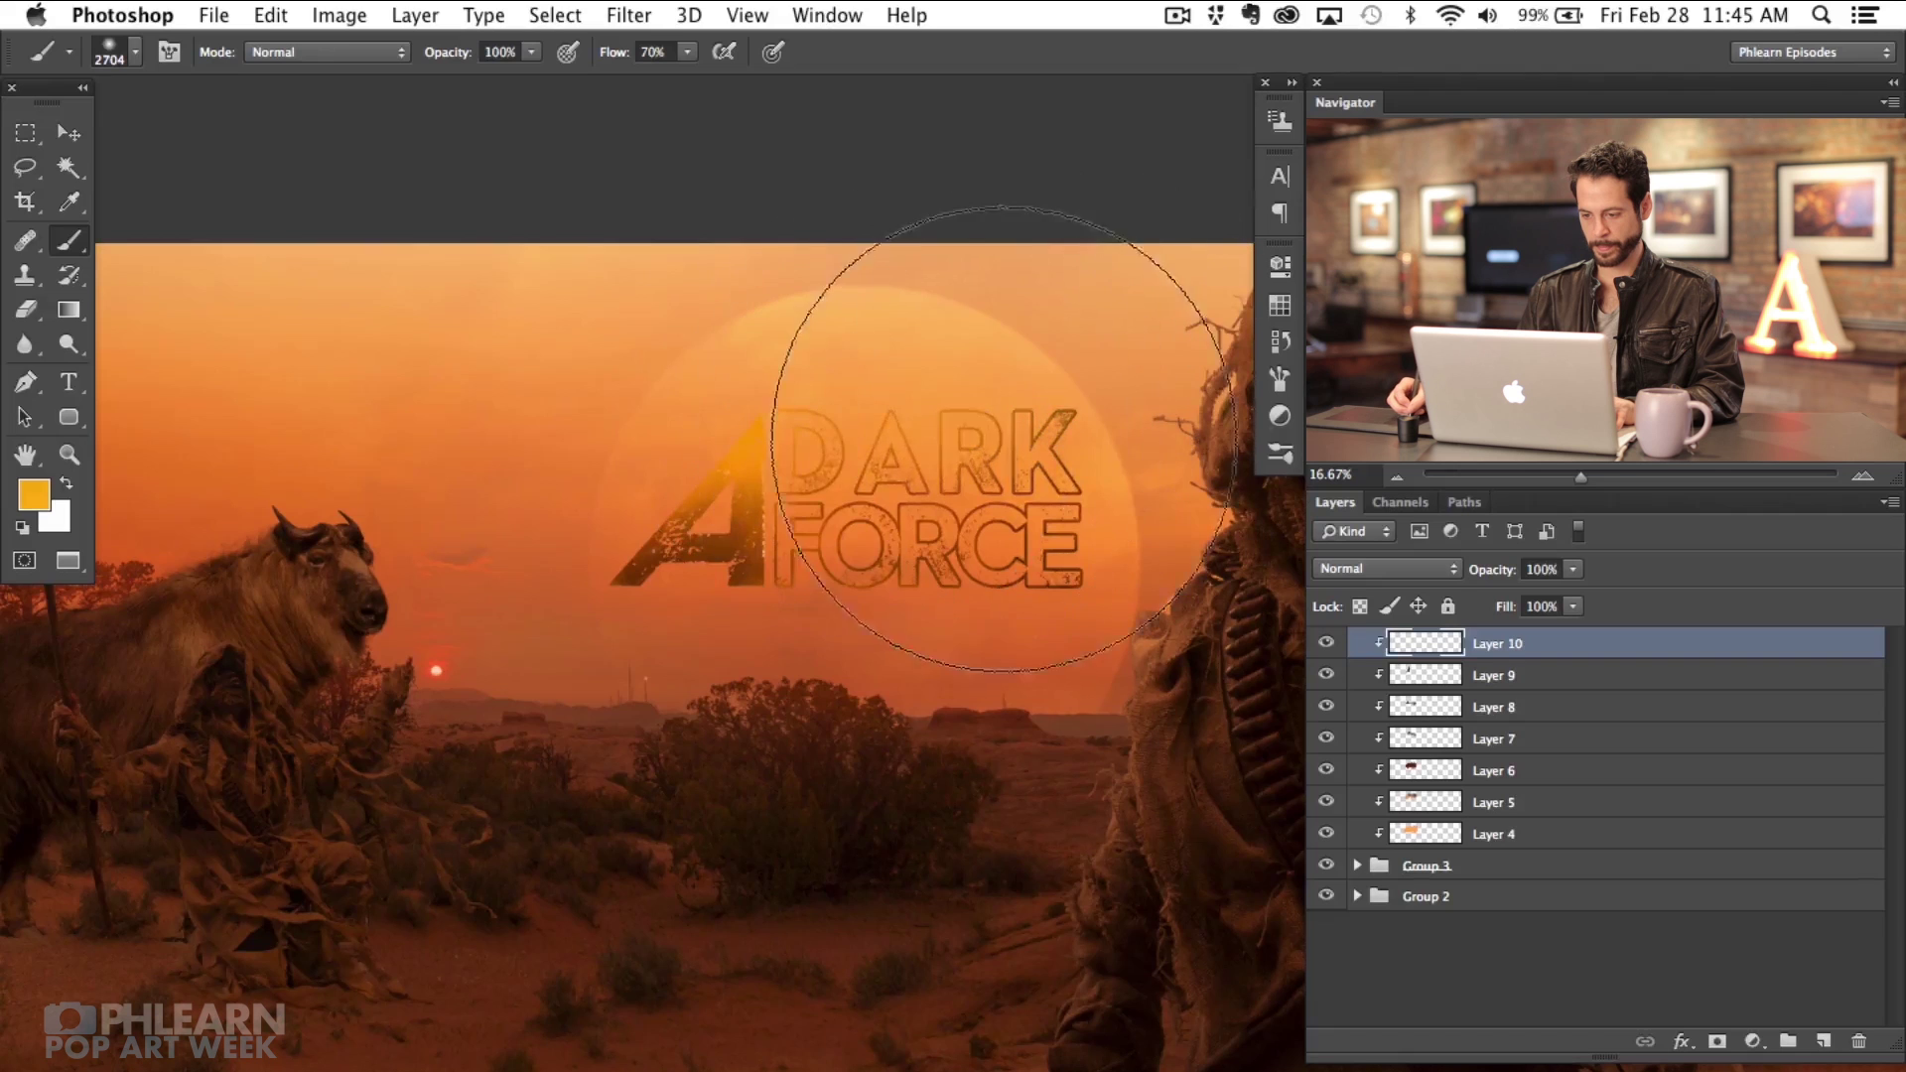
drag(936, 361, 681, 426)
Step: Set the yellow-orange paint layer's blend mode to Overlay and adjust its position over the title
click(1378, 570)
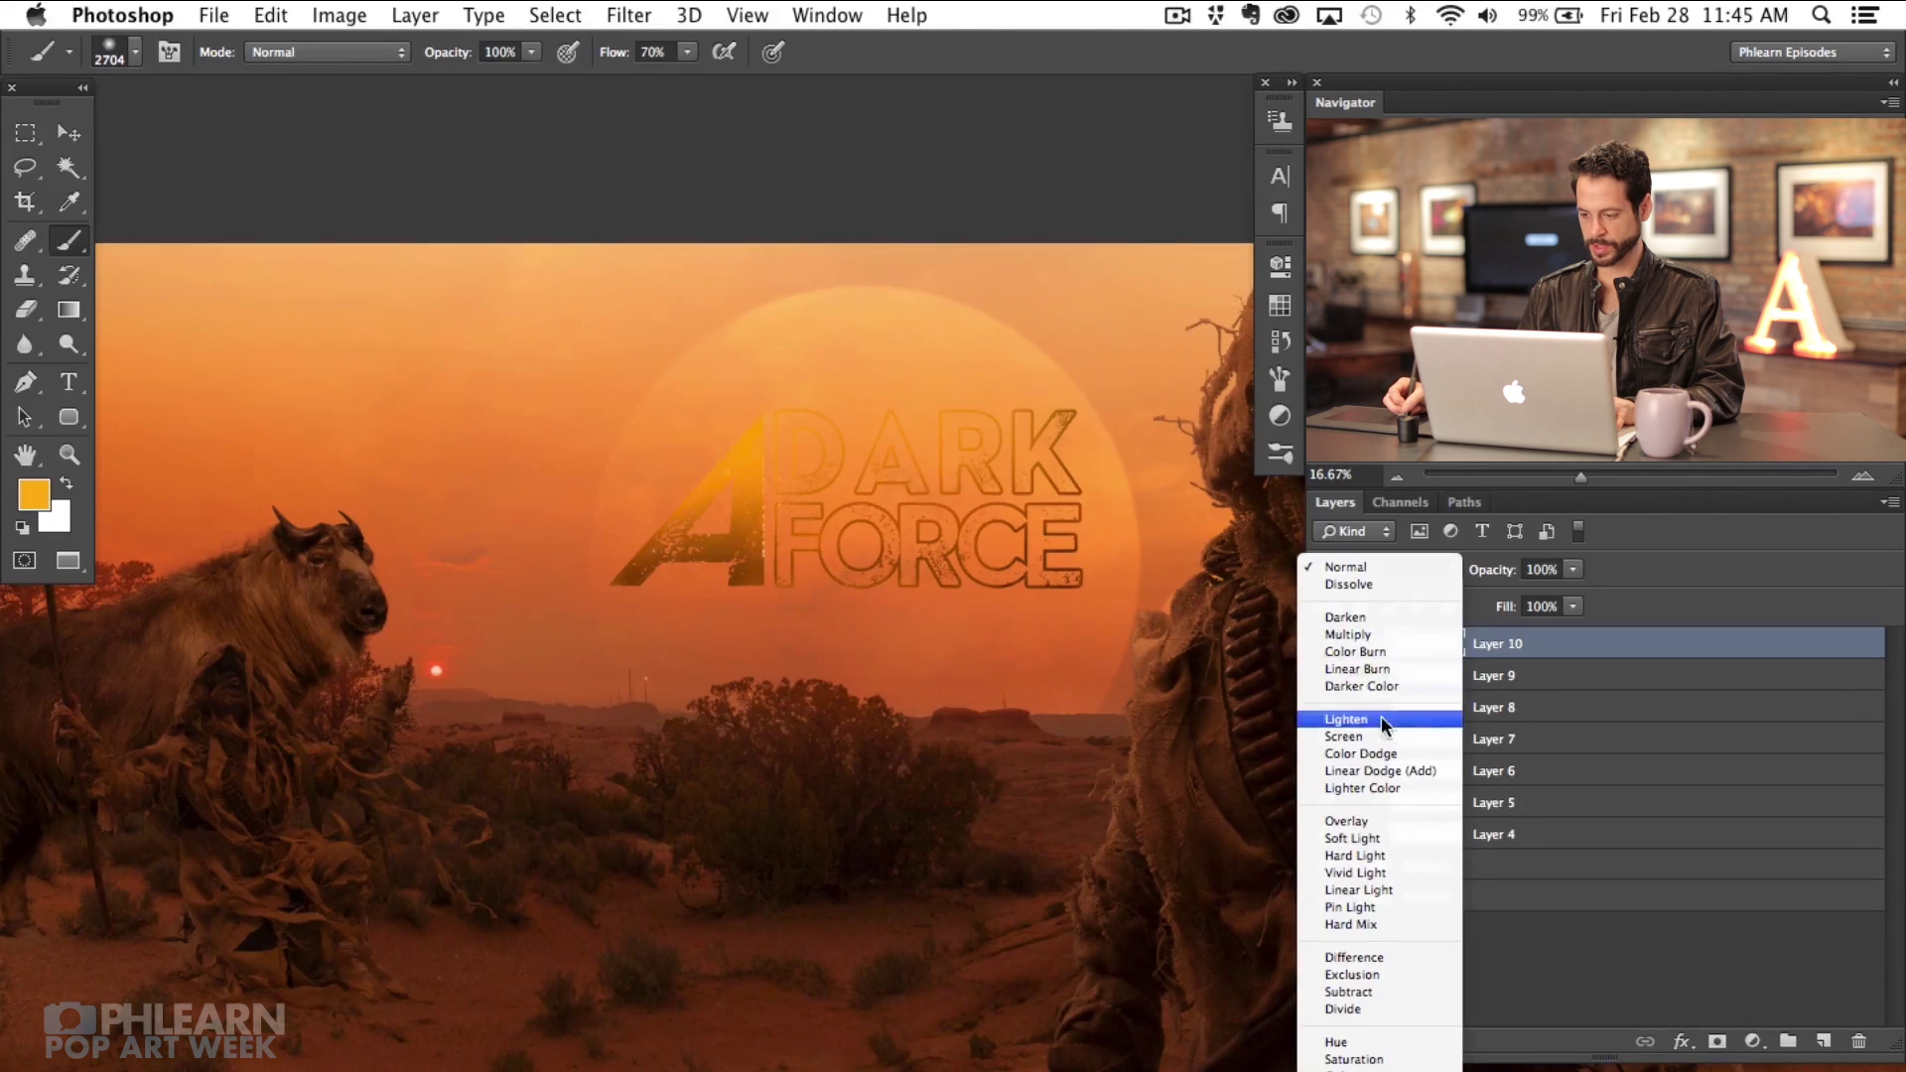
key(Escape)
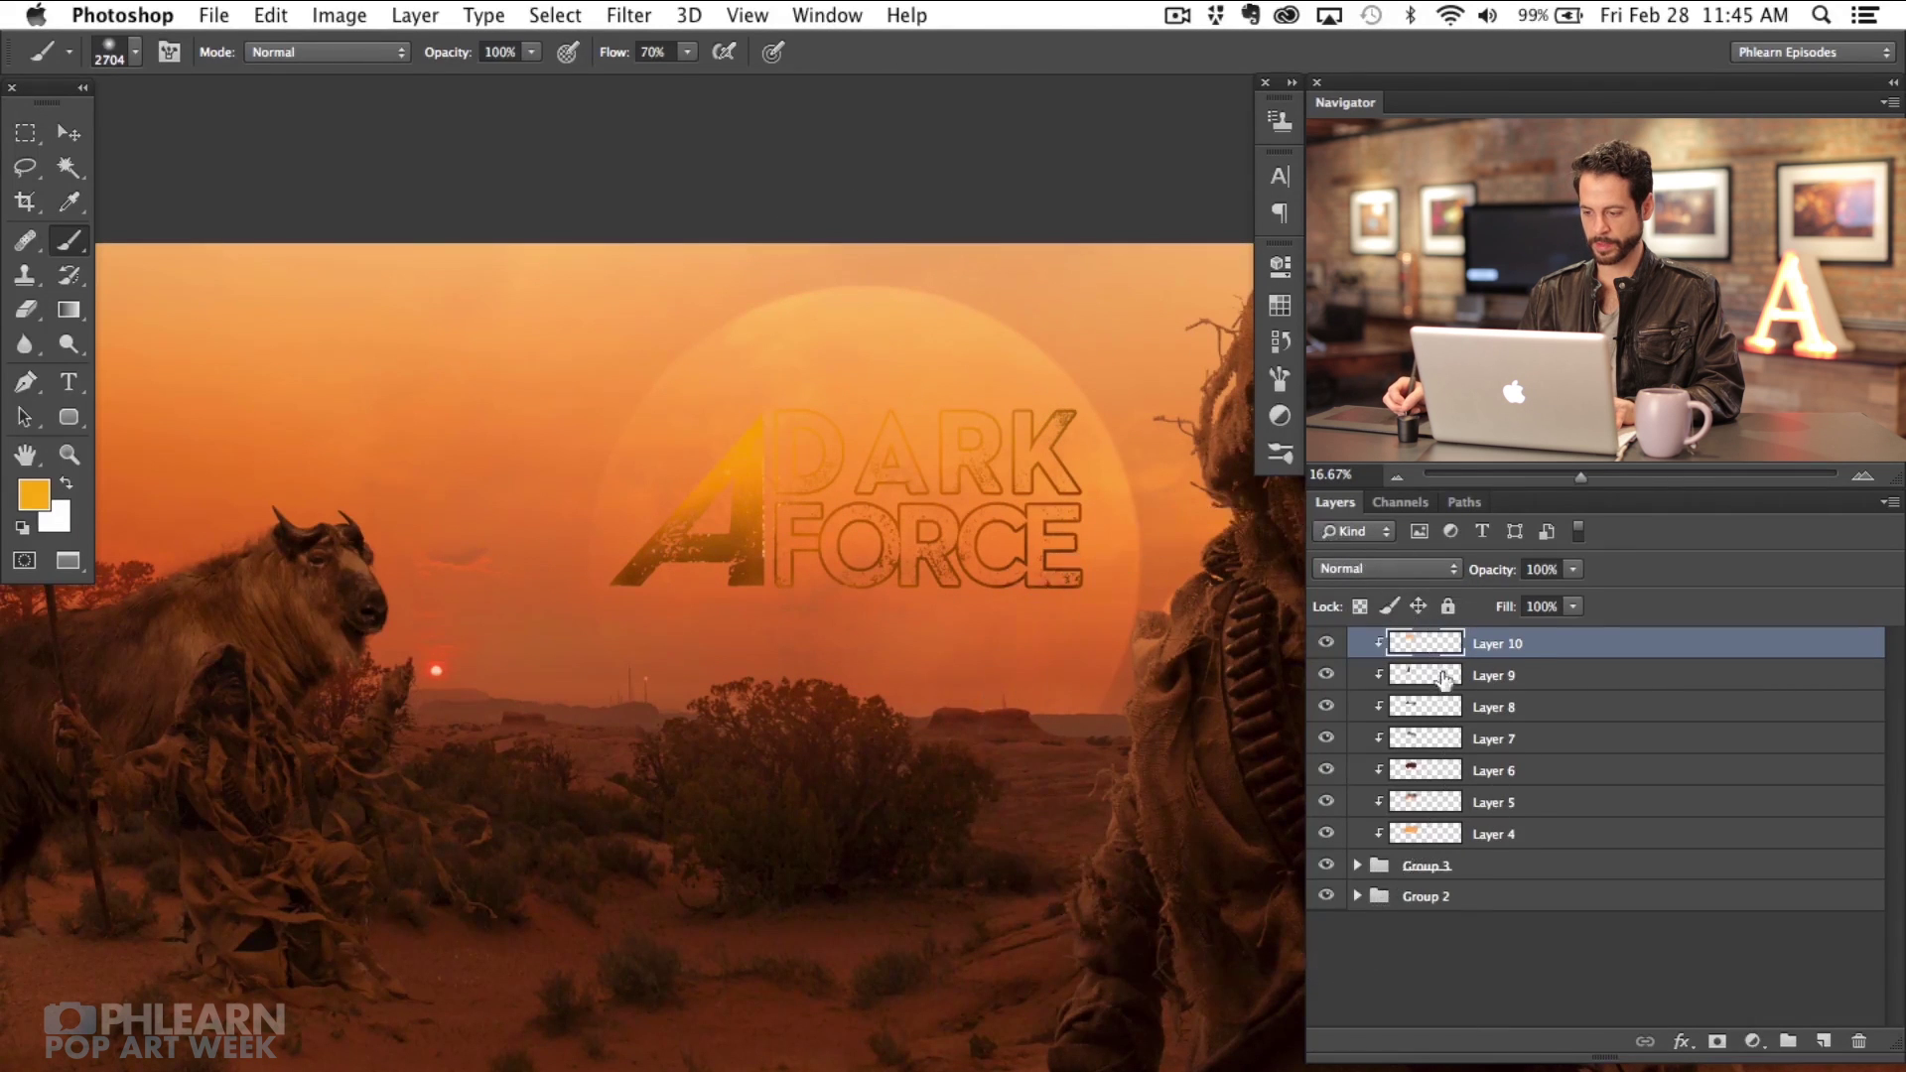
click(1377, 570)
click(1379, 816)
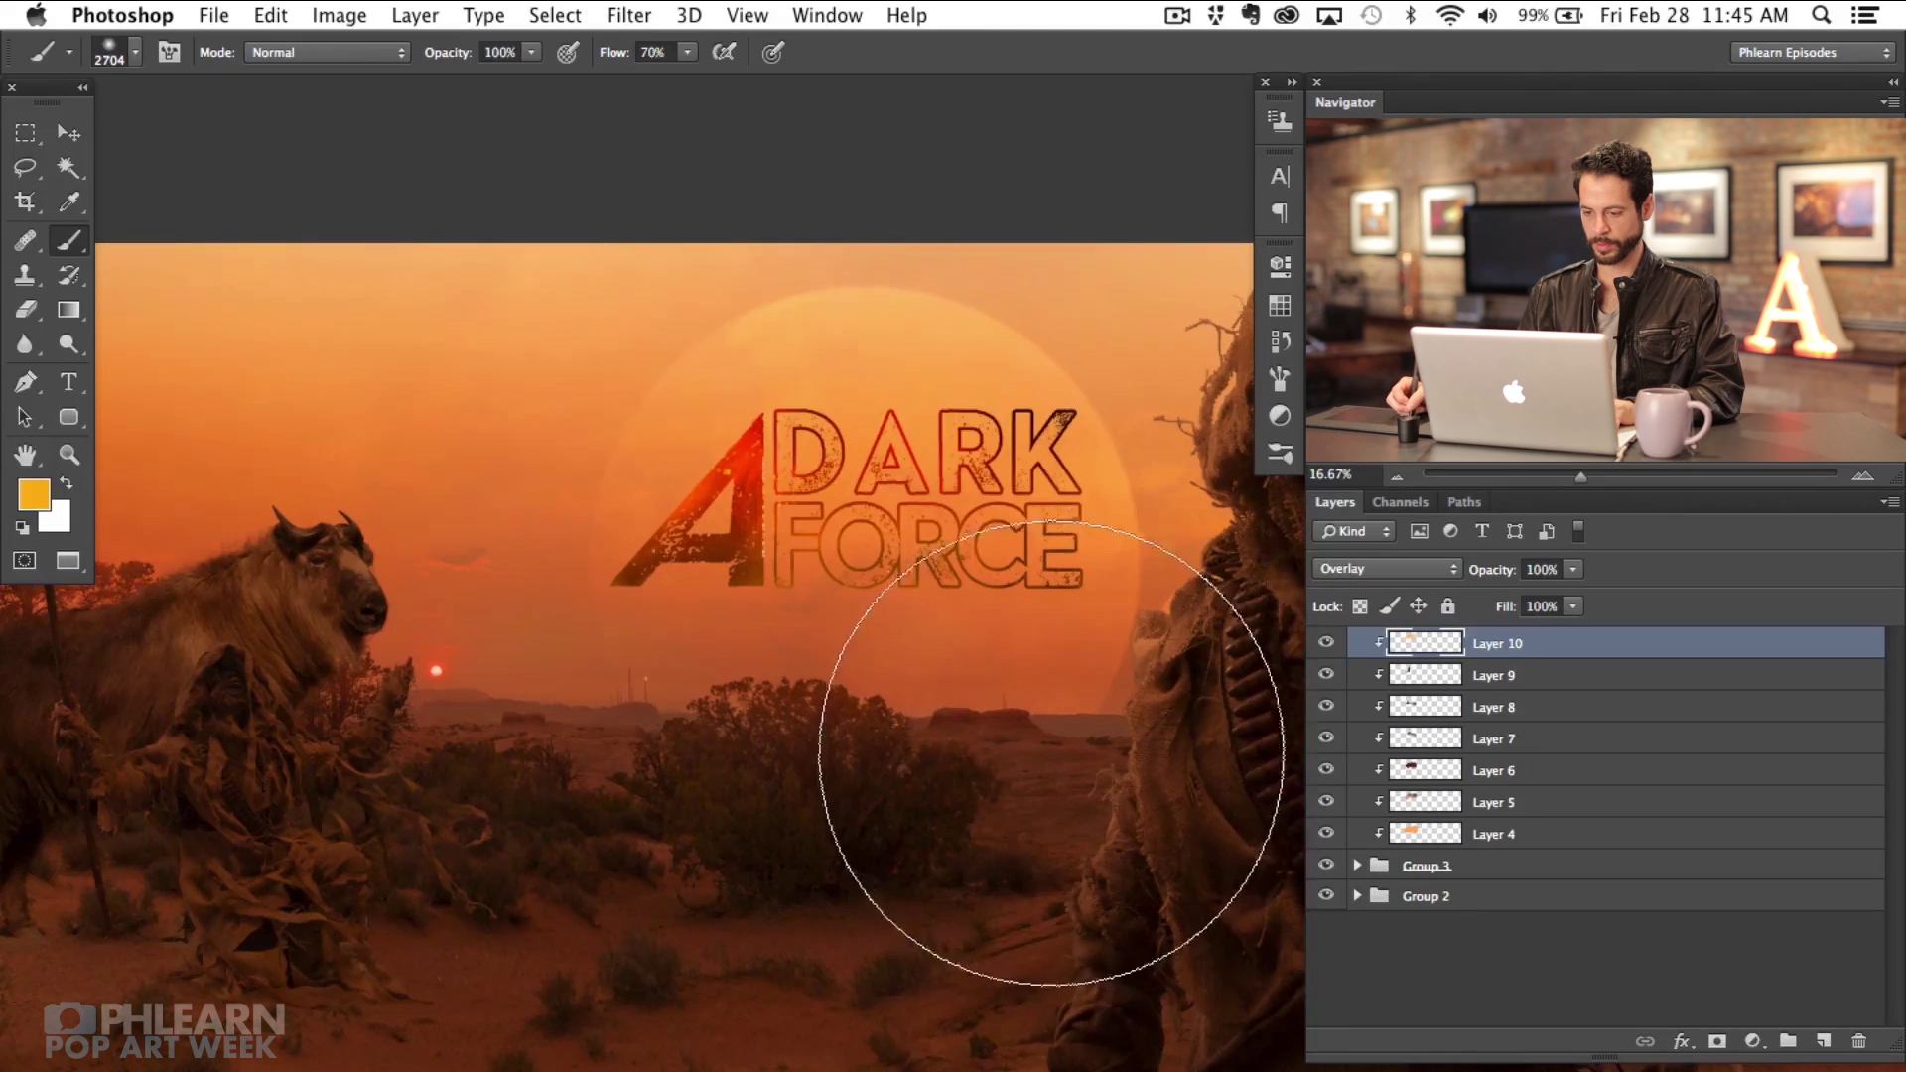
scroll(979, 787, right, 5)
key(v)
mouse_move(642, 637)
mouse_down()
mouse_move(699, 812)
mouse_move(834, 833)
mouse_move(599, 625)
mouse_move(516, 516)
mouse_move(561, 631)
mouse_up()
scroll(744, 655, left, 3)
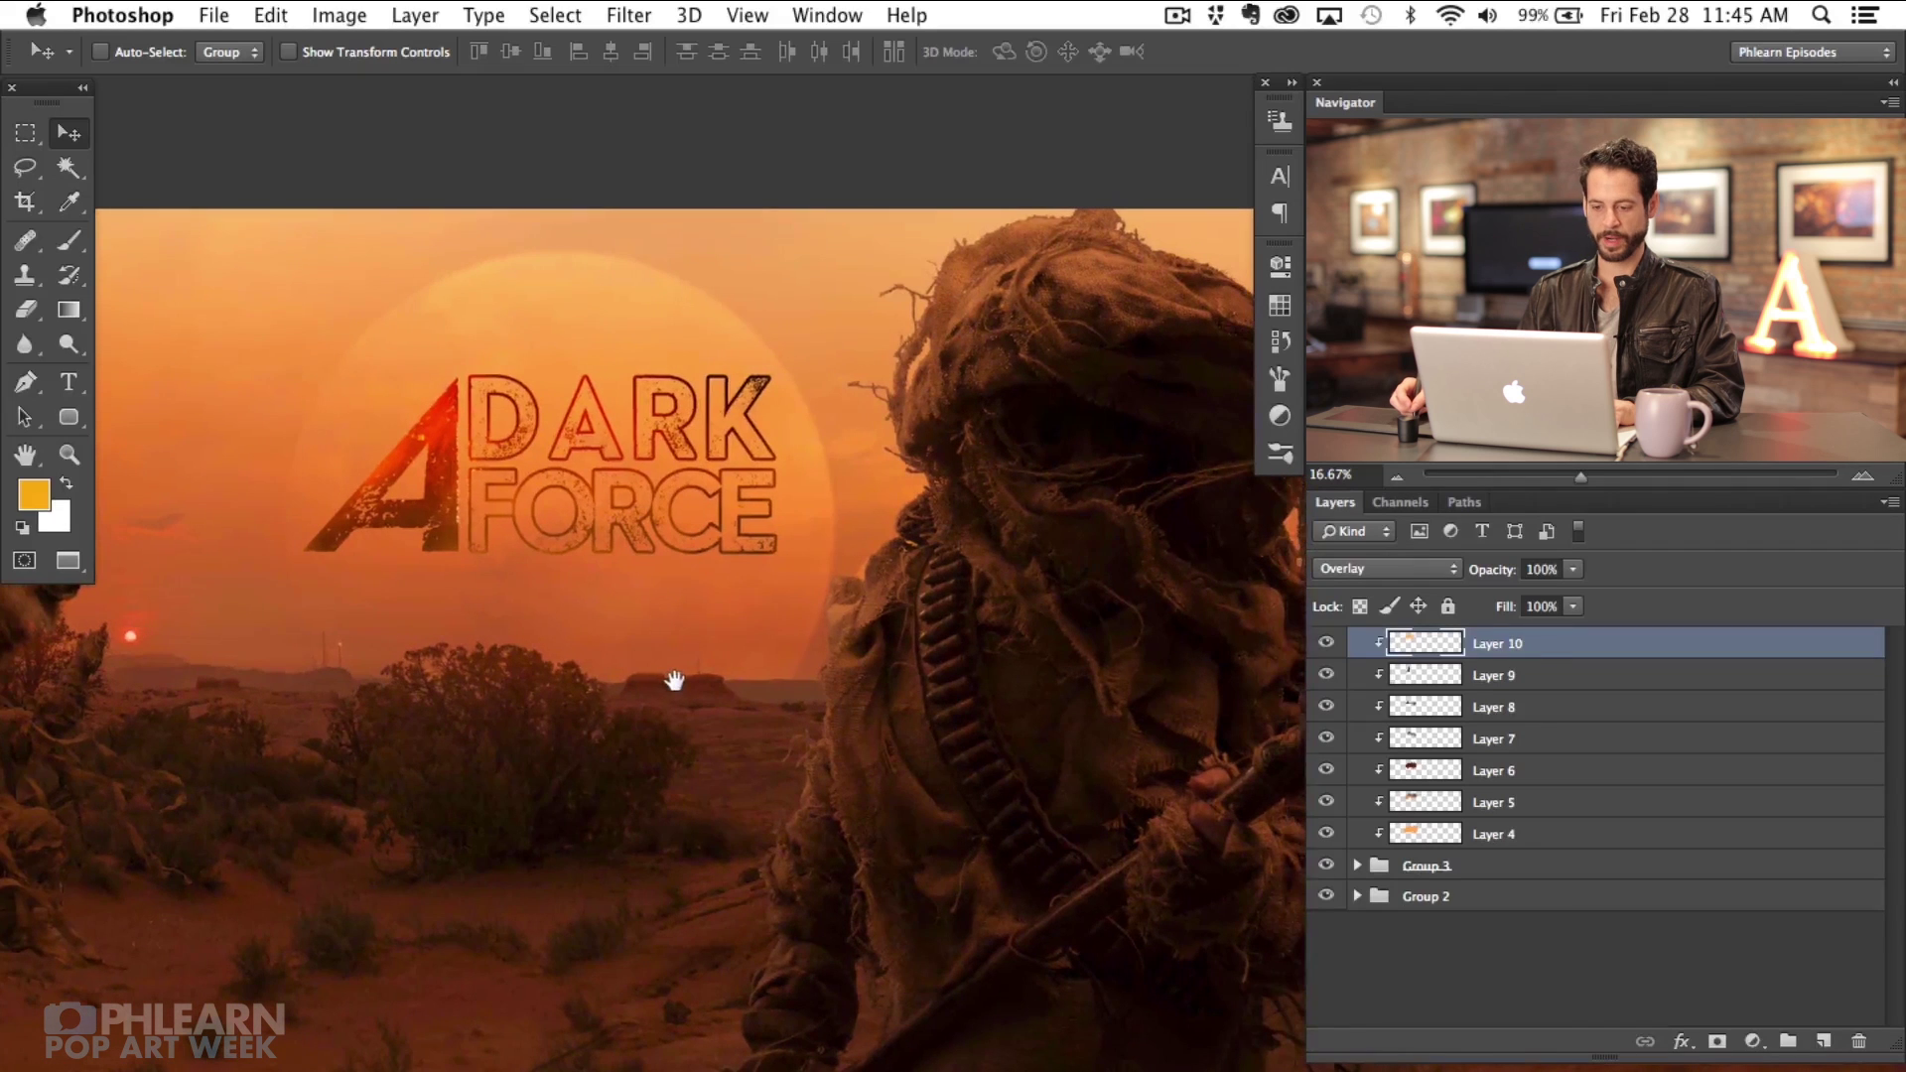
Step: Compare the title with and without the yellow-orange Overlay layer by toggling the visibility of Layer 10
click(1324, 644)
click(1325, 645)
click(1323, 644)
click(1324, 644)
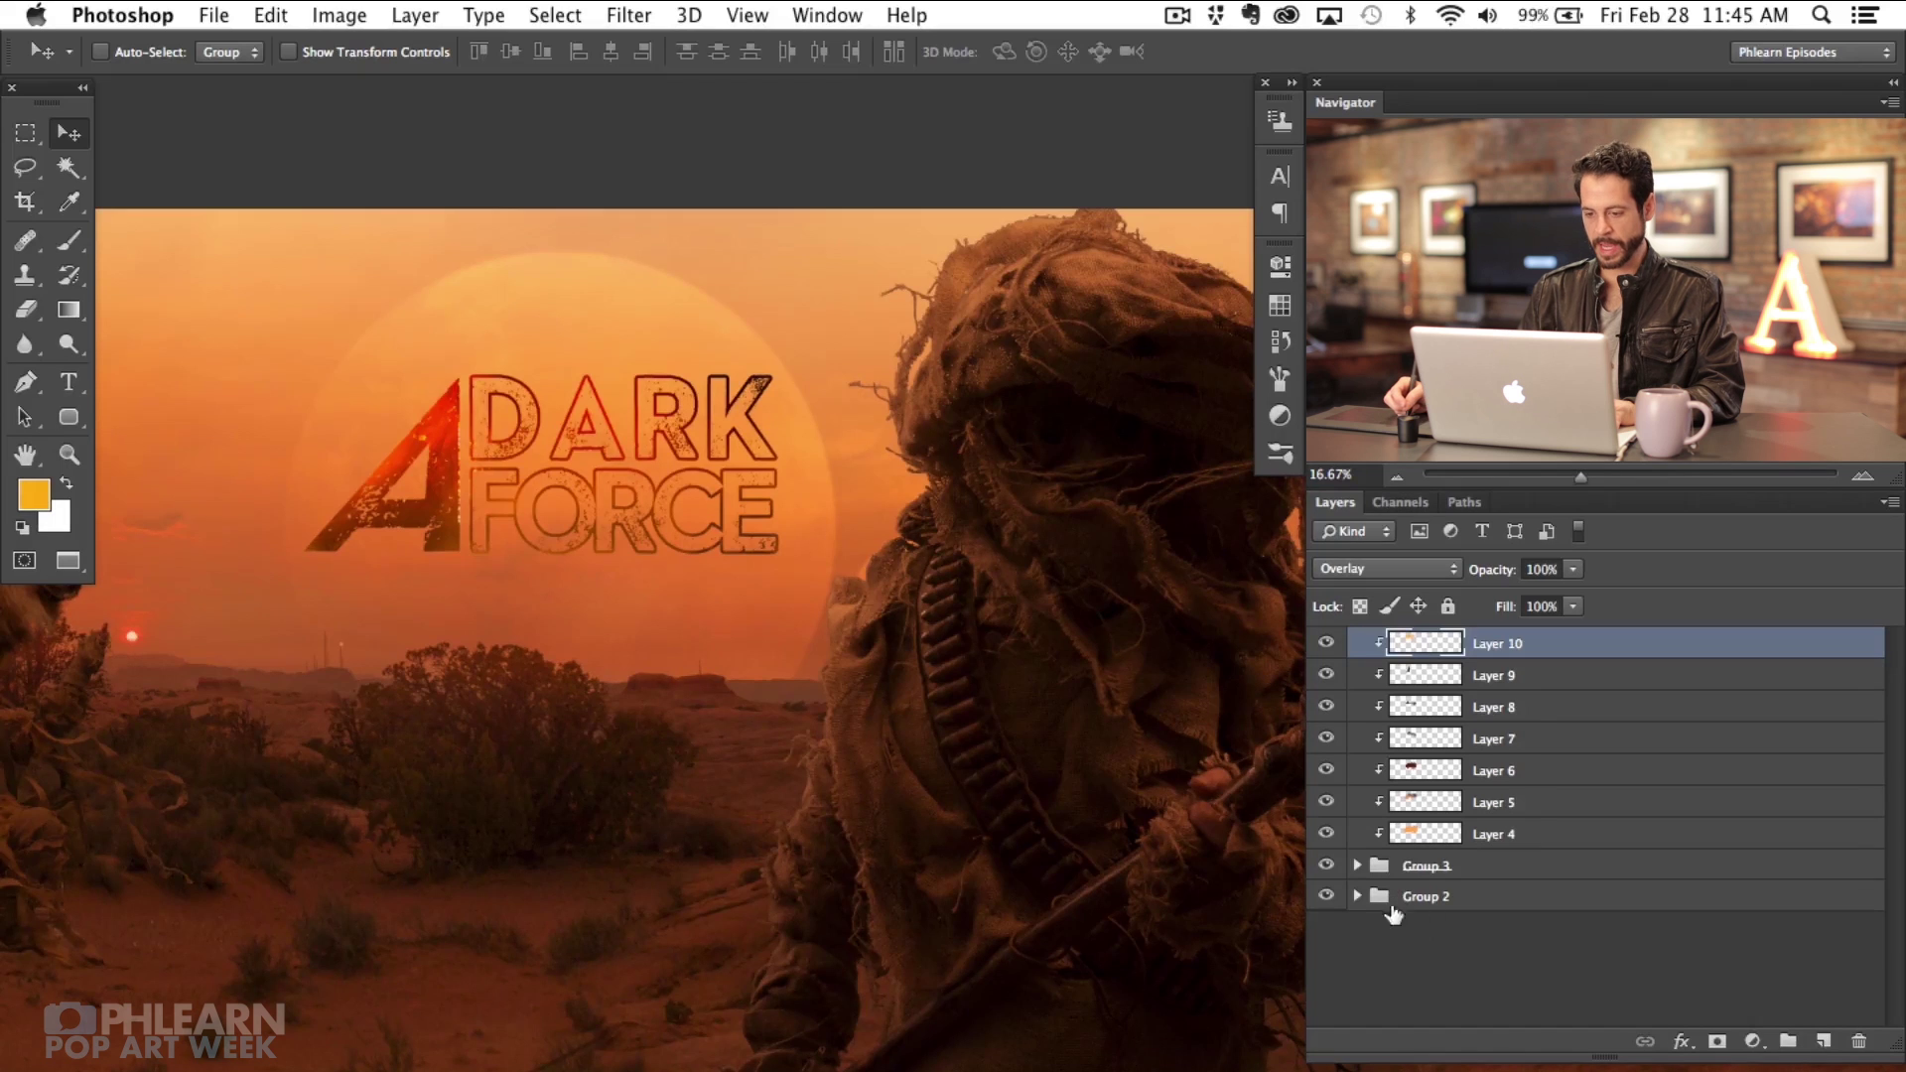
Step: Thicken the outside stroke of the dark text layer, trying sizes of 20 and 26 px, and copy its layer style to the force layer
key(super+equal)
key(super+equal)
scroll(838, 757, left, 5)
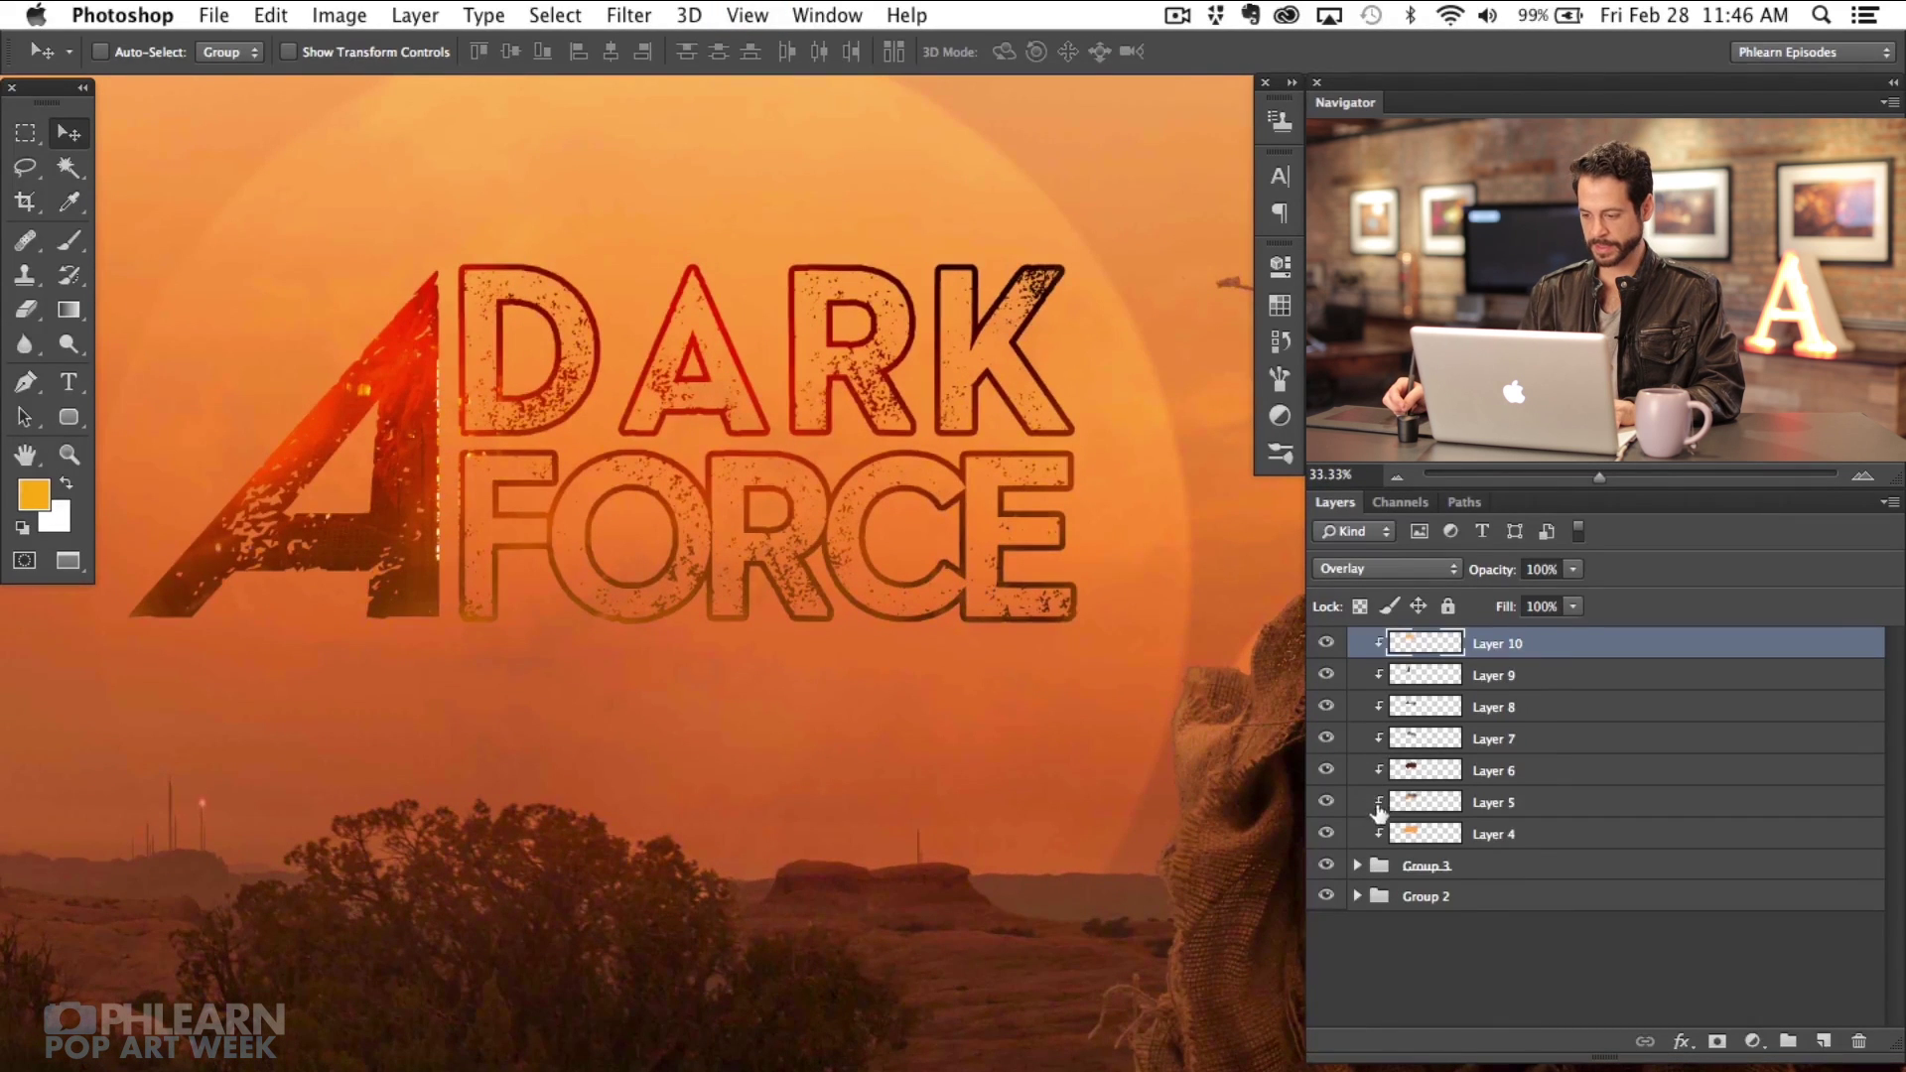
click(1375, 872)
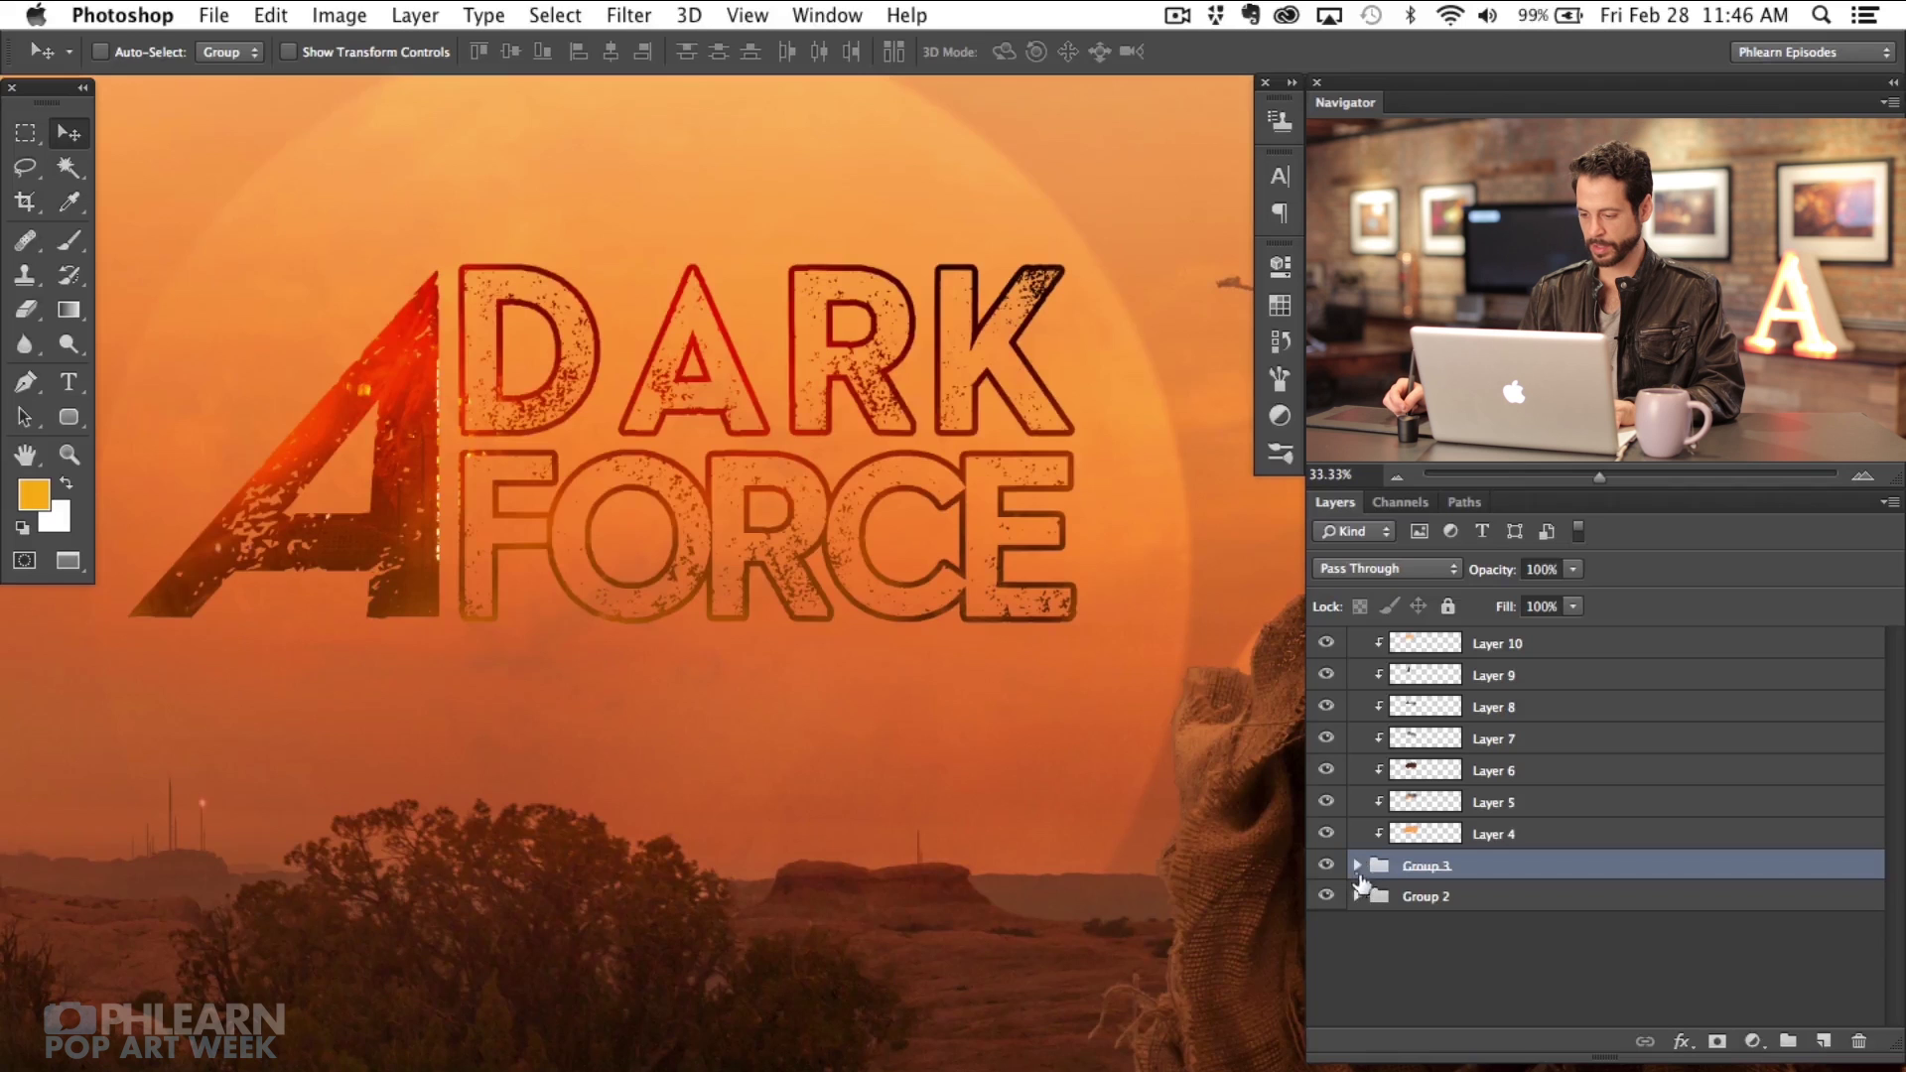
click(1357, 865)
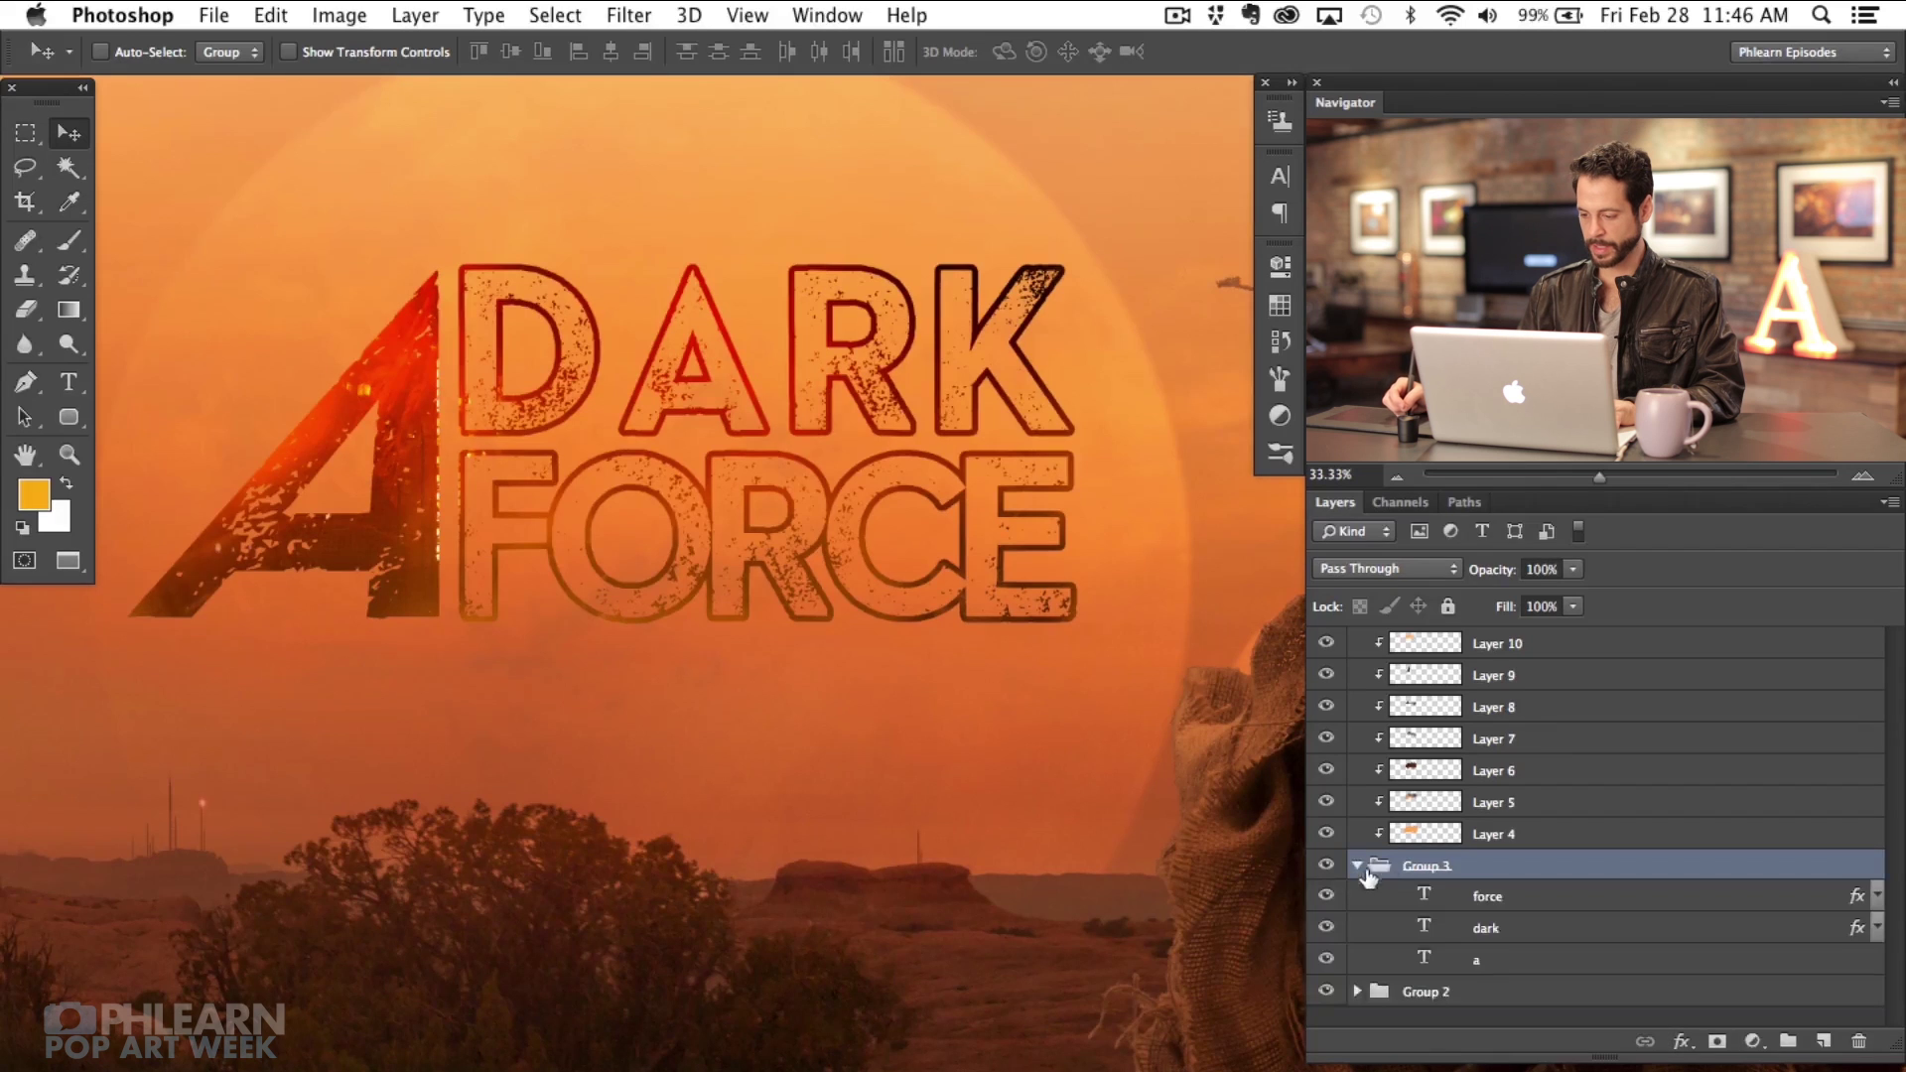
click(1854, 935)
double_click(1857, 933)
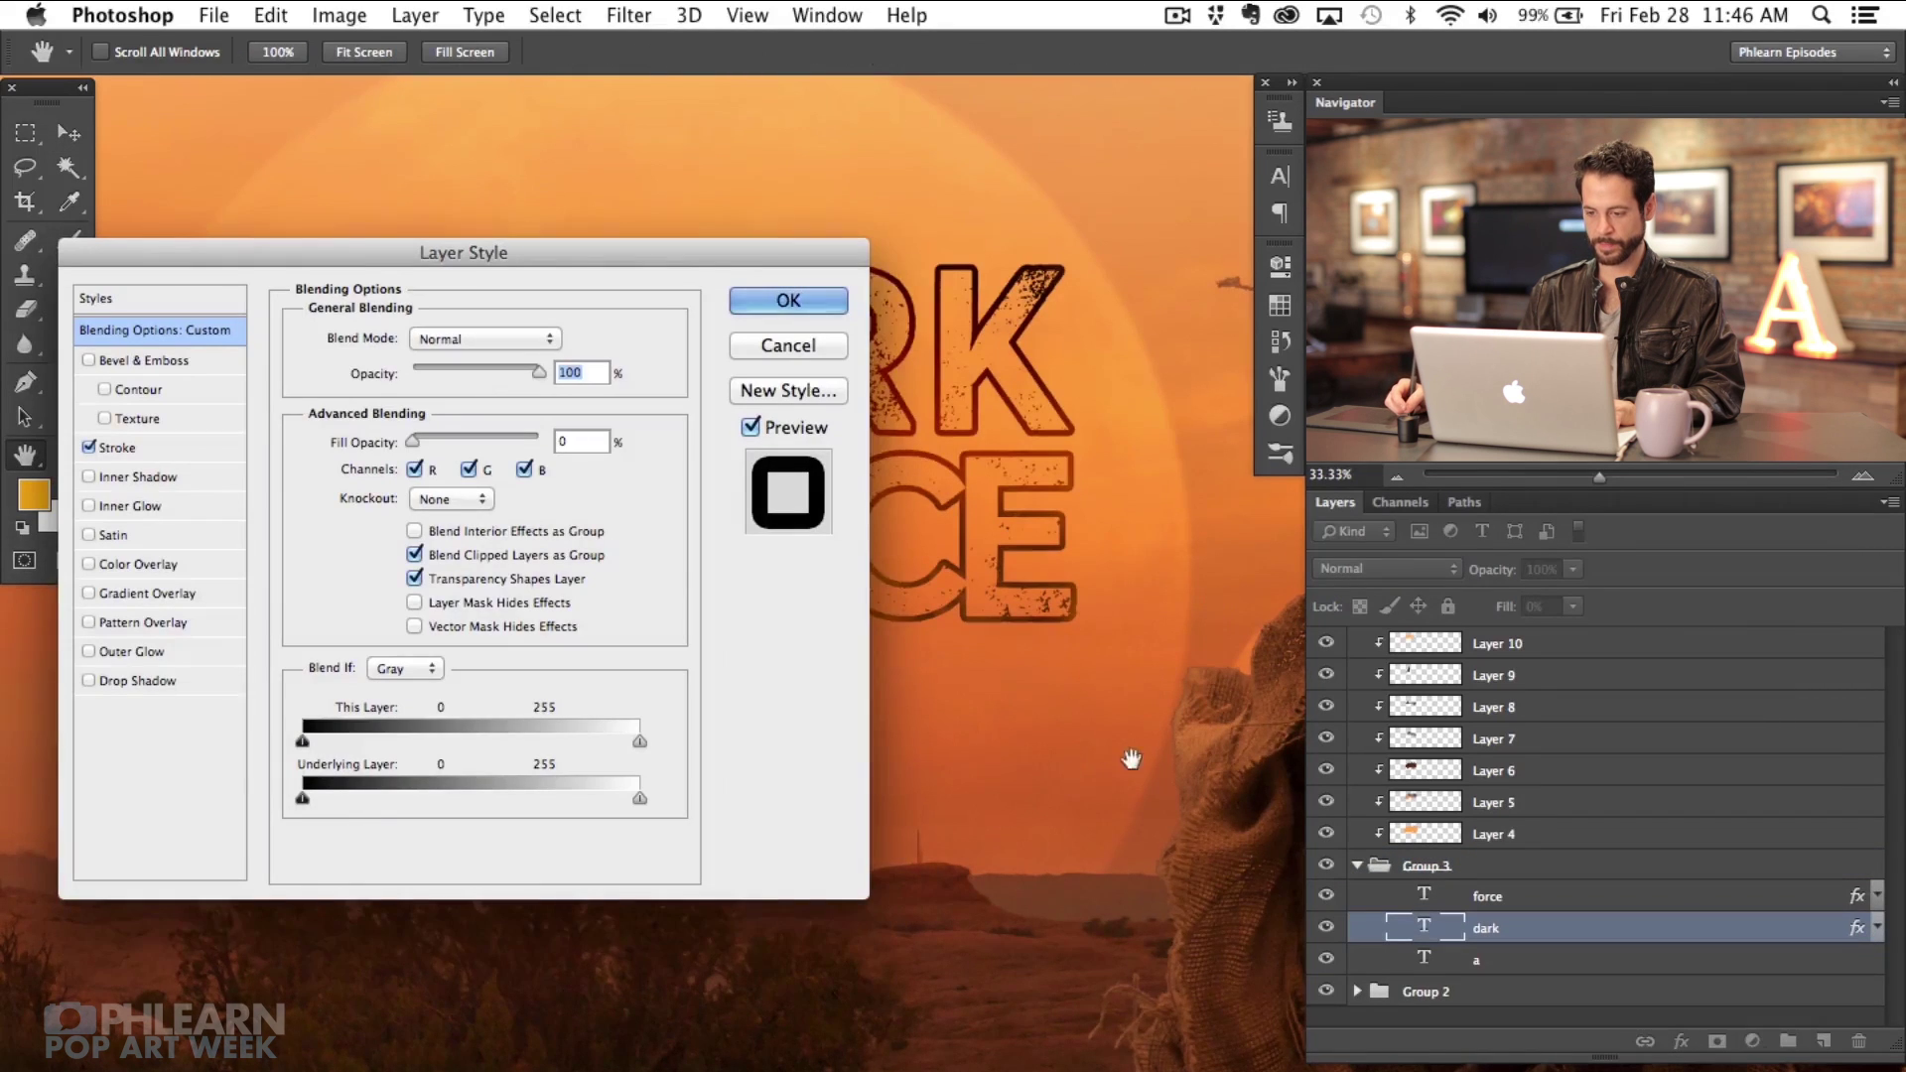
drag(710, 252, 688, 486)
click(129, 681)
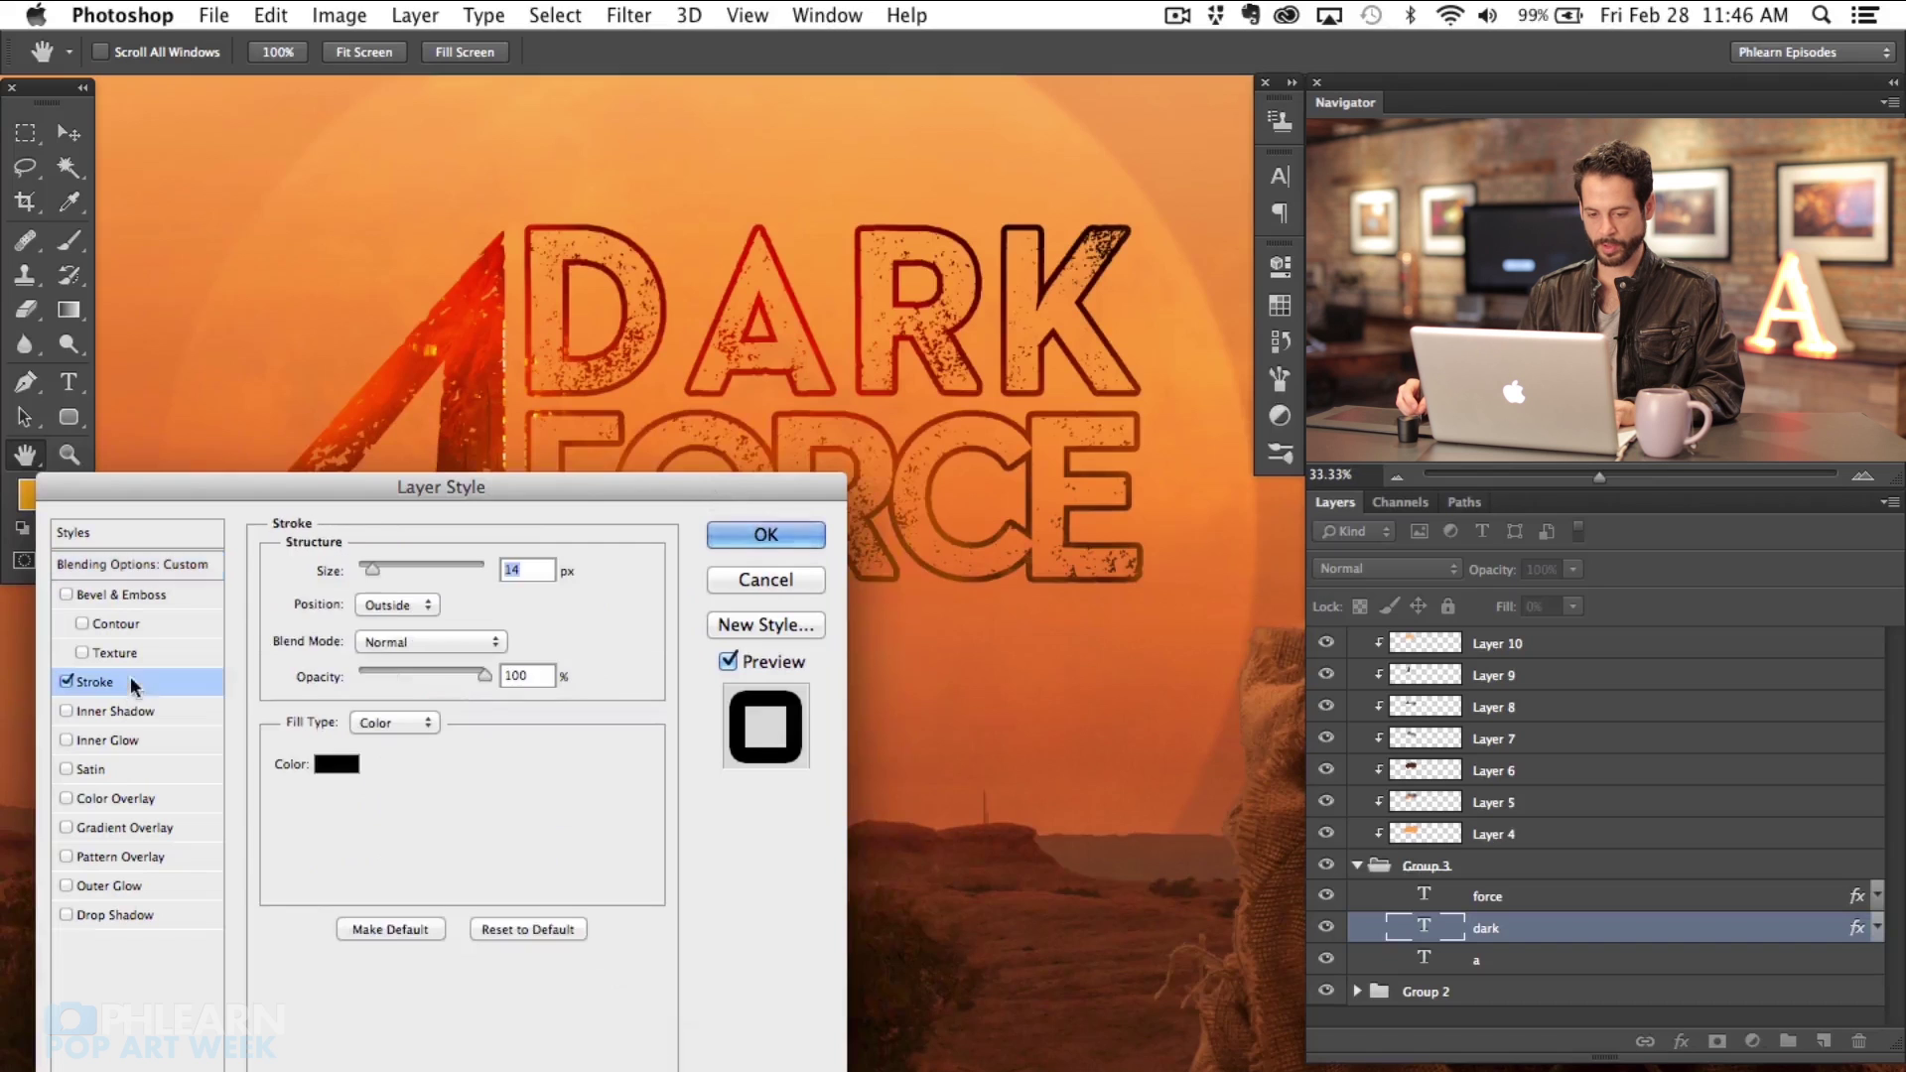
drag(1076, 672, 1054, 570)
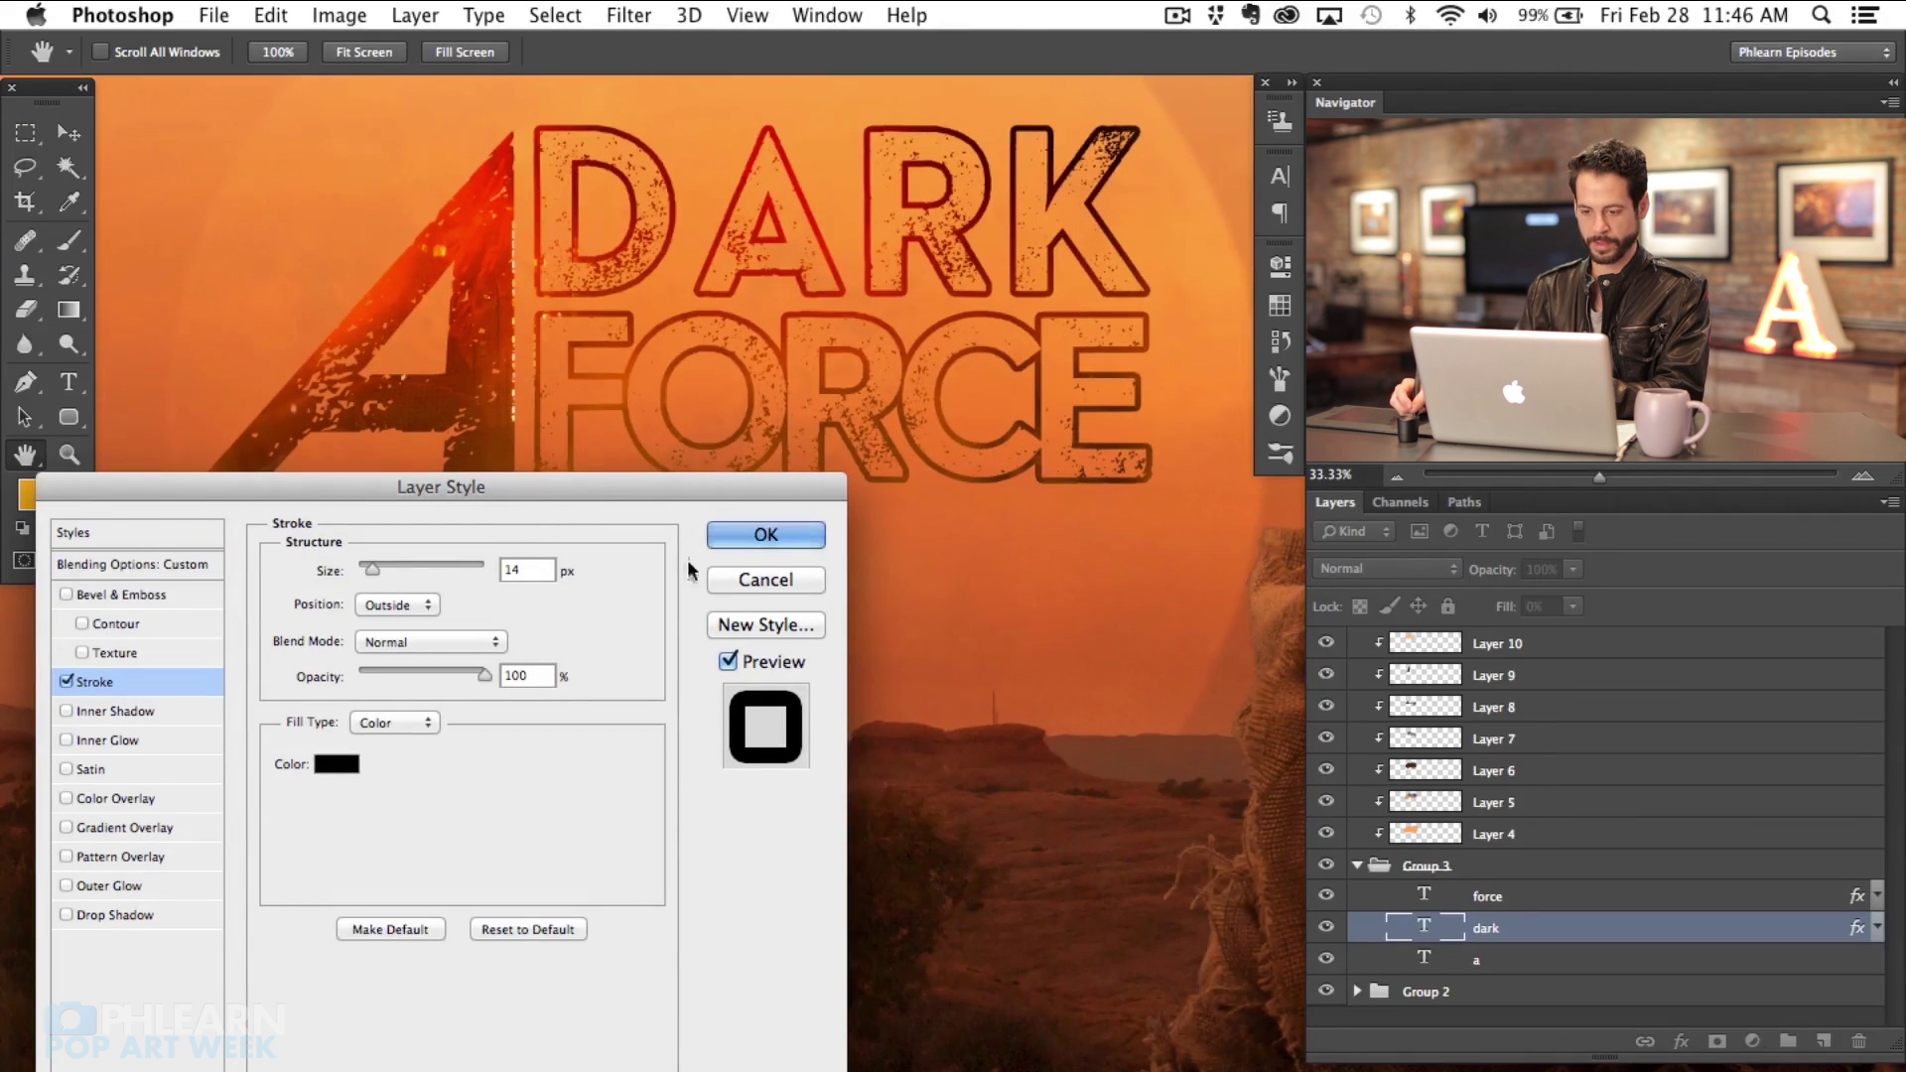
key(shift+Up)
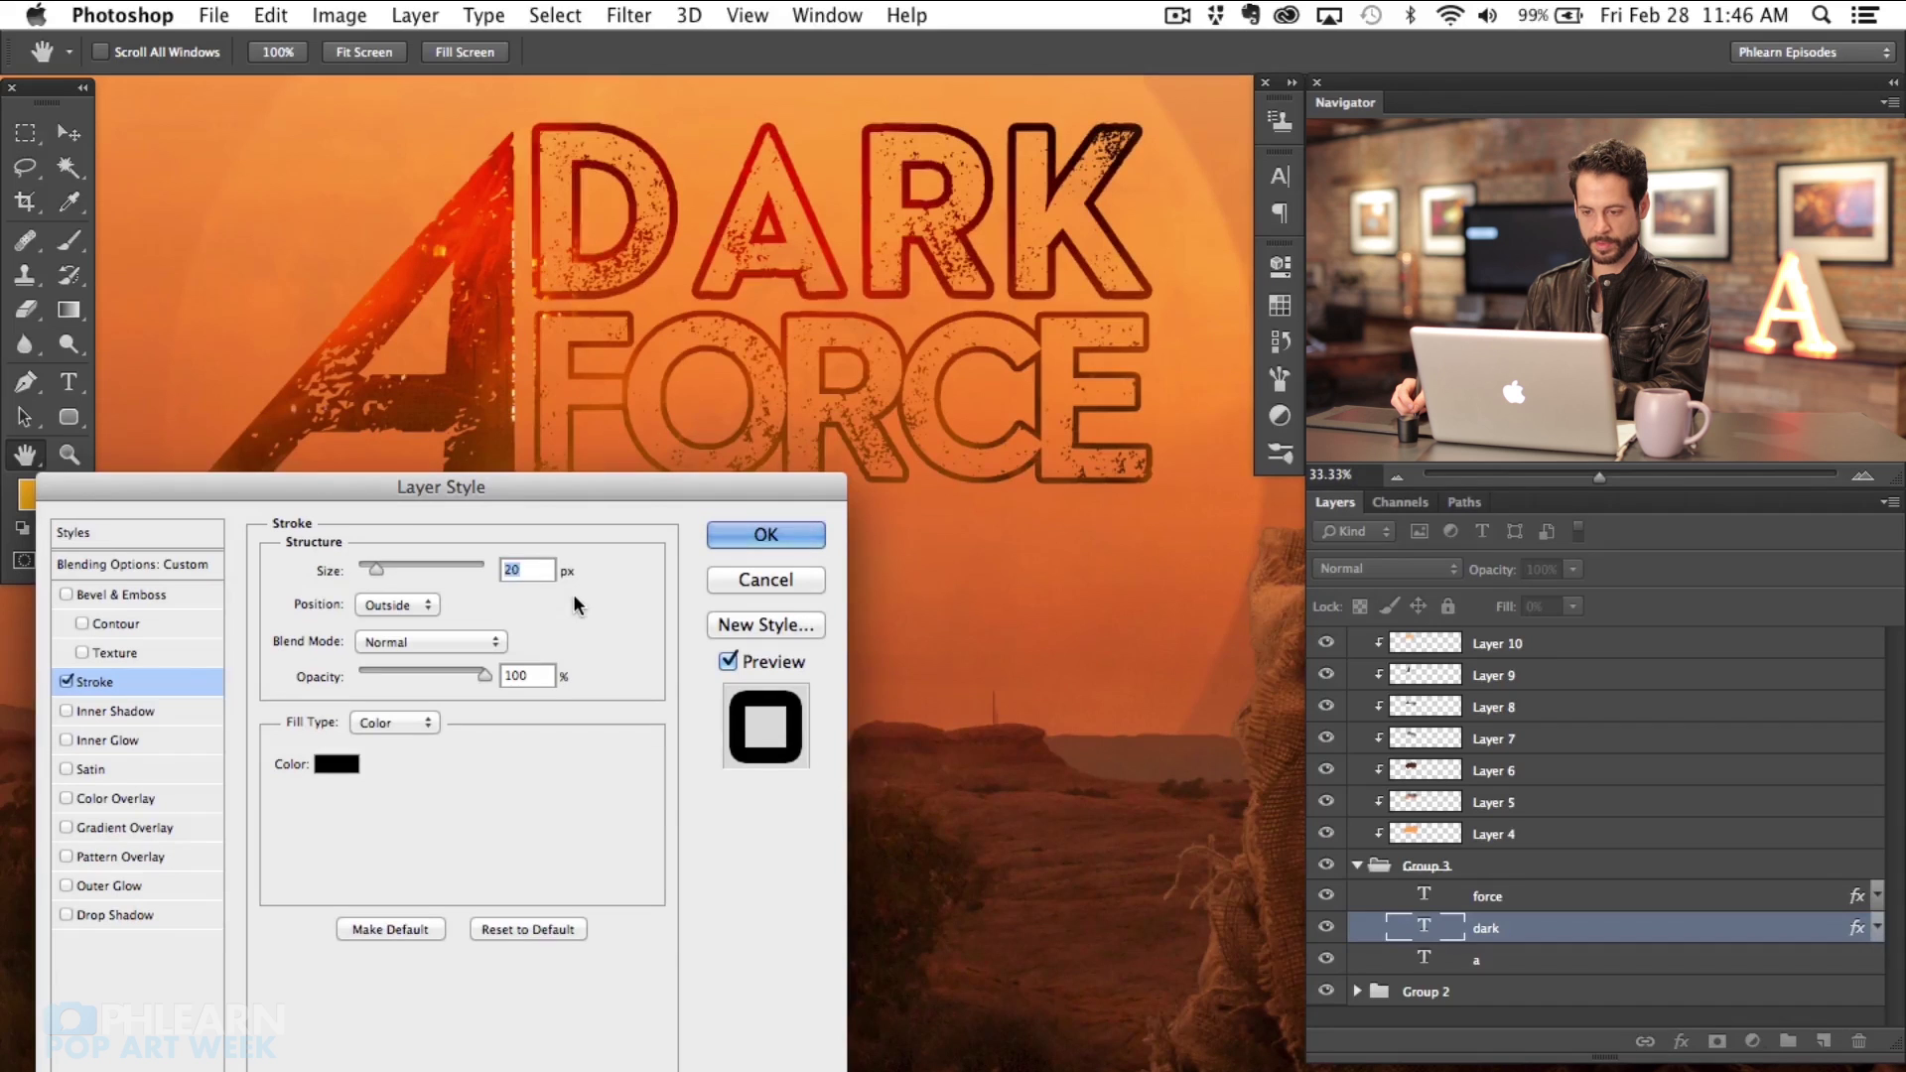
key(Up)
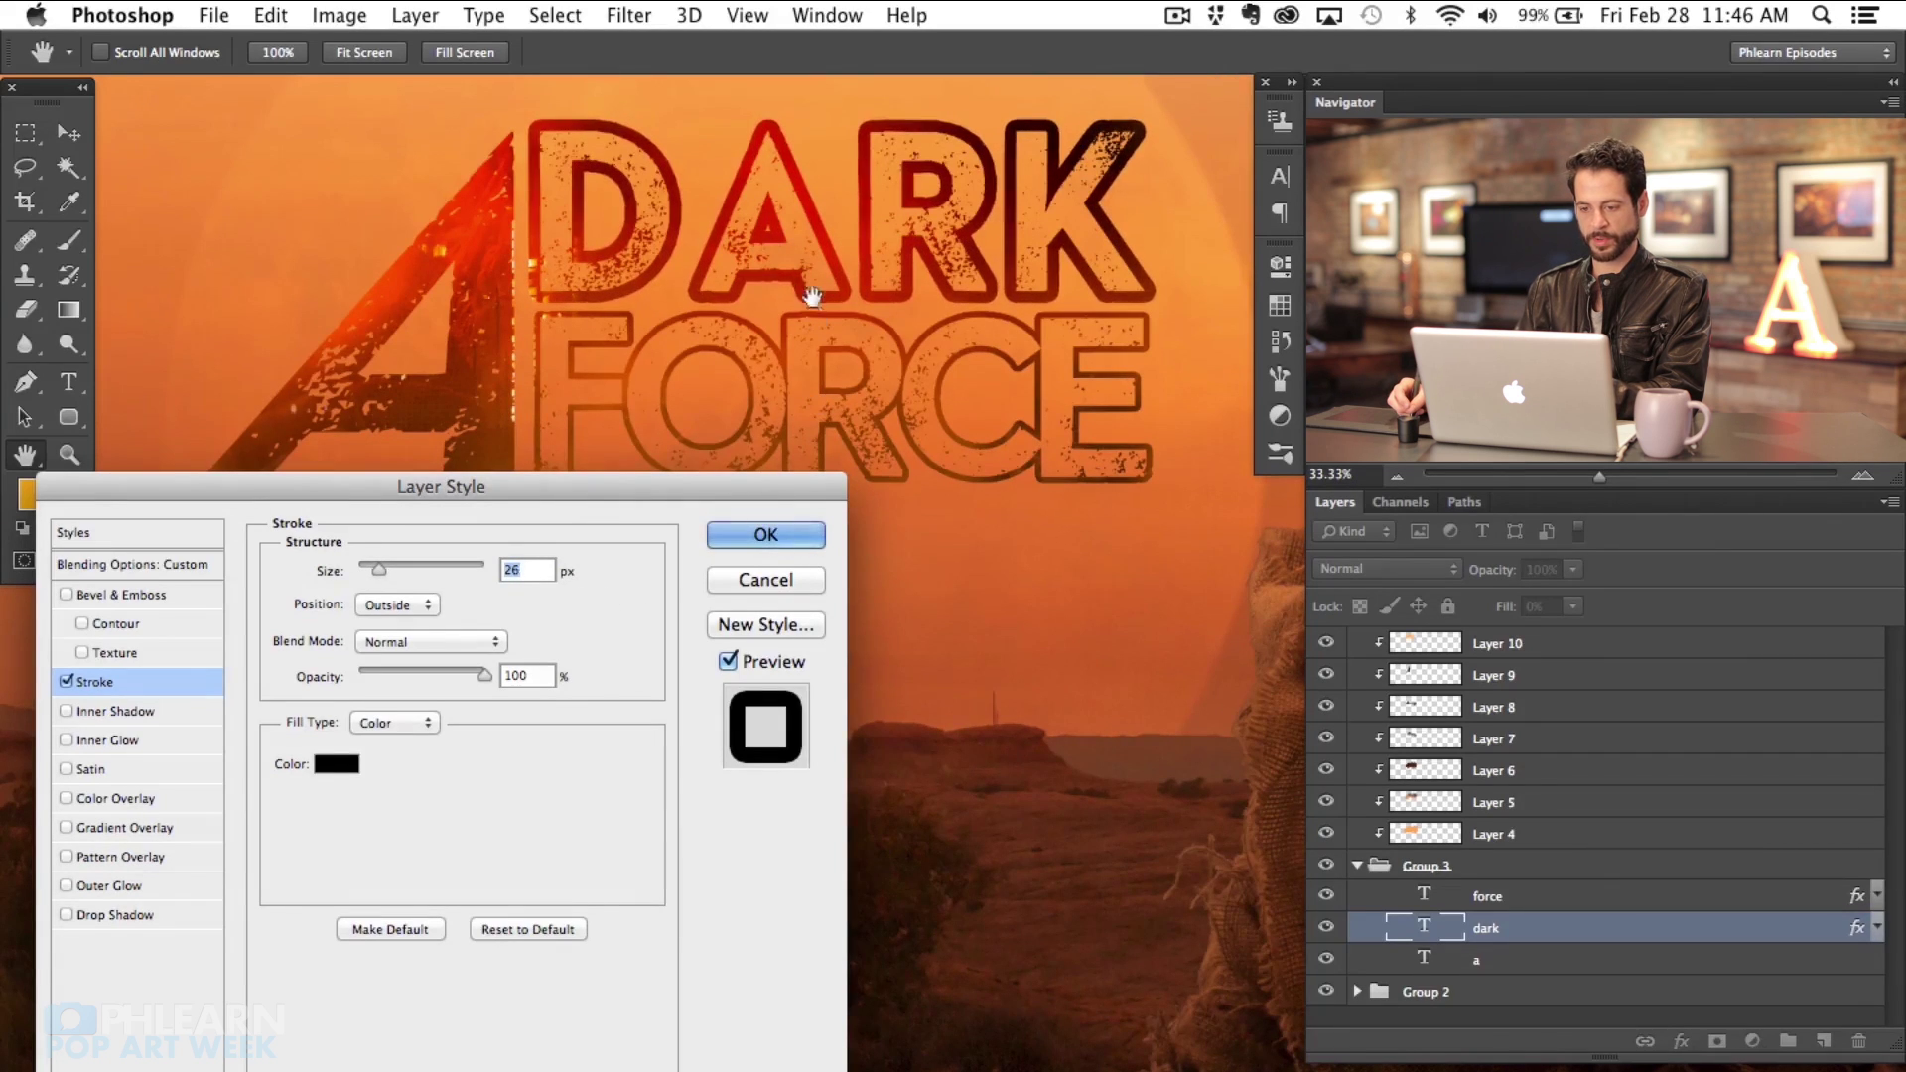
click(786, 536)
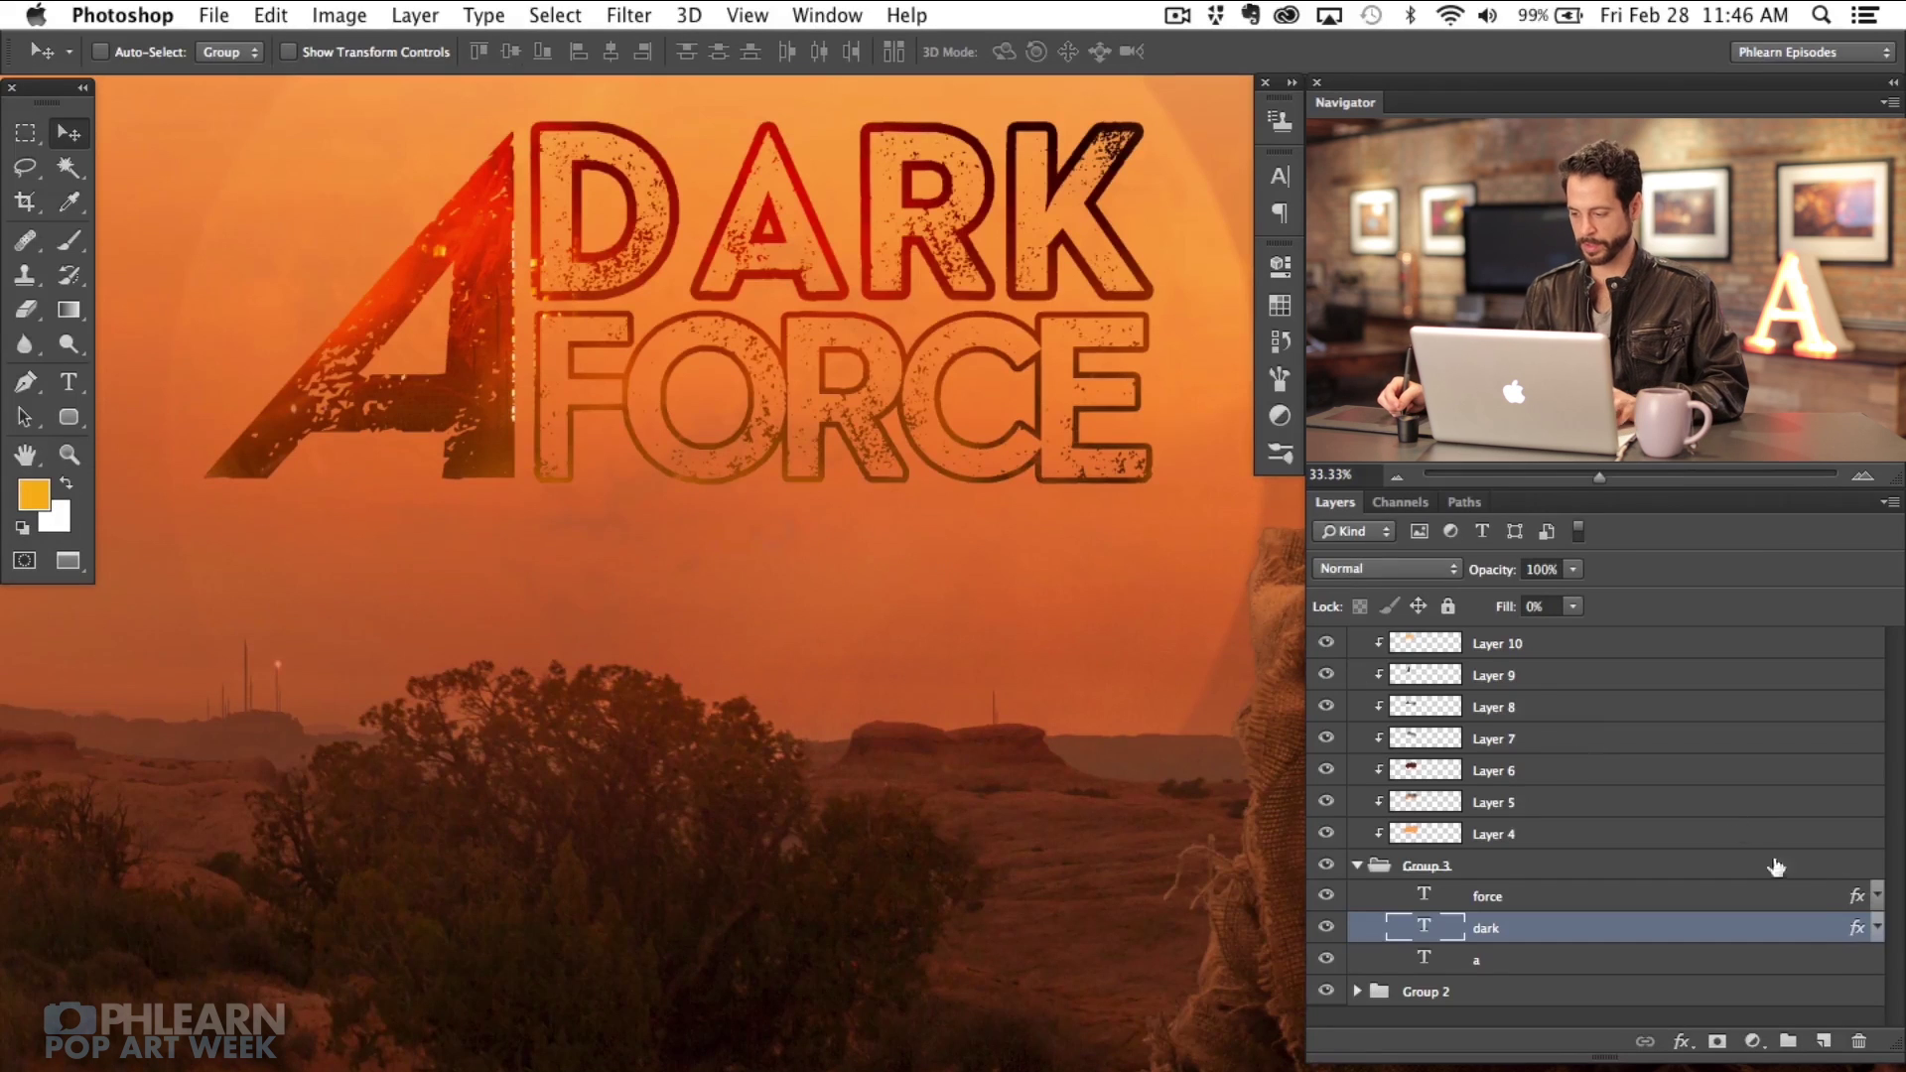
drag(1854, 938, 1850, 894)
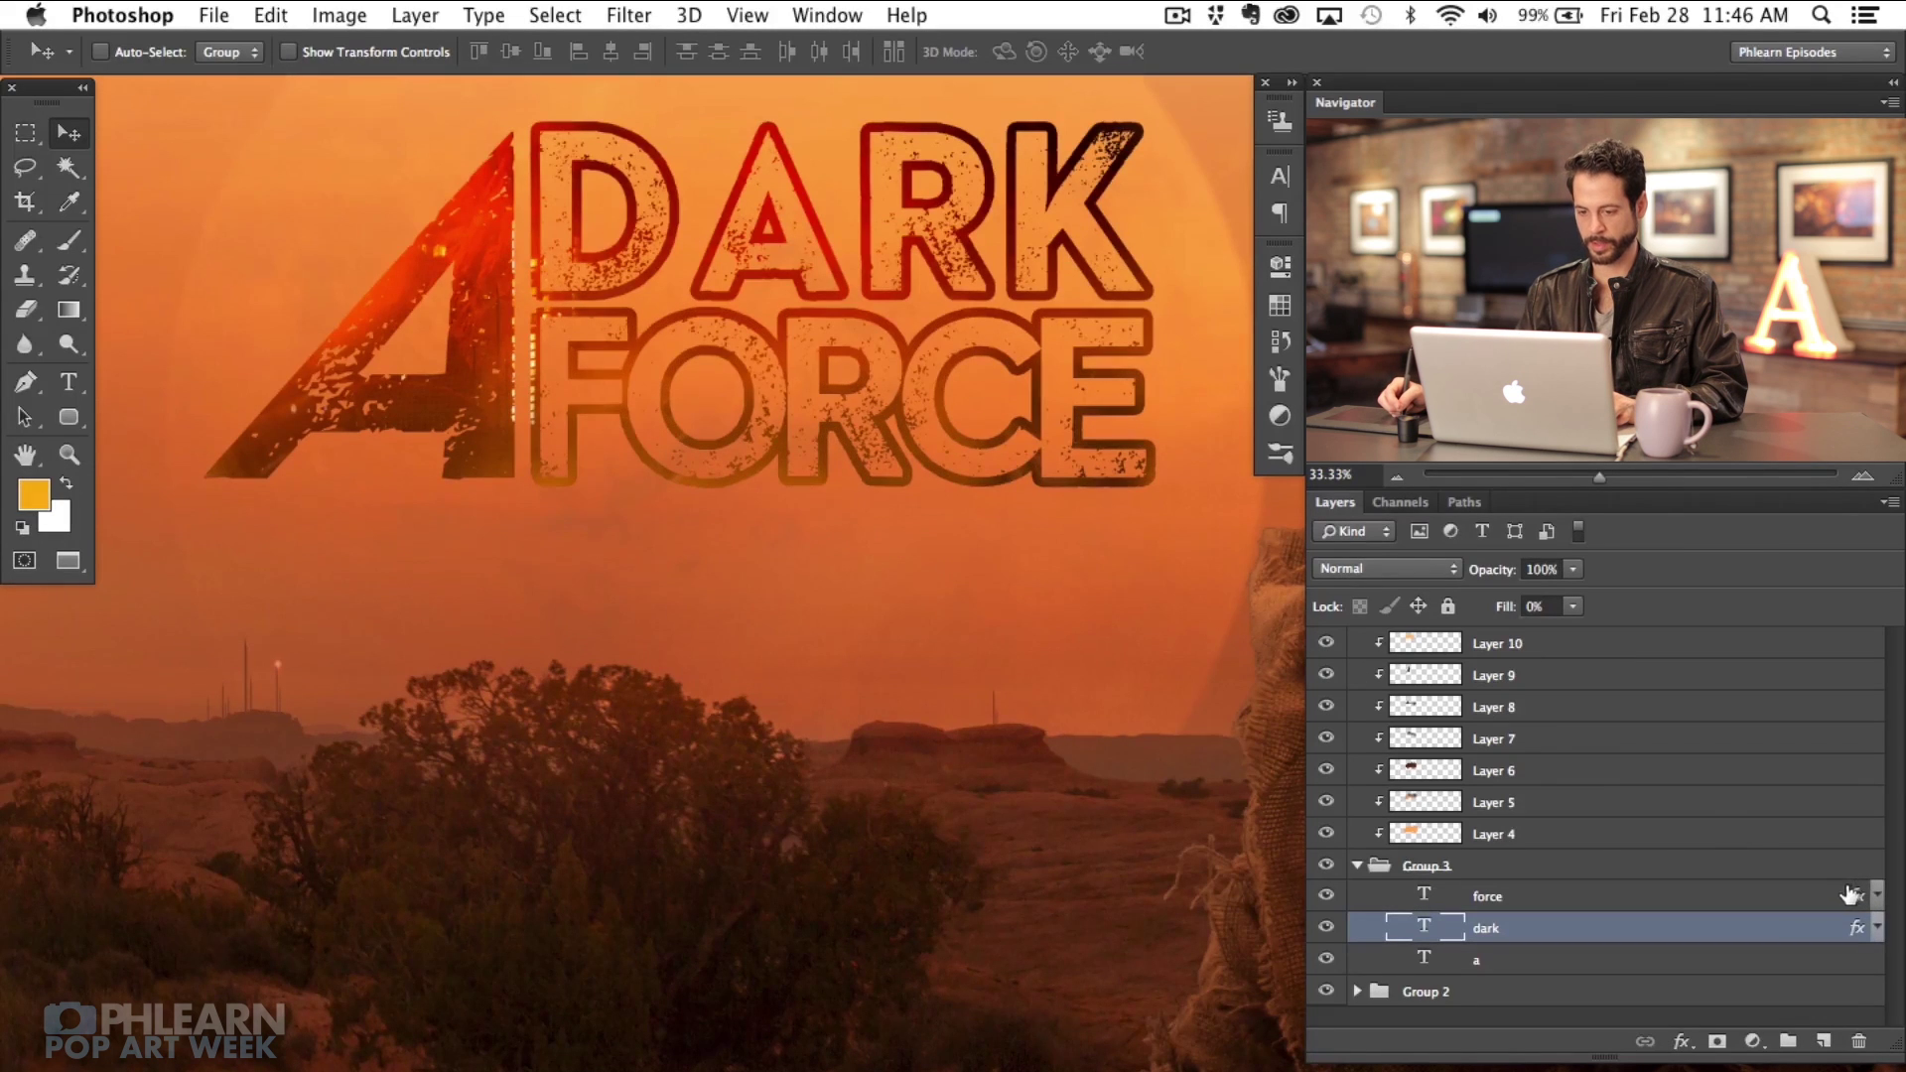
Step: Stretch the letter A vertically to 103.52% so it matches the height of the thickened words, then collapse Group 3
click(1508, 960)
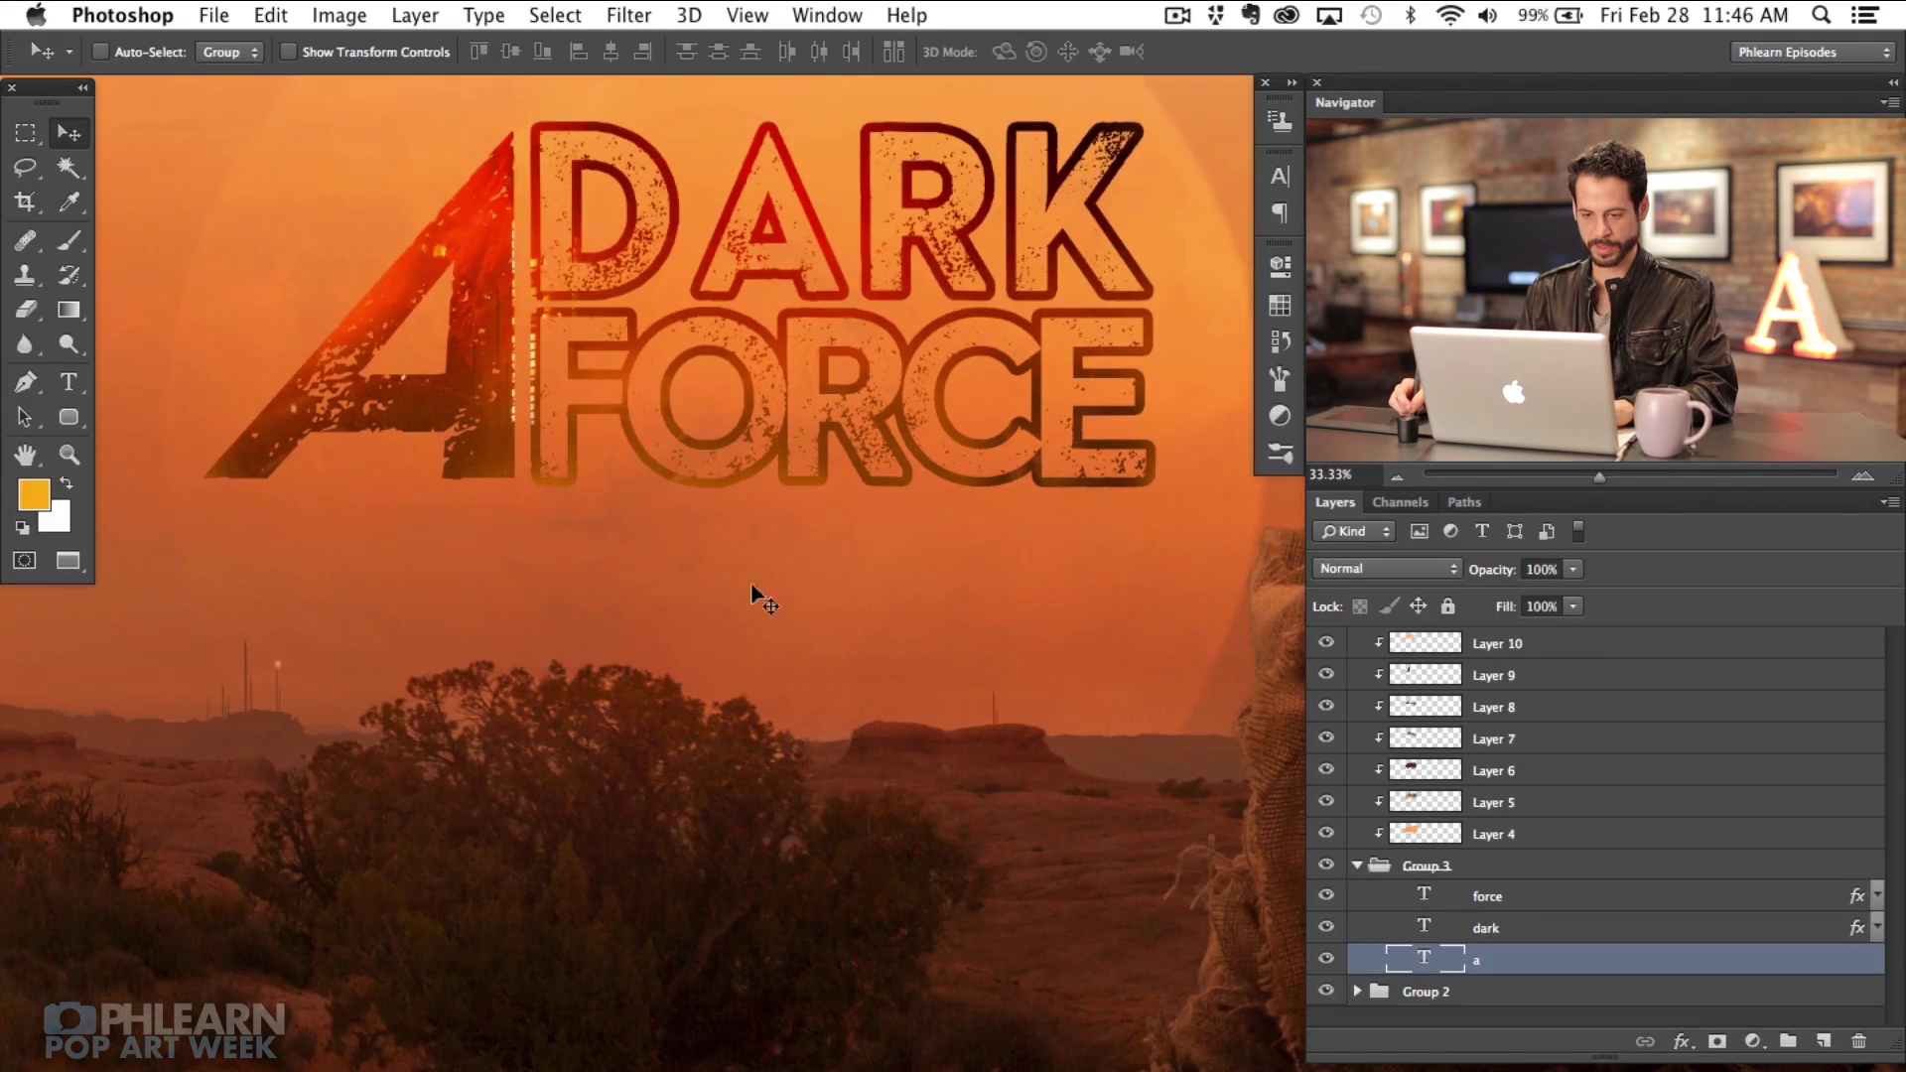
key(super+t)
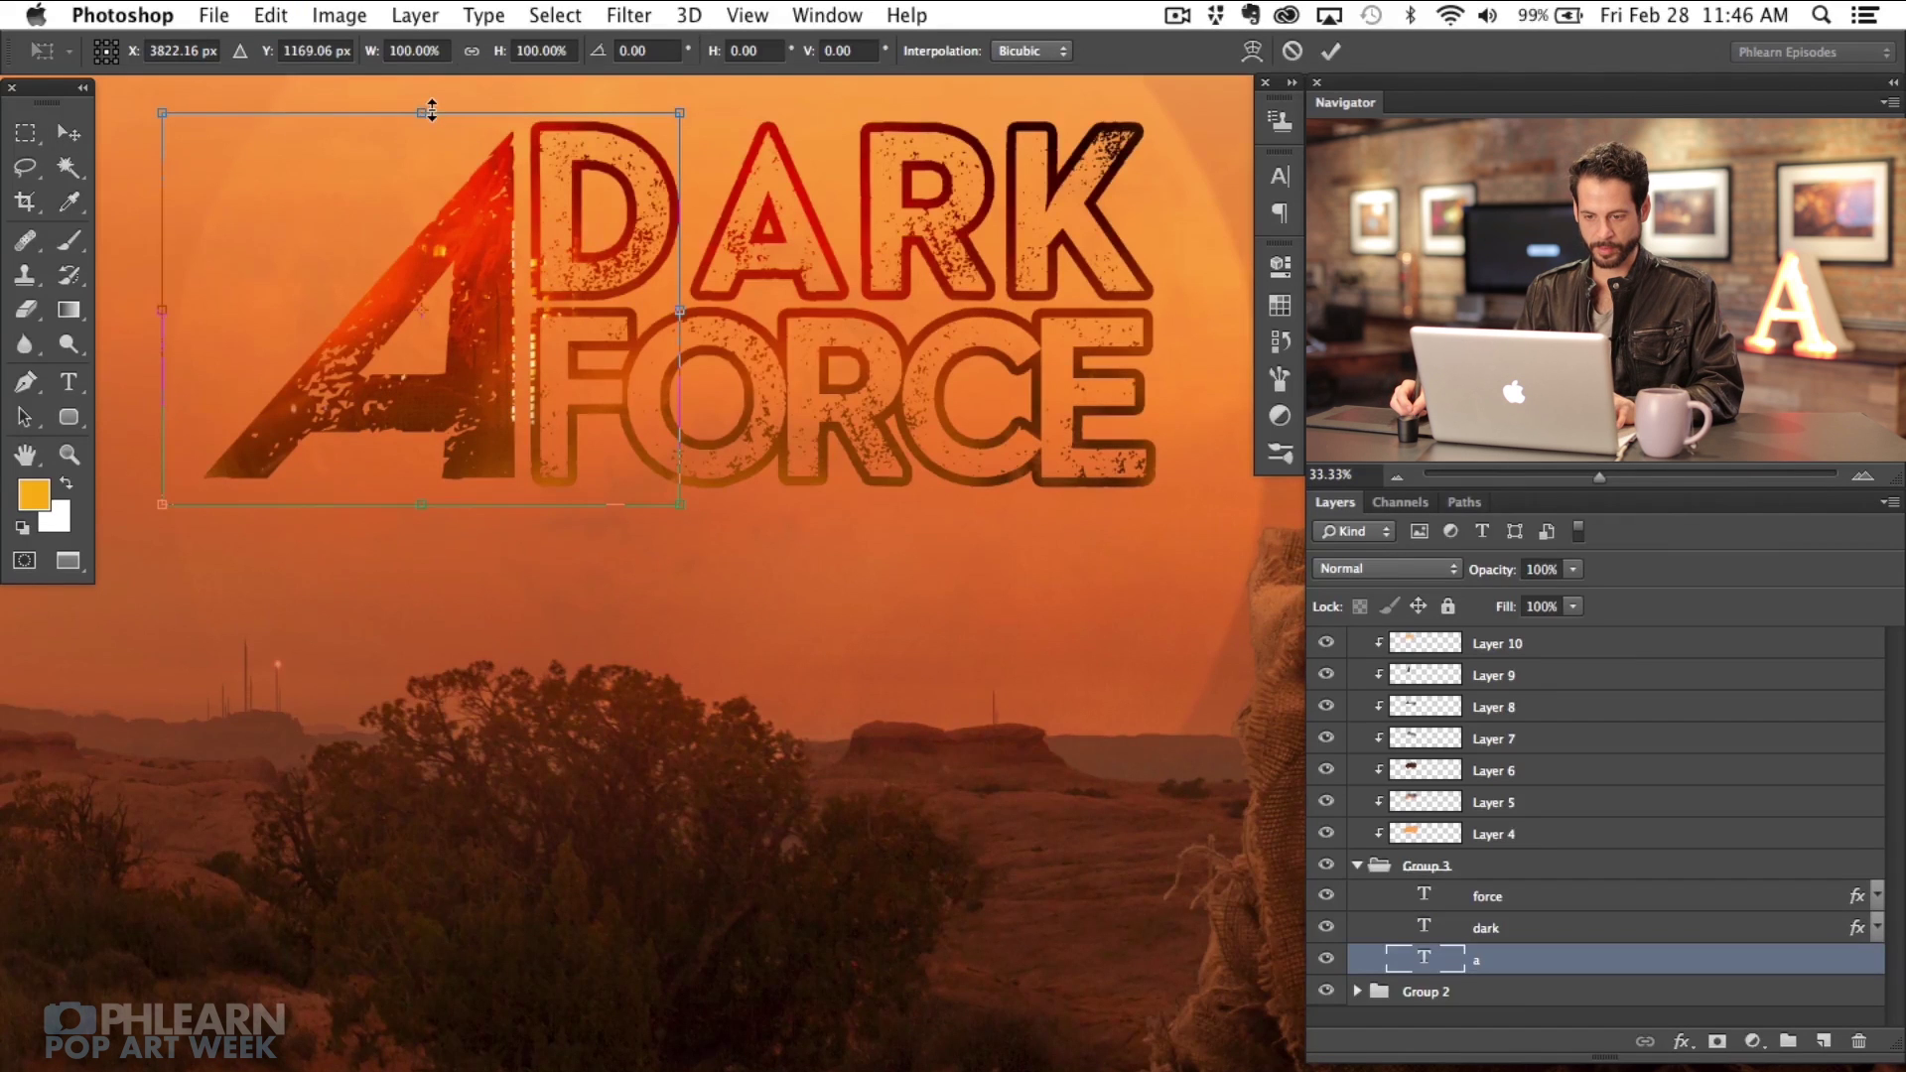
drag(432, 109, 441, 119)
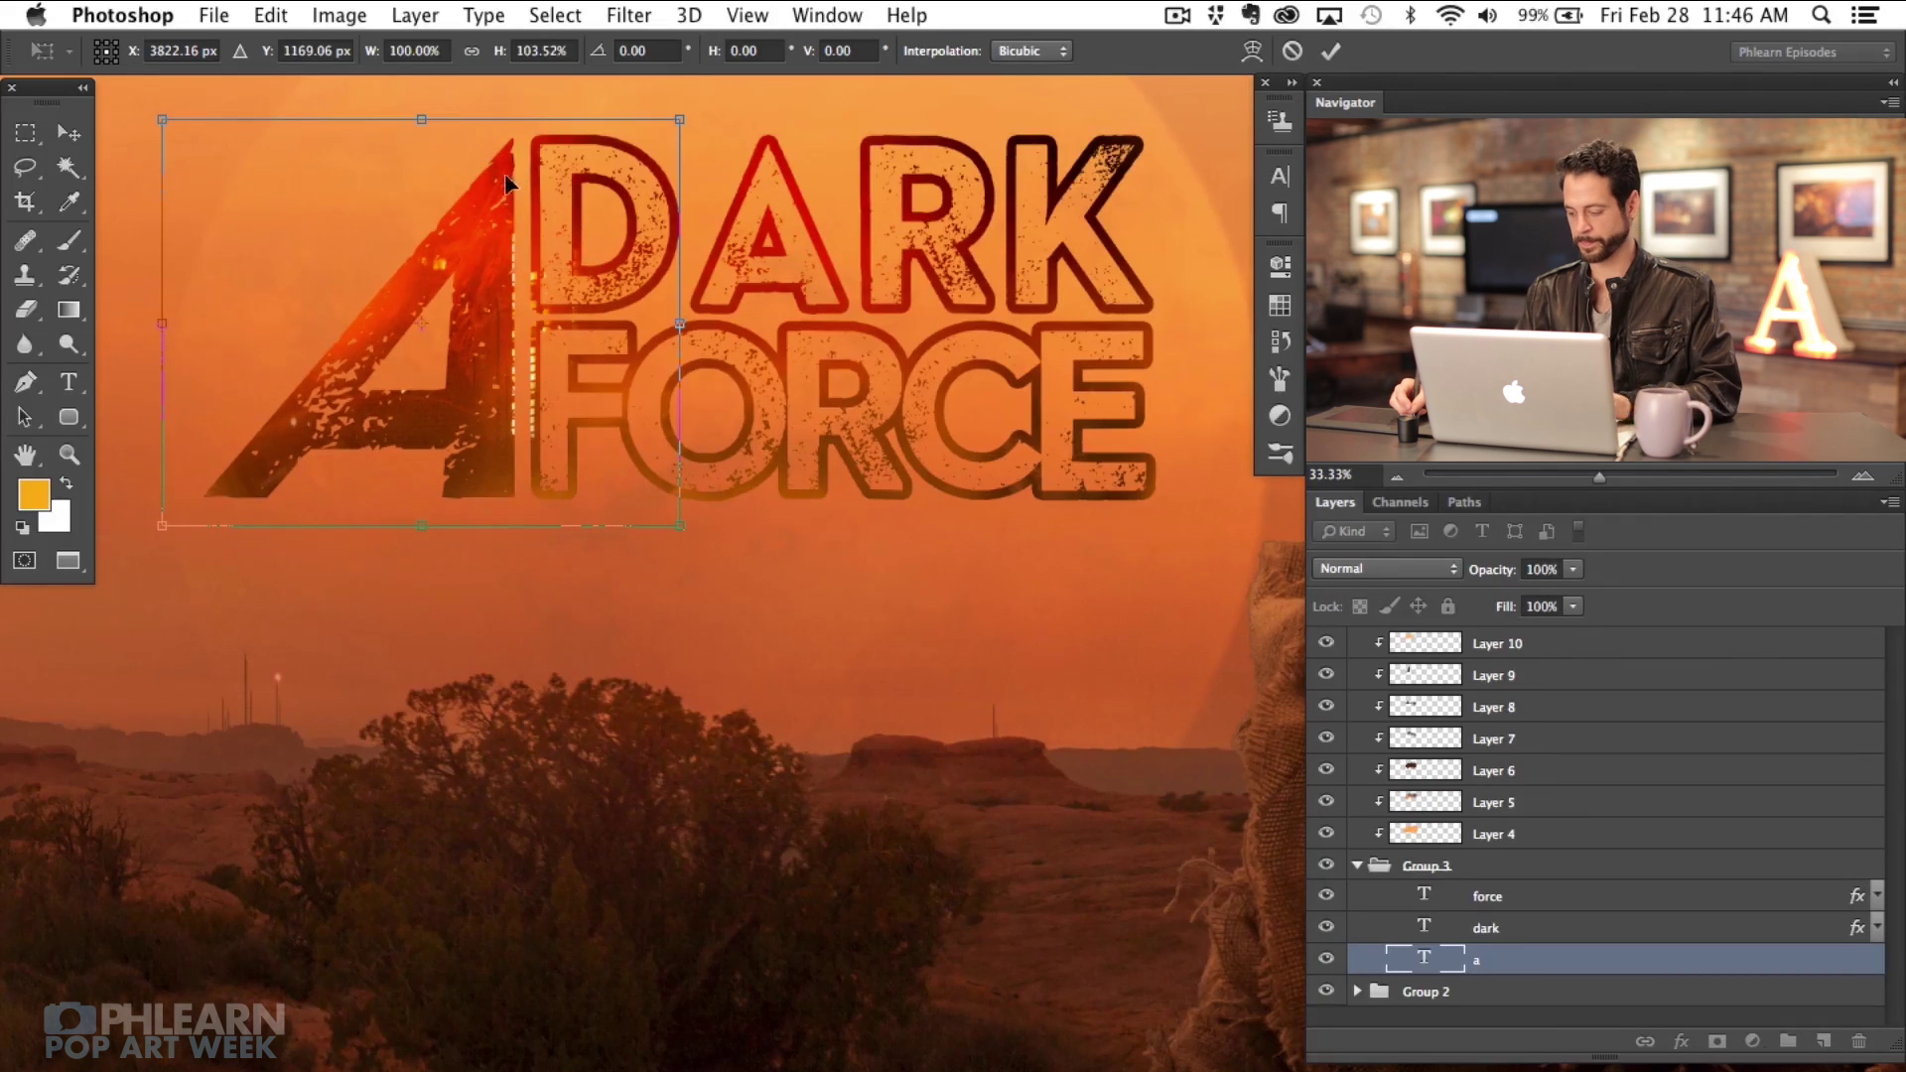
key(Return)
key(super+minus)
key(super+minus)
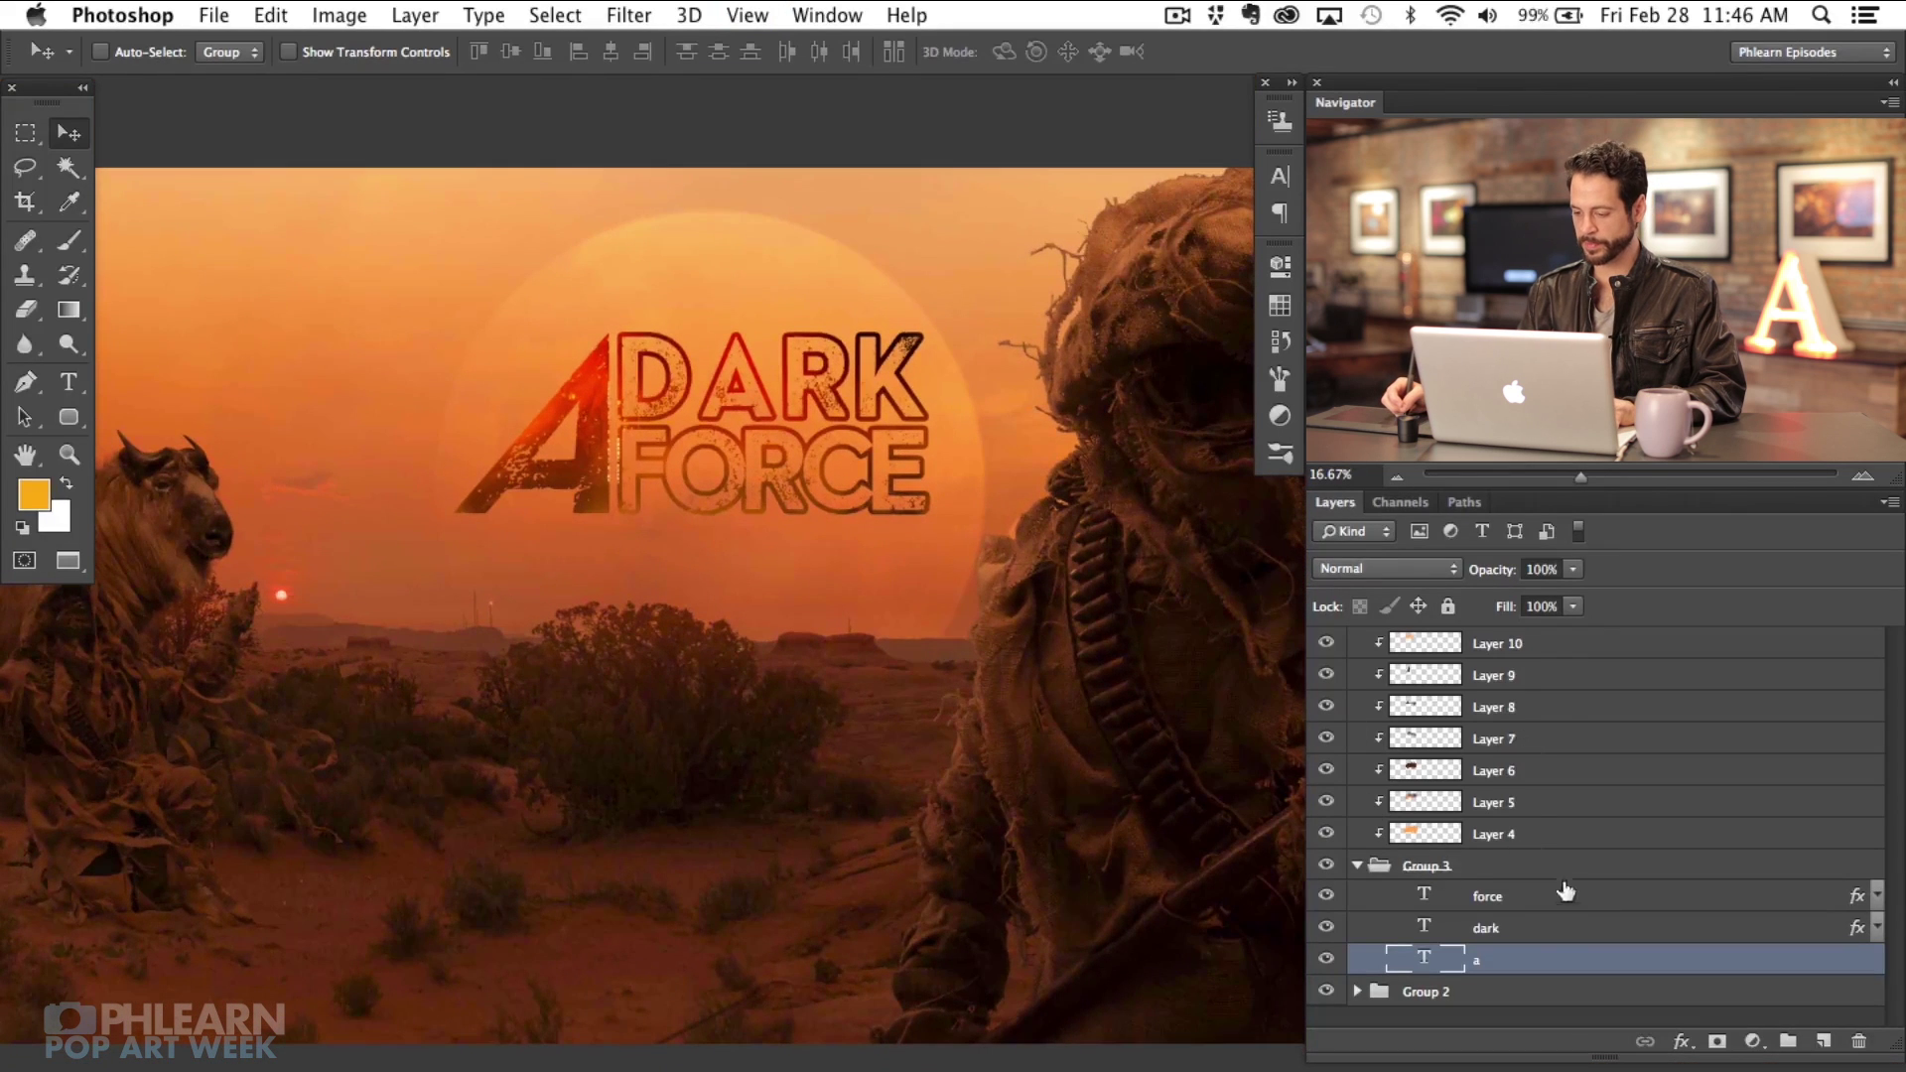
click(1371, 868)
click(1362, 867)
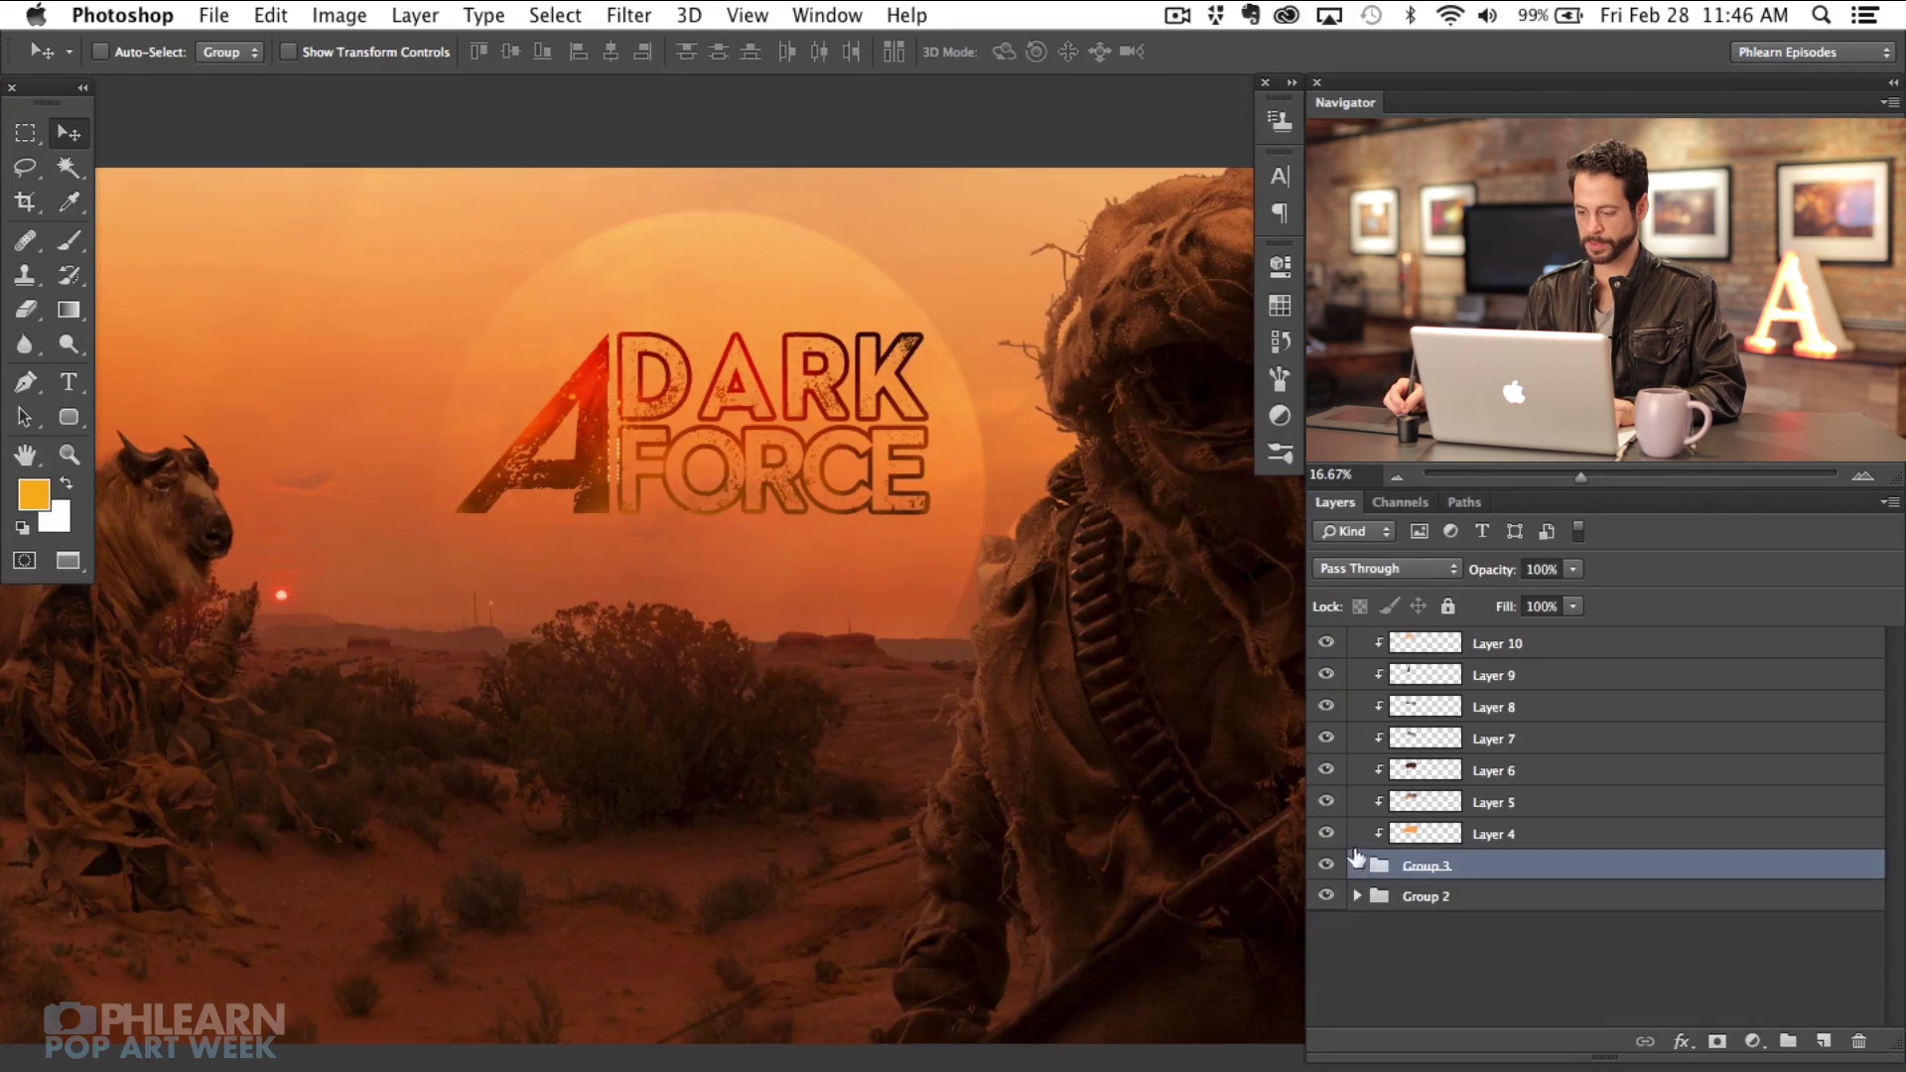
Step: Examine what the clipped layers above Group 3 contribute to the title by toggling their visibility
drag(1325, 789, 1326, 641)
click(1325, 832)
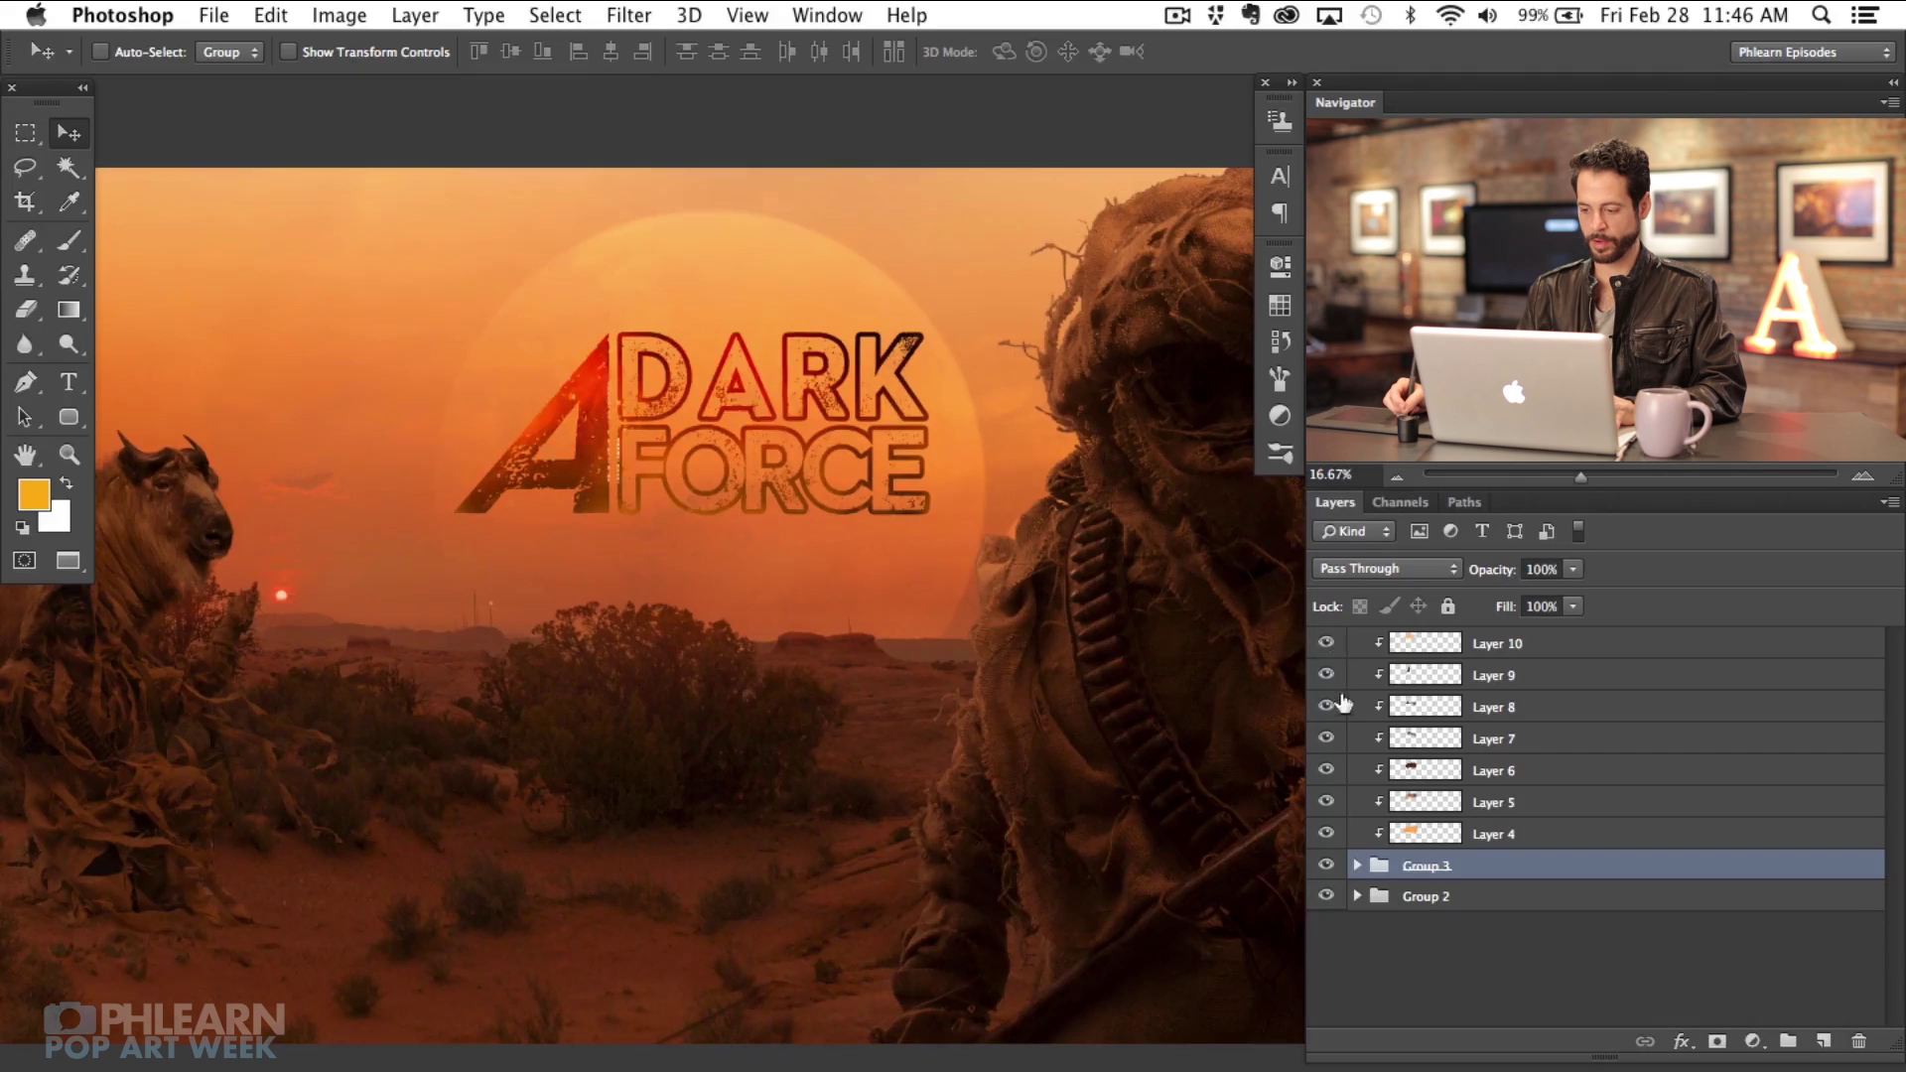
click(1326, 738)
click(1327, 770)
click(1327, 770)
click(1327, 770)
click(1327, 770)
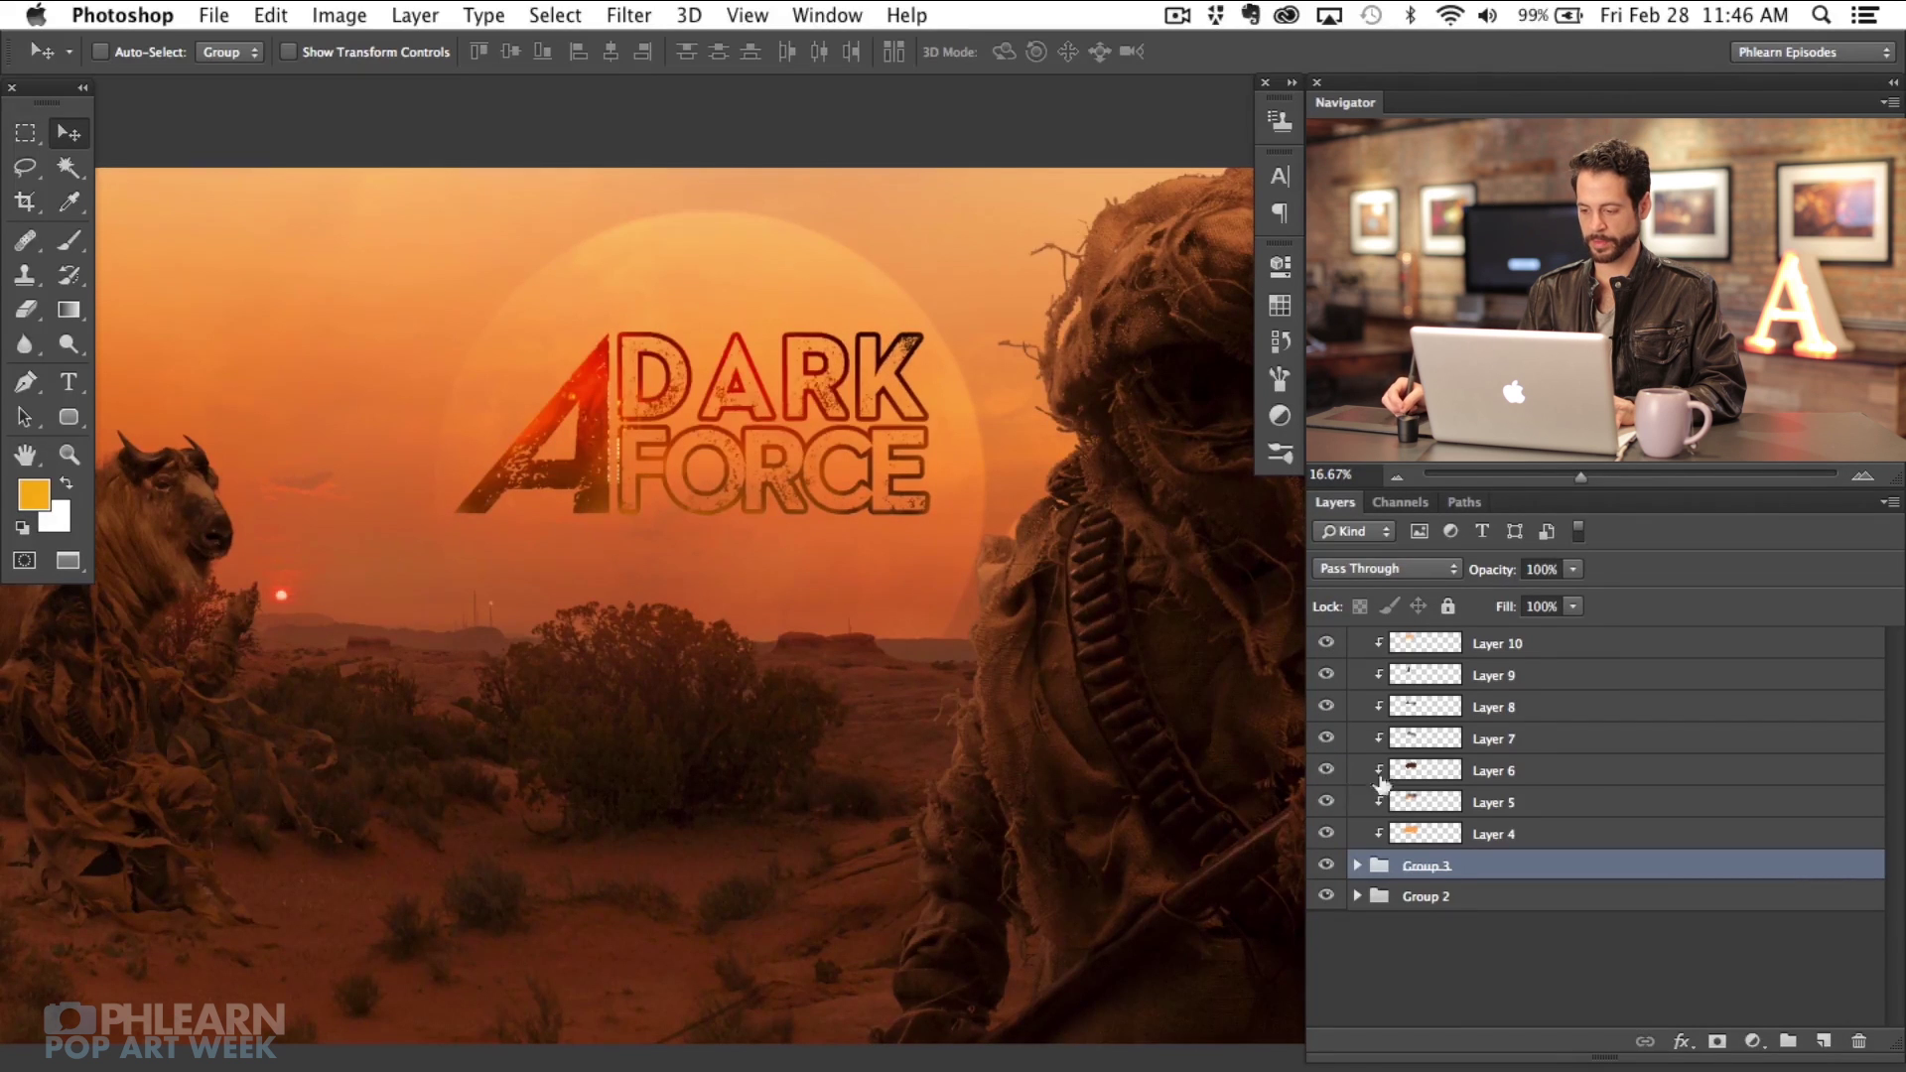
Step: Reduce the opacity of Layer 6 to 75% and of Layer 5 to 72%
click(1584, 799)
click(1530, 778)
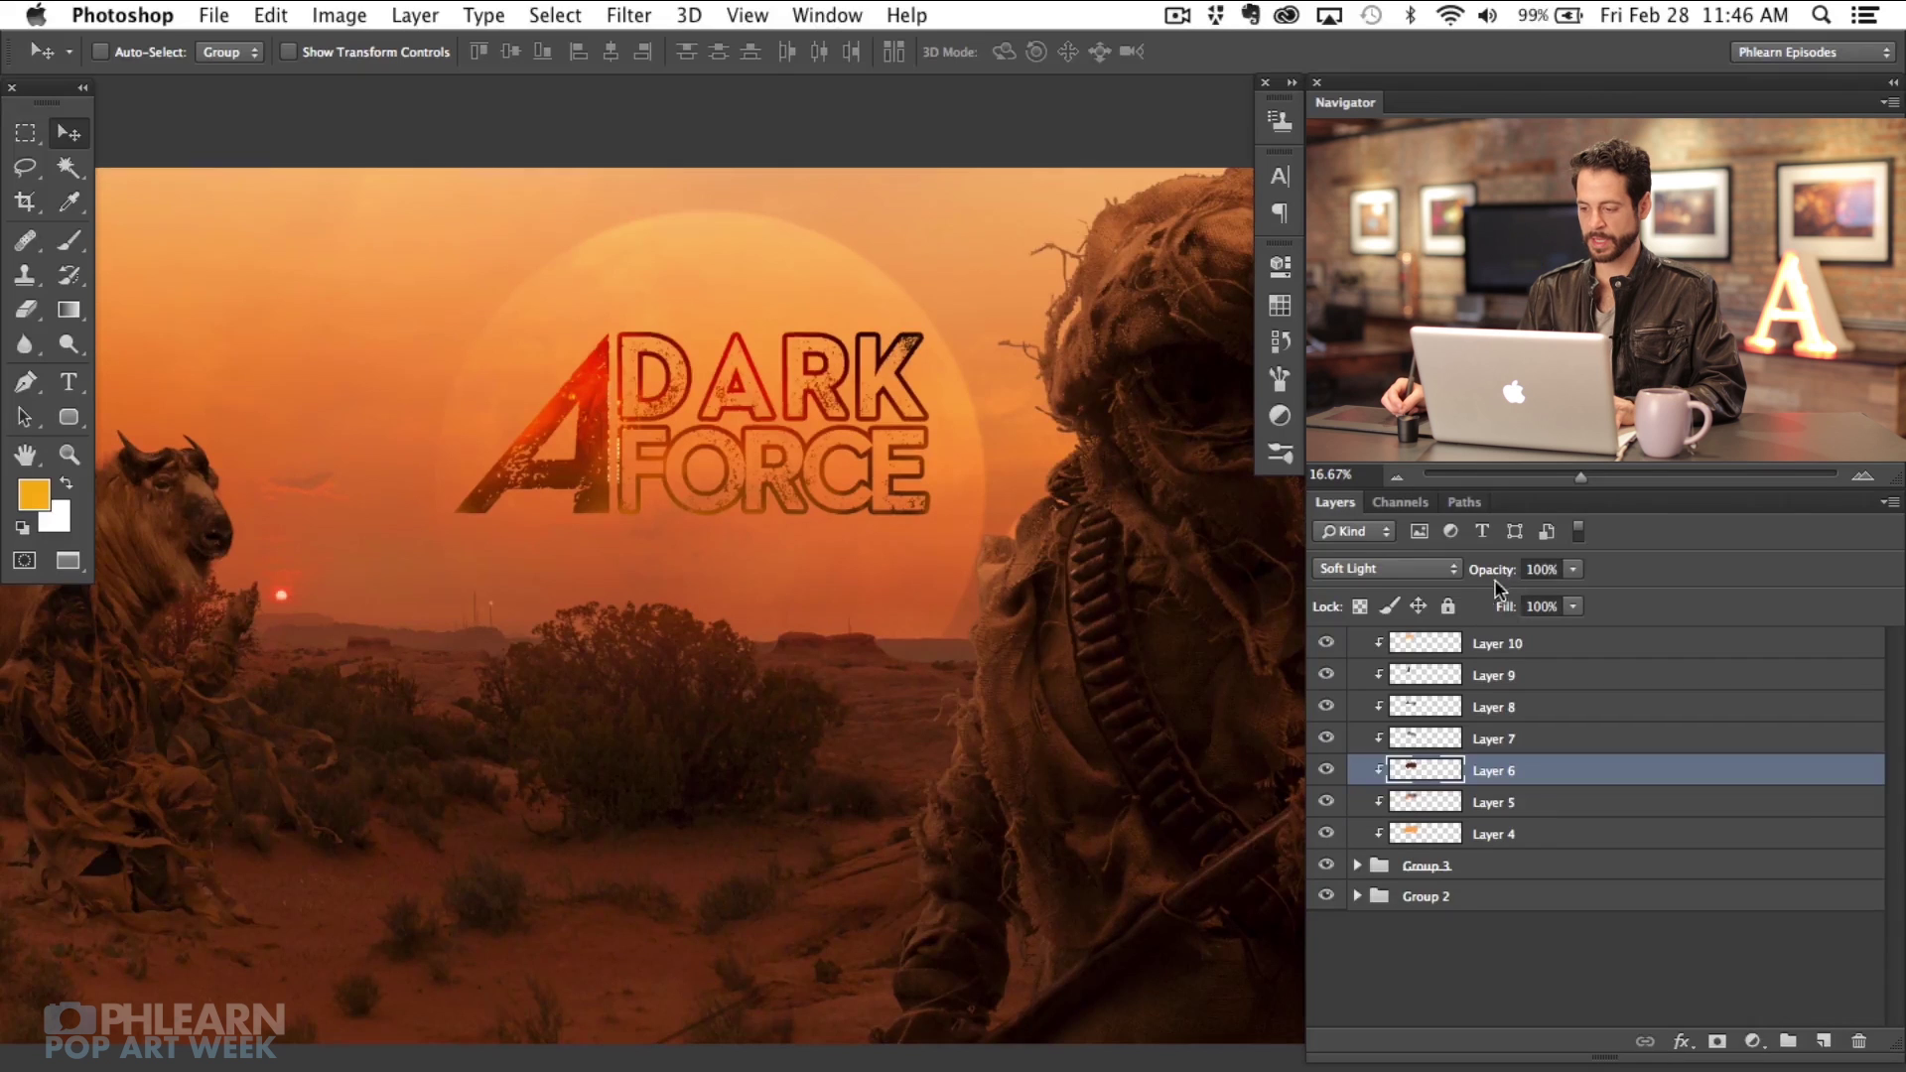
click(1327, 802)
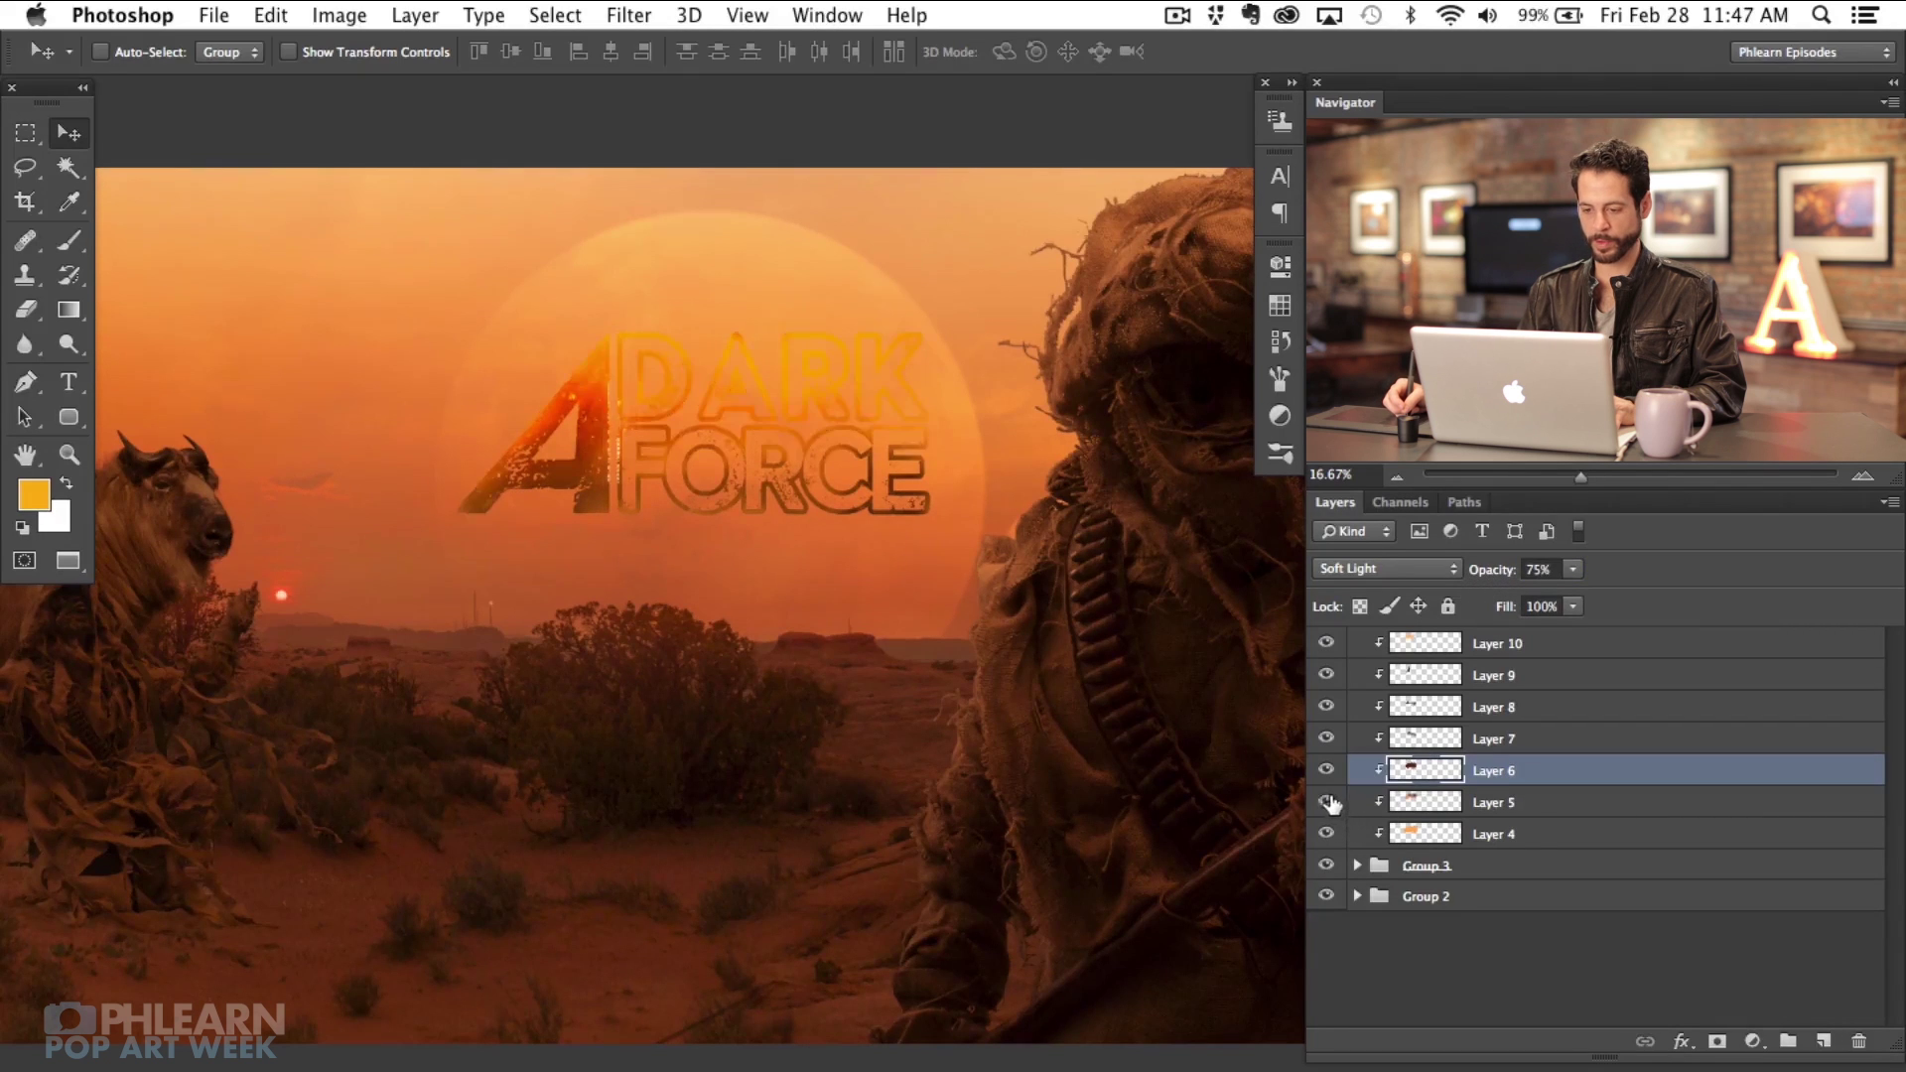
double_click(1494, 795)
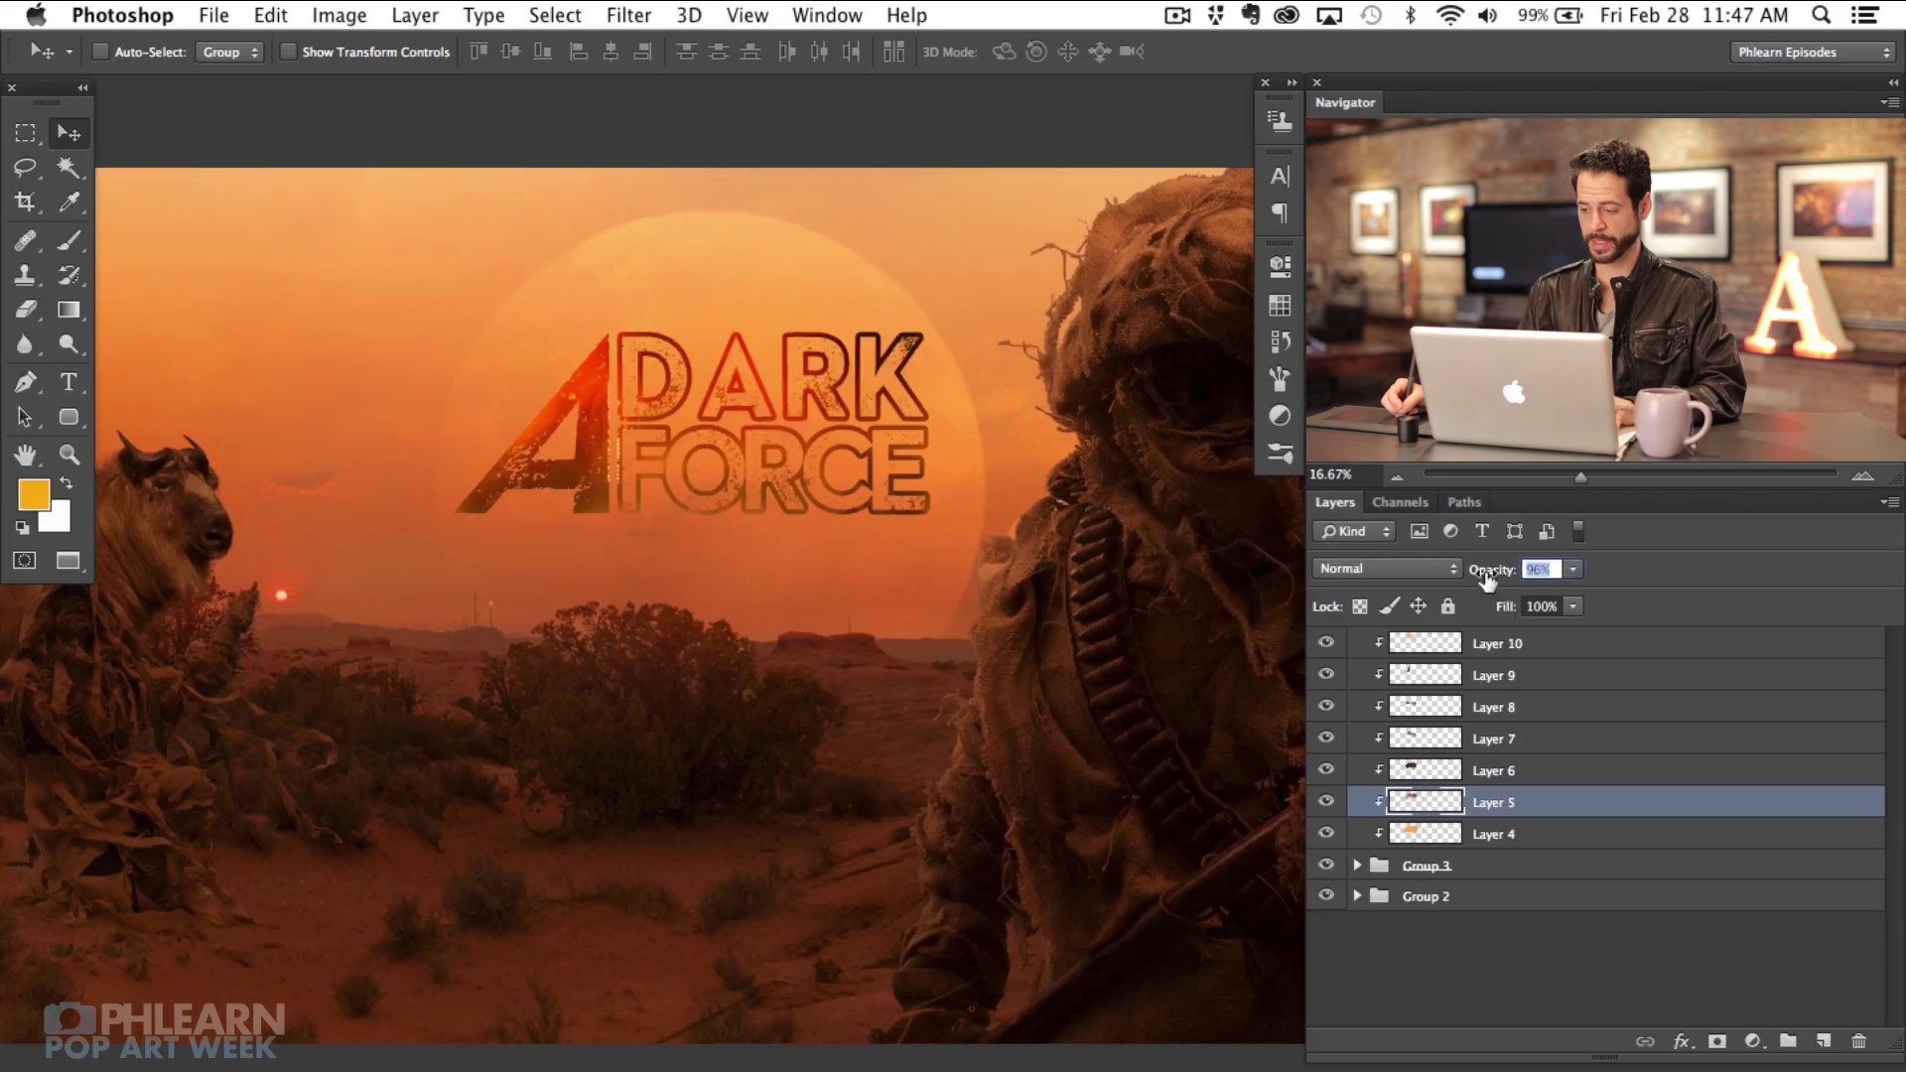
drag(1476, 585, 1455, 583)
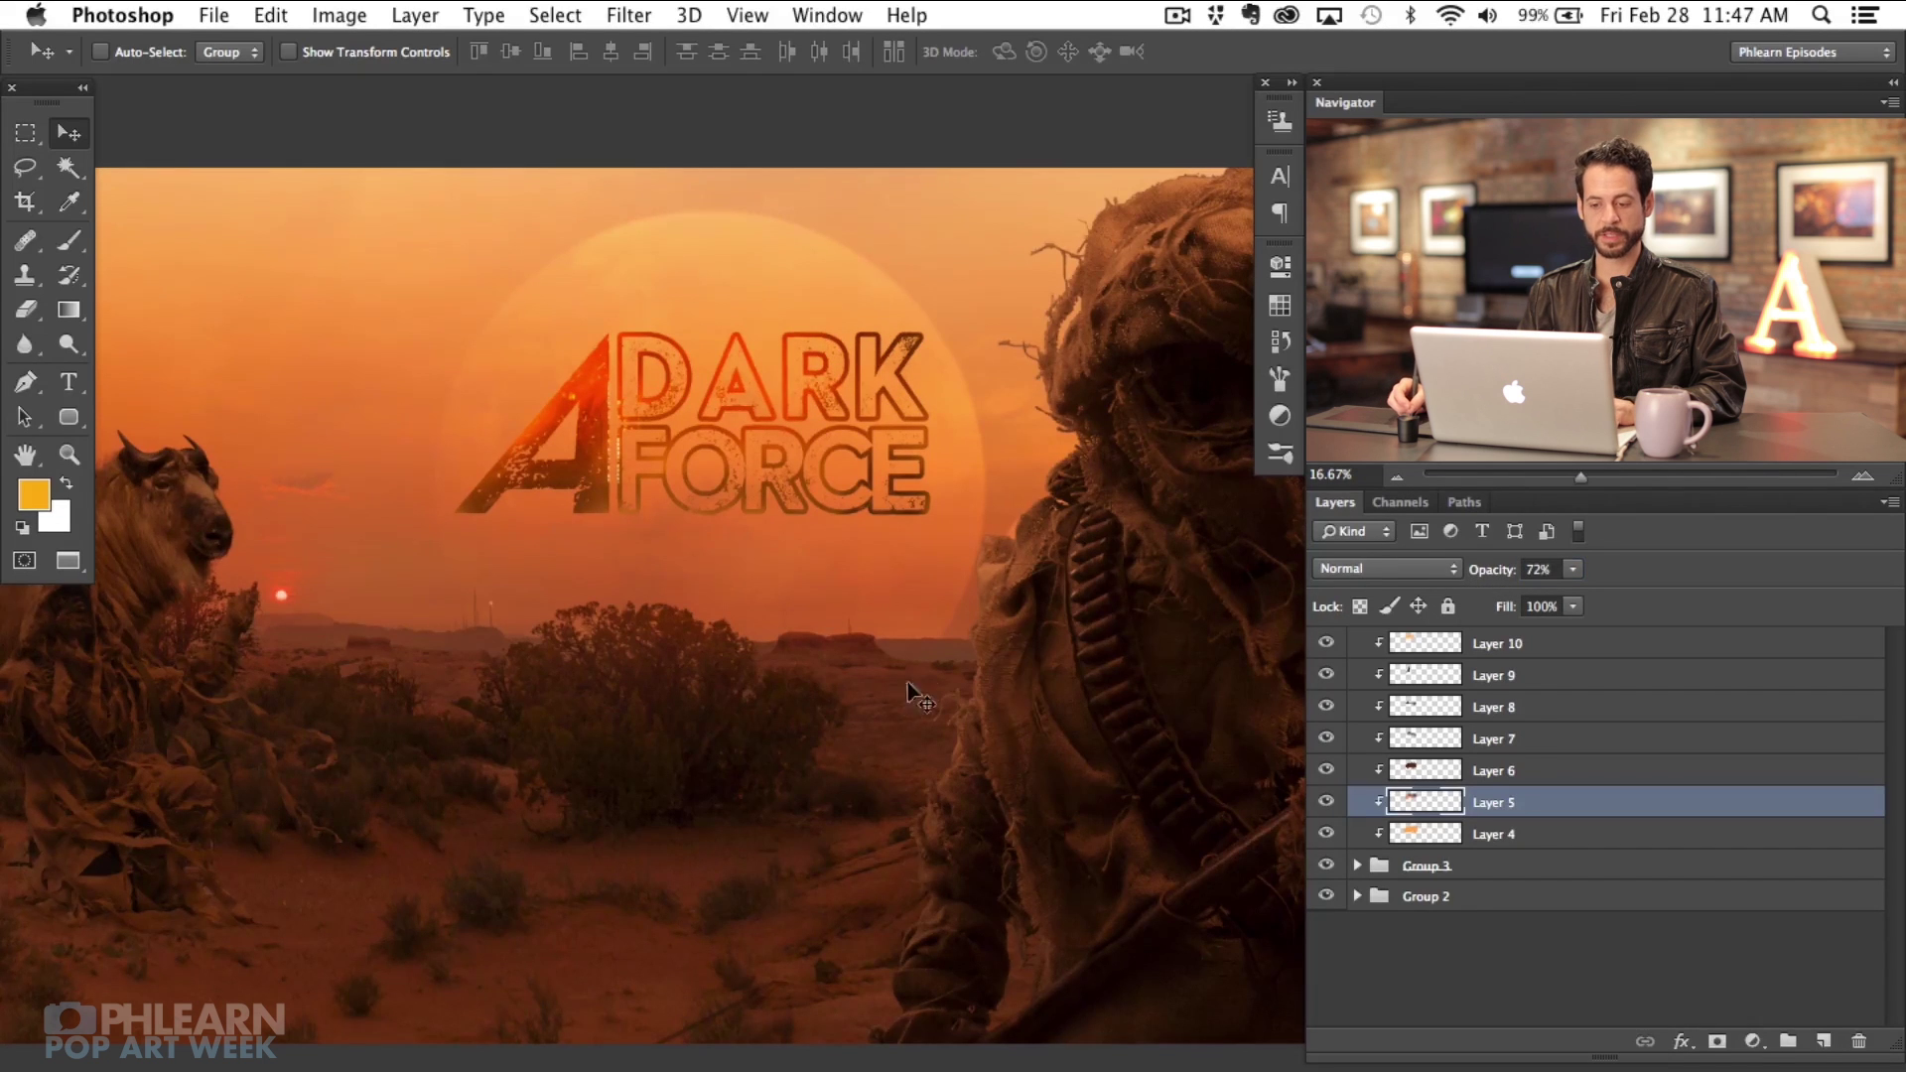
Step: Group the title's text group, Group 3, together with all its clipped layers from Layer 4 to Layer 10
scroll(907, 682, right, 5)
click(1492, 862)
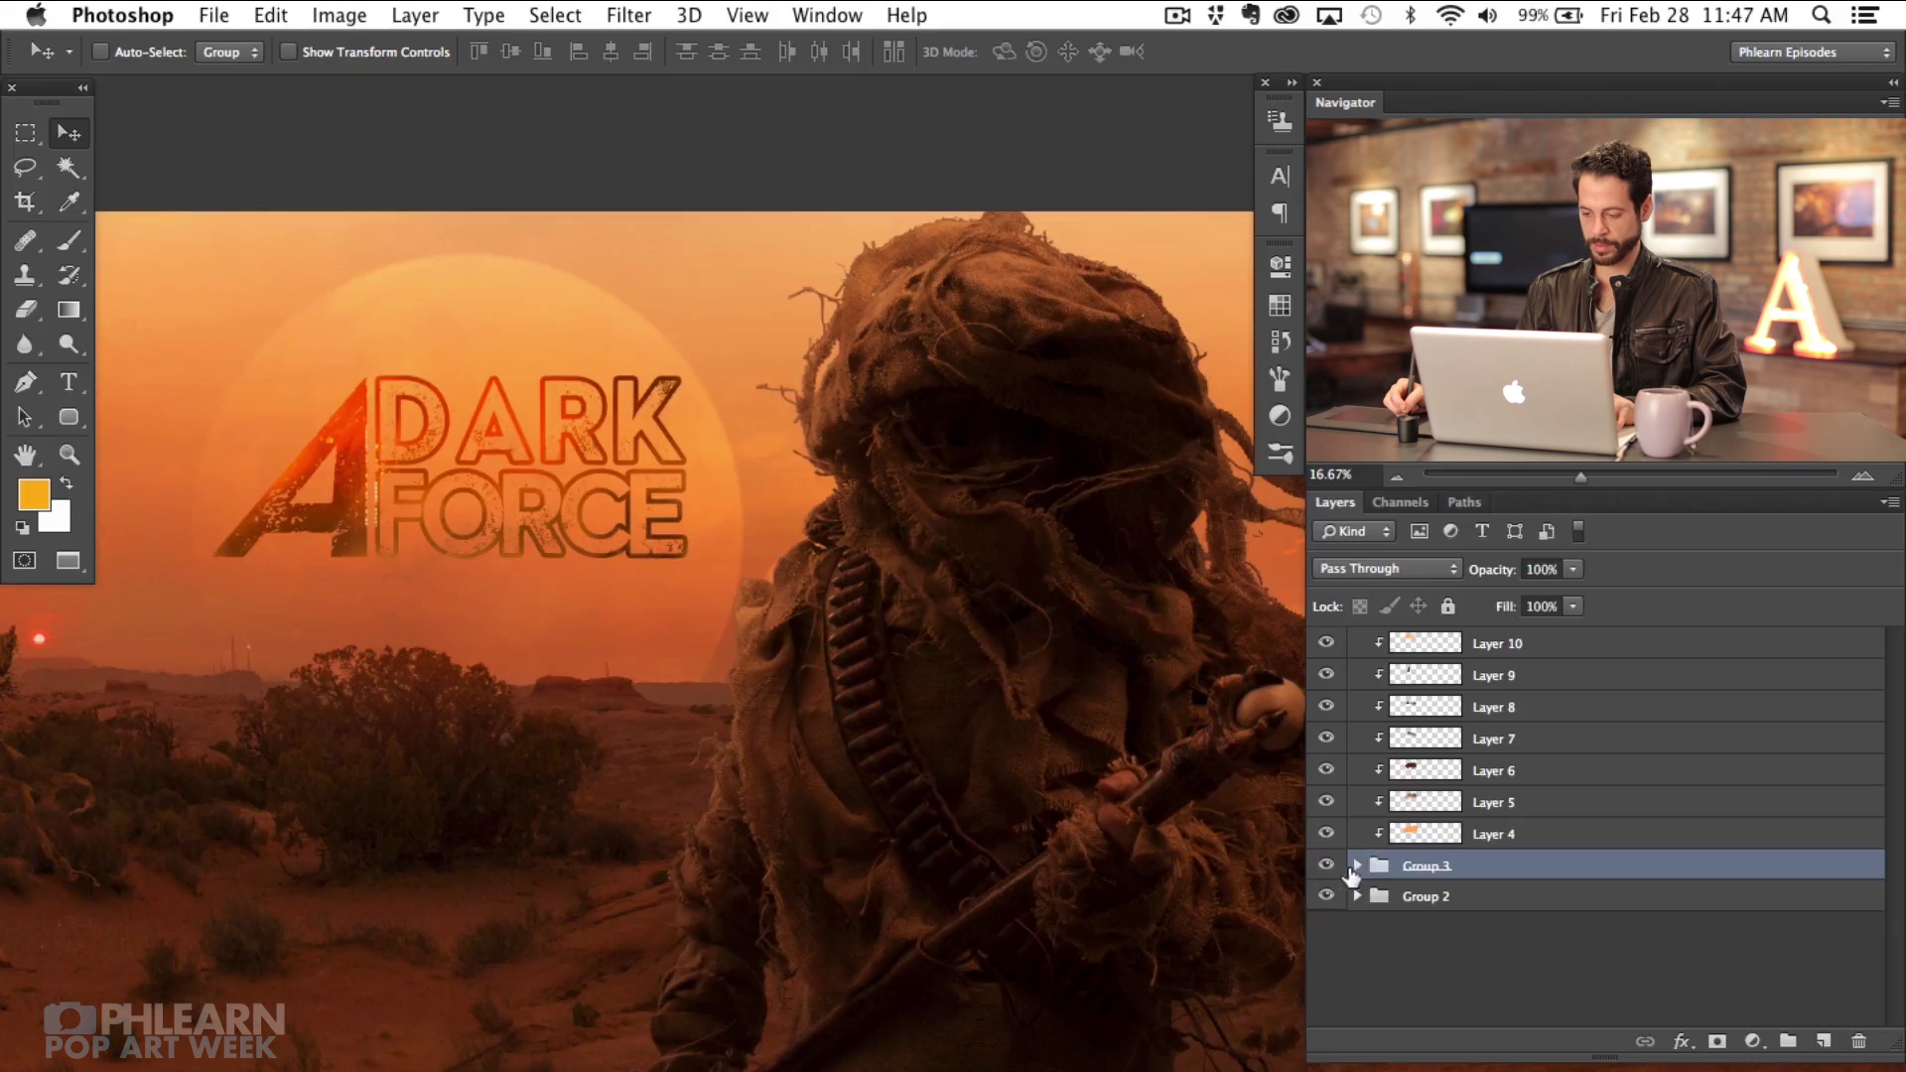
shift+click(1511, 651)
key(super+g)
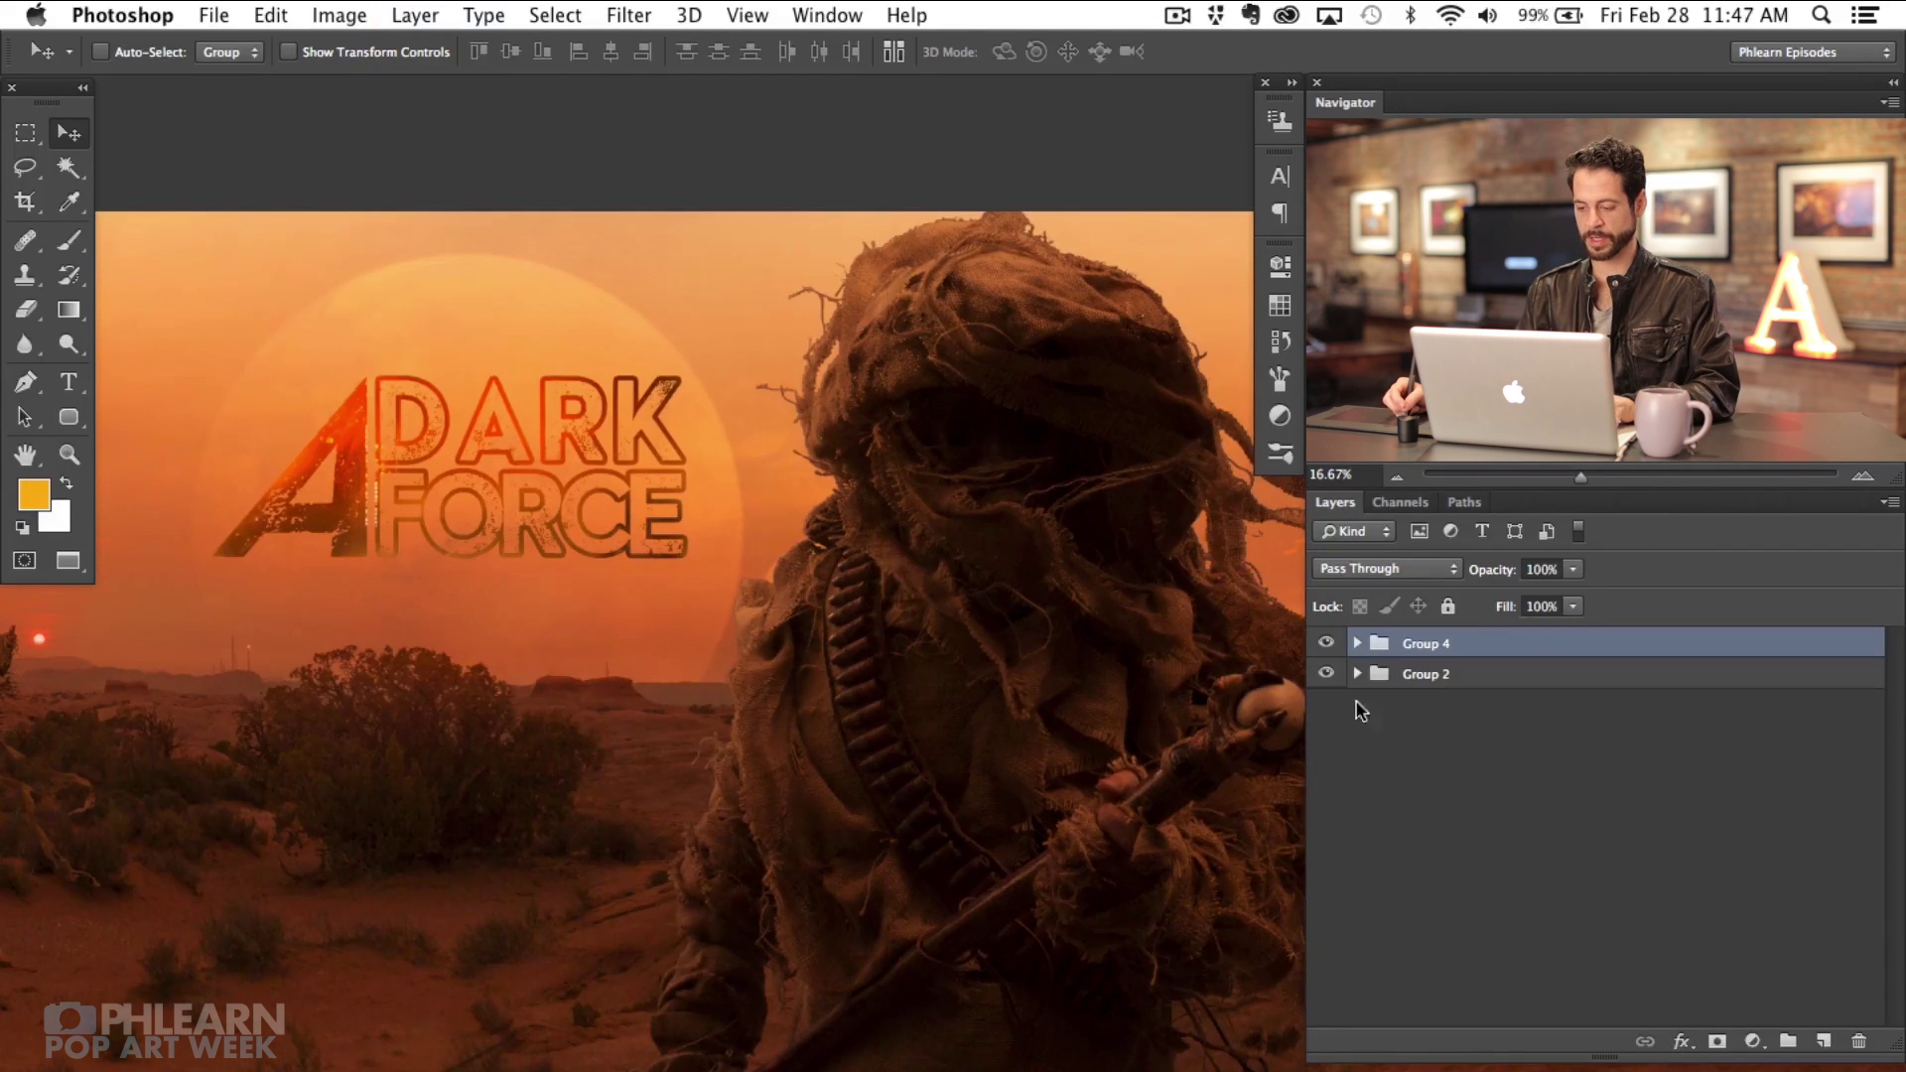
Step: Try the grouped title over the dark rocks and in the sky beside the rock arch at the far end of the composite
key(super+minus)
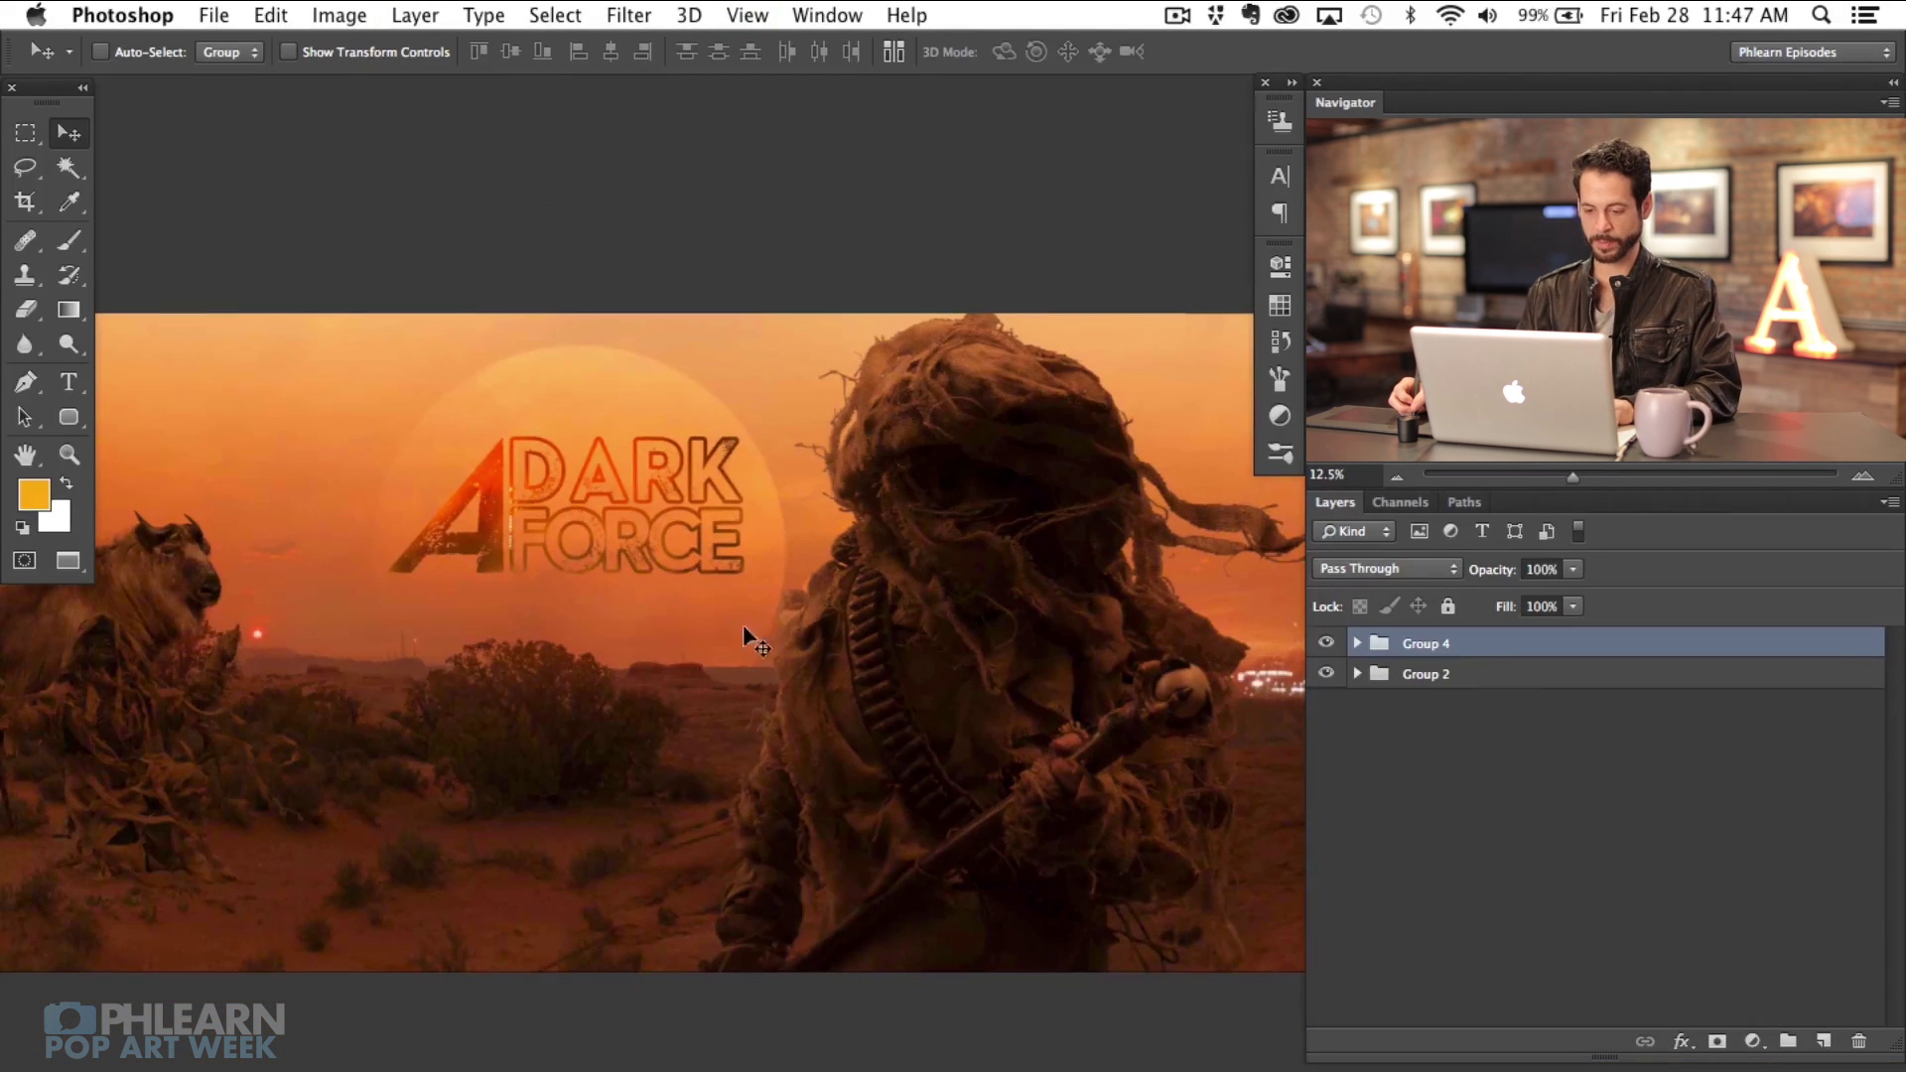
drag(687, 603, 1217, 687)
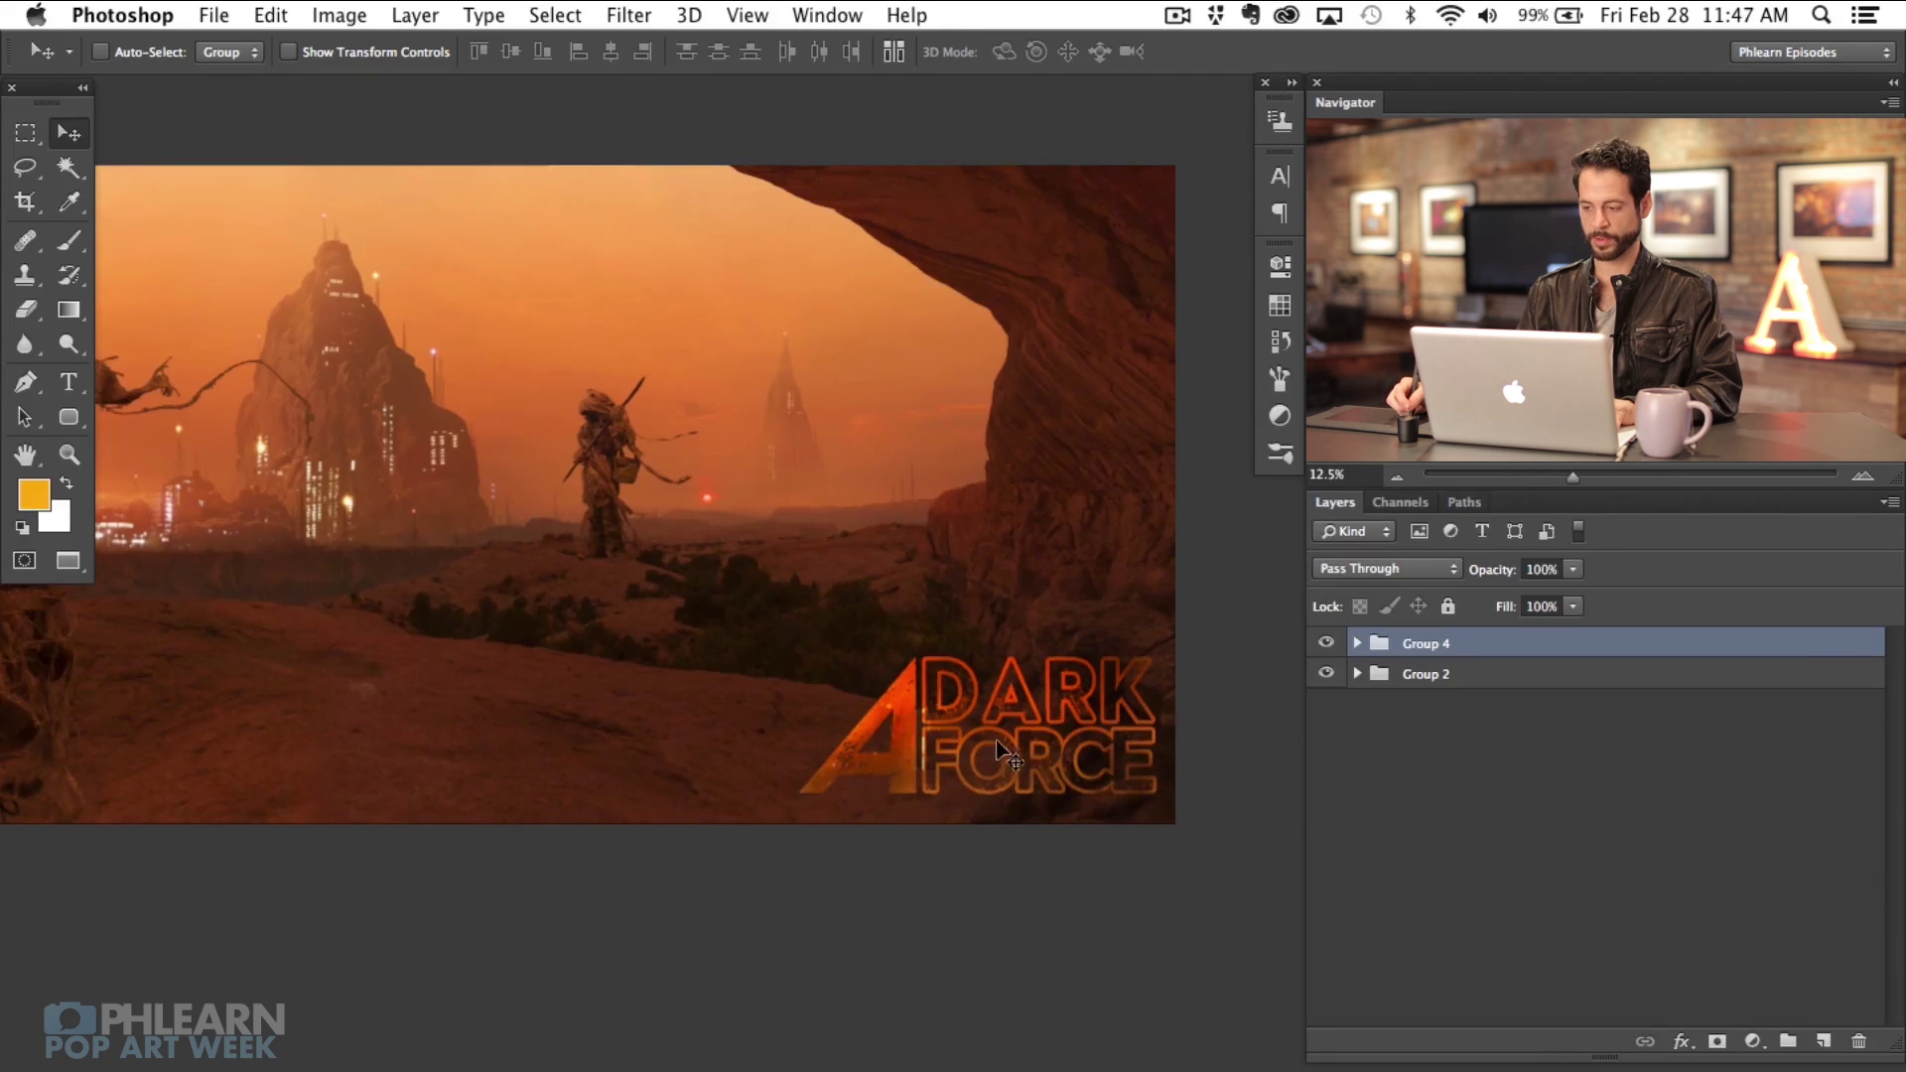
drag(582, 753, 654, 765)
drag(1024, 801, 1110, 478)
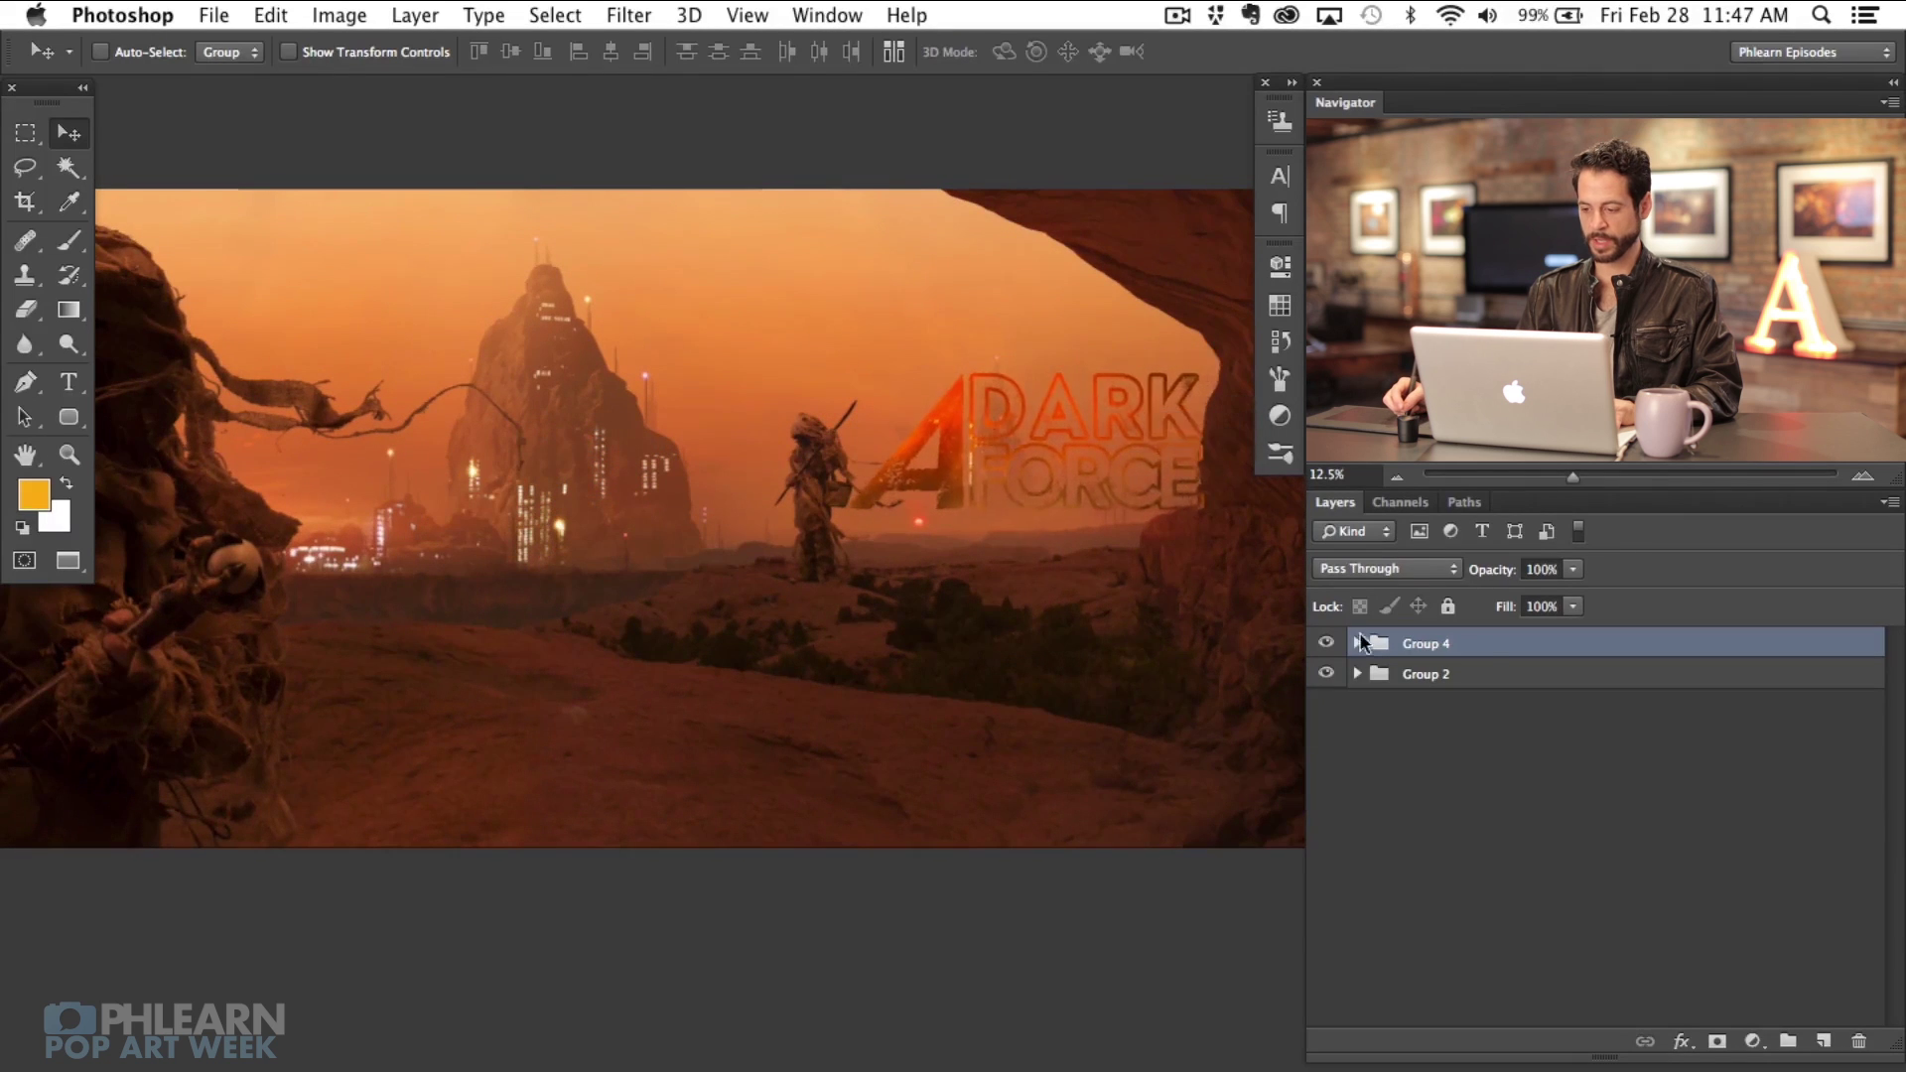
Step: Expand Group 4 and toggle its clipped layers to compare their effect on the title against the new background
click(1357, 643)
click(1326, 674)
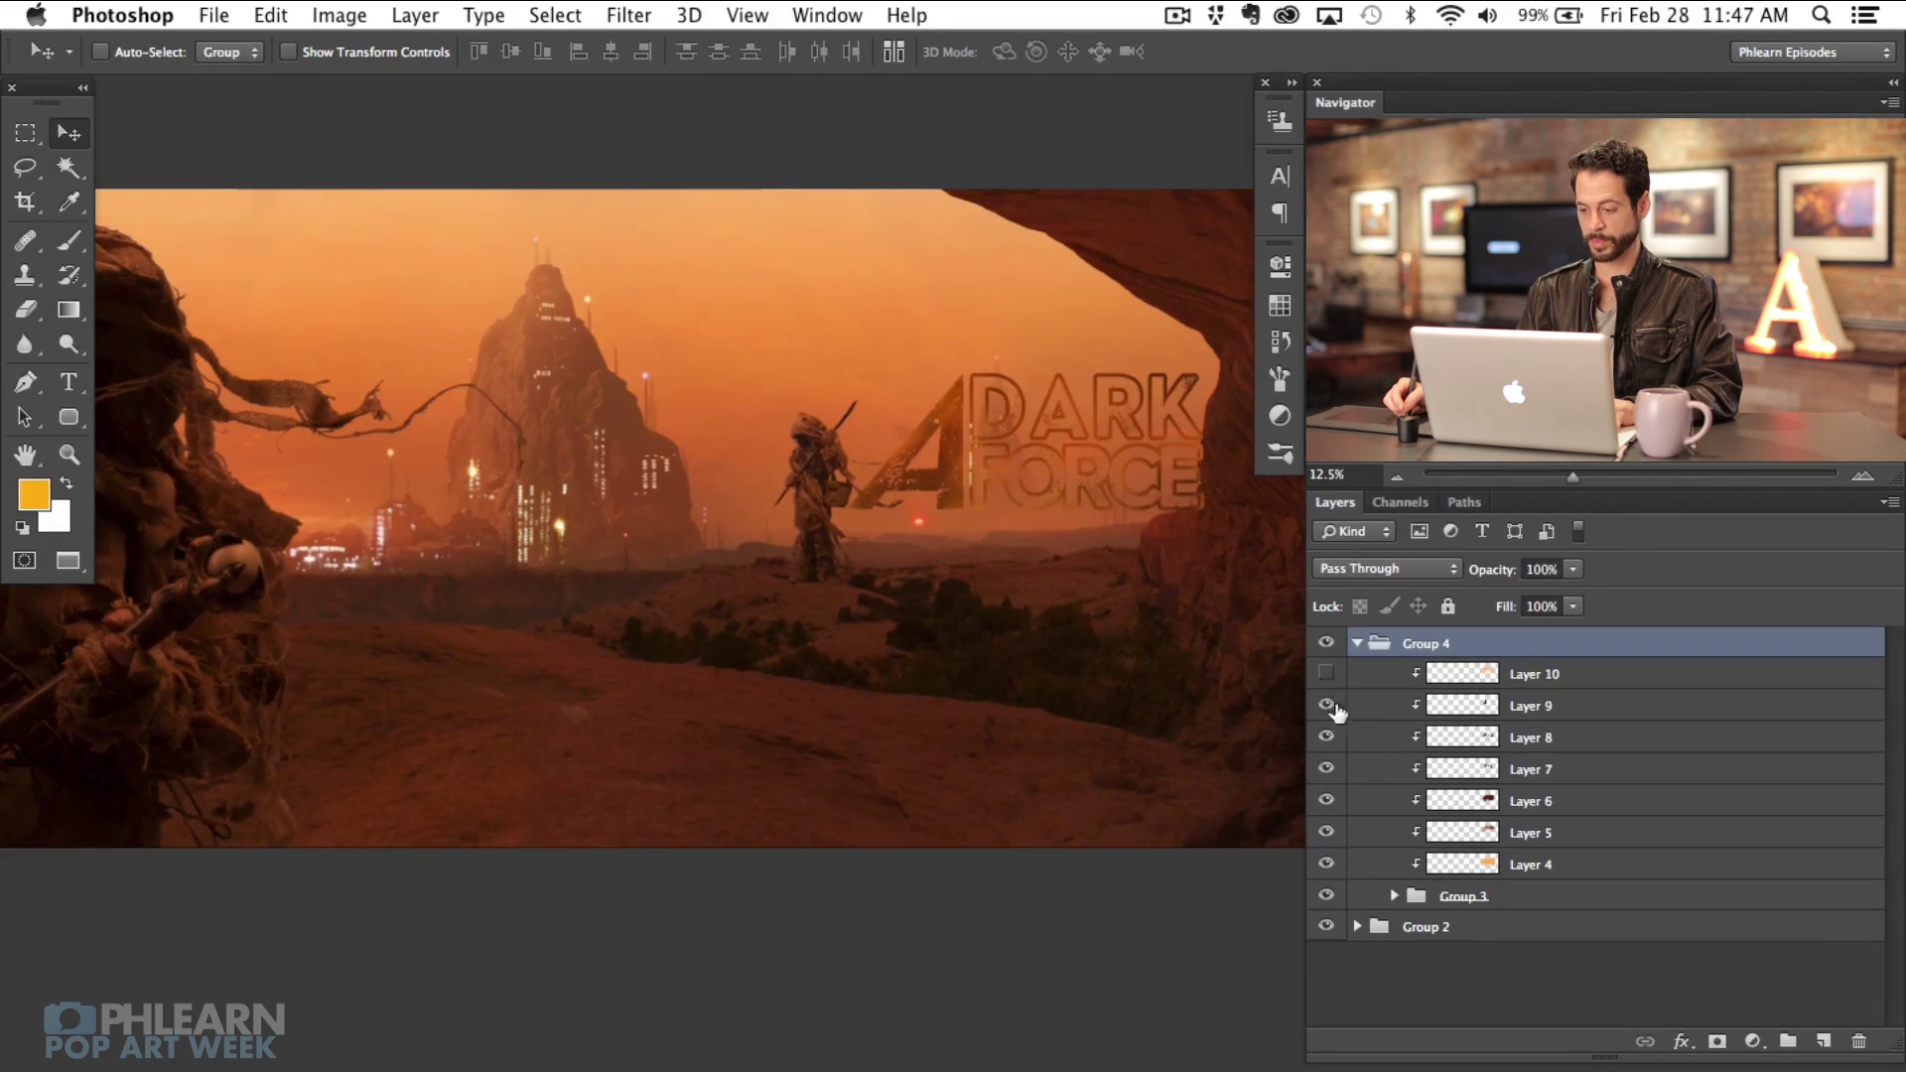
click(1326, 736)
click(1326, 768)
click(1326, 832)
Step: Move the grouped title back over the large sun with Layer 10 turned on
drag(923, 808, 1001, 882)
drag(834, 816, 946, 650)
click(1326, 673)
drag(809, 727, 817, 747)
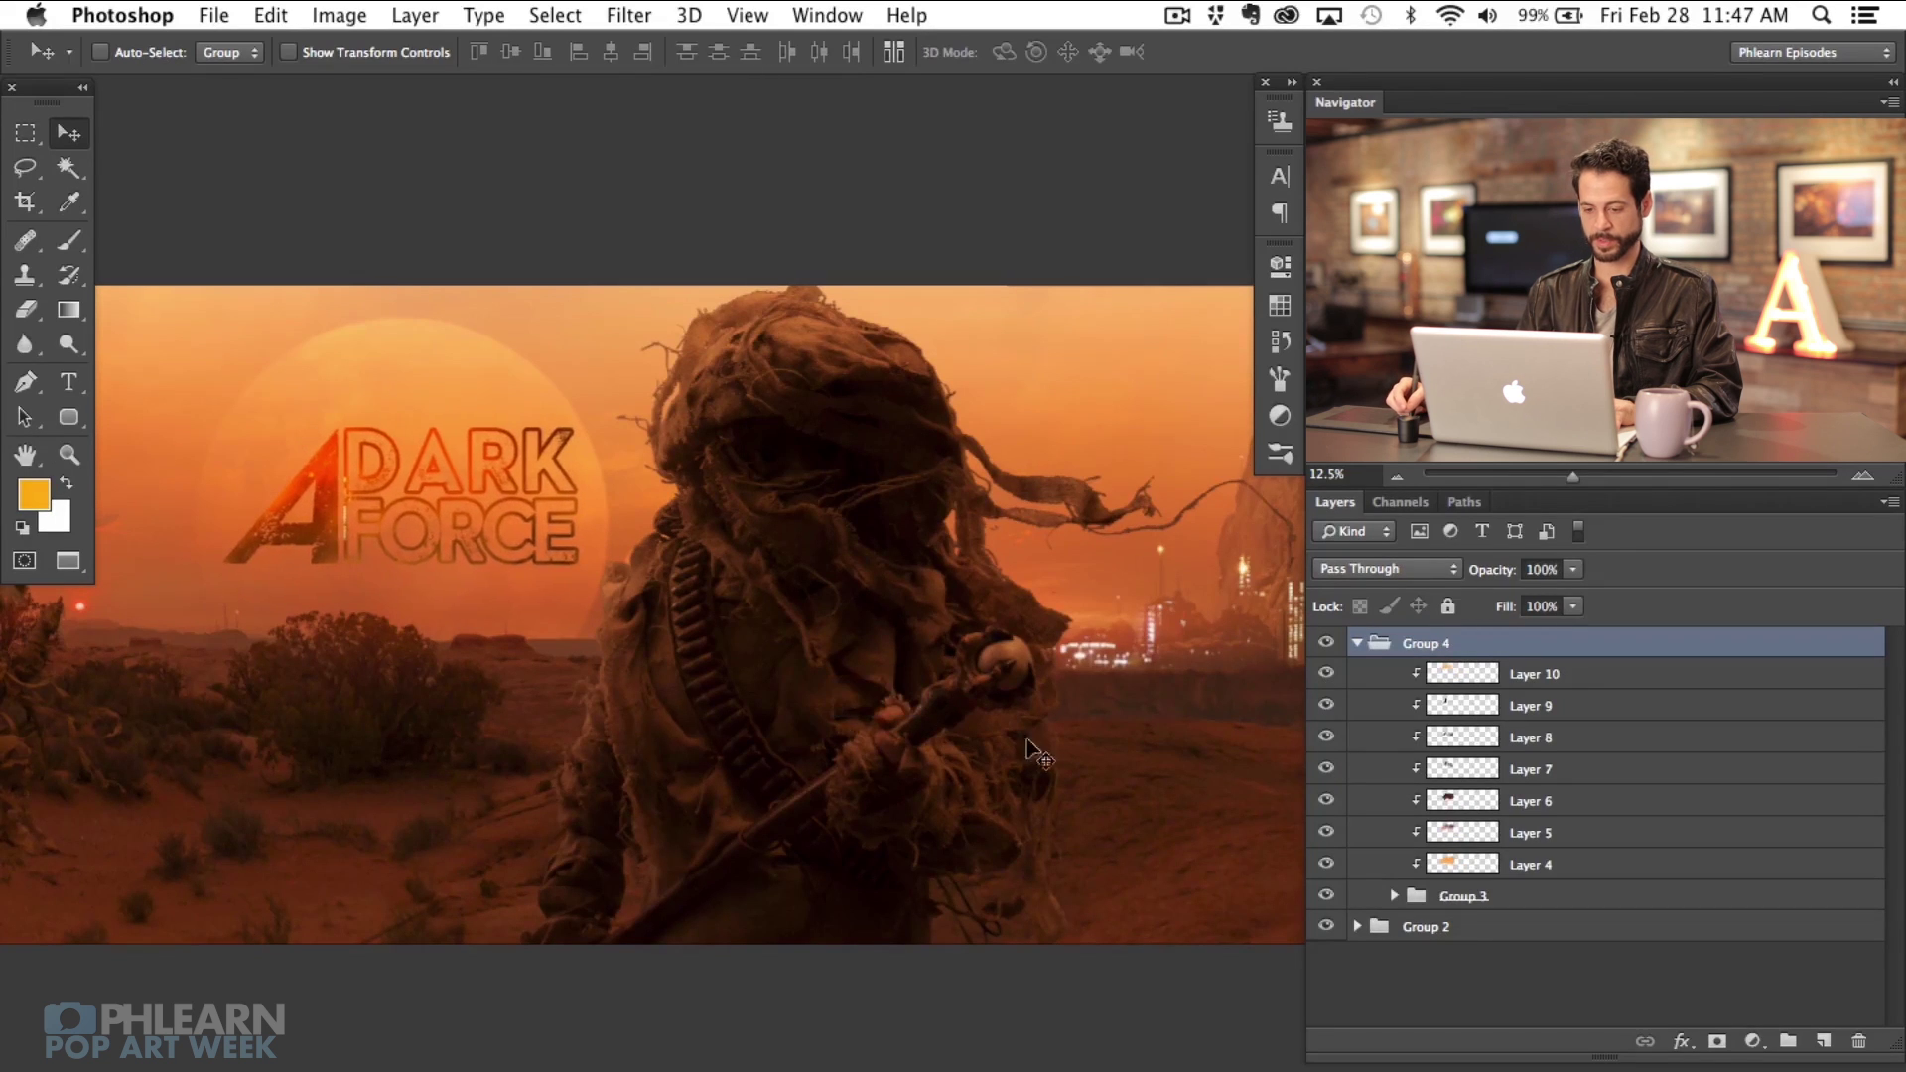
Step: Collapse Group 4 and enlarge the whole title over the sun to about 134% with Free Transform
click(1354, 644)
key(super+t)
drag(702, 707, 764, 688)
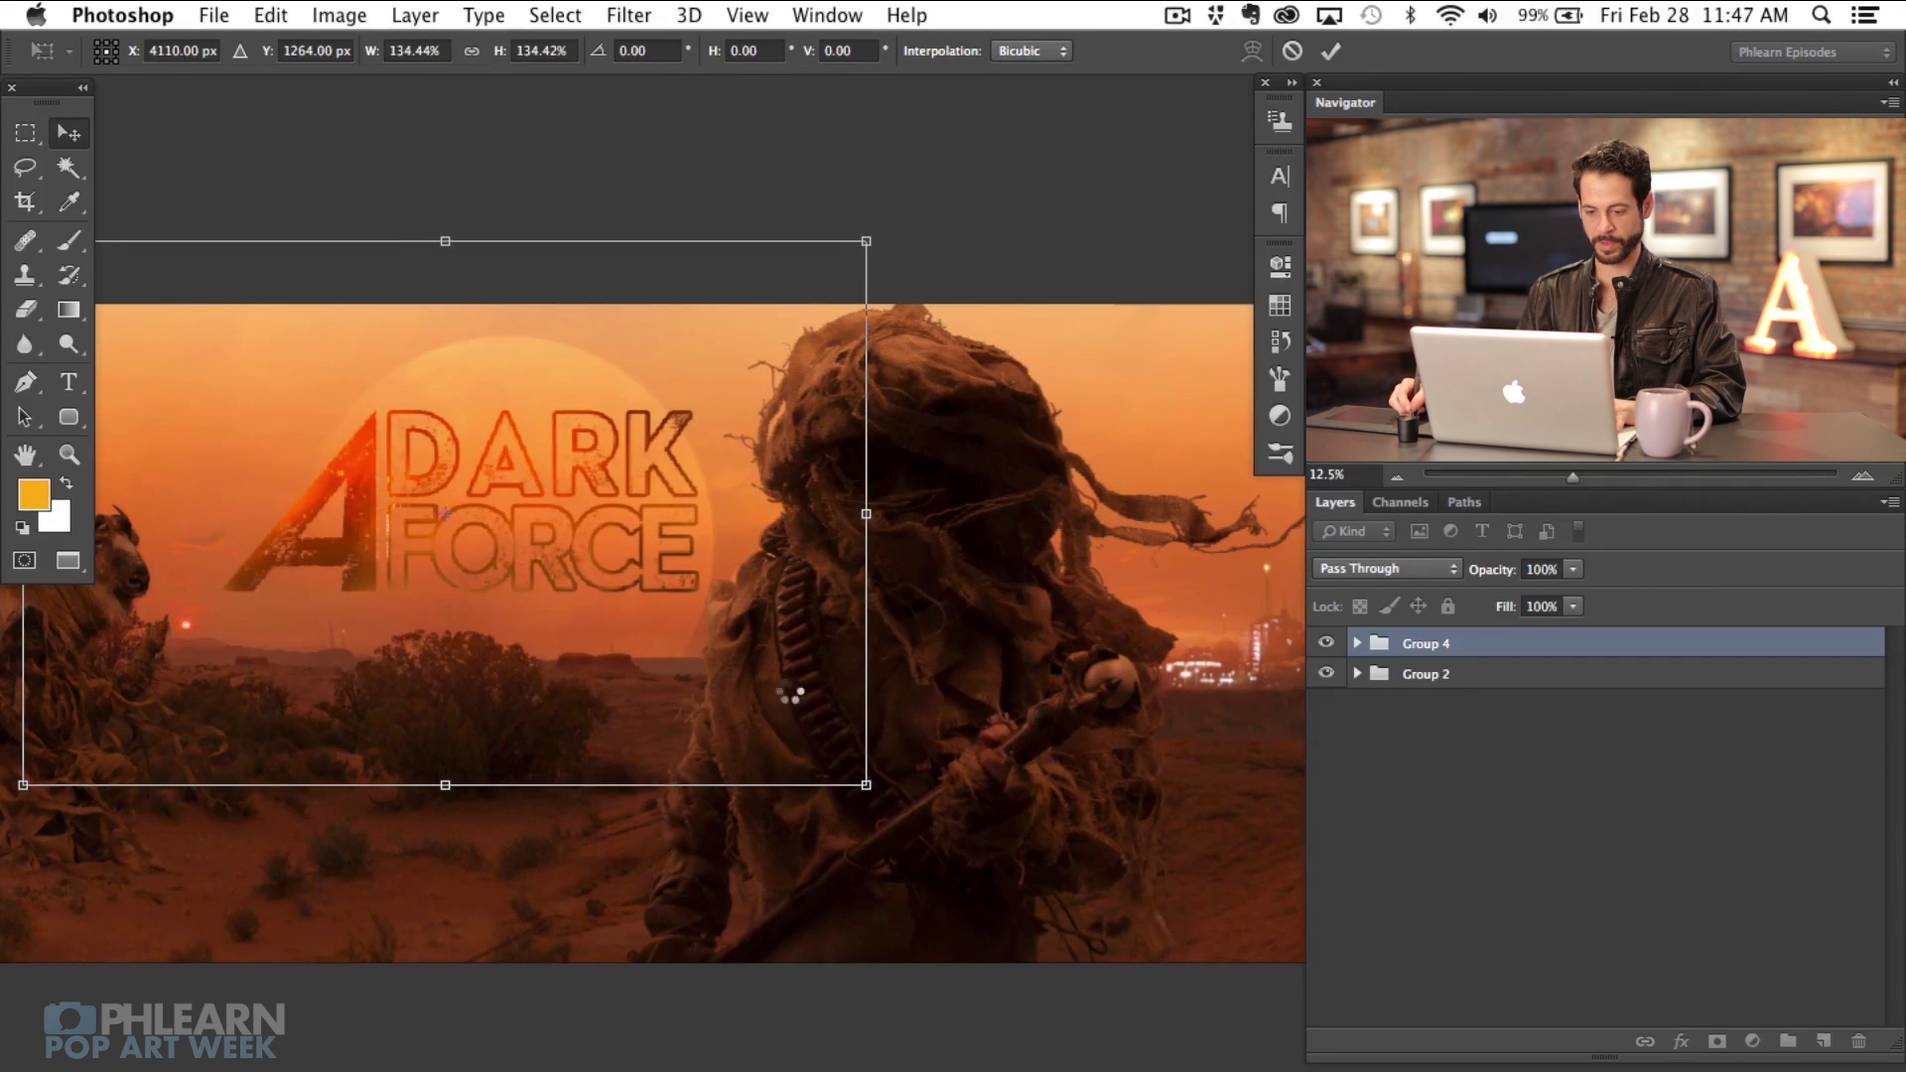
key(Return)
Step: View the composite full screen on black and examine the enlarged title over the sun both at a distance and close up
drag(637, 747, 795, 720)
key(f)
key(f)
drag(1039, 732, 1084, 705)
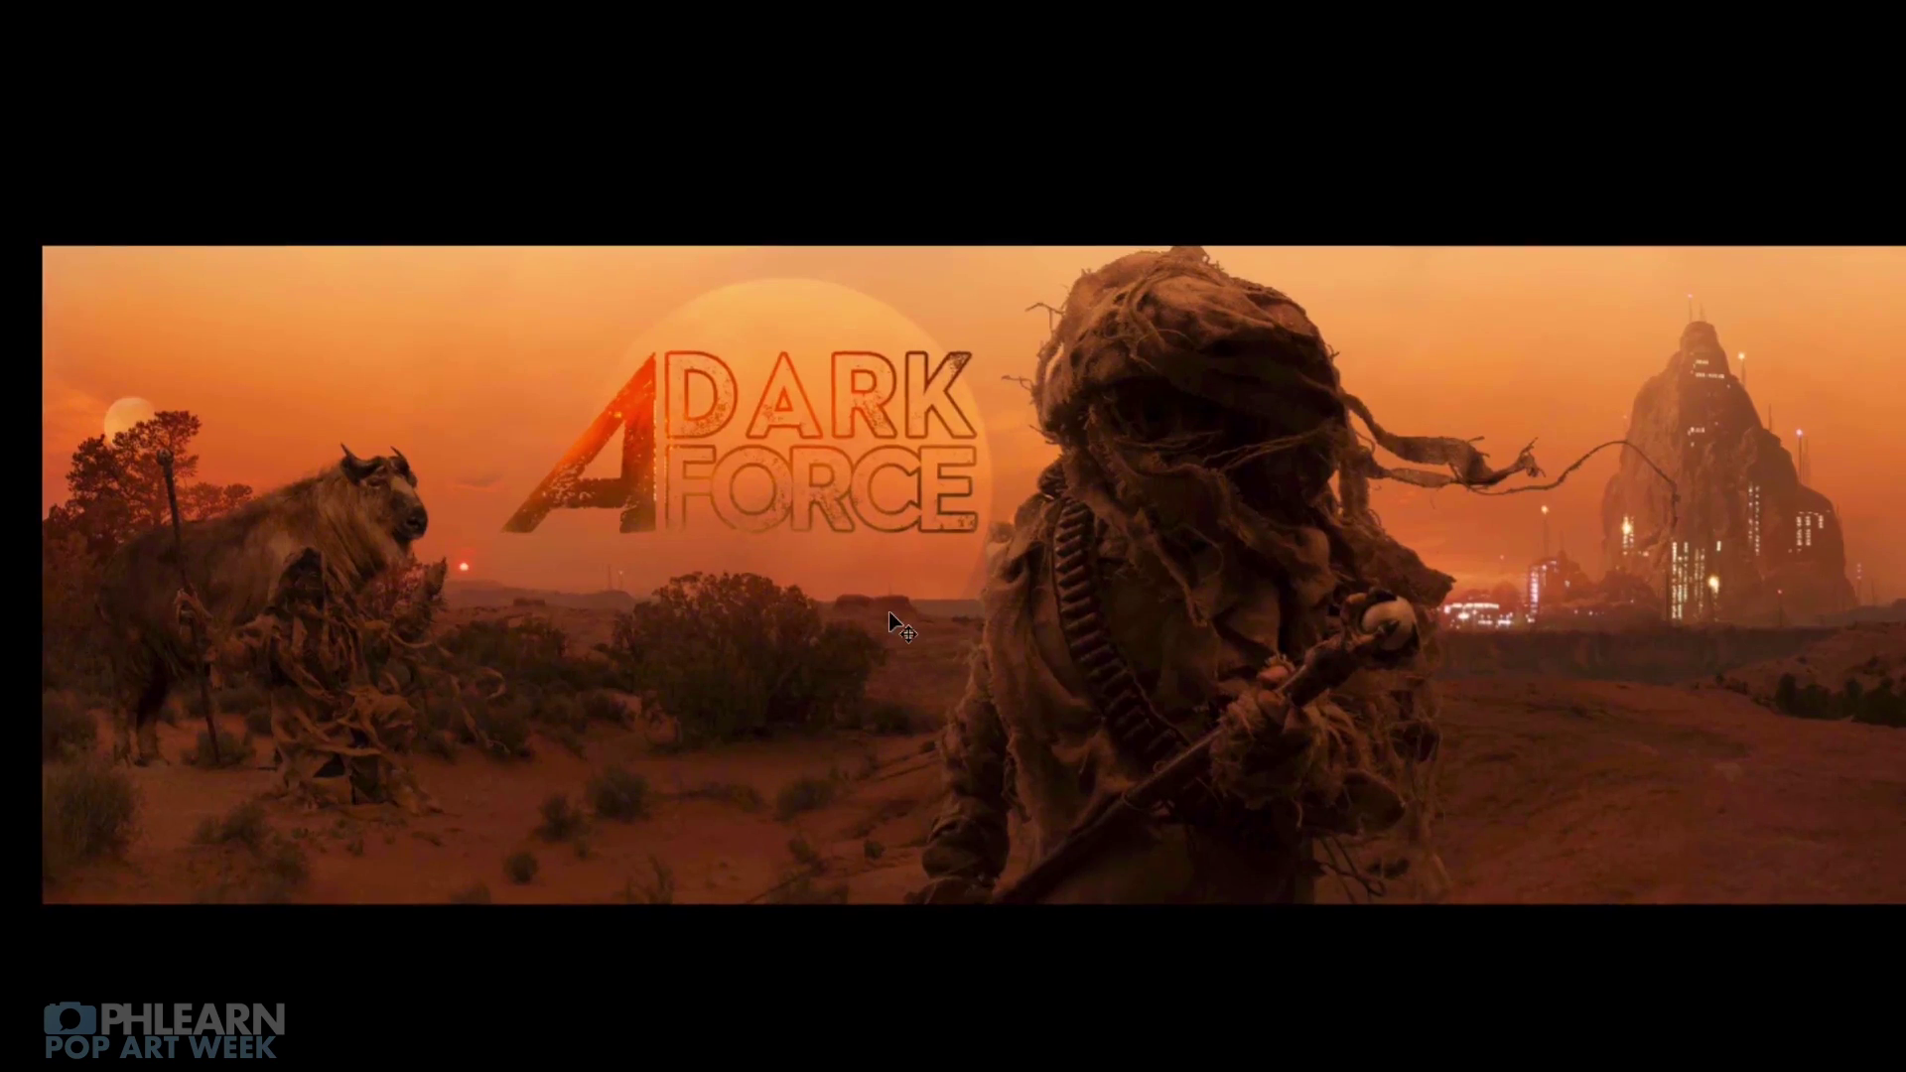
scroll(890, 611, up, 3)
drag(808, 765, 856, 817)
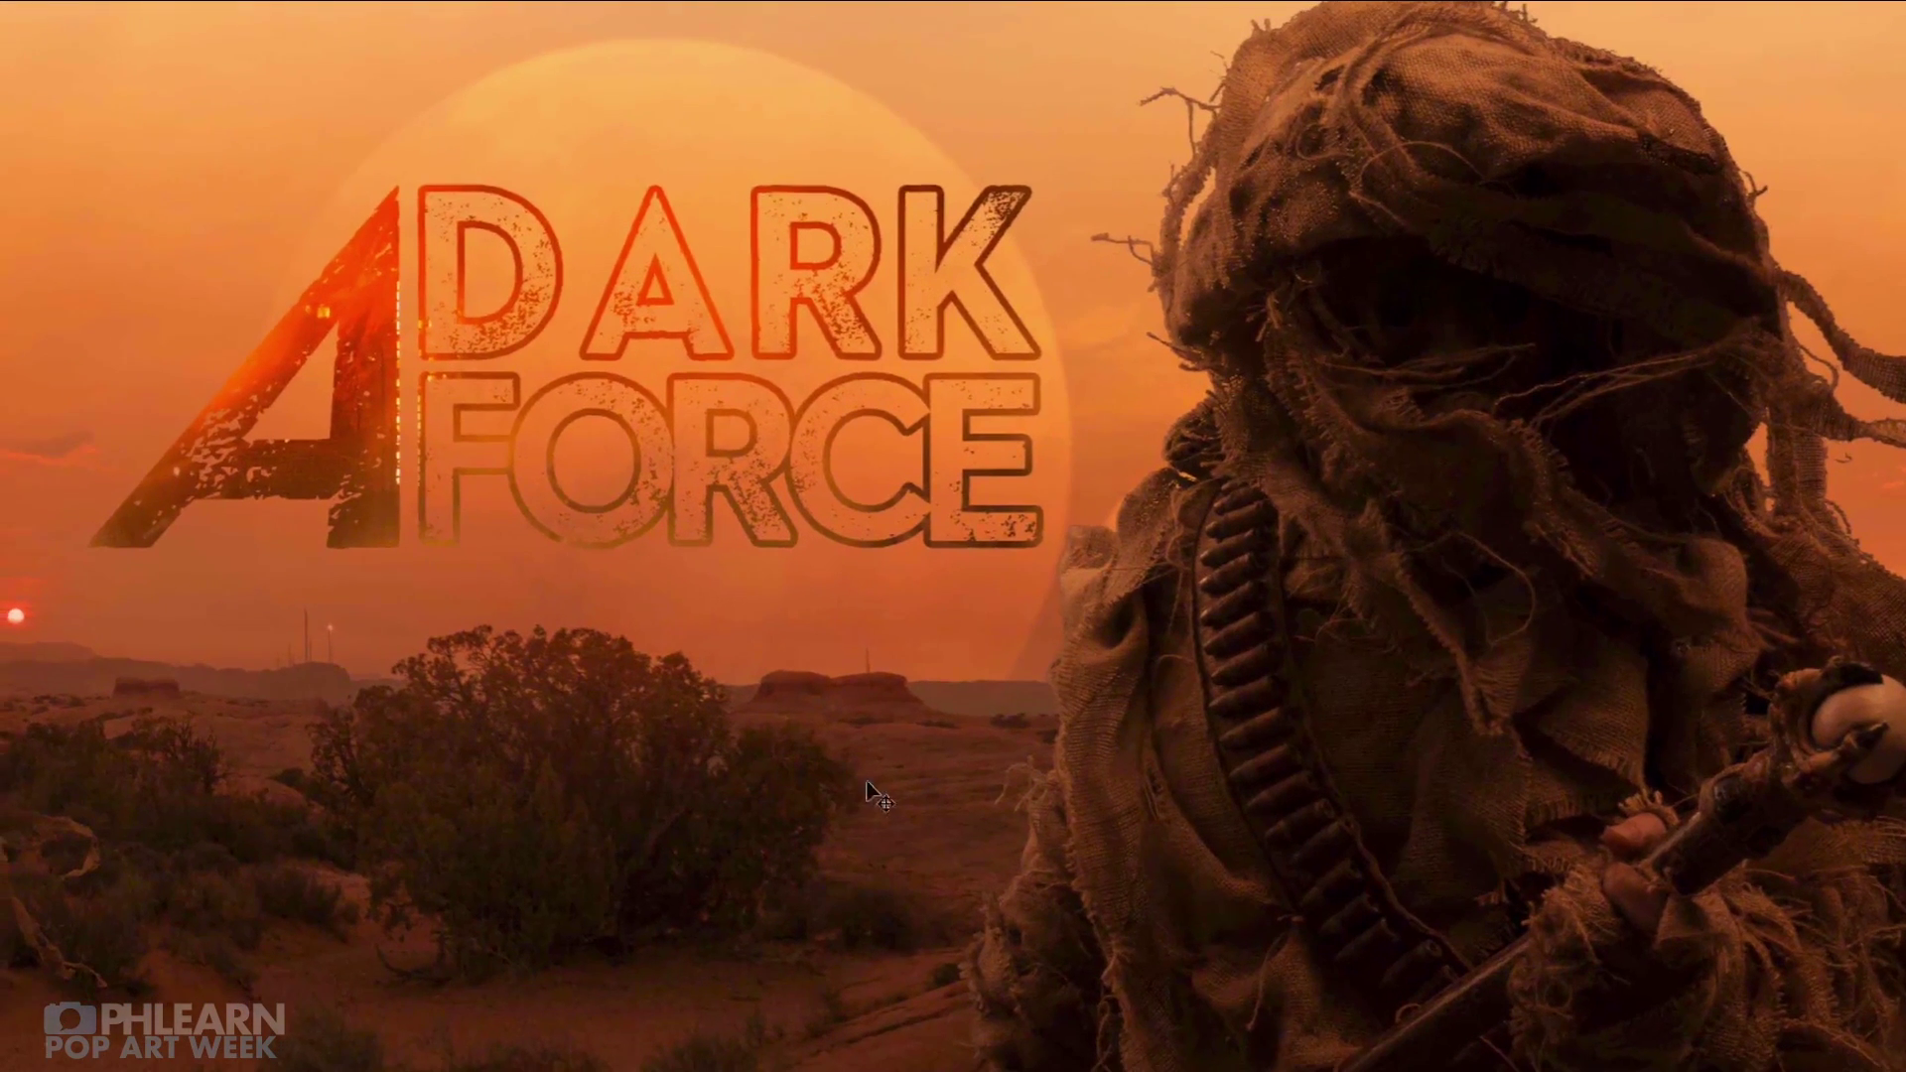